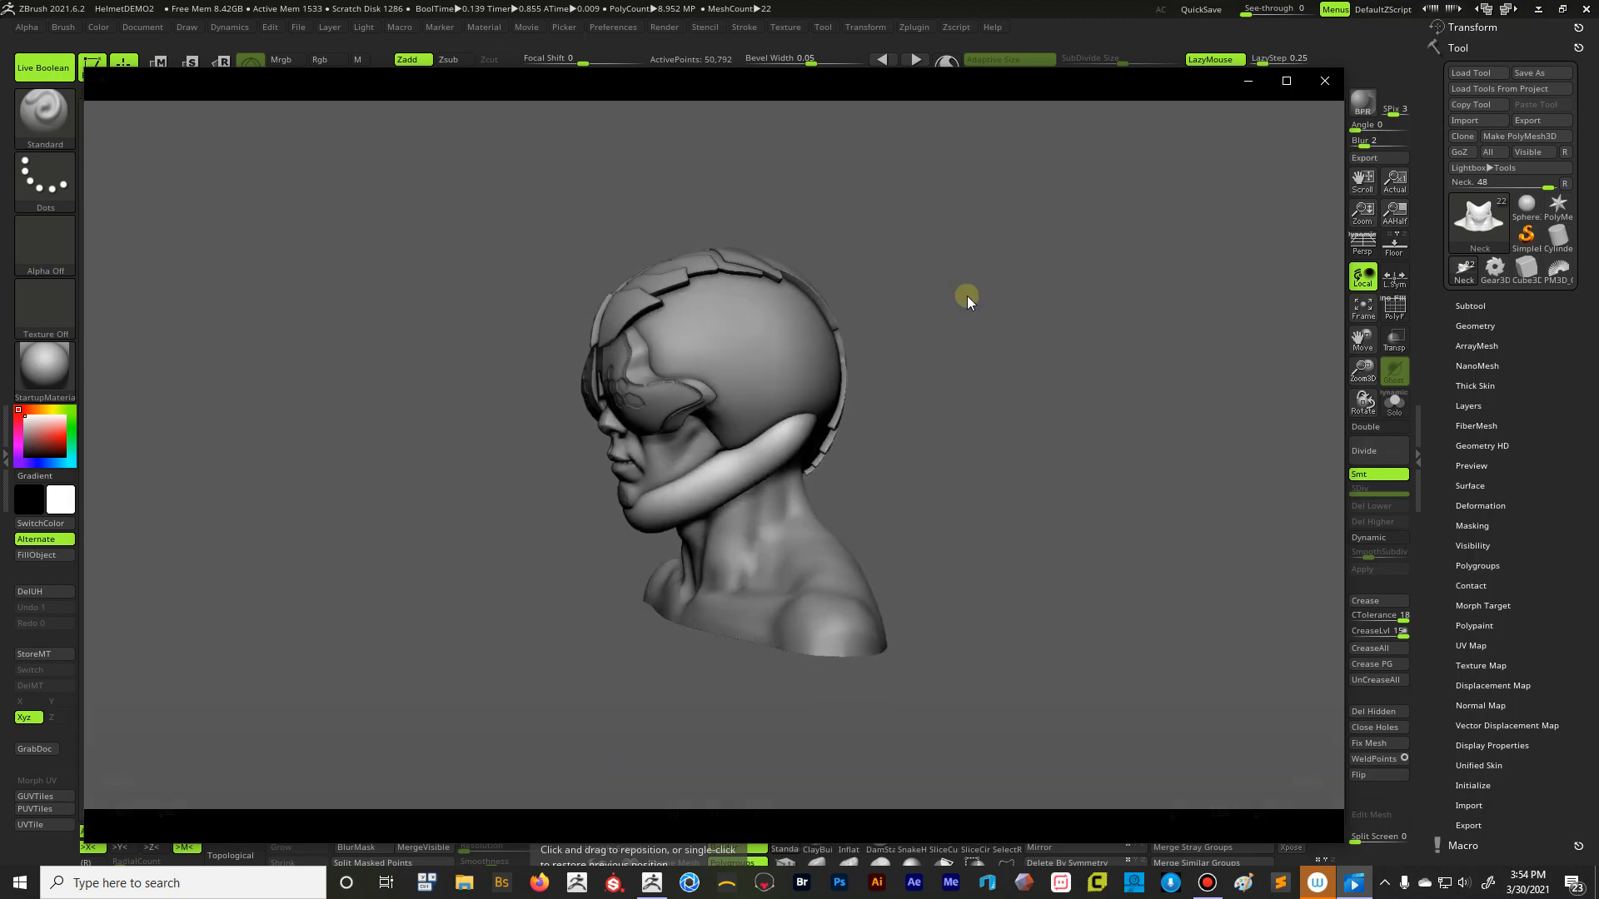
Step: Close the preview video and examine the finished helmet bust from the front, ending with the whole bust framed
{"action": "left_click", "coordinate": [1324, 80]}
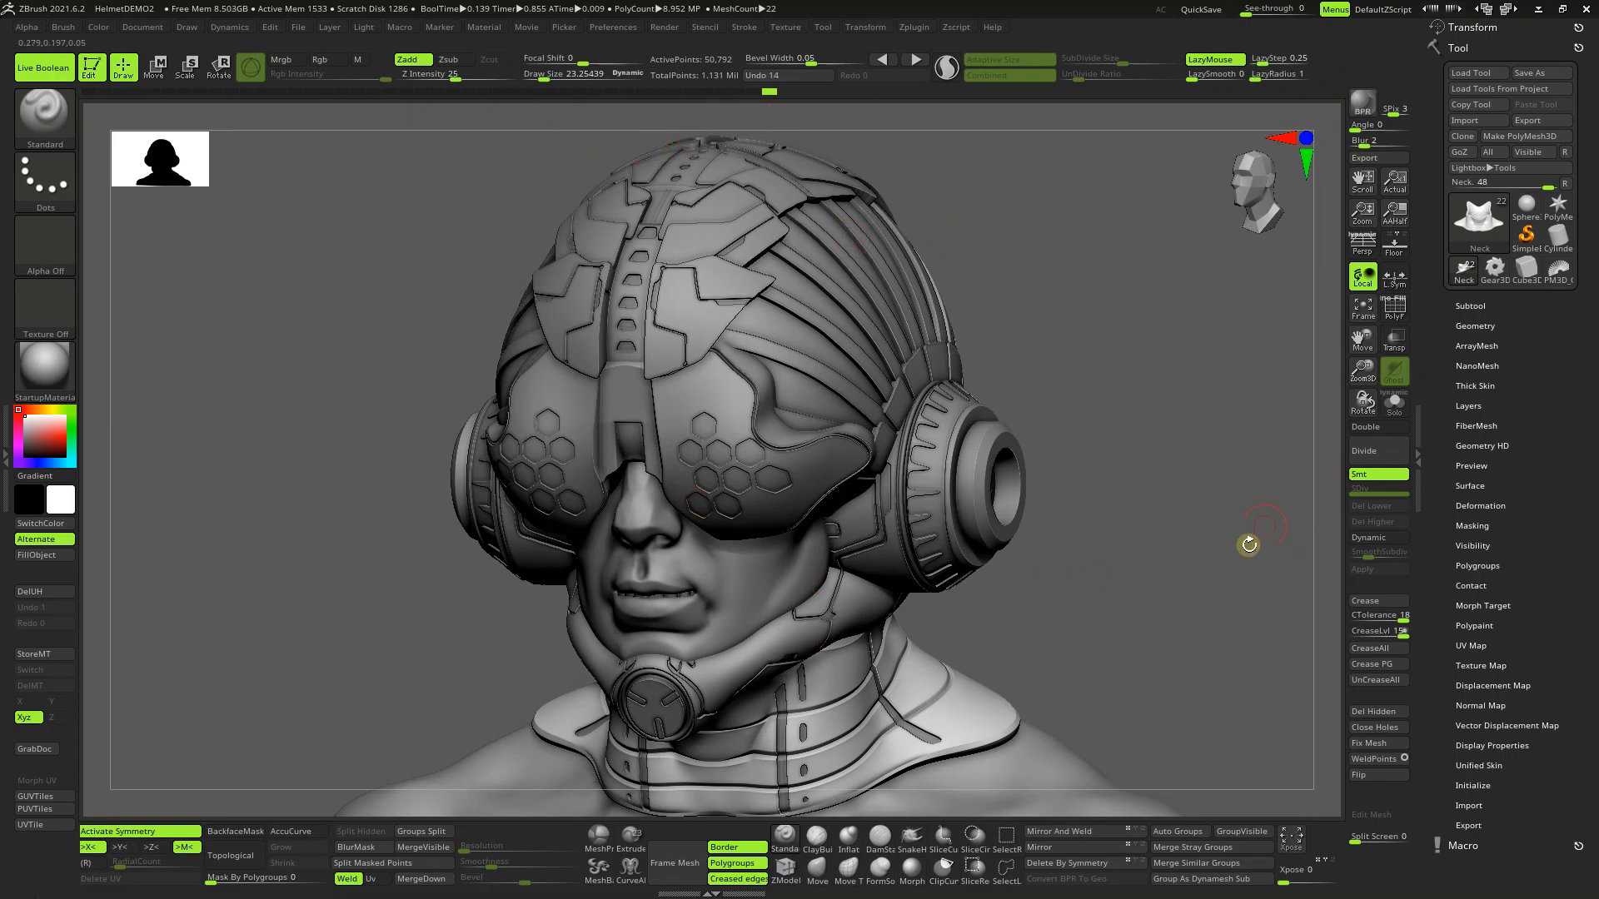
{"action": "left_click_drag", "start_coordinate": [1140, 613], "coordinate": [1152, 589]}
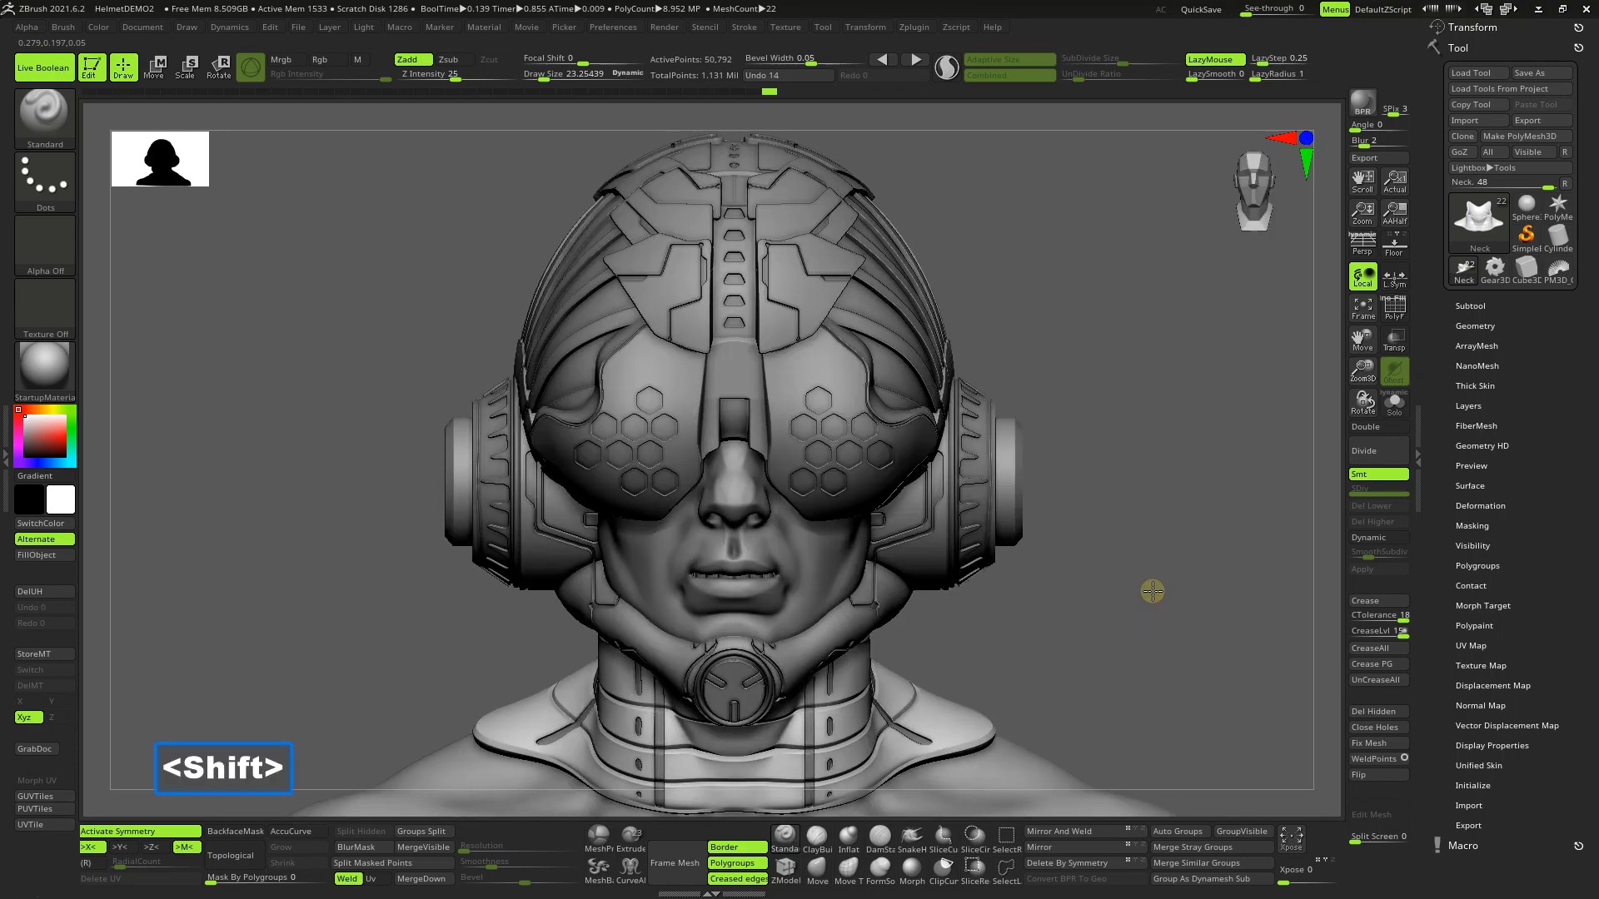
{"action": "left_click", "coordinate": [1365, 311]}
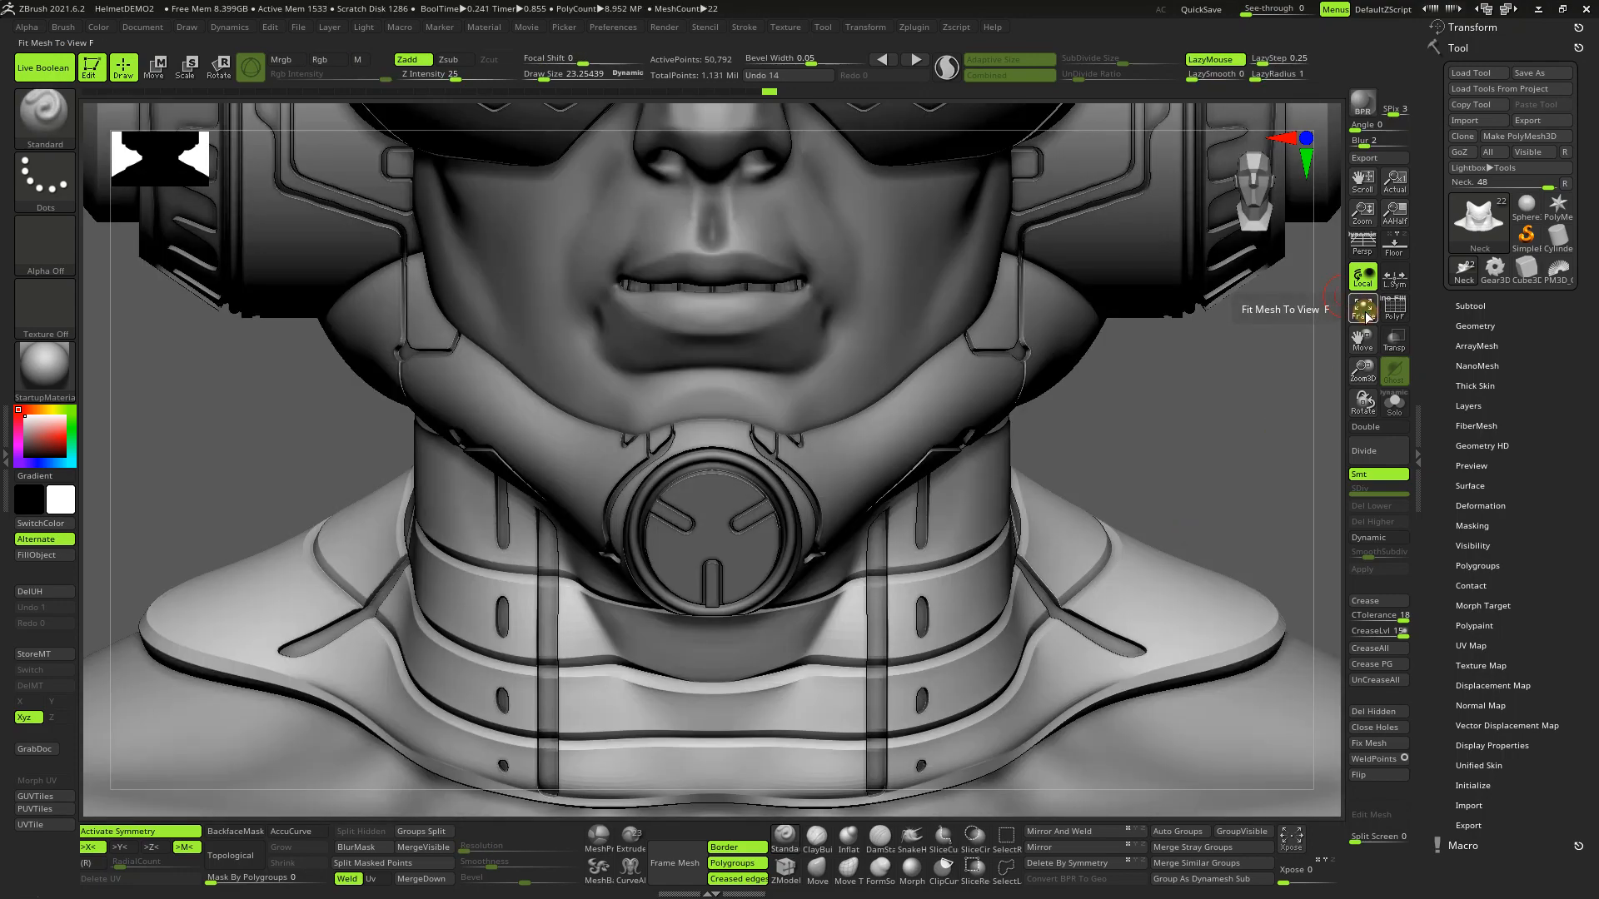
{"action": "left_click", "coordinate": [1365, 313]}
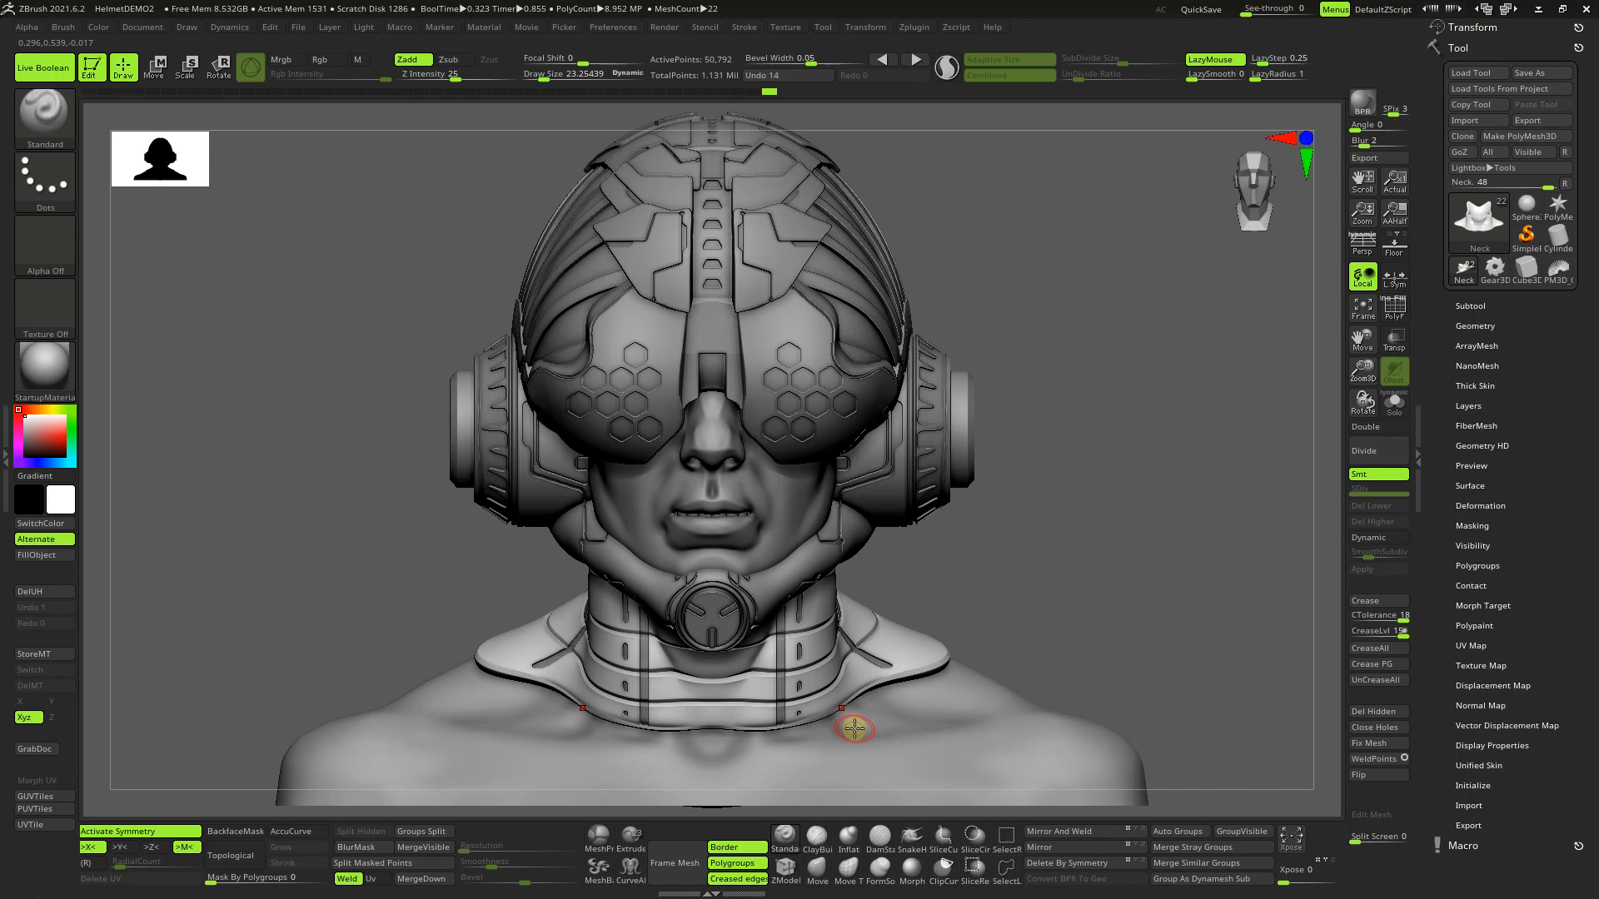
Step: Select the Helmet Base subtool in the HelmetBase folder and isolate it in Solo mode
{"action": "left_click", "coordinate": [1469, 307]}
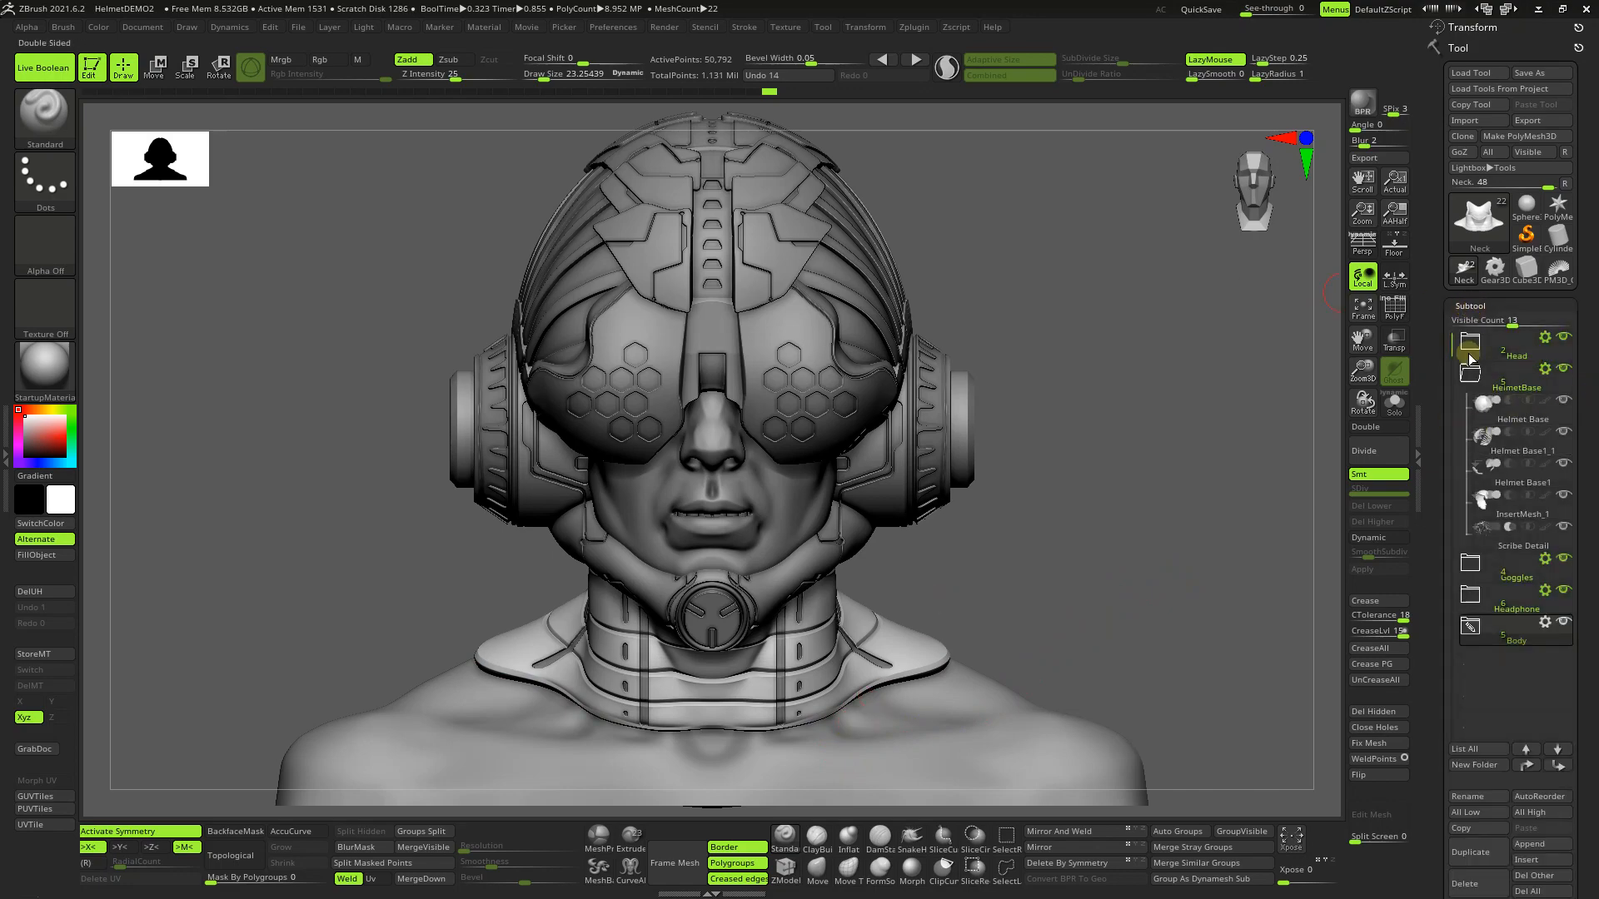
{"action": "mouse_move", "coordinate": [1466, 352]}
{"action": "left_click", "coordinate": [1483, 418]}
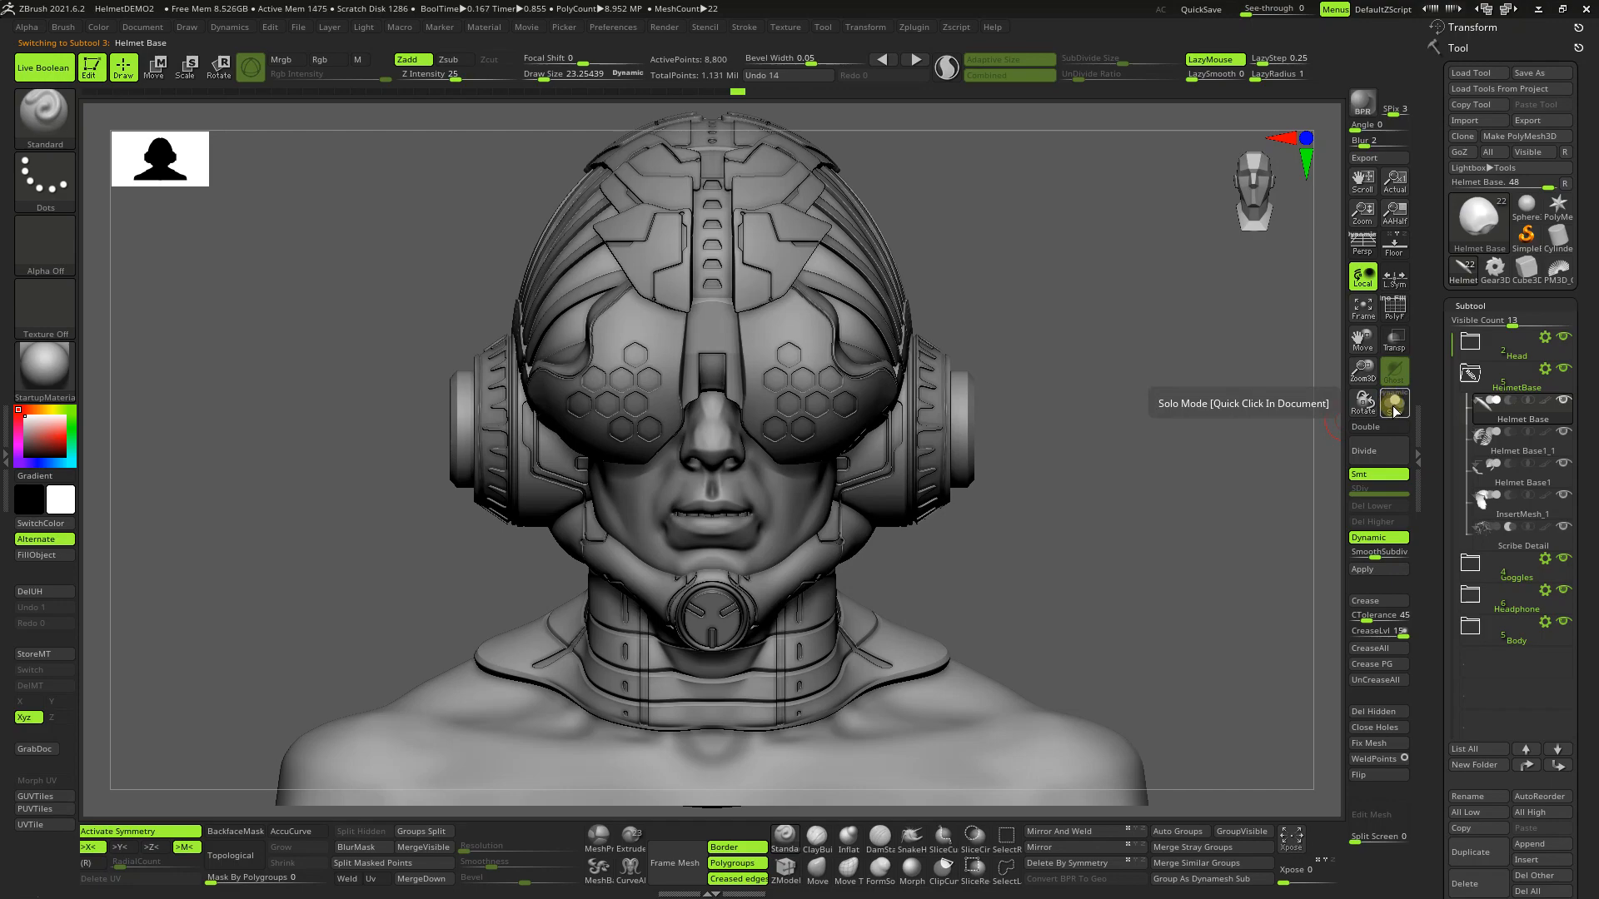
{"action": "left_click_drag", "start_coordinate": [1203, 487], "coordinate": [1168, 493]}
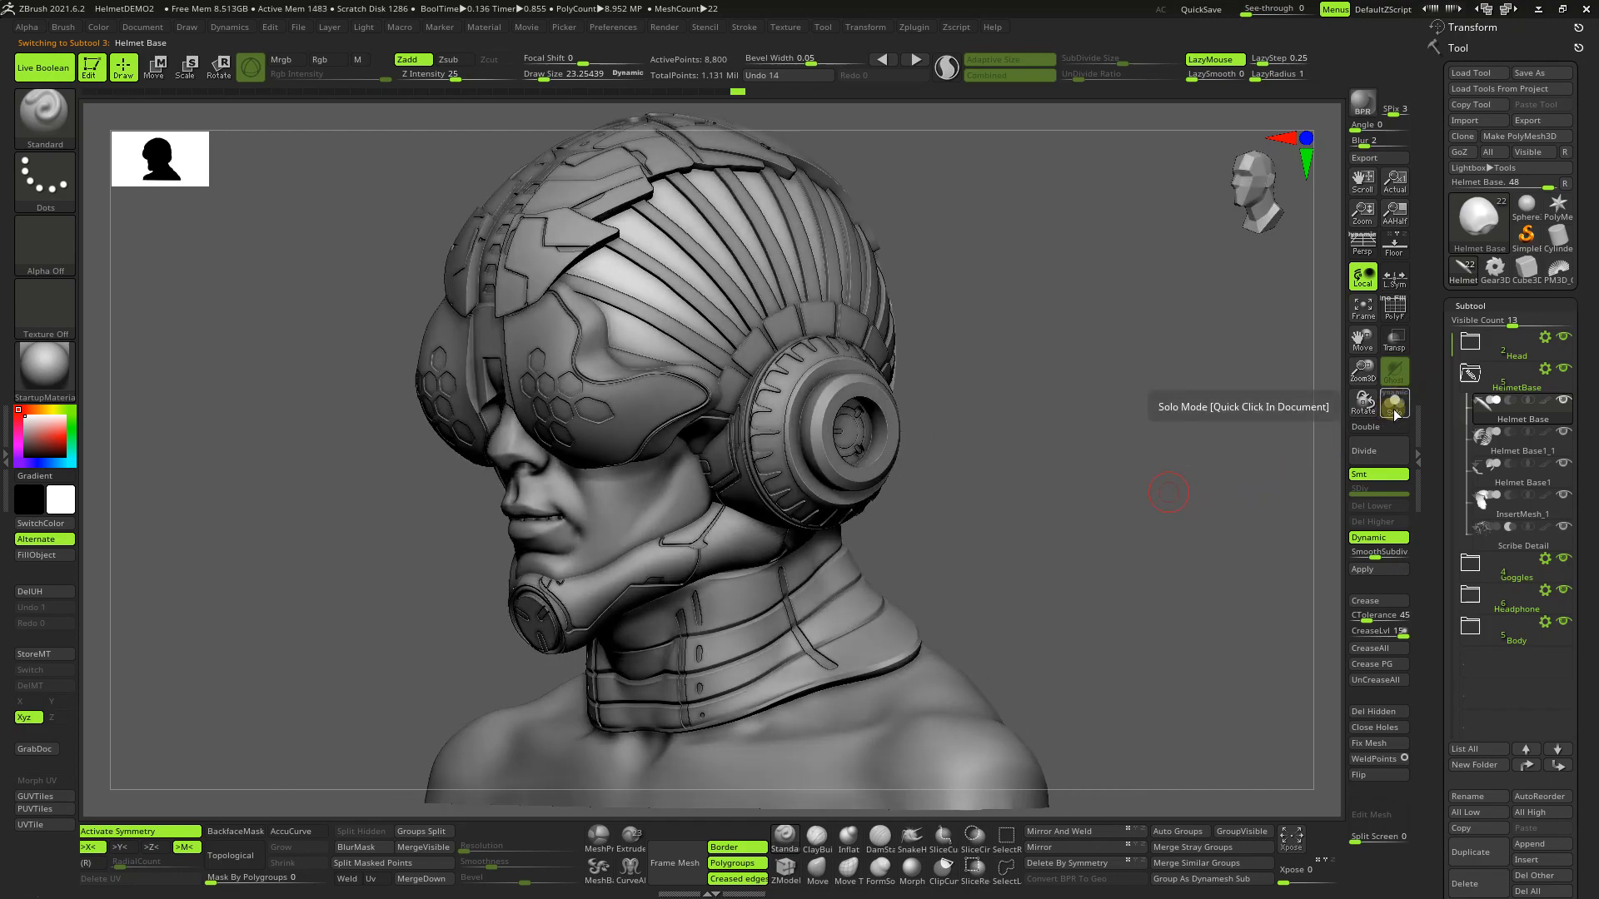
{"action": "left_click", "coordinate": [1394, 406]}
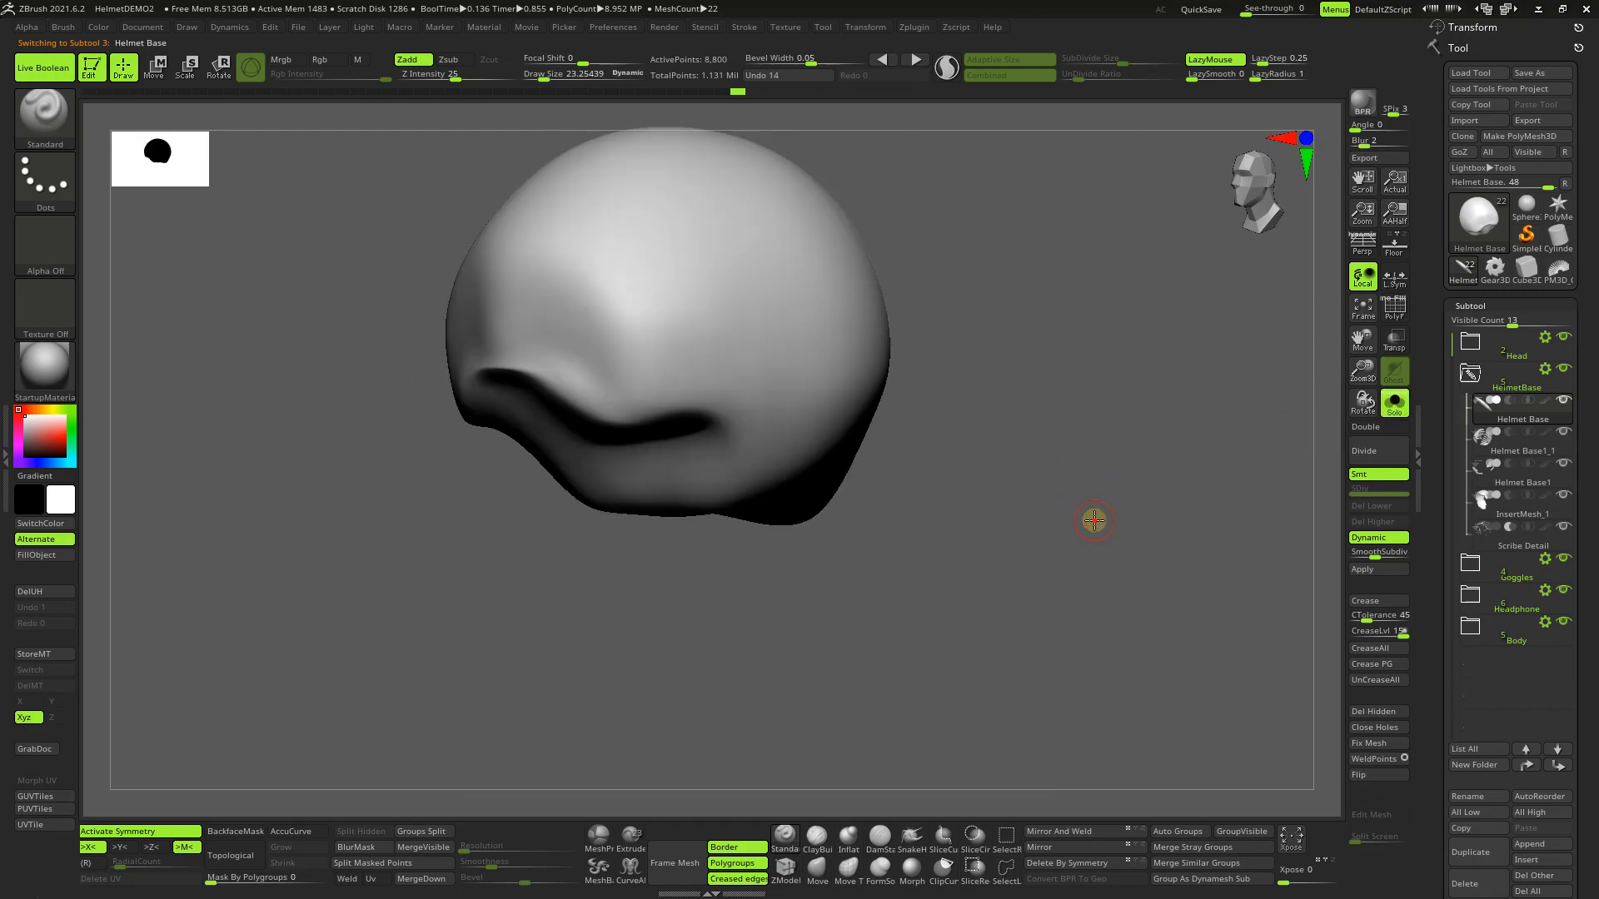
{"action": "left_click_drag", "start_coordinate": [1127, 576], "coordinate": [1107, 542]}
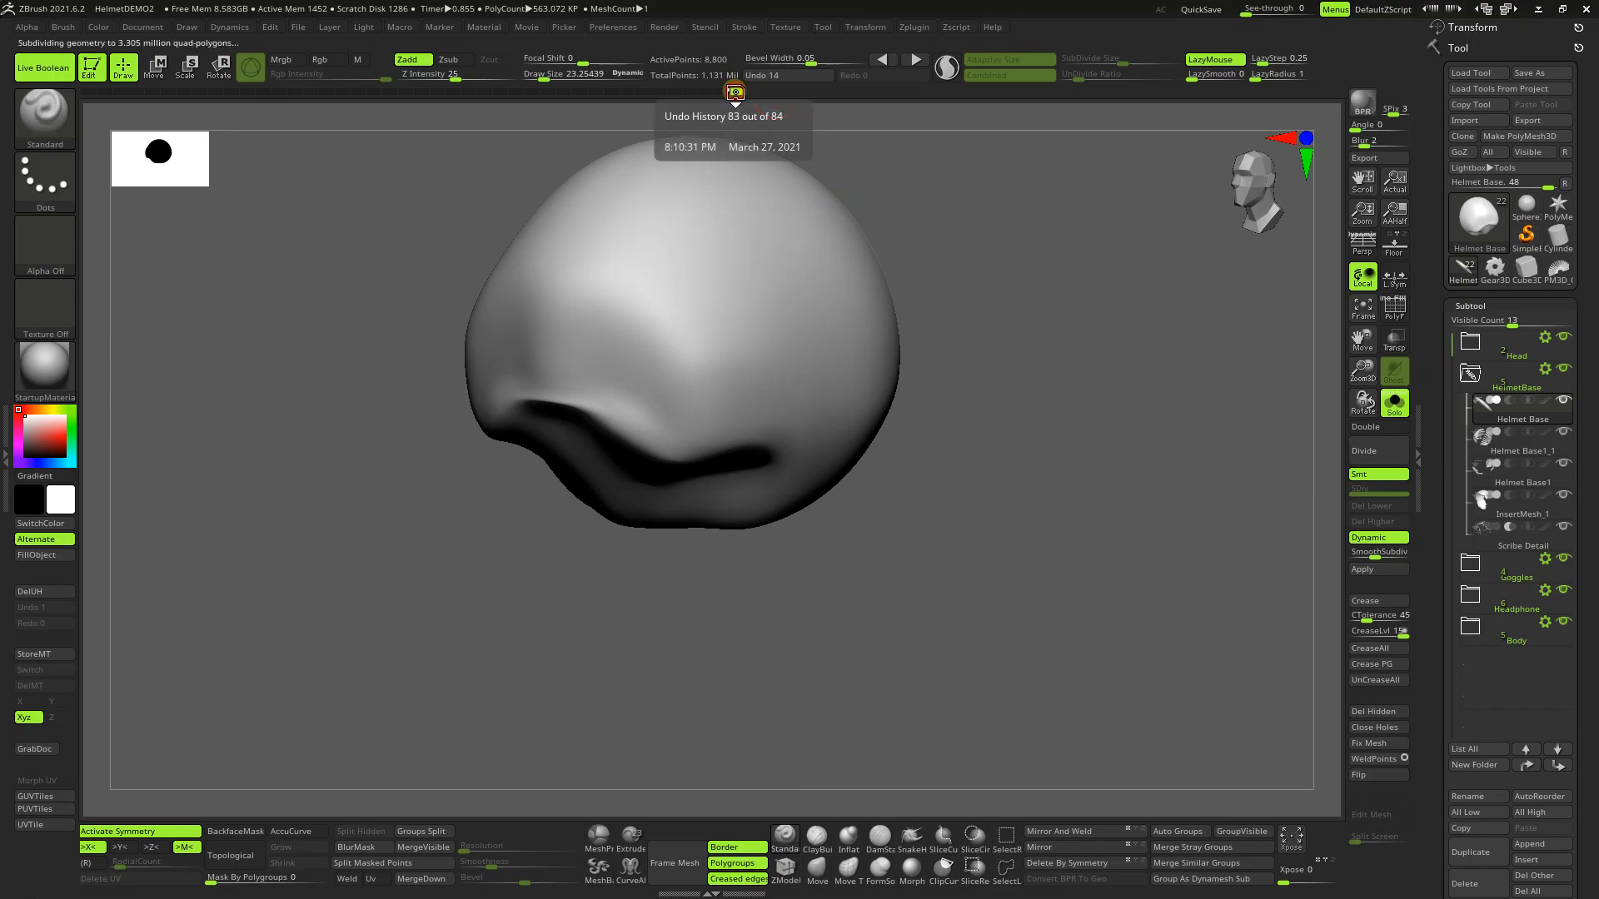
Step: Rewind Helmet Base's undo history to the plain closed dome stage and copy the subtool
{"action": "left_click", "coordinate": [735, 93]}
{"action": "left_click_drag", "start_coordinate": [730, 92], "coordinate": [542, 58]}
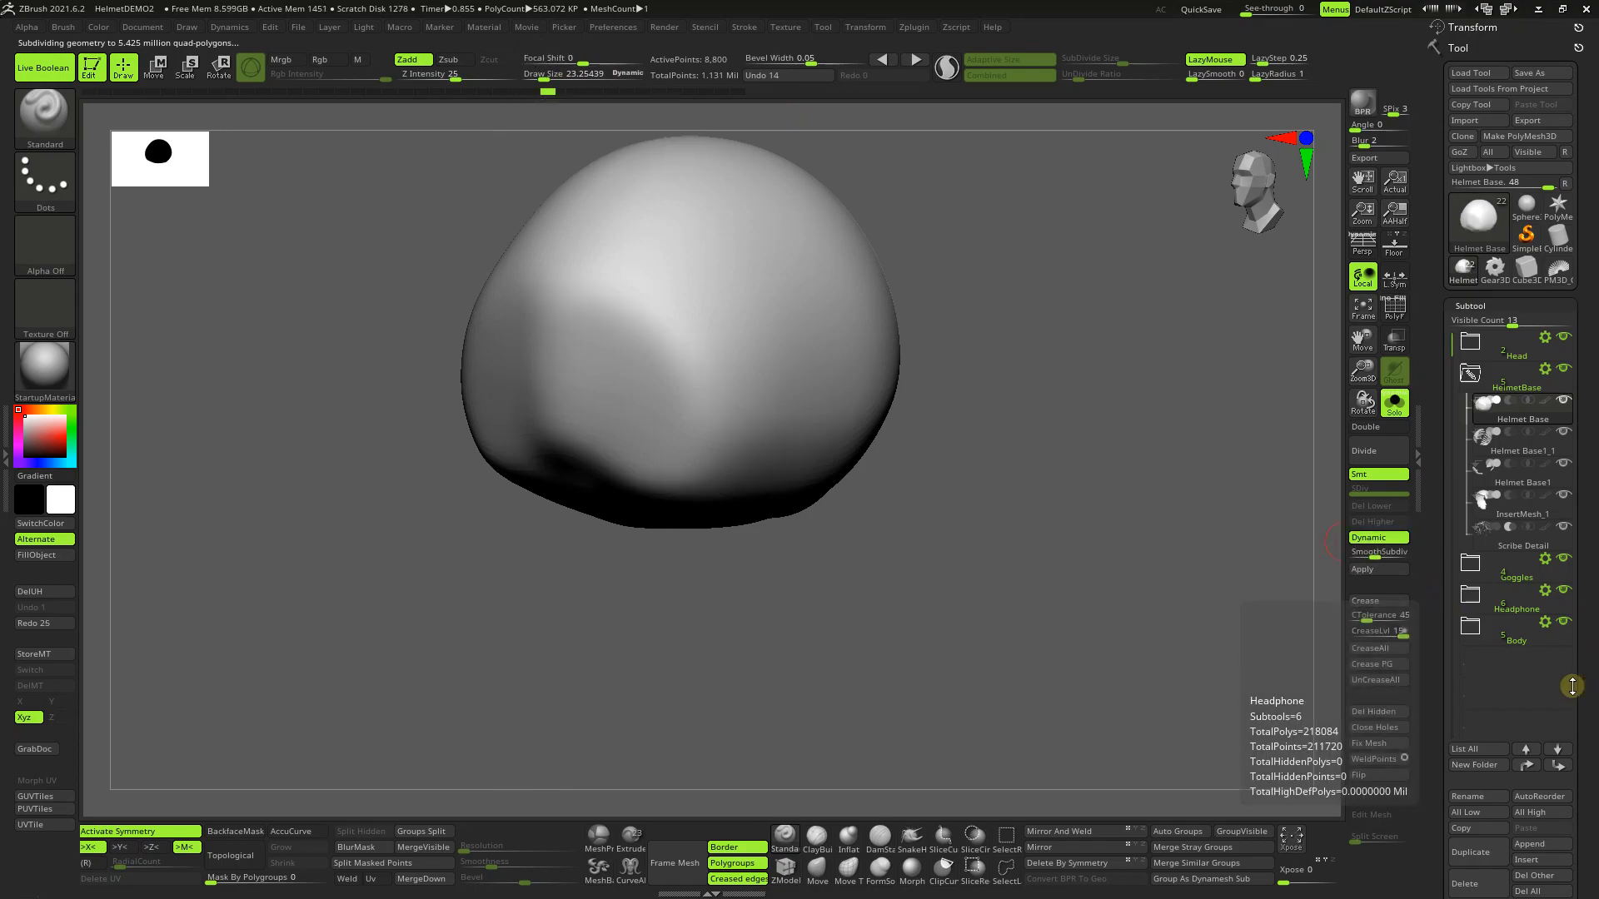
{"action": "left_click_drag", "start_coordinate": [1591, 700], "coordinate": [1597, 562]}
{"action": "left_click", "coordinate": [1469, 565]}
{"action": "left_click_drag", "start_coordinate": [1596, 439], "coordinate": [1591, 557]}
Step: Paste the copied helmet into the PolyMesh3D tool, then delete all of that tool's subtools
{"action": "left_click", "coordinate": [1558, 201]}
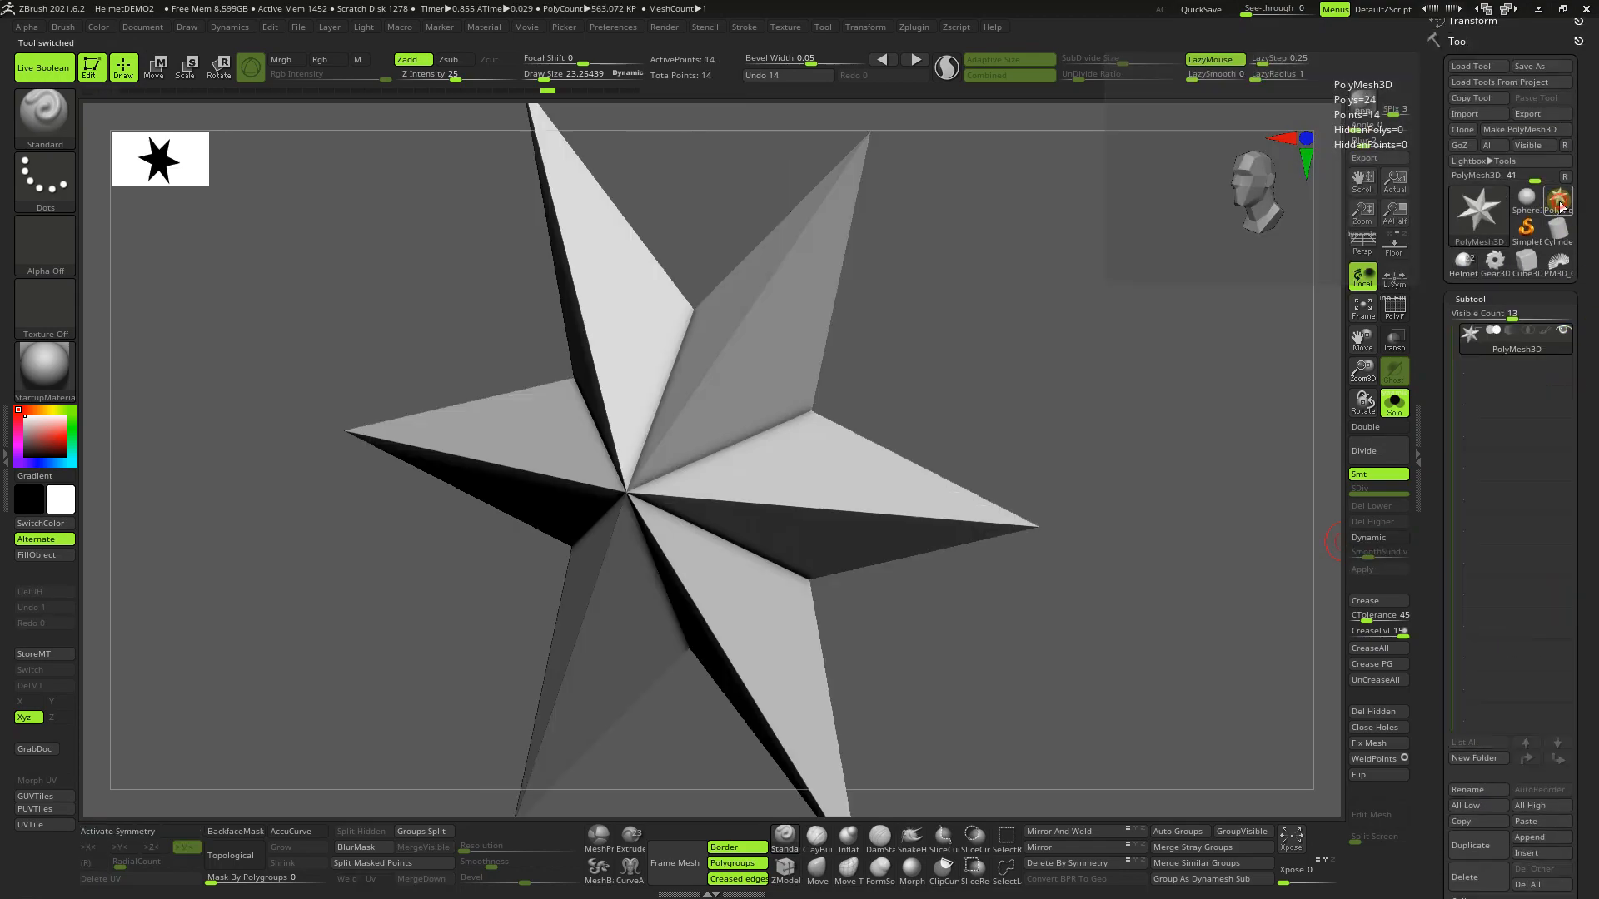
{"action": "left_click", "coordinate": [1515, 837]}
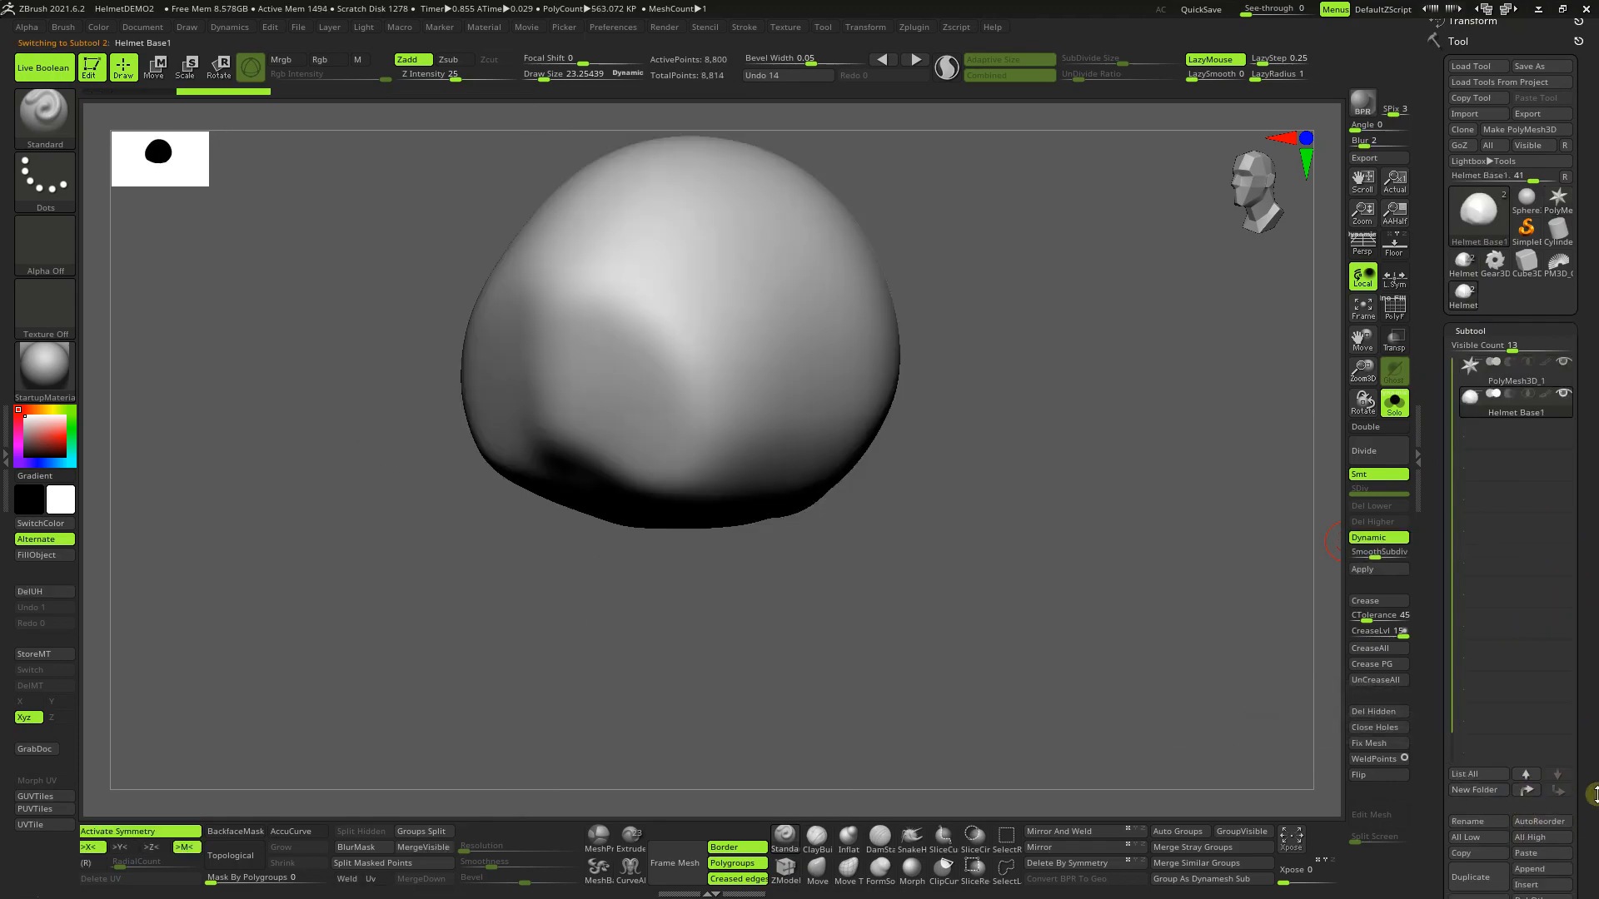
{"action": "left_click_drag", "start_coordinate": [1591, 838], "coordinate": [1591, 752]}
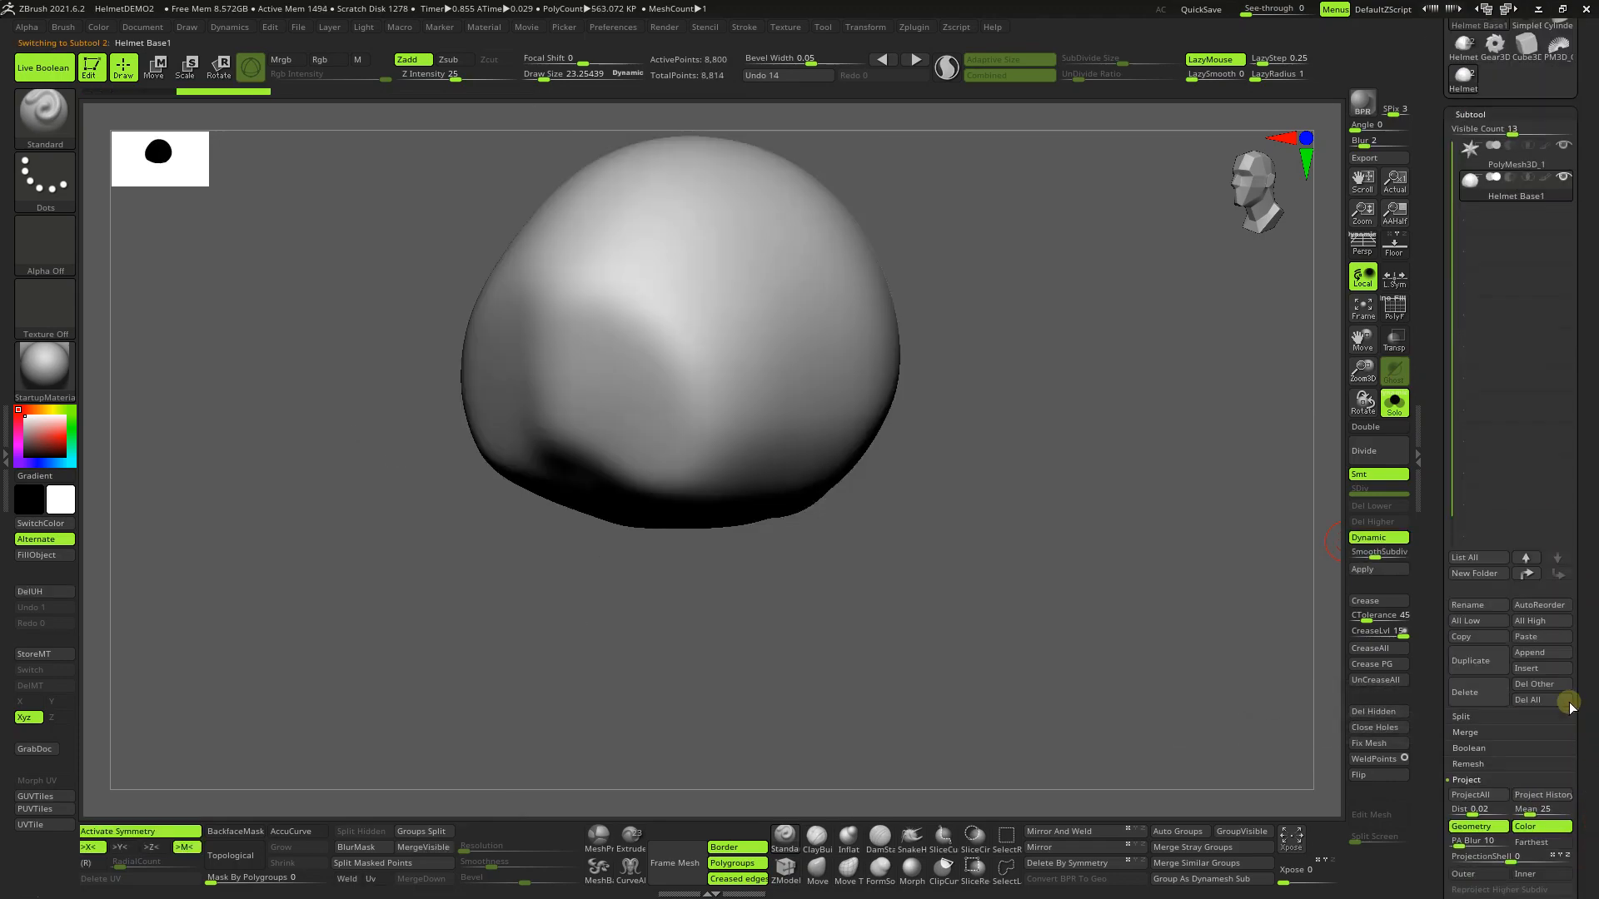
{"action": "left_click", "coordinate": [1549, 699]}
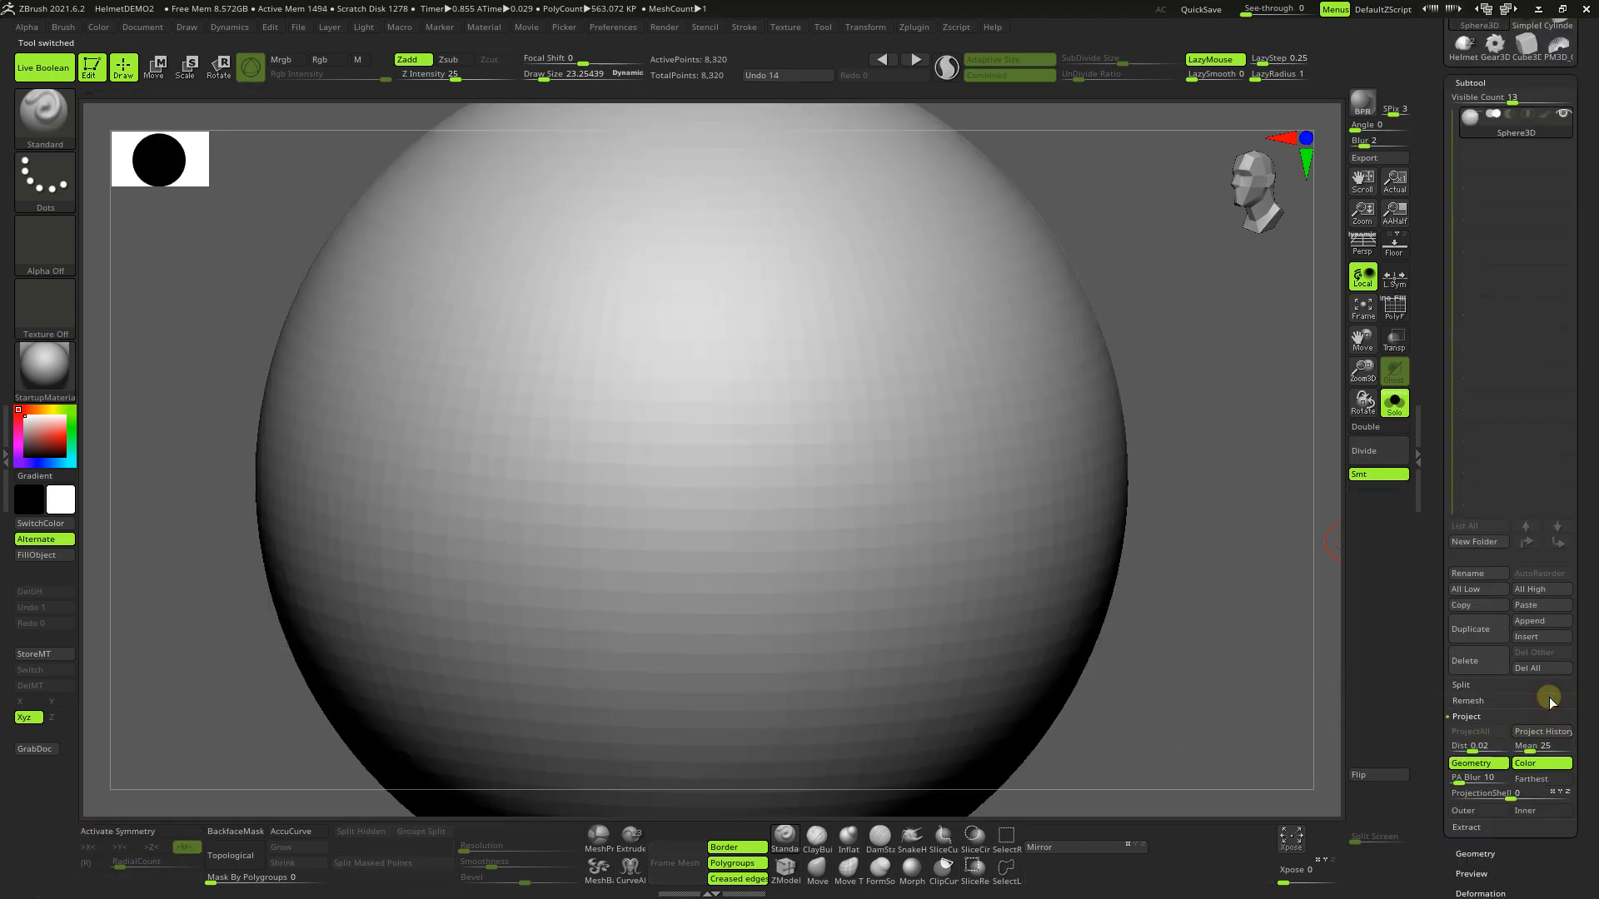
Step: Paste the copied helmet into the Sphere3D tool and delete all other subtools, leaving the helmet facing front
{"action": "left_click", "coordinate": [1529, 606]}
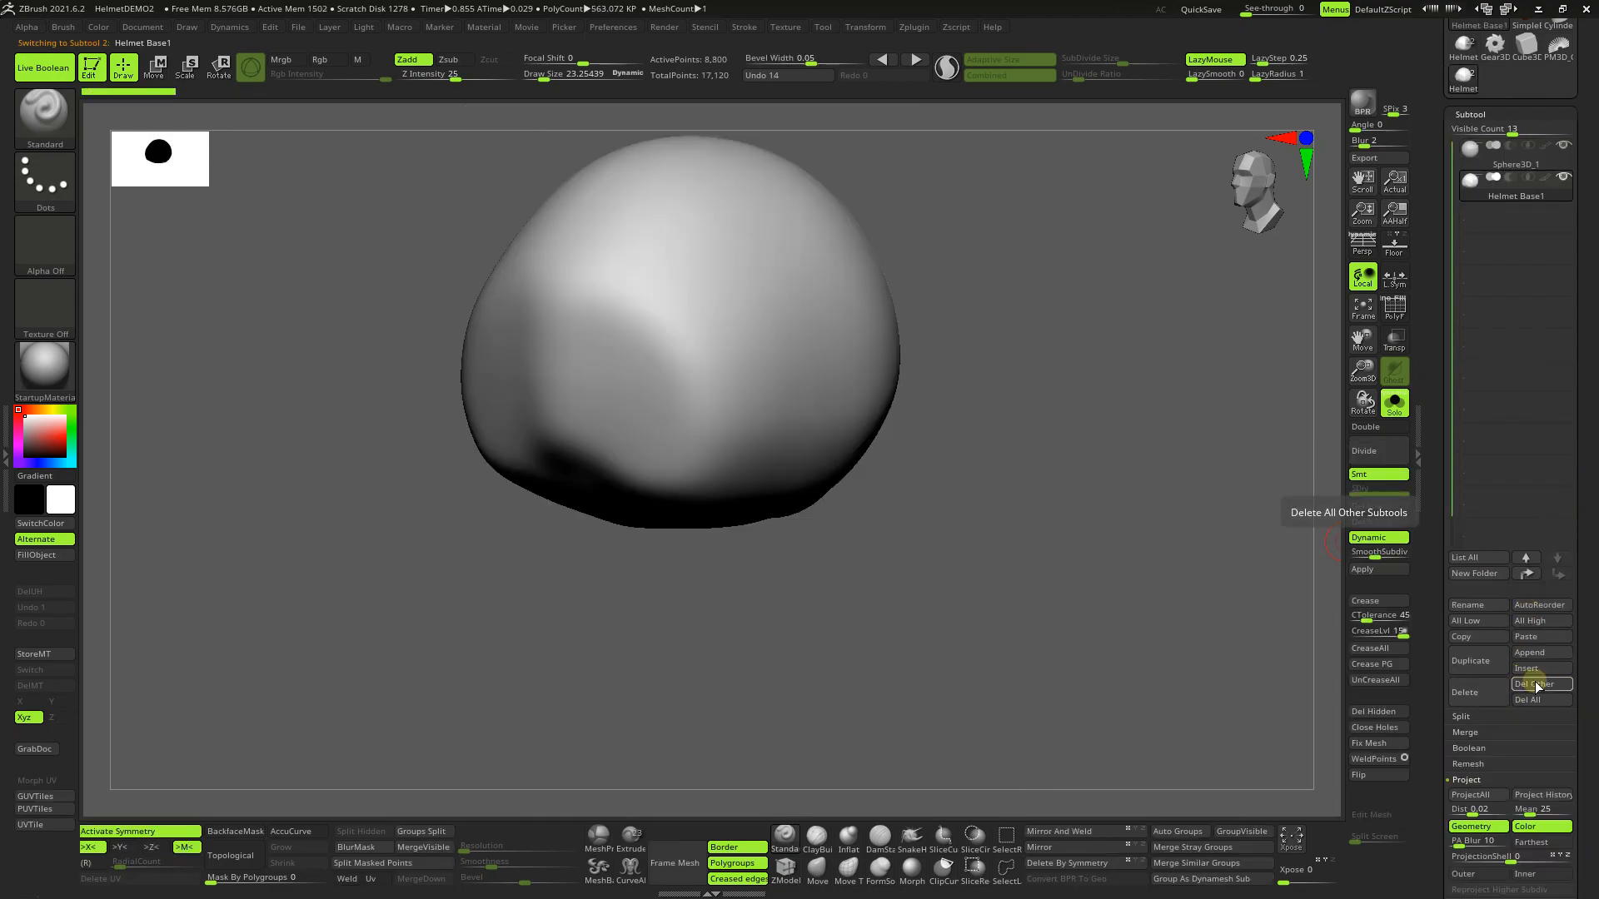
{"action": "left_click", "coordinate": [1536, 684]}
{"action": "left_click", "coordinate": [1457, 721]}
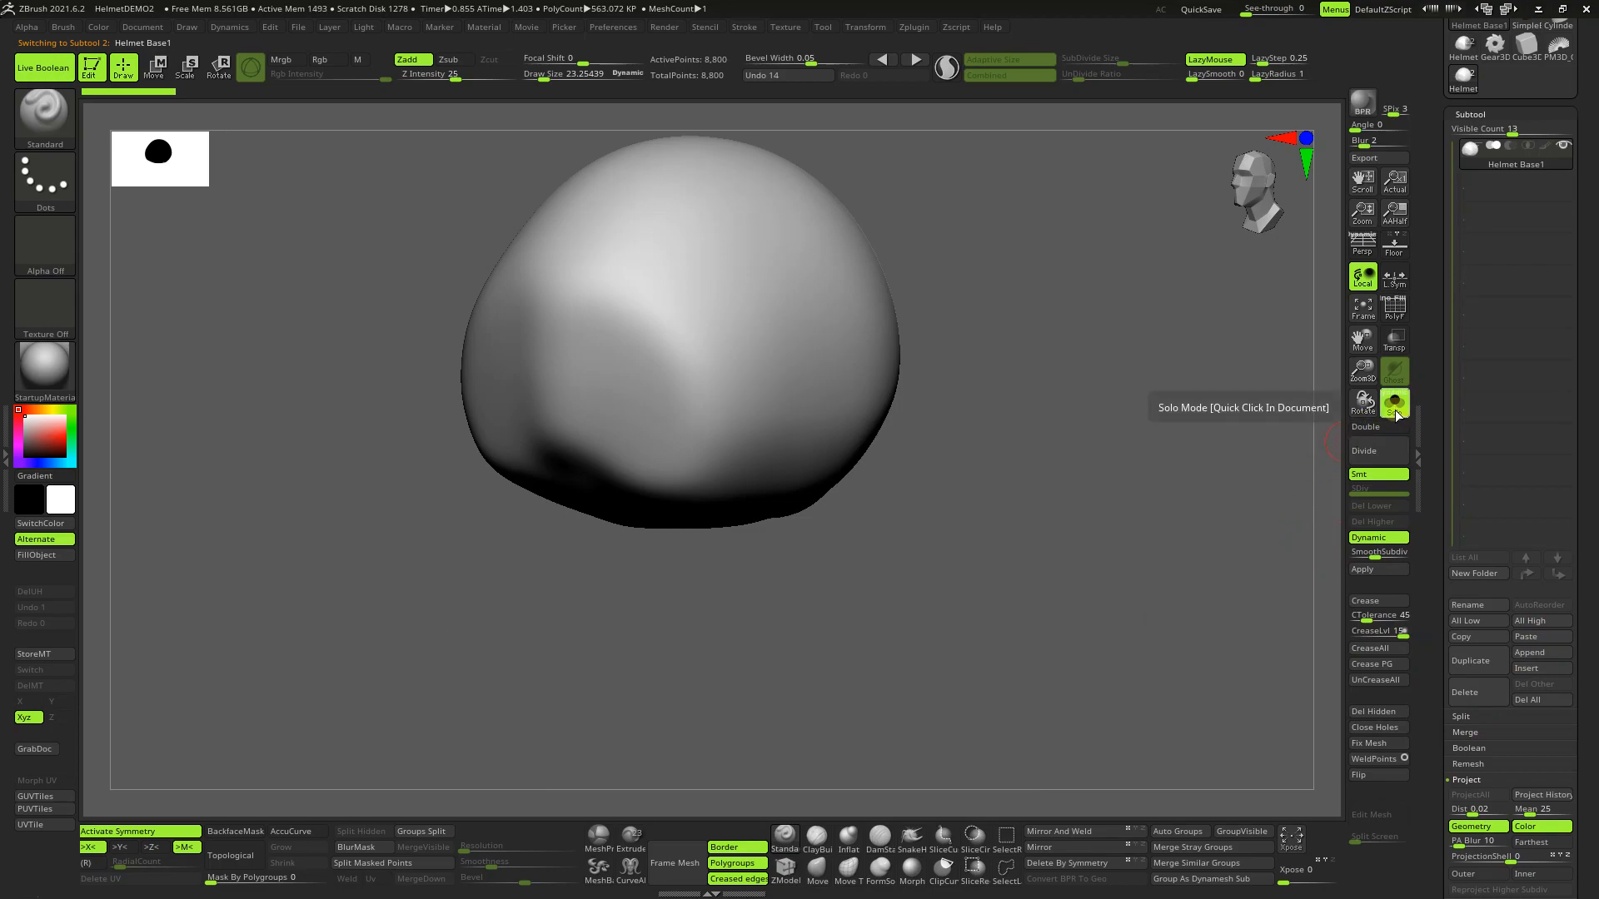
{"action": "left_click_drag", "start_coordinate": [996, 653], "coordinate": [905, 594]}
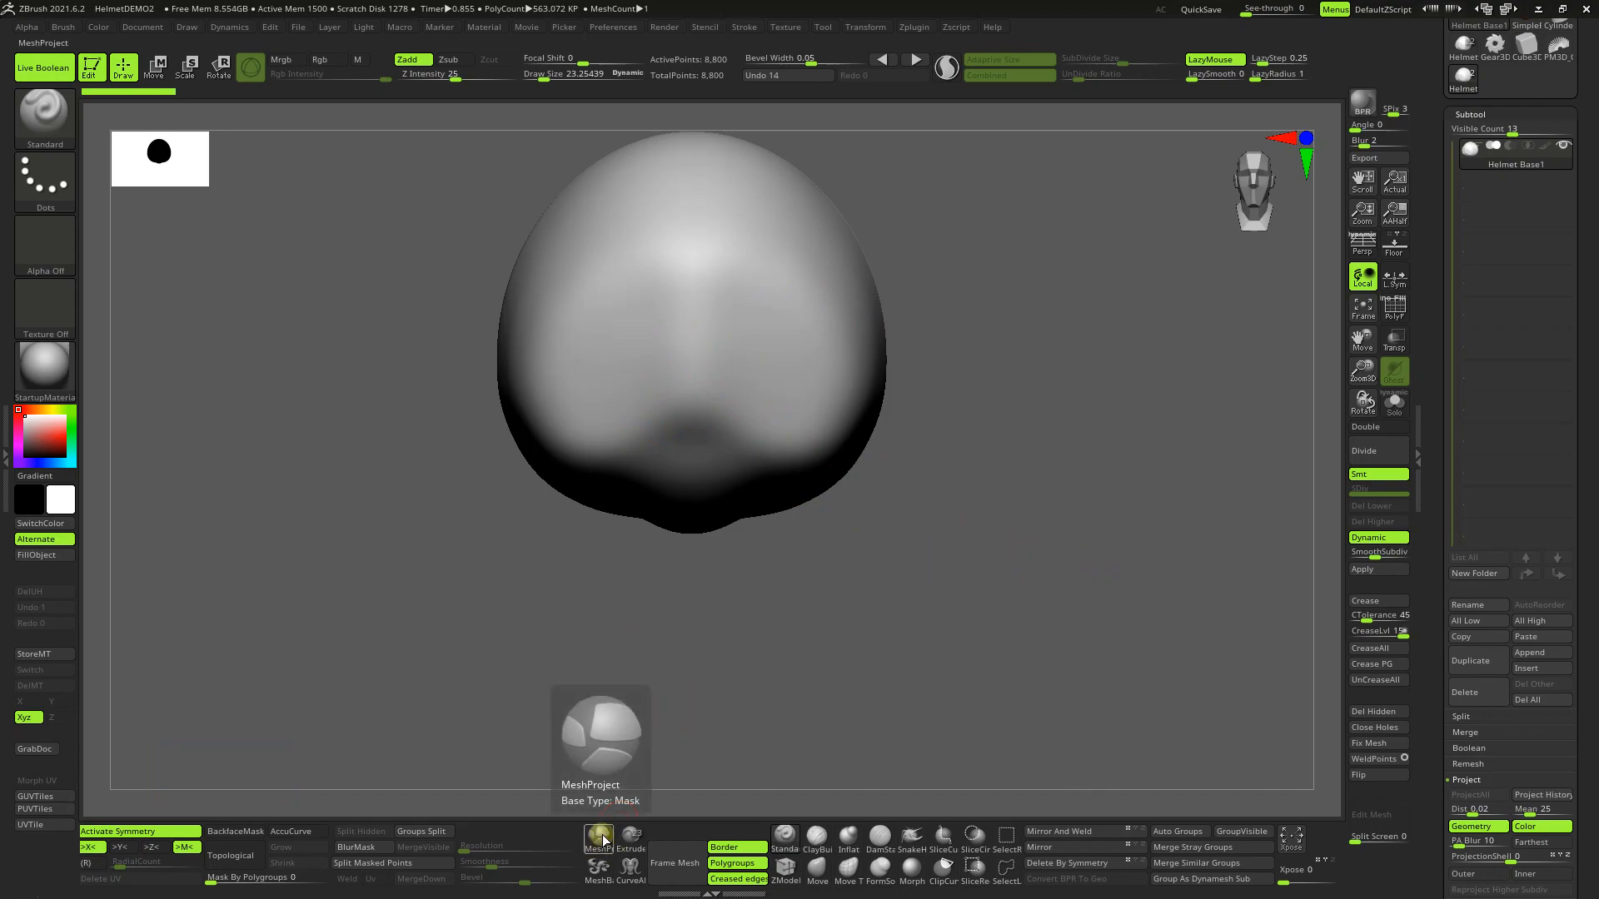
Step: Choose MeshProject as the active masking brush and skip its usage note until the next restart
{"action": "key", "text": "b"}
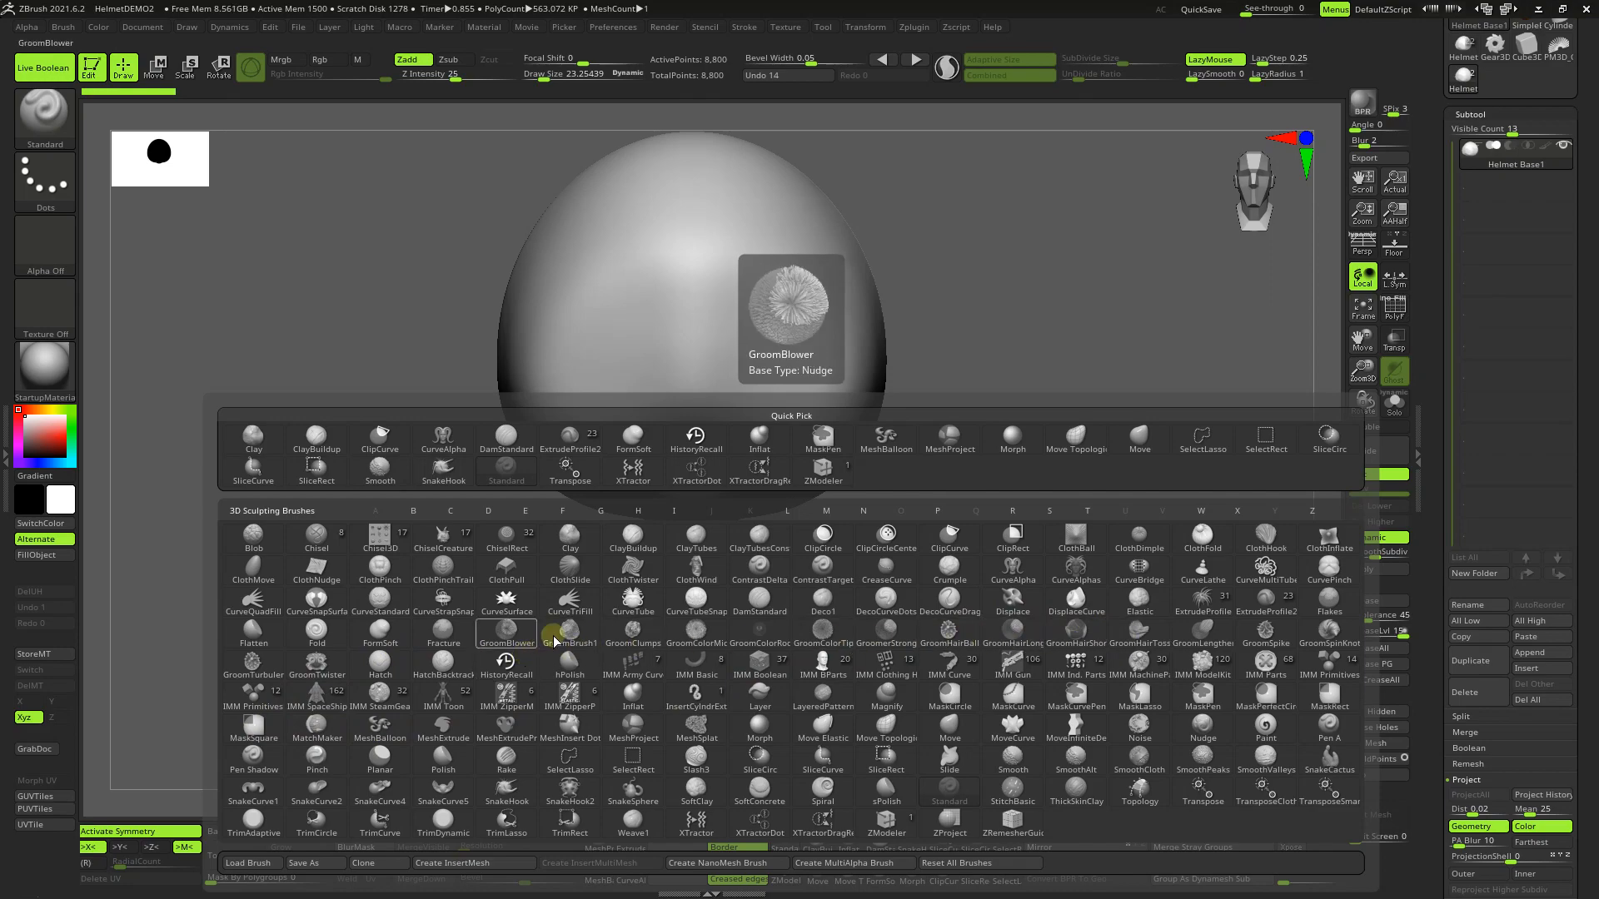
{"action": "key", "text": "m"}
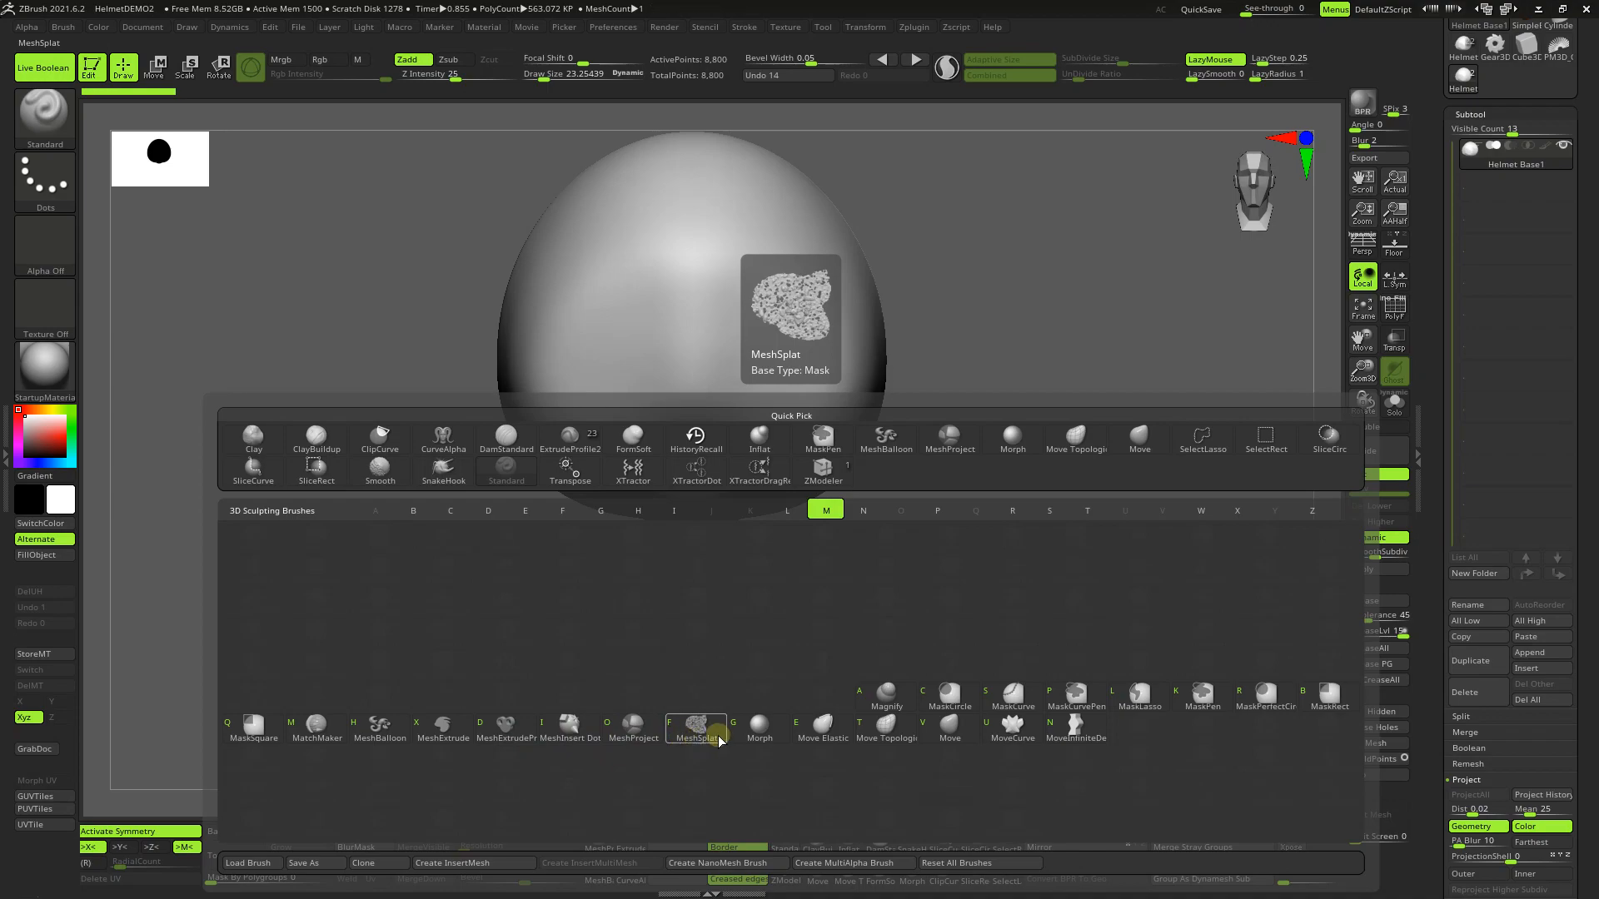
{"action": "left_click", "coordinate": [630, 731]}
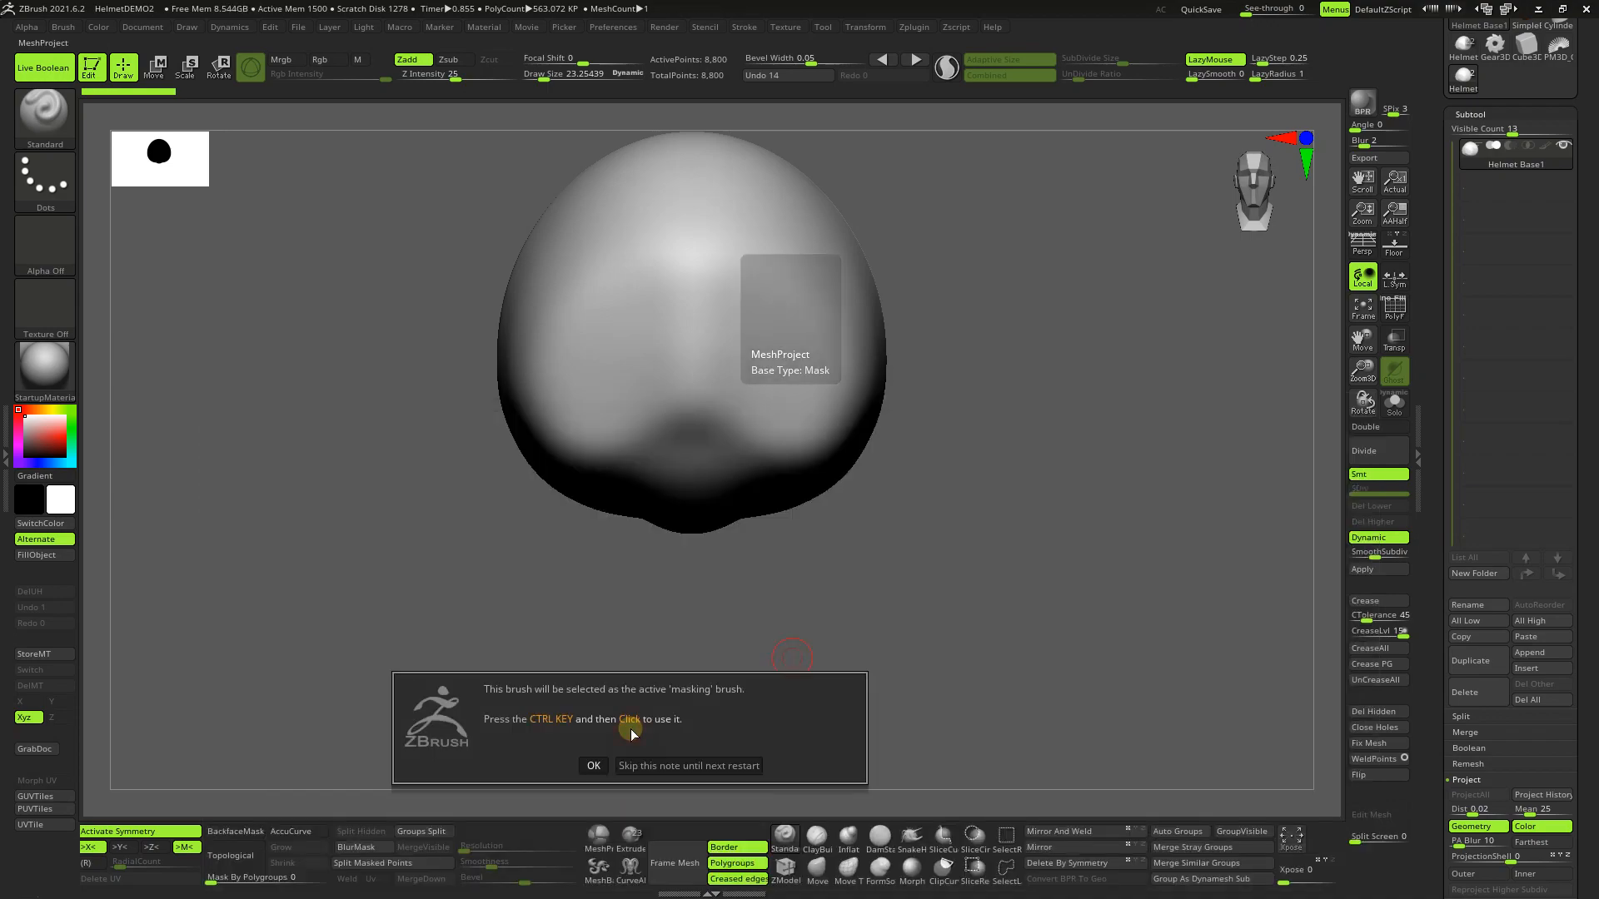
{"action": "left_click", "coordinate": [681, 763]}
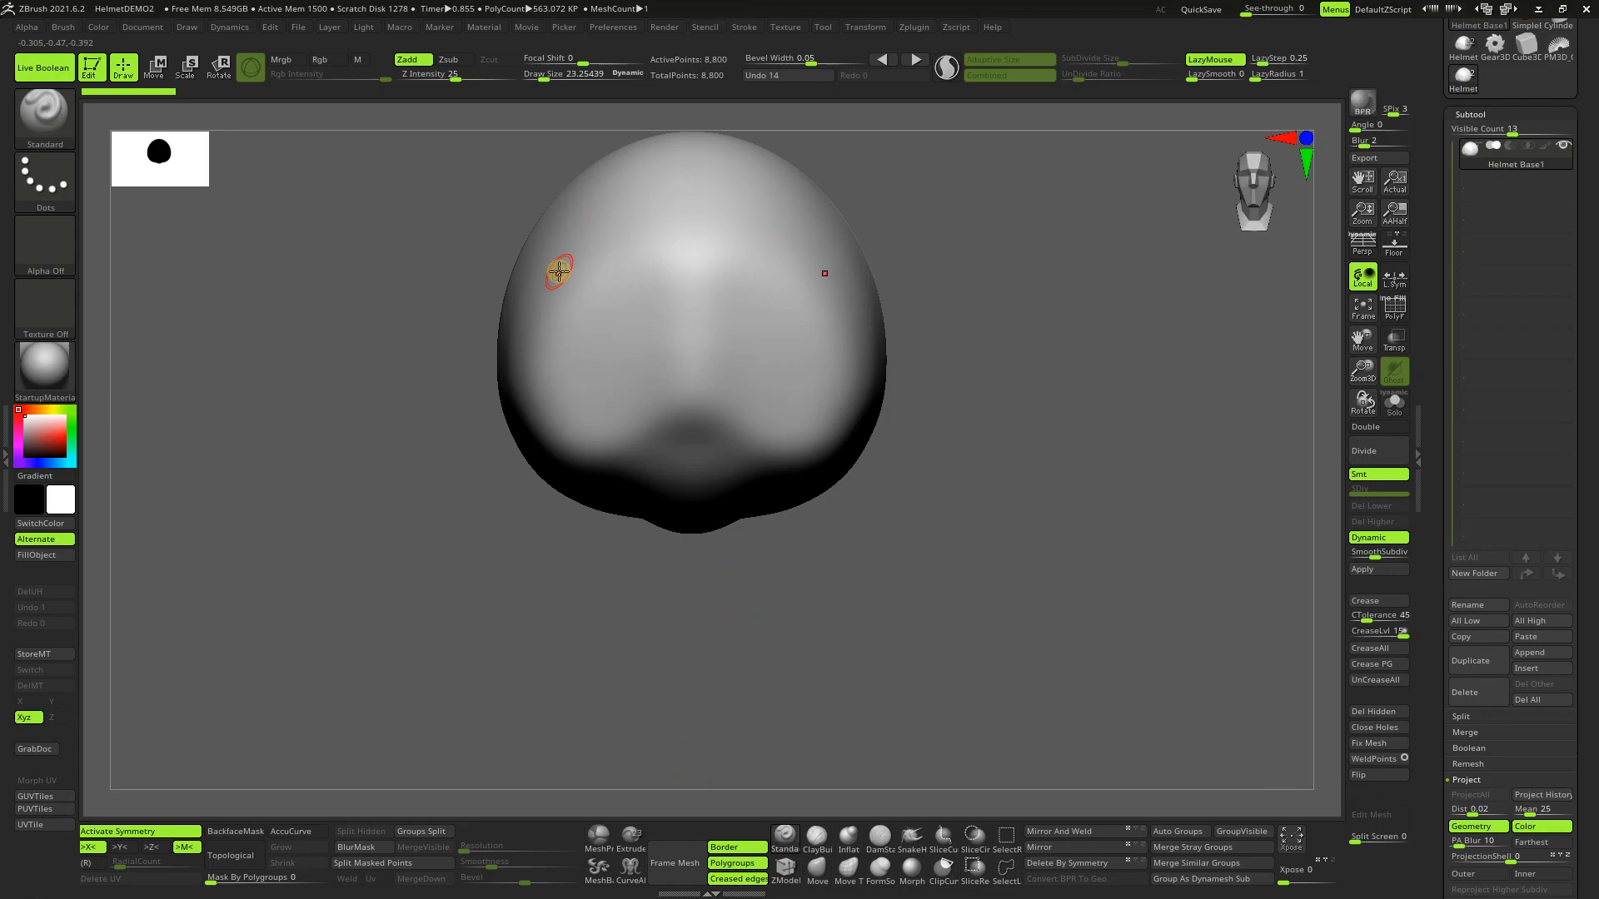
Step: Lasso a mirrored pair of oval MeshProject panels over the eye areas at the front of the helmet
{"action": "key", "text": "ctrl"}
{"action": "key", "text": "ctrl"}
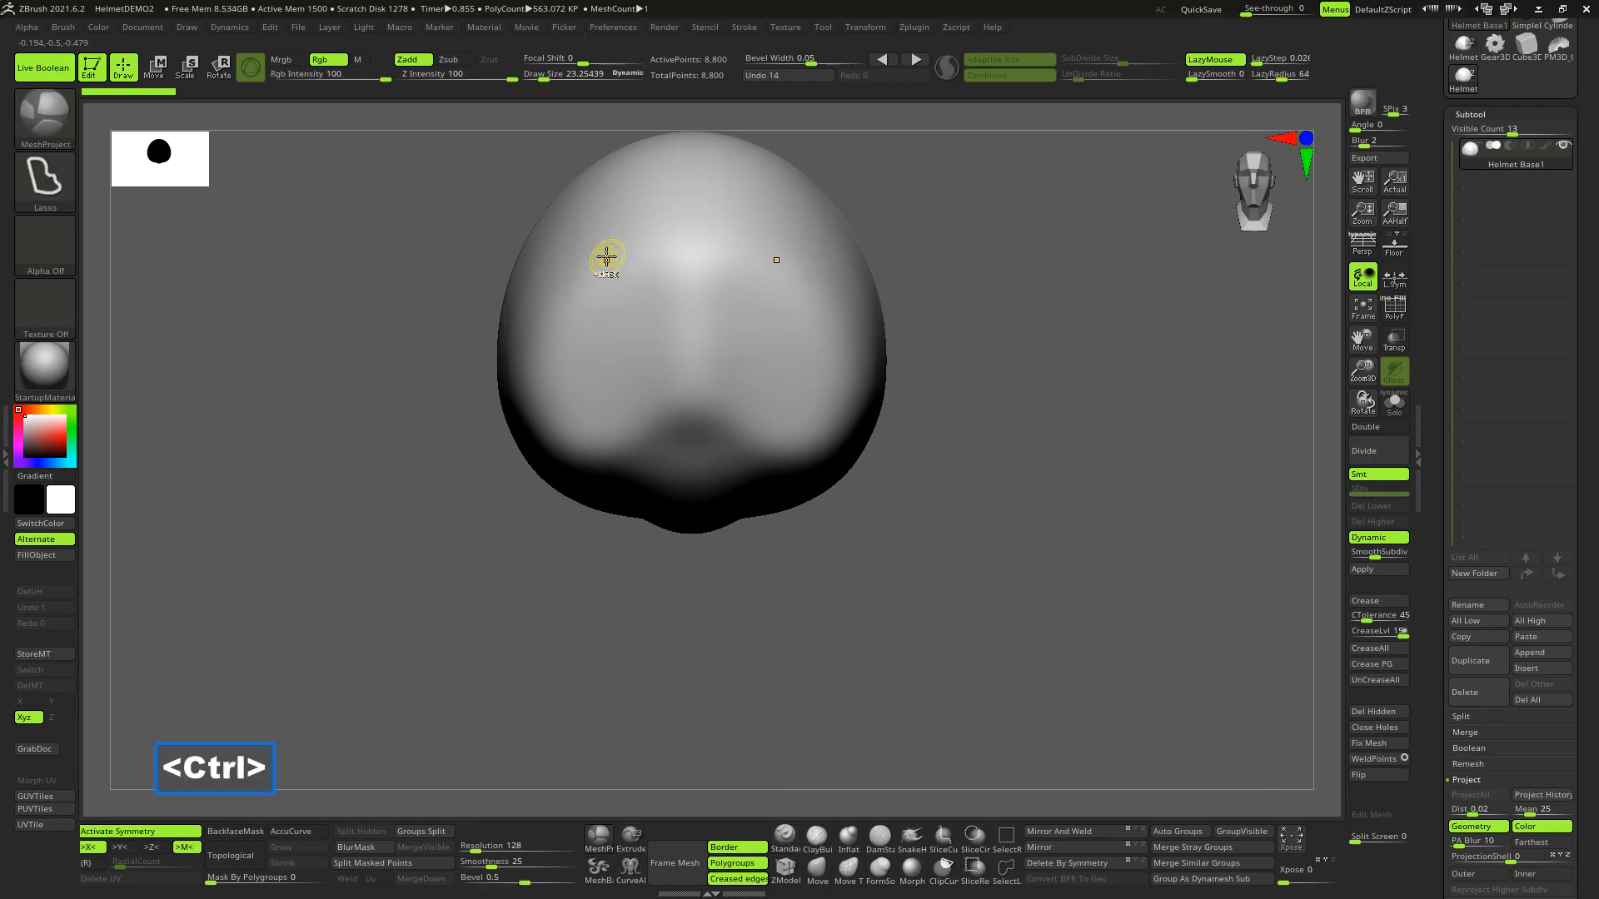
{"action": "mouse_move", "coordinate": [612, 266]}
{"action": "left_mouse_down", "text": "ctrl"}
{"action": "mouse_move", "coordinate": [568, 293]}
{"action": "mouse_move", "coordinate": [560, 394]}
{"action": "mouse_move", "coordinate": [667, 403]}
{"action": "mouse_move", "coordinate": [667, 271]}
{"action": "mouse_move", "coordinate": [612, 229]}
{"action": "mouse_move", "coordinate": [582, 249]}
{"action": "left_mouse_up", "text": "ctrl"}
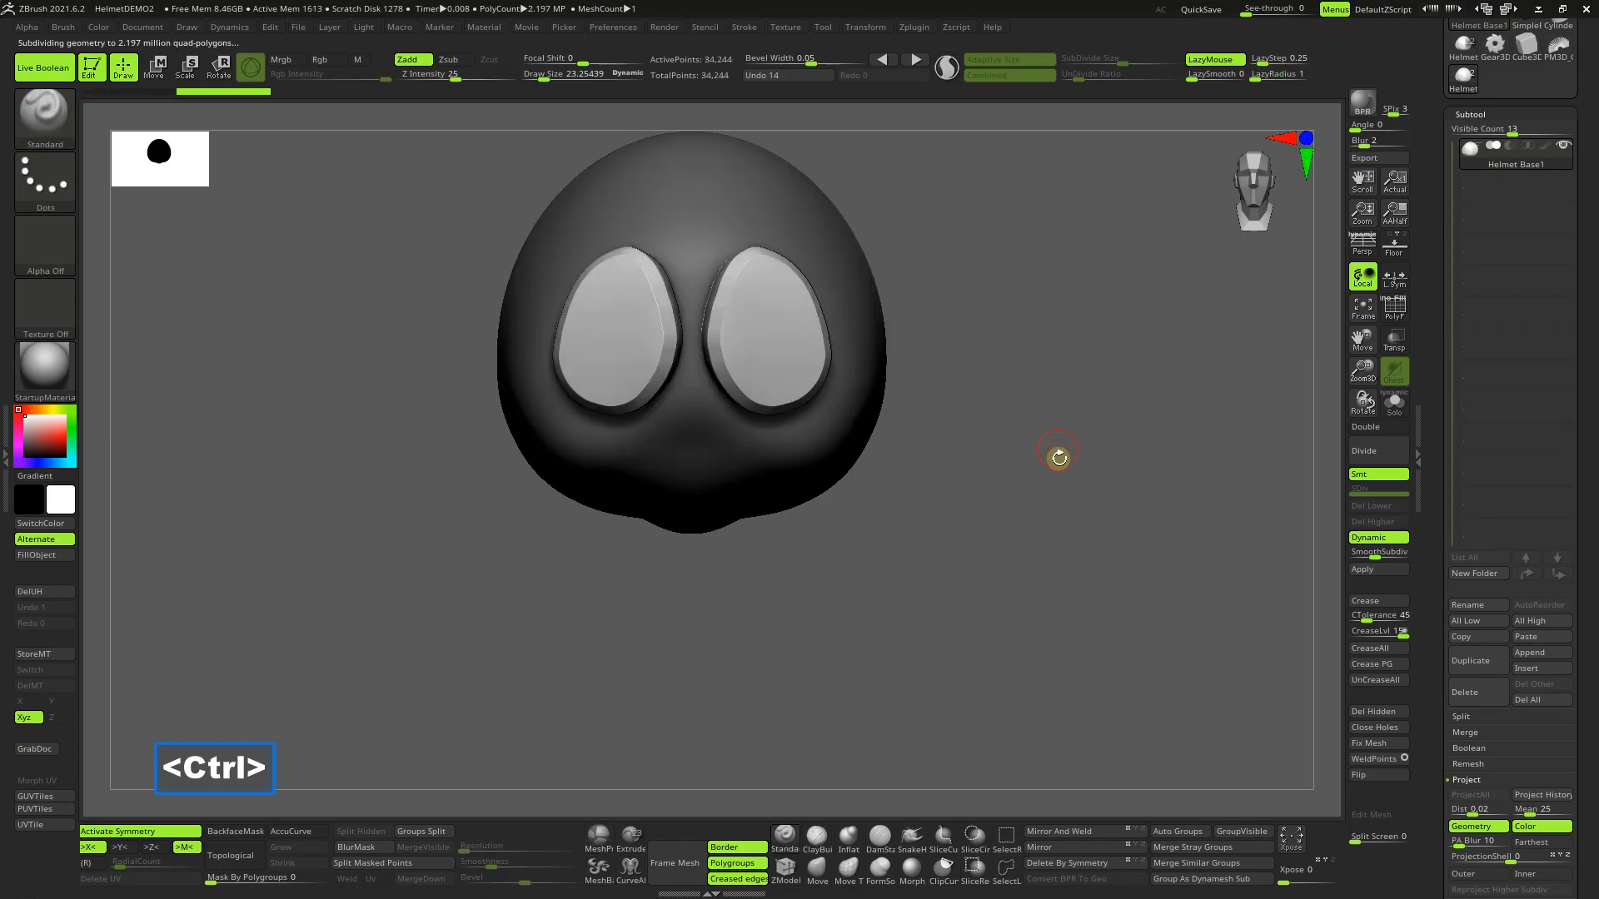
{"action": "left_click_drag", "start_coordinate": [1058, 457], "coordinate": [1069, 580]}
{"action": "mouse_move", "coordinate": [1019, 453]}
{"action": "left_mouse_down"}
{"action": "mouse_move", "coordinate": [1074, 453]}
{"action": "mouse_move", "coordinate": [1038, 475]}
{"action": "left_mouse_up"}
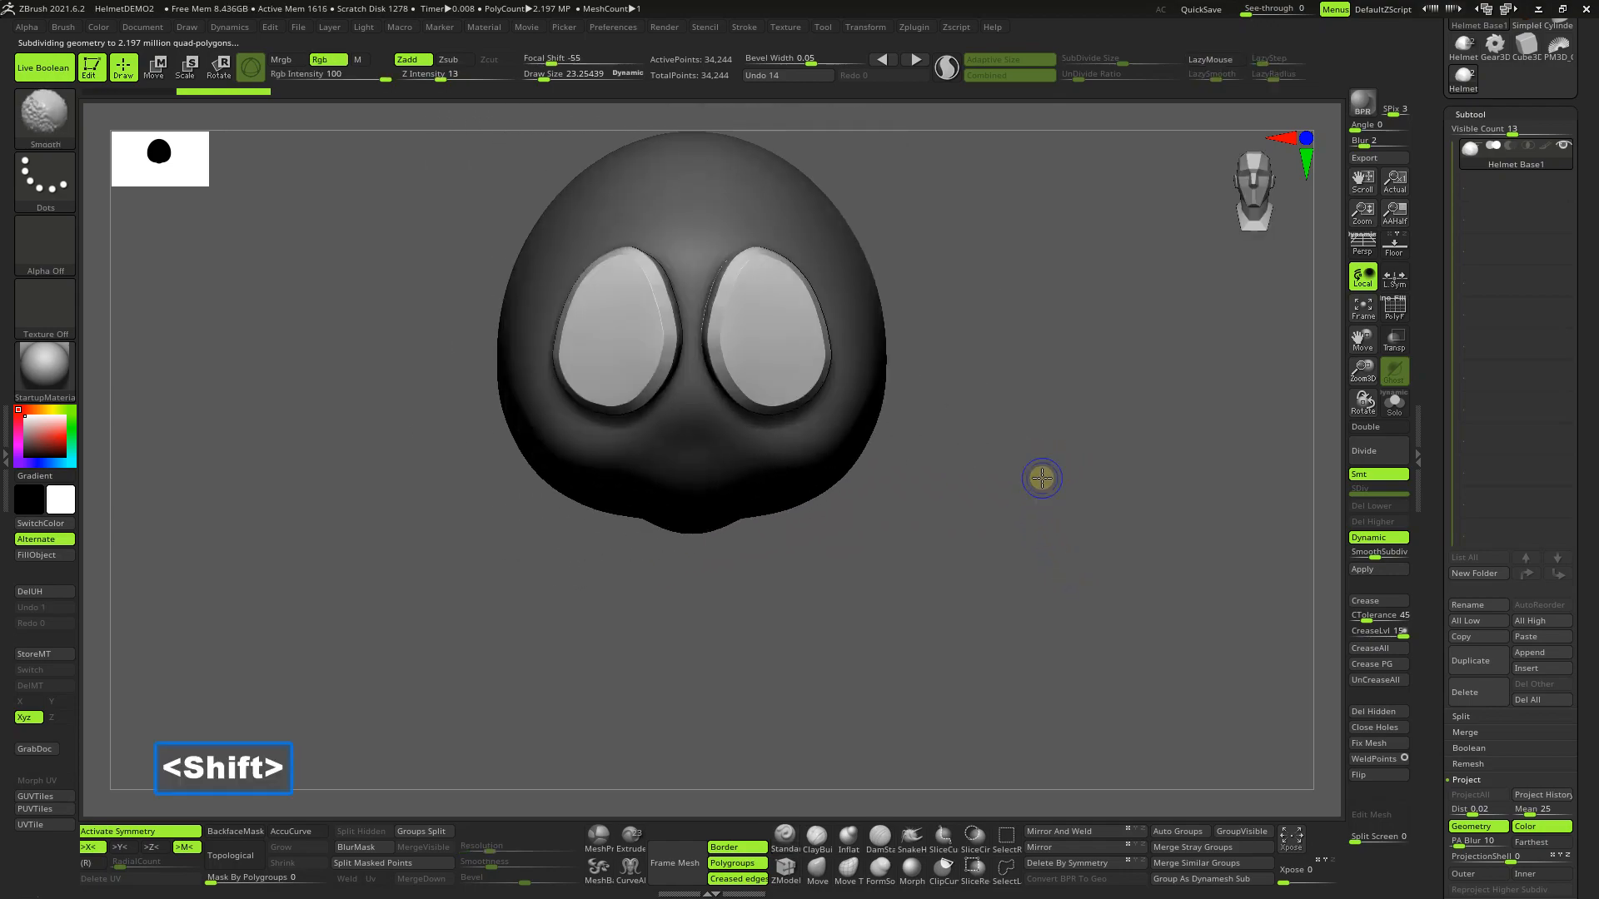
Step: Check the oval panels with Live Boolean off, undo the panels, and turn Live Boolean back on
{"action": "left_click", "coordinate": [38, 70]}
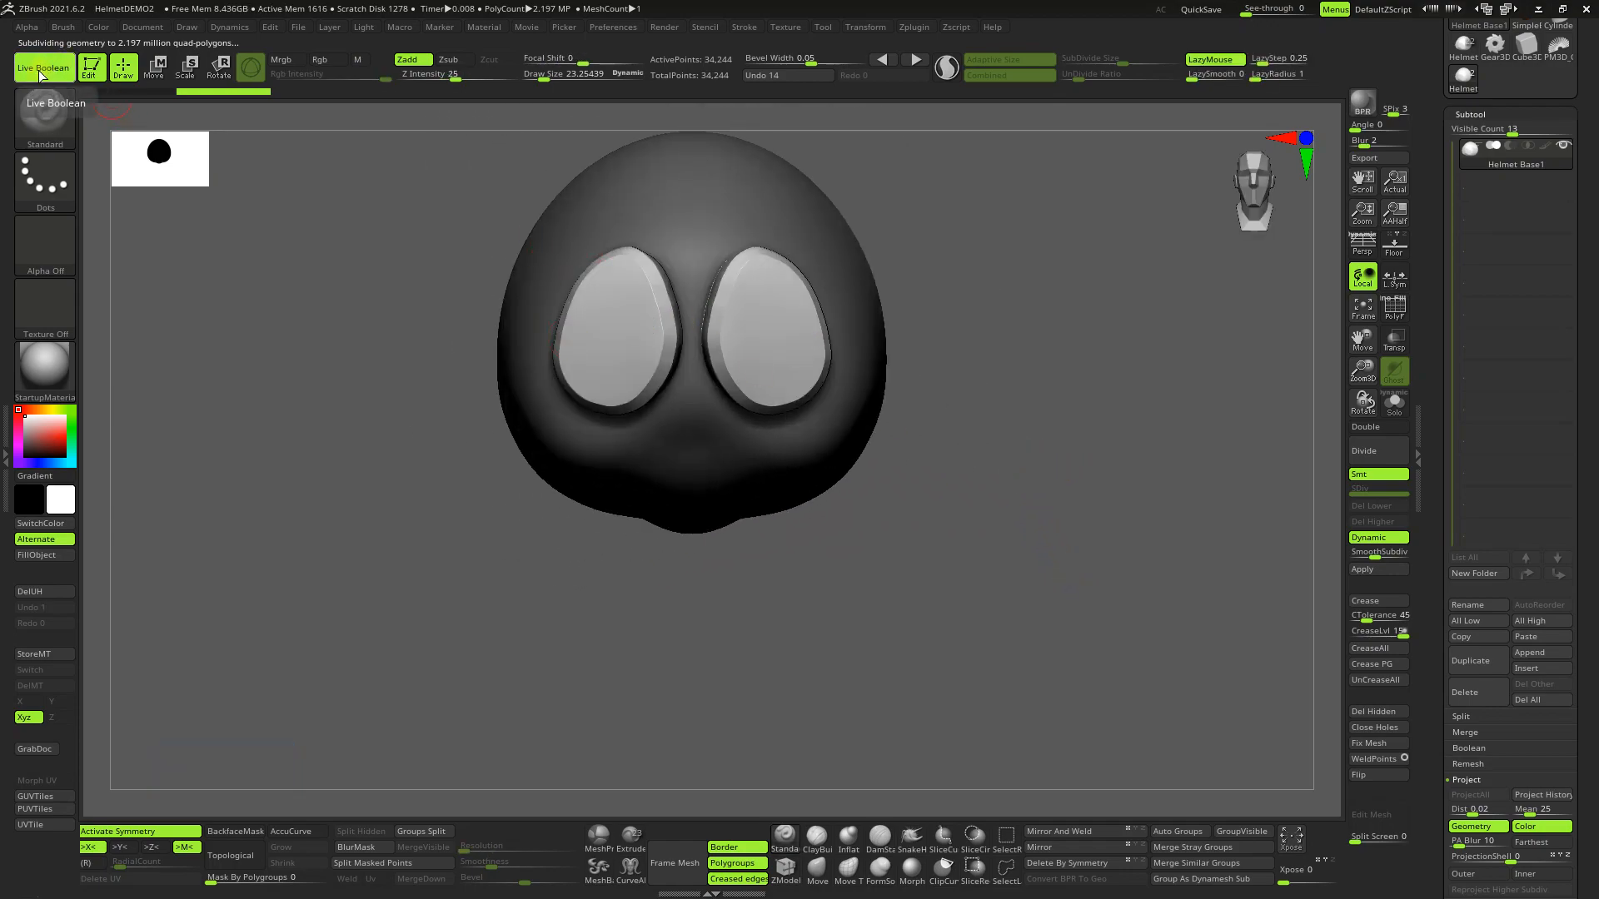
{"action": "left_click_drag", "start_coordinate": [1004, 517], "coordinate": [1052, 539]}
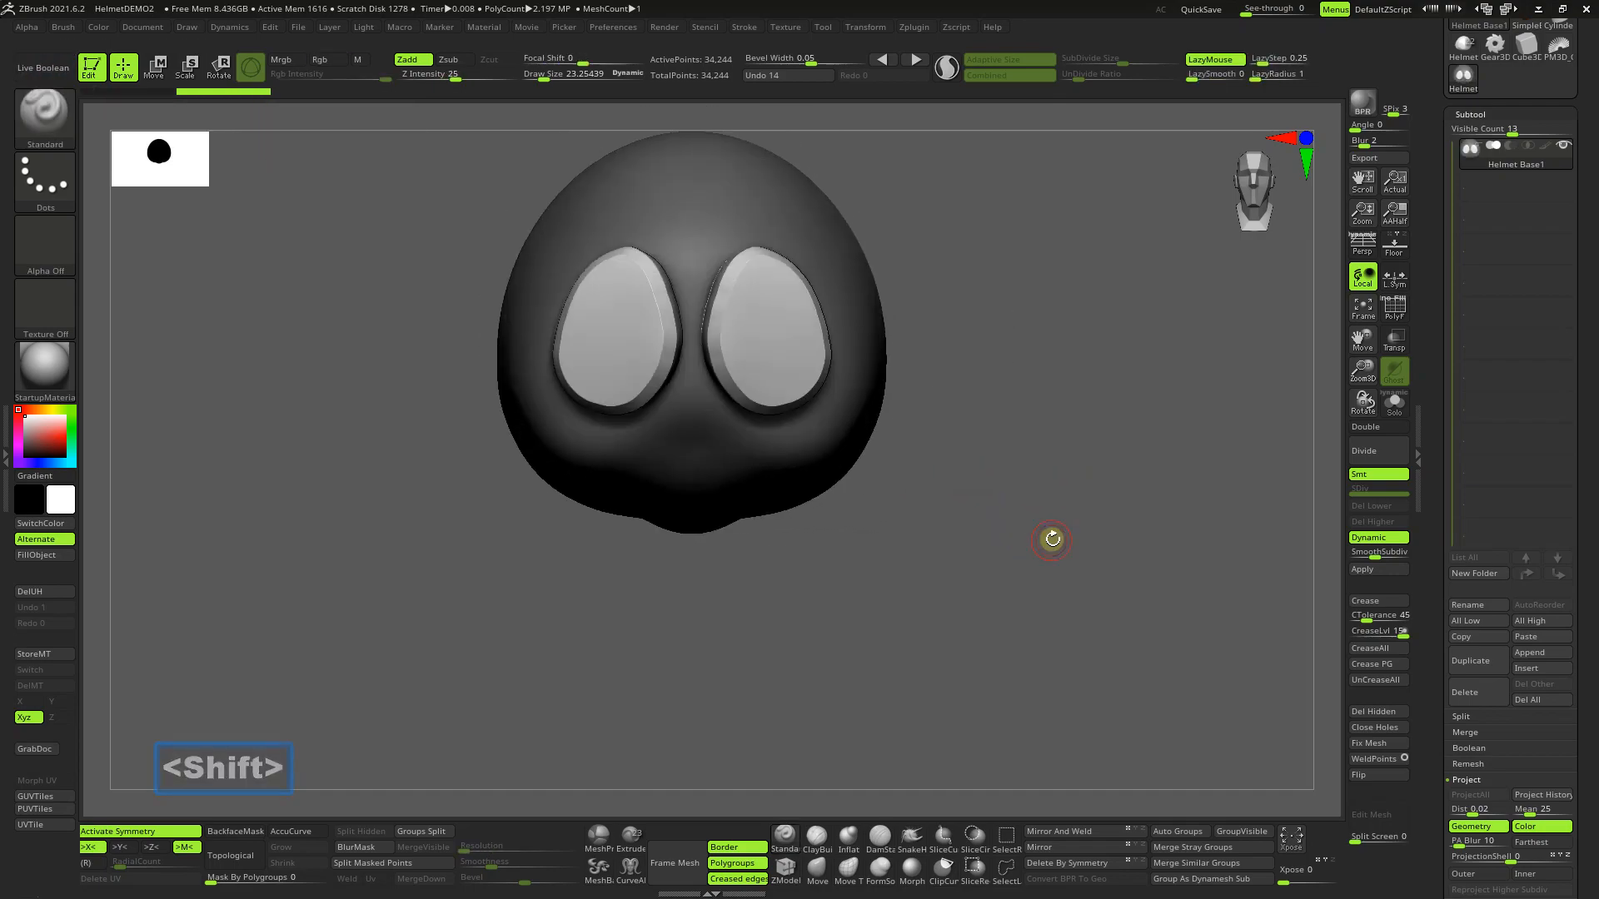
{"action": "key", "text": "ctrl+z"}
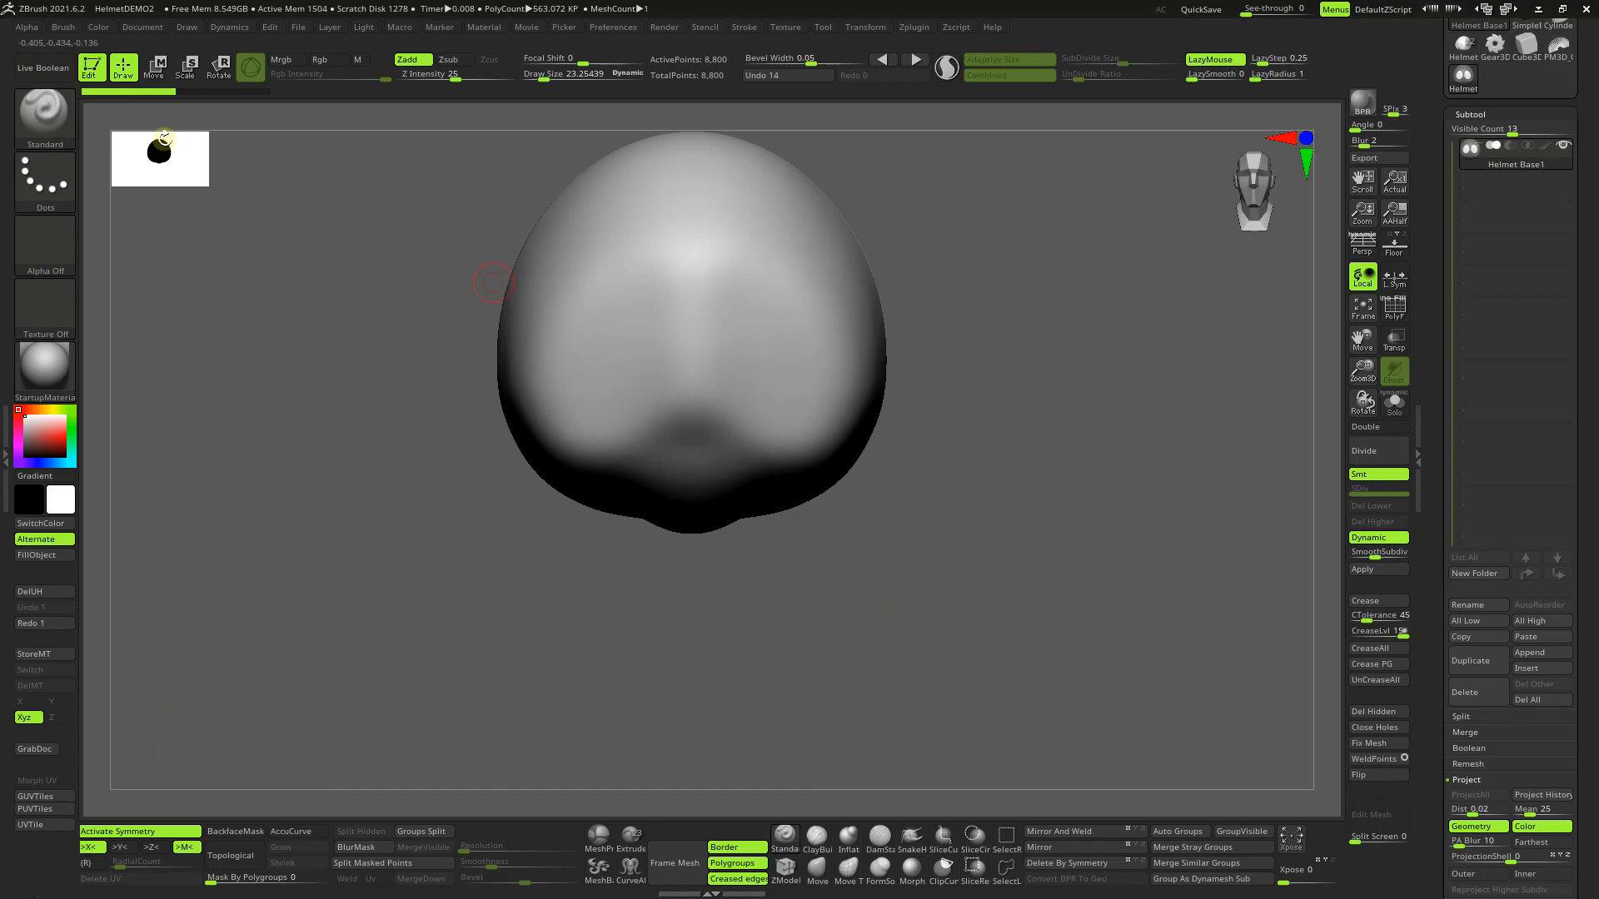
{"action": "left_click", "coordinate": [40, 71]}
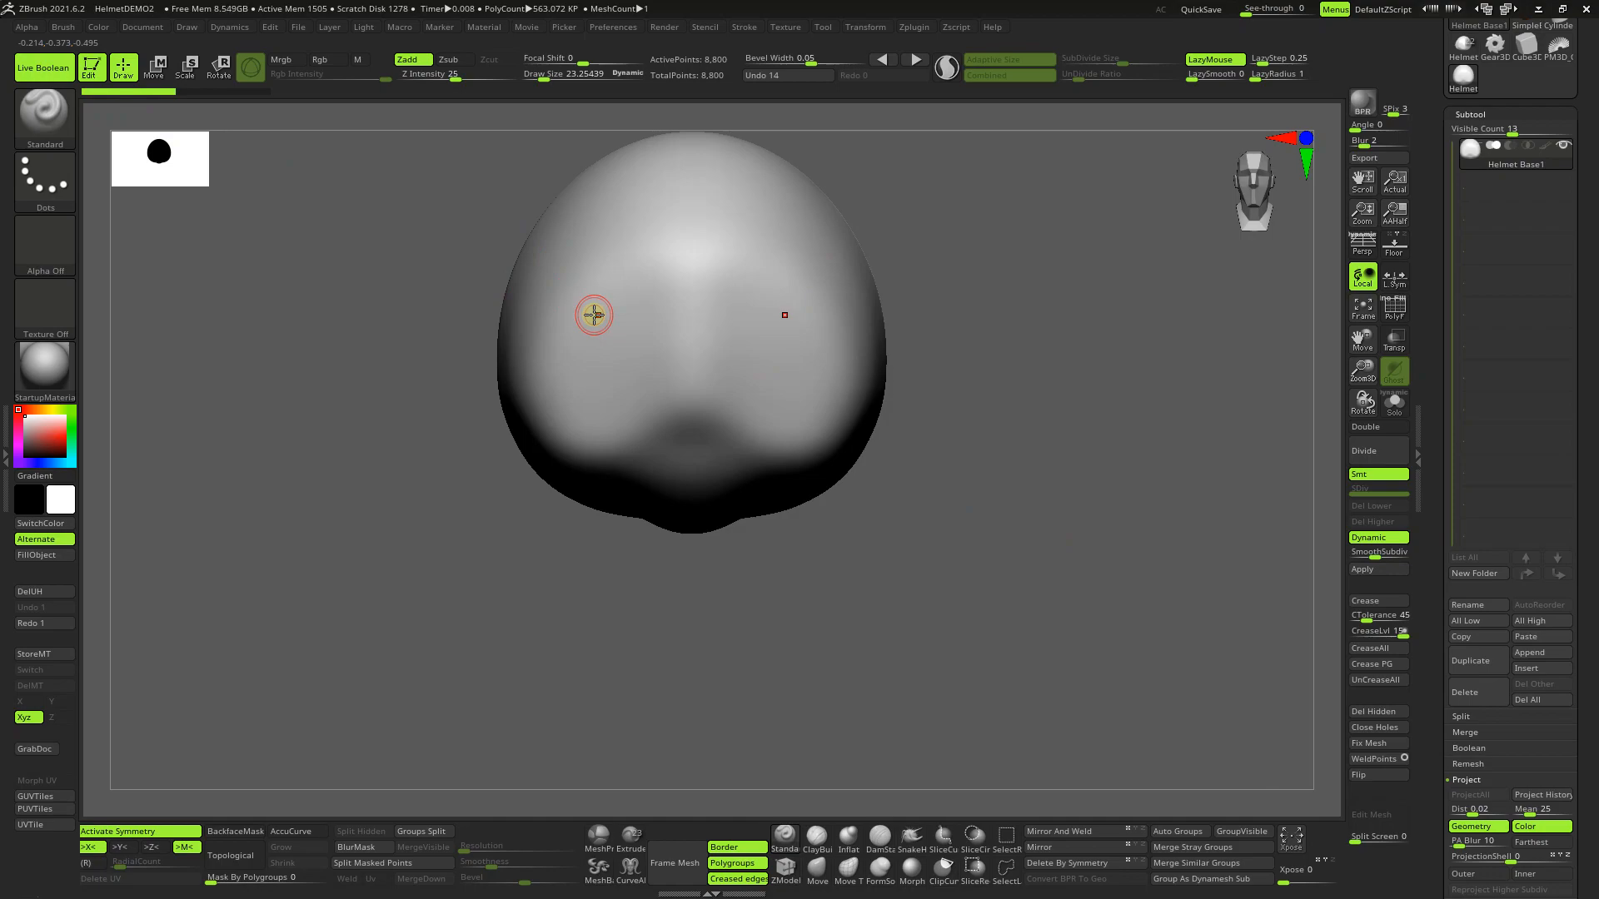
Step: Lasso a mirrored pair of curved, lobed MeshProject panels meeting at the helmet's centre line, and undo them
{"action": "key", "text": "ctrl"}
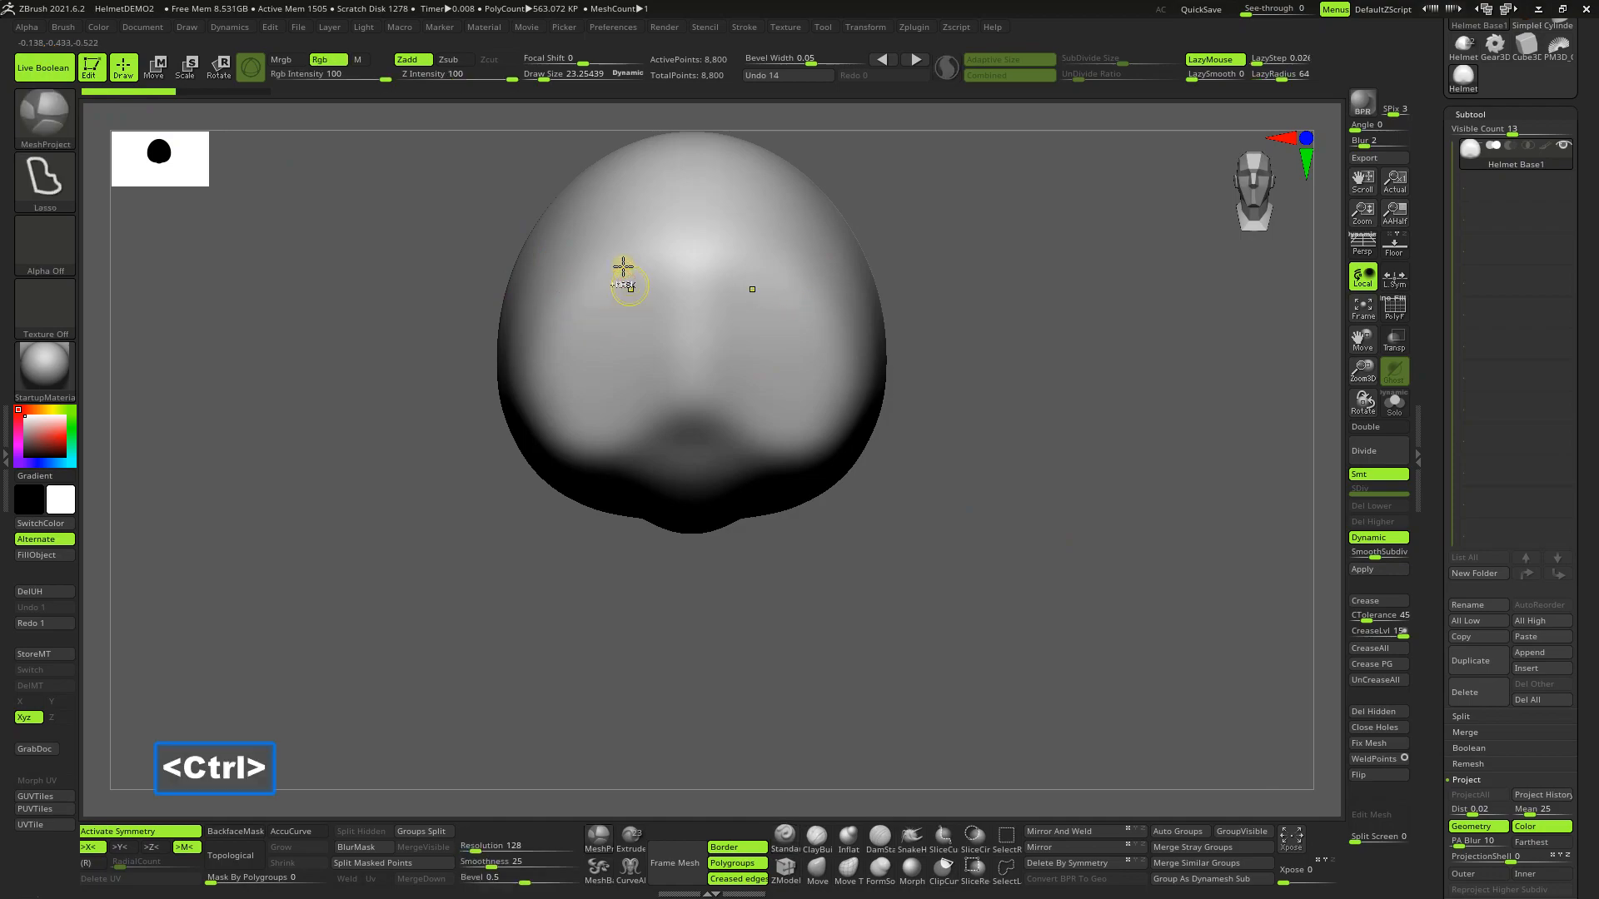
{"action": "mouse_move", "coordinate": [621, 242]}
{"action": "left_mouse_down"}
{"action": "mouse_move", "coordinate": [546, 286]}
{"action": "mouse_move", "coordinate": [577, 399]}
{"action": "mouse_move", "coordinate": [661, 367]}
{"action": "mouse_move", "coordinate": [663, 275]}
{"action": "mouse_move", "coordinate": [707, 221]}
{"action": "mouse_move", "coordinate": [617, 191]}
{"action": "mouse_move", "coordinate": [580, 247]}
{"action": "left_mouse_up"}
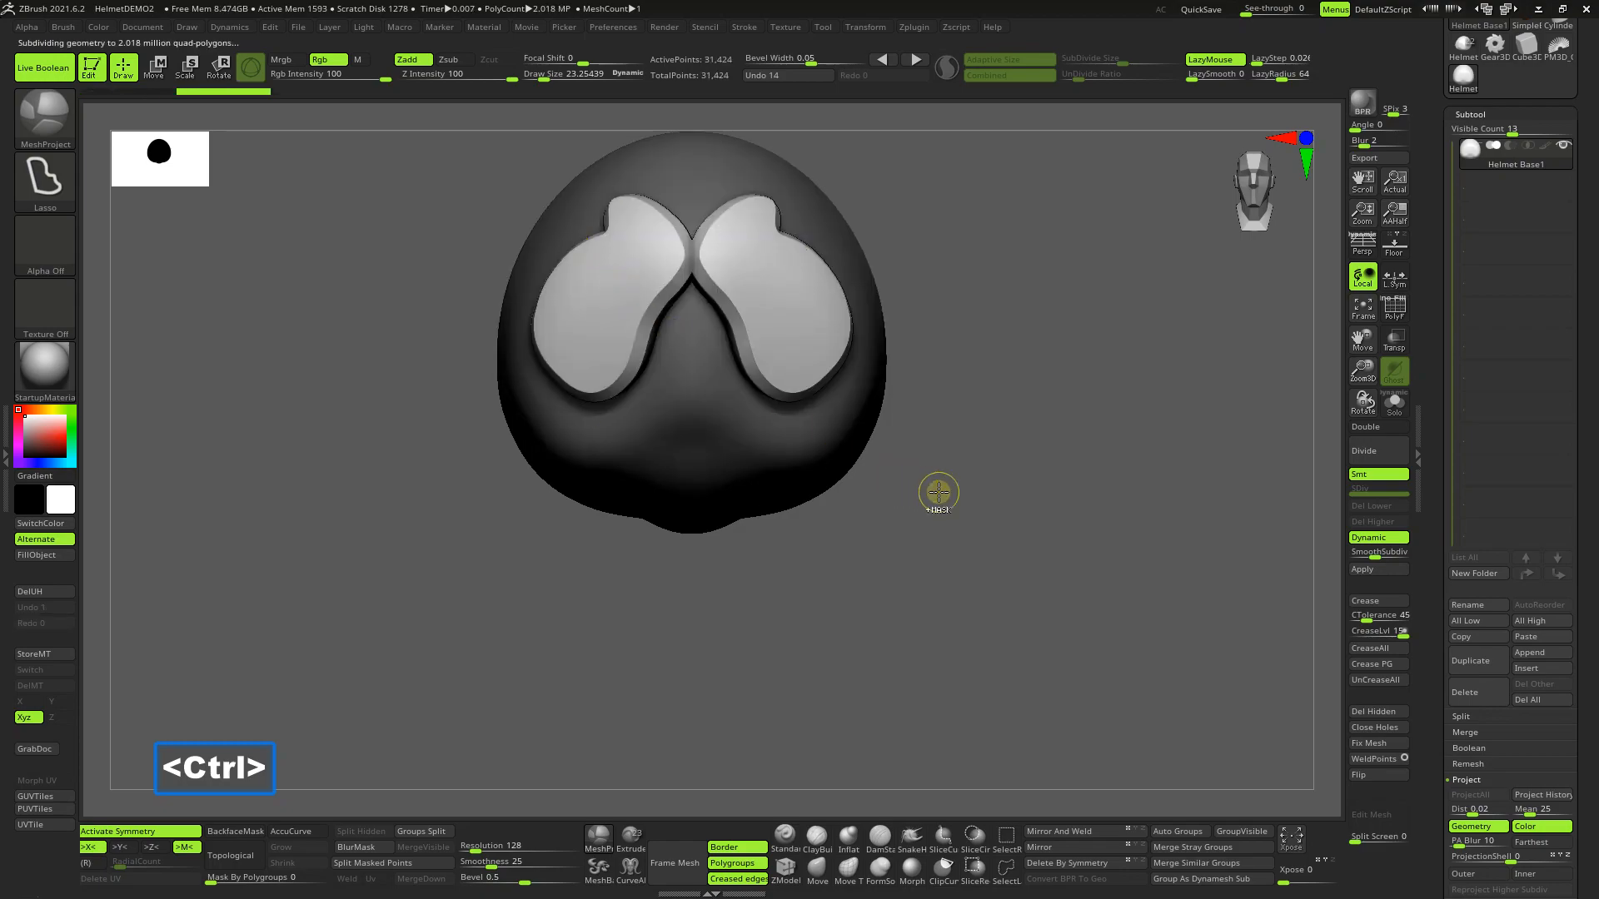
{"action": "mouse_move", "coordinate": [952, 449]}
{"action": "left_mouse_down"}
{"action": "mouse_move", "coordinate": [1007, 478]}
{"action": "mouse_move", "coordinate": [949, 553]}
{"action": "mouse_move", "coordinate": [1015, 518]}
{"action": "left_mouse_up"}
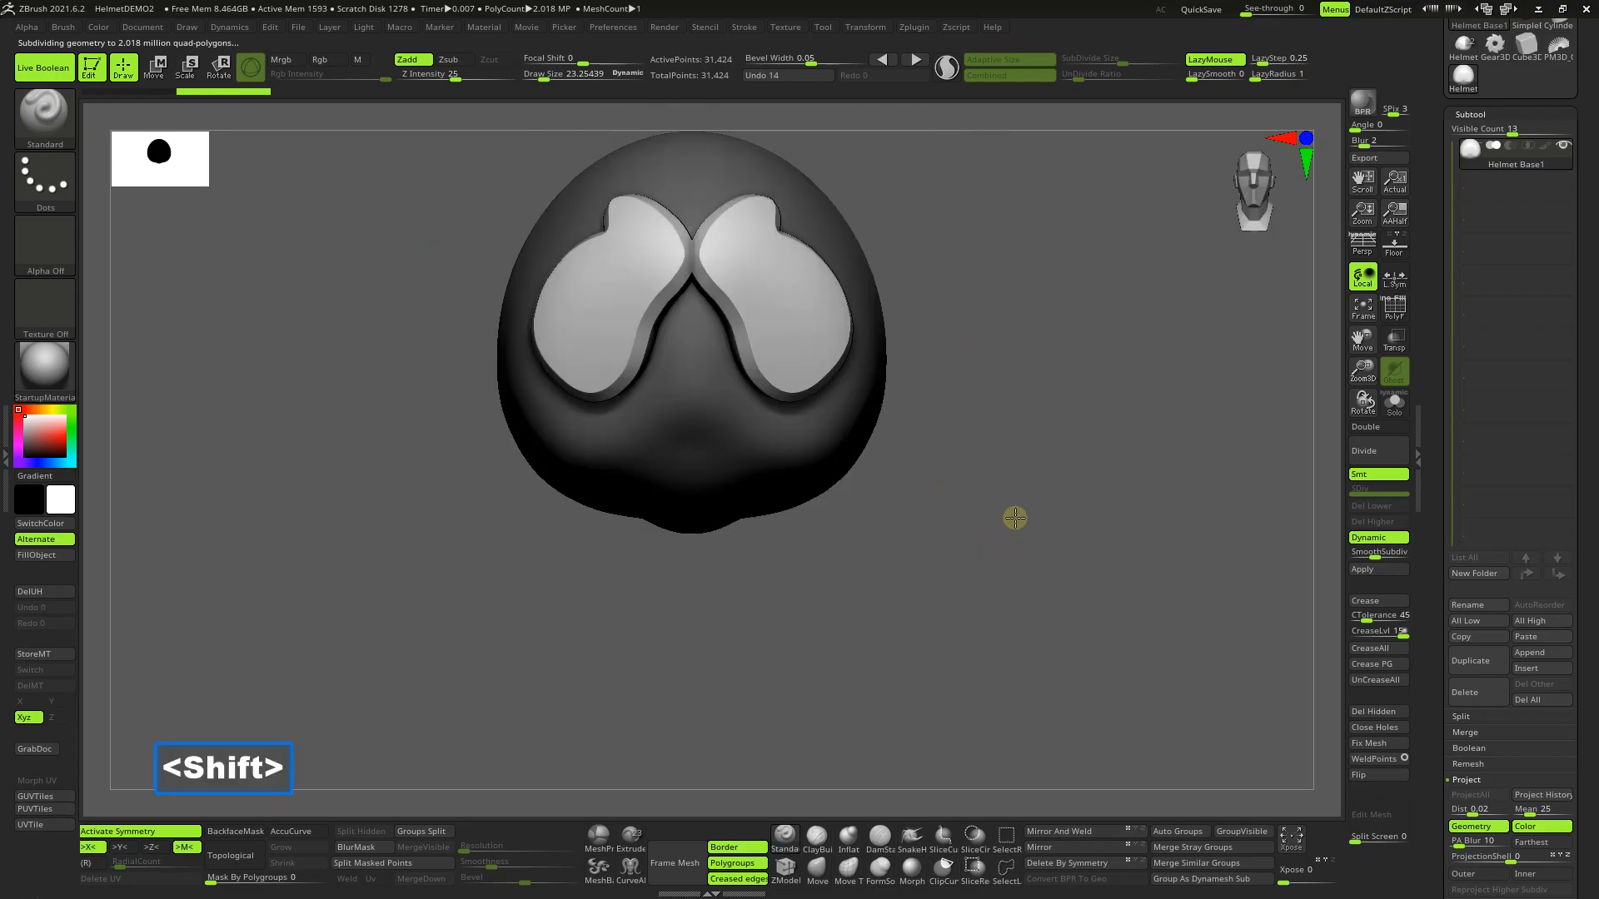
{"action": "key", "text": "ctrl+z"}
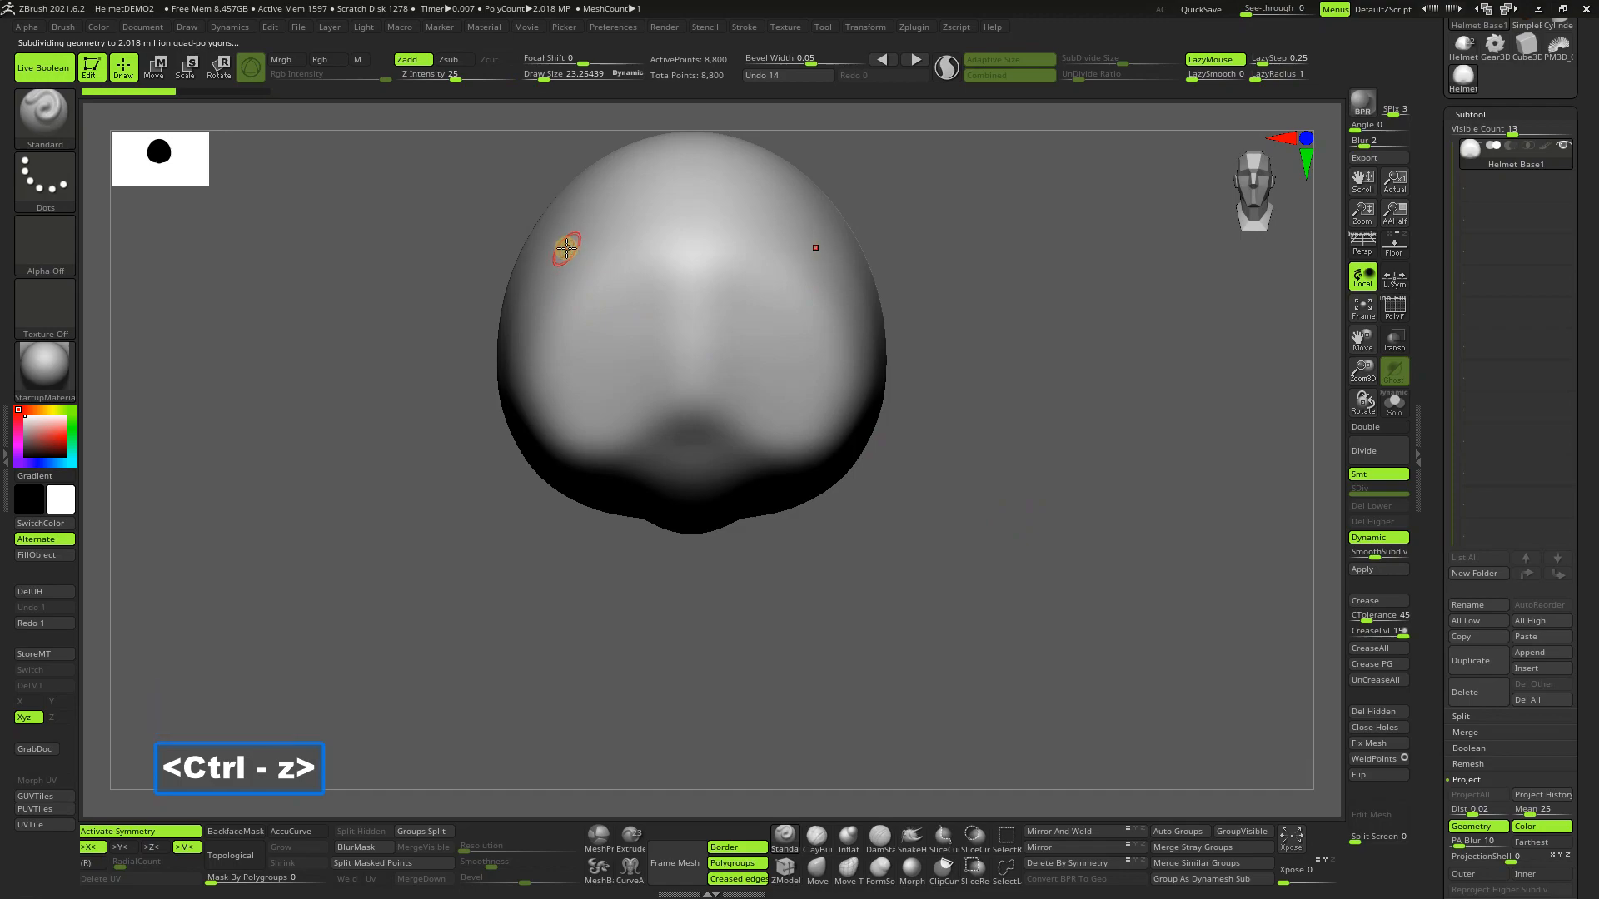
Step: Lasso a mirrored pair of large curved MeshProject panels over the helmet's front and separate them into their own subtool
{"action": "mouse_move", "coordinate": [585, 248]}
{"action": "left_mouse_down", "text": "ctrl"}
{"action": "mouse_move", "coordinate": [542, 282]}
{"action": "mouse_move", "coordinate": [517, 393]}
{"action": "mouse_move", "coordinate": [626, 417]}
{"action": "mouse_move", "coordinate": [641, 261]}
{"action": "mouse_move", "coordinate": [667, 248]}
{"action": "mouse_move", "coordinate": [671, 188]}
{"action": "mouse_move", "coordinate": [575, 227]}
{"action": "mouse_move", "coordinate": [560, 256]}
{"action": "left_mouse_up", "text": "ctrl"}
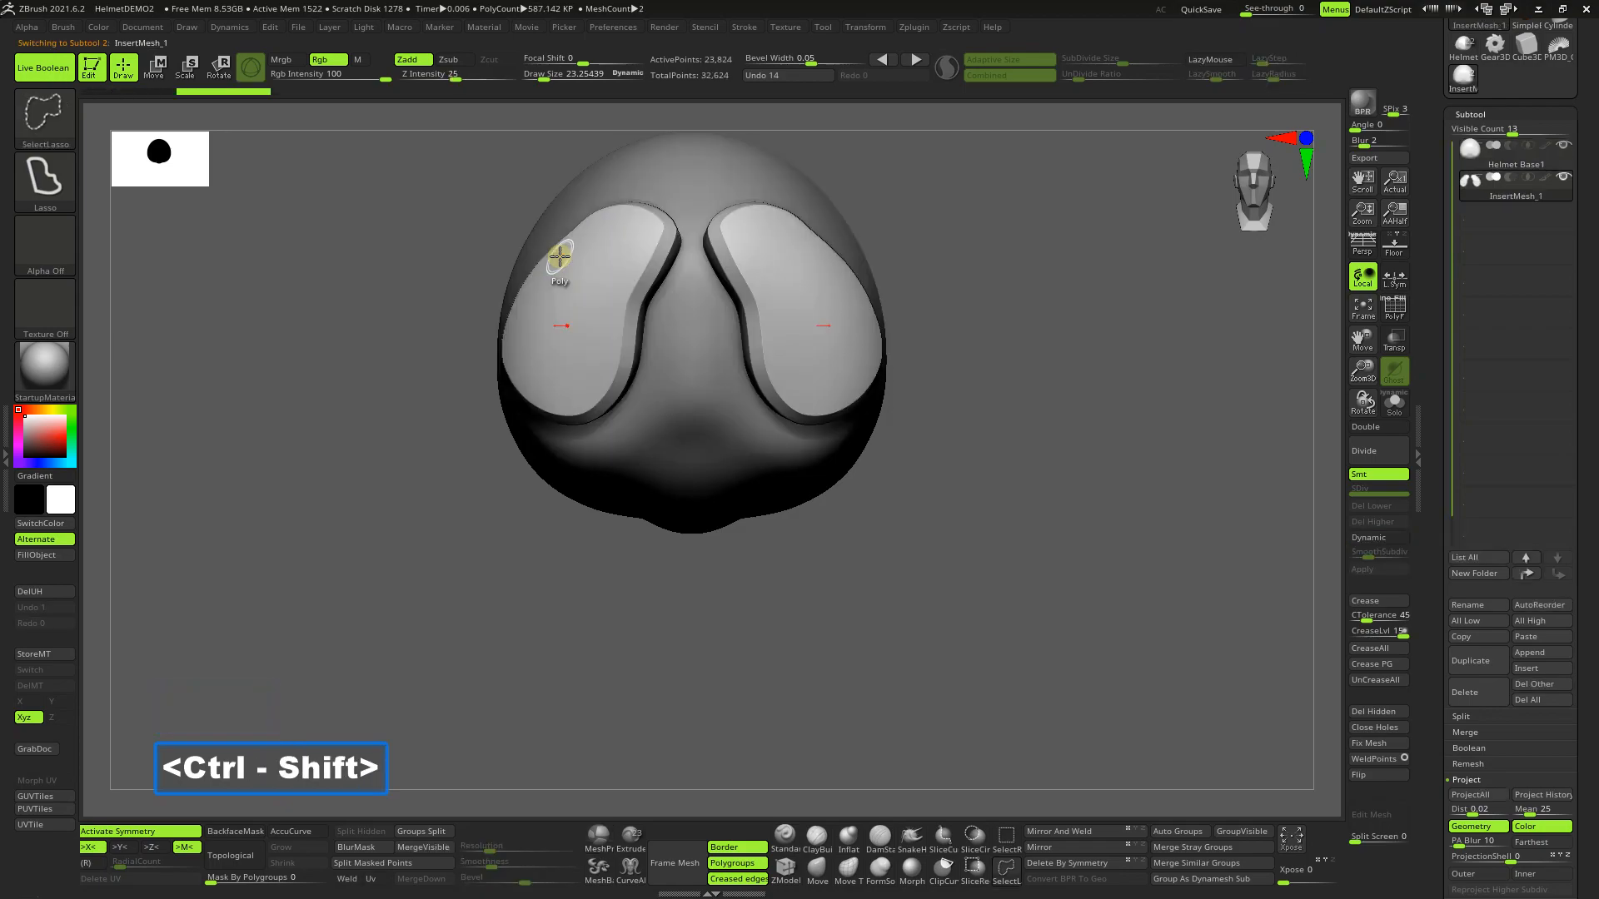
{"action": "mouse_move", "coordinate": [1494, 180]}
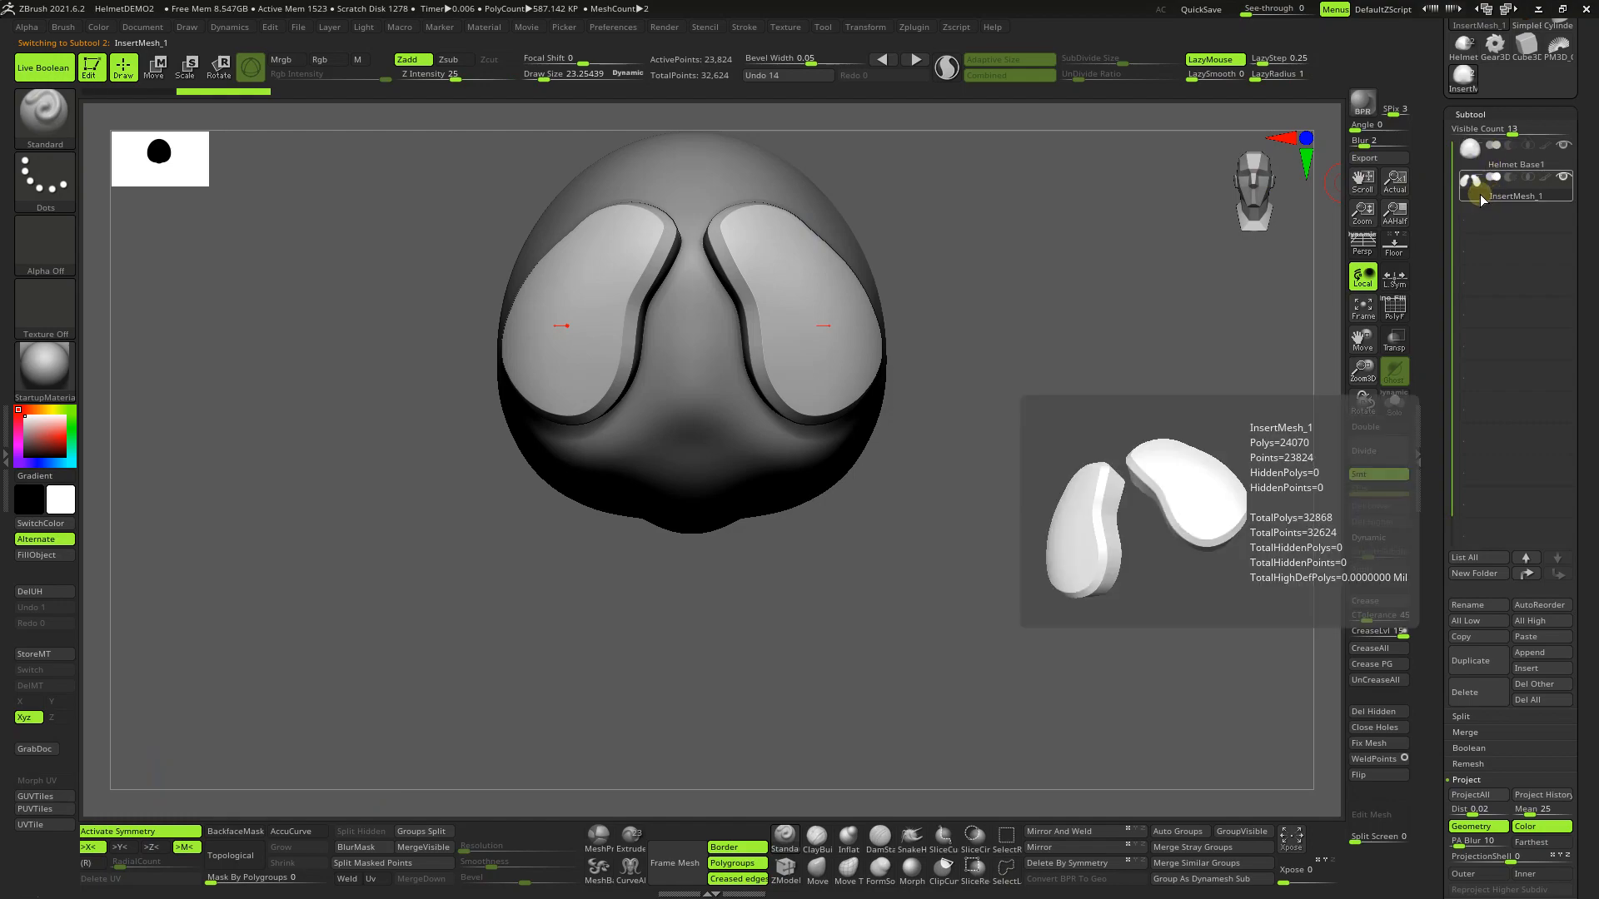
{"action": "mouse_move", "coordinate": [1053, 450]}
{"action": "left_mouse_down"}
{"action": "mouse_move", "coordinate": [1110, 446]}
{"action": "mouse_move", "coordinate": [1044, 460]}
{"action": "left_mouse_up"}
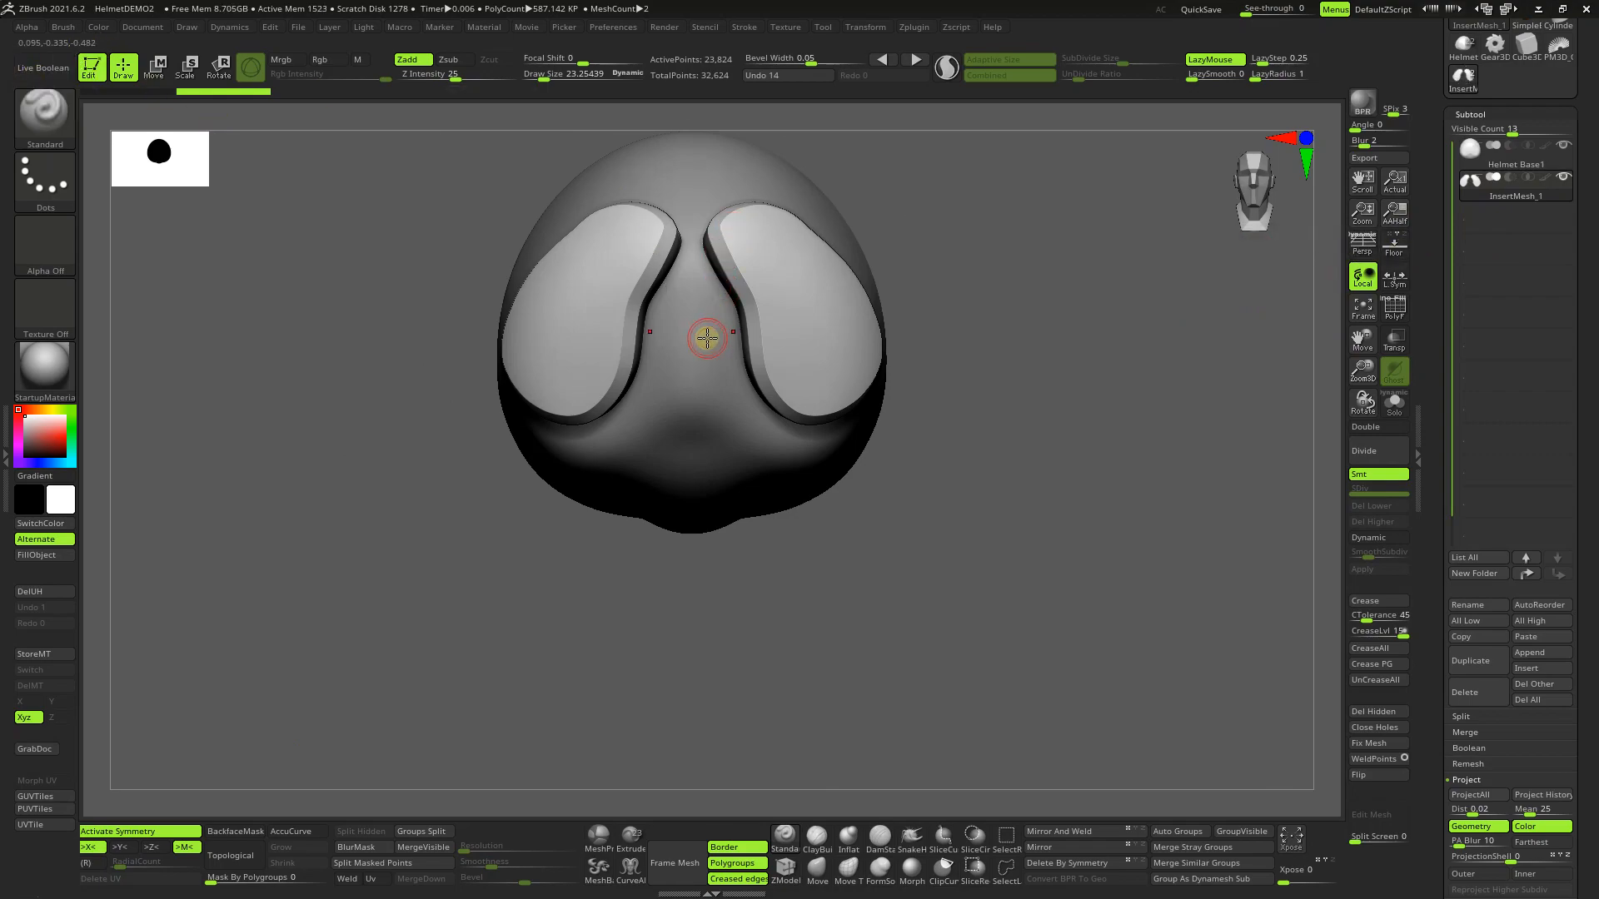
Step: Lasso a mirrored pair of small MeshProject panels overlapping the large panels' inner edges, undo them, and turn on Live Boolean
{"action": "mouse_move", "coordinate": [680, 333]}
{"action": "left_mouse_down", "text": "ctrl"}
{"action": "mouse_move", "coordinate": [607, 298]}
{"action": "mouse_move", "coordinate": [592, 442]}
{"action": "mouse_move", "coordinate": [695, 448]}
{"action": "mouse_move", "coordinate": [691, 350]}
{"action": "left_mouse_up", "text": "ctrl"}
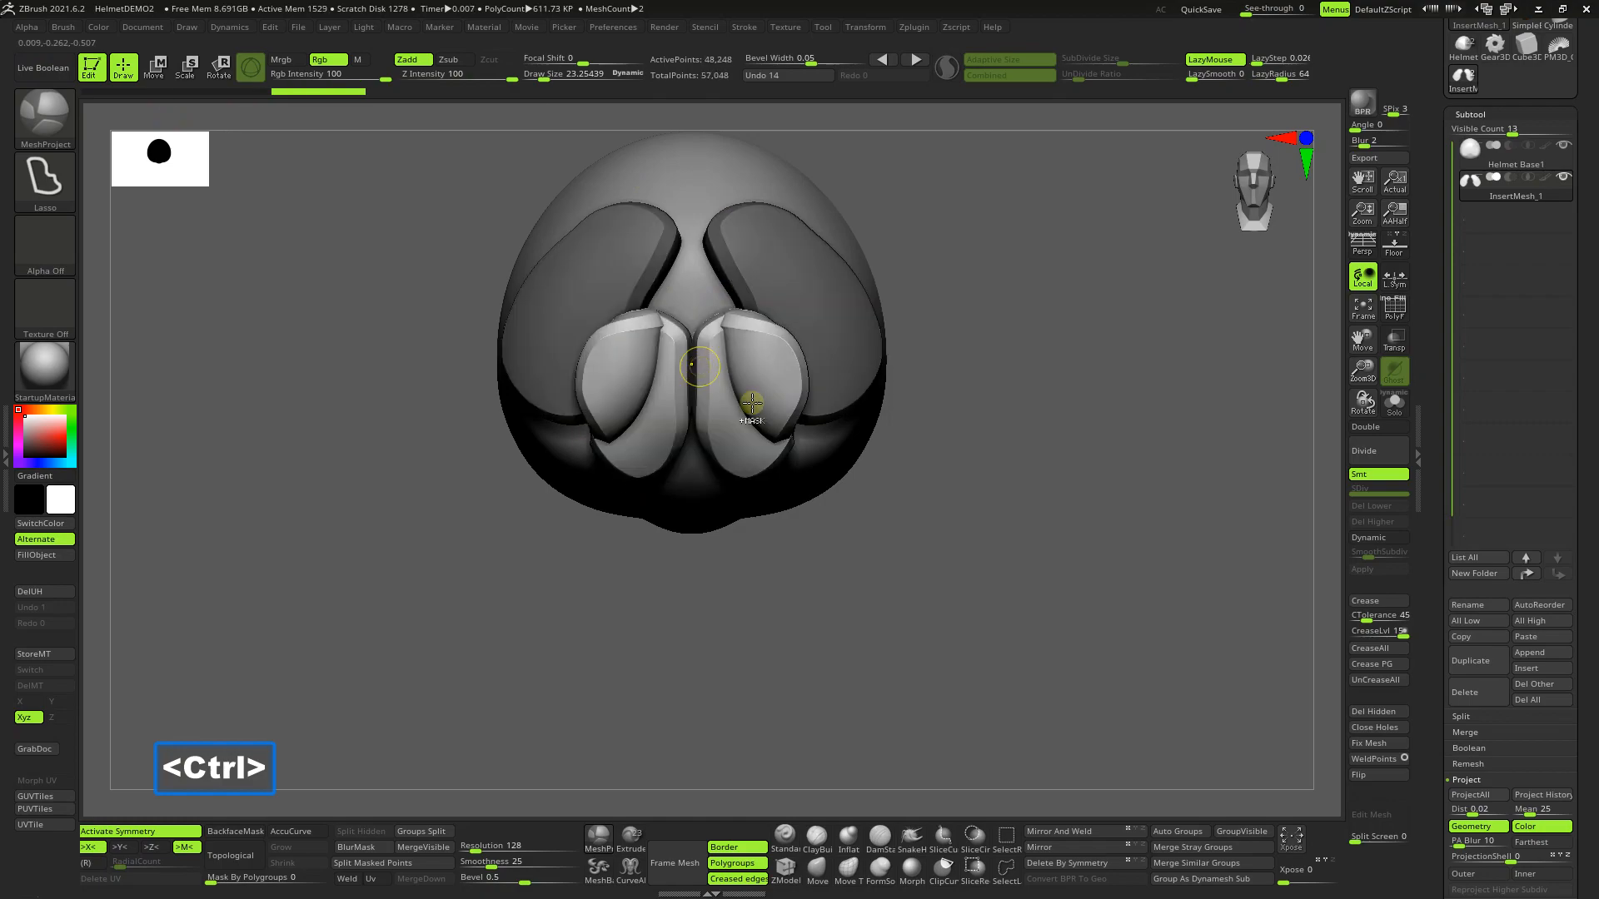
{"action": "mouse_move", "coordinate": [971, 483]}
{"action": "left_mouse_down"}
{"action": "mouse_move", "coordinate": [971, 560]}
{"action": "mouse_move", "coordinate": [935, 563]}
{"action": "mouse_move", "coordinate": [924, 496]}
{"action": "mouse_move", "coordinate": [952, 517]}
{"action": "mouse_move", "coordinate": [971, 483]}
{"action": "left_mouse_up"}
{"action": "key", "text": "ctrl+z"}
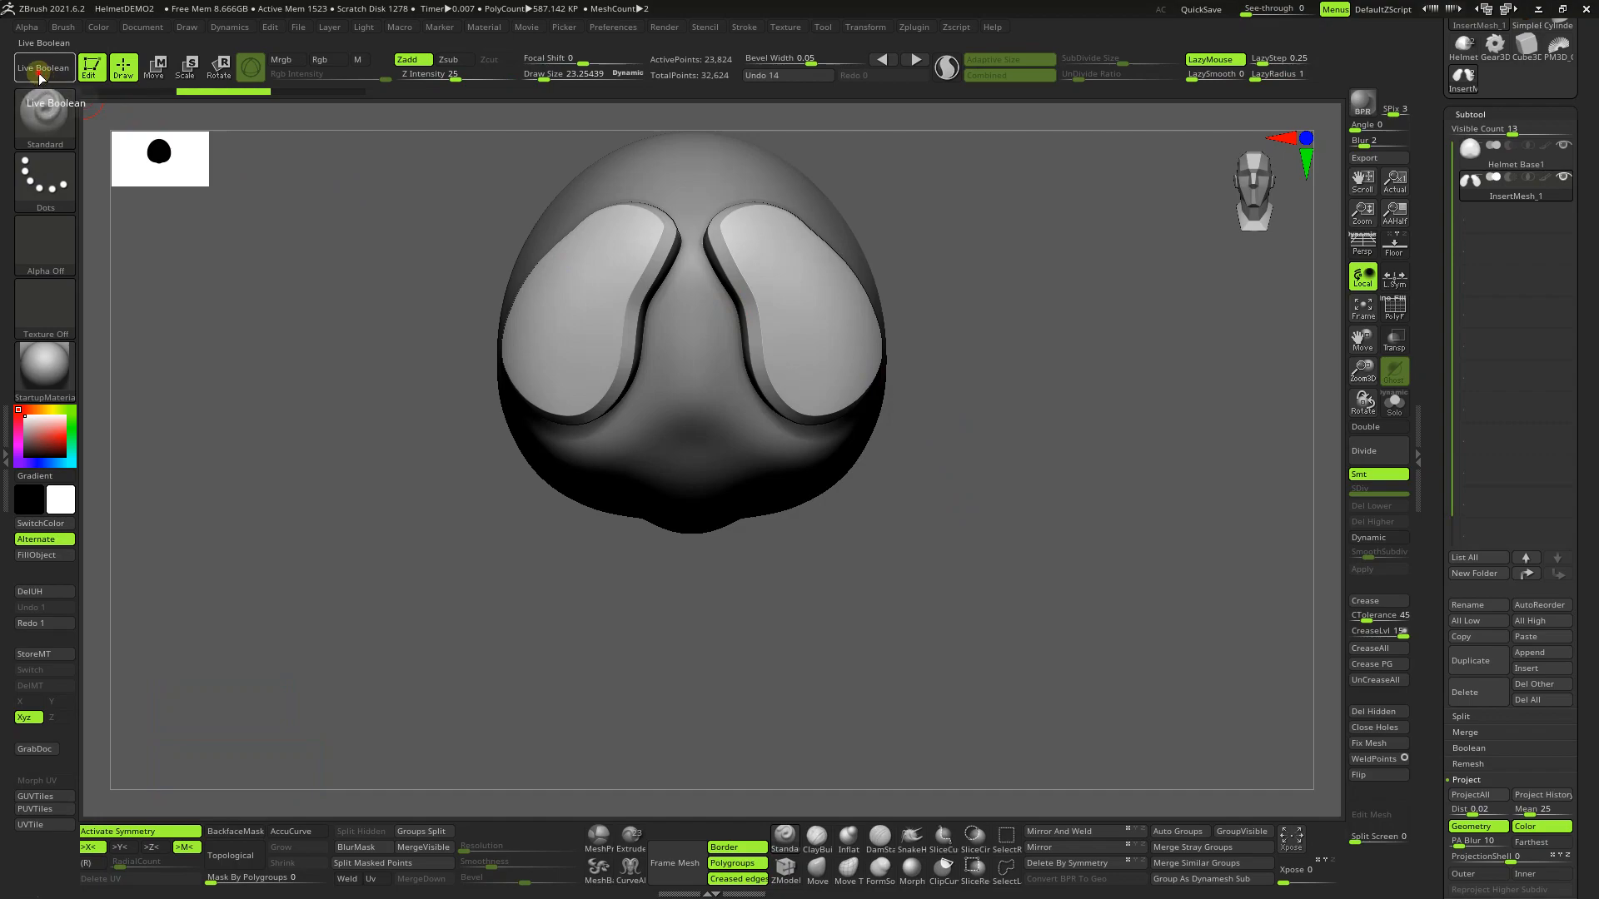
{"action": "key", "text": "ctrl"}
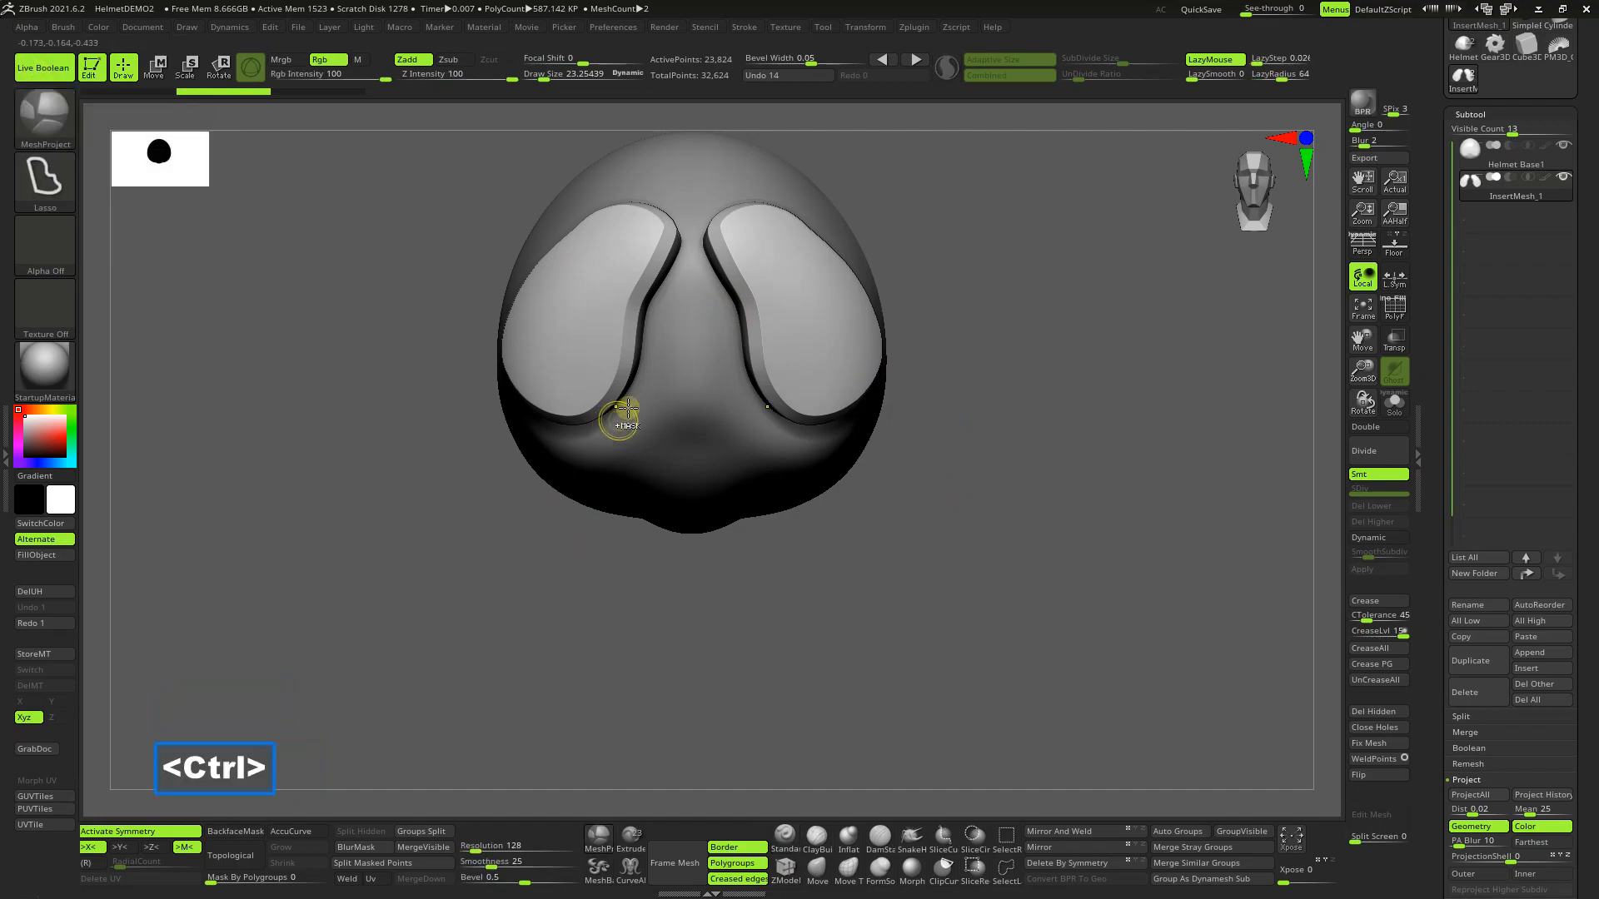
Step: Lasso a mirrored pair of large lower MeshProject panels overlapping the existing front panels, and clear the mask
{"action": "mouse_move", "coordinate": [671, 322]}
{"action": "left_mouse_down", "text": "ctrl"}
{"action": "mouse_move", "coordinate": [582, 300]}
{"action": "mouse_move", "coordinate": [562, 526]}
{"action": "mouse_move", "coordinate": [676, 430]}
{"action": "mouse_move", "coordinate": [661, 327]}
{"action": "left_mouse_up", "text": "ctrl"}
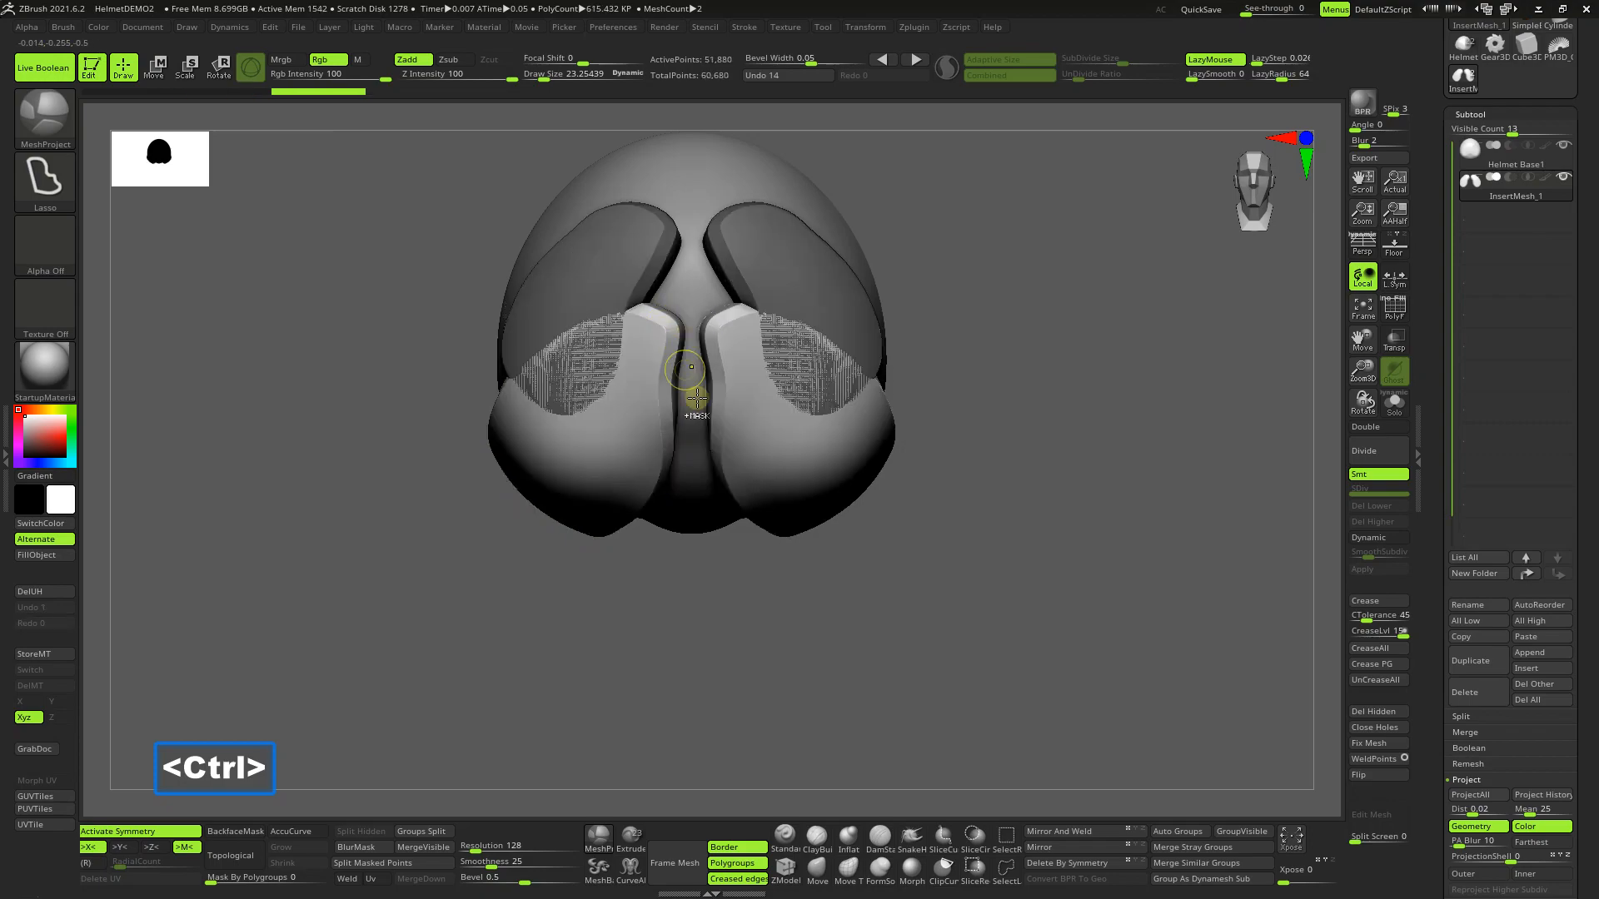
{"action": "mouse_move", "coordinate": [1048, 522]}
{"action": "left_mouse_down"}
{"action": "mouse_move", "coordinate": [1007, 542]}
{"action": "mouse_move", "coordinate": [1046, 532]}
{"action": "left_mouse_up"}
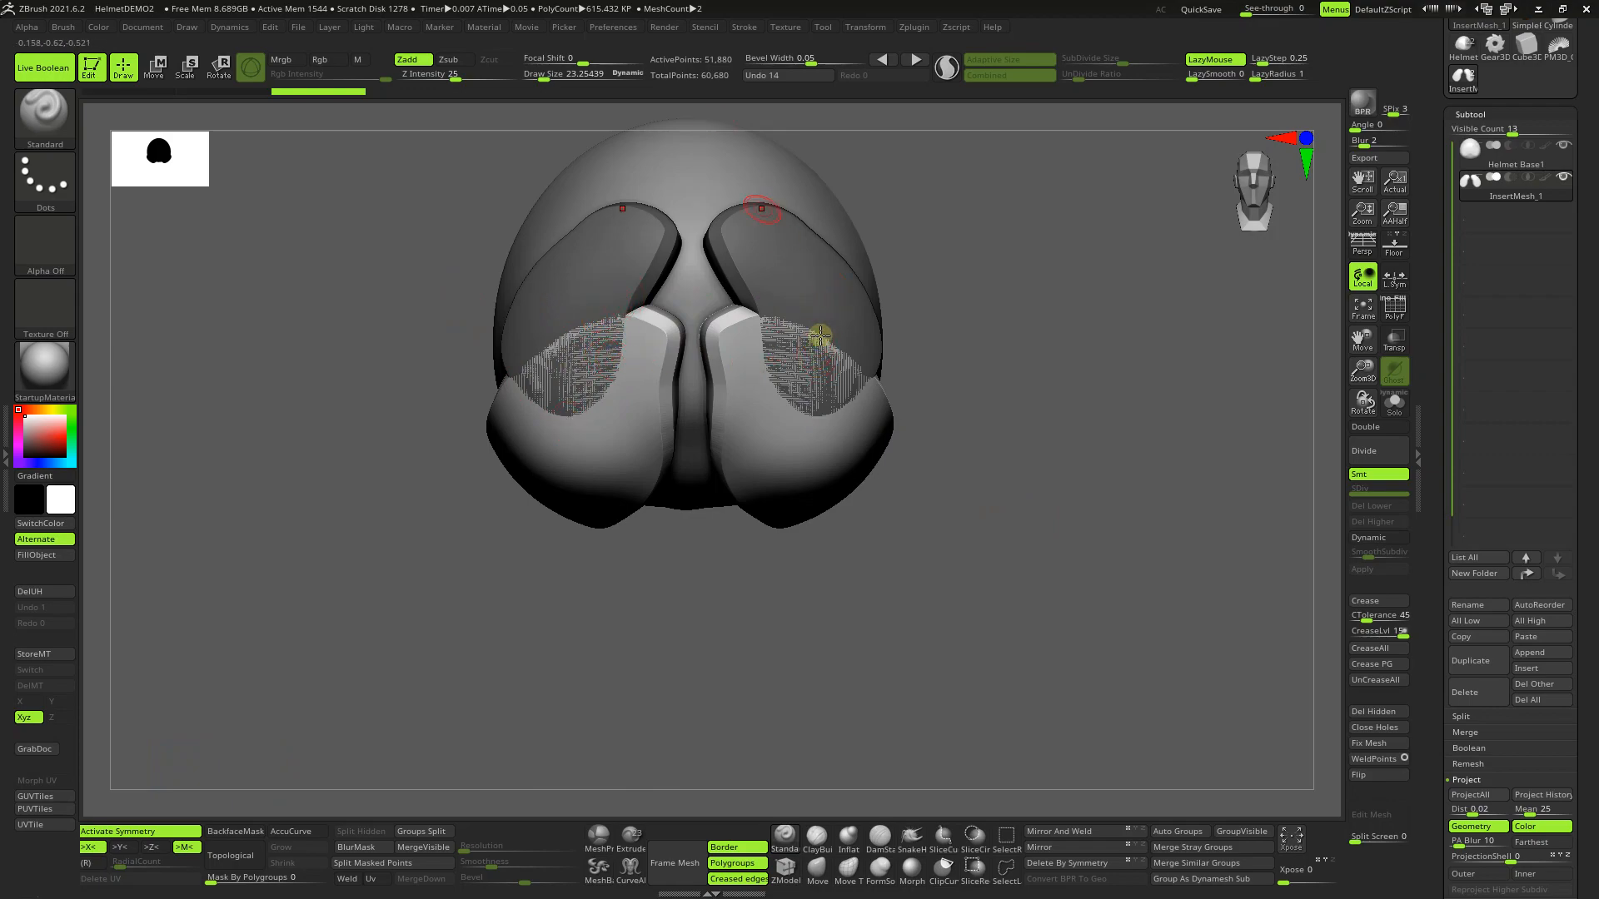
{"action": "mouse_move", "coordinate": [1026, 522]}
{"action": "left_mouse_down"}
{"action": "mouse_move", "coordinate": [953, 557]}
{"action": "mouse_move", "coordinate": [1023, 521]}
{"action": "left_mouse_up"}
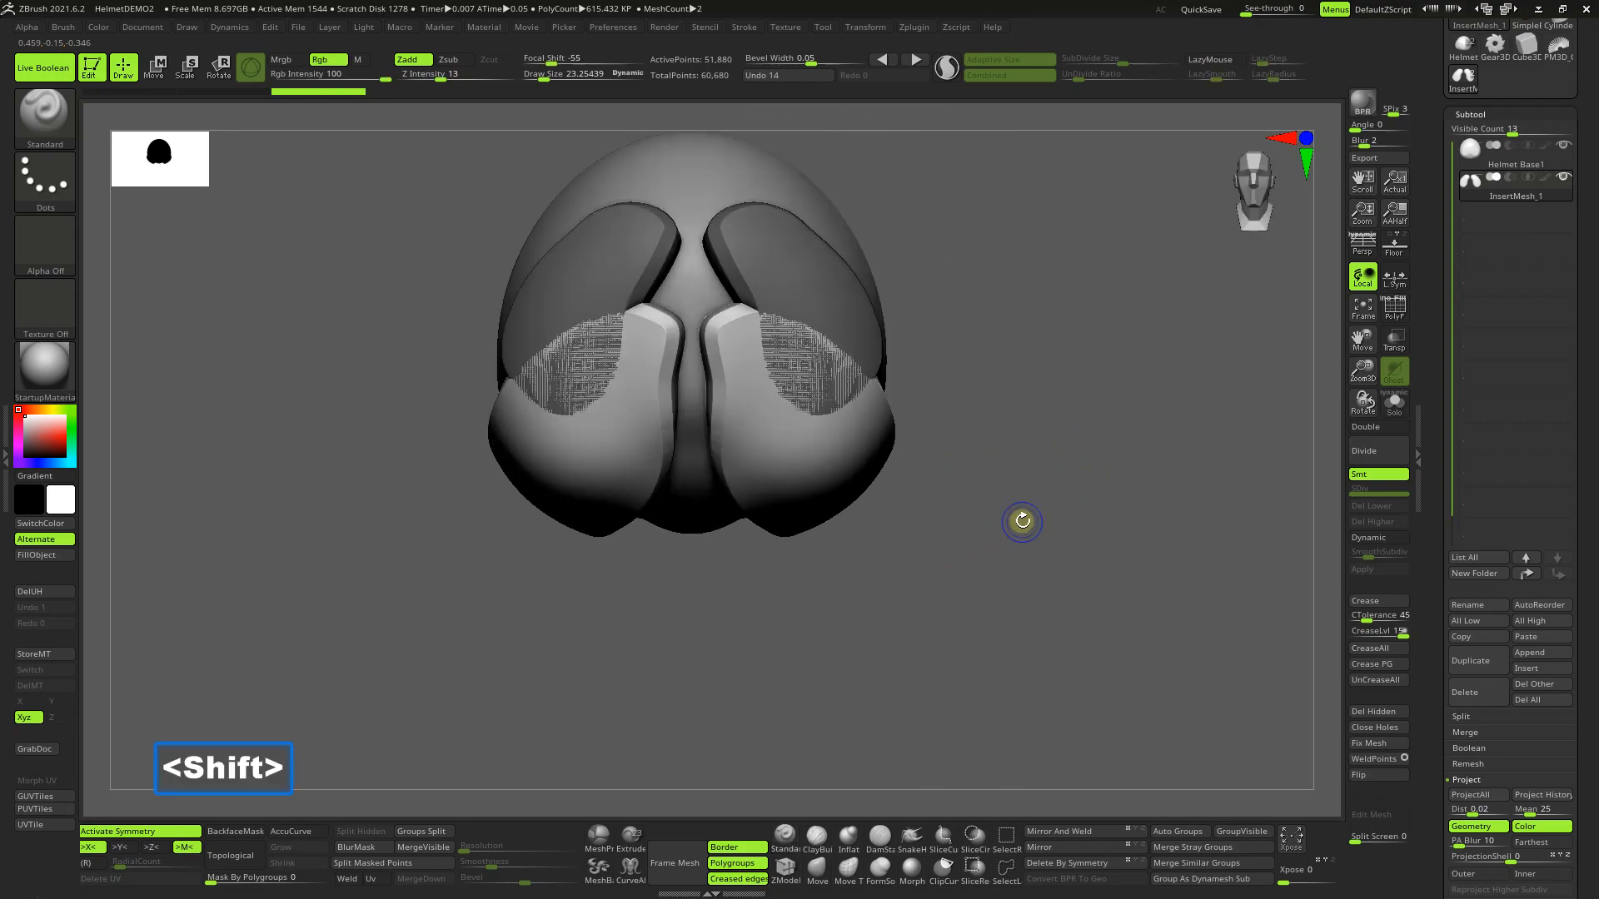
{"action": "left_click_drag", "start_coordinate": [1116, 437], "coordinate": [1124, 505], "text": "ctrl"}
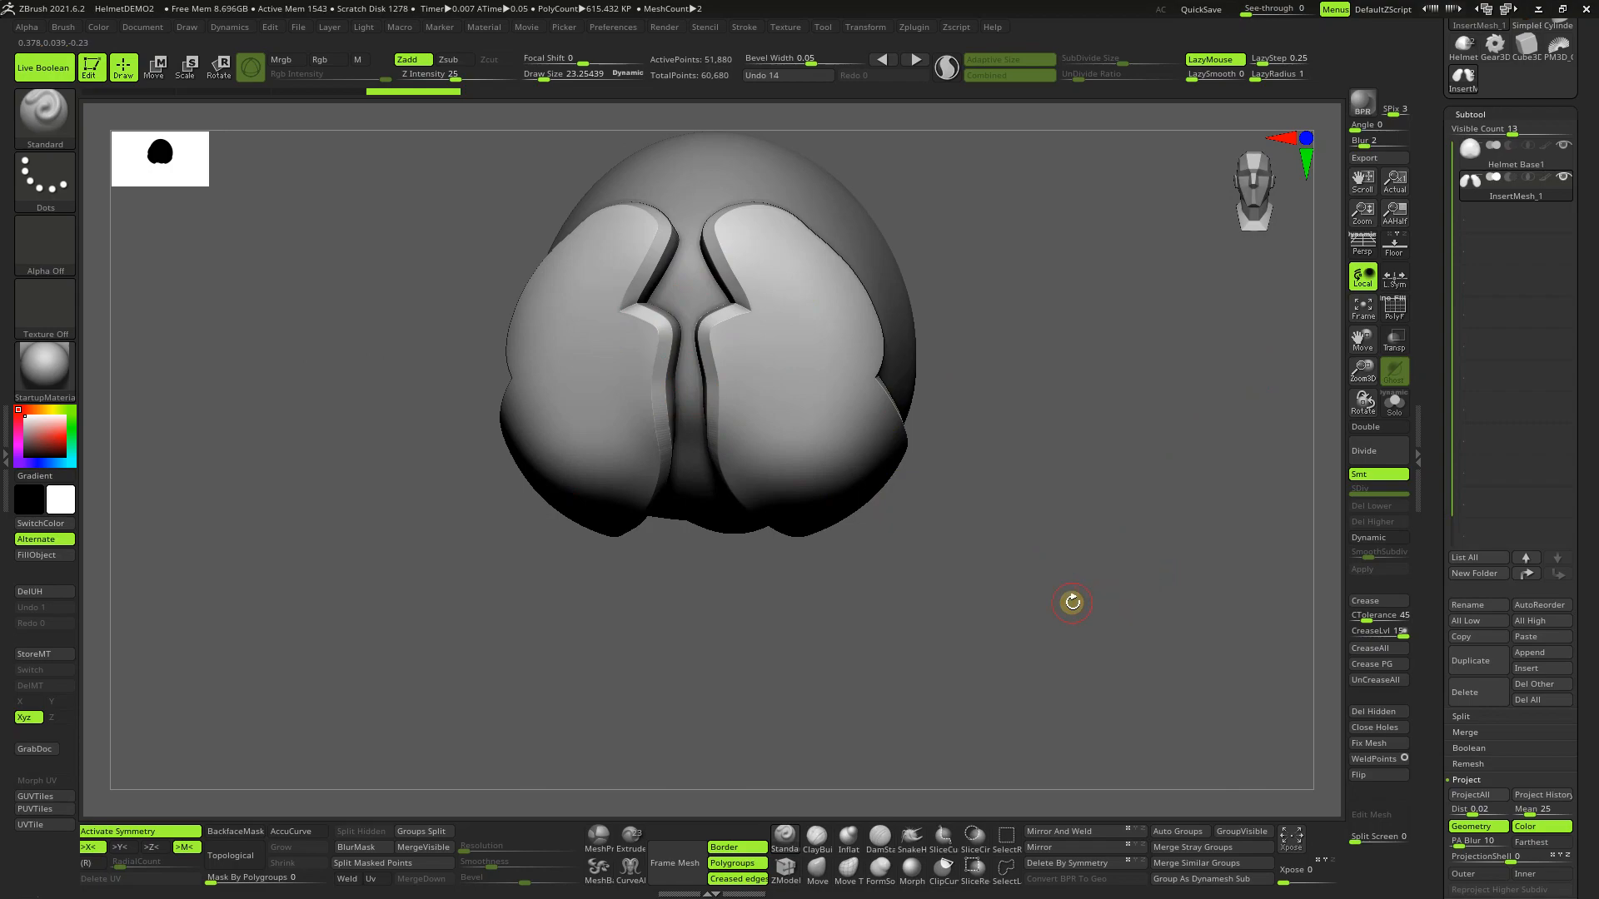
{"action": "left_click_drag", "start_coordinate": [1070, 618], "coordinate": [1080, 614]}
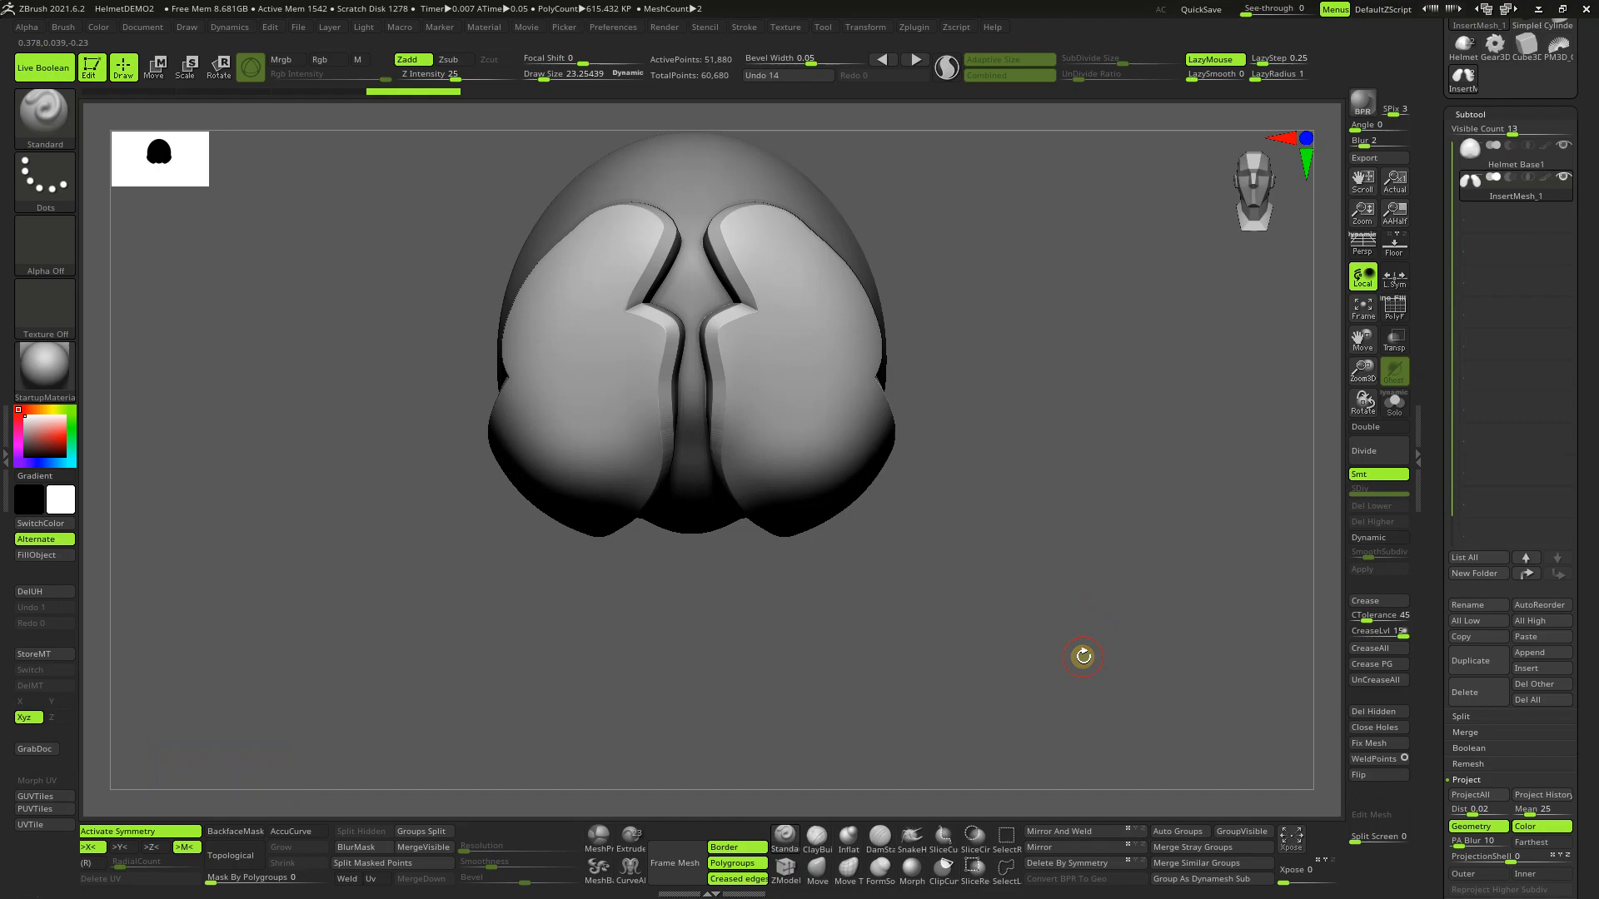
Step: Set the MeshProject brush's Z Intensity to 50
{"action": "key", "text": "ctrl"}
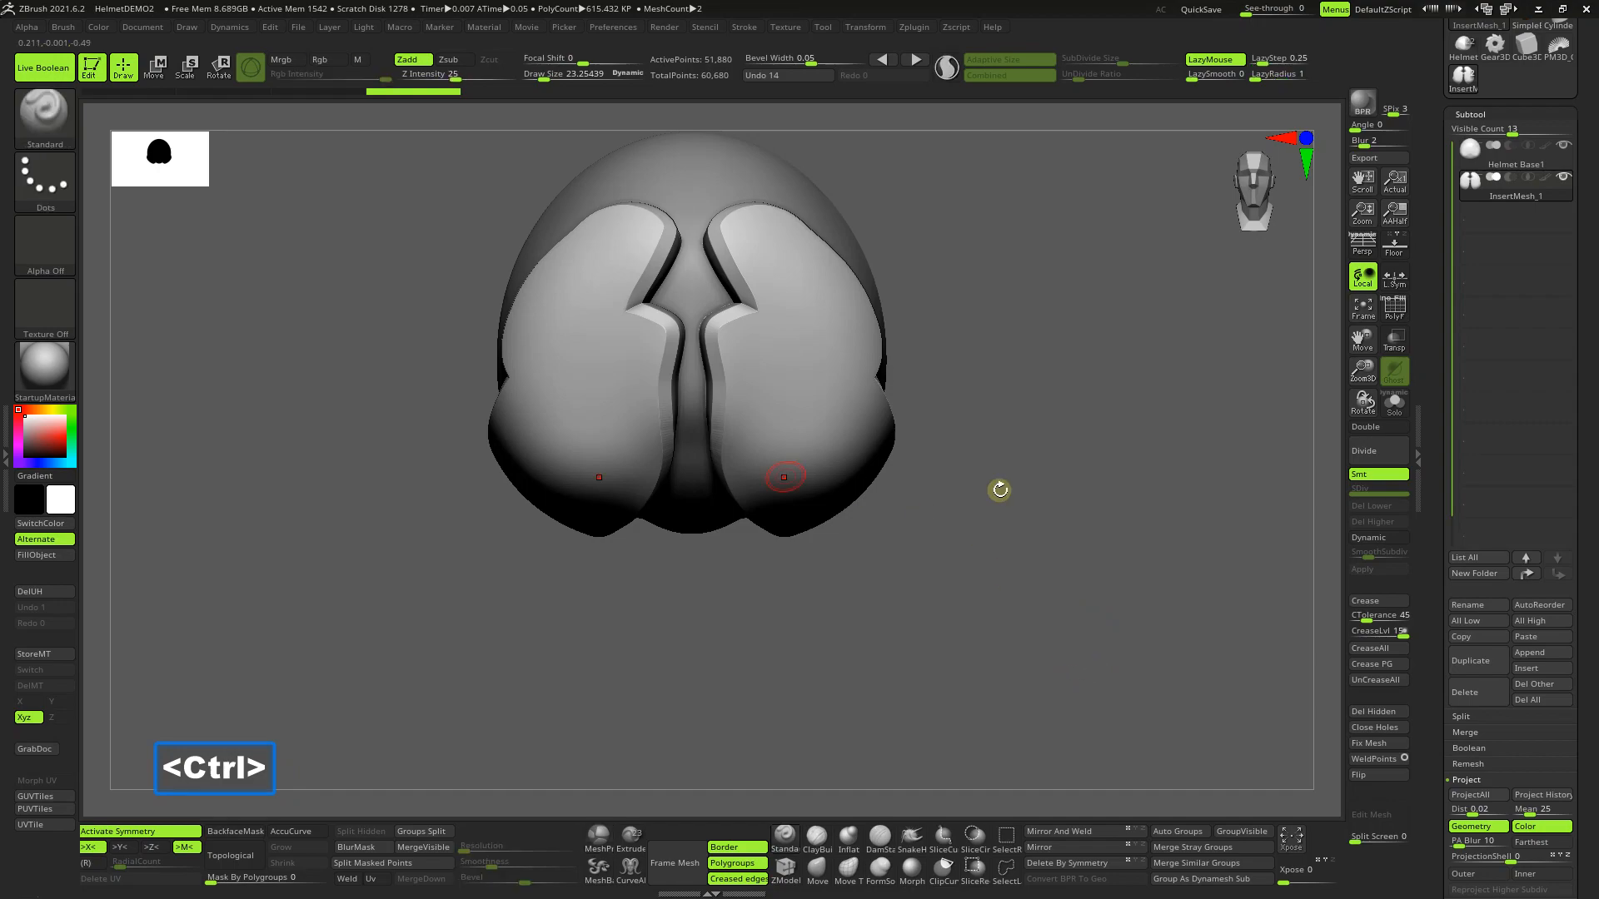
{"action": "key", "text": "ctrl"}
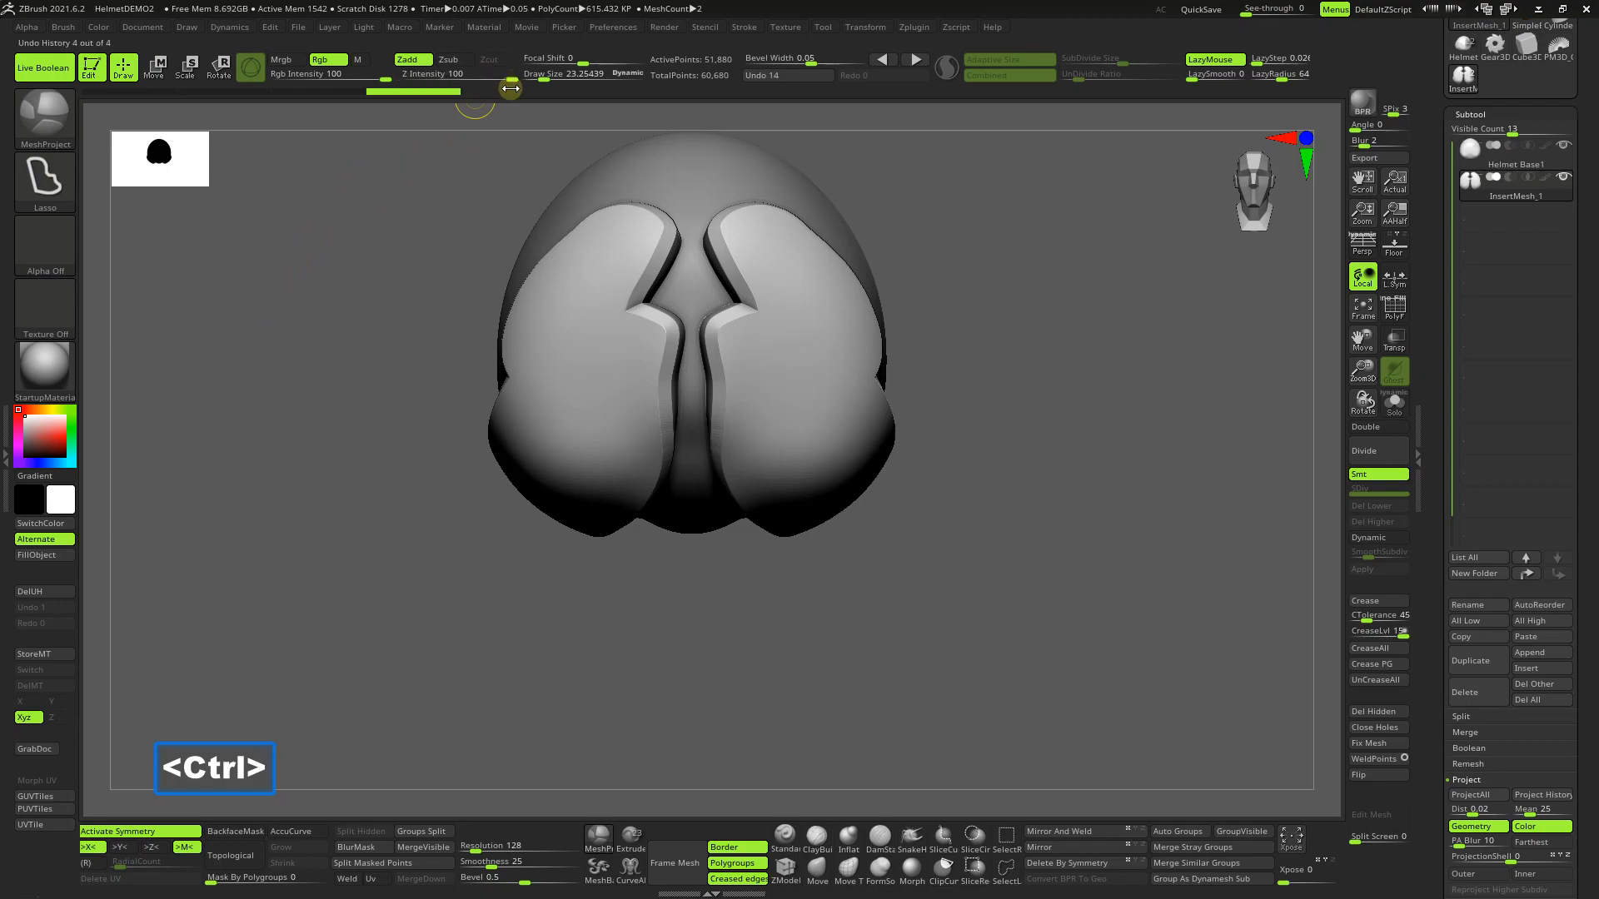
{"action": "left_click_drag", "start_coordinate": [509, 78], "coordinate": [492, 82]}
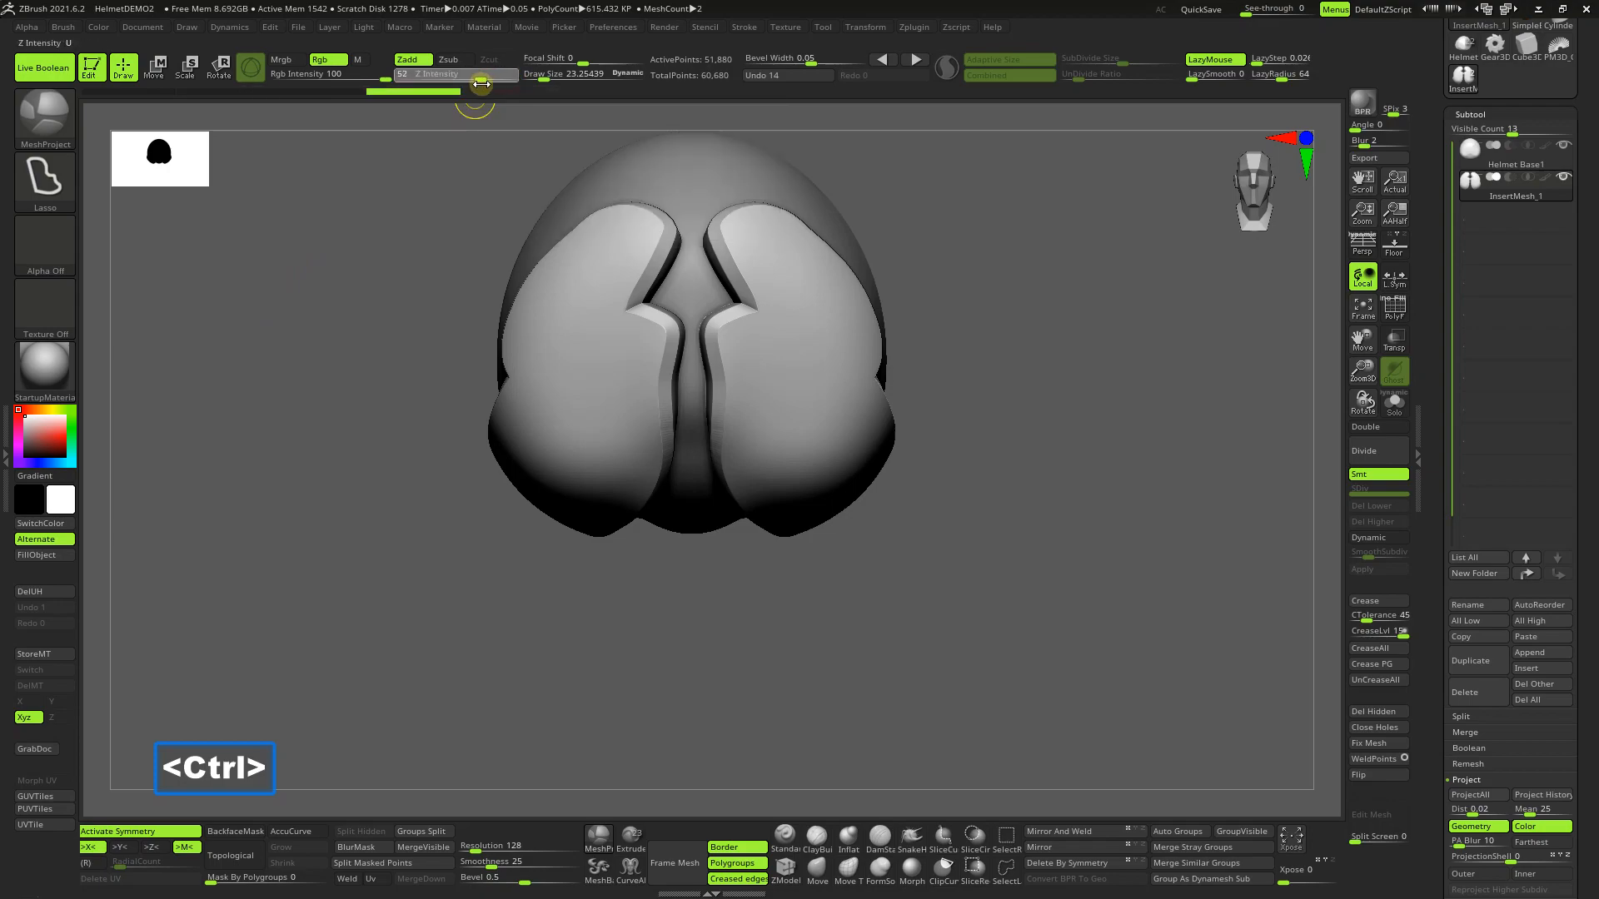
Step: Lasso a mirrored pair of thinner MeshProject panels above the large ones and another mirrored pair along their outer sides
{"action": "left_click_drag", "start_coordinate": [637, 173], "coordinate": [706, 155], "text": "ctrl"}
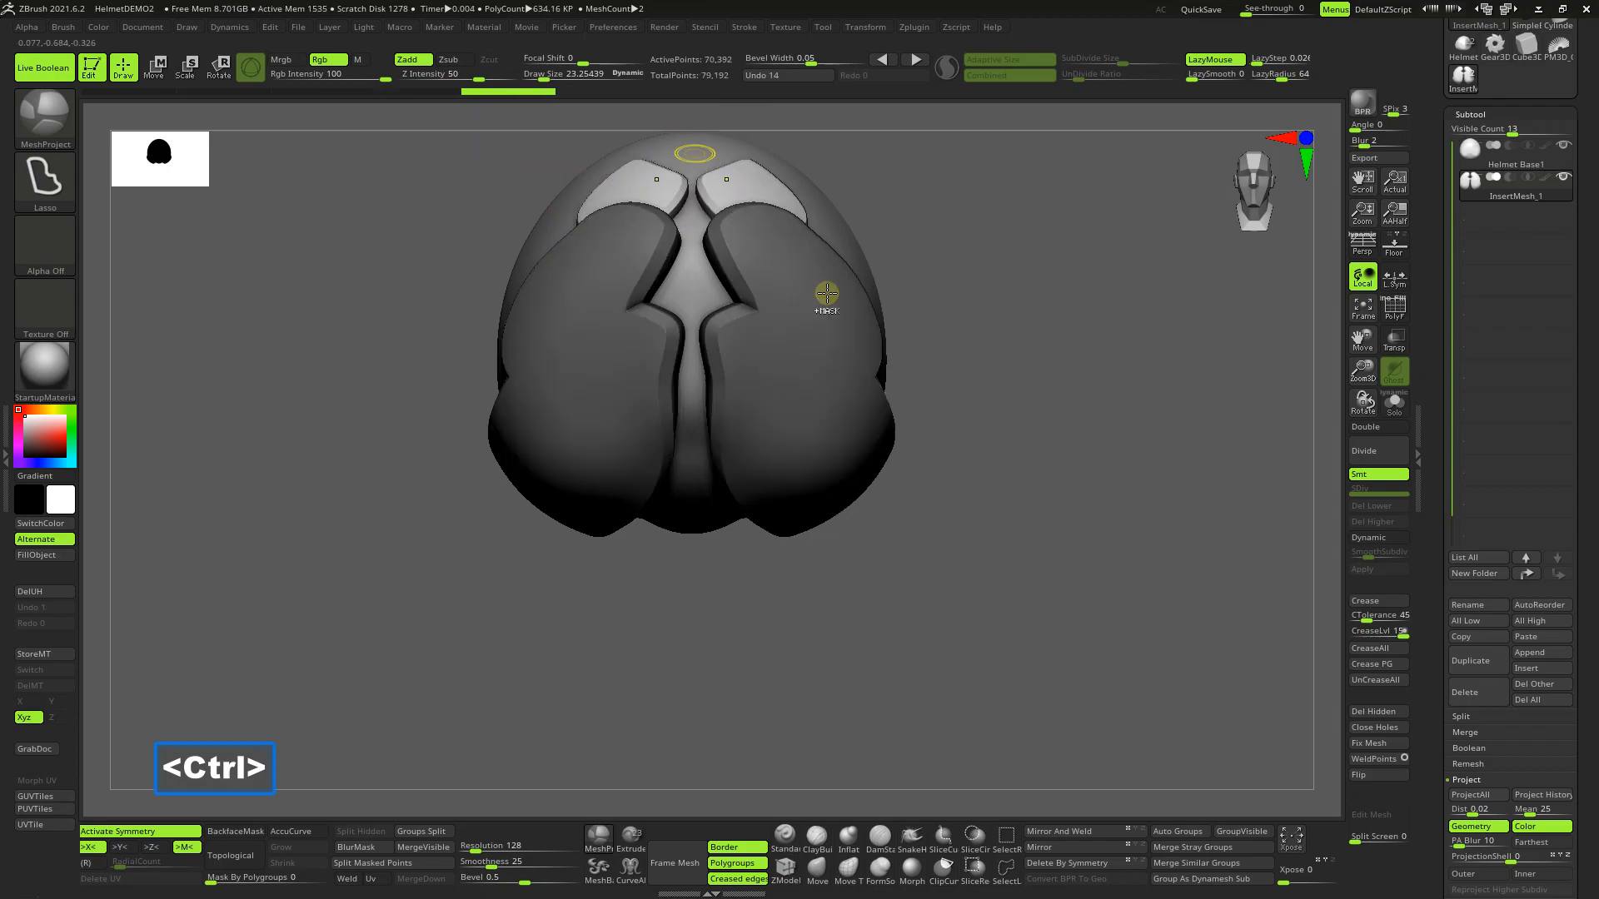
{"action": "mouse_move", "coordinate": [1074, 453]}
{"action": "left_mouse_down"}
{"action": "mouse_move", "coordinate": [985, 525]}
{"action": "mouse_move", "coordinate": [1067, 485]}
{"action": "mouse_move", "coordinate": [1106, 413]}
{"action": "mouse_move", "coordinate": [1081, 439]}
{"action": "left_mouse_up"}
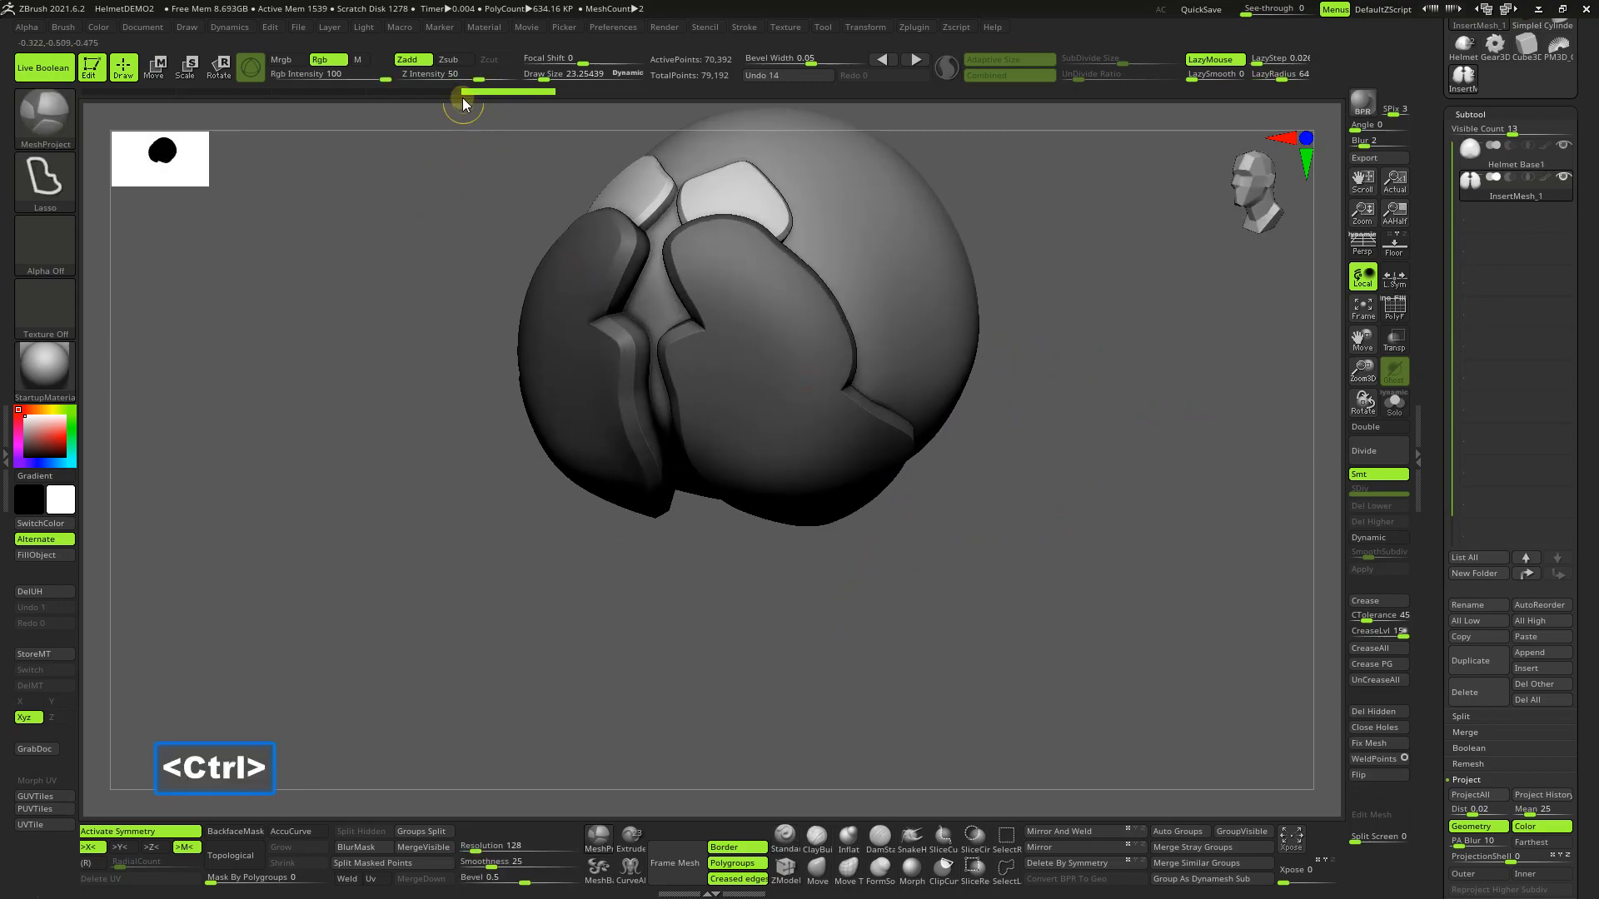
{"action": "mouse_move", "coordinate": [844, 234]}
{"action": "left_mouse_down", "text": "ctrl"}
{"action": "mouse_move", "coordinate": [820, 214]}
{"action": "mouse_move", "coordinate": [715, 282]}
{"action": "mouse_move", "coordinate": [835, 360]}
{"action": "mouse_move", "coordinate": [907, 216]}
{"action": "left_mouse_up", "text": "ctrl"}
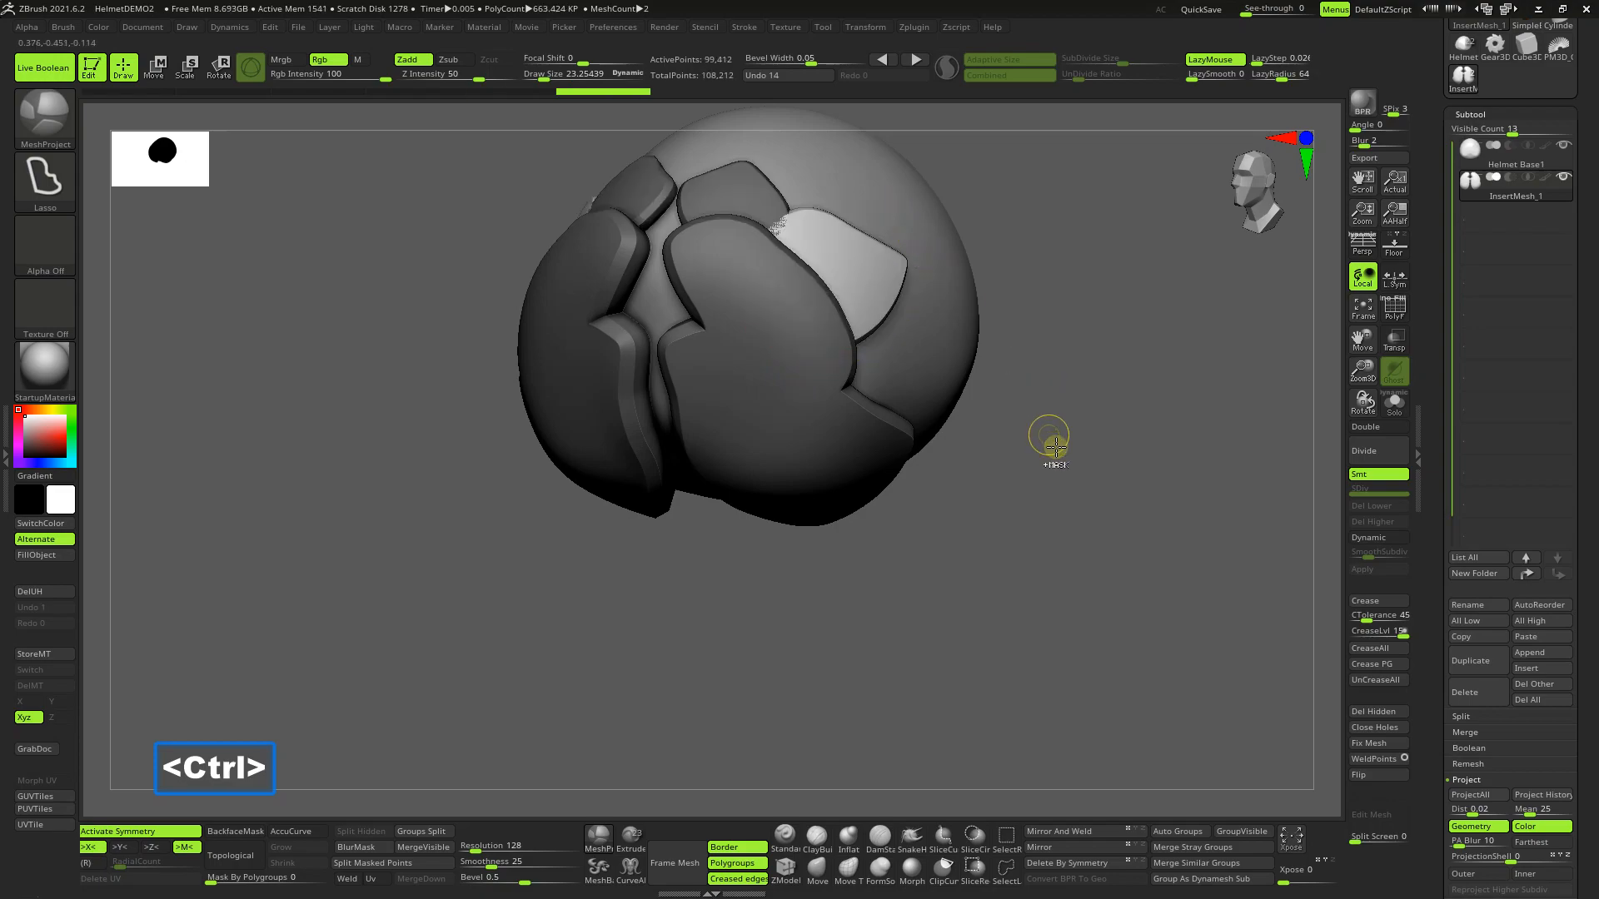
{"action": "left_click_drag", "start_coordinate": [1116, 508], "coordinate": [736, 117]}
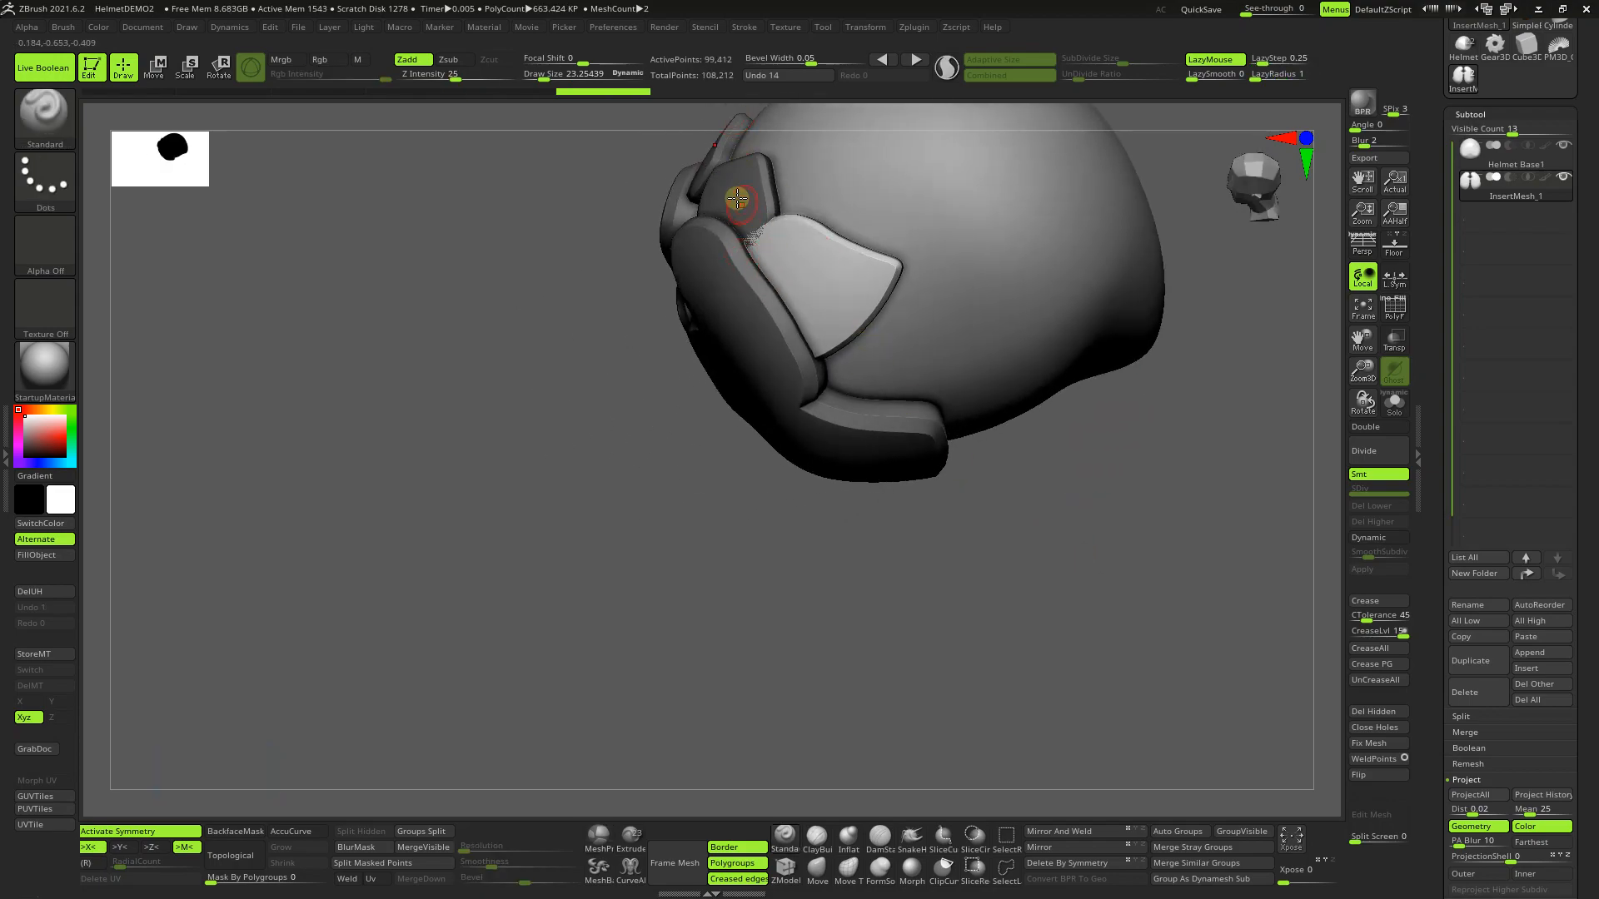
{"action": "left_click_drag", "start_coordinate": [548, 583], "coordinate": [636, 546]}
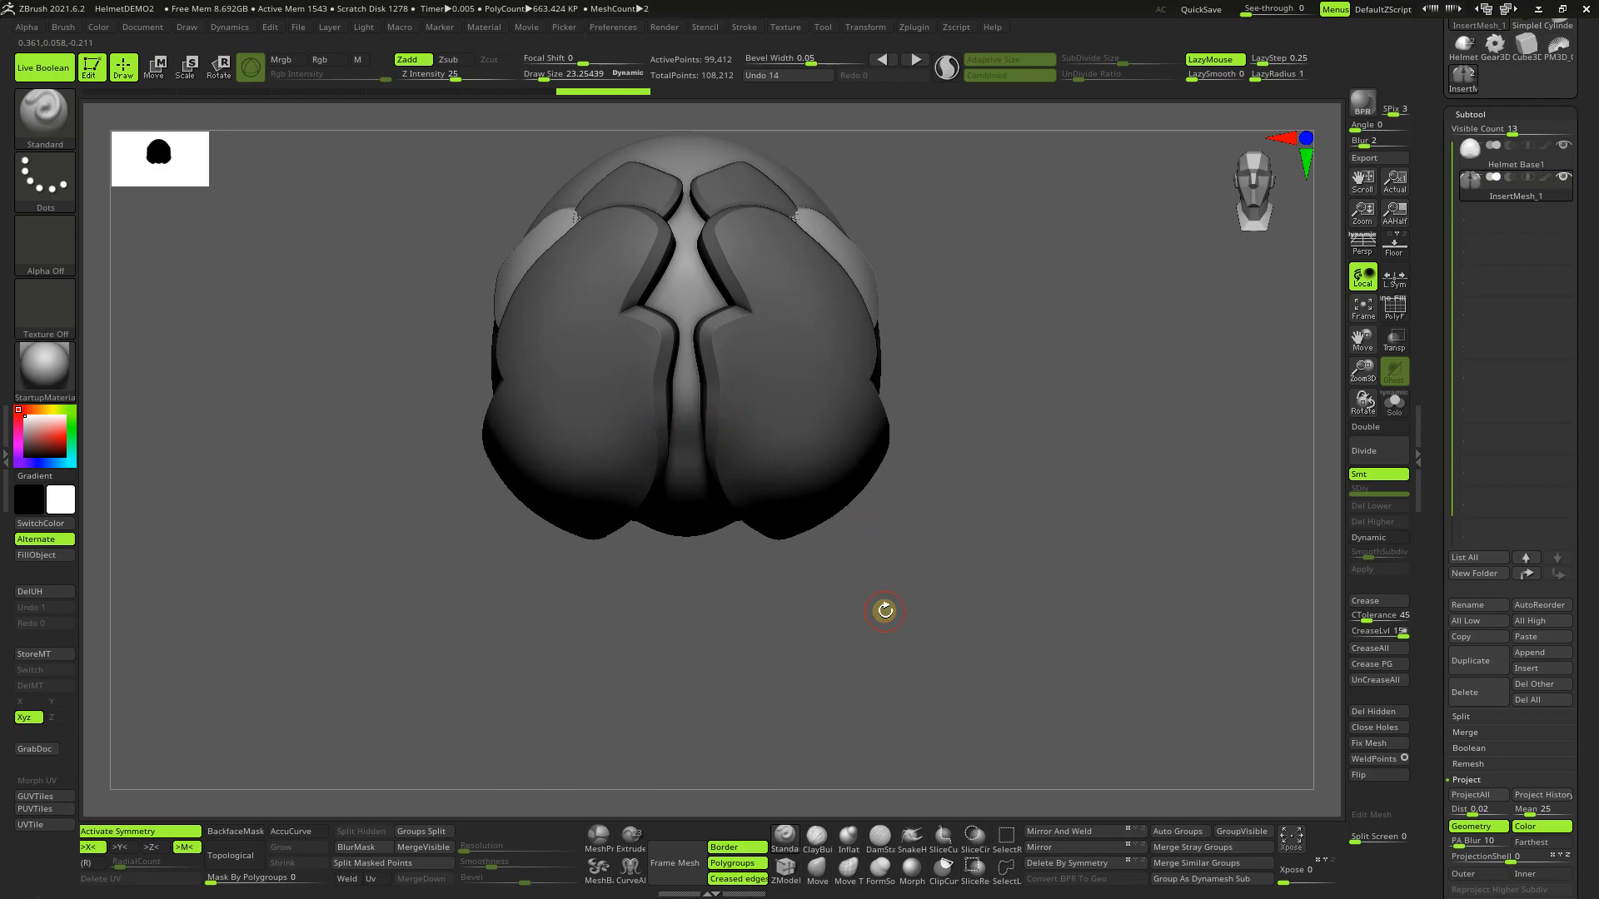
Step: Undo the last four operations, back to the original pair of large curved panels
{"action": "key", "text": "ctrl+z"}
{"action": "key", "text": "ctrl+z"}
{"action": "key", "text": "ctrl+z"}
{"action": "key", "text": "ctrl+z"}
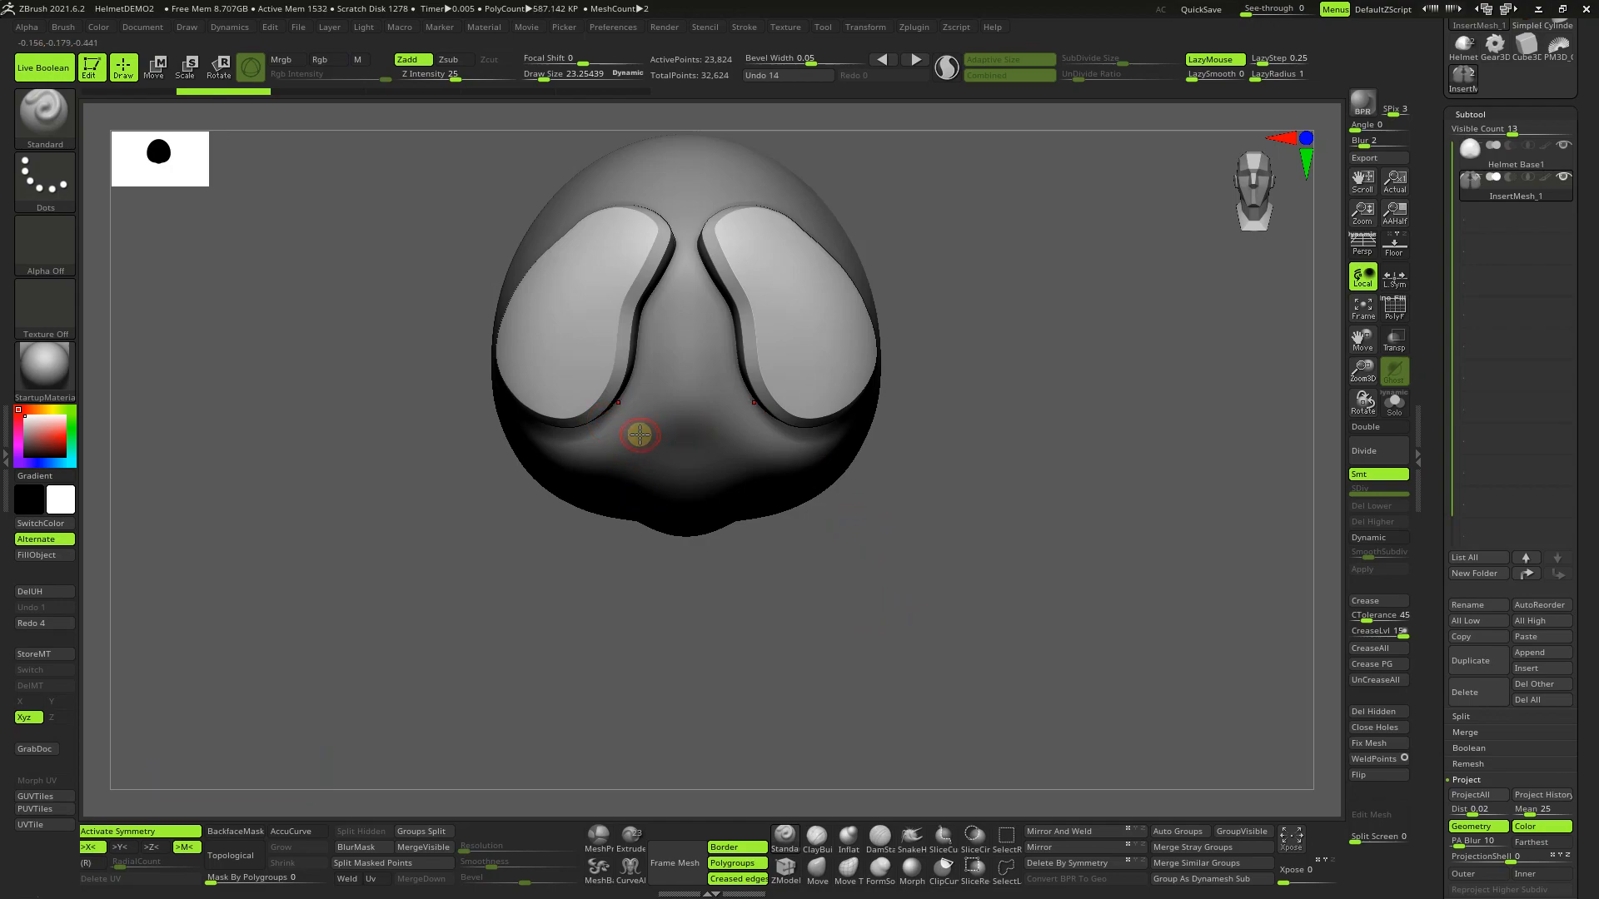
Step: Open the brush's MaskMesh Modifiers to review the Resolution, Smoothness and Bevel settings
{"action": "key", "text": "ctrl"}
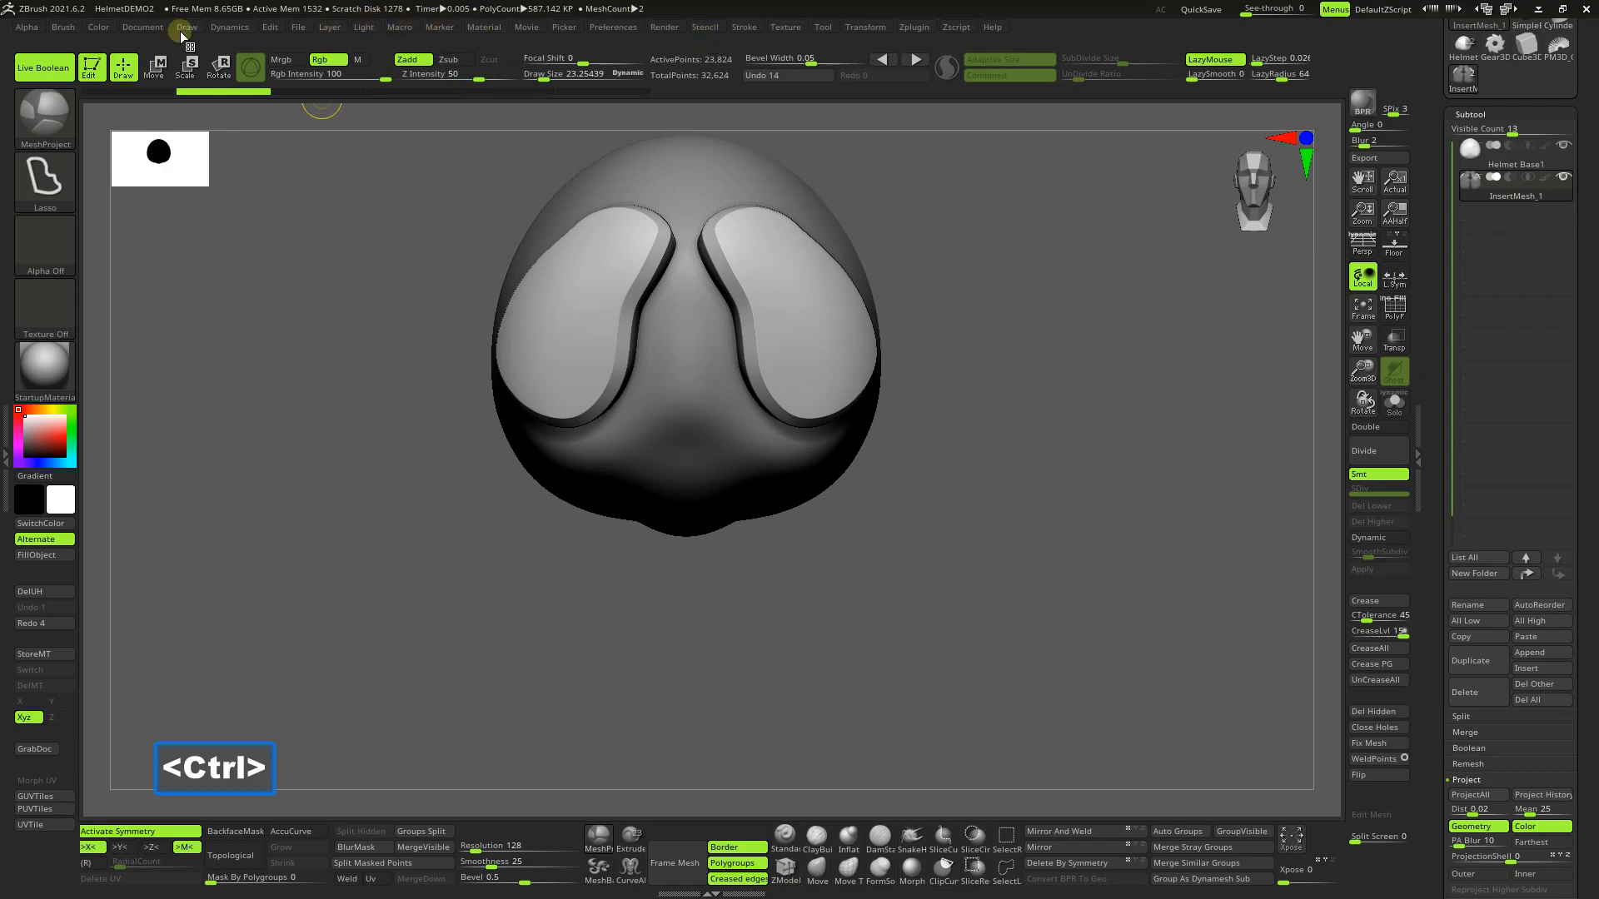
{"action": "left_click", "coordinate": [62, 26]}
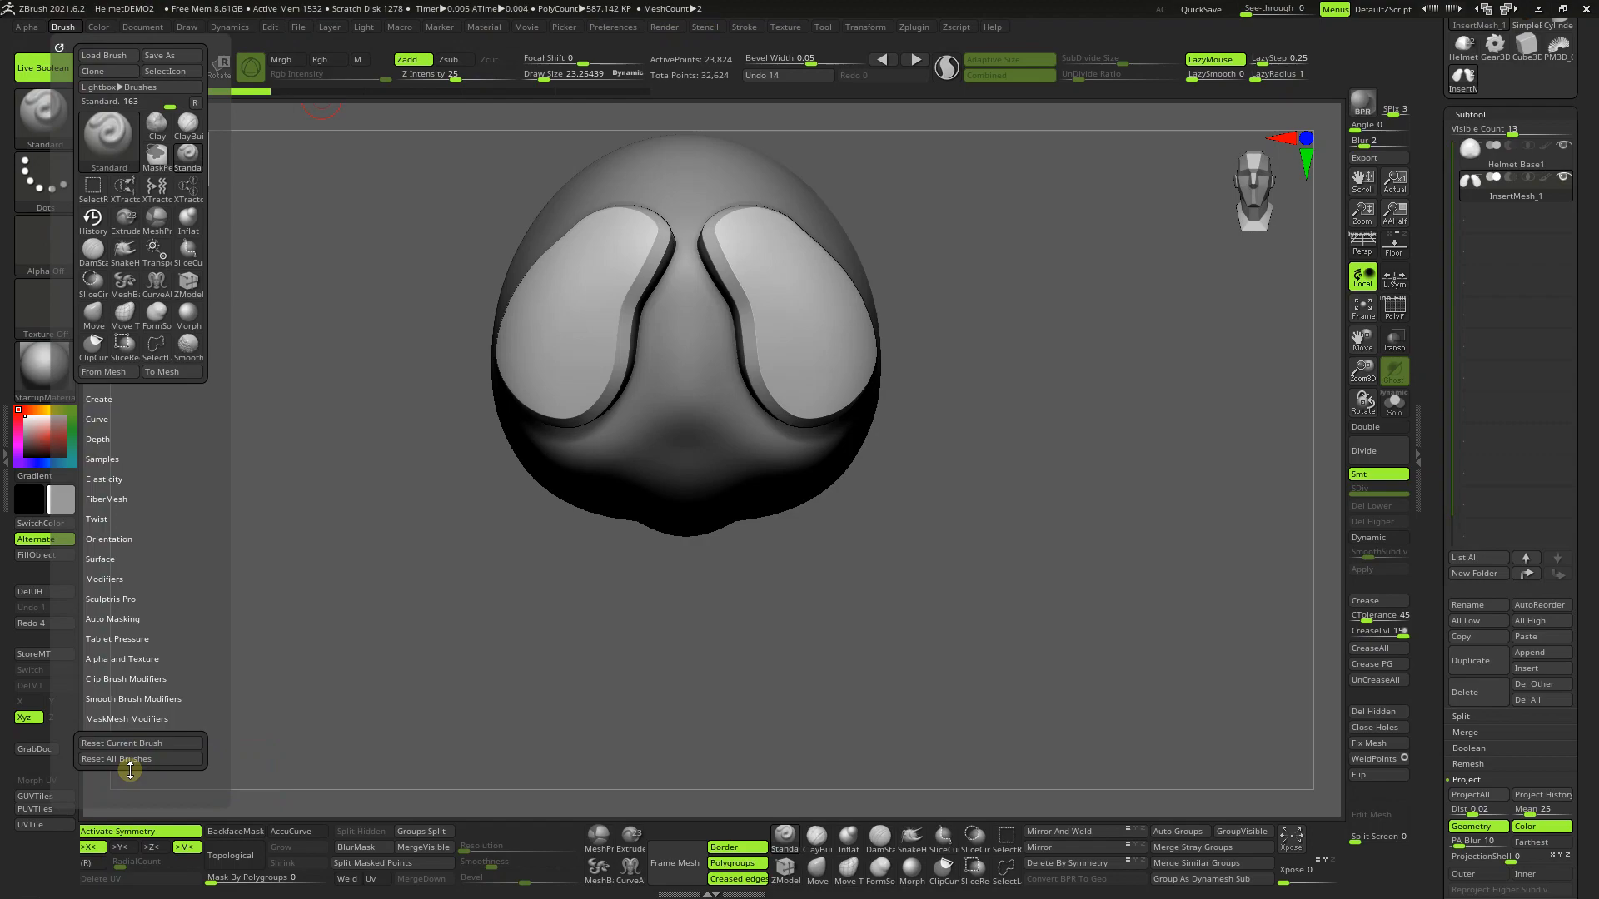
{"action": "left_click", "coordinate": [140, 718]}
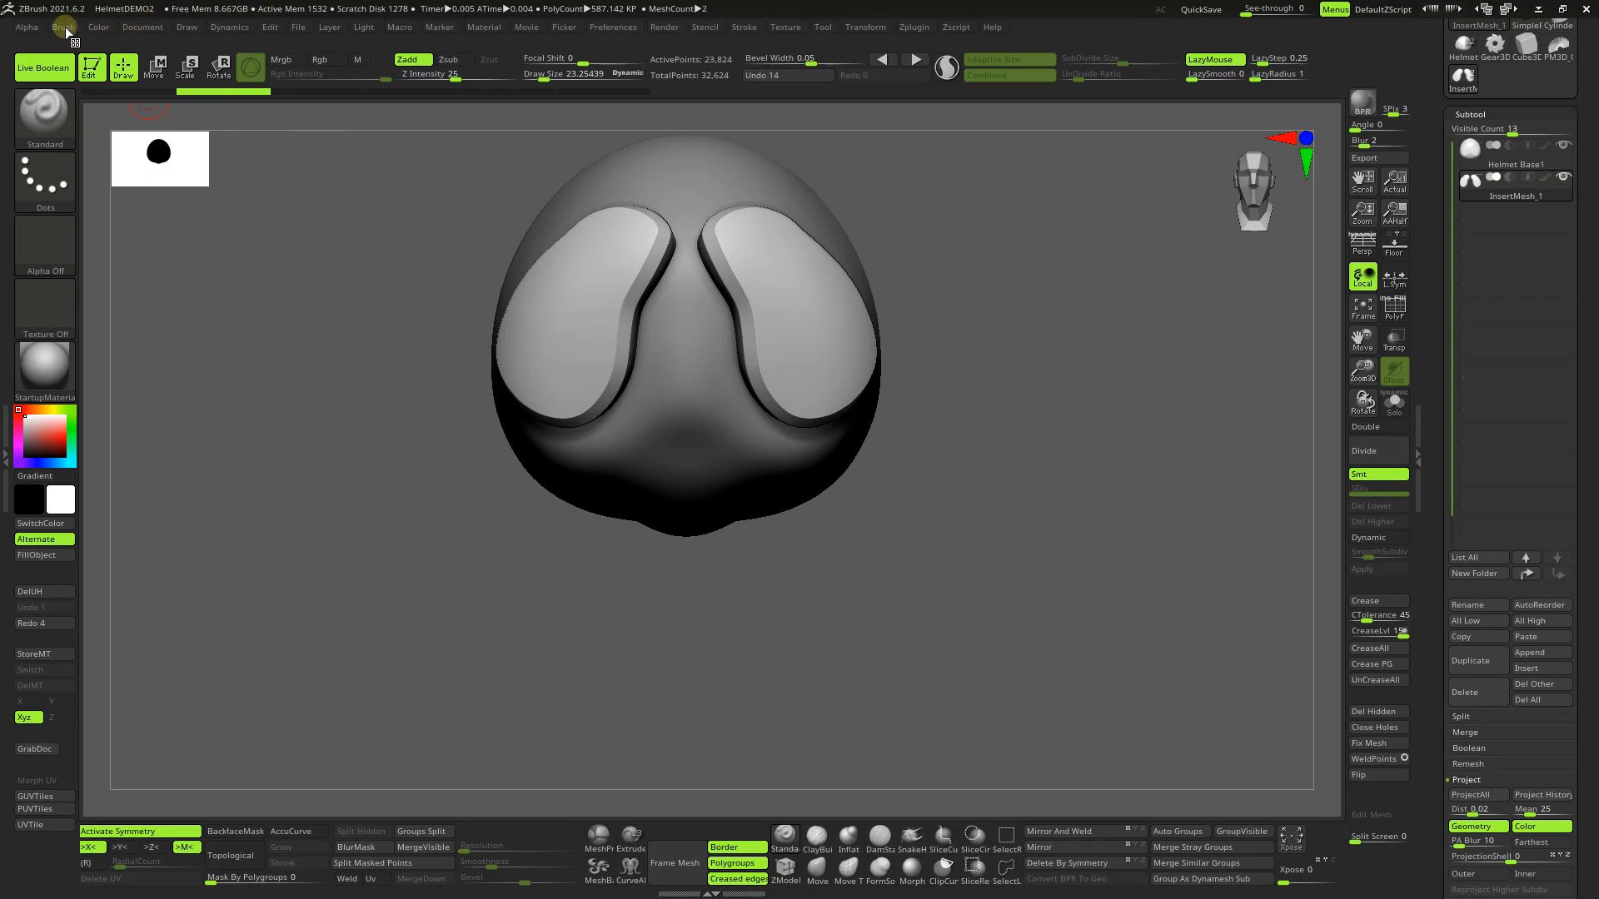
{"action": "left_click", "coordinate": [63, 27]}
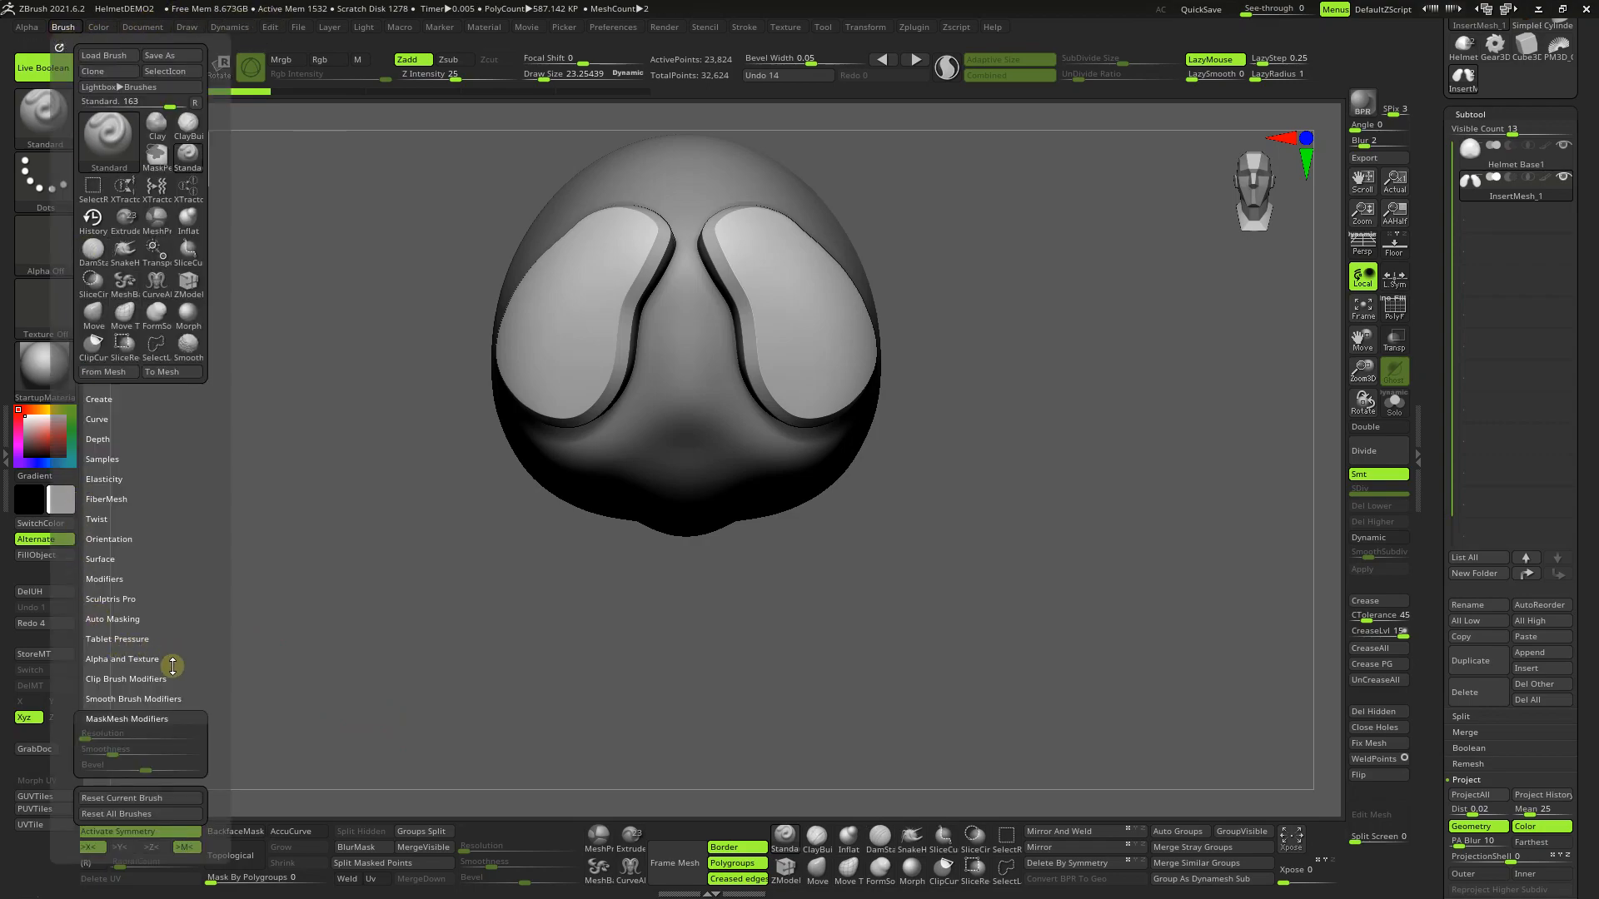
{"action": "key", "text": "ctrl"}
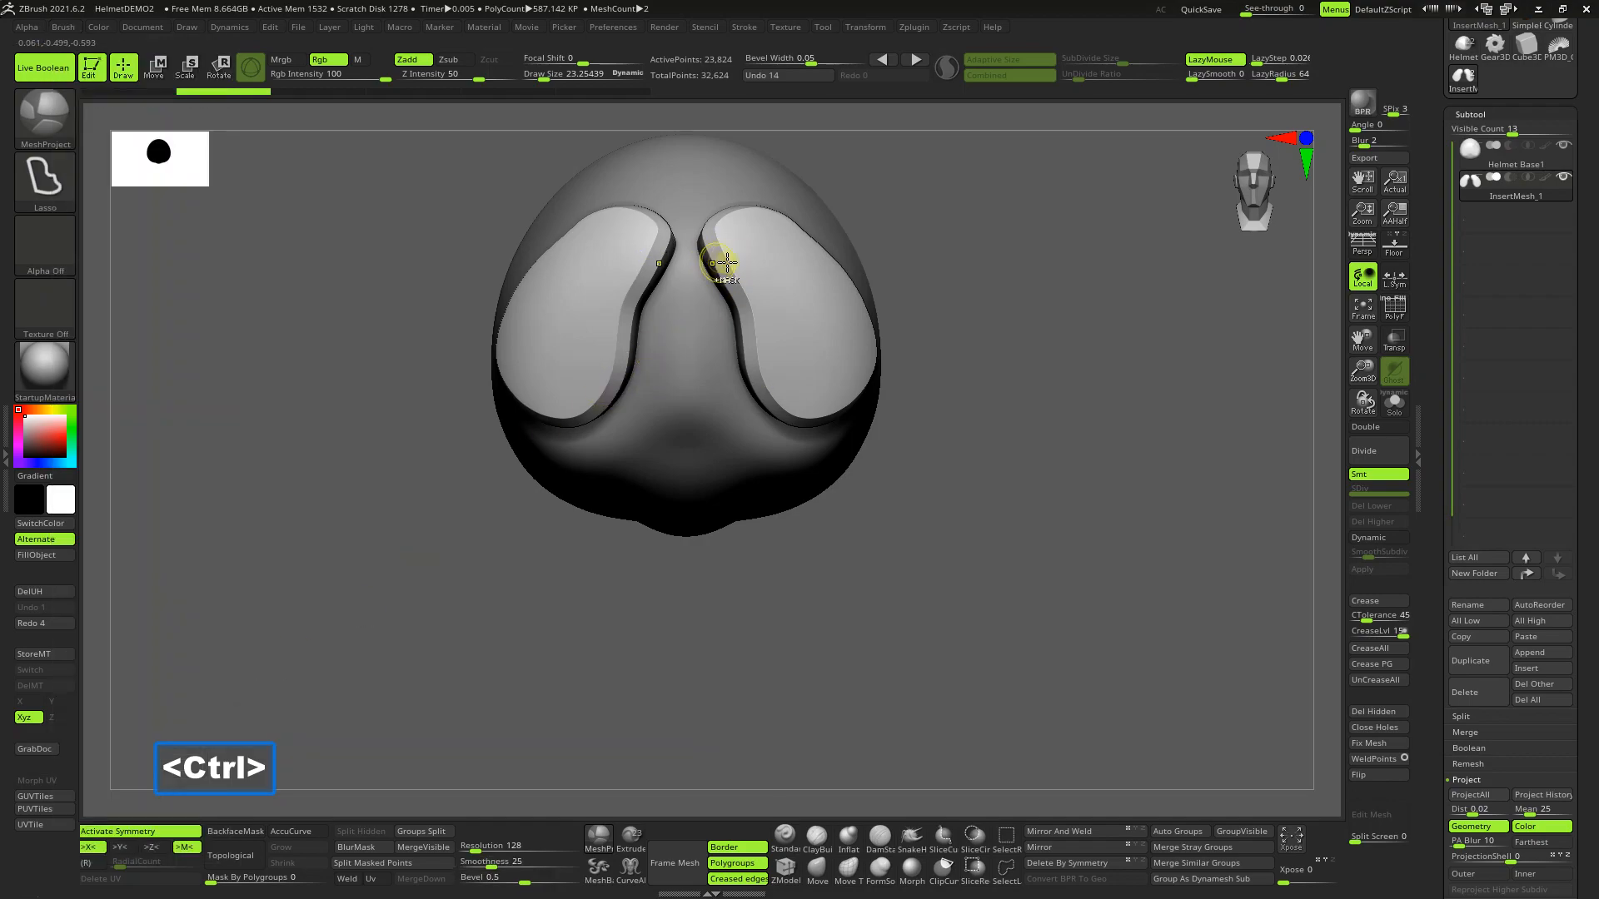
Step: Examine the large panels' topology and bevel polygroups close up with PolyFrame and Solo on, and turn both off
{"action": "left_click", "coordinate": [1397, 309]}
{"action": "left_click_drag", "start_coordinate": [1363, 411], "coordinate": [1363, 534]}
{"action": "mouse_move", "coordinate": [689, 361]}
{"action": "right_mouse_down"}
{"action": "mouse_move", "coordinate": [741, 352]}
{"action": "mouse_move", "coordinate": [706, 346]}
{"action": "right_mouse_up"}
{"action": "left_click", "coordinate": [1395, 404]}
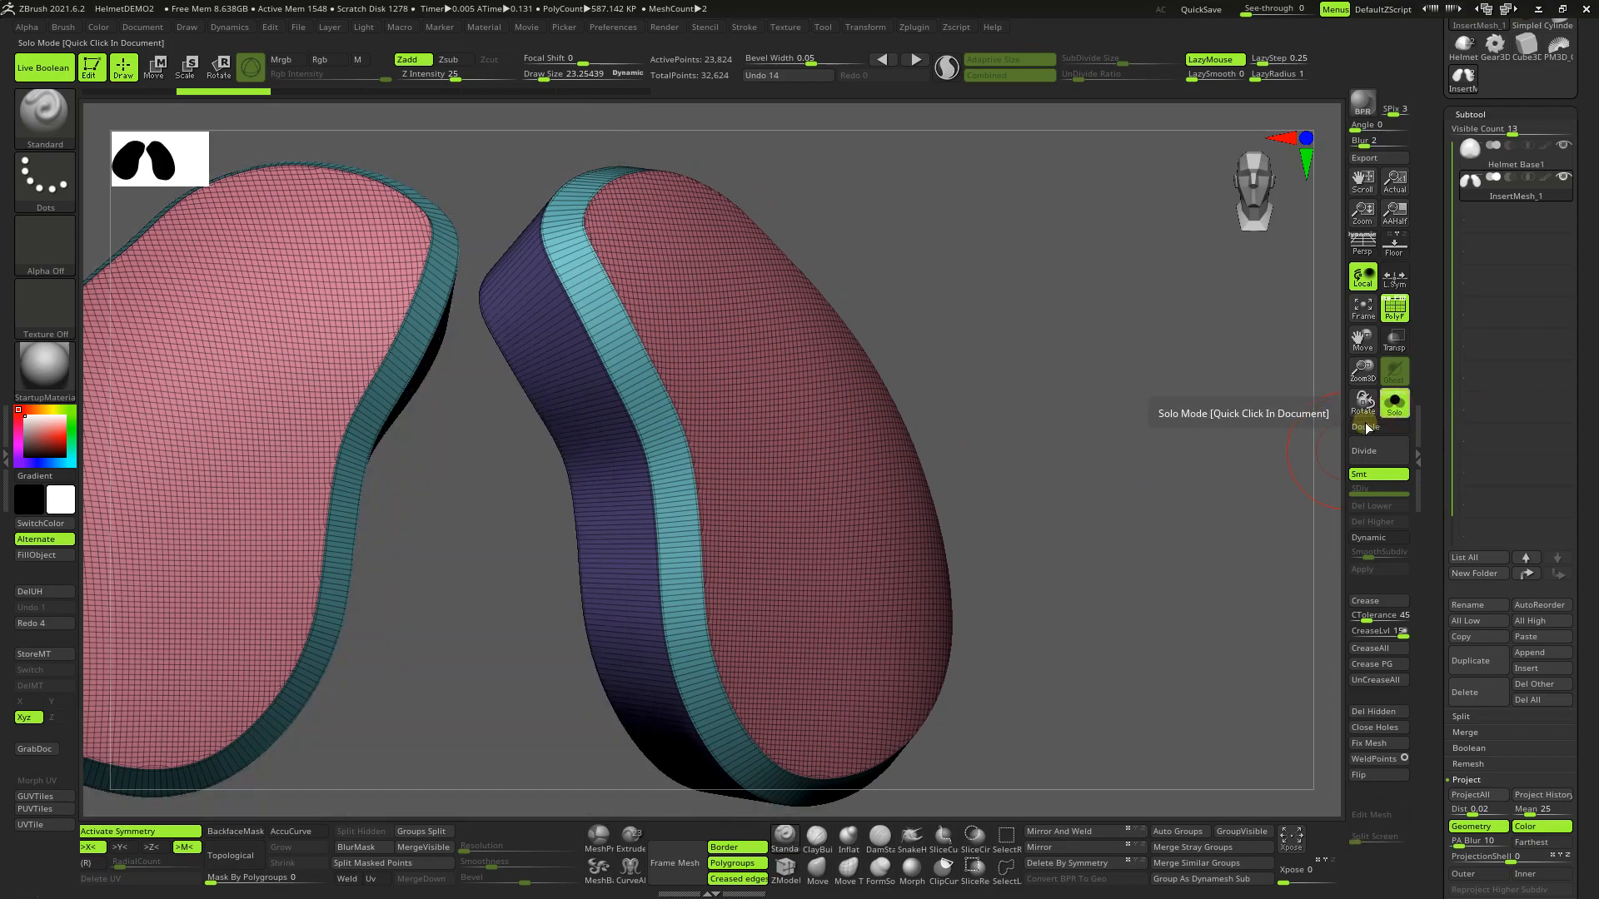
{"action": "mouse_move", "coordinate": [742, 410]}
{"action": "right_mouse_down"}
{"action": "mouse_move", "coordinate": [854, 418]}
{"action": "mouse_move", "coordinate": [602, 414]}
{"action": "mouse_move", "coordinate": [533, 392]}
{"action": "mouse_move", "coordinate": [744, 405]}
{"action": "right_mouse_up"}
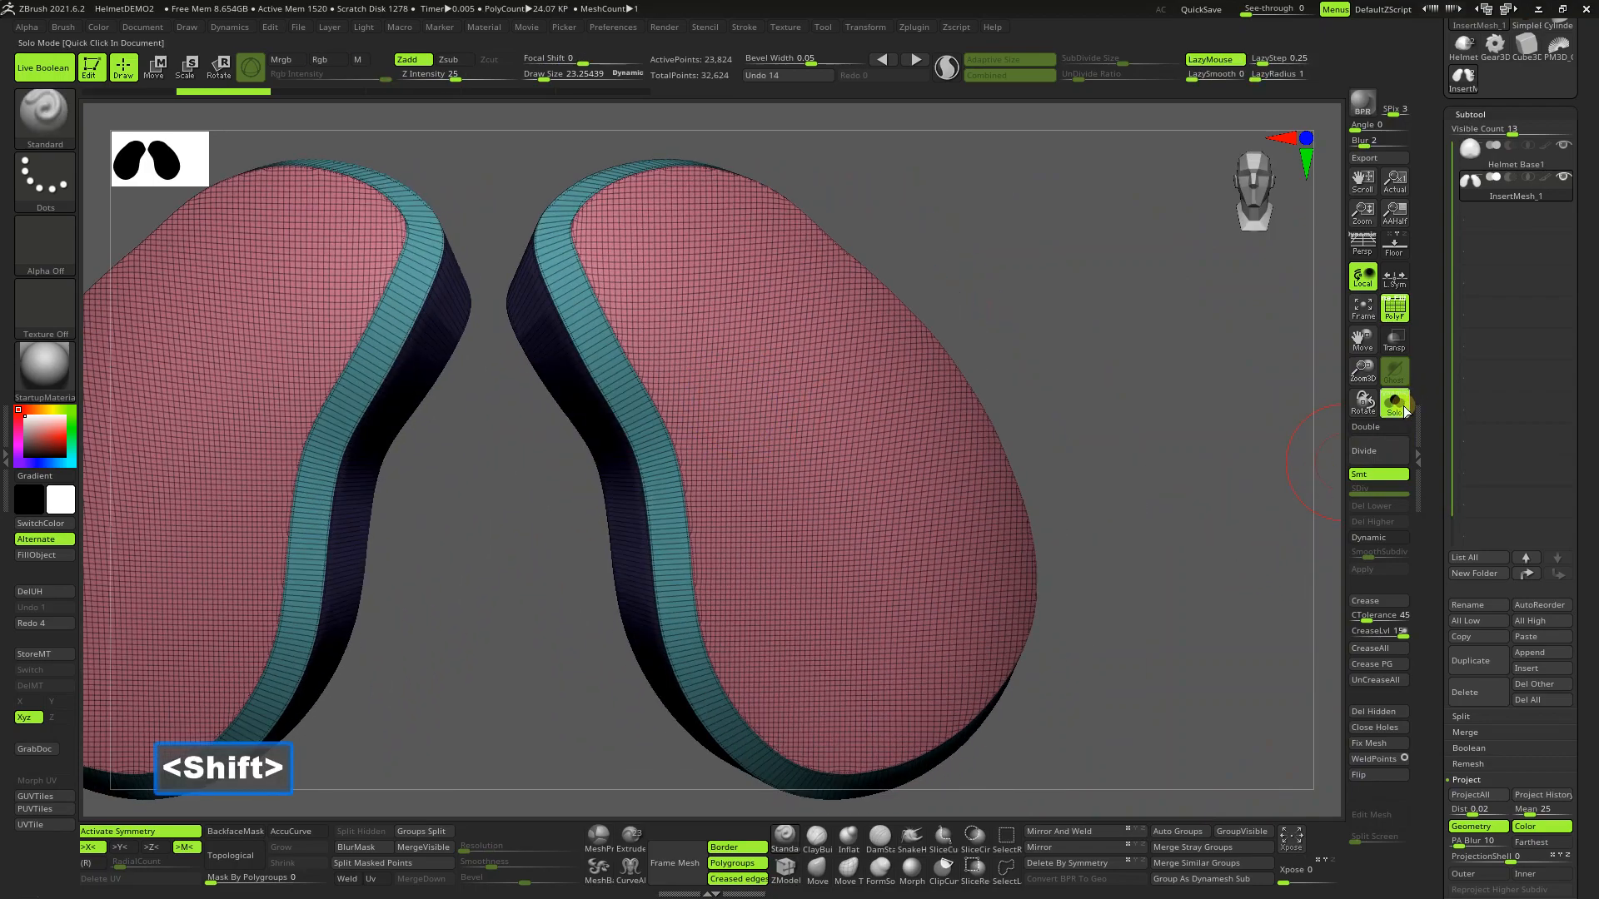
{"action": "left_click", "coordinate": [1394, 403]}
{"action": "left_click", "coordinate": [1395, 310]}
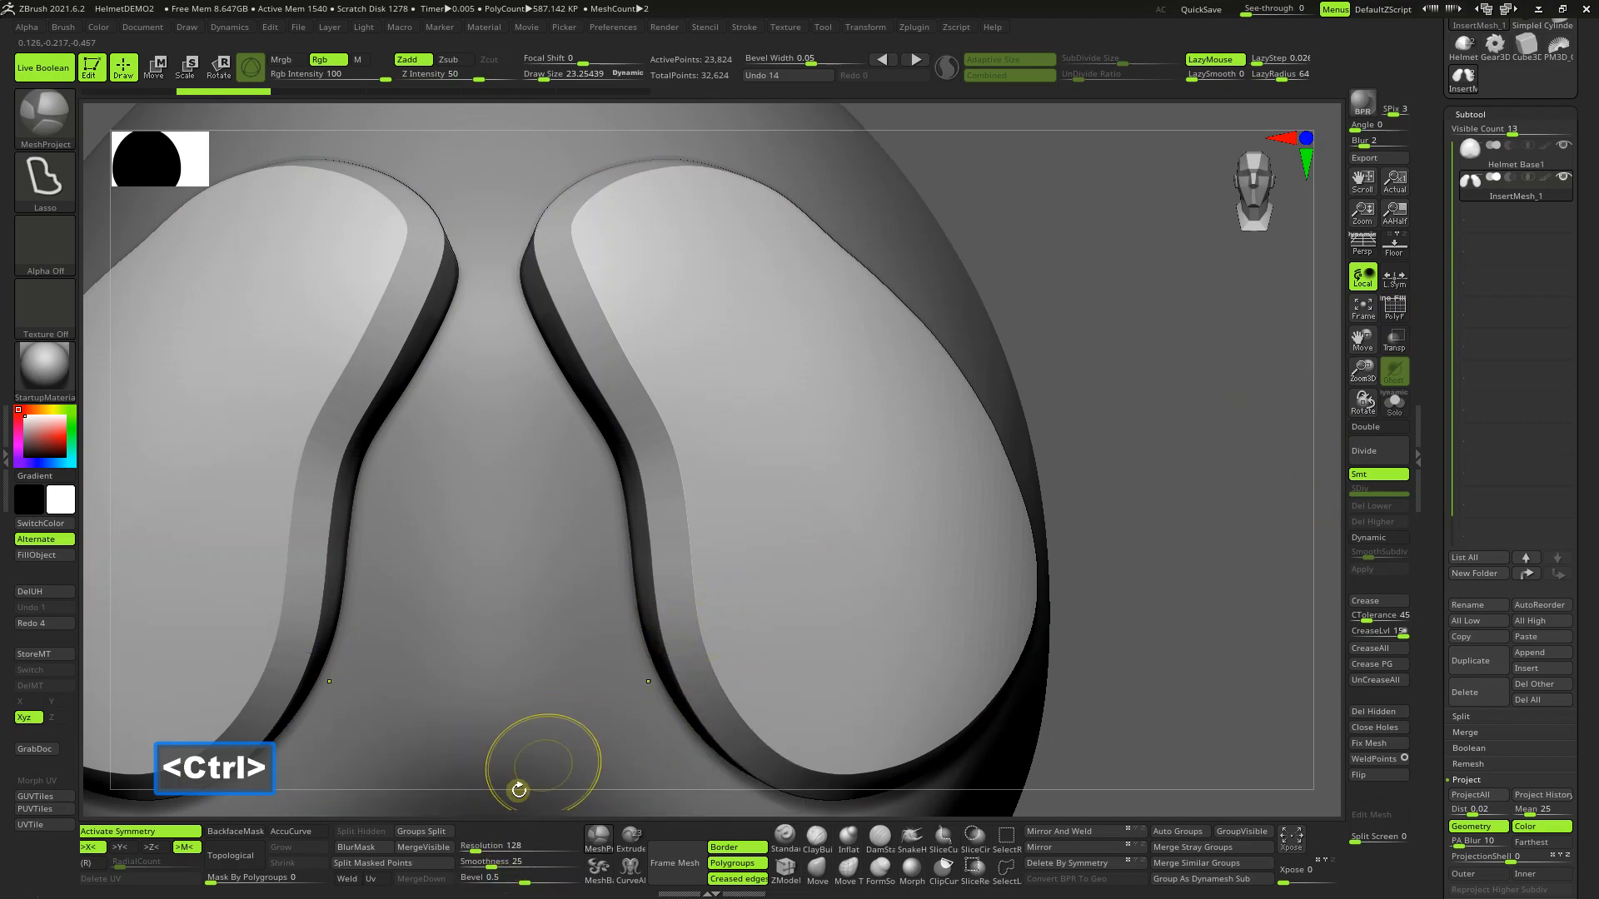
Step: Set the MeshProject Bevel to 0 and lasso a mirrored pair of small oval panels joined at the centre line between the large ones
{"action": "left_click_drag", "start_coordinate": [513, 878], "coordinate": [430, 895]}
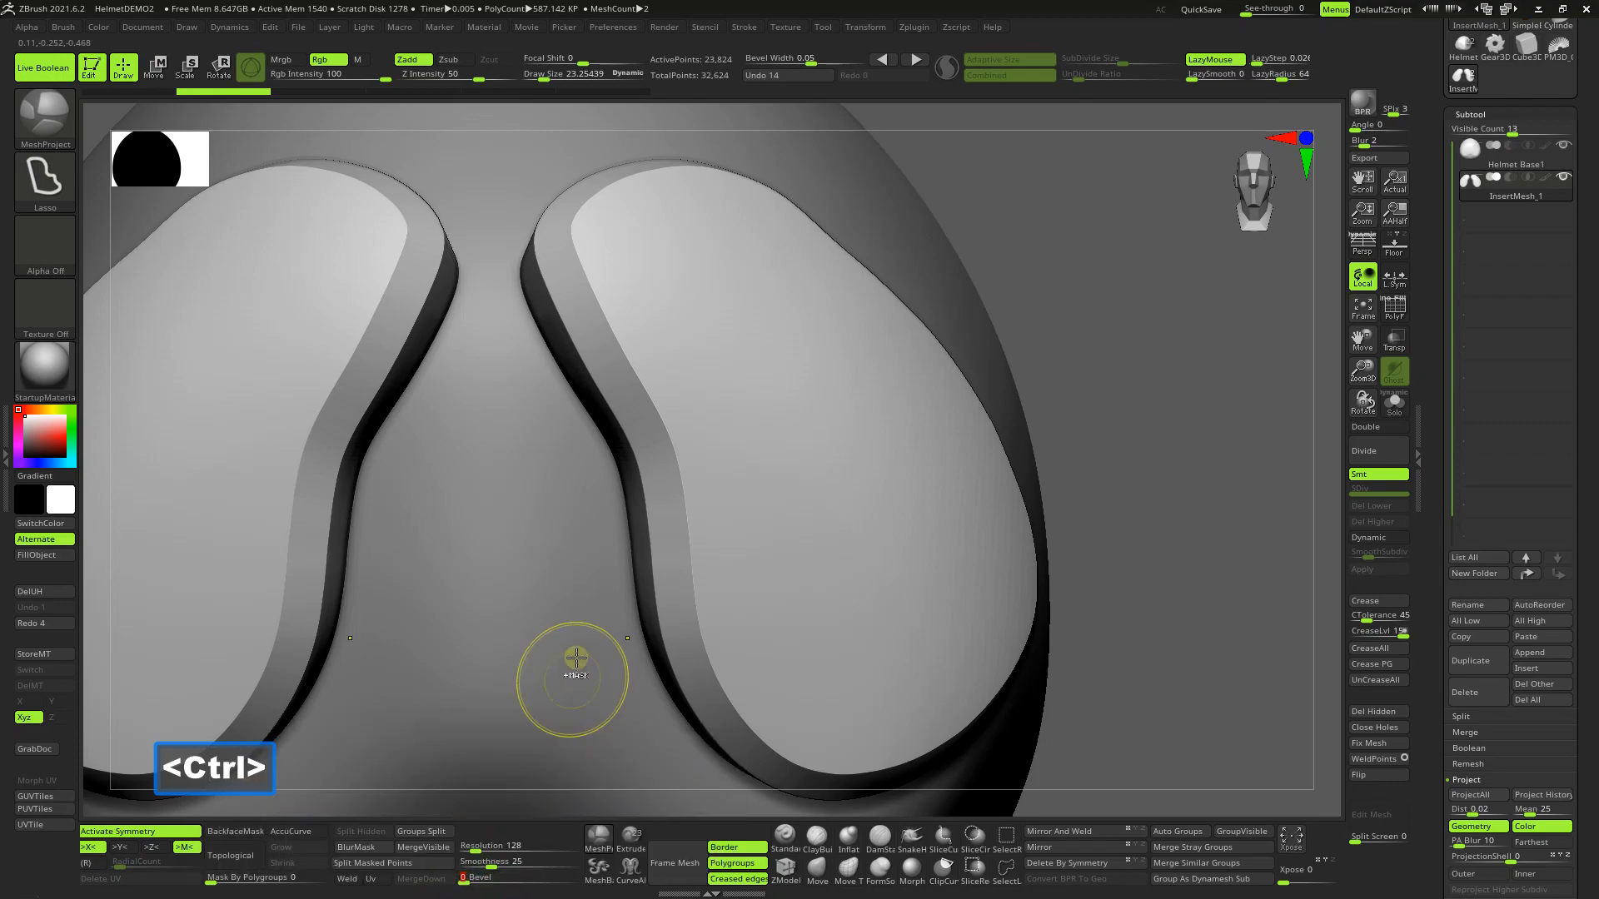
{"action": "mouse_move", "coordinate": [549, 575]}
{"action": "left_mouse_down", "text": "ctrl"}
{"action": "mouse_move", "coordinate": [467, 706]}
{"action": "mouse_move", "coordinate": [626, 567]}
{"action": "mouse_move", "coordinate": [599, 557]}
{"action": "mouse_move", "coordinate": [600, 598]}
{"action": "left_mouse_up", "text": "ctrl"}
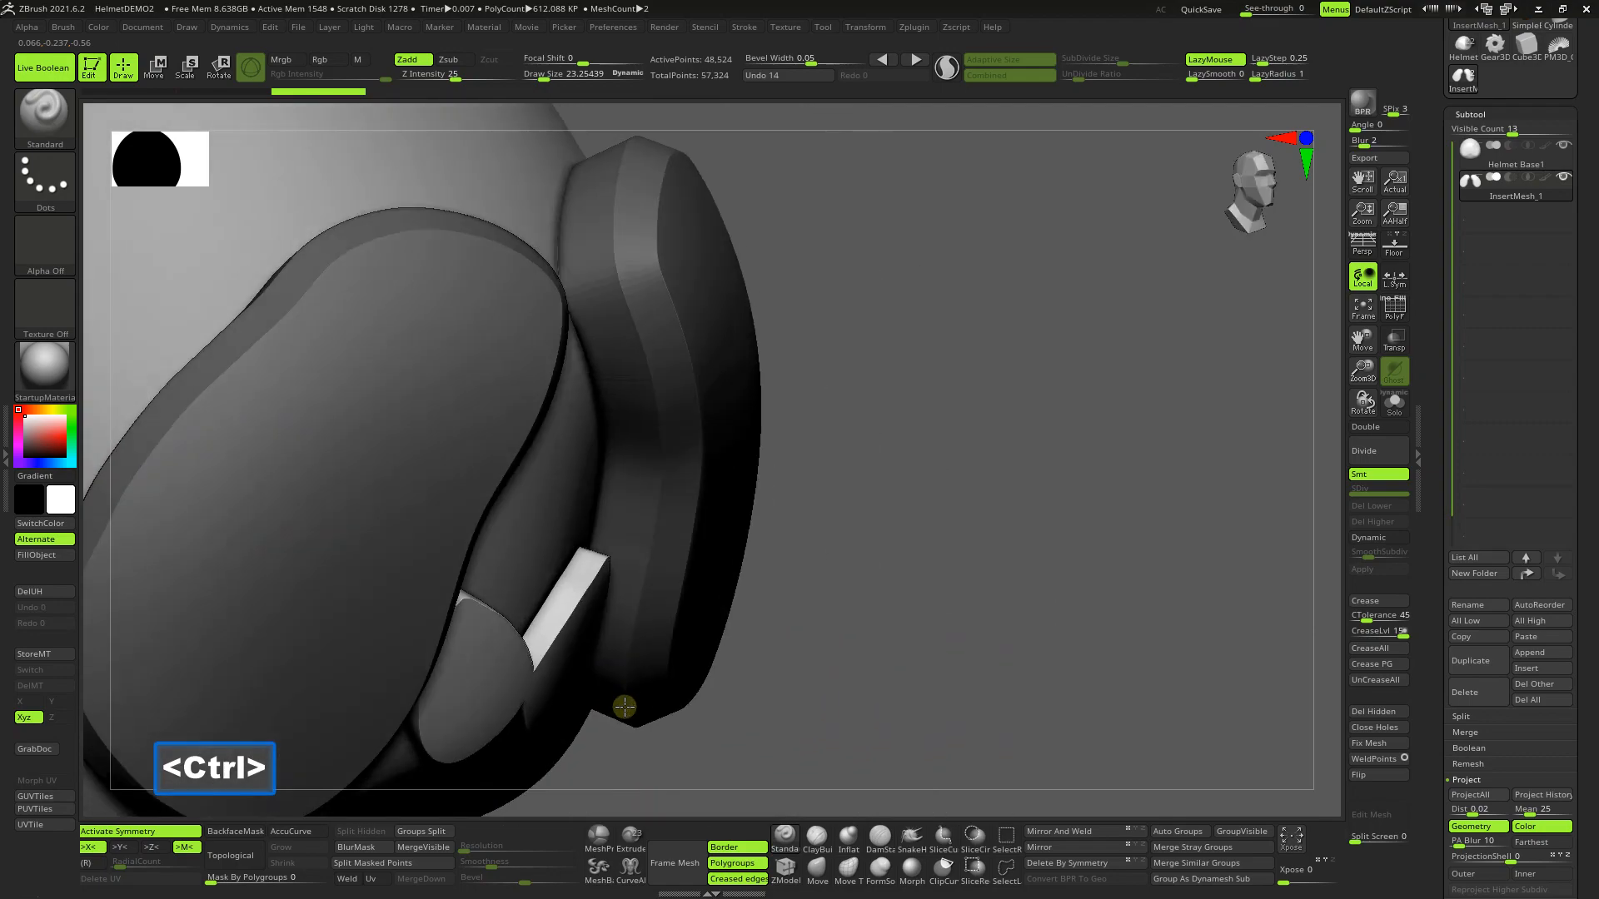
Step: Examine the small unbevelled panels' edges and polygroups with PolyFrame, then from the front, and review the MeshProject settings
{"action": "left_click", "coordinate": [1397, 314]}
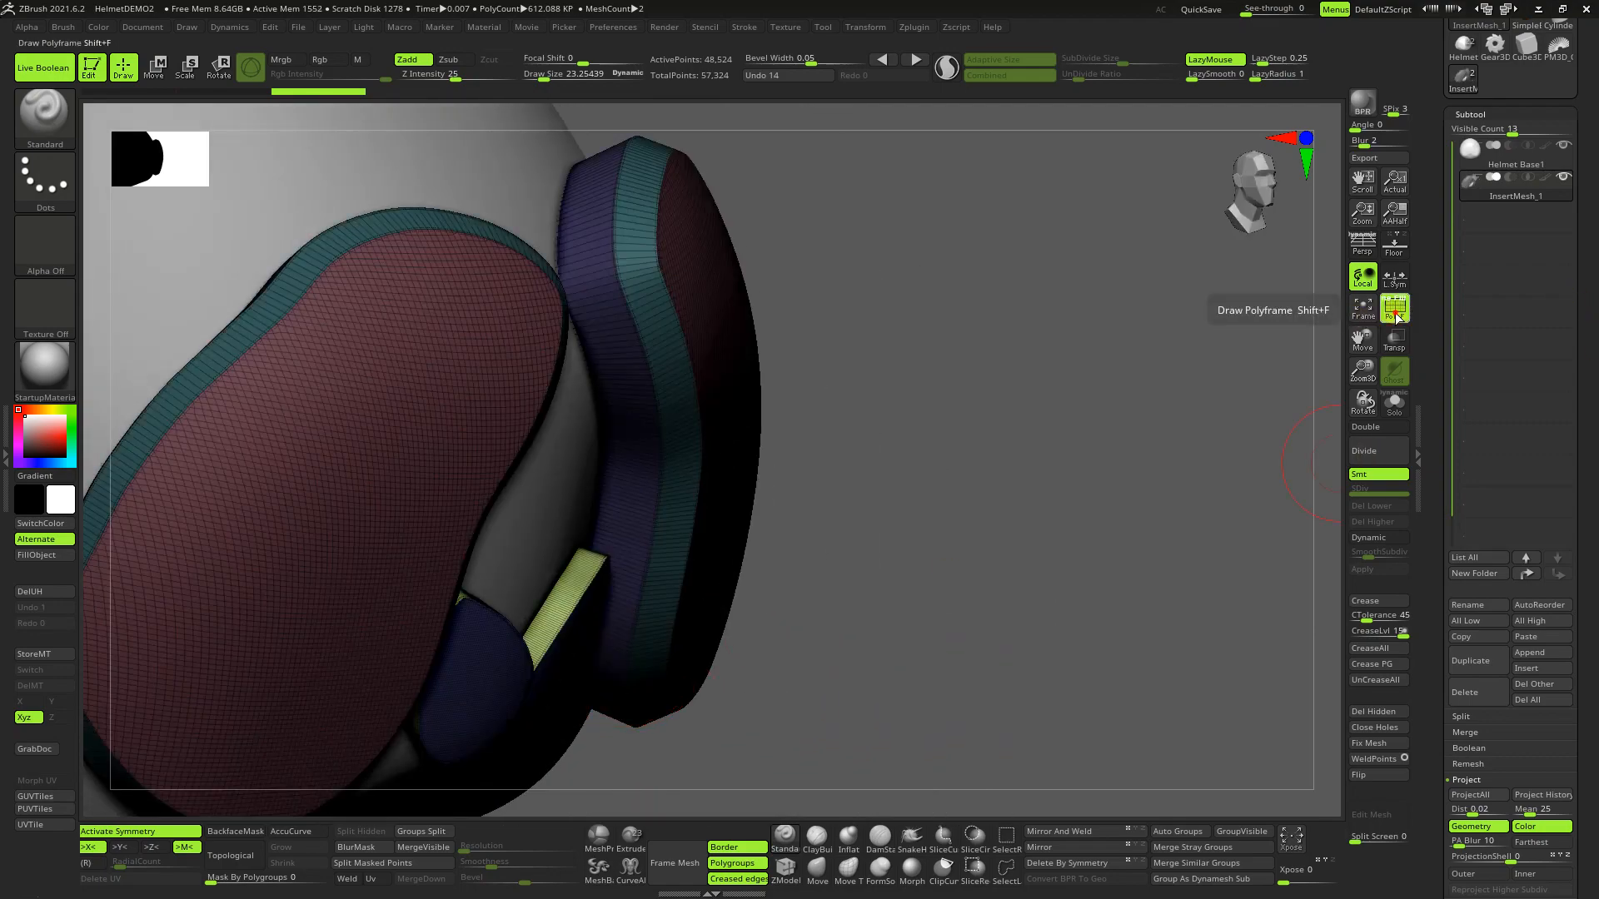
{"action": "left_click", "coordinate": [1397, 313]}
{"action": "left_click_drag", "start_coordinate": [1057, 528], "coordinate": [1030, 511], "text": "shift"}
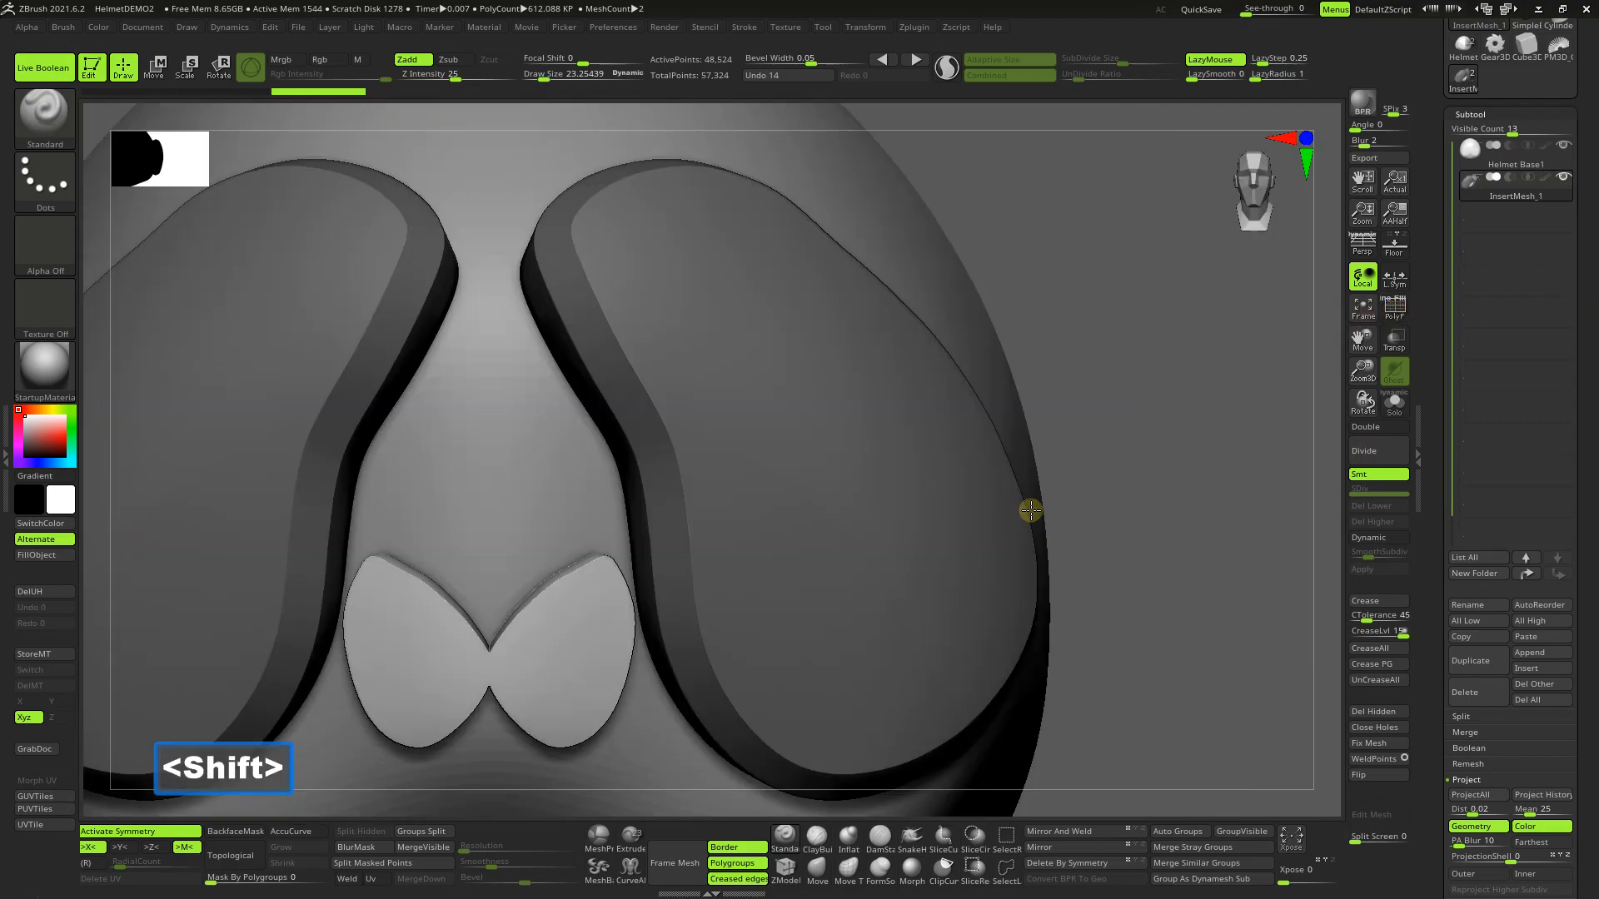
{"action": "left_click_drag", "start_coordinate": [1362, 370], "coordinate": [1350, 341]}
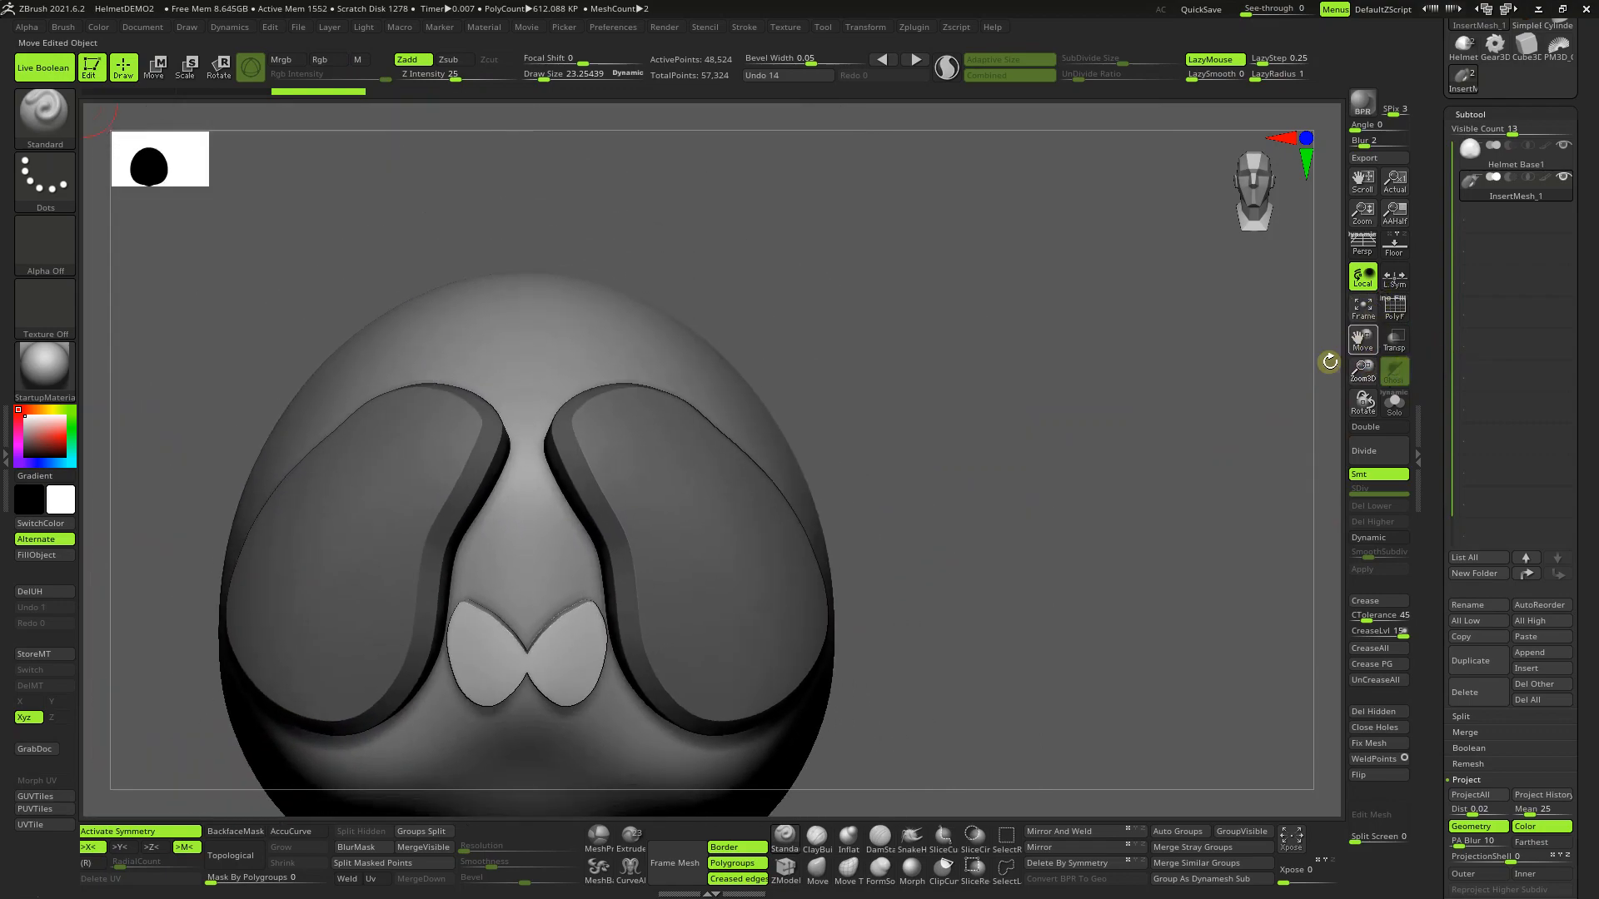
{"action": "key", "text": "ctrl"}
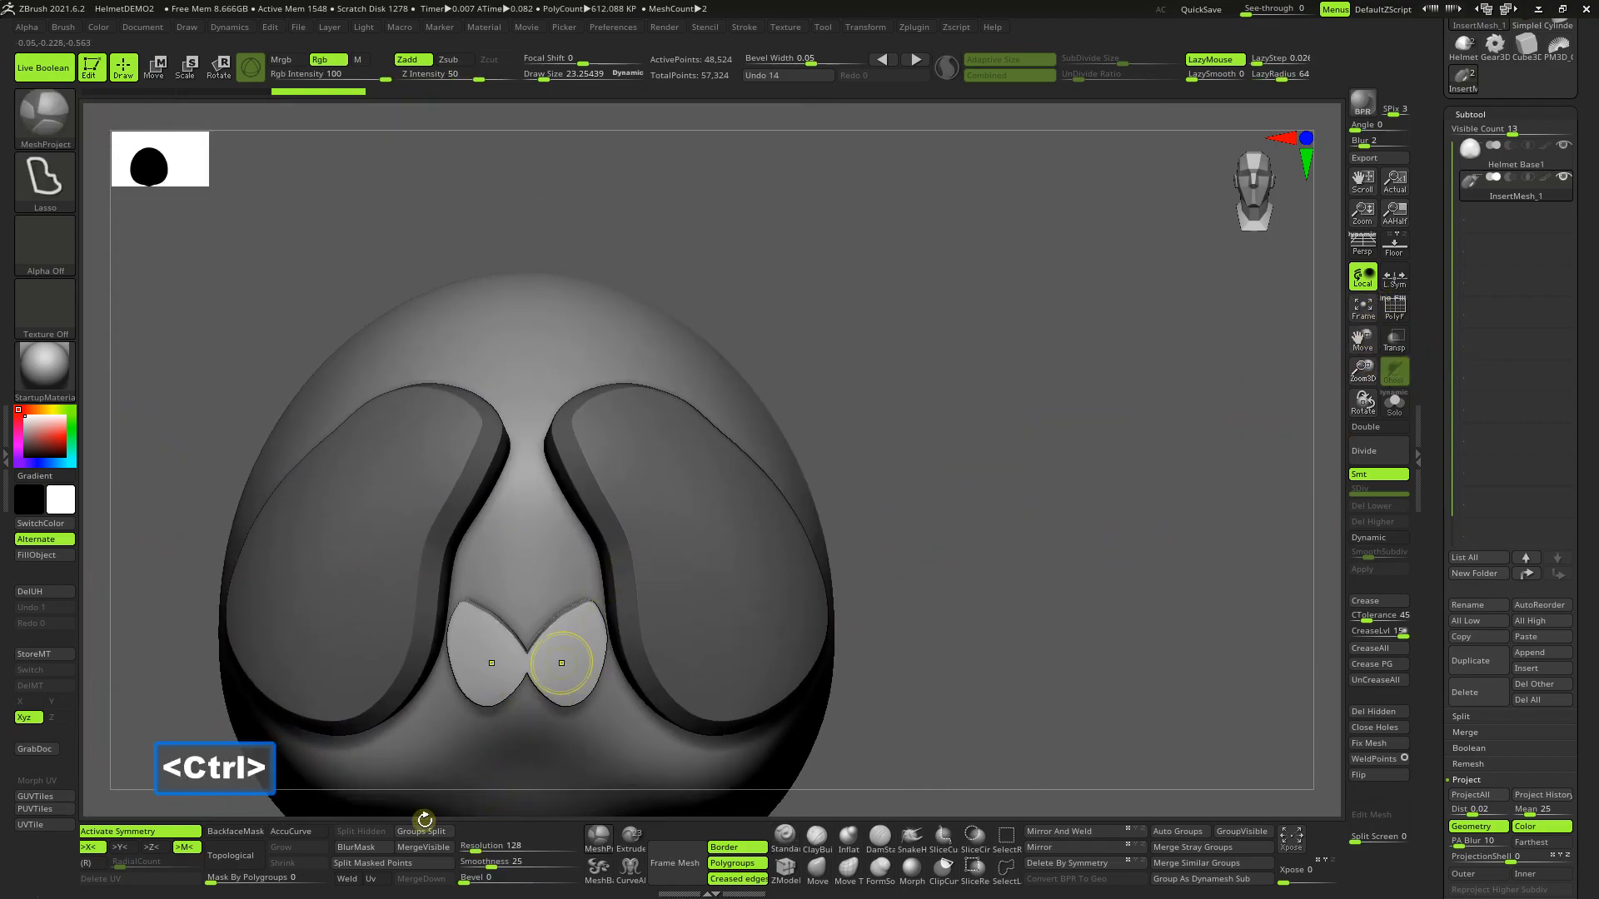
{"action": "mouse_move", "coordinate": [533, 877]}
{"action": "mouse_move", "coordinate": [620, 855]}
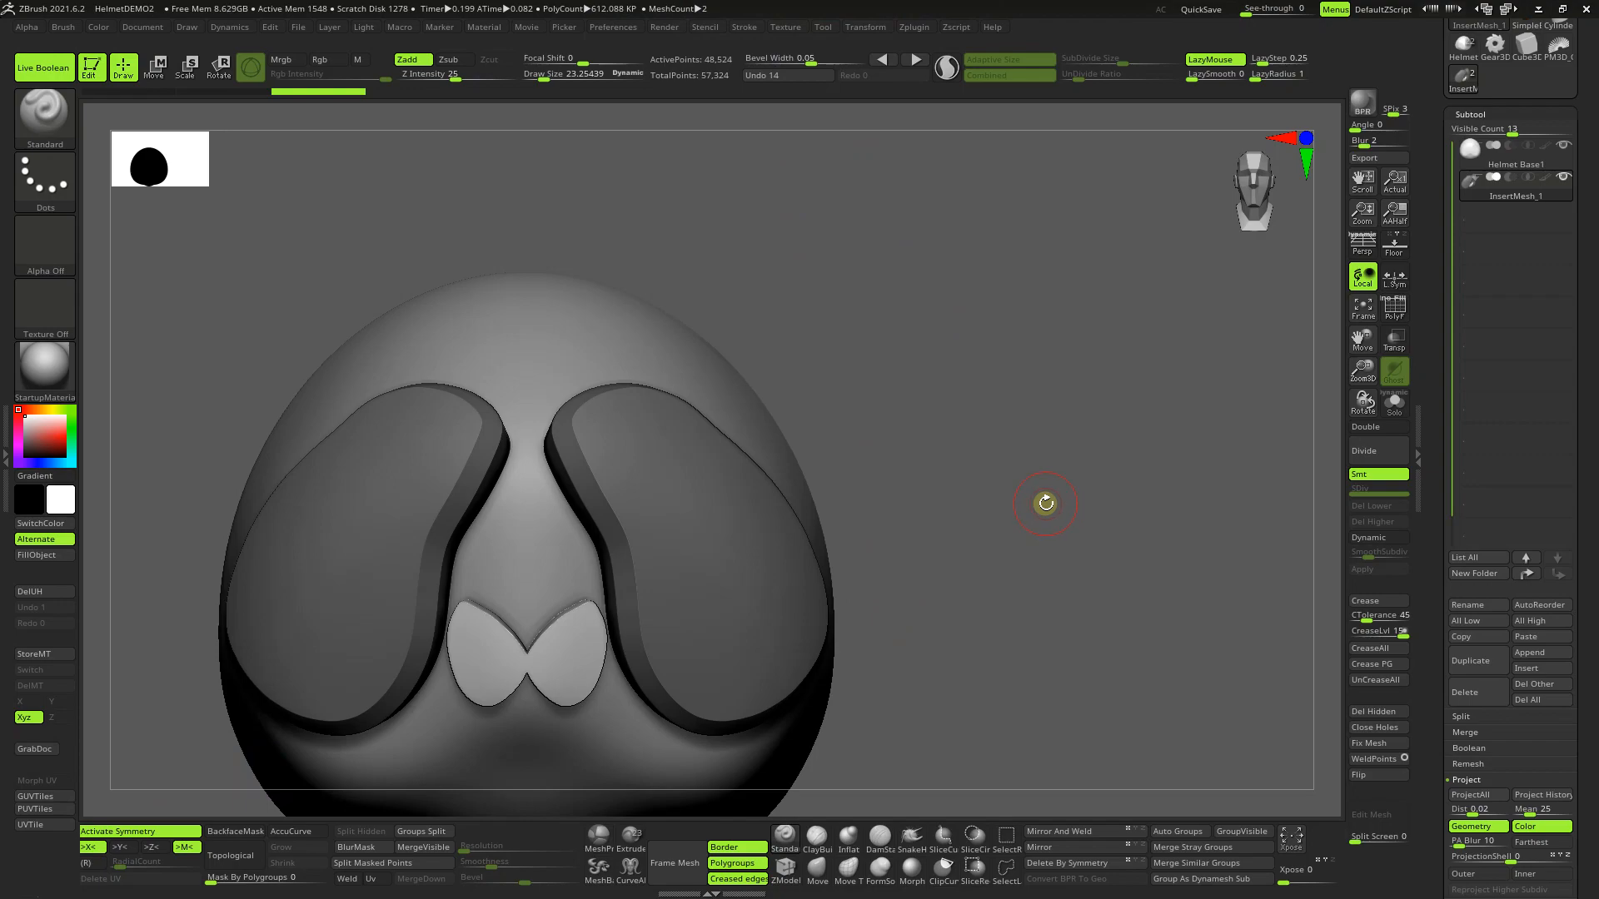
Step: Undo the small unbevelled panels and frame the whole helmet with the MeshProject brush ready
{"action": "key", "text": "ctrl+z"}
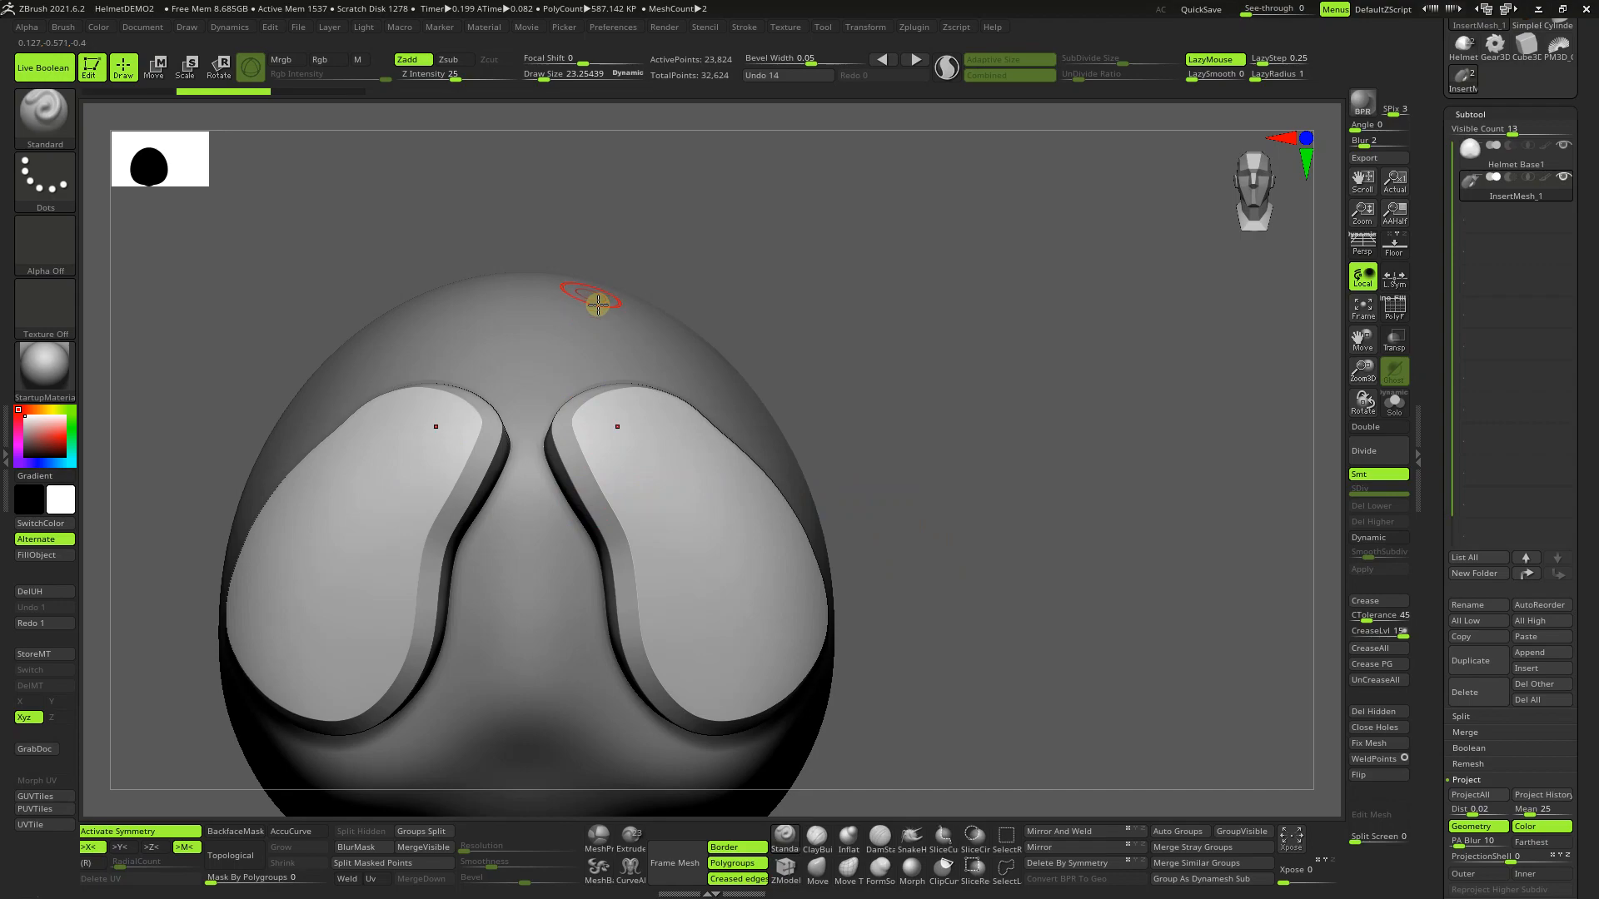
{"action": "left_click", "coordinate": [1364, 308]}
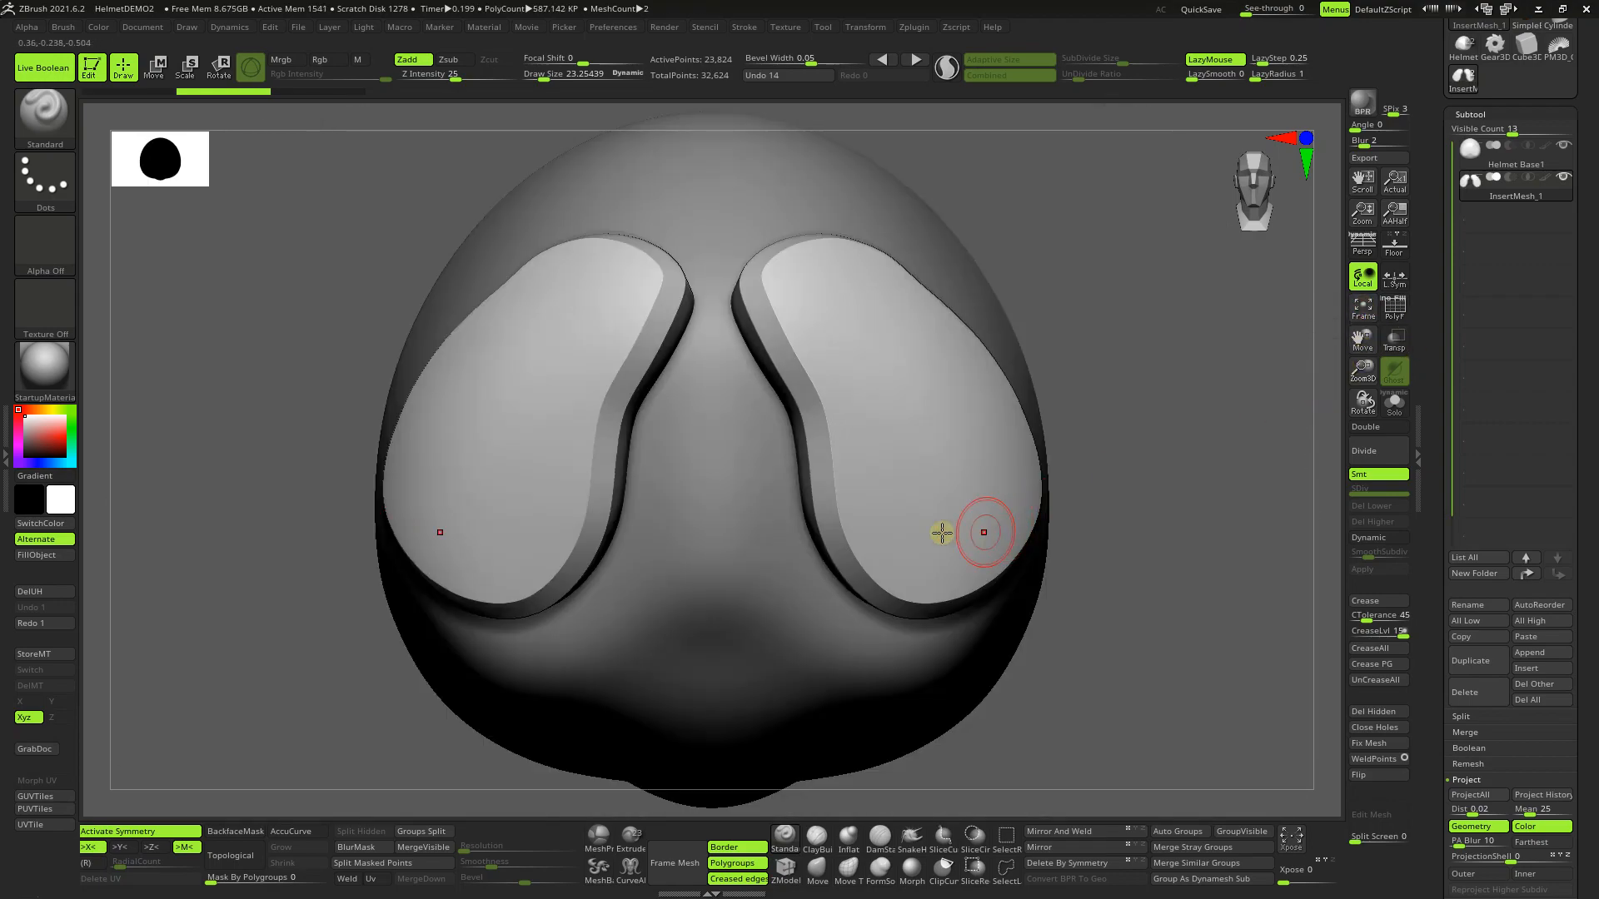
{"action": "key", "text": "ctrl"}
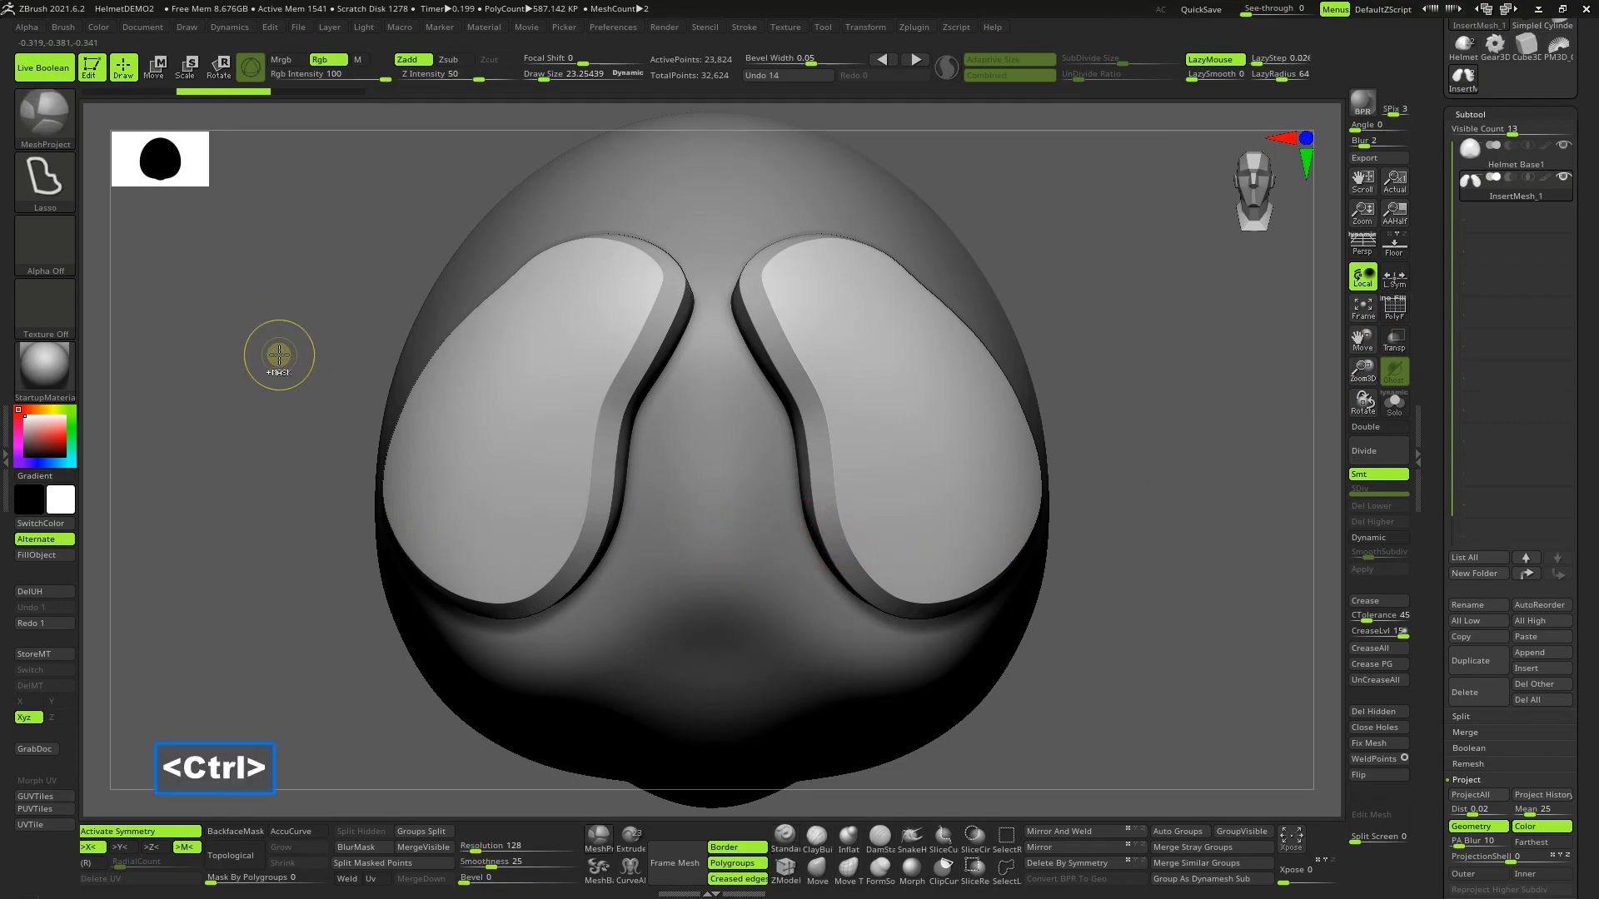
Step: Draw a mirrored pair of rectangular MeshProject panels between the large ones using the Rect stroke, and examine their corners close up
{"action": "left_click", "coordinate": [45, 185]}
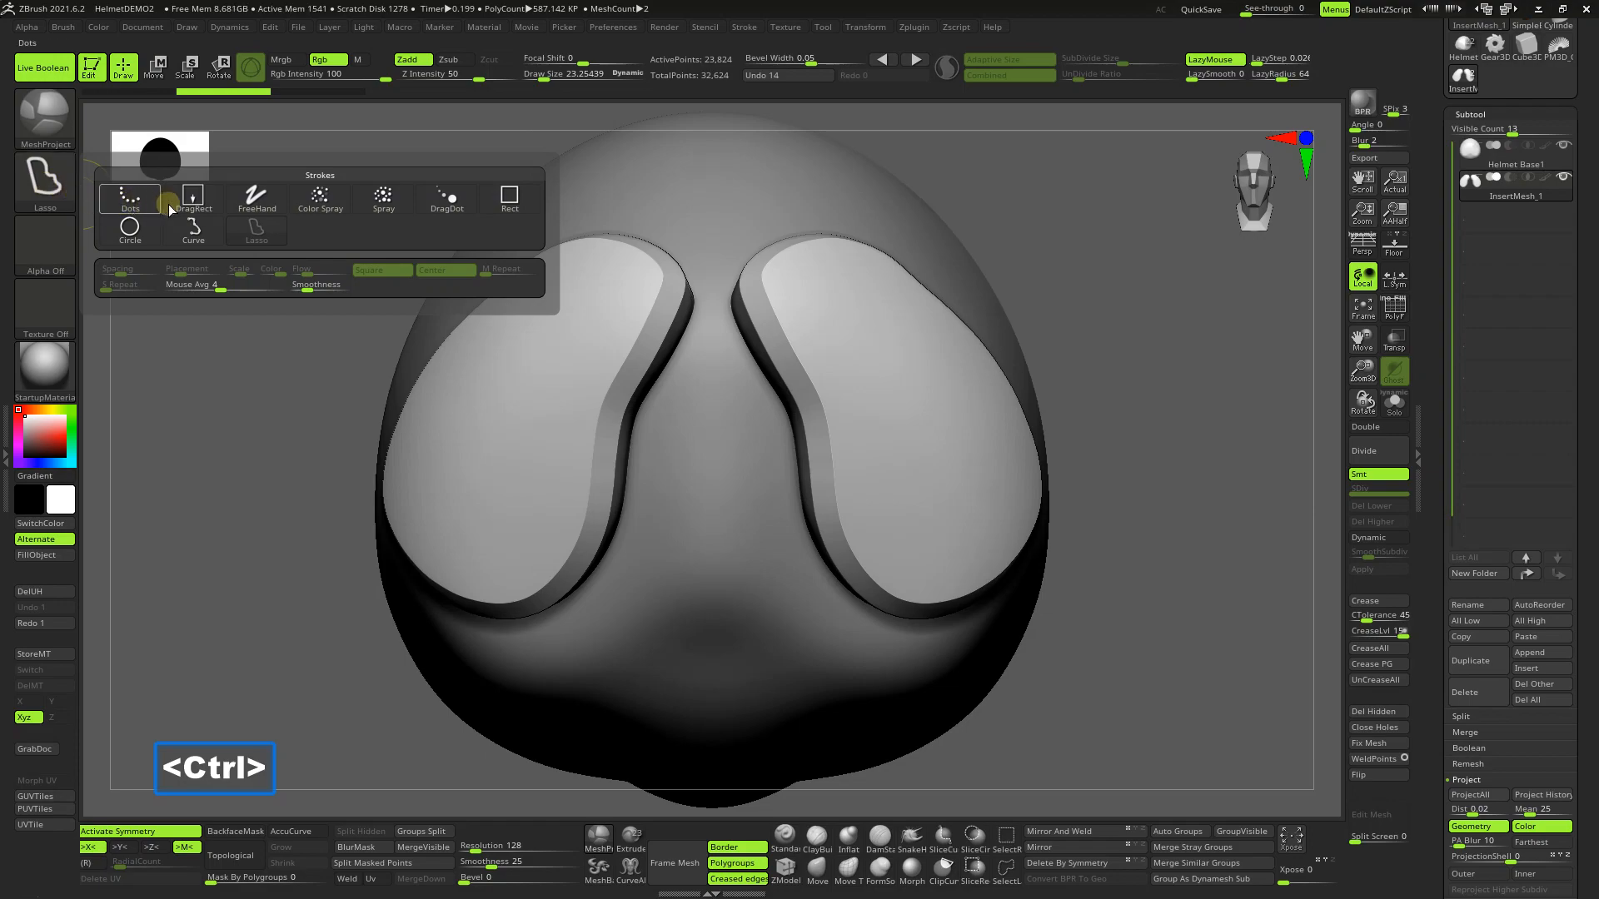
{"action": "left_click", "coordinate": [508, 205]}
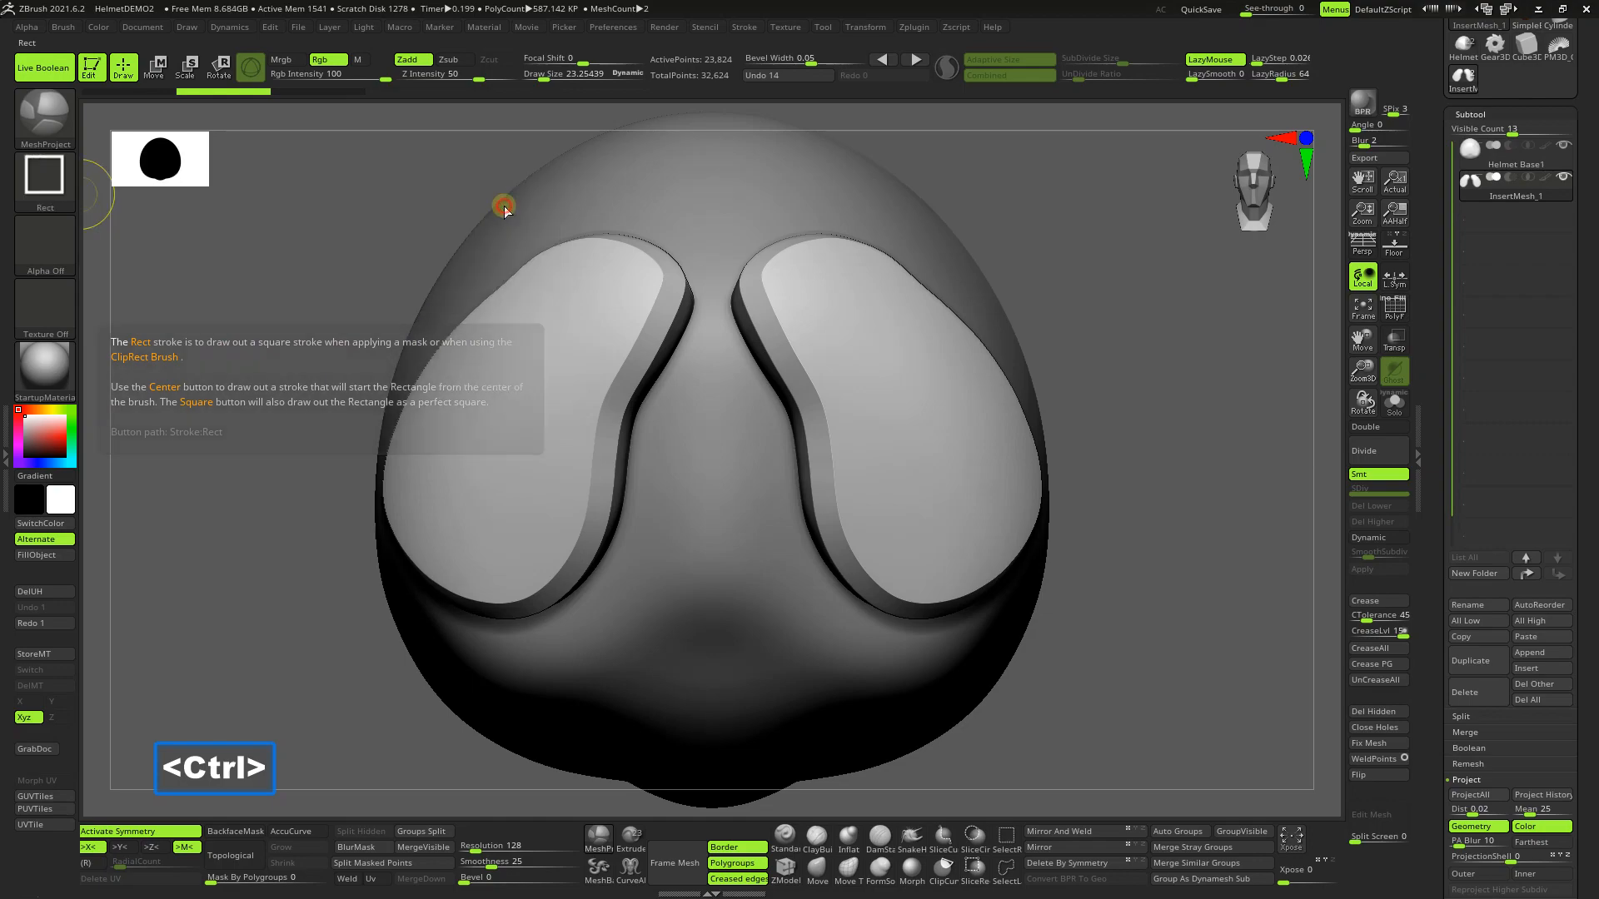
{"action": "left_click_drag", "start_coordinate": [674, 494], "coordinate": [610, 609], "text": "ctrl"}
{"action": "key", "text": "space"}
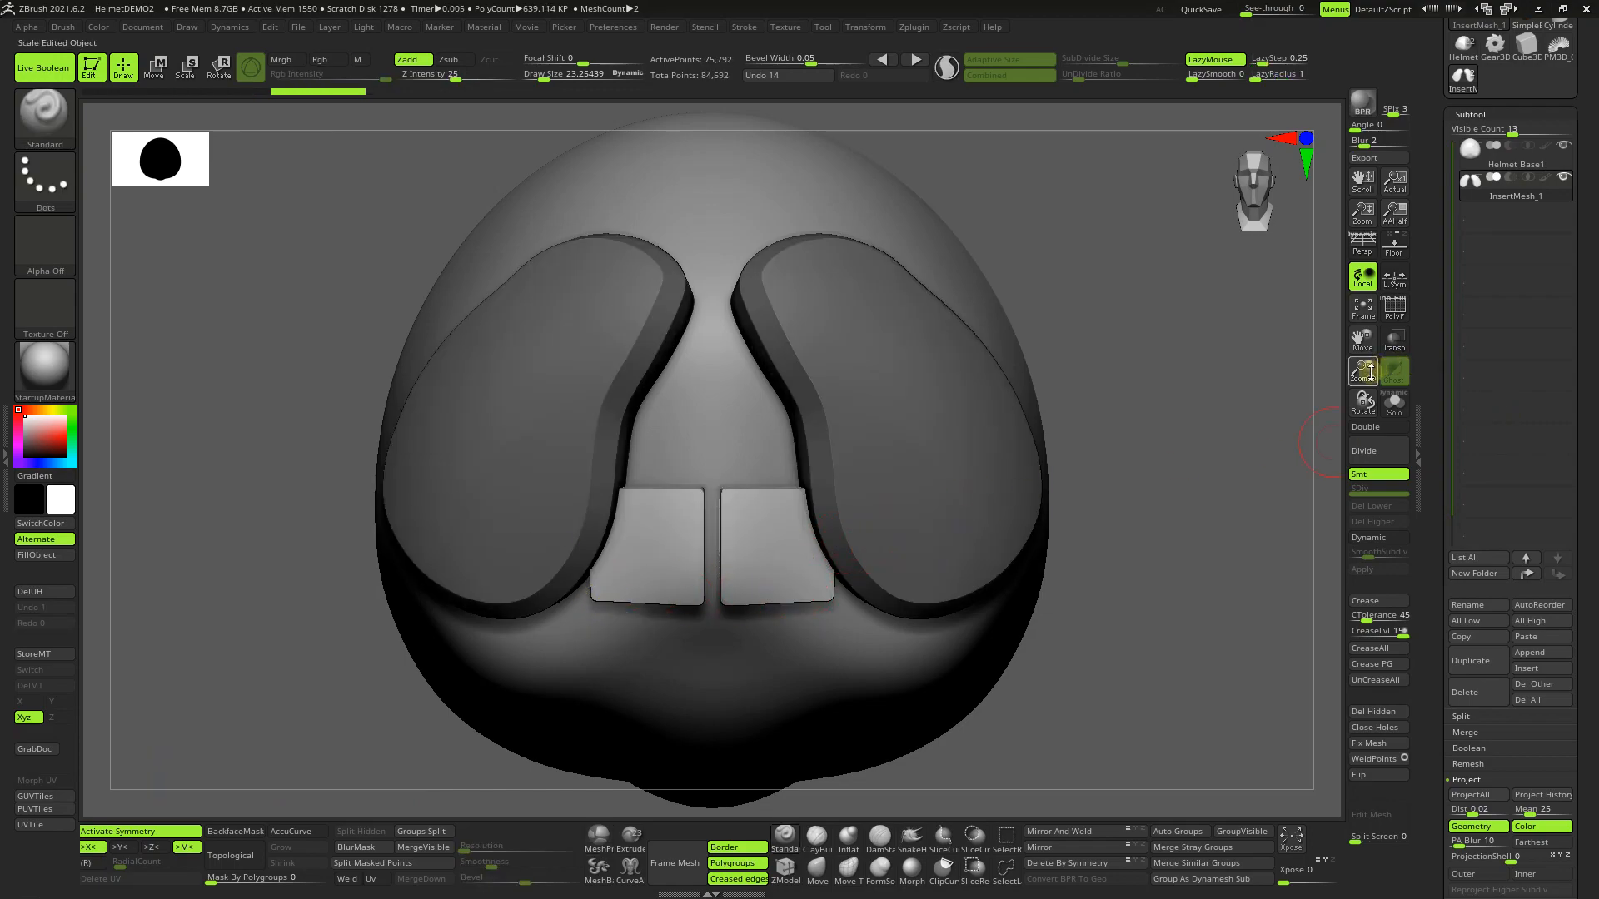
{"action": "left_click_drag", "start_coordinate": [1363, 370], "coordinate": [1320, 557]}
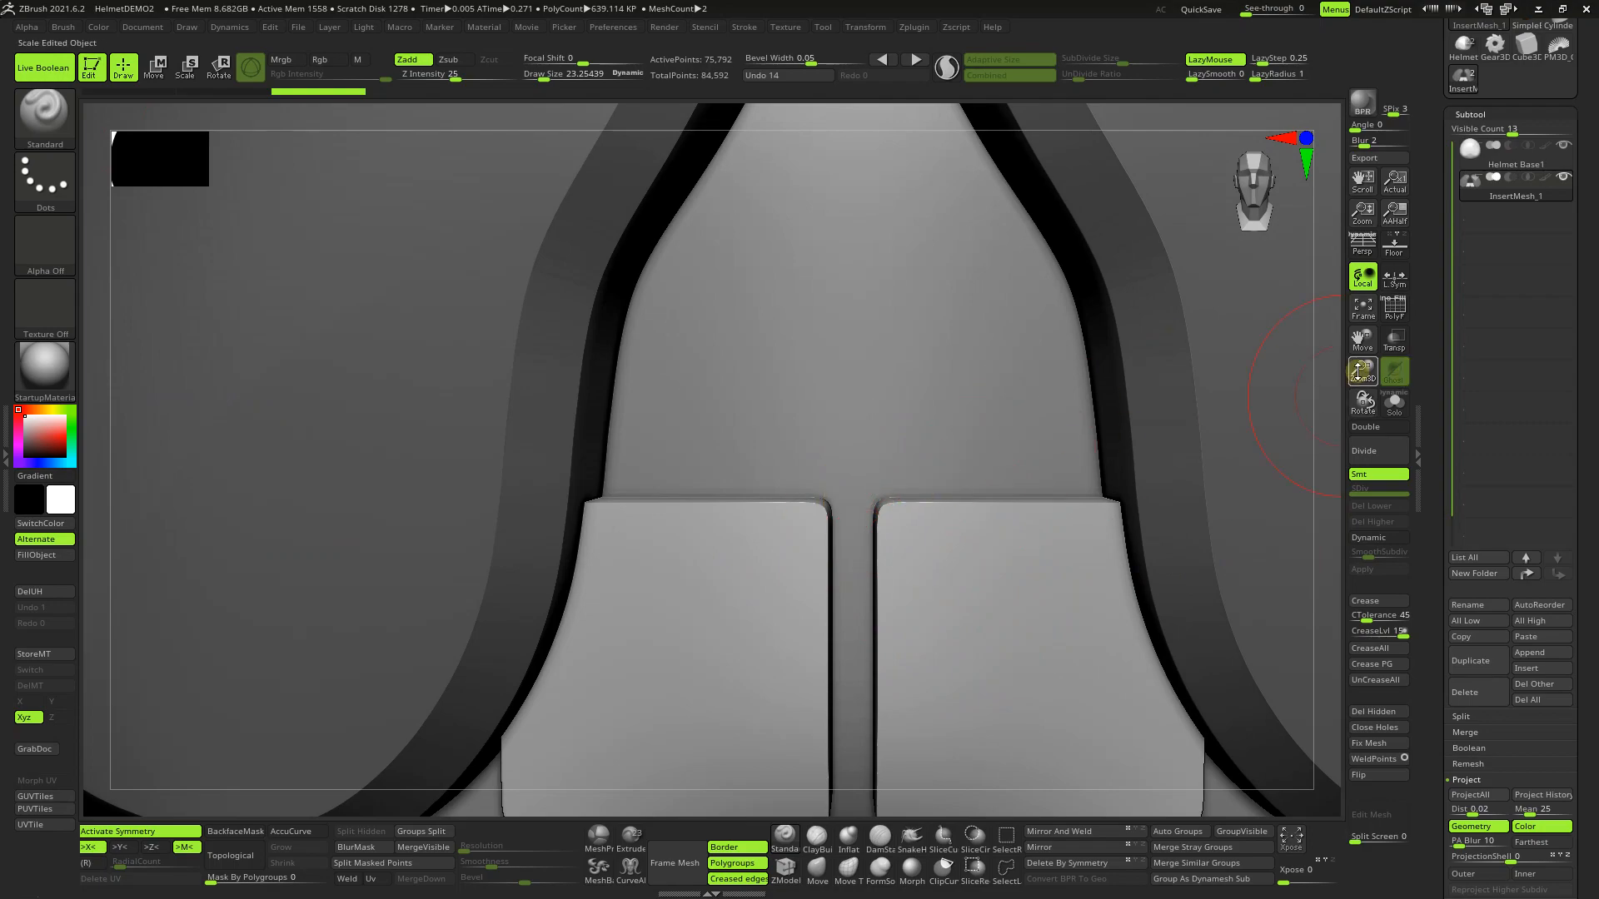
{"action": "left_click_drag", "start_coordinate": [1363, 366], "coordinate": [1367, 417]}
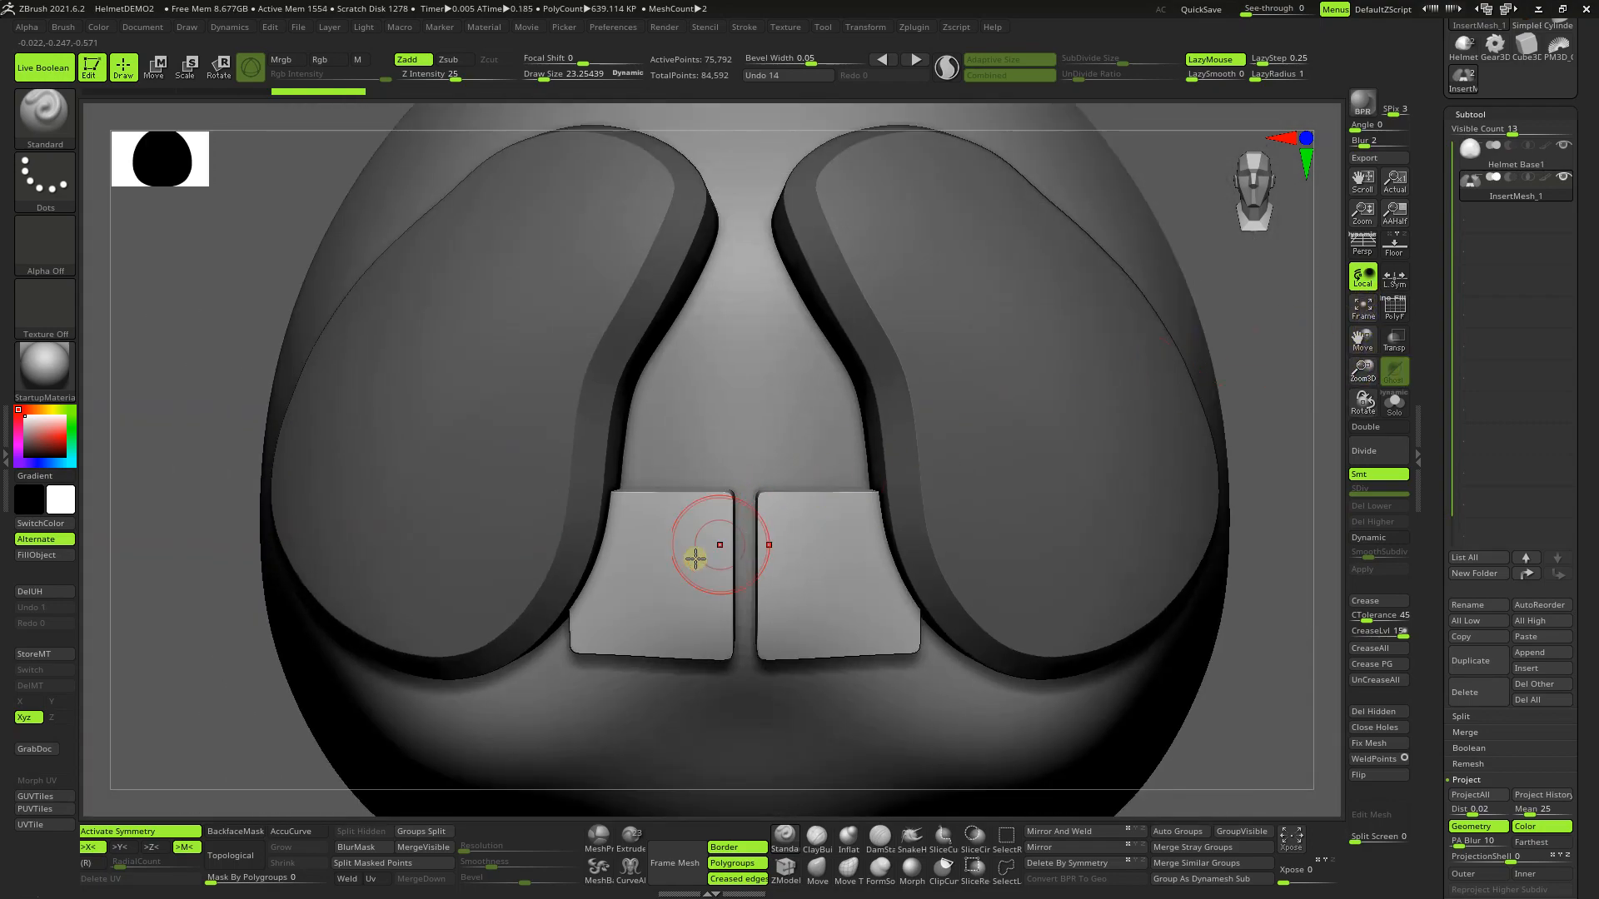
Step: Set the MeshProject Smoothness to 0, draw a mirrored pair of small square panels above the rectangular ones, and examine their edges
{"action": "key", "text": "ctrl"}
{"action": "mouse_move", "coordinate": [487, 865]}
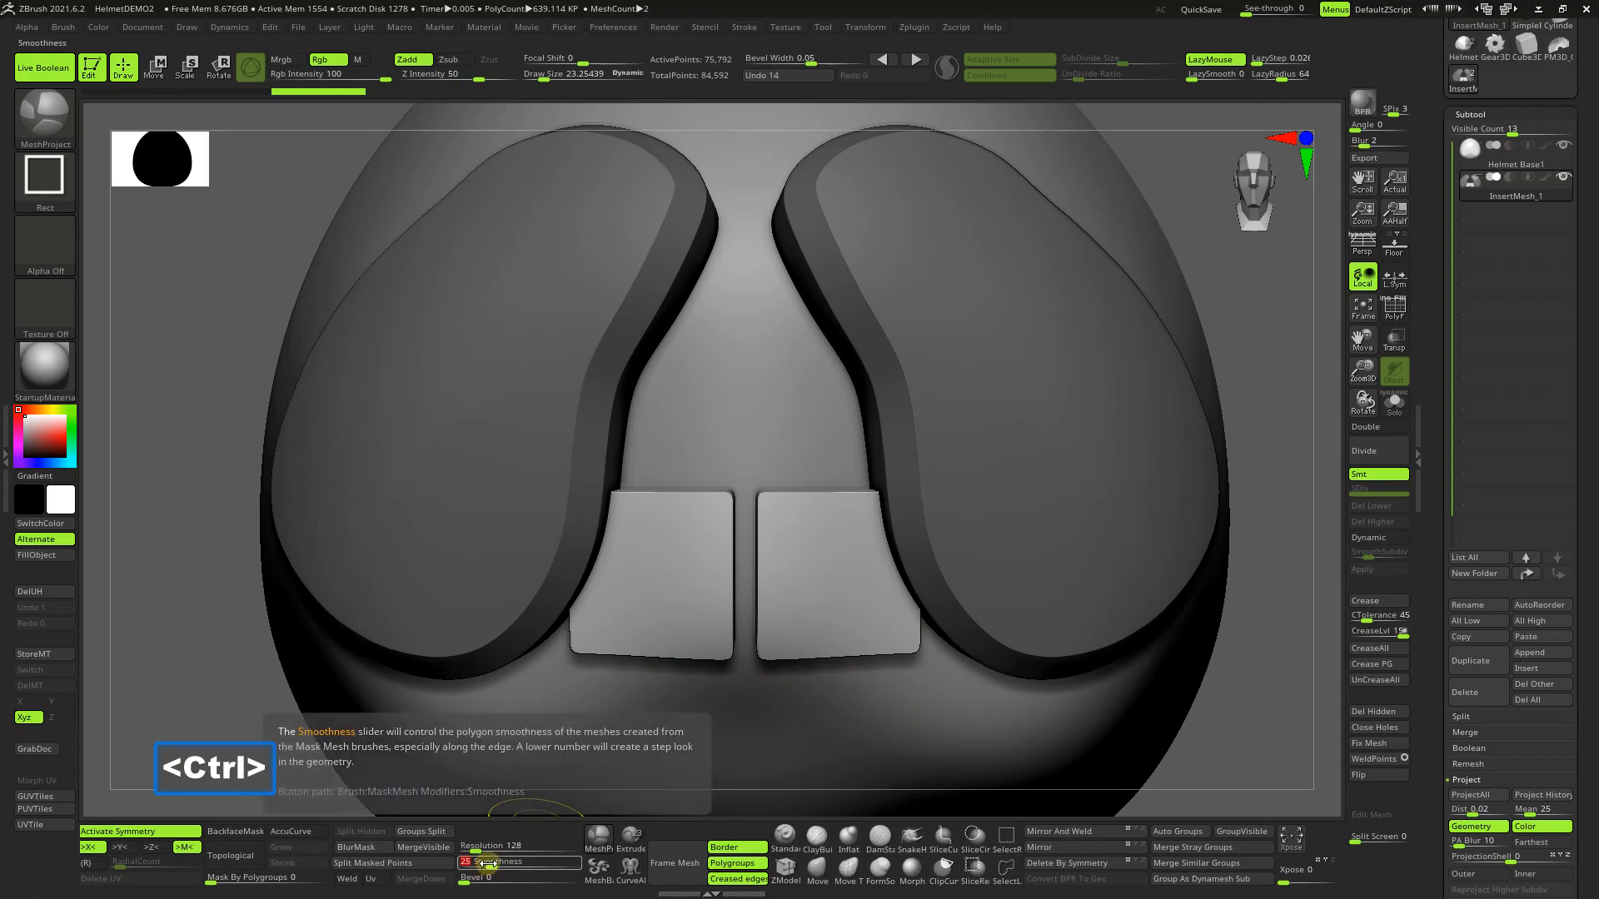
{"action": "type", "text": "0"}
{"action": "key", "text": "Return"}
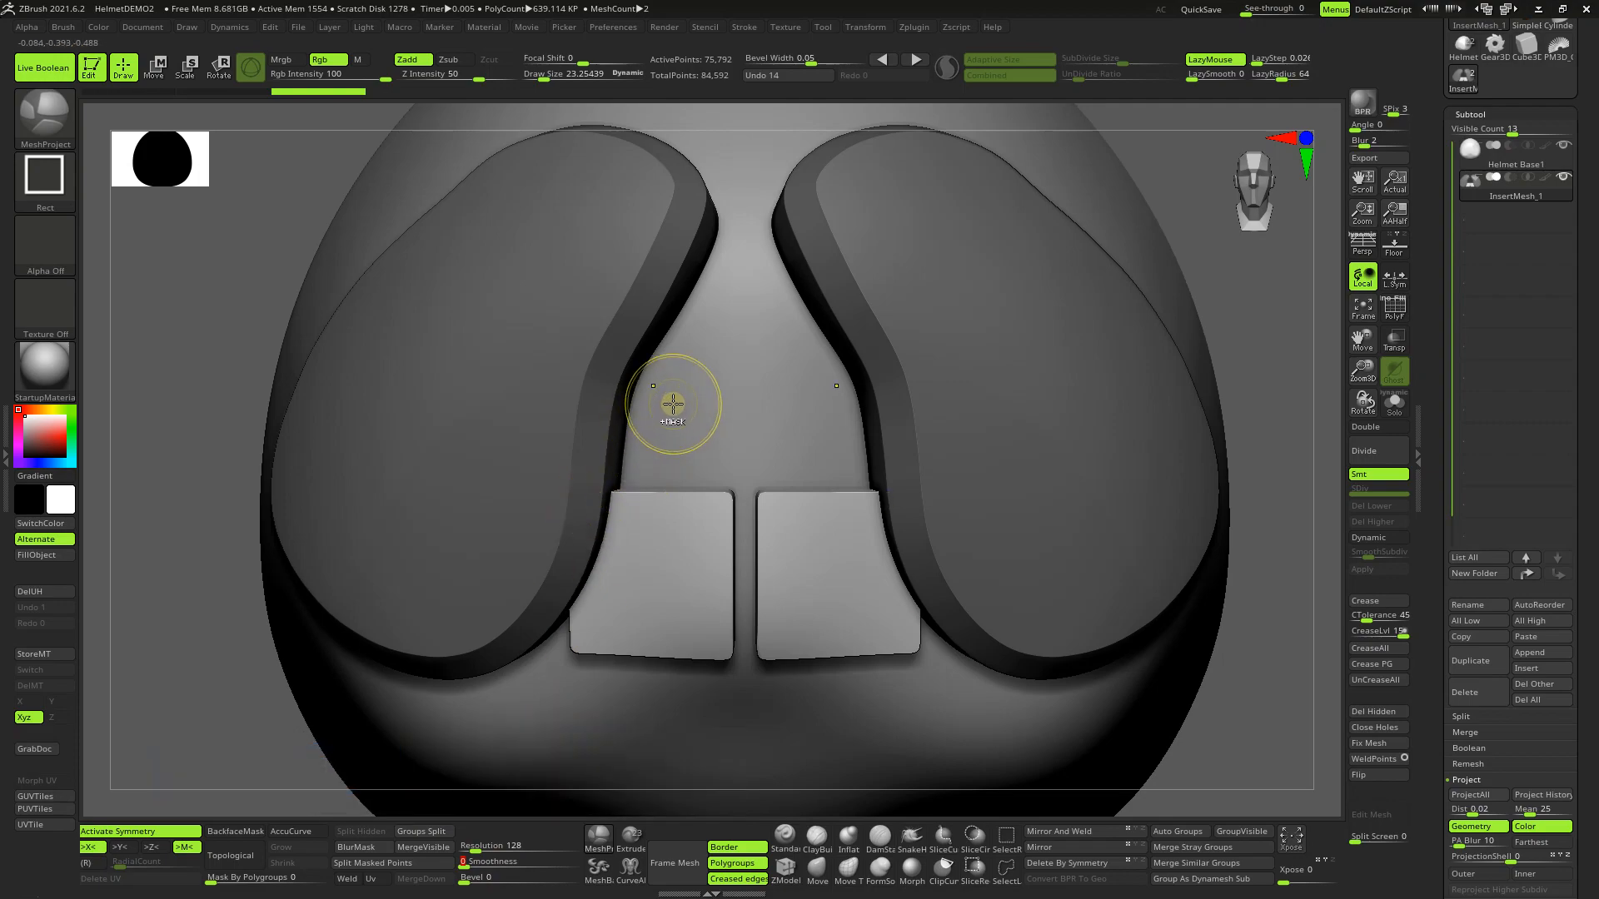
{"action": "left_click_drag", "start_coordinate": [681, 401], "coordinate": [669, 488]}
{"action": "key", "text": "ctrl+space"}
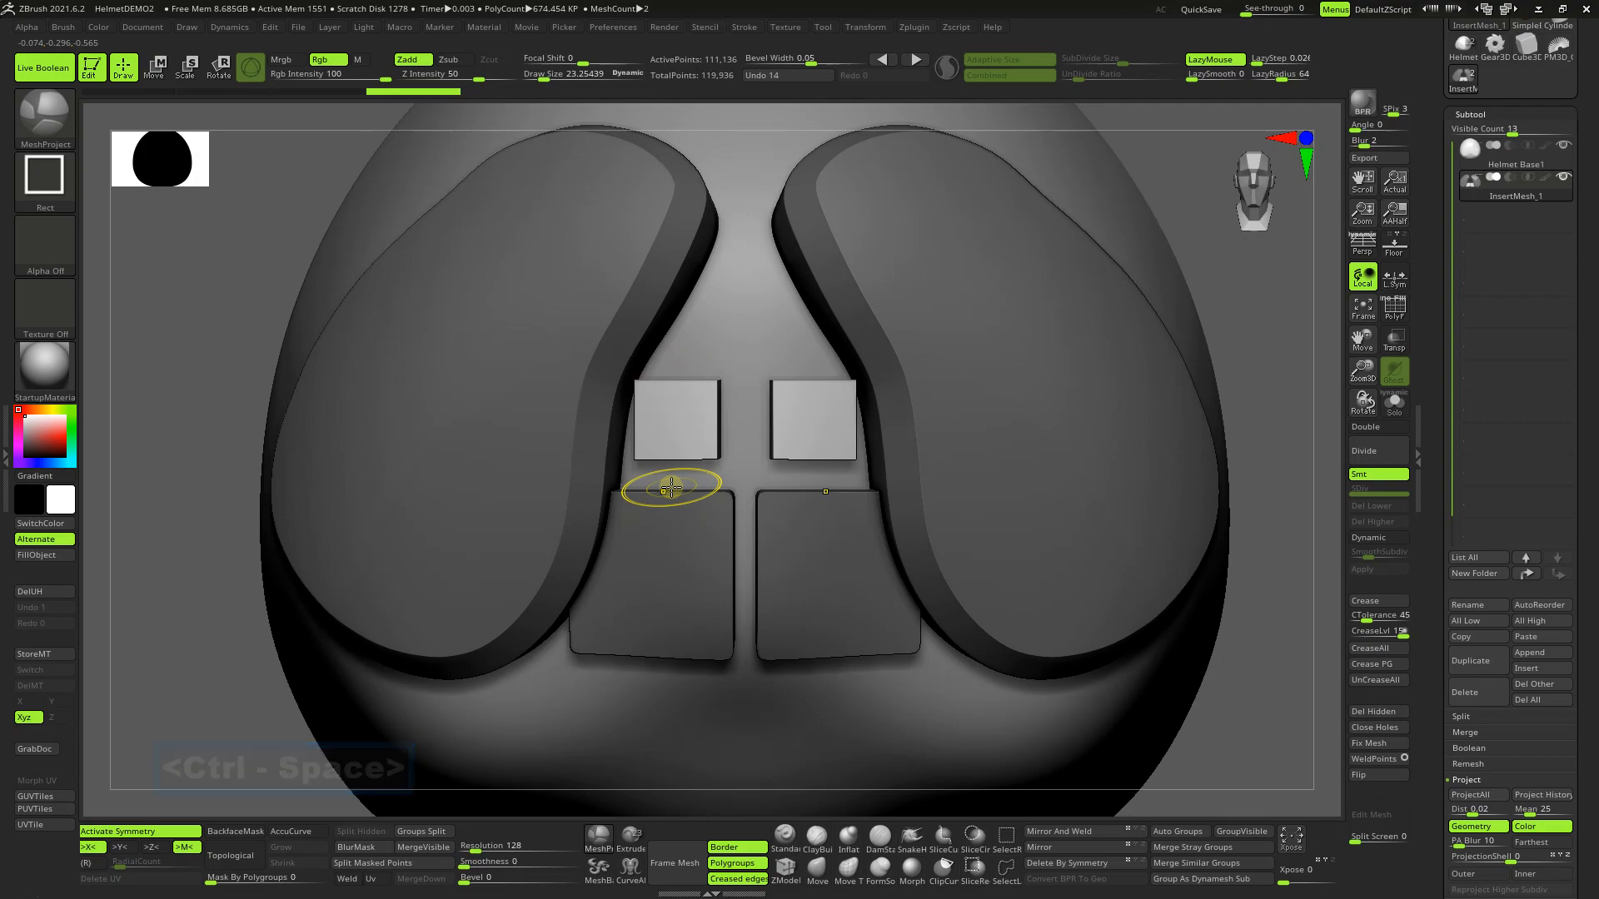
{"action": "left_click_drag", "start_coordinate": [1356, 368], "coordinate": [1292, 596]}
{"action": "mouse_move", "coordinate": [1039, 400]}
{"action": "right_mouse_down"}
{"action": "mouse_move", "coordinate": [1067, 425]}
{"action": "mouse_move", "coordinate": [1033, 415]}
{"action": "right_mouse_up"}
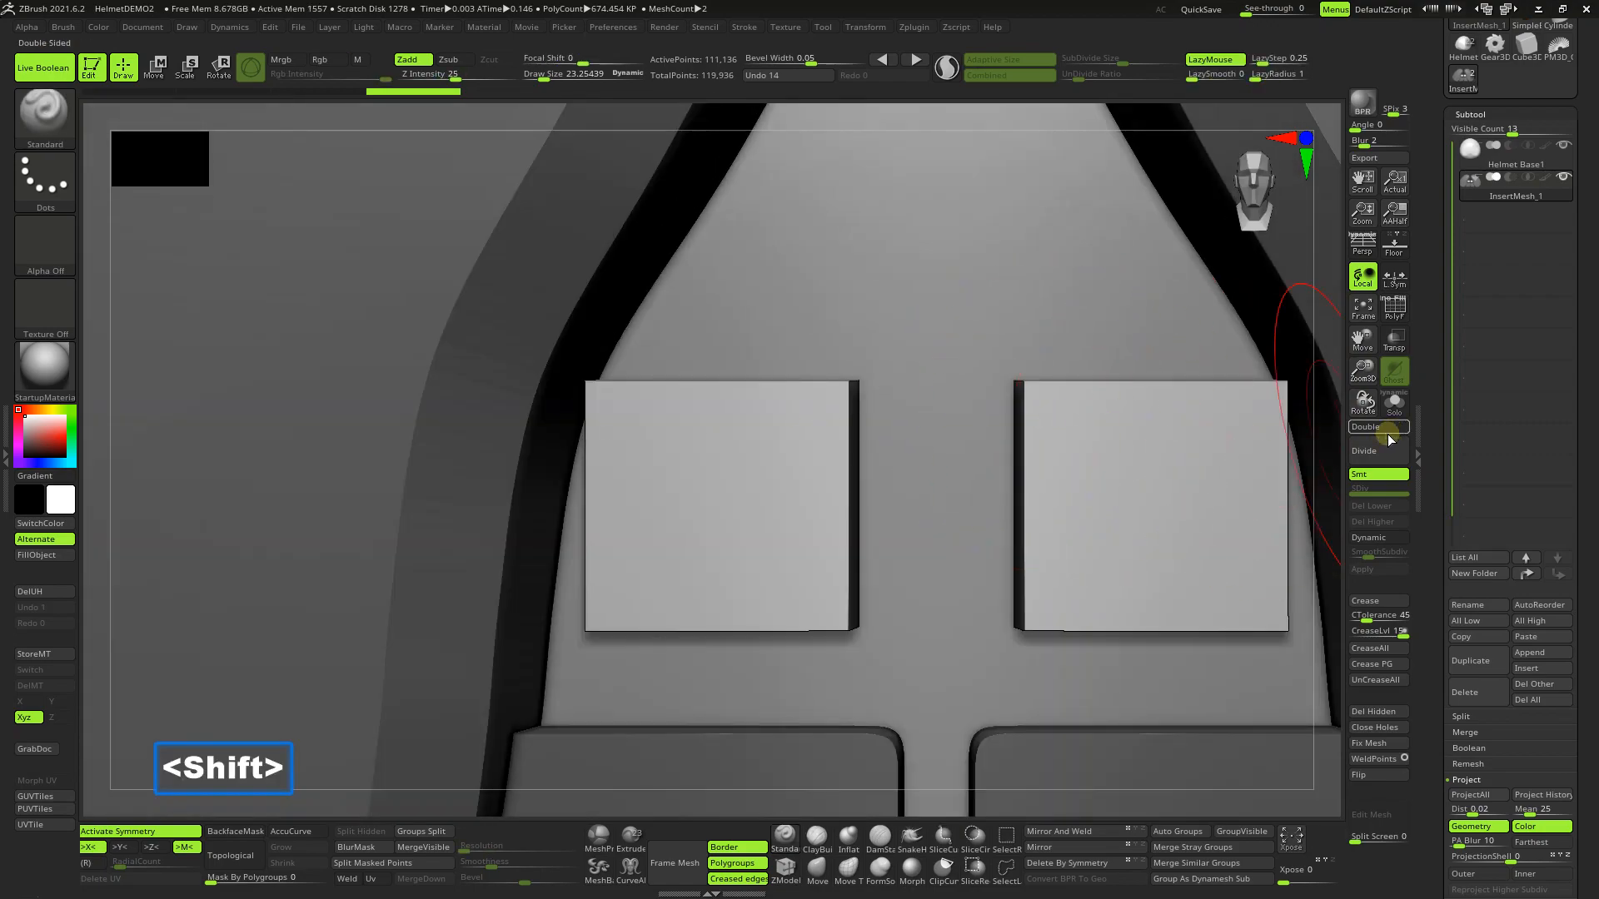
{"action": "left_click_drag", "start_coordinate": [1363, 371], "coordinate": [1371, 275]}
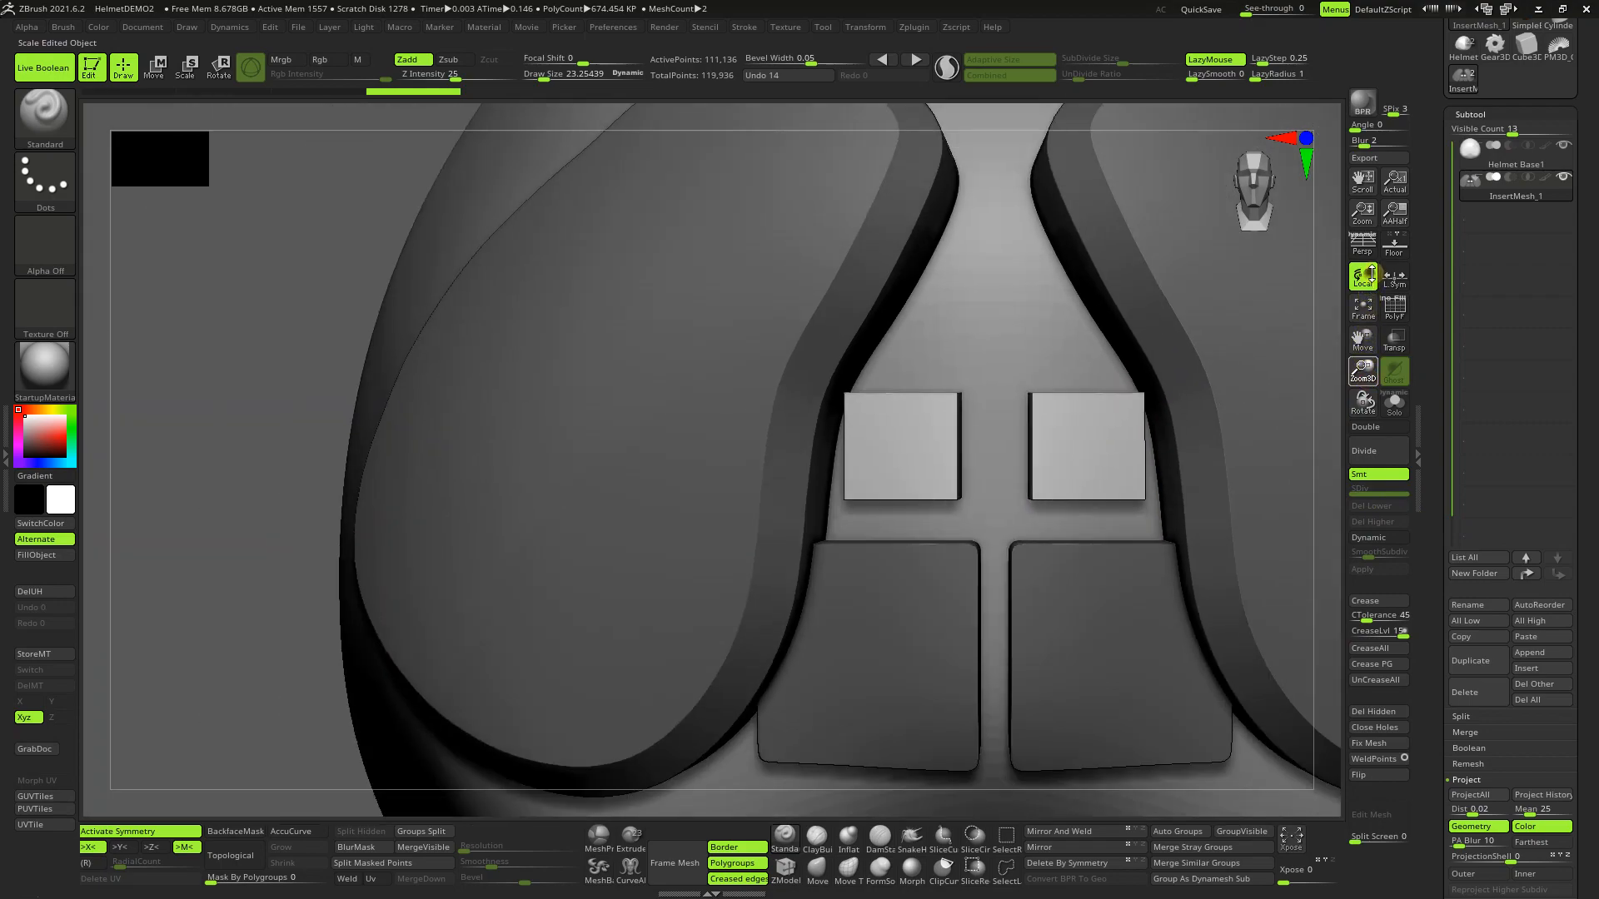
Step: Undo the square and rectangular panels and delete the InsertMesh_1 subtool, leaving only the helmet base
{"action": "left_click", "coordinate": [1363, 309]}
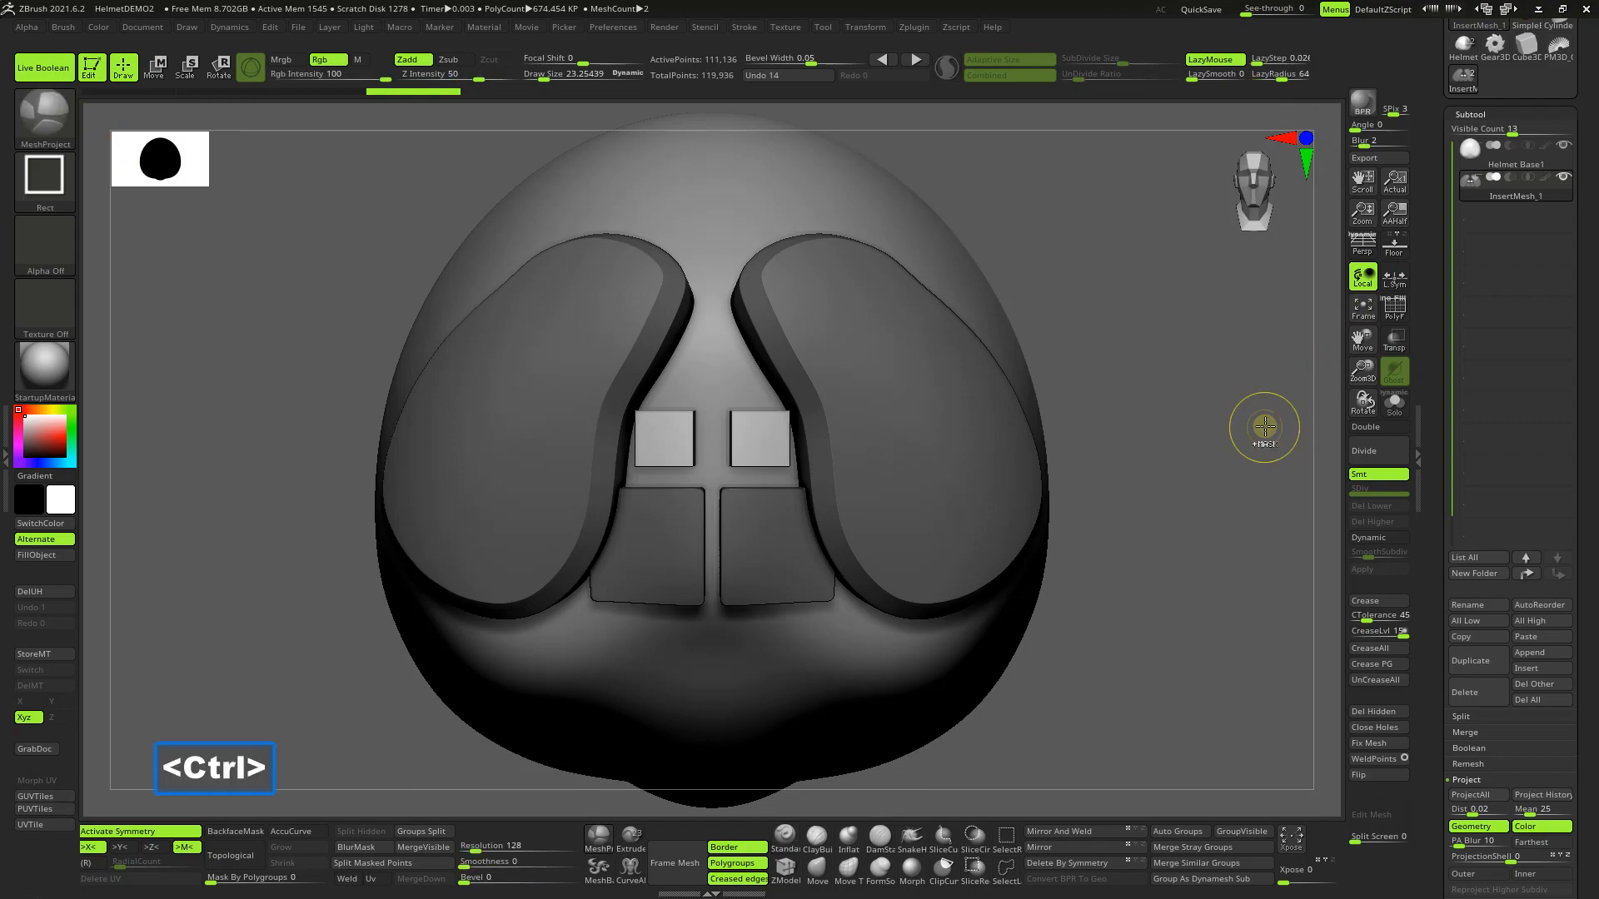
{"action": "key", "text": "ctrl+z"}
{"action": "key", "text": "ctrl+z"}
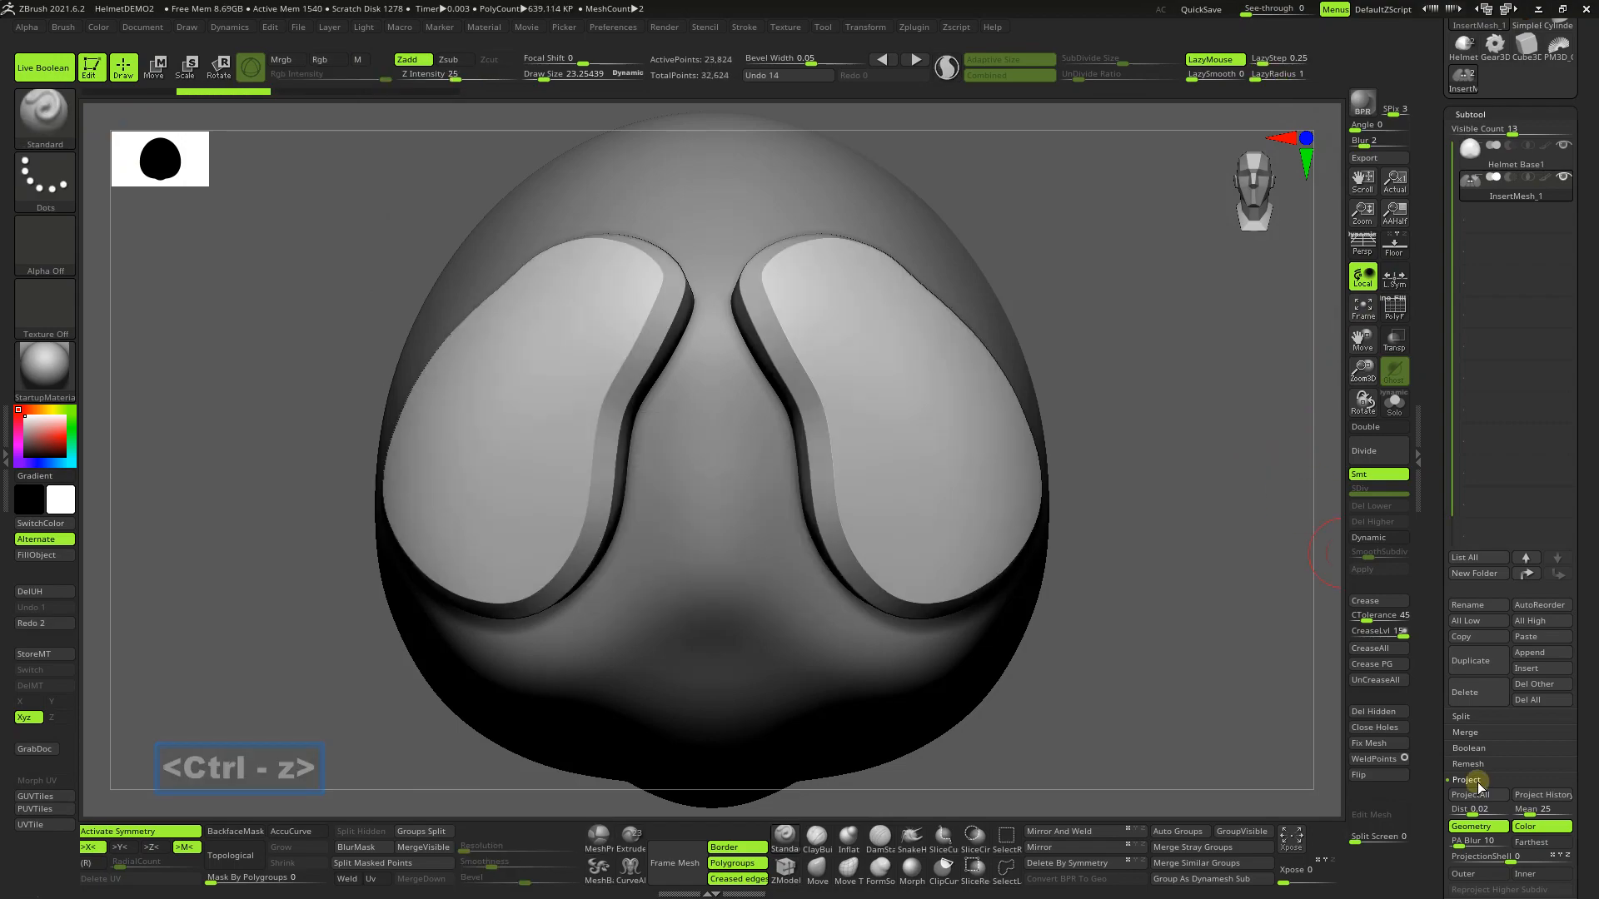
{"action": "left_click", "coordinate": [1474, 697]}
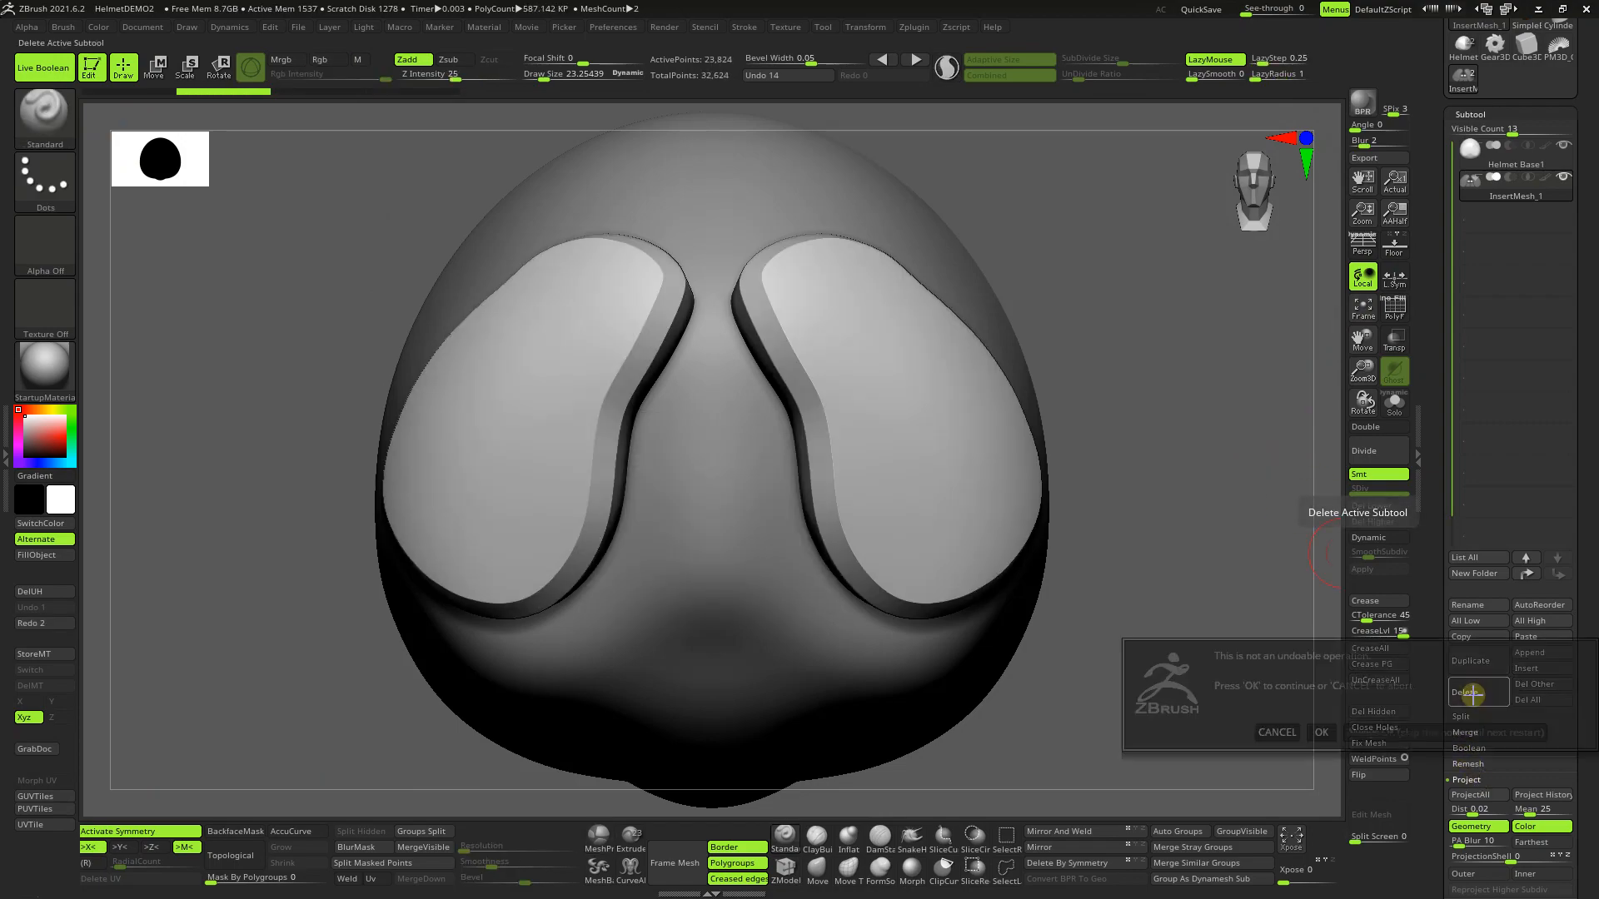
{"action": "left_click", "coordinate": [1416, 731]}
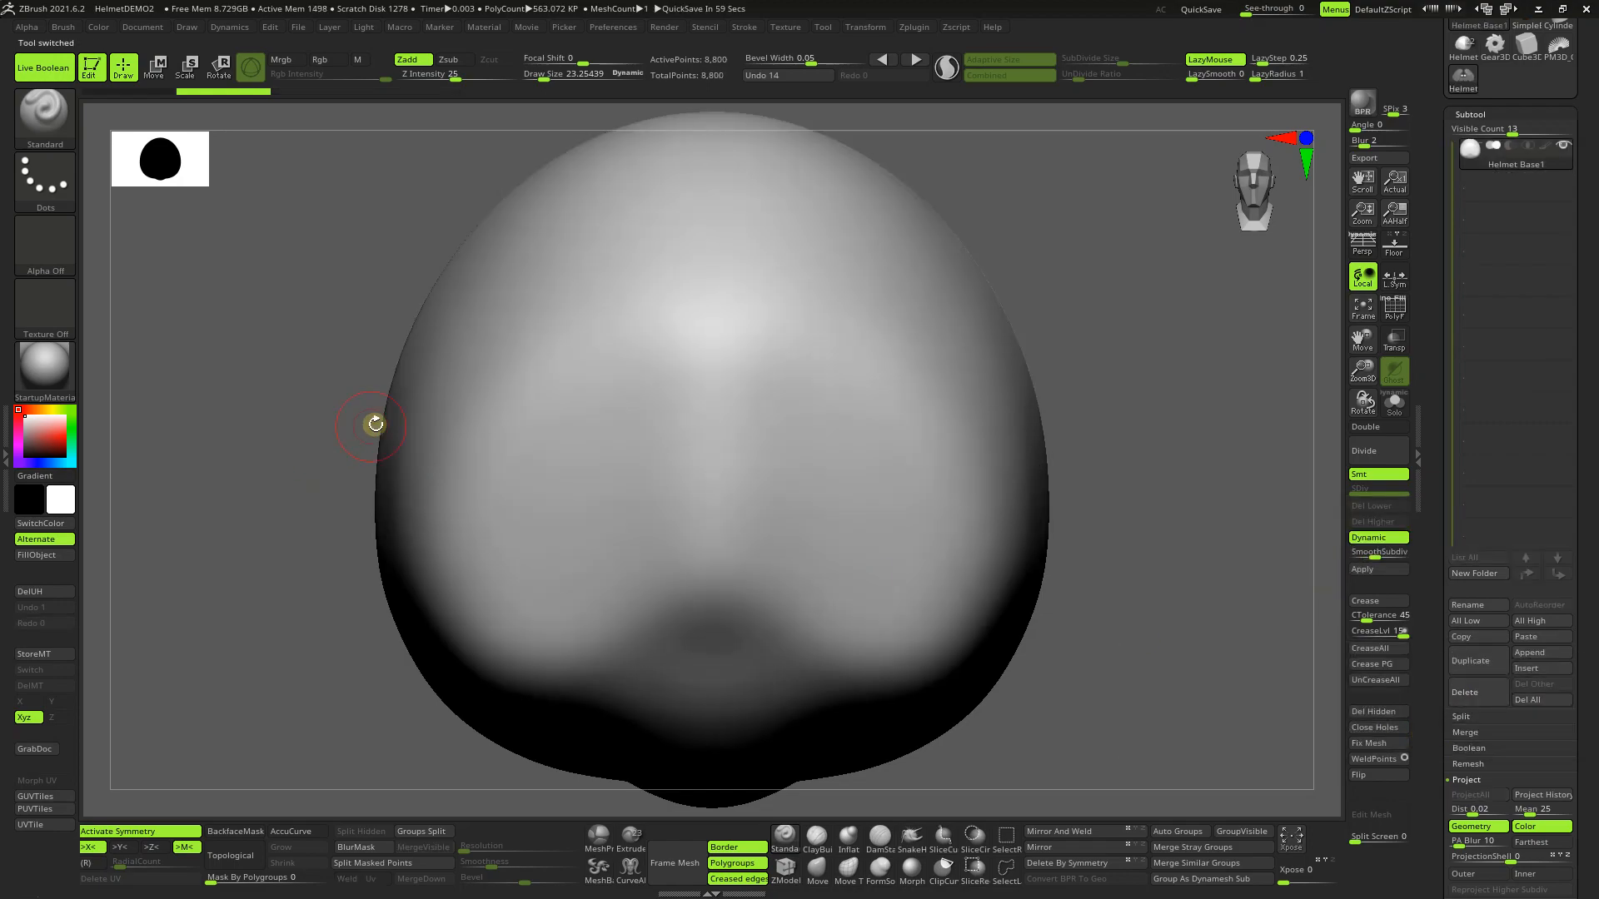
Step: Draw a mirrored pair of round MeshProject panels on the helmet using the Circle stroke, and examine their side edges
{"action": "key", "text": "ctrl"}
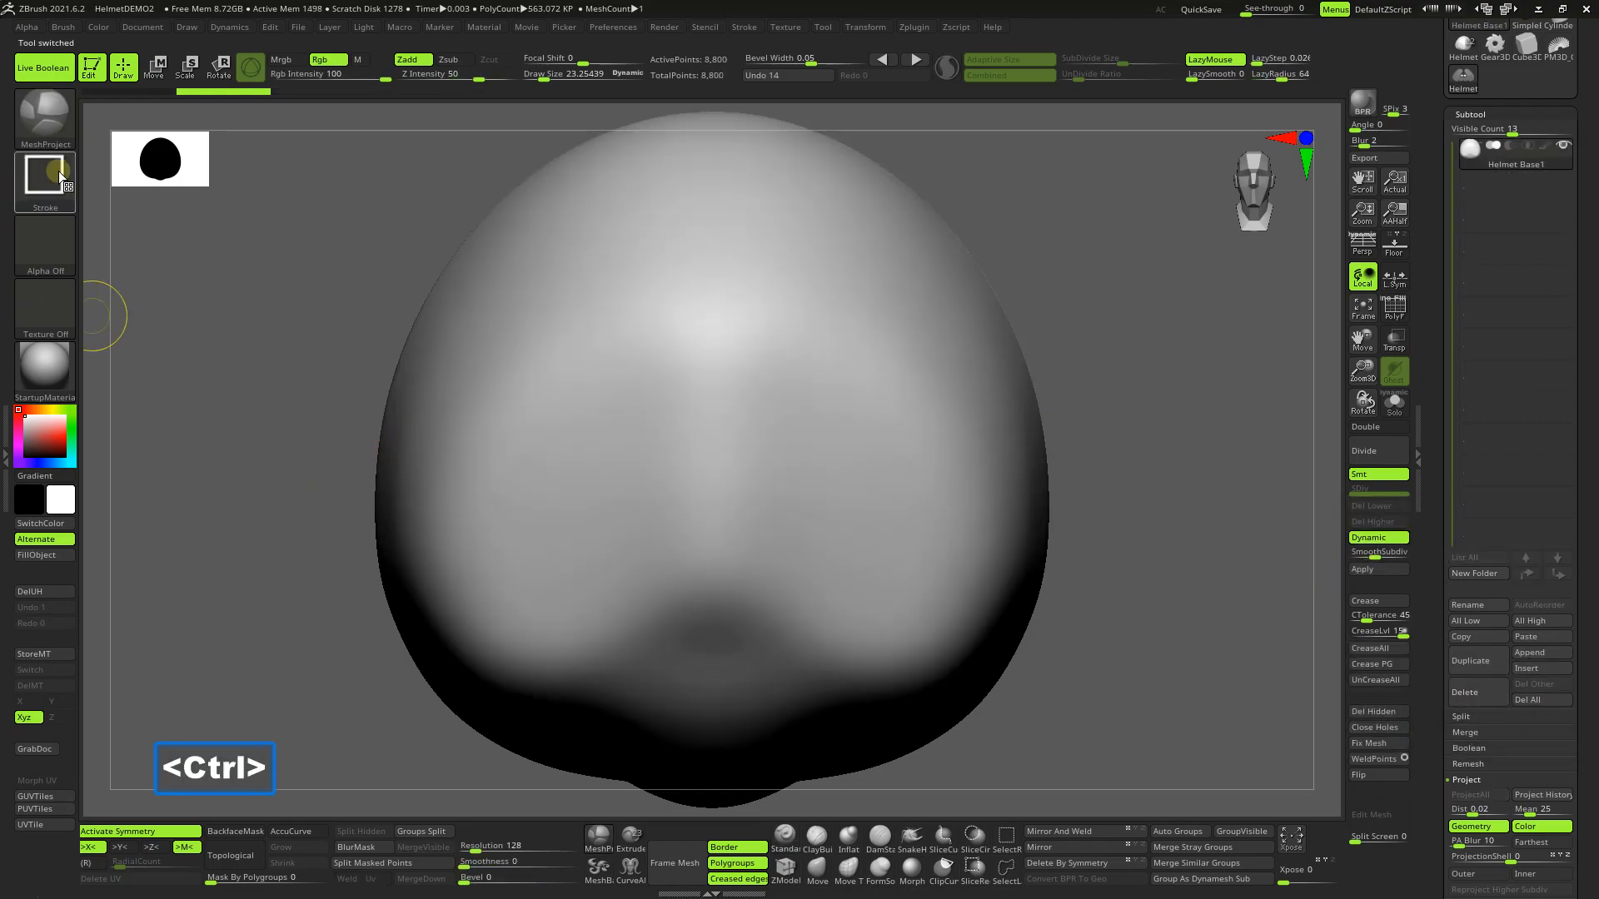
{"action": "left_click", "coordinate": [55, 171]}
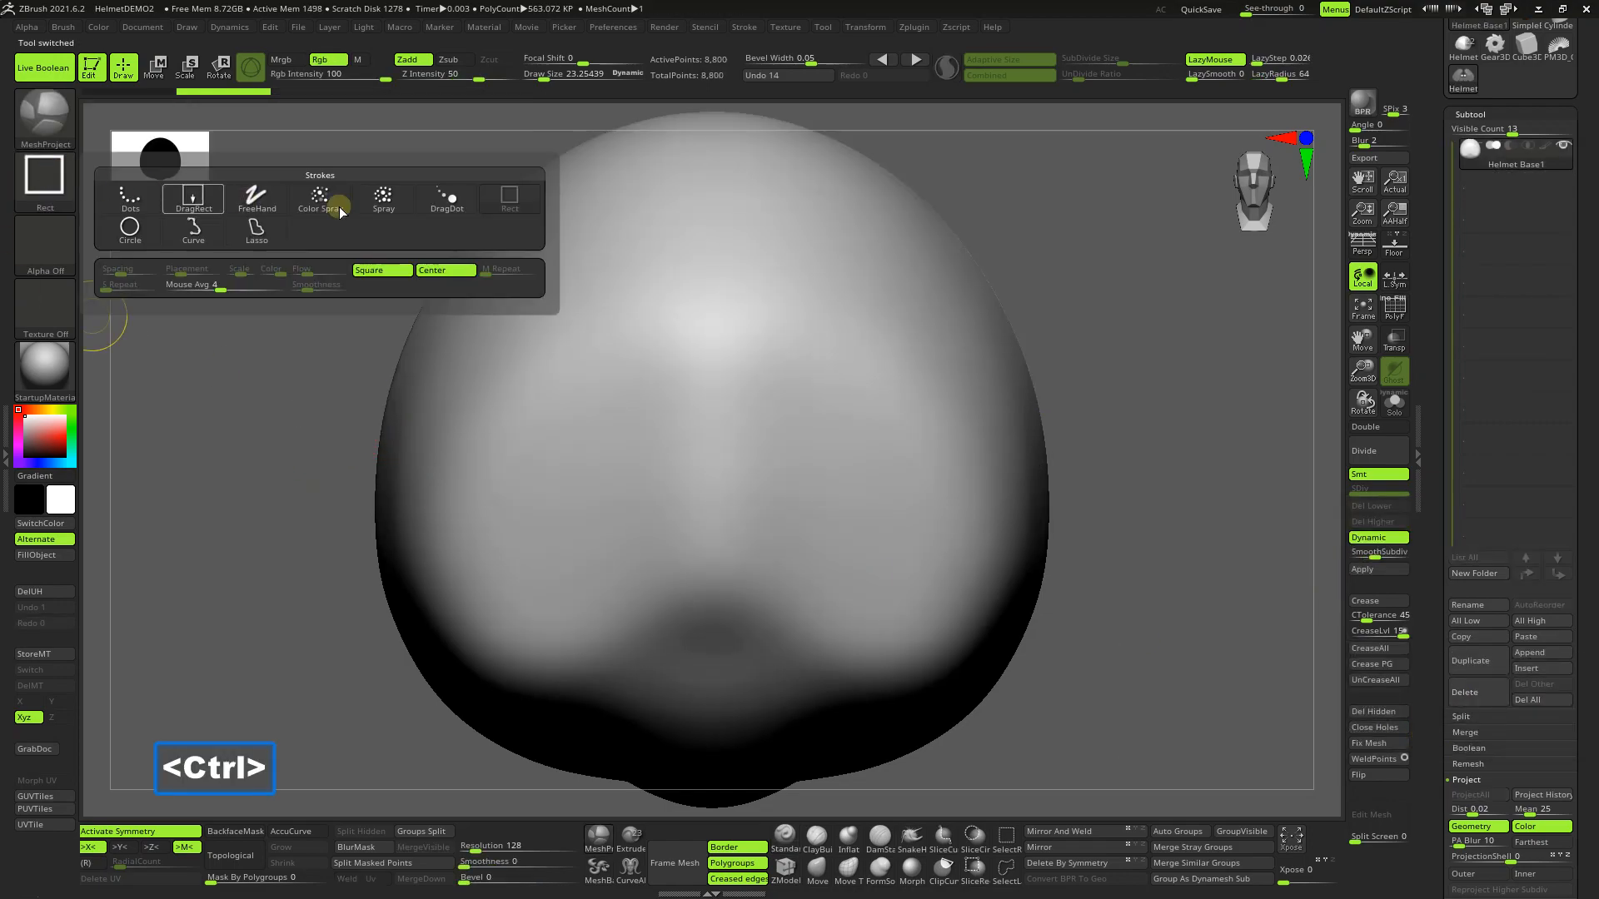
{"action": "left_click", "coordinate": [130, 230]}
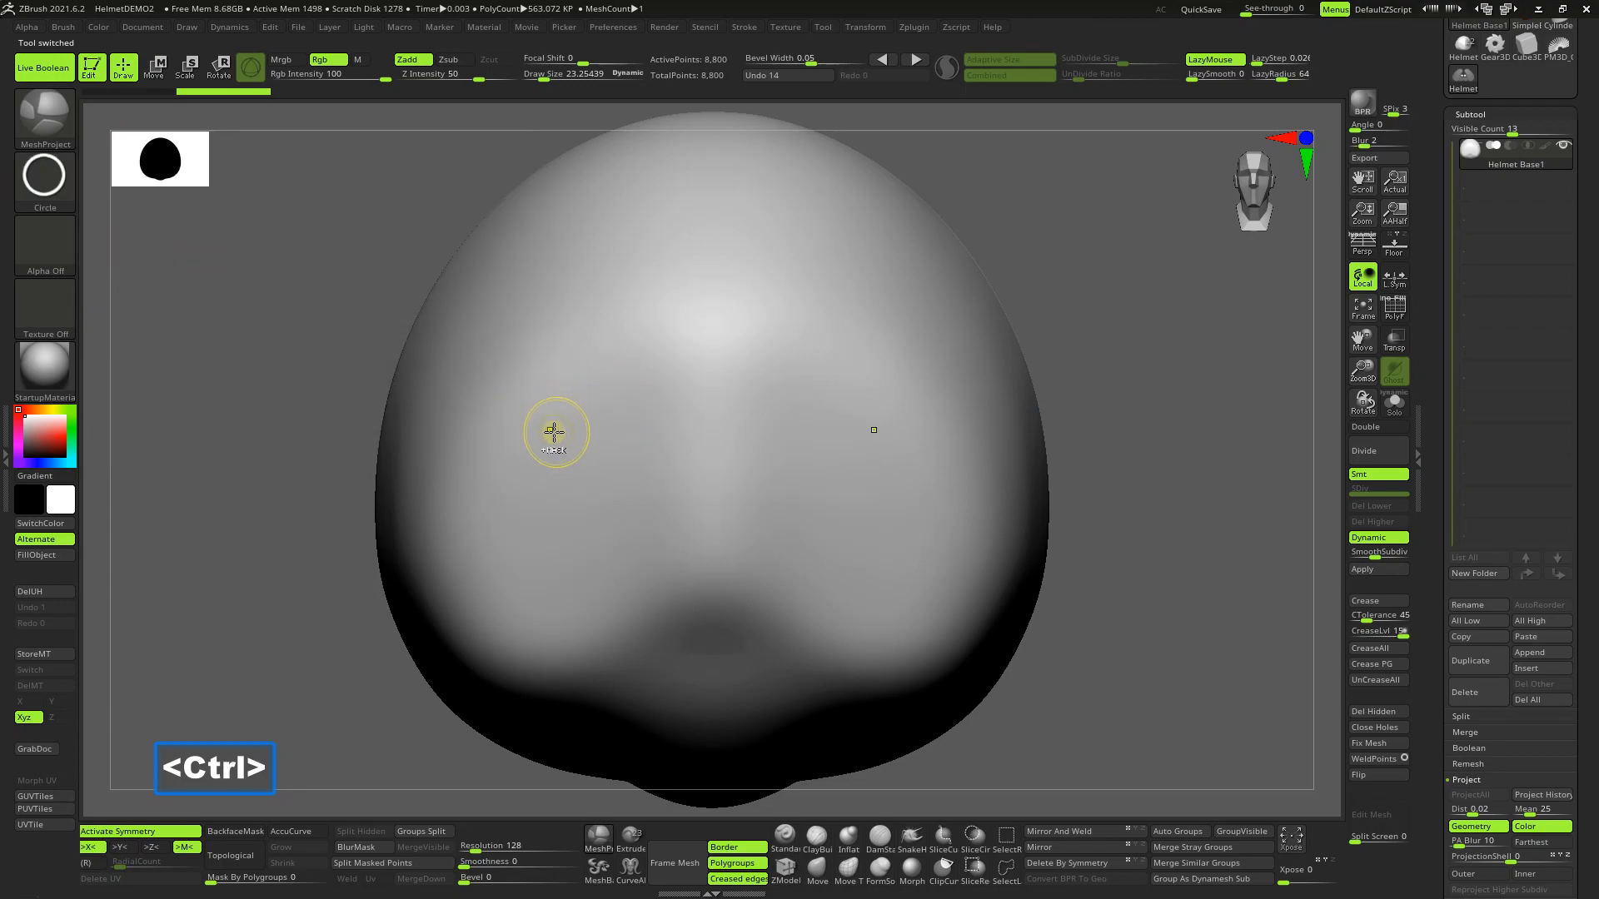
{"action": "left_click_drag", "start_coordinate": [539, 454], "coordinate": [503, 538], "text": "ctrl"}
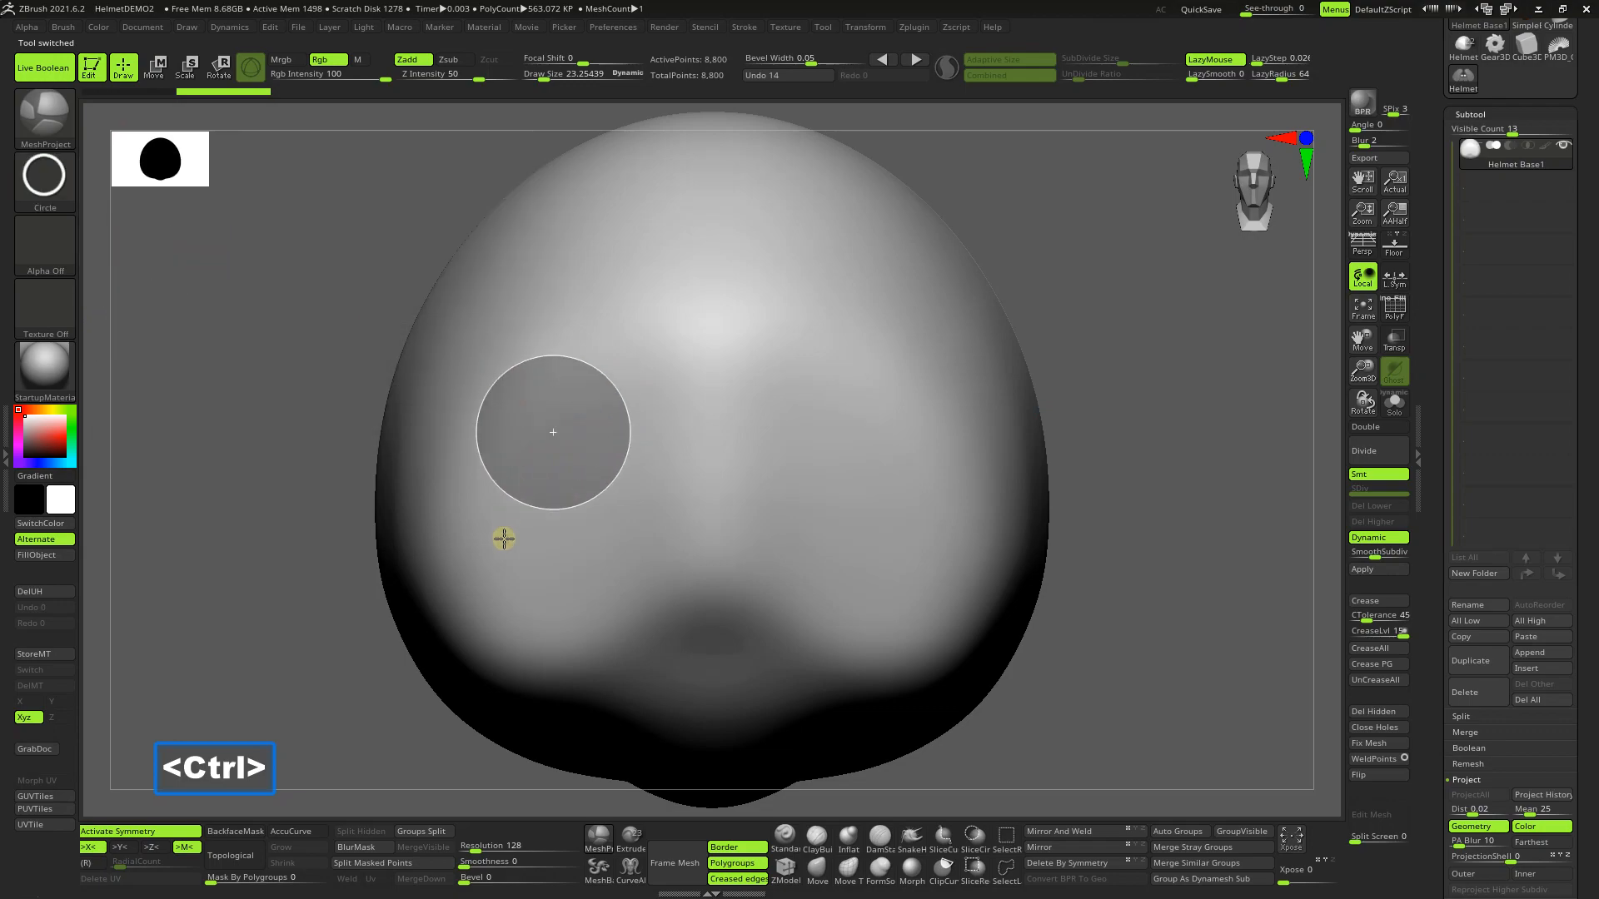
{"action": "key", "text": "ctrl+shift"}
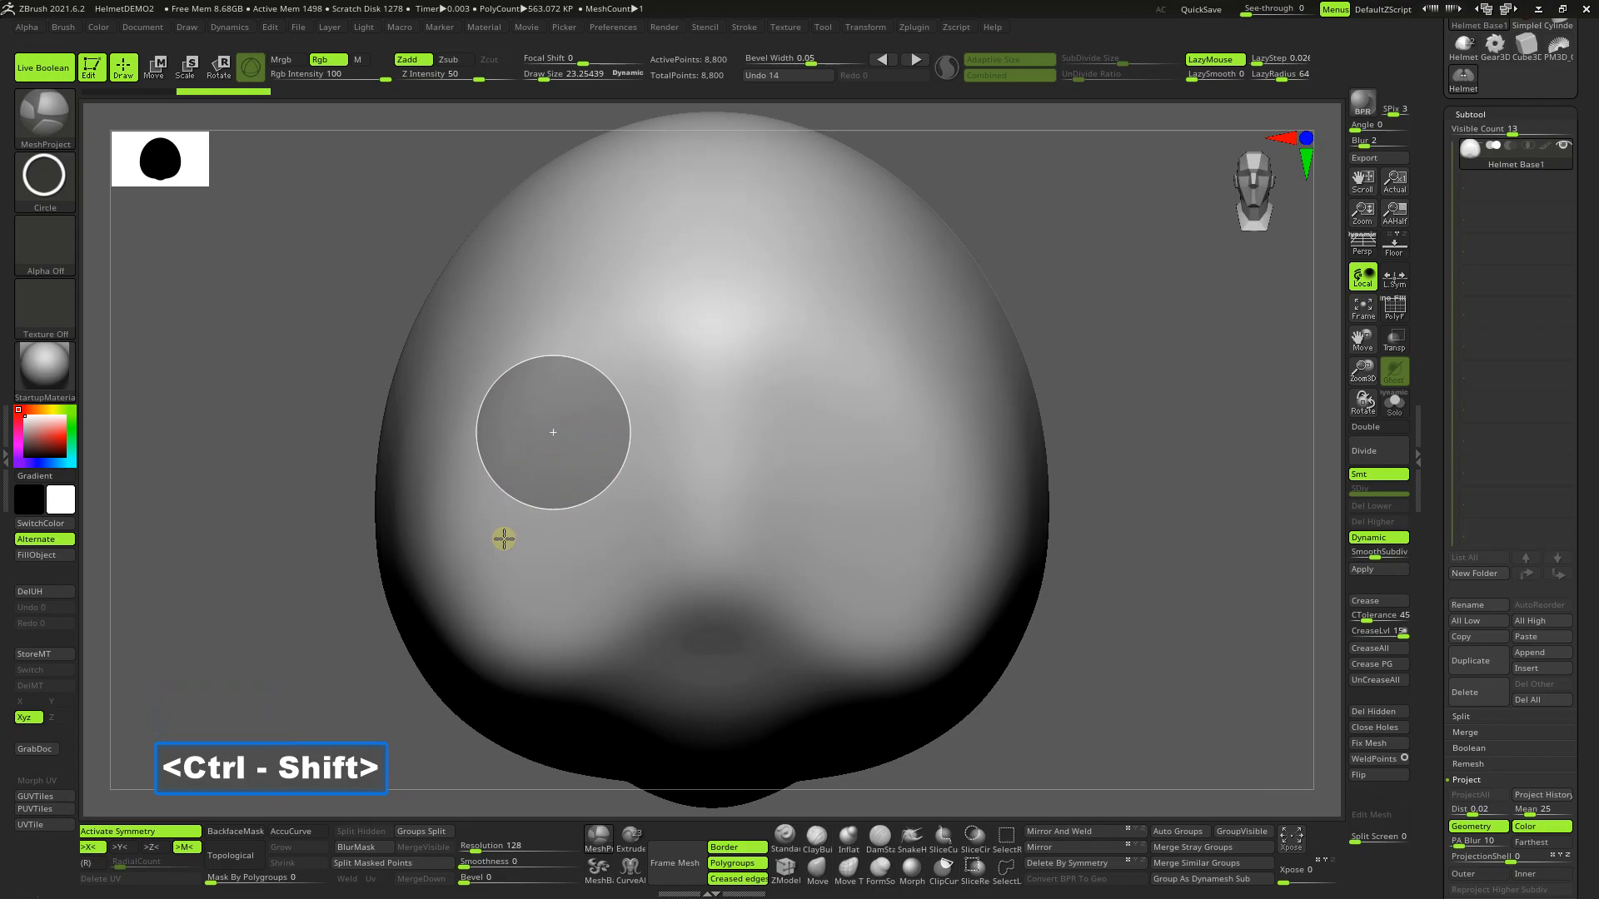
{"action": "left_click_drag", "start_coordinate": [504, 539], "coordinate": [503, 538], "text": "ctrl+shift"}
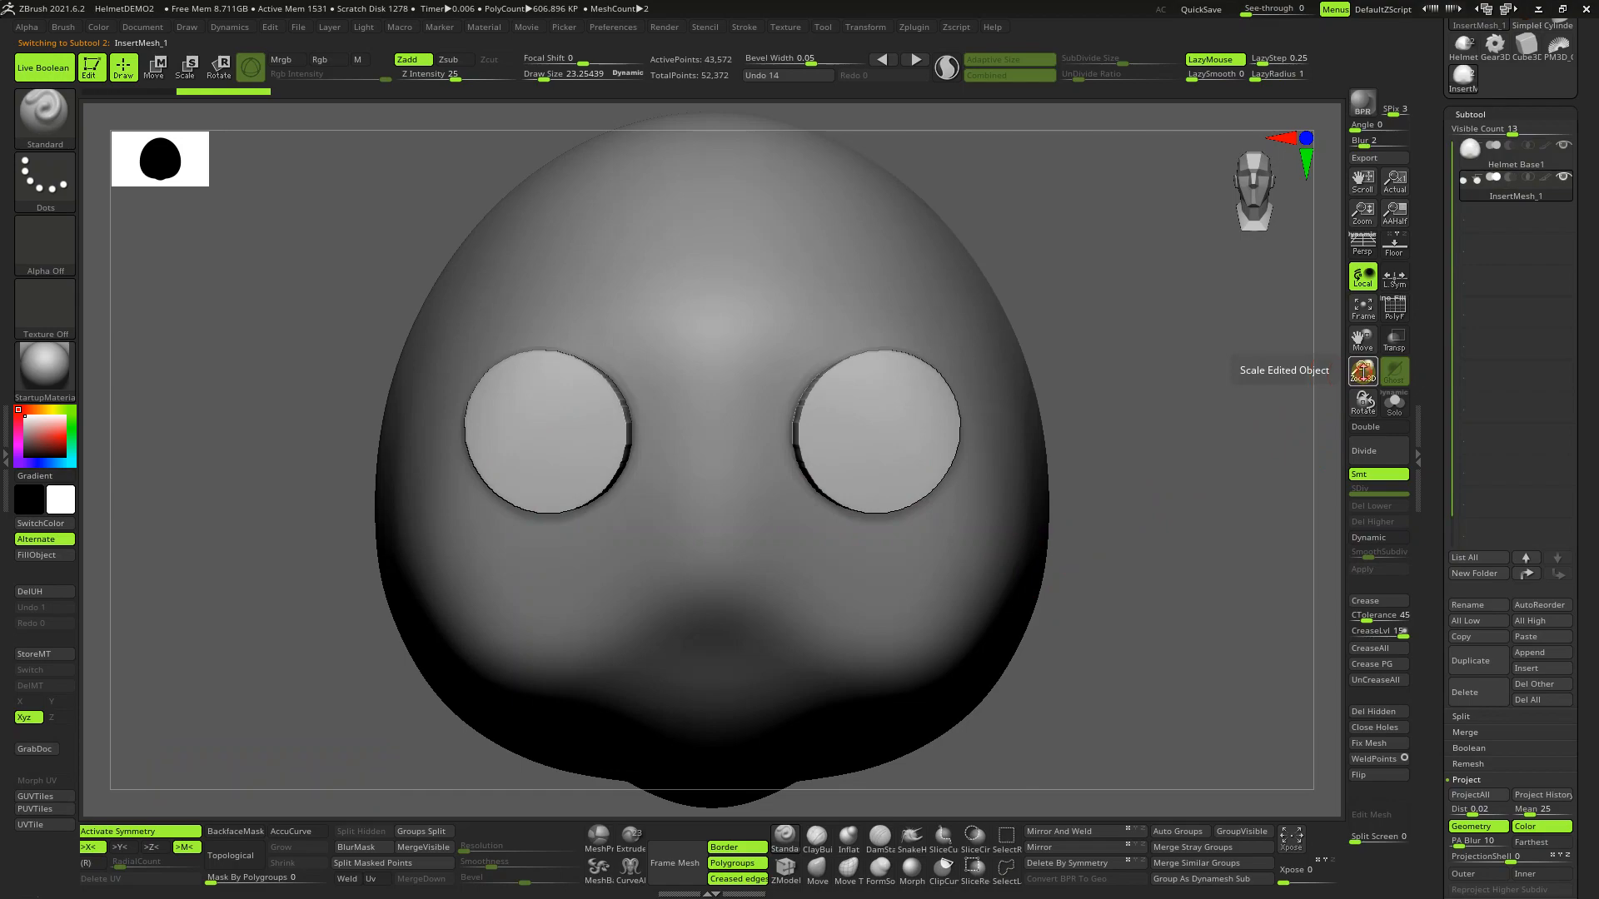
{"action": "left_click_drag", "start_coordinate": [1362, 367], "coordinate": [1335, 513]}
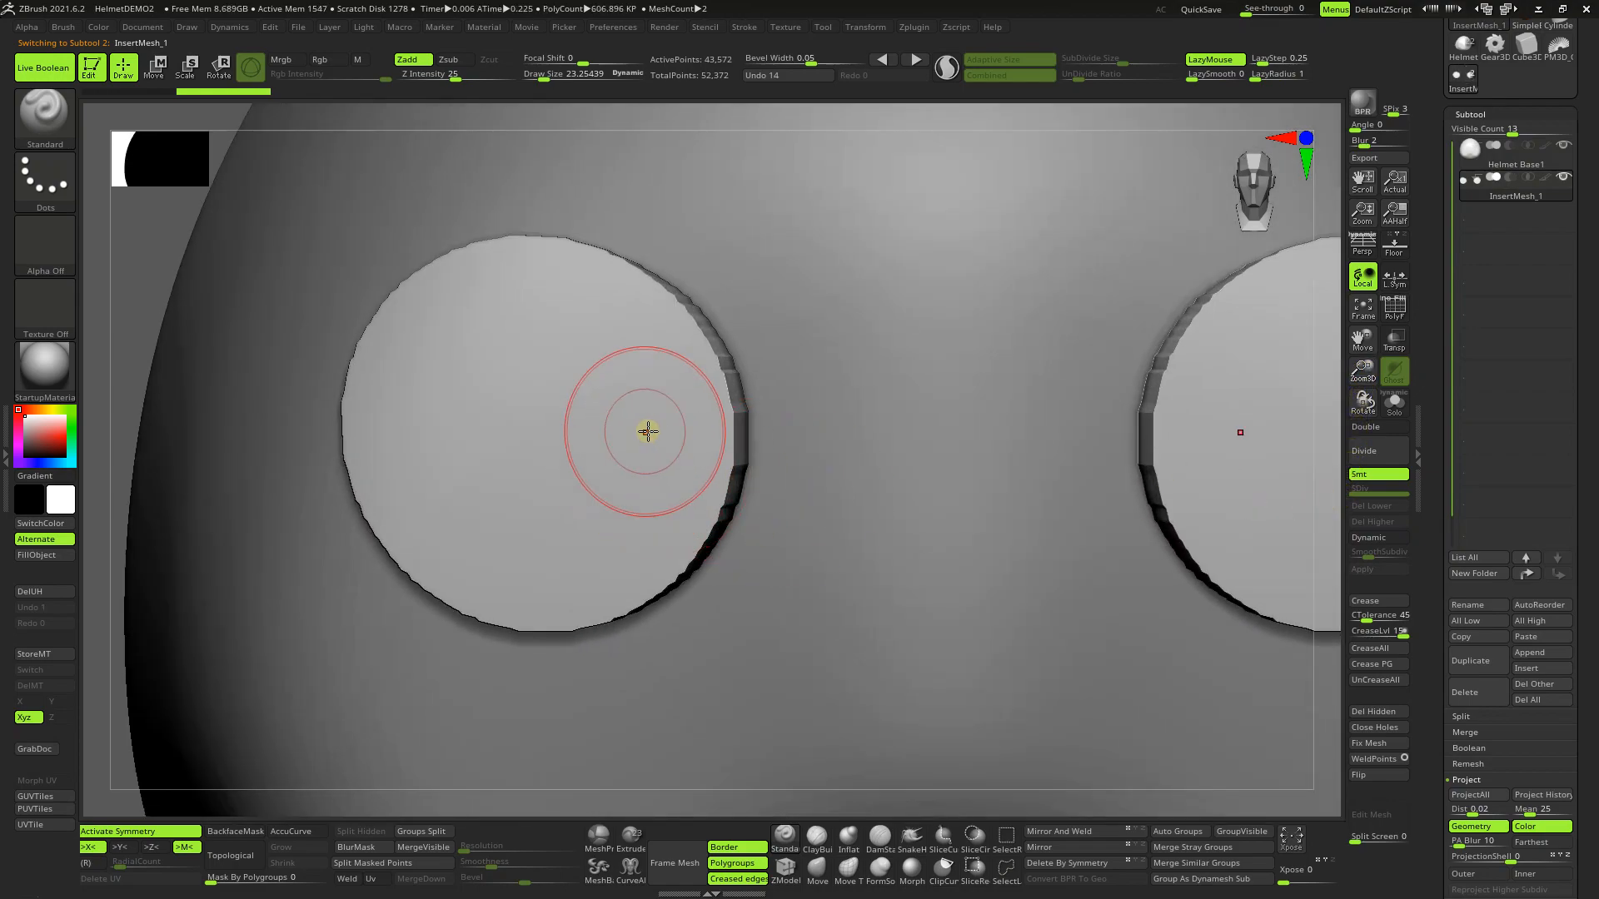
{"action": "mouse_move", "coordinate": [651, 431]}
{"action": "right_mouse_down"}
{"action": "mouse_move", "coordinate": [625, 434]}
{"action": "mouse_move", "coordinate": [703, 471]}
{"action": "right_mouse_up"}
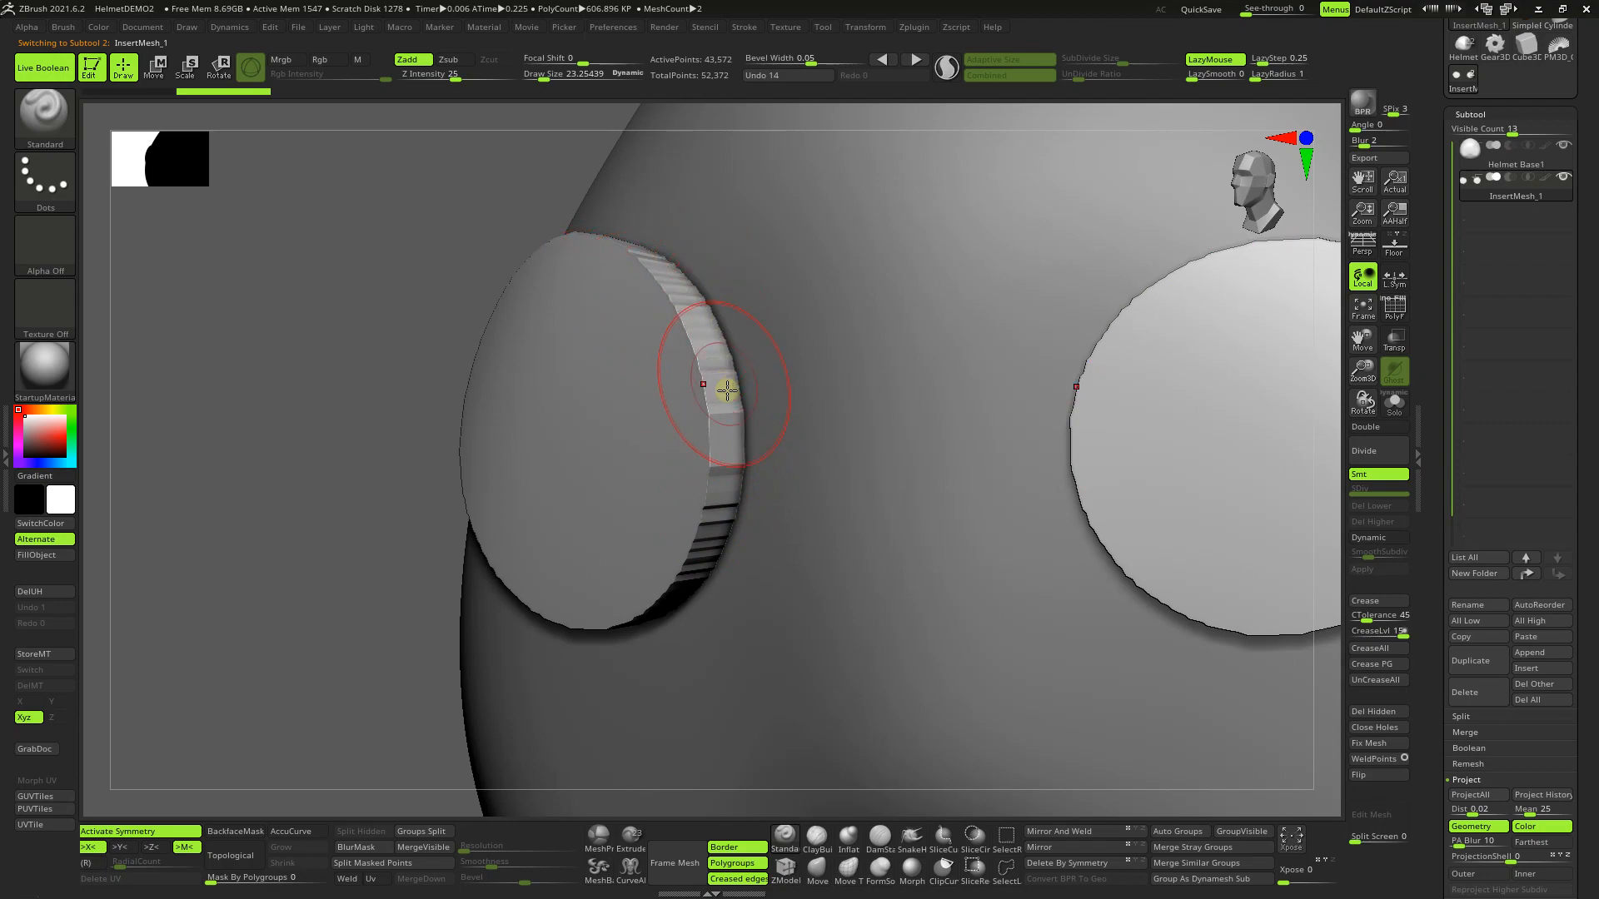
{"action": "right_click_drag", "start_coordinate": [910, 524], "coordinate": [931, 528]}
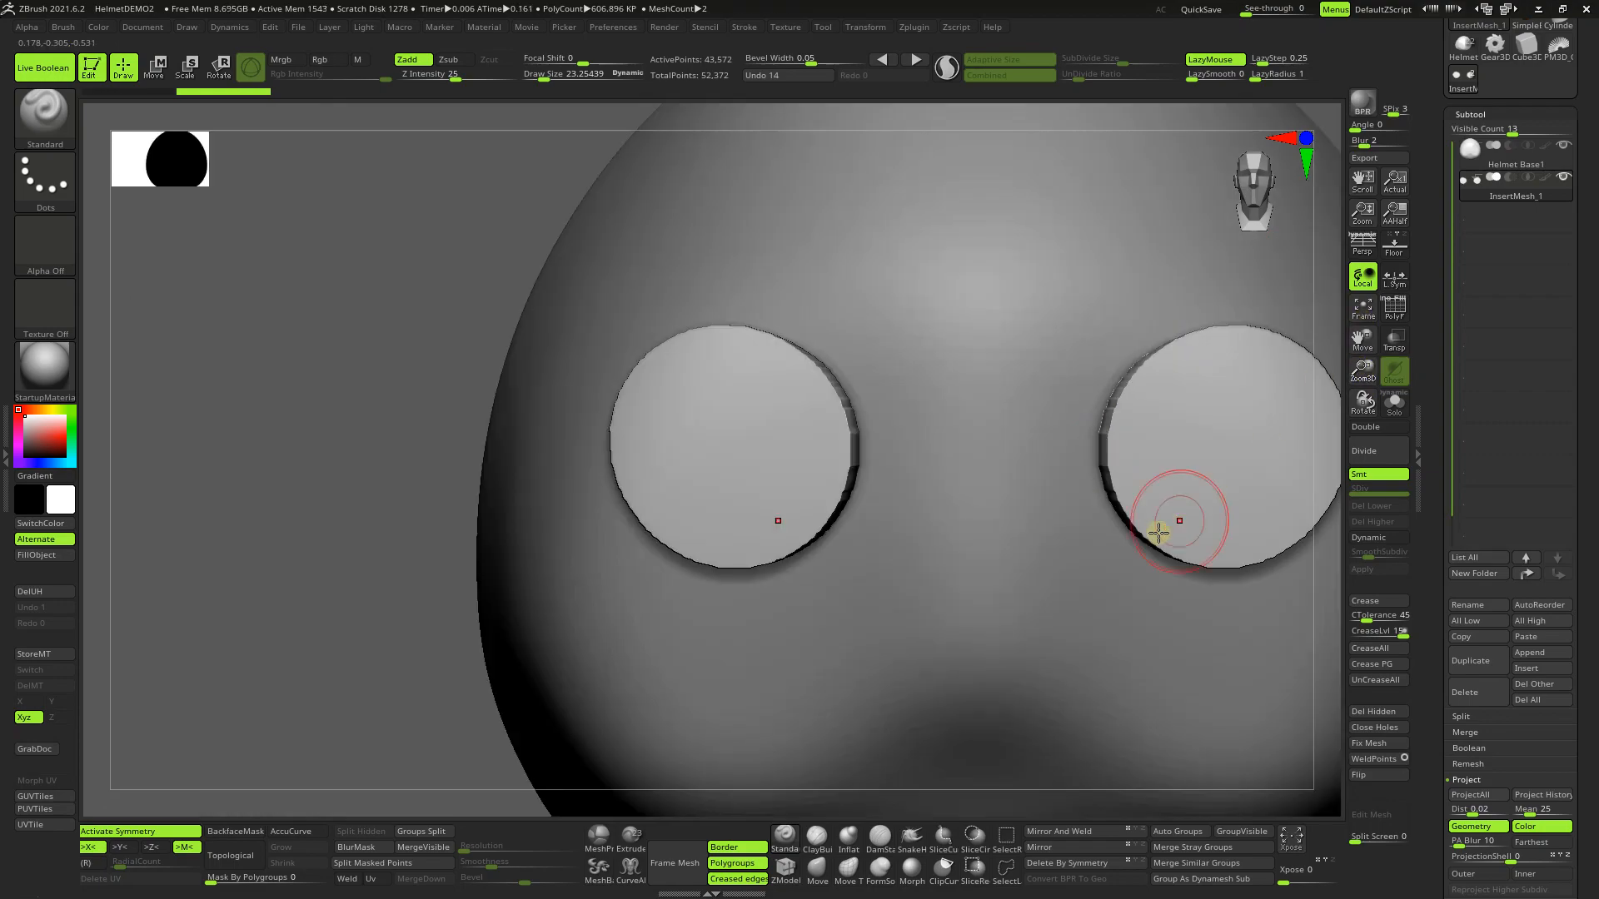
Step: Set the MeshProject Smoothness to 25 and draw a smaller mirrored pair of round panels above the large round ones
{"action": "key", "text": "ctrl"}
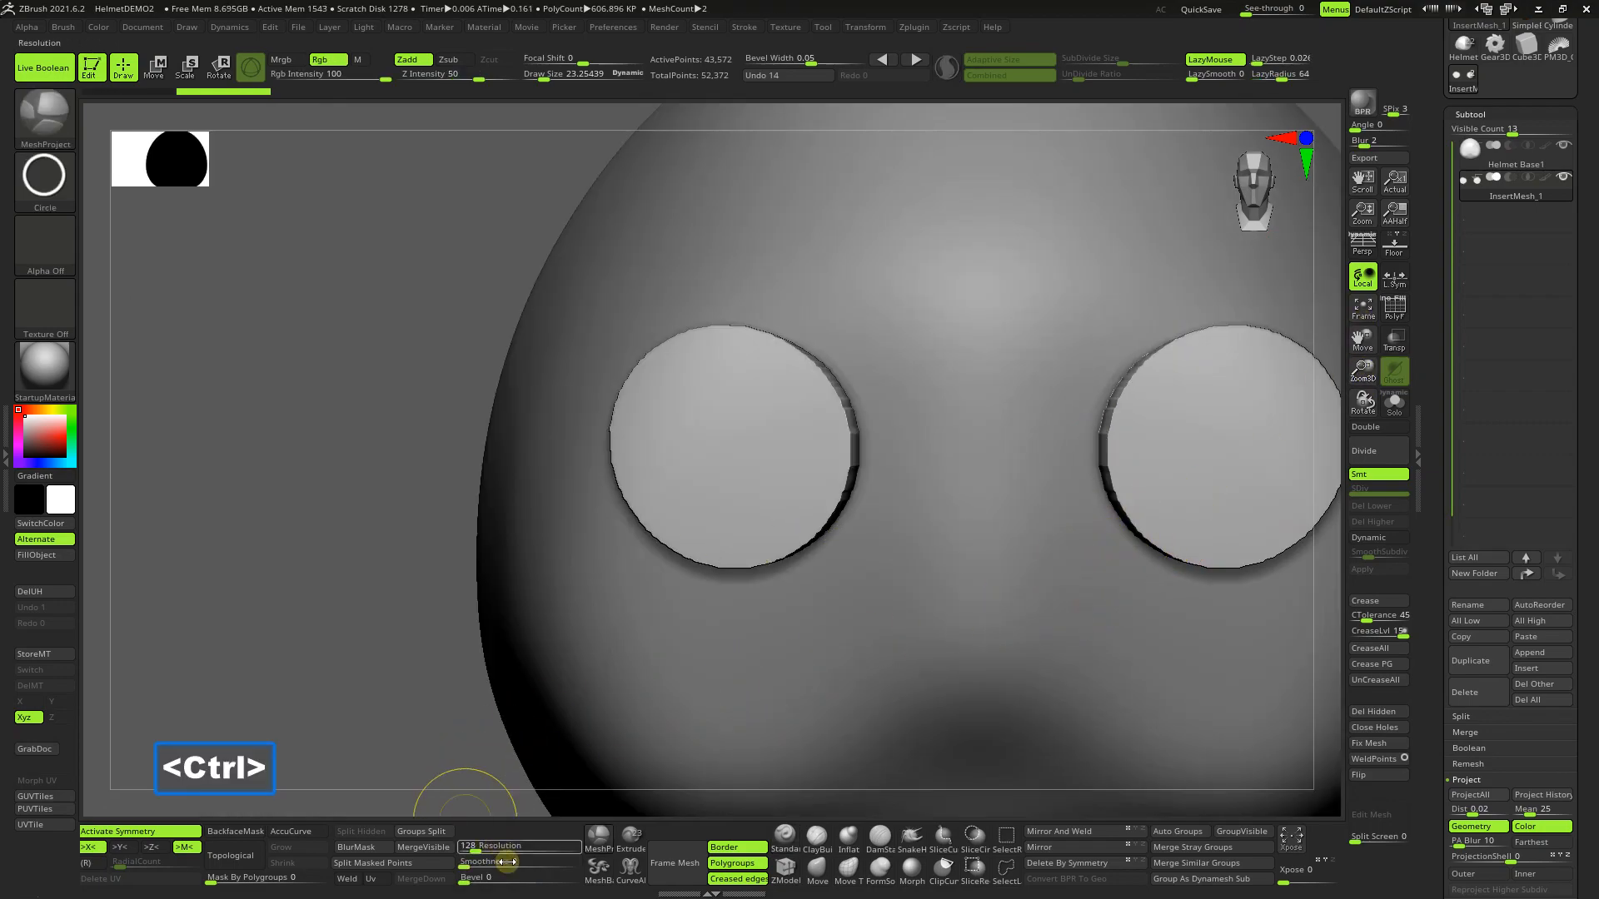
{"action": "type", "text": "25"}
{"action": "key", "text": "ctrl+Return"}
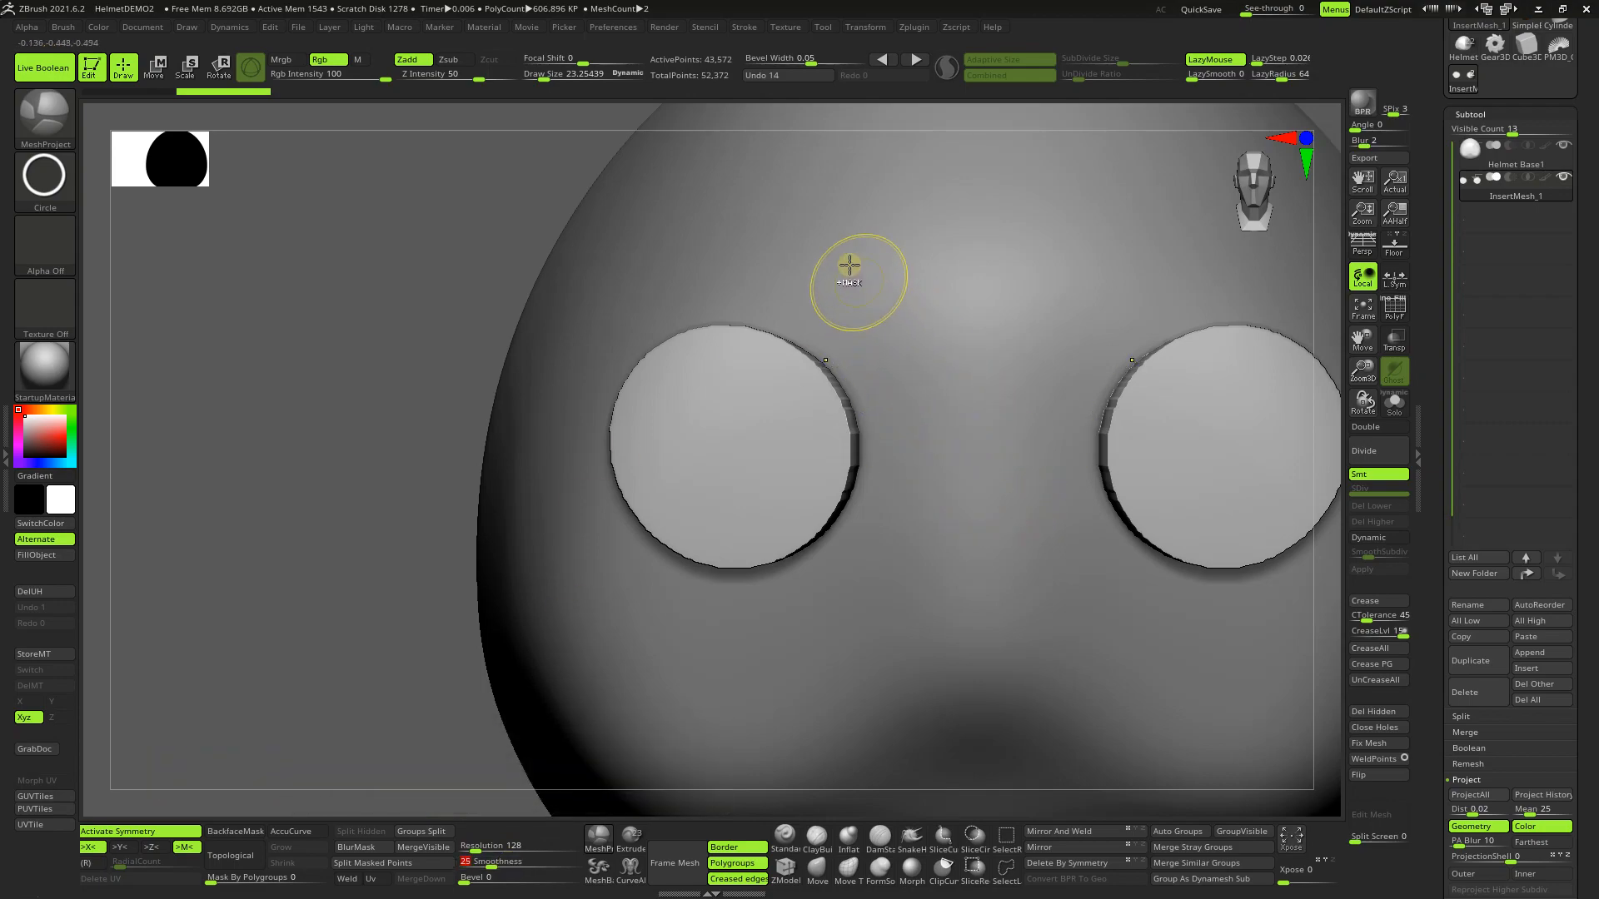
{"action": "left_click_drag", "start_coordinate": [863, 268], "coordinate": [841, 394], "text": "ctrl"}
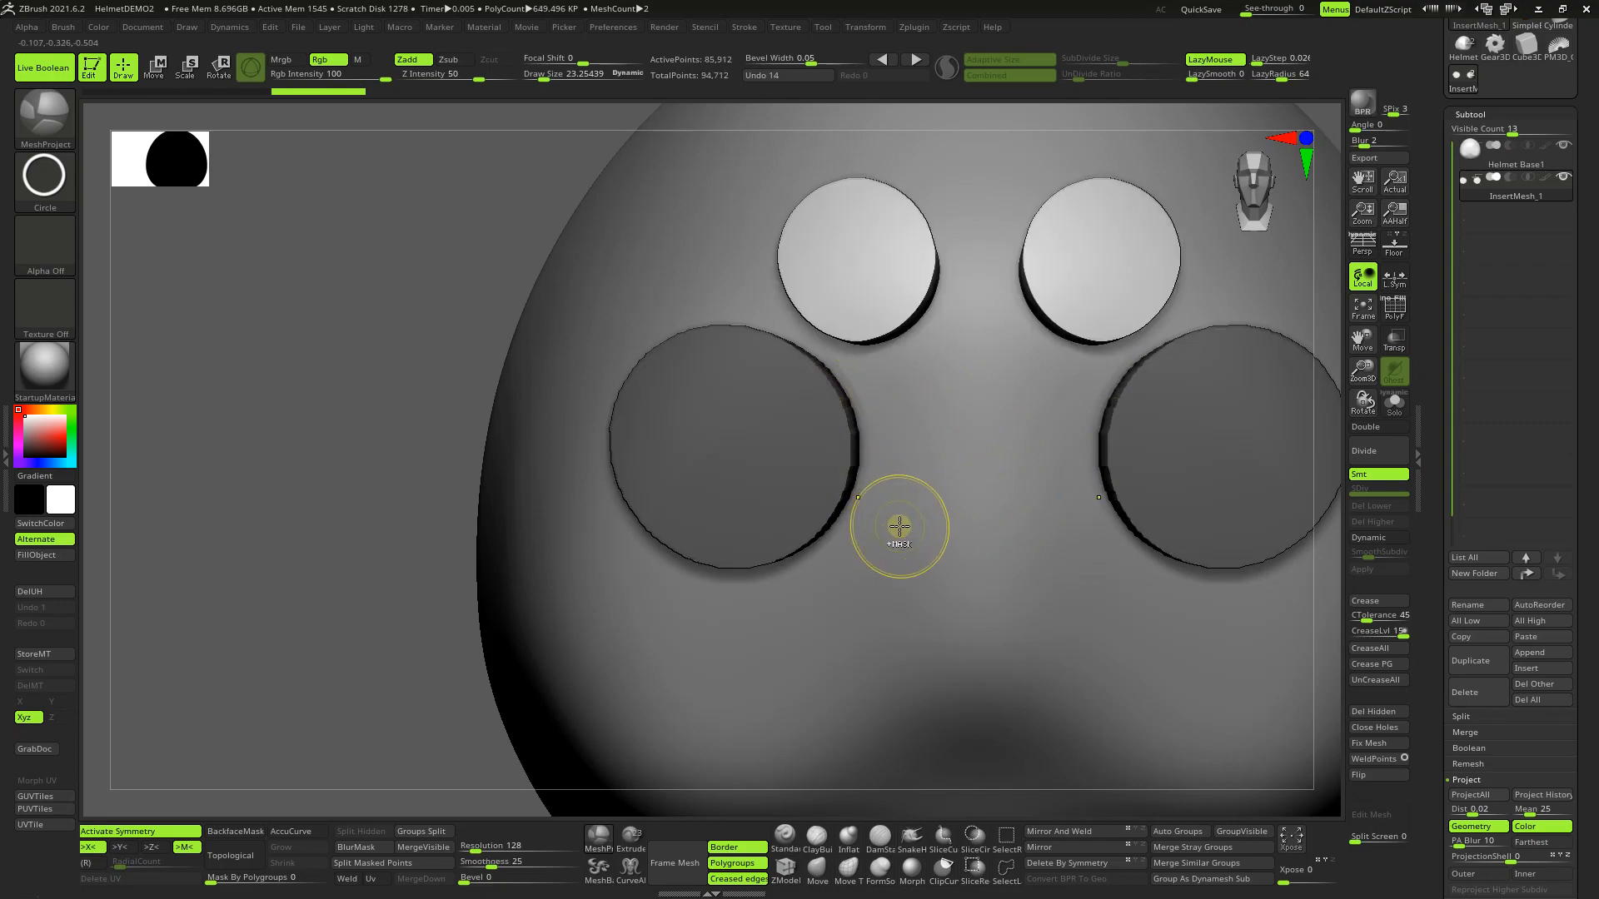
{"action": "mouse_move", "coordinate": [901, 371]}
{"action": "right_mouse_down"}
{"action": "mouse_move", "coordinate": [981, 378]}
{"action": "mouse_move", "coordinate": [872, 352]}
{"action": "mouse_move", "coordinate": [921, 399]}
{"action": "mouse_move", "coordinate": [893, 382]}
{"action": "right_mouse_up"}
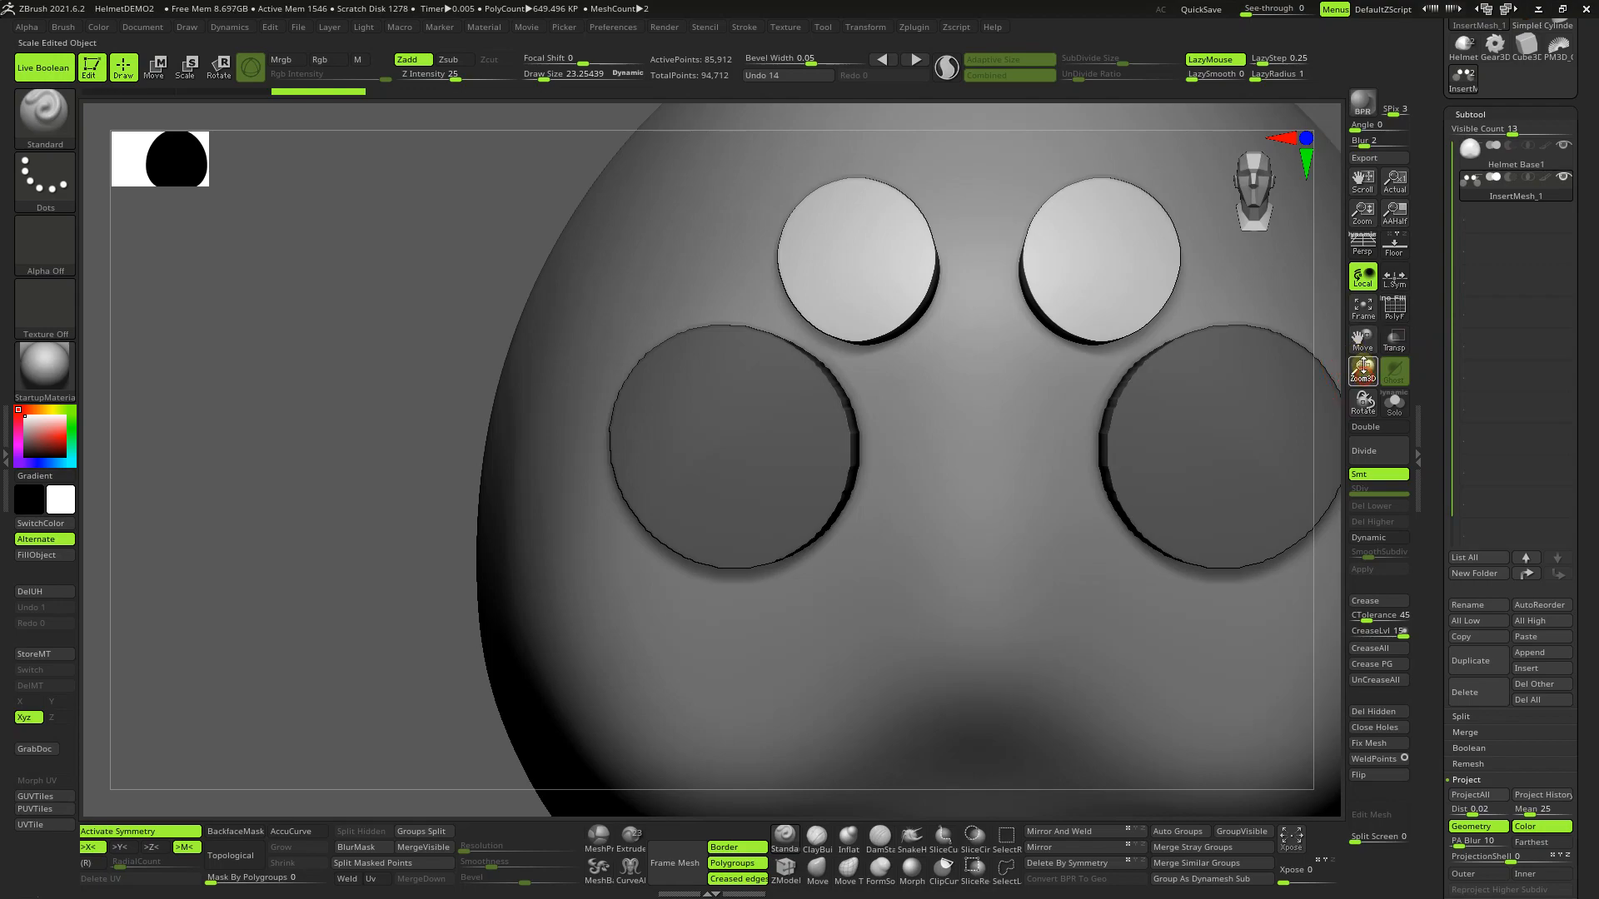
Step: Switch MeshProject to the Curve stroke and draw a mirrored pair of angular, stepped panels with hard corners below the large round ones
{"action": "left_click_drag", "start_coordinate": [1362, 369], "coordinate": [1362, 331]}
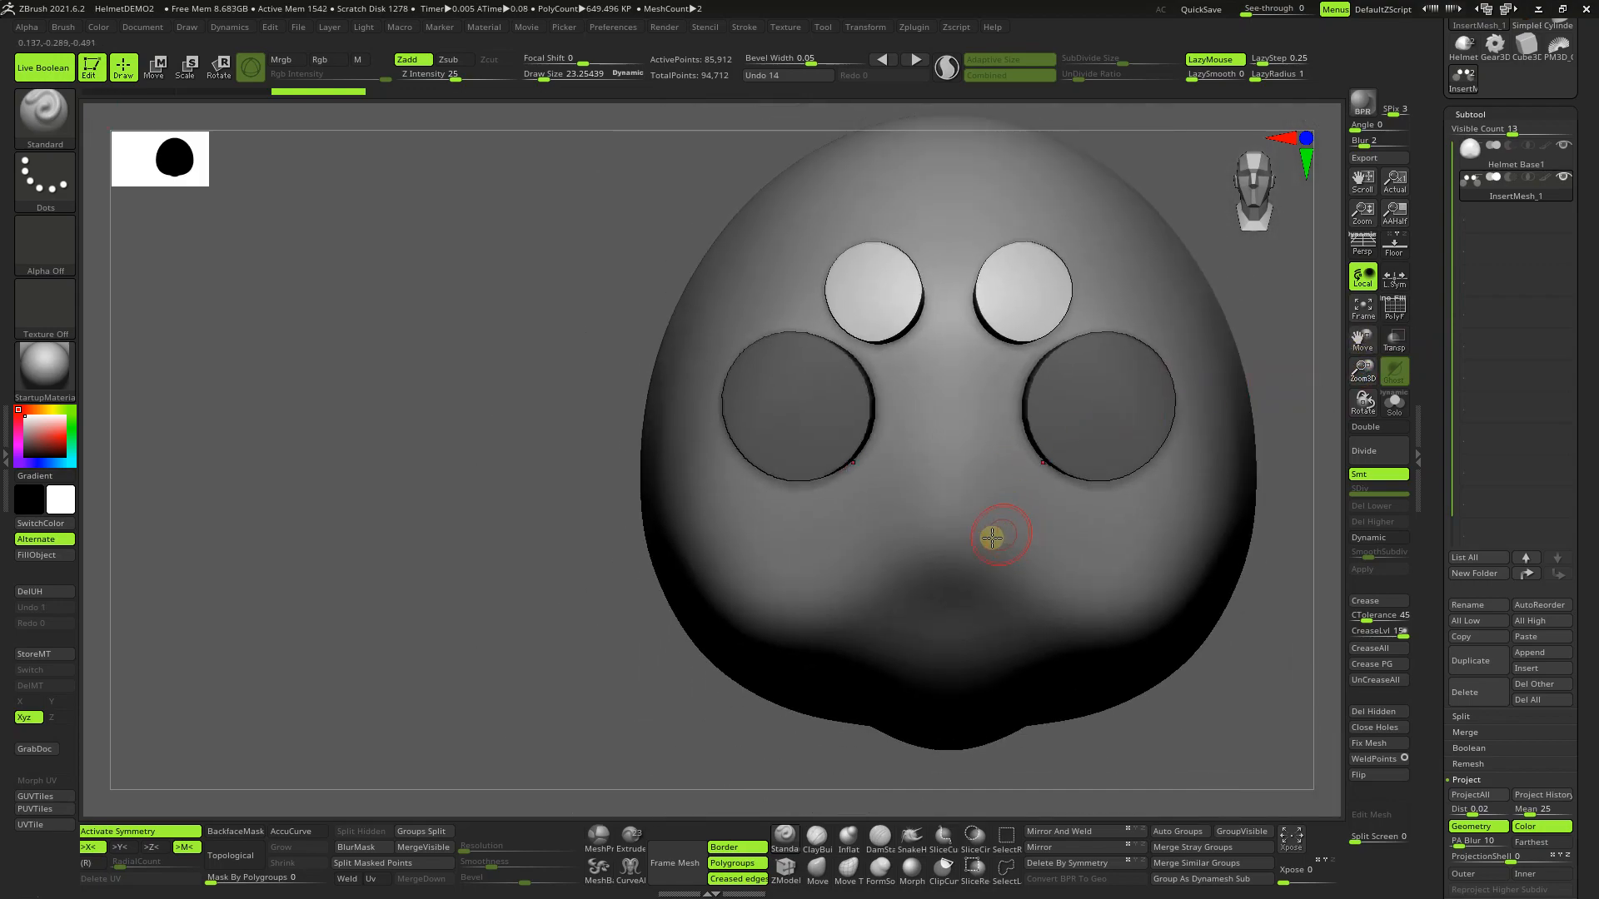
{"action": "key", "text": "ctrl"}
{"action": "left_click", "coordinate": [42, 184]}
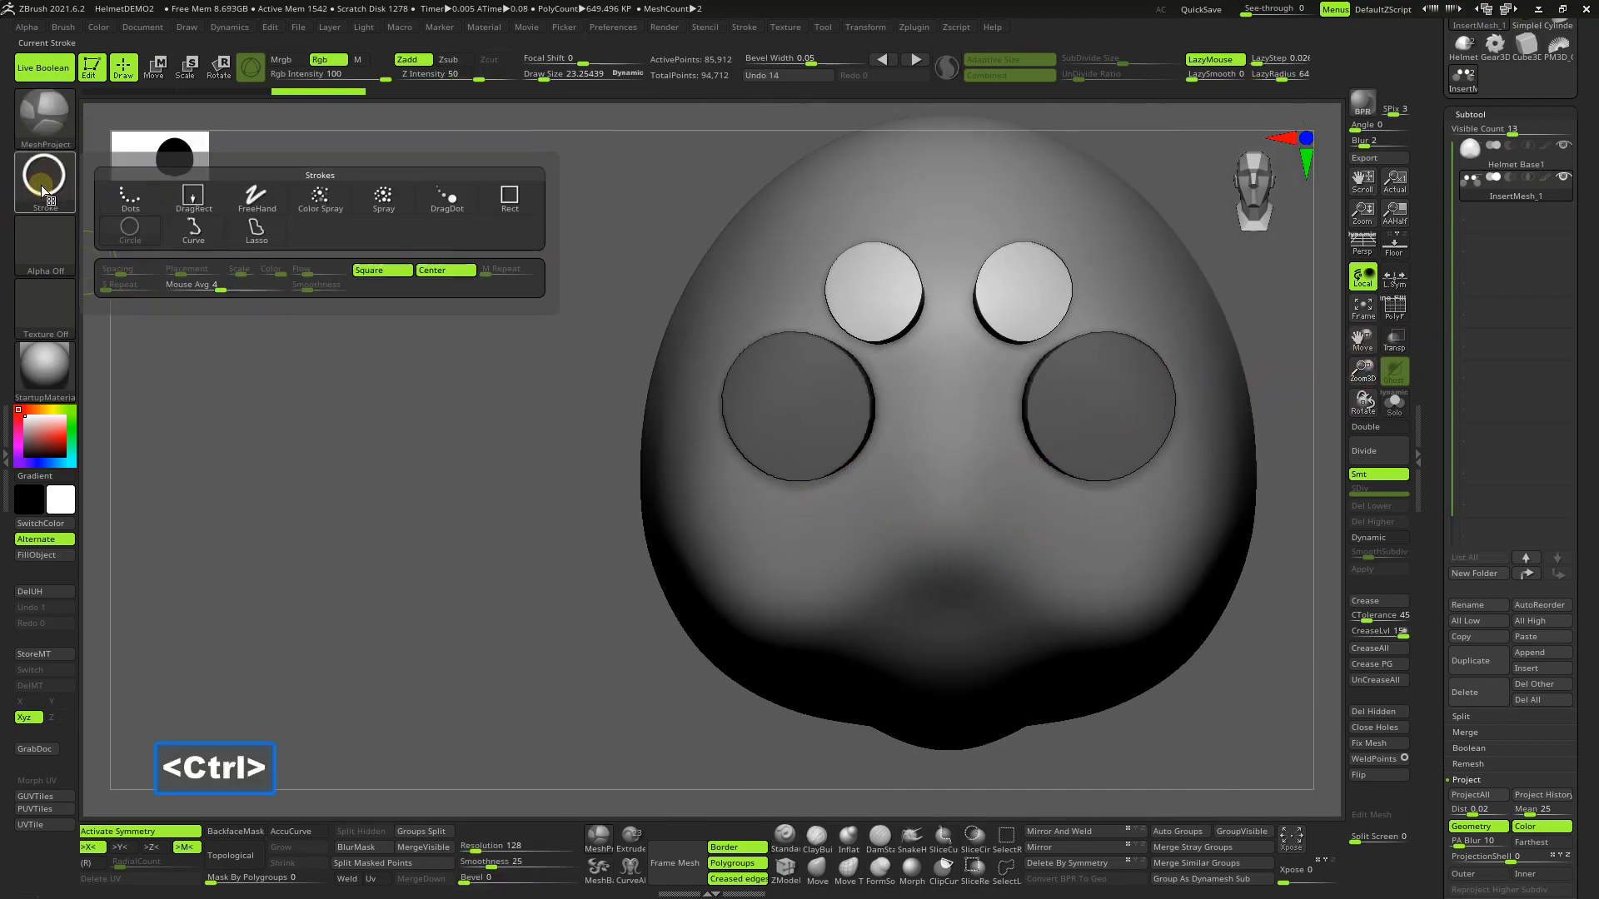
{"action": "mouse_move", "coordinate": [192, 239]}
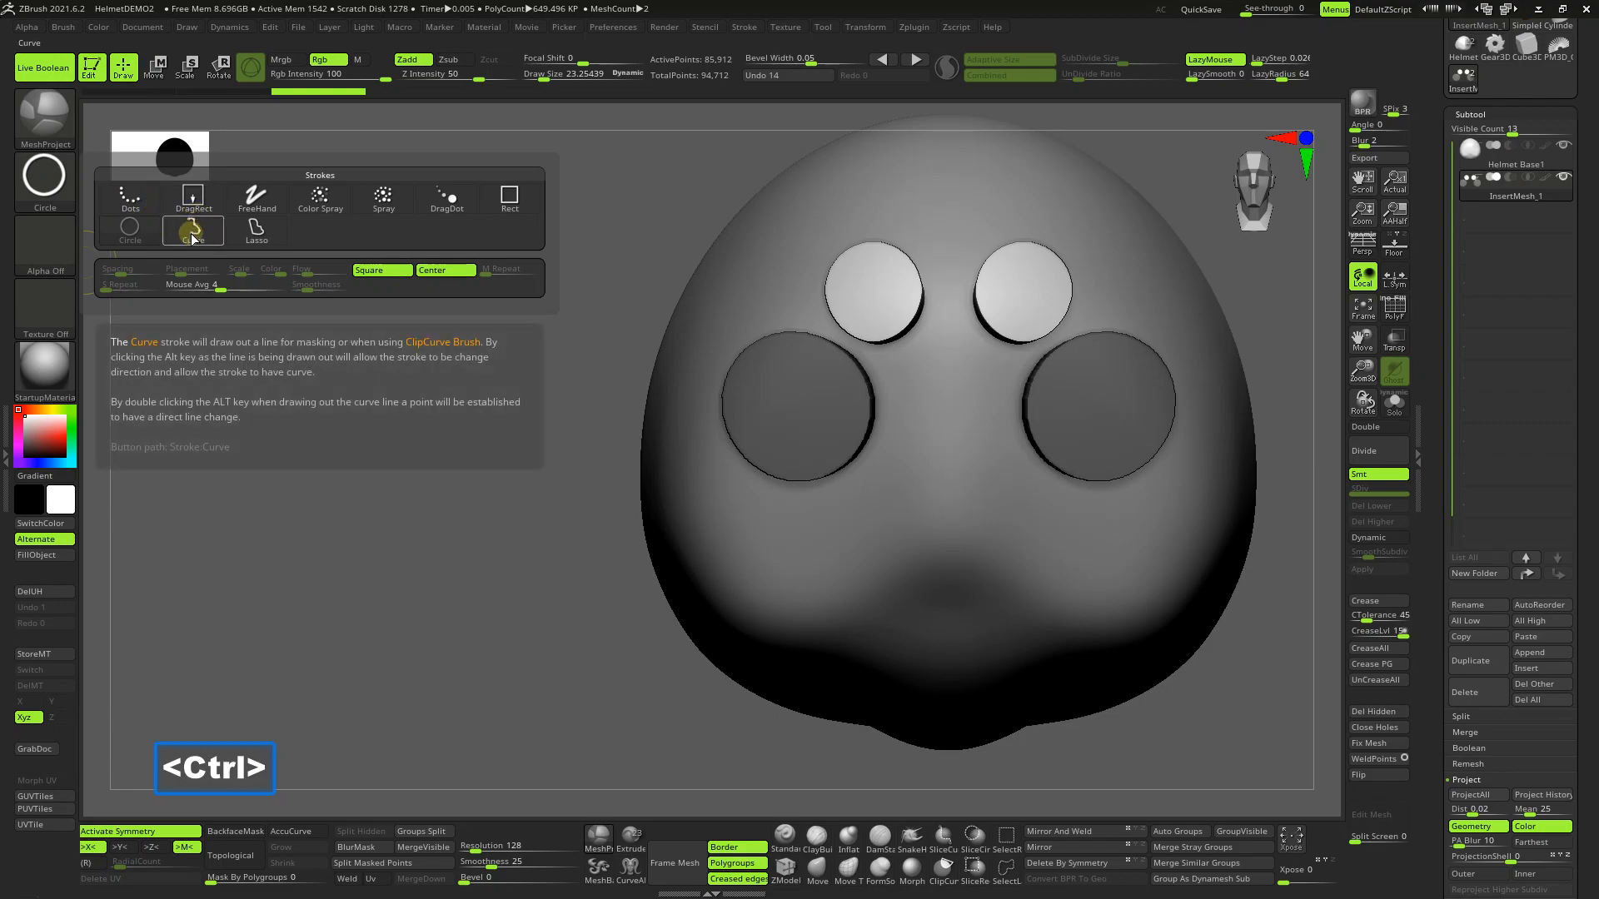
{"action": "left_click", "coordinate": [192, 233]}
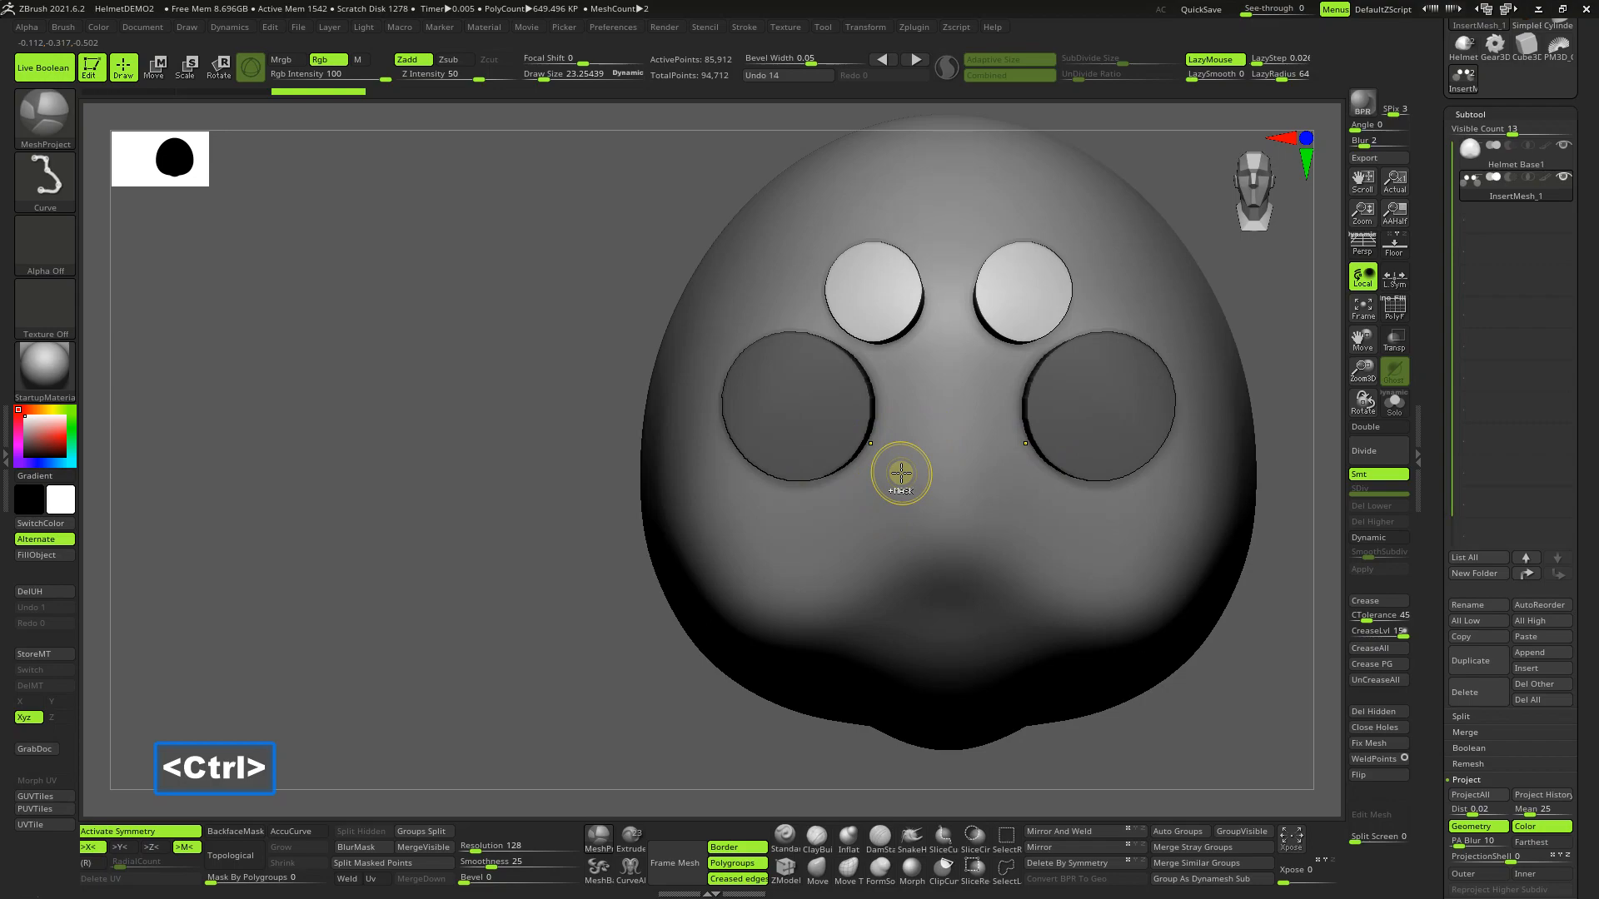
{"action": "mouse_move", "coordinate": [898, 474]}
{"action": "left_mouse_down", "text": "ctrl"}
{"action": "mouse_move", "coordinate": [817, 475]}
{"action": "mouse_move", "coordinate": [790, 496]}
{"action": "mouse_move", "coordinate": [858, 499]}
{"action": "mouse_move", "coordinate": [812, 443]}
{"action": "mouse_move", "coordinate": [809, 495]}
{"action": "left_mouse_up", "text": "ctrl"}
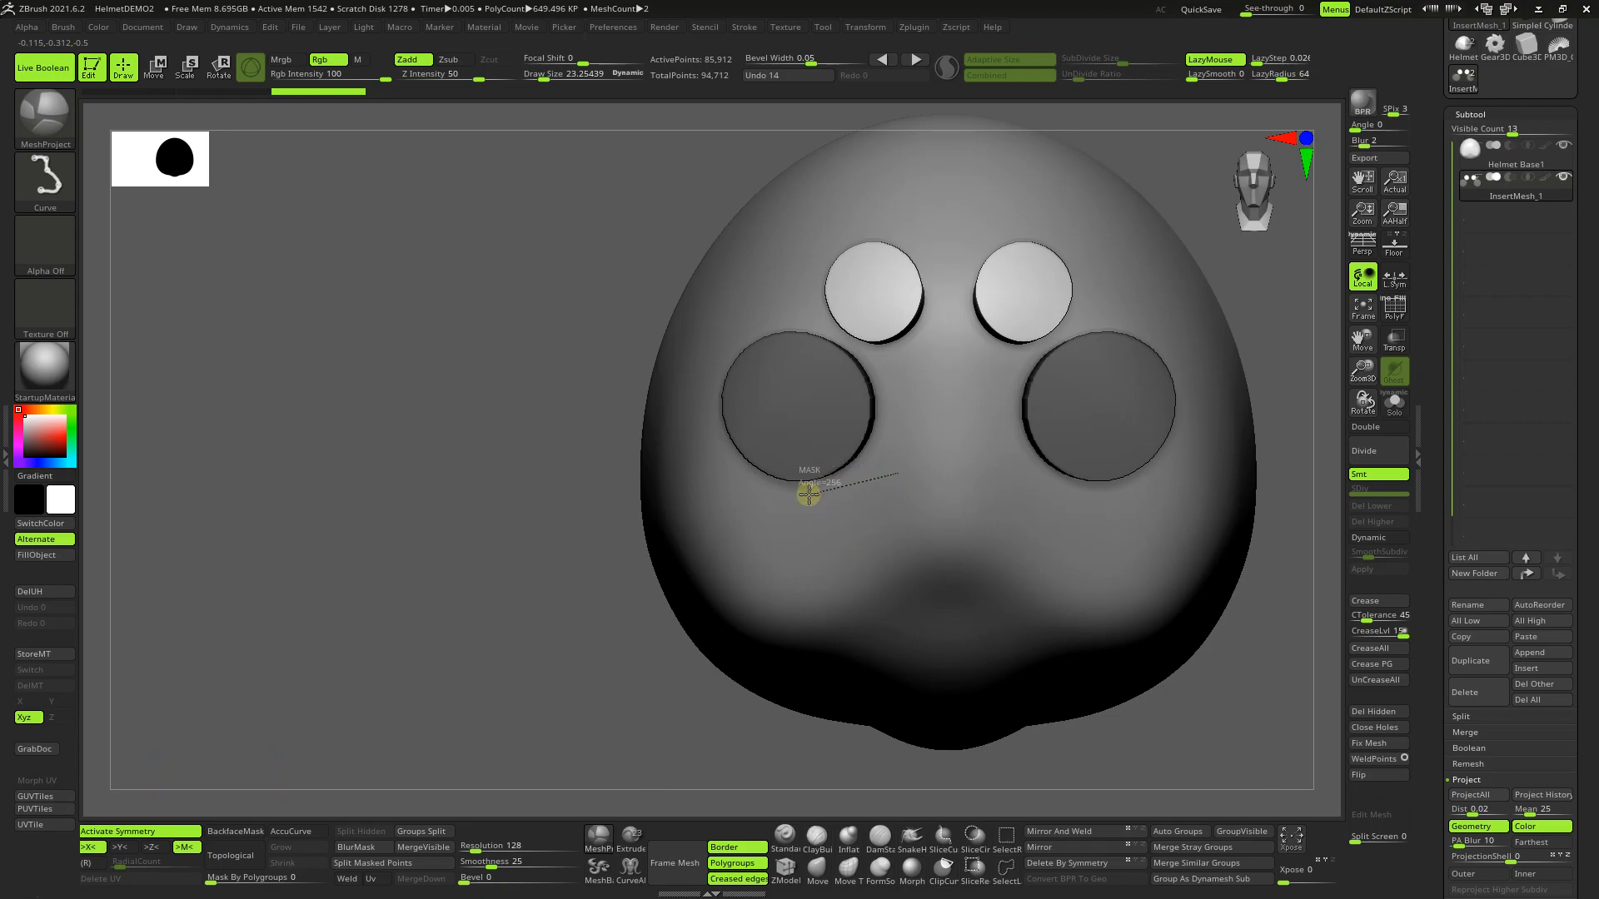
{"action": "key", "text": "alt"}
{"action": "mouse_move", "coordinate": [808, 494]}
{"action": "left_mouse_down", "text": "ctrl"}
{"action": "mouse_move", "coordinate": [810, 535]}
{"action": "mouse_move", "coordinate": [737, 548]}
{"action": "left_mouse_up", "text": "ctrl"}
{"action": "key", "text": "alt"}
{"action": "key", "text": "alt"}
{"action": "key", "text": "alt"}
{"action": "key", "text": "alt"}
{"action": "key", "text": "alt"}
{"action": "mouse_move", "coordinate": [770, 617]}
{"action": "left_mouse_down", "text": "ctrl"}
{"action": "mouse_move", "coordinate": [910, 621]}
{"action": "mouse_move", "coordinate": [906, 532]}
{"action": "left_mouse_up", "text": "ctrl"}
{"action": "key", "text": "alt"}
{"action": "key", "text": "alt"}
{"action": "left_click_drag", "start_coordinate": [903, 476], "coordinate": [904, 476], "text": "ctrl"}
{"action": "mouse_move", "coordinate": [814, 570]}
{"action": "right_mouse_down"}
{"action": "mouse_move", "coordinate": [900, 580]}
{"action": "mouse_move", "coordinate": [817, 500]}
{"action": "mouse_move", "coordinate": [882, 536]}
{"action": "mouse_move", "coordinate": [813, 561]}
{"action": "right_mouse_up"}
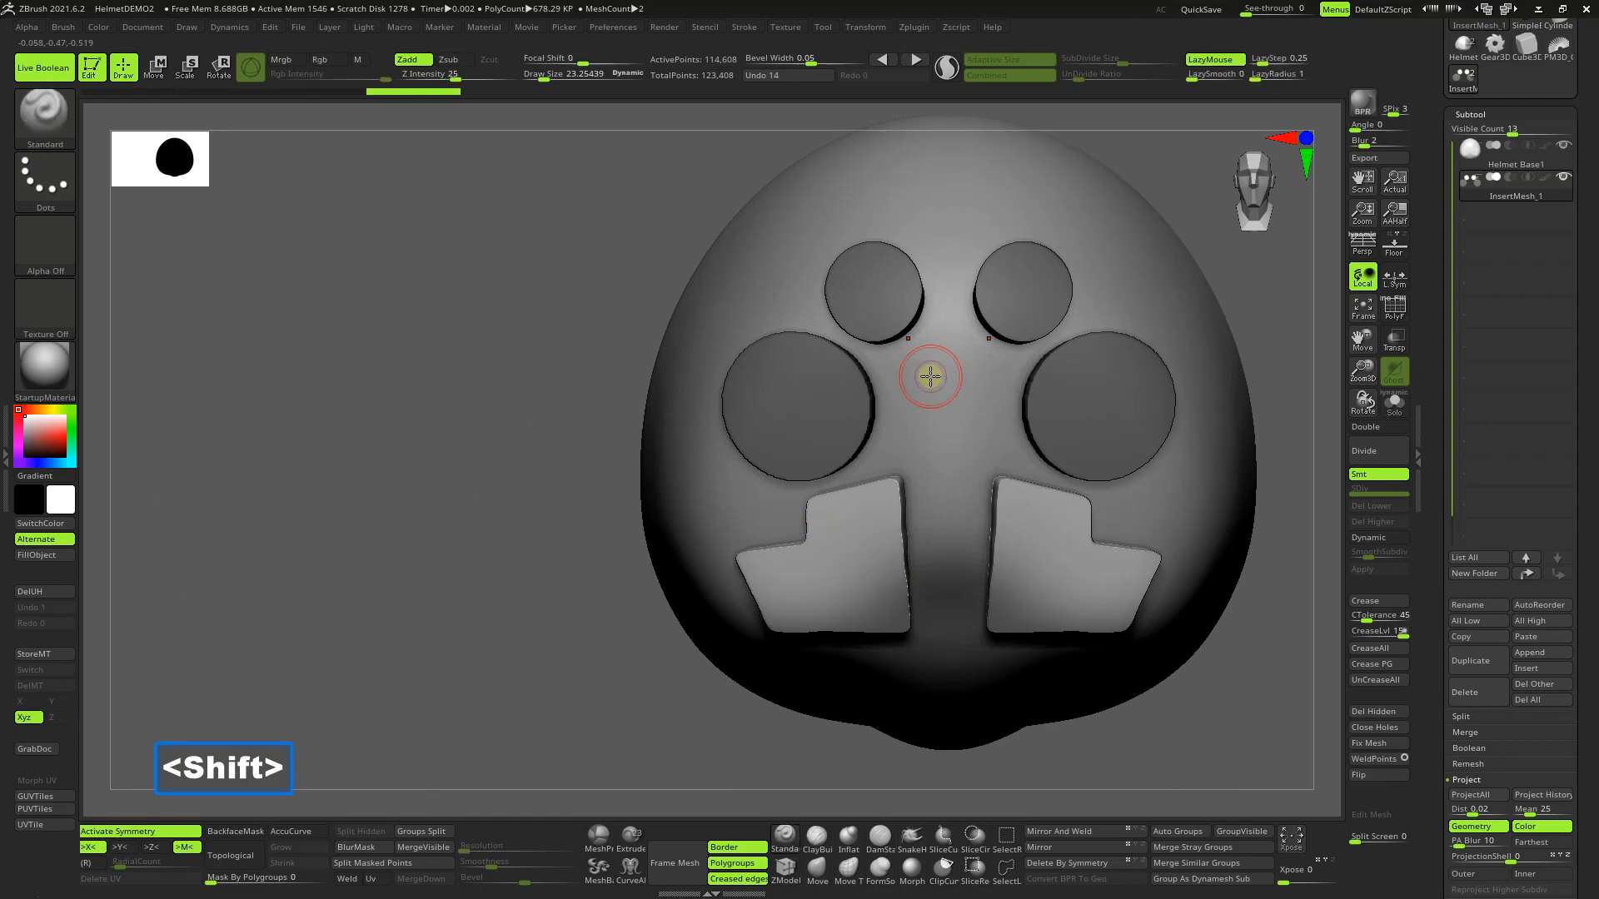
Step: Draw a mirrored pair of smoothly curved panels overlapping the large round panels and the upper part of the stepped ones
{"action": "left_click_drag", "start_coordinate": [921, 402], "coordinate": [846, 413], "text": "ctrl"}
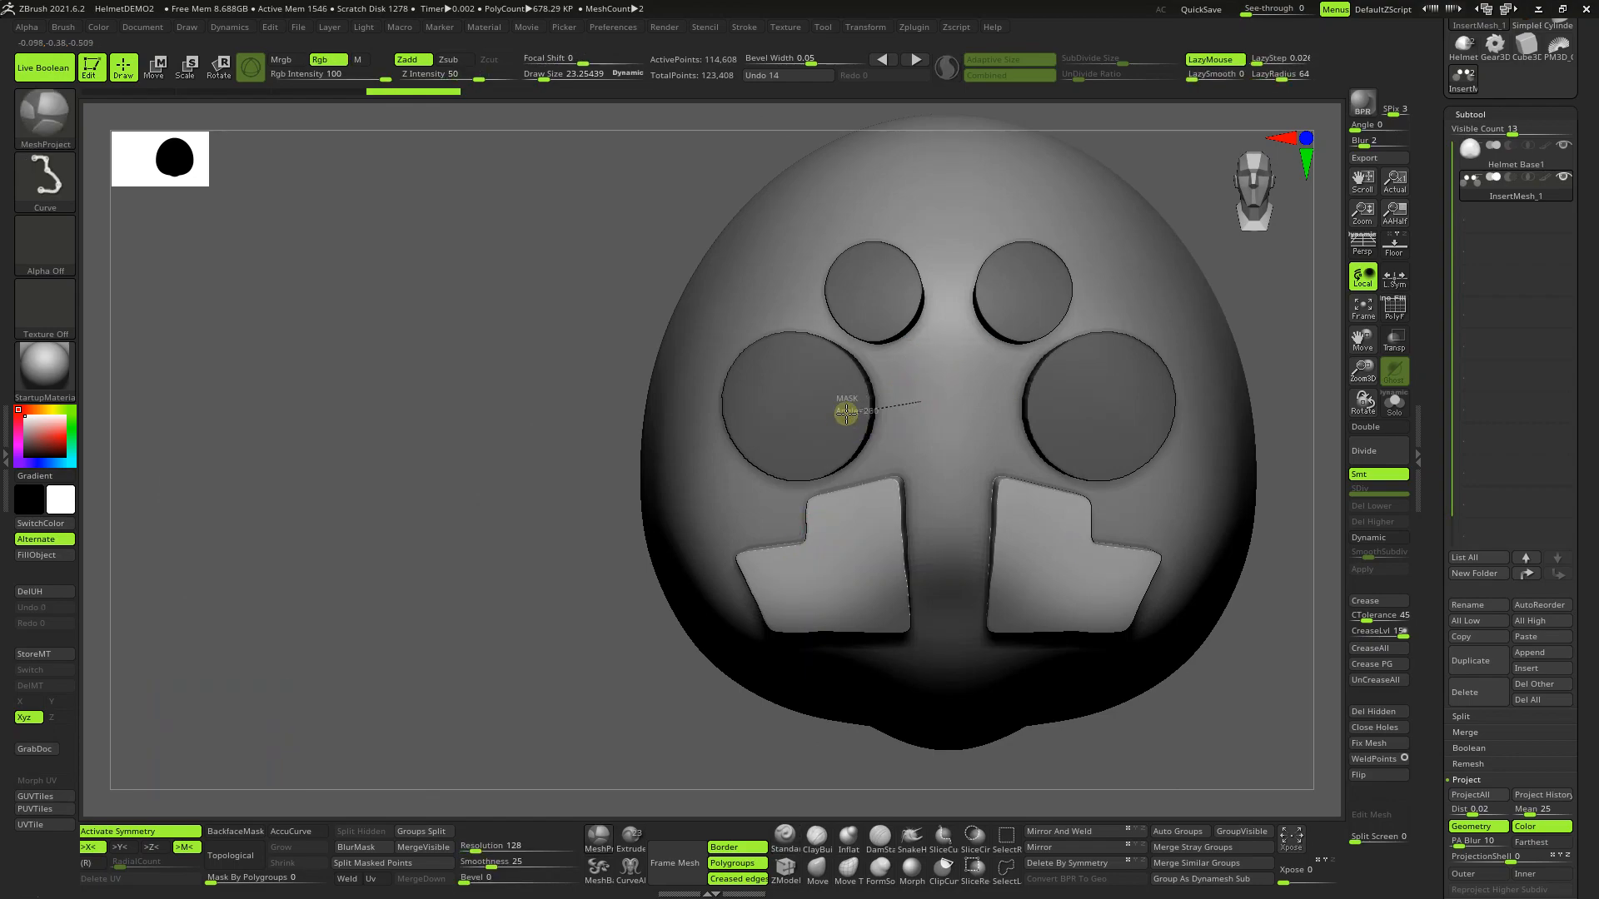
{"action": "mouse_move", "coordinate": [847, 419]}
{"action": "left_mouse_down", "text": "ctrl"}
{"action": "mouse_move", "coordinate": [871, 361]}
{"action": "mouse_move", "coordinate": [884, 367]}
{"action": "mouse_move", "coordinate": [785, 360]}
{"action": "mouse_move", "coordinate": [750, 386]}
{"action": "mouse_move", "coordinate": [739, 489]}
{"action": "mouse_move", "coordinate": [827, 521]}
{"action": "mouse_move", "coordinate": [849, 474]}
{"action": "mouse_move", "coordinate": [927, 449]}
{"action": "mouse_move", "coordinate": [920, 406]}
{"action": "left_mouse_up", "text": "ctrl"}
{"action": "key", "text": "alt"}
{"action": "key", "text": "alt"}
{"action": "key", "text": "alt"}
{"action": "key", "text": "alt"}
{"action": "key", "text": "alt"}
{"action": "key", "text": "alt"}
{"action": "key", "text": "alt"}
{"action": "key", "text": "alt"}
{"action": "key", "text": "alt"}
{"action": "key", "text": "alt"}
{"action": "right_click_drag", "start_coordinate": [807, 442], "coordinate": [950, 464]}
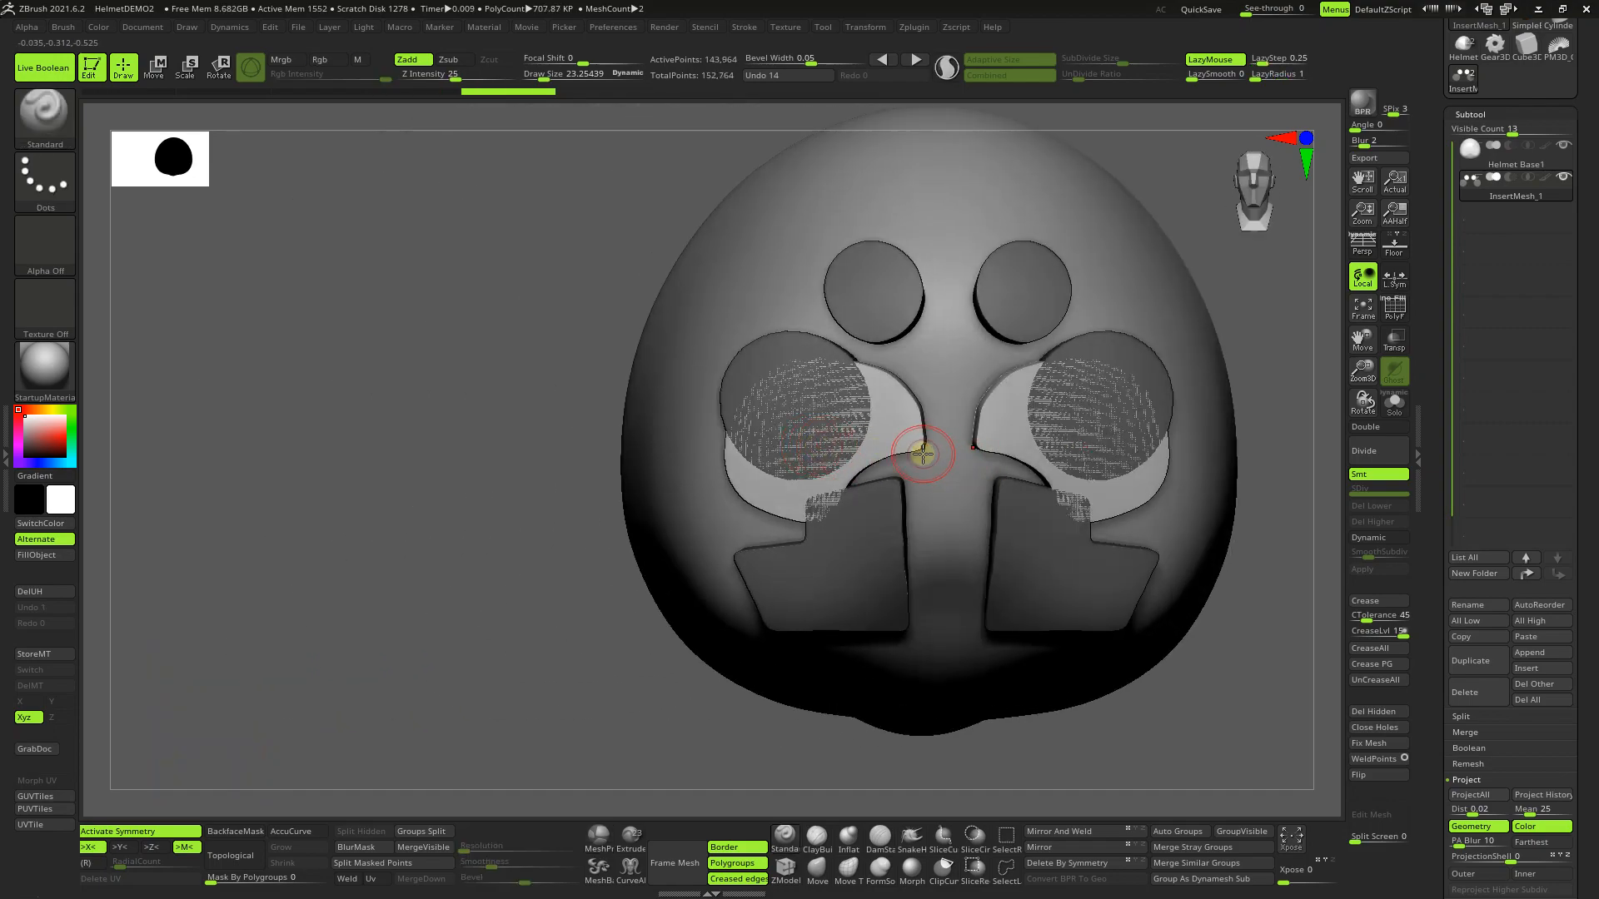
Step: Undo the curved, stepped and smaller round panels, keeping the large round pair, and select the Standard brush
{"action": "key", "text": "ctrl+z"}
{"action": "key", "text": "ctrl+z"}
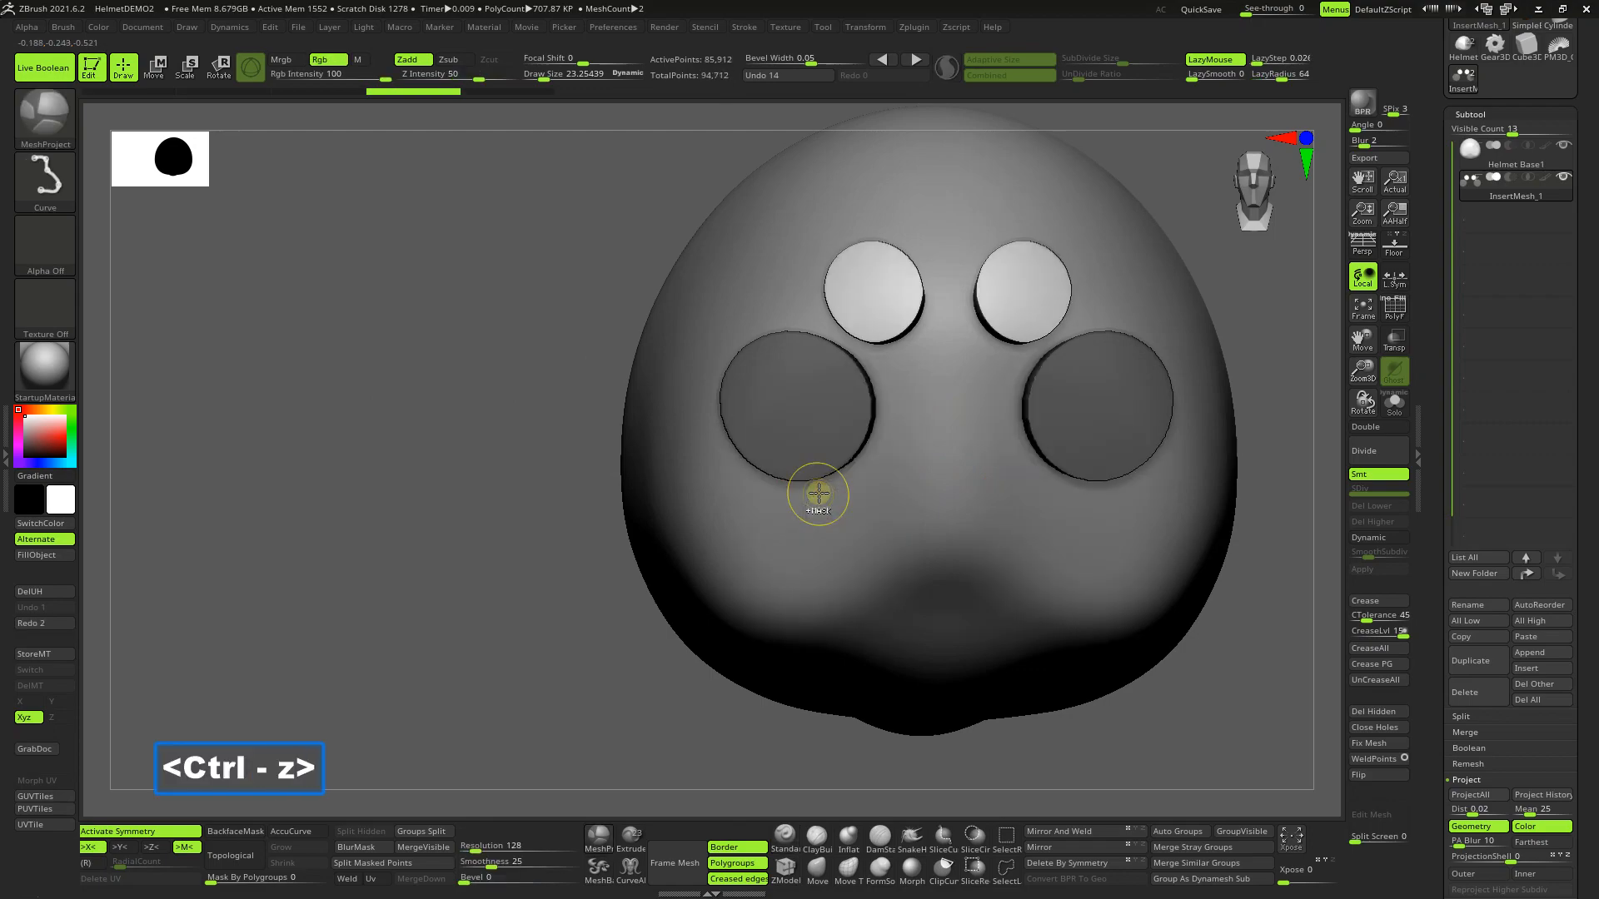
{"action": "key", "text": "ctrl+z"}
{"action": "key", "text": "b"}
{"action": "key", "text": "s"}
{"action": "key", "text": "t"}
{"action": "right_click_drag", "start_coordinate": [785, 399], "coordinate": [791, 407], "text": "shift"}
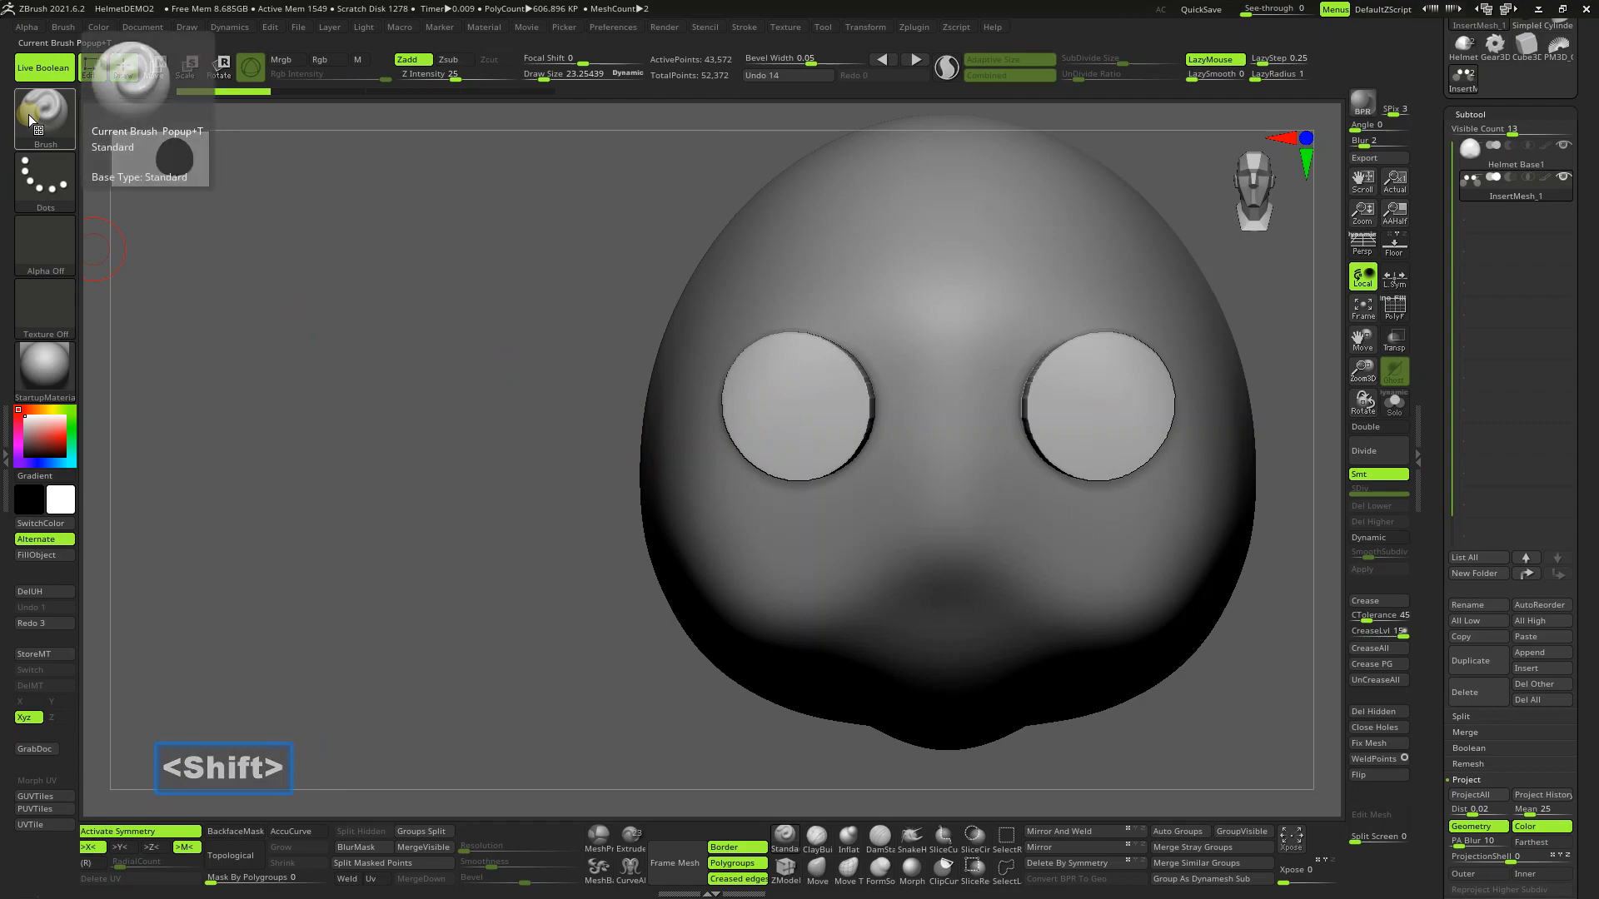
Step: Switch the MeshProject brush to the Rect stroke and look at its alpha choices
{"action": "key", "text": "ctrl"}
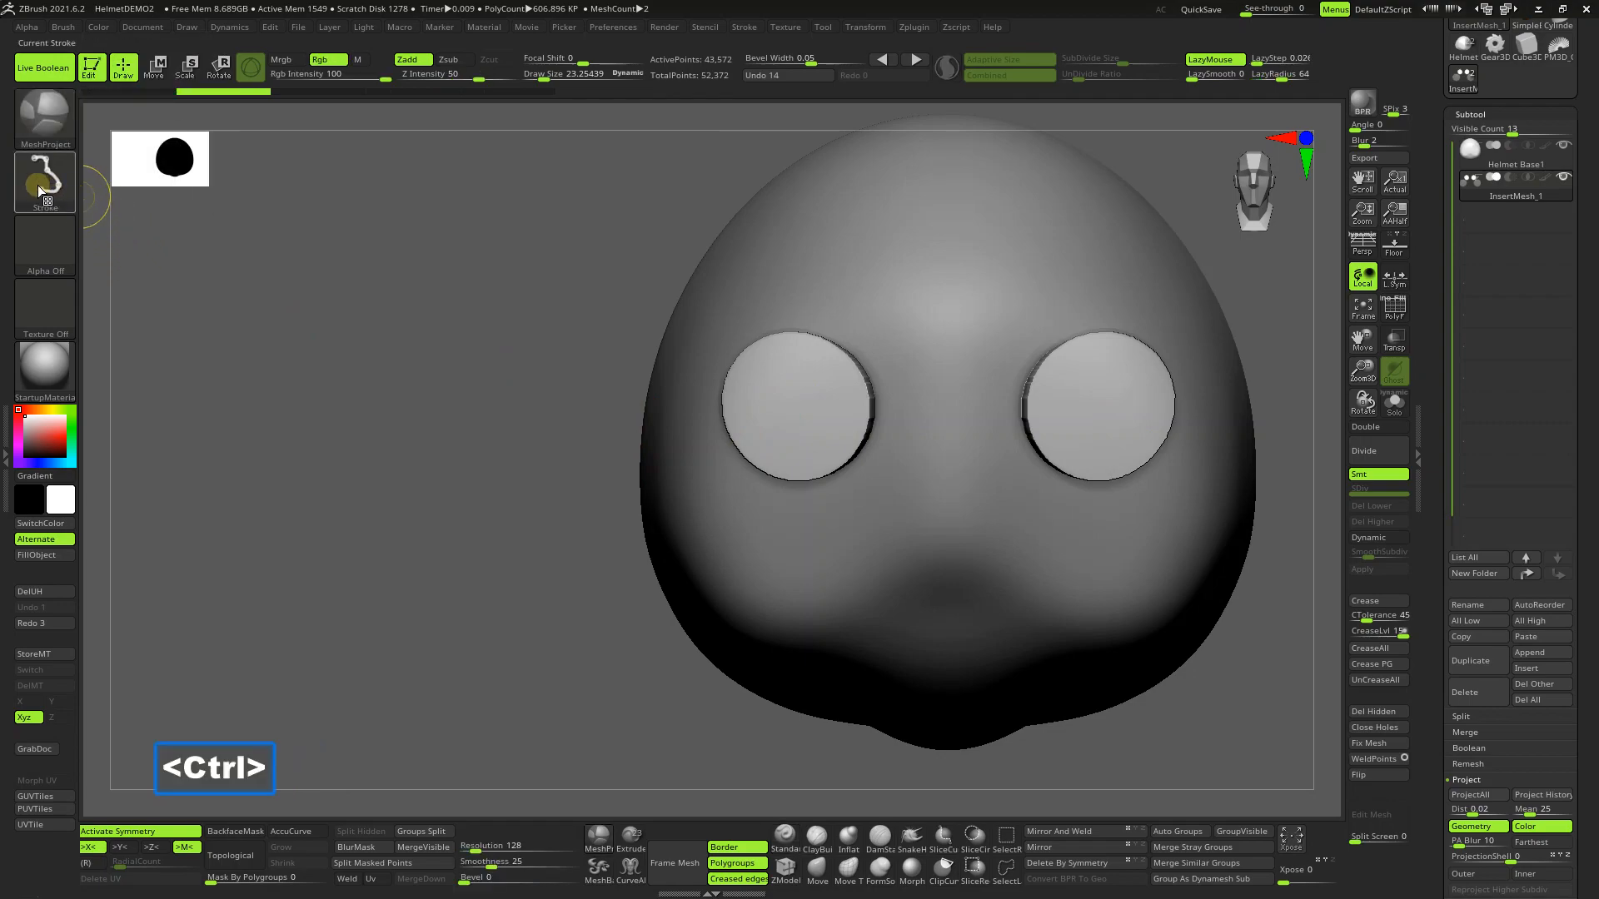
{"action": "left_click", "coordinate": [38, 185]}
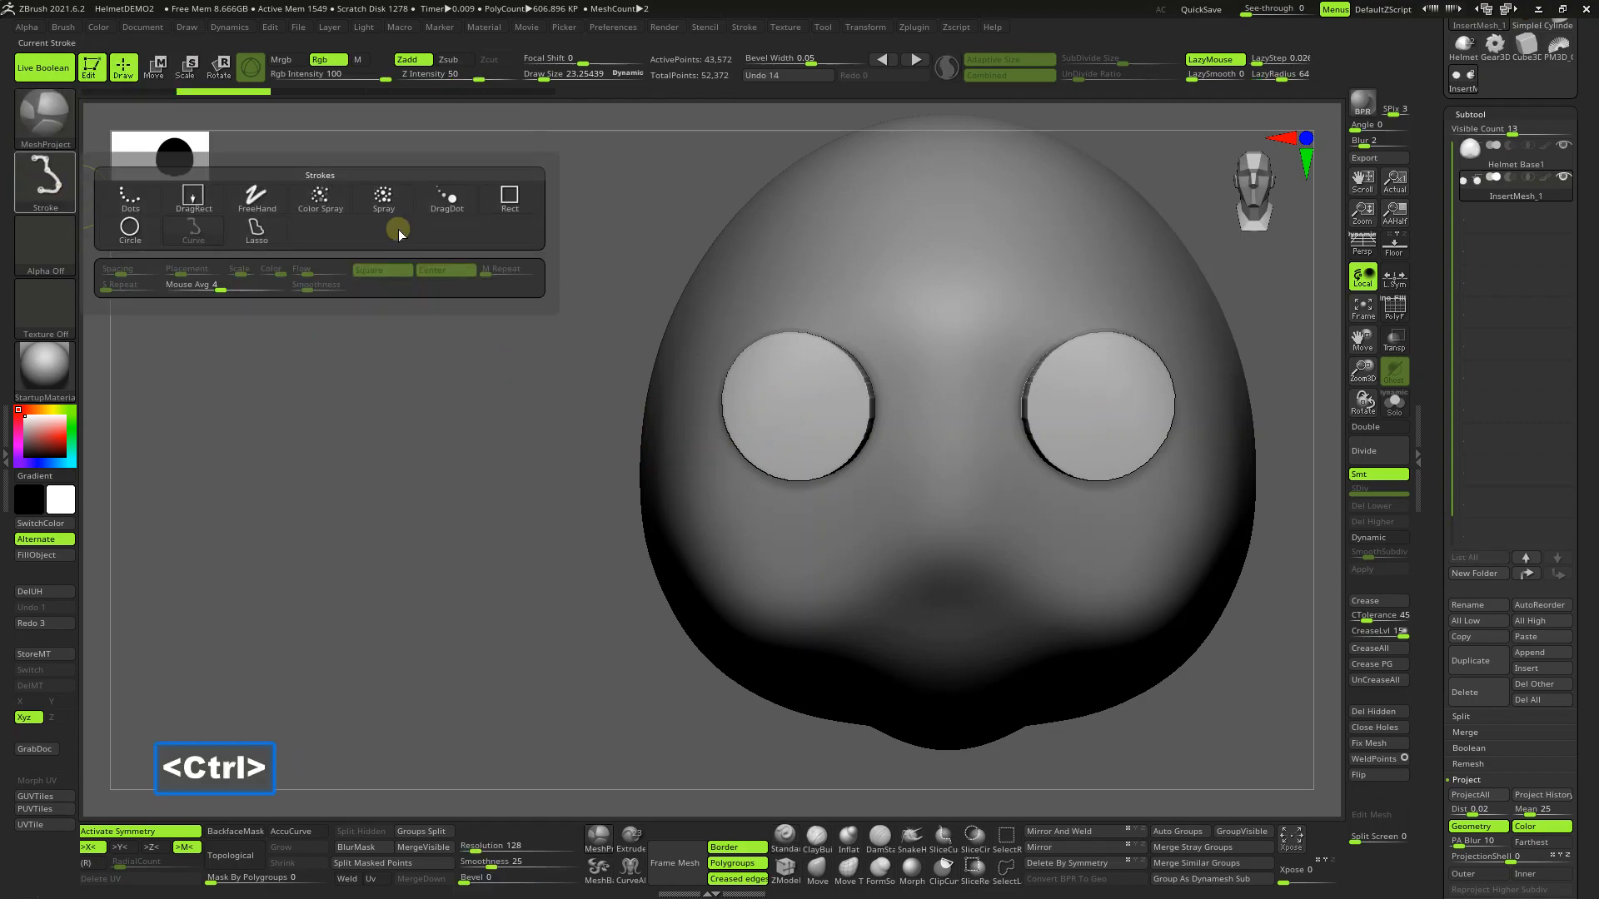
{"action": "left_click", "coordinate": [509, 205]}
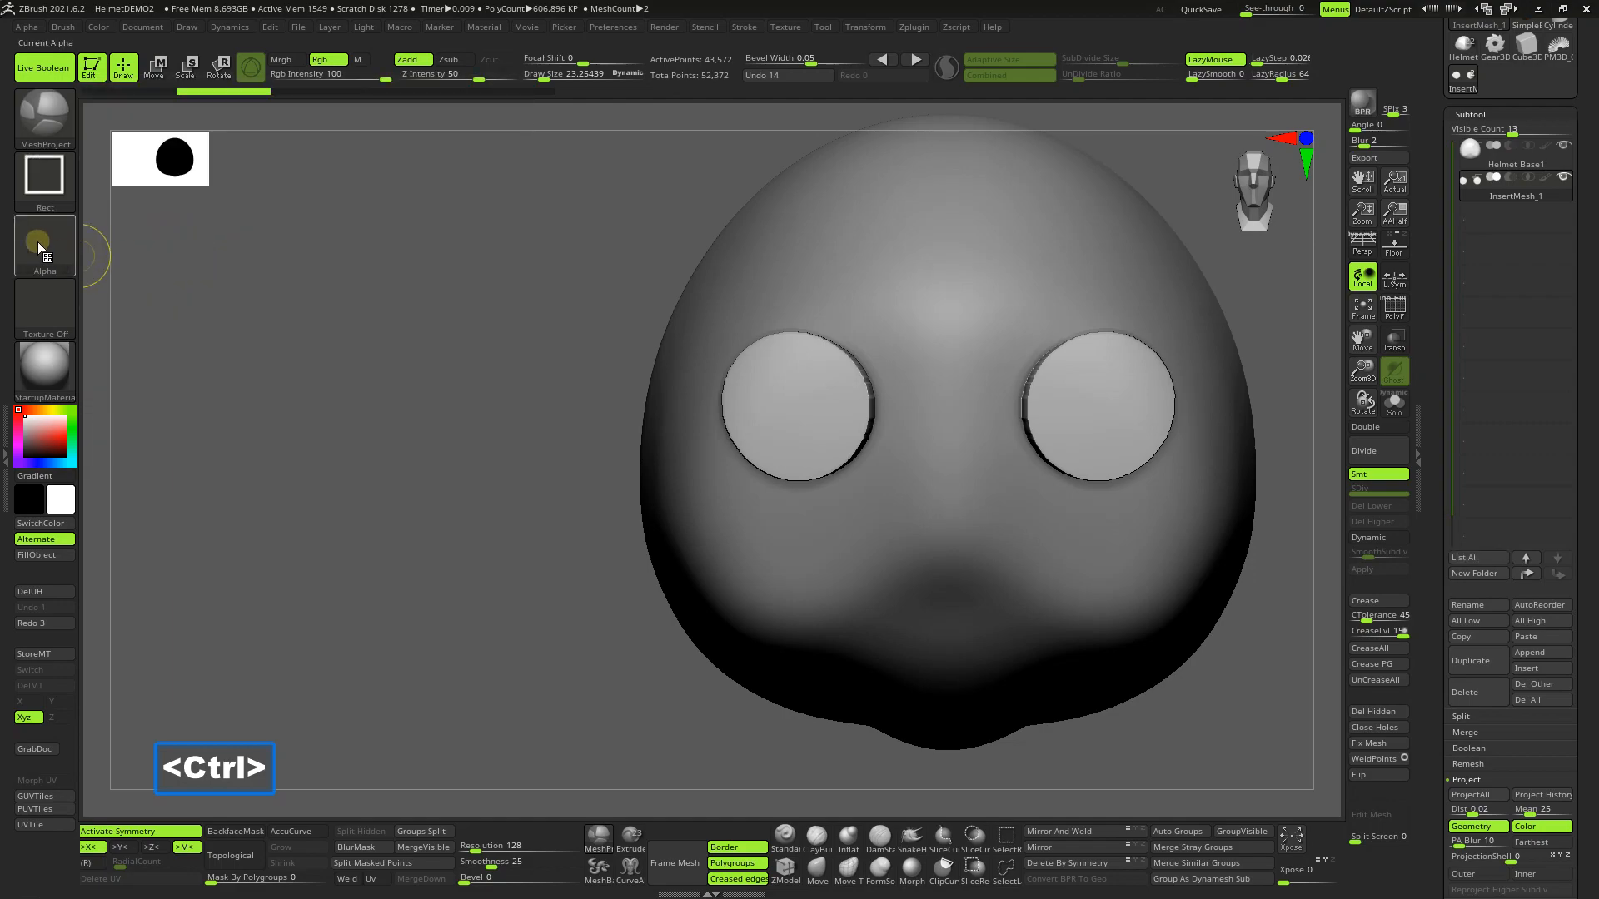
{"action": "mouse_move", "coordinate": [40, 248]}
{"action": "left_click", "coordinate": [40, 248]}
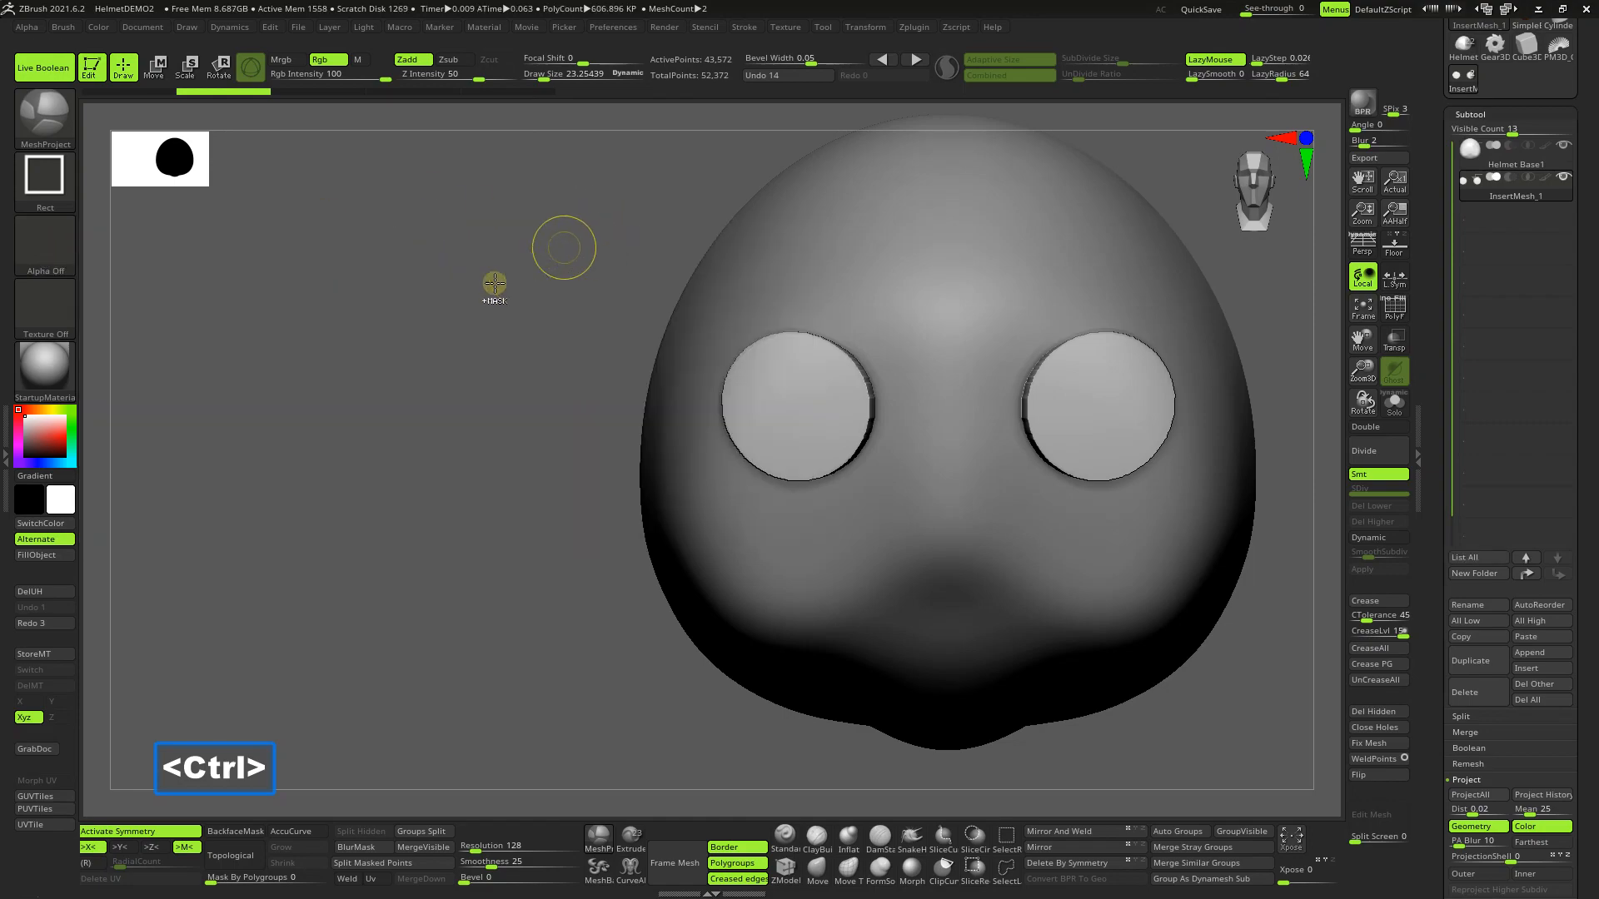
Step: Load HS039.psd from the HardSurfaceAlphas folder in LightBox as the MeshProject alpha
{"action": "key", "text": "comma"}
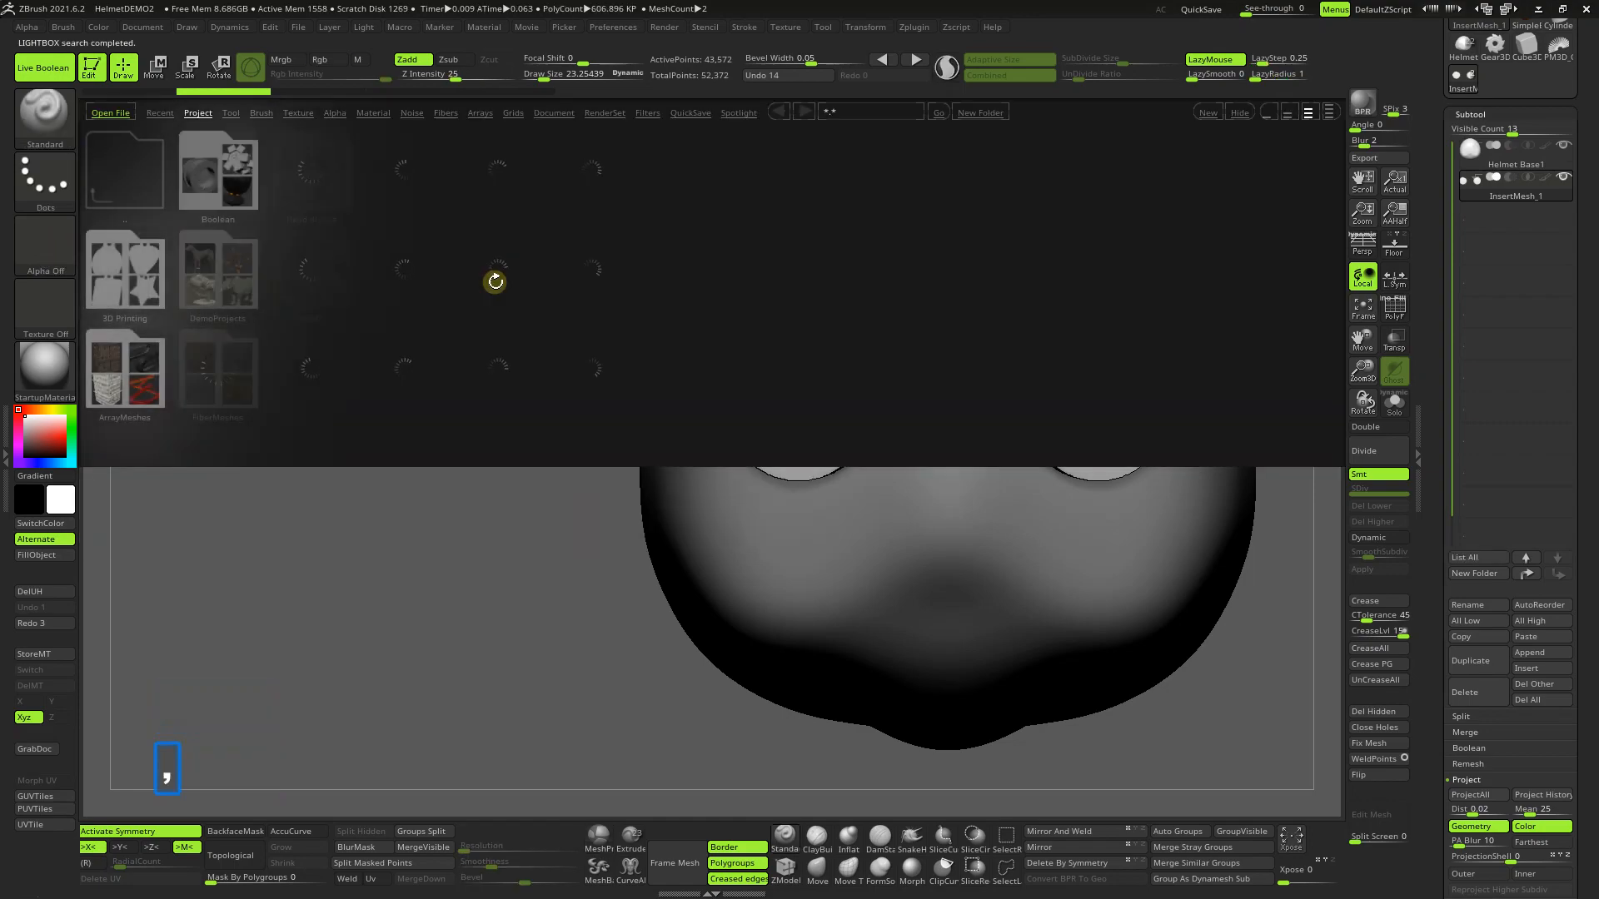
{"action": "left_click", "coordinate": [334, 113]}
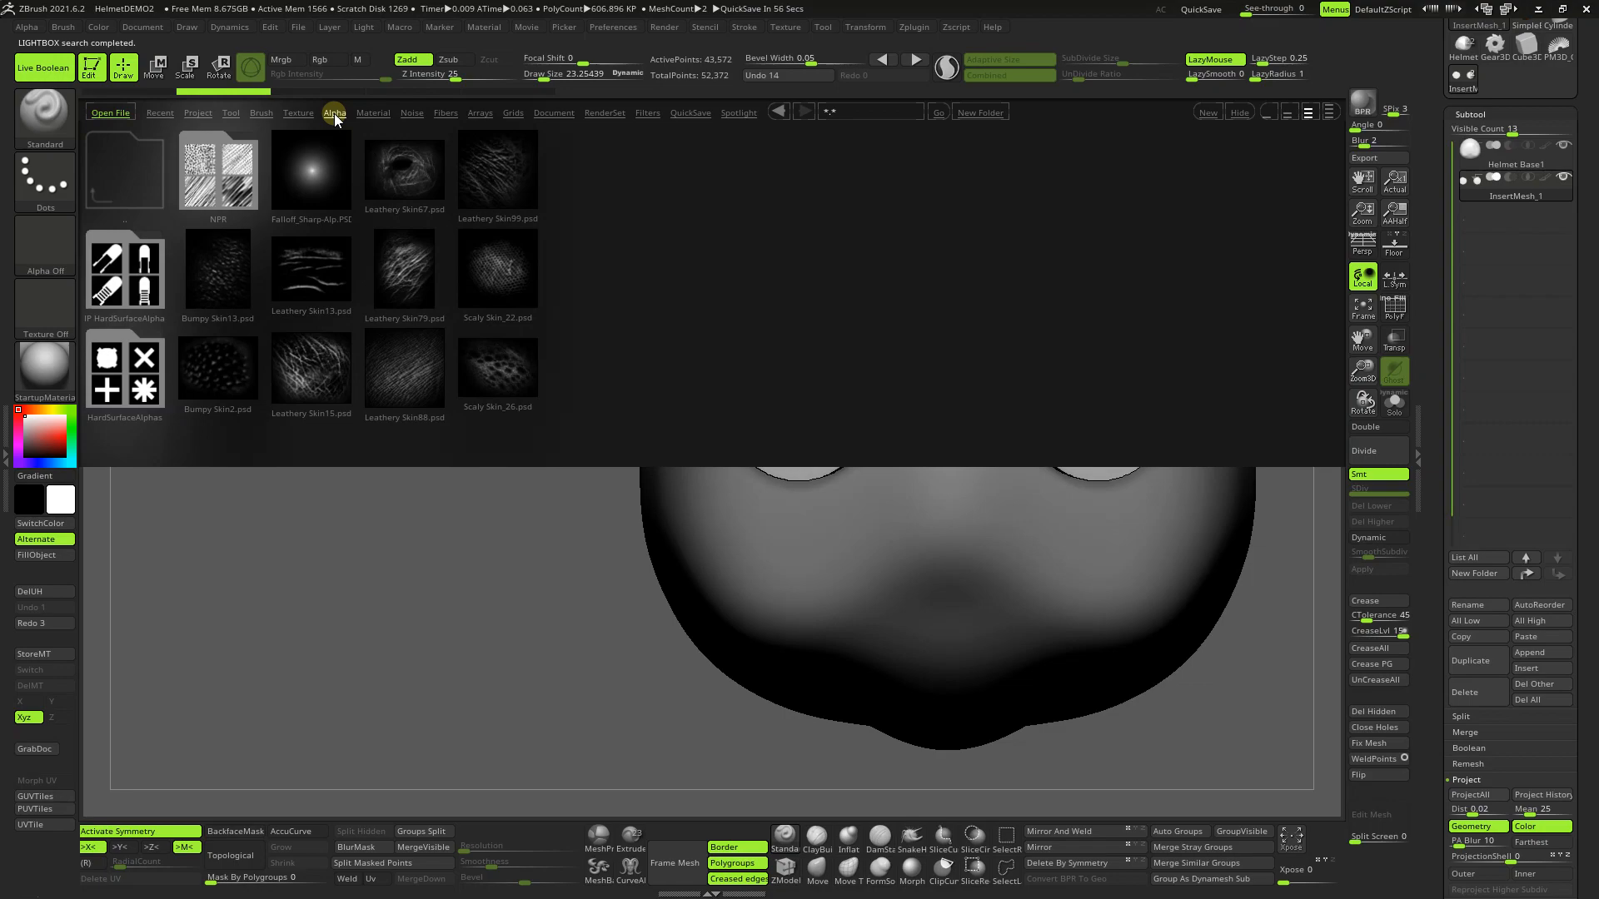
{"action": "left_click", "coordinate": [125, 400]}
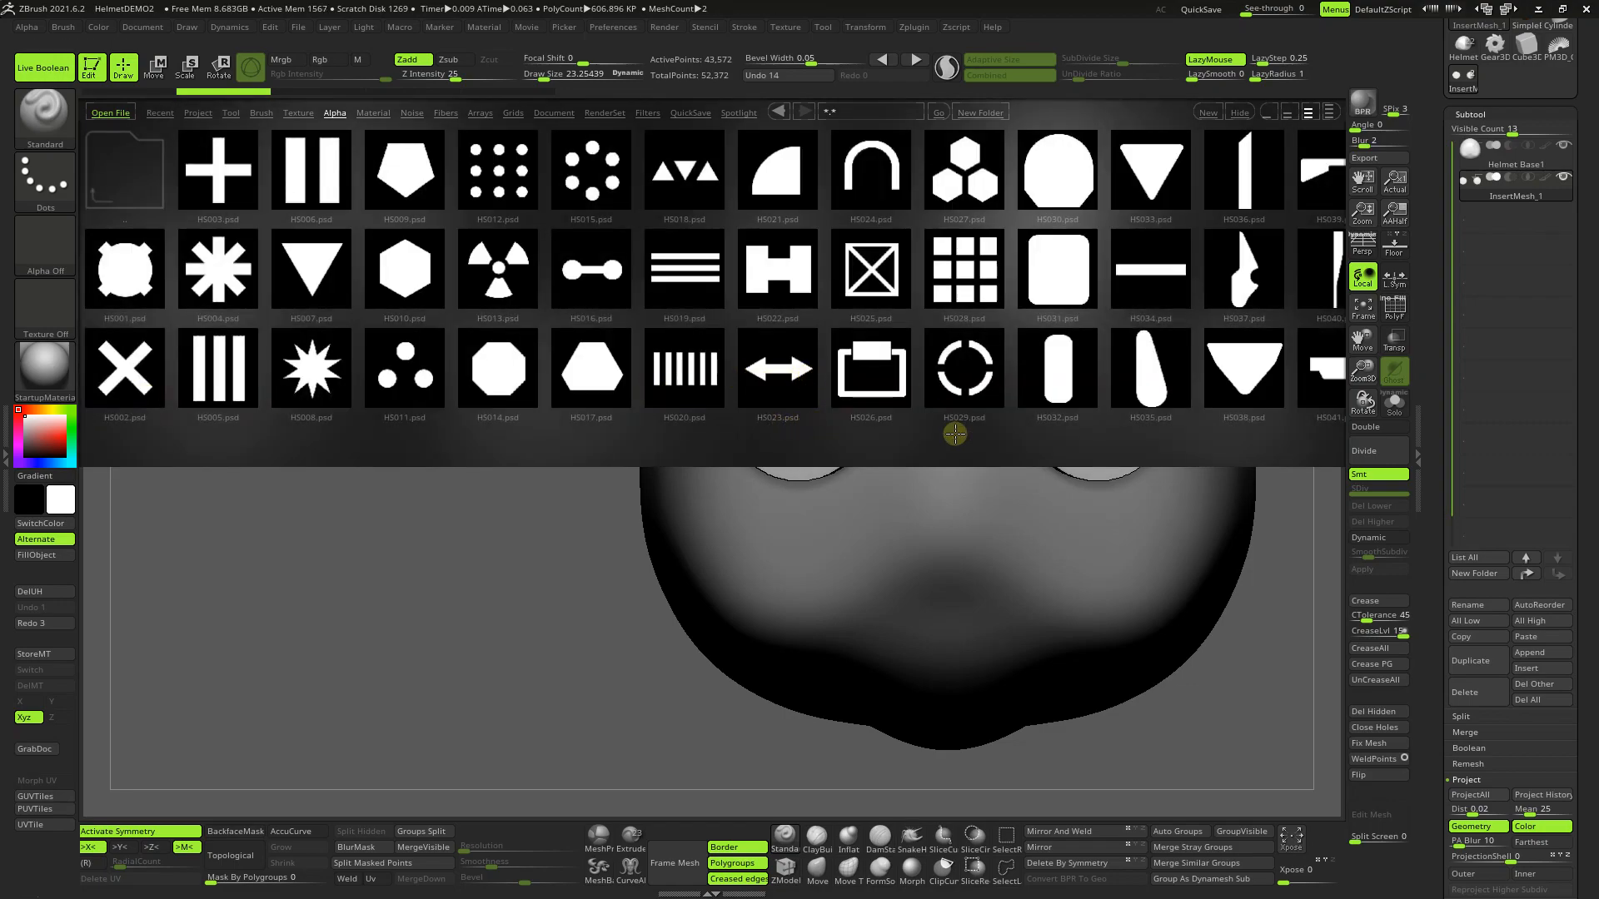
{"action": "left_click_drag", "start_coordinate": [960, 430], "coordinate": [772, 417]}
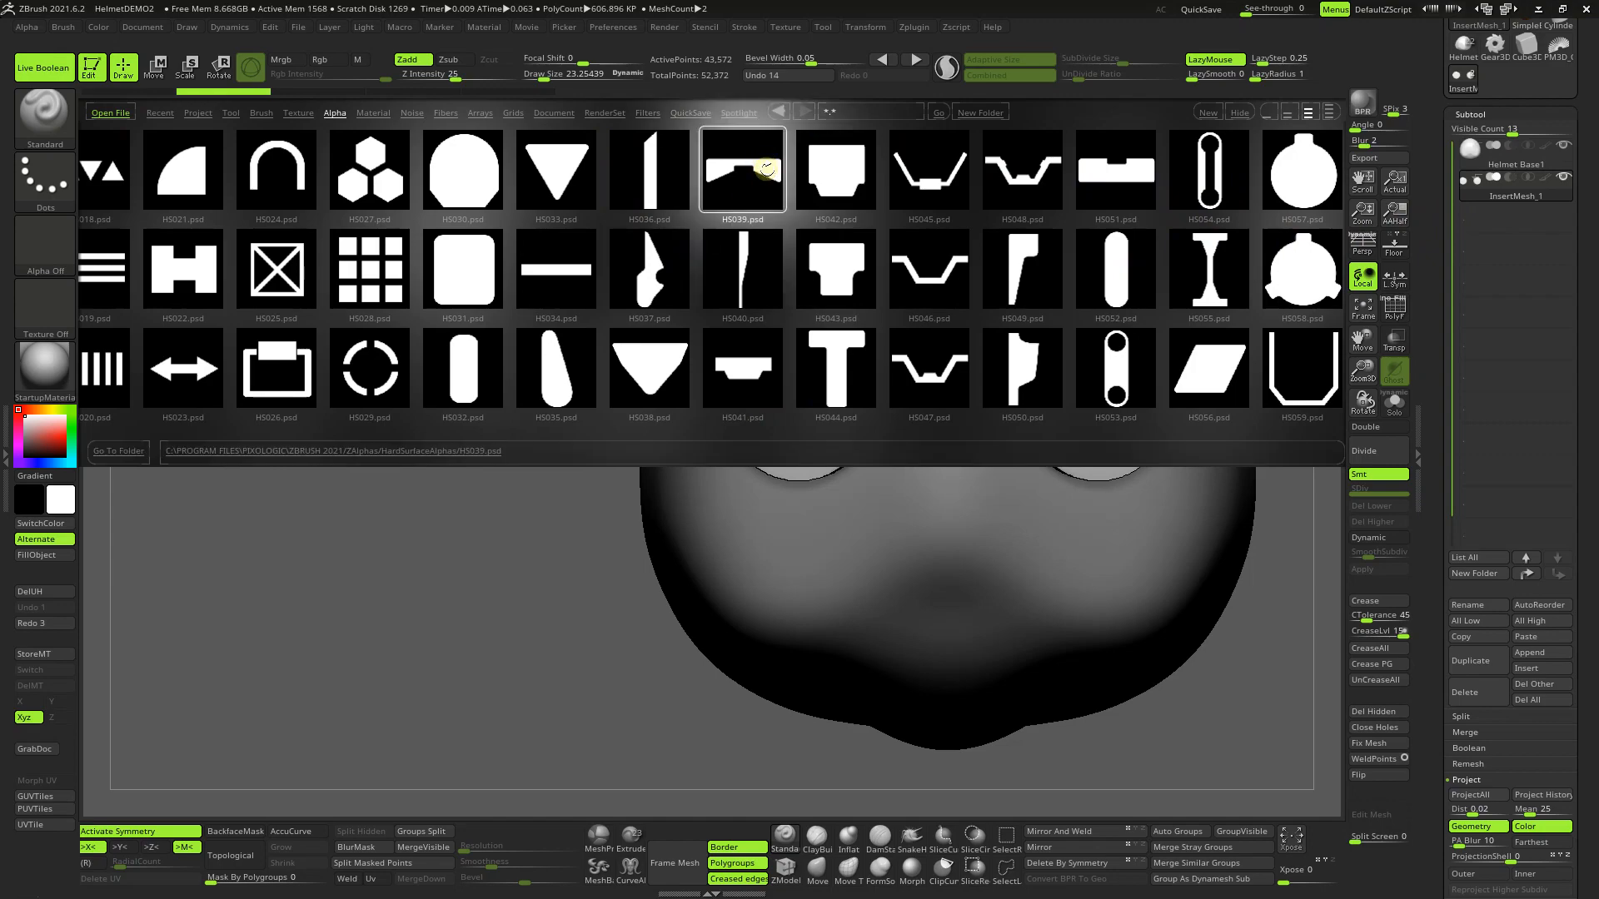
{"action": "key", "text": "ctrl"}
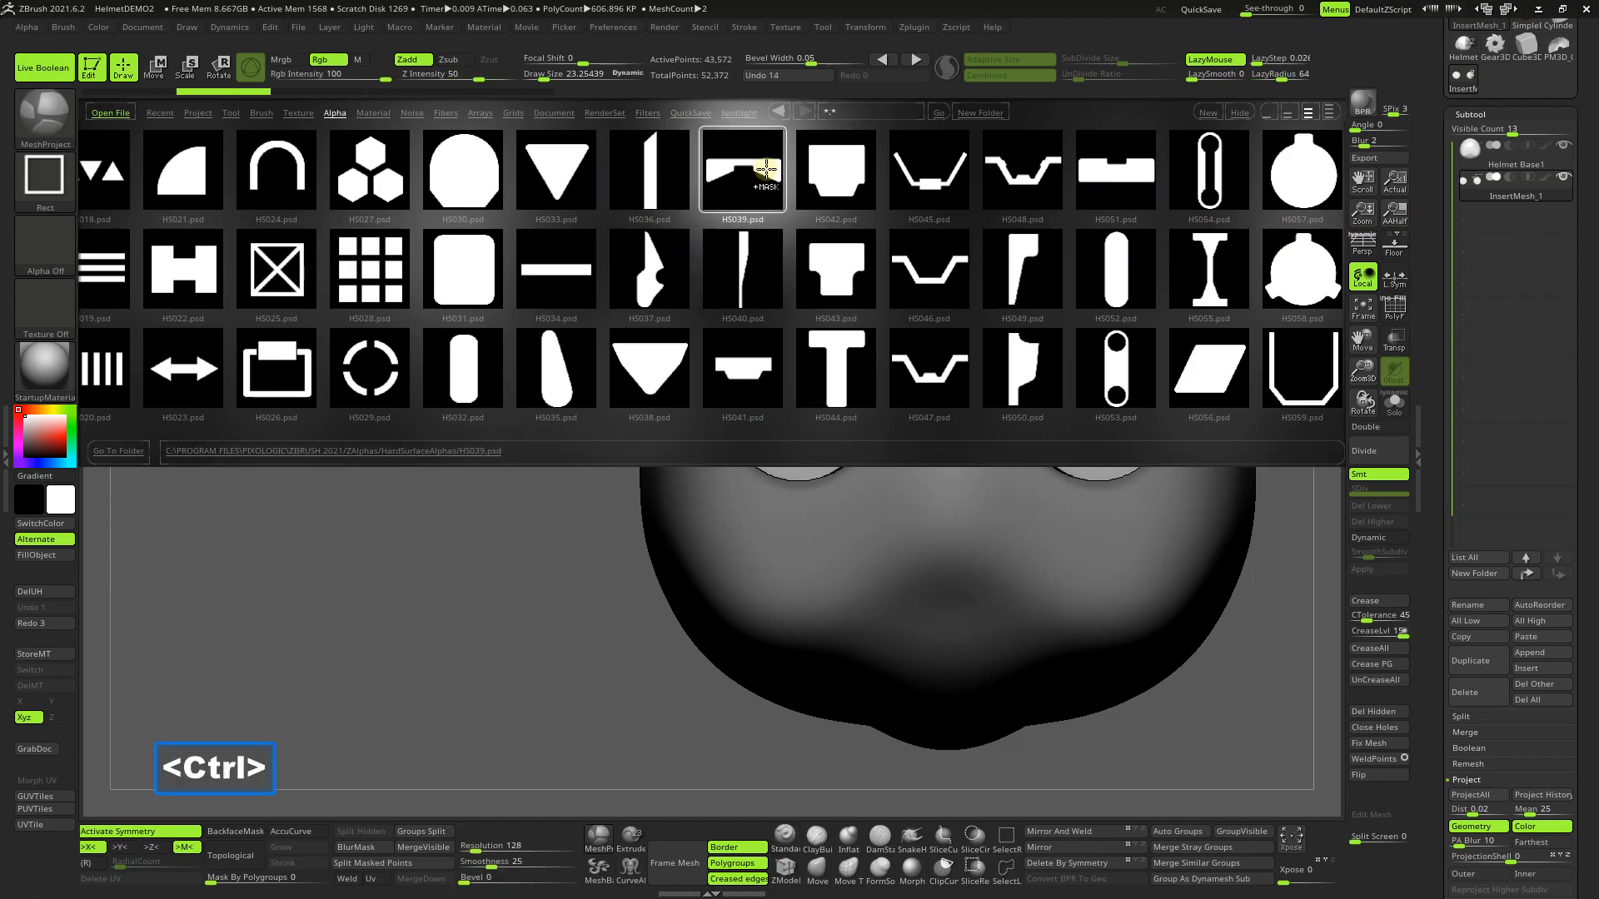
{"action": "double_click", "coordinate": [767, 172], "text": "ctrl"}
{"action": "key", "text": "ctrl"}
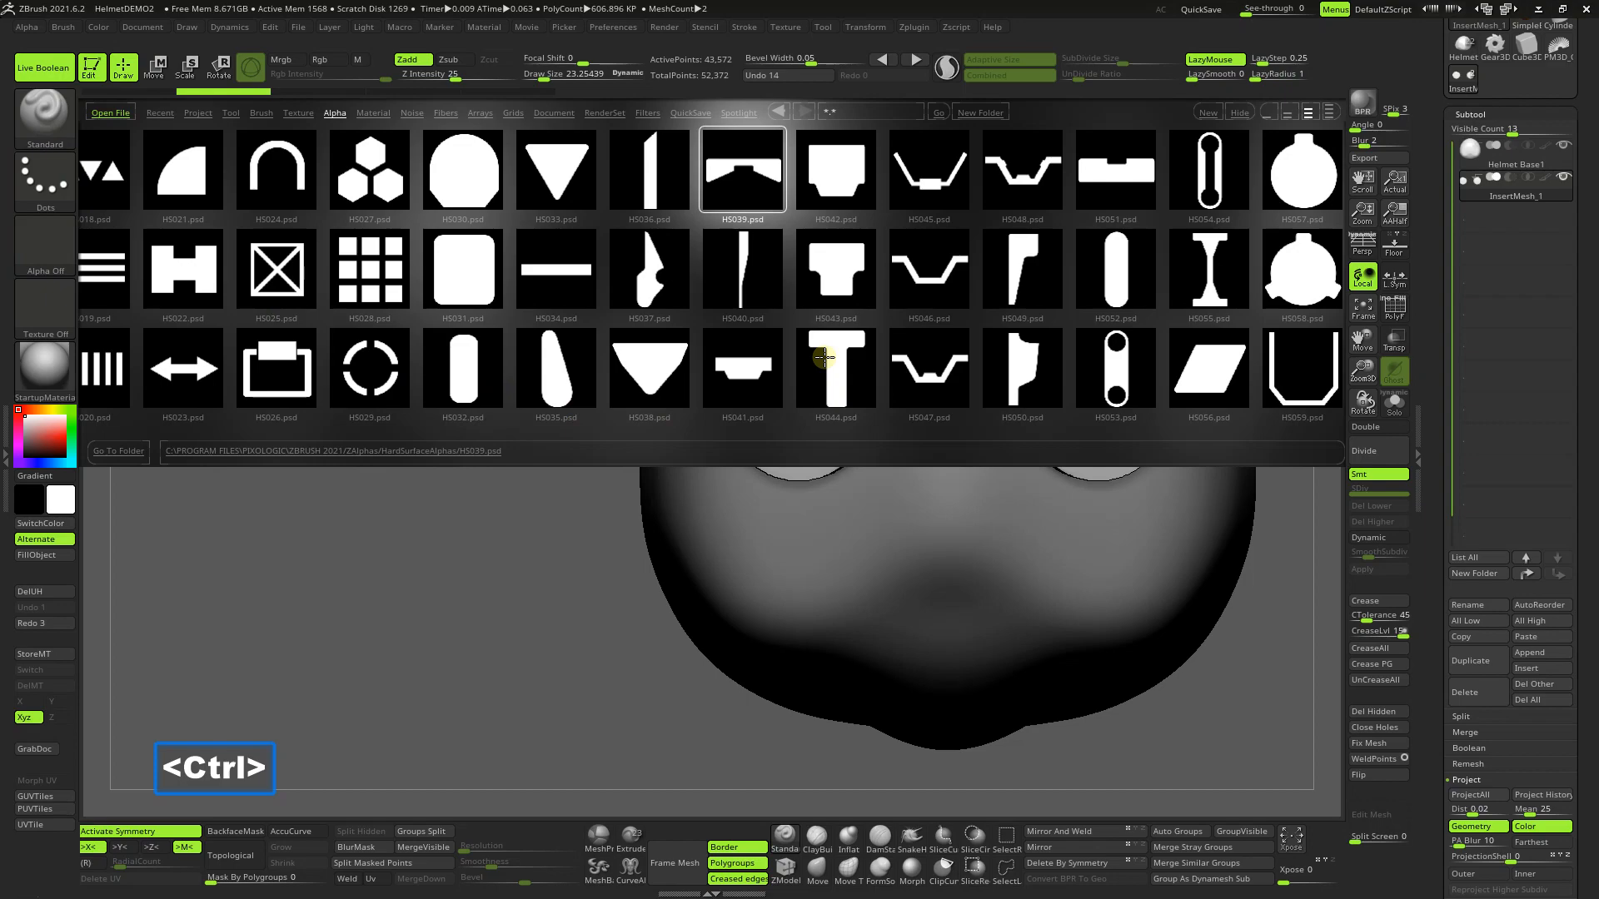
{"action": "key", "text": "comma"}
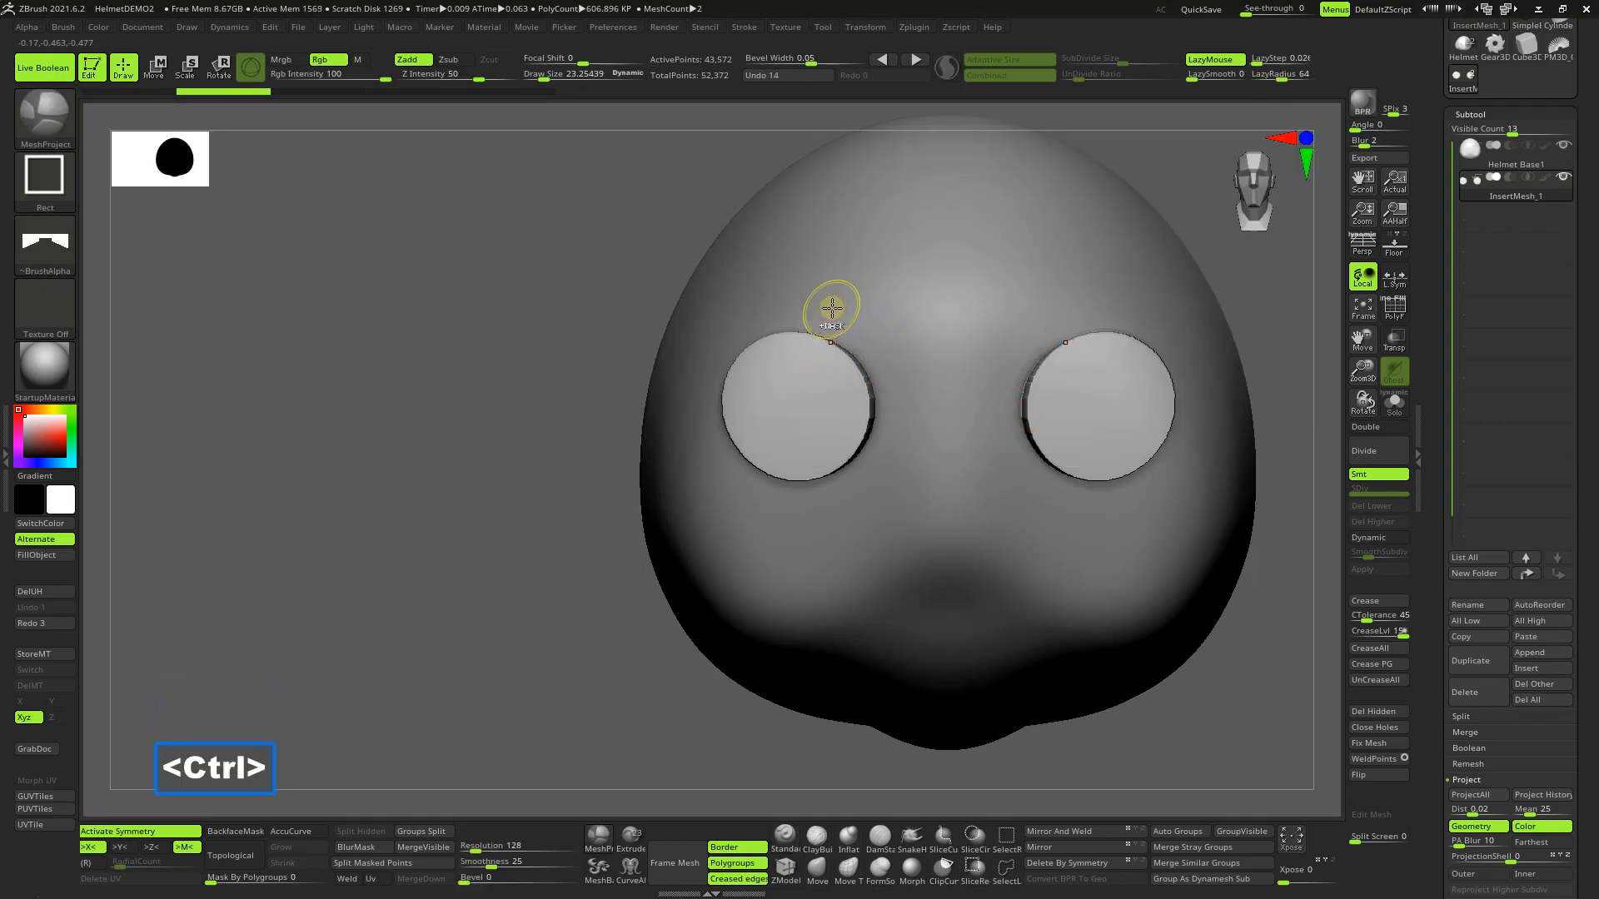
Step: Draw a large mirrored pair of HS039-shaped panels below the round ones and a smaller pair overlapping the round panels' lower inner parts
{"action": "mouse_move", "coordinate": [839, 302]}
{"action": "left_mouse_down", "text": "ctrl"}
{"action": "mouse_move", "coordinate": [771, 424]}
{"action": "mouse_move", "coordinate": [764, 612]}
{"action": "mouse_move", "coordinate": [726, 699]}
{"action": "left_mouse_up", "text": "ctrl"}
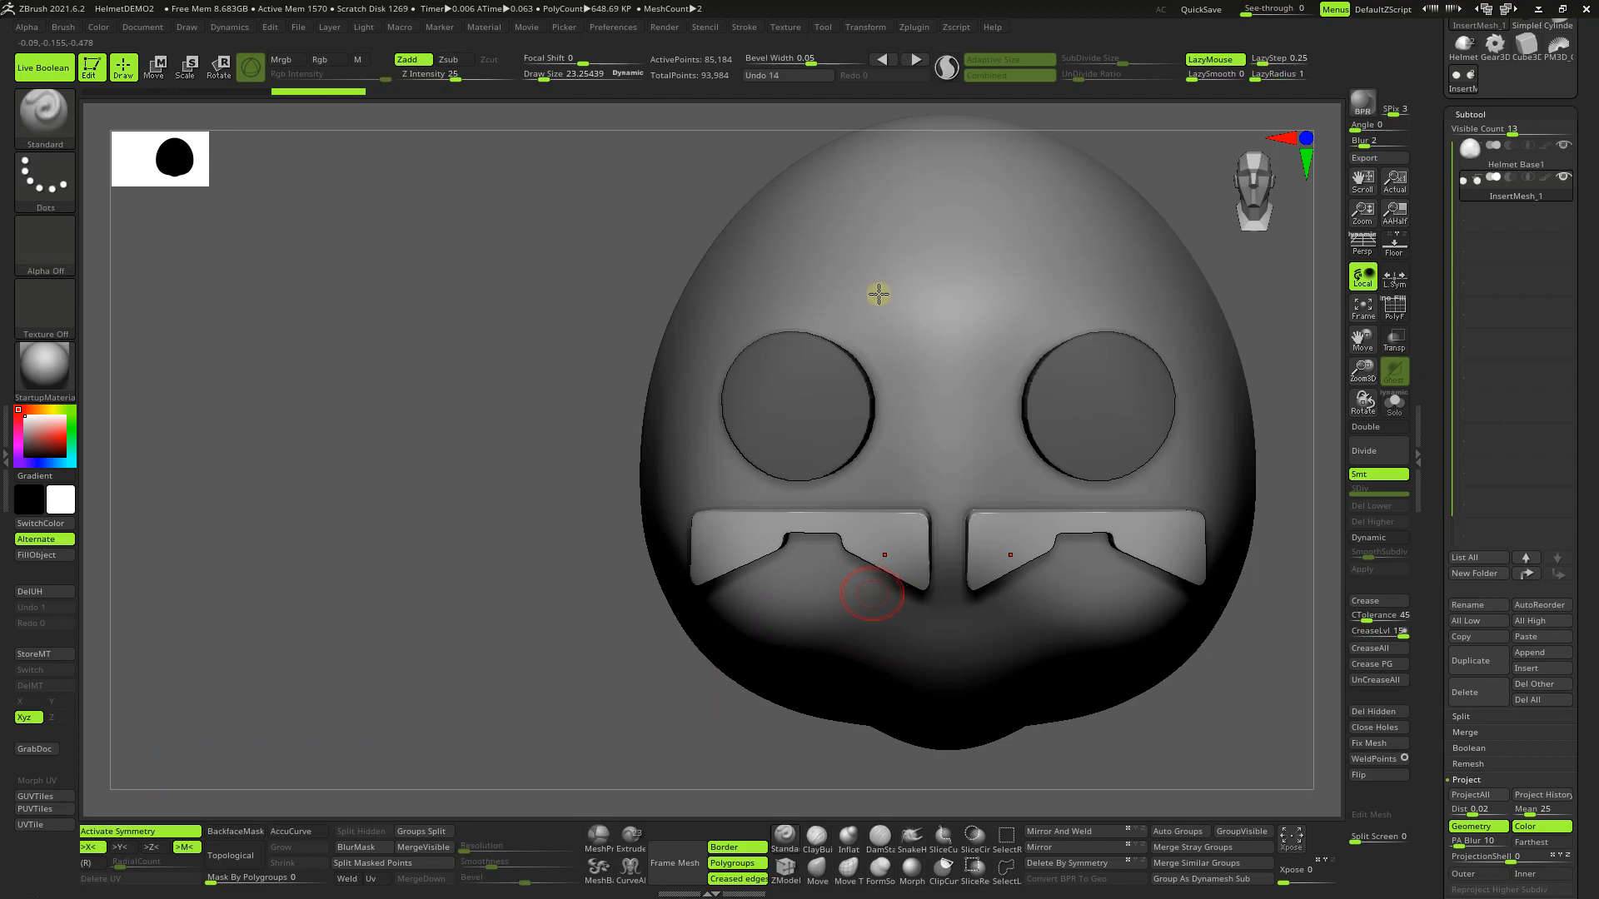
{"action": "left_click_drag", "start_coordinate": [865, 296], "coordinate": [809, 393], "text": "ctrl"}
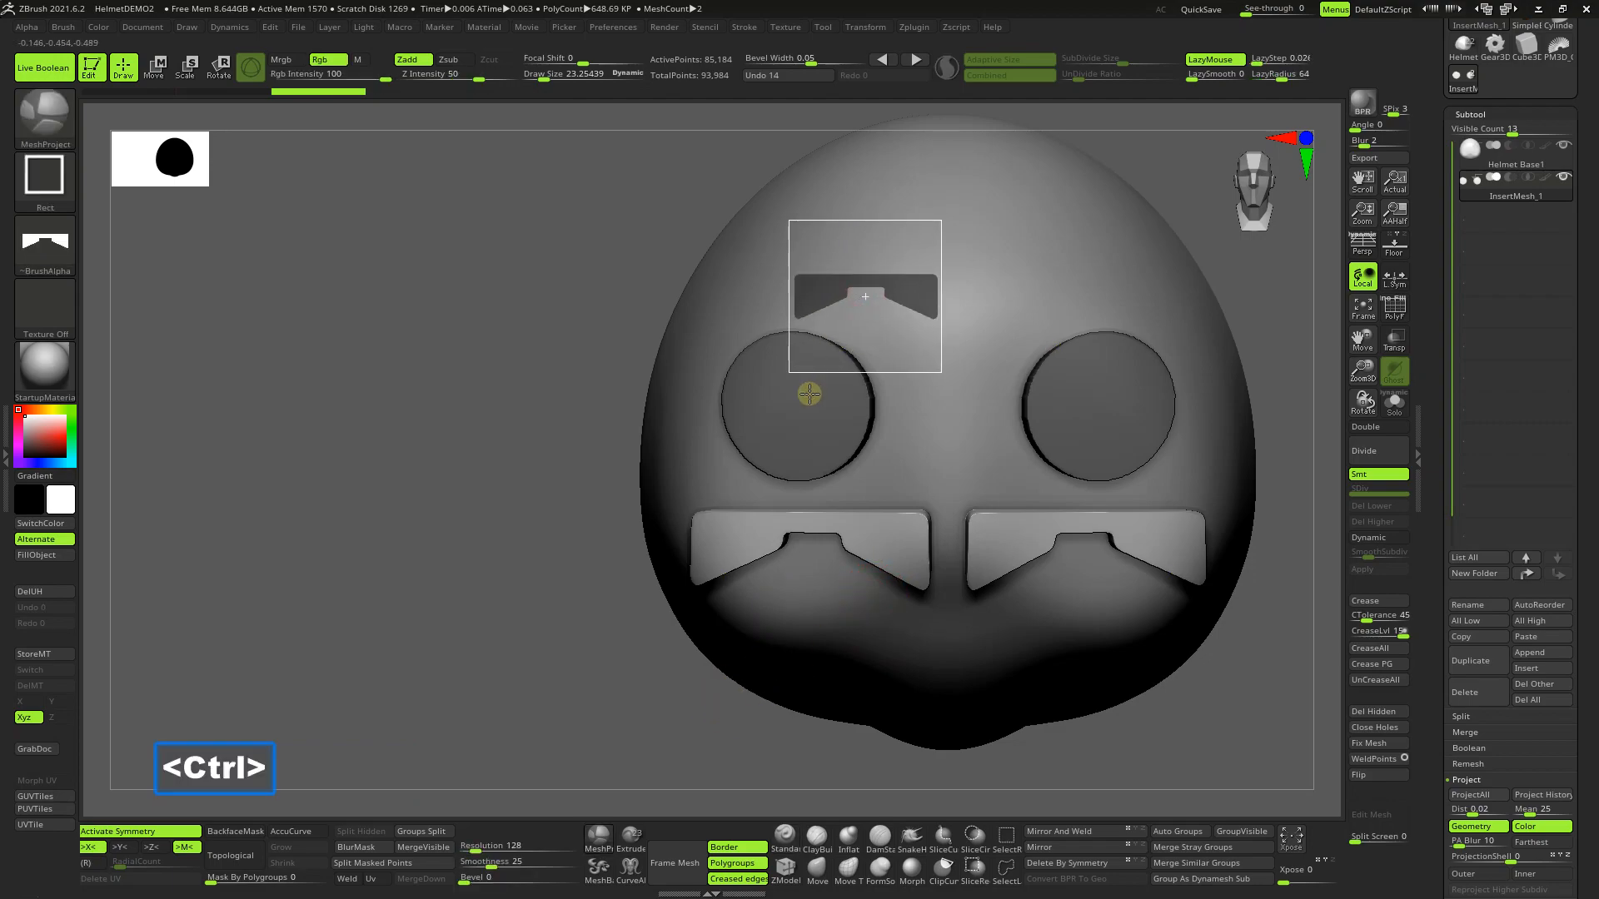
{"action": "mouse_move", "coordinate": [809, 393]}
{"action": "left_mouse_down", "text": "ctrl"}
{"action": "mouse_move", "coordinate": [766, 509]}
{"action": "mouse_move", "coordinate": [798, 534]}
{"action": "mouse_move", "coordinate": [831, 425]}
{"action": "mouse_move", "coordinate": [750, 472]}
{"action": "mouse_move", "coordinate": [707, 549]}
{"action": "mouse_move", "coordinate": [805, 546]}
{"action": "left_mouse_up", "text": "ctrl"}
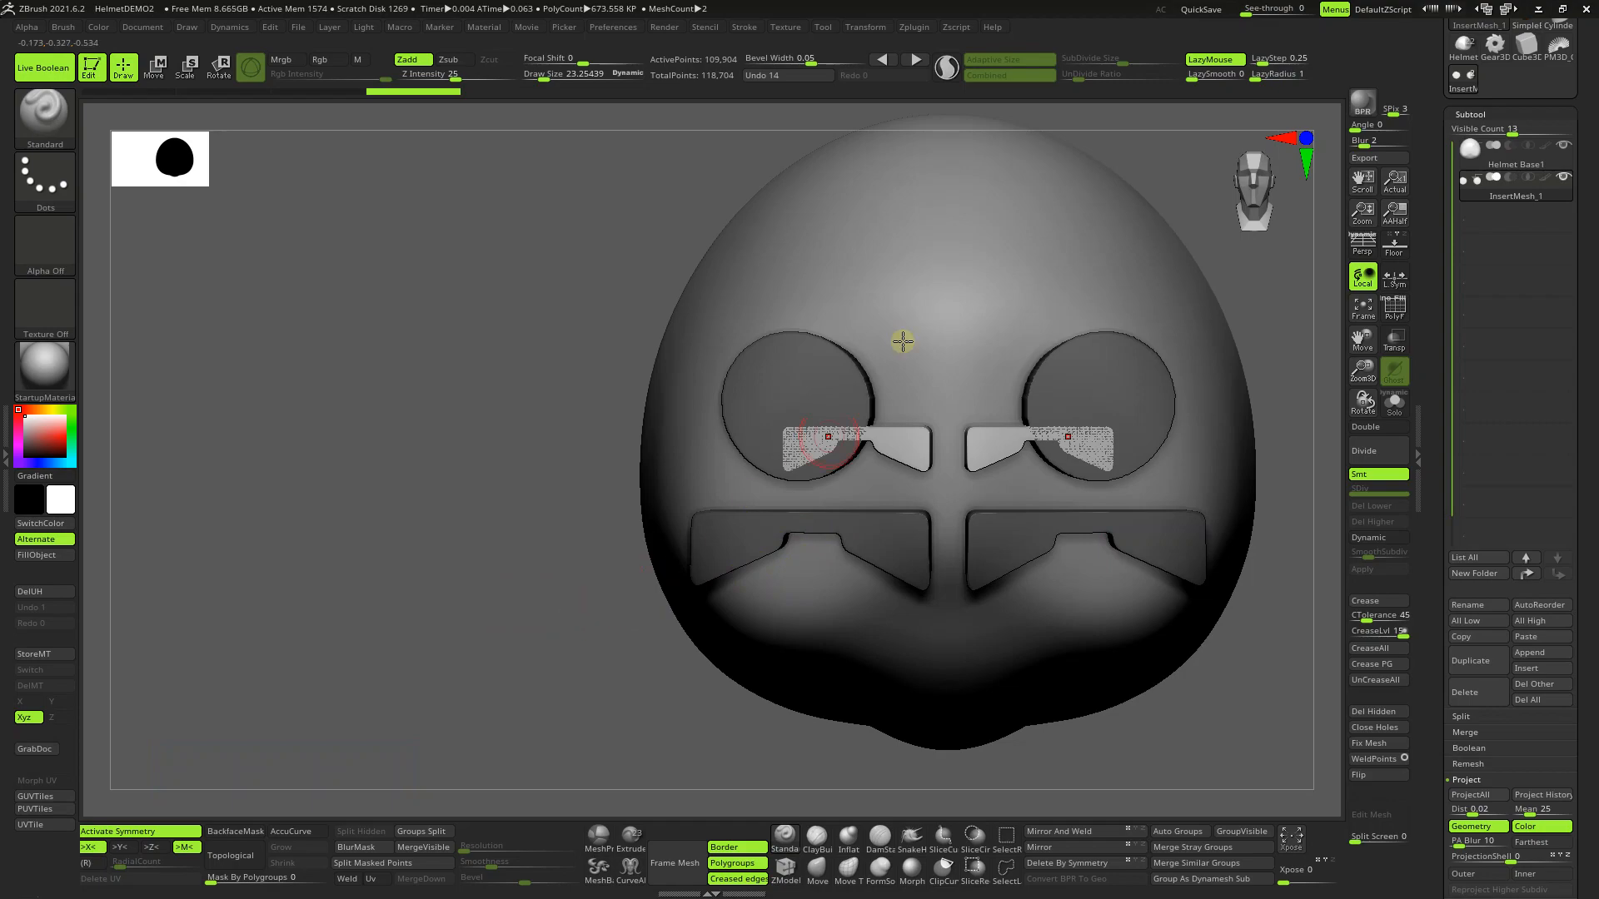
Step: Examine the Square and Center options of the Rect stroke and the other stroke types available for MeshProject
{"action": "key", "text": "ctrl"}
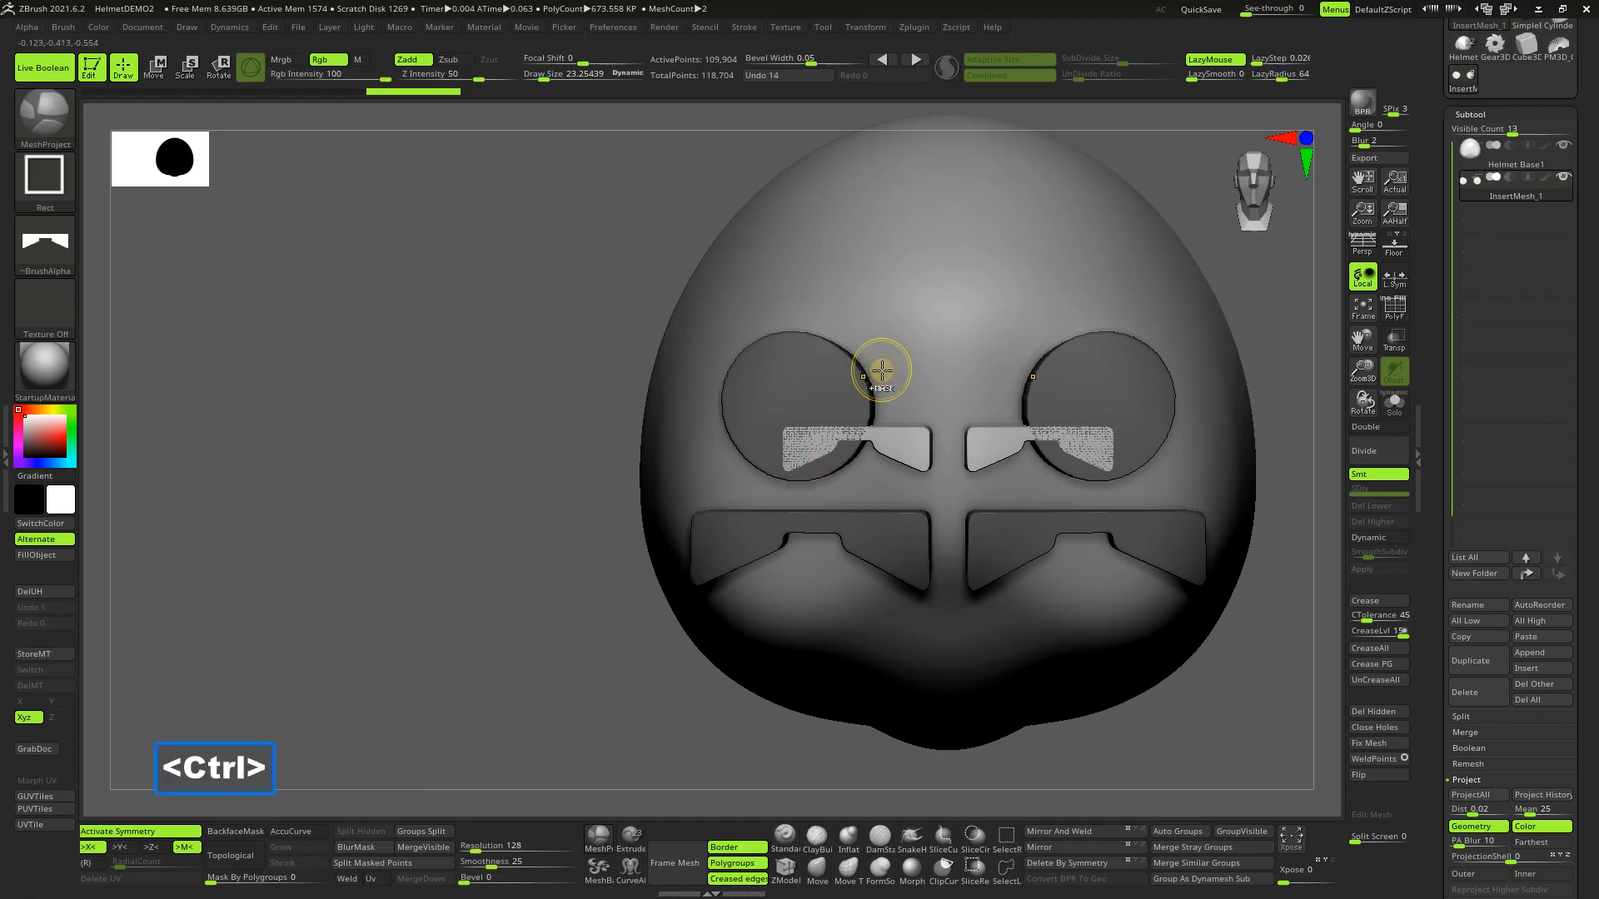
{"action": "left_click", "coordinate": [40, 178]}
{"action": "mouse_move", "coordinate": [511, 205]}
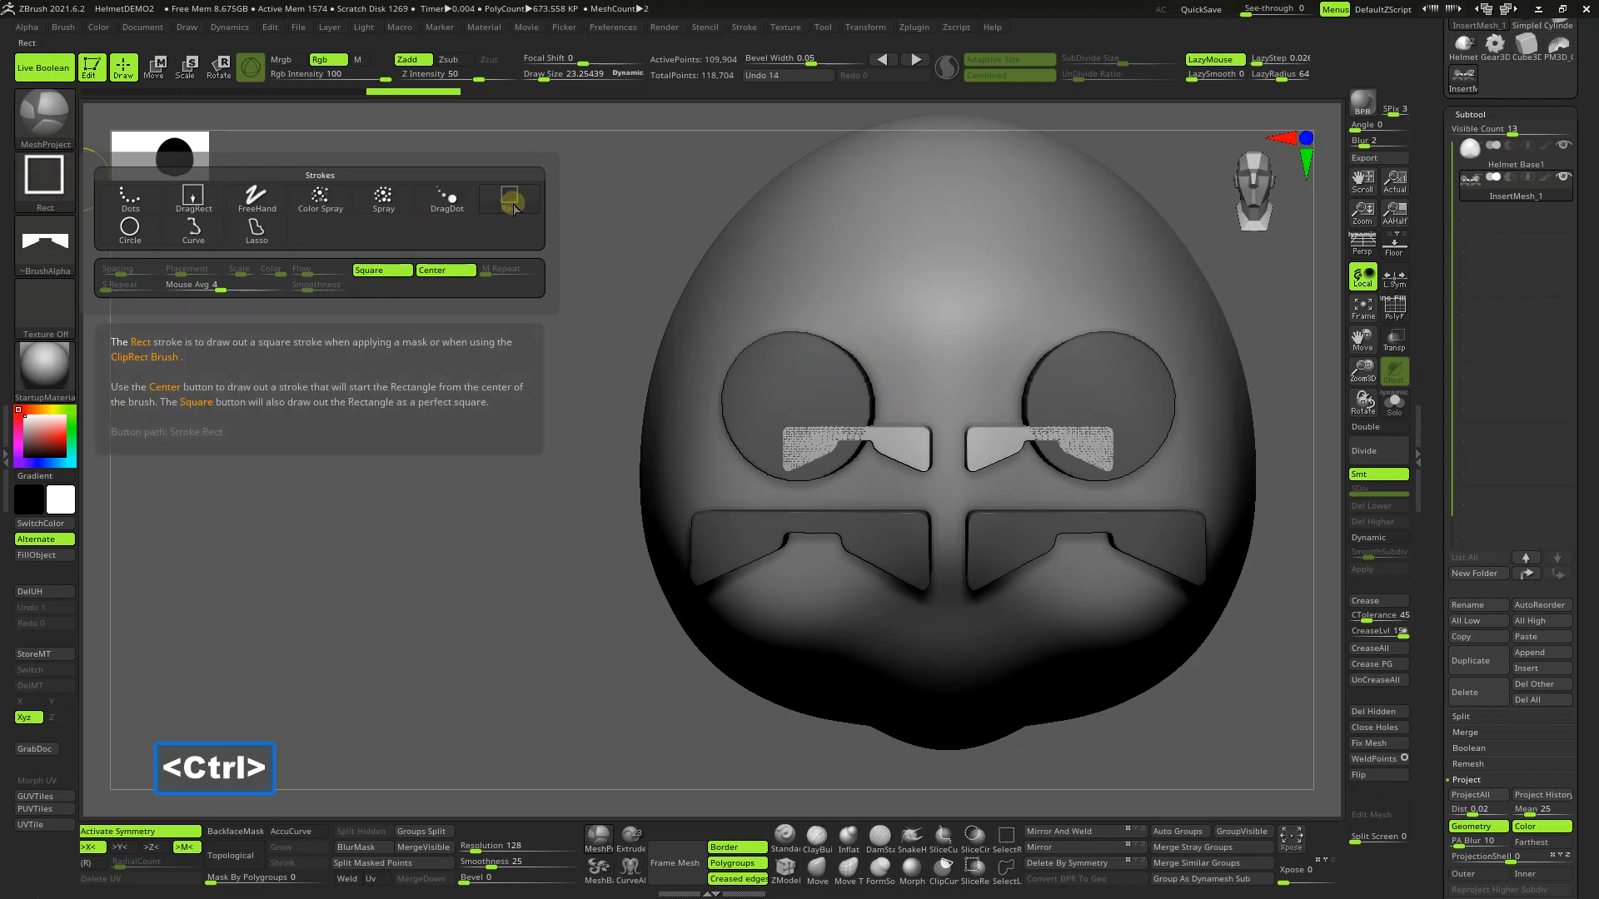
{"action": "mouse_move", "coordinate": [196, 209]}
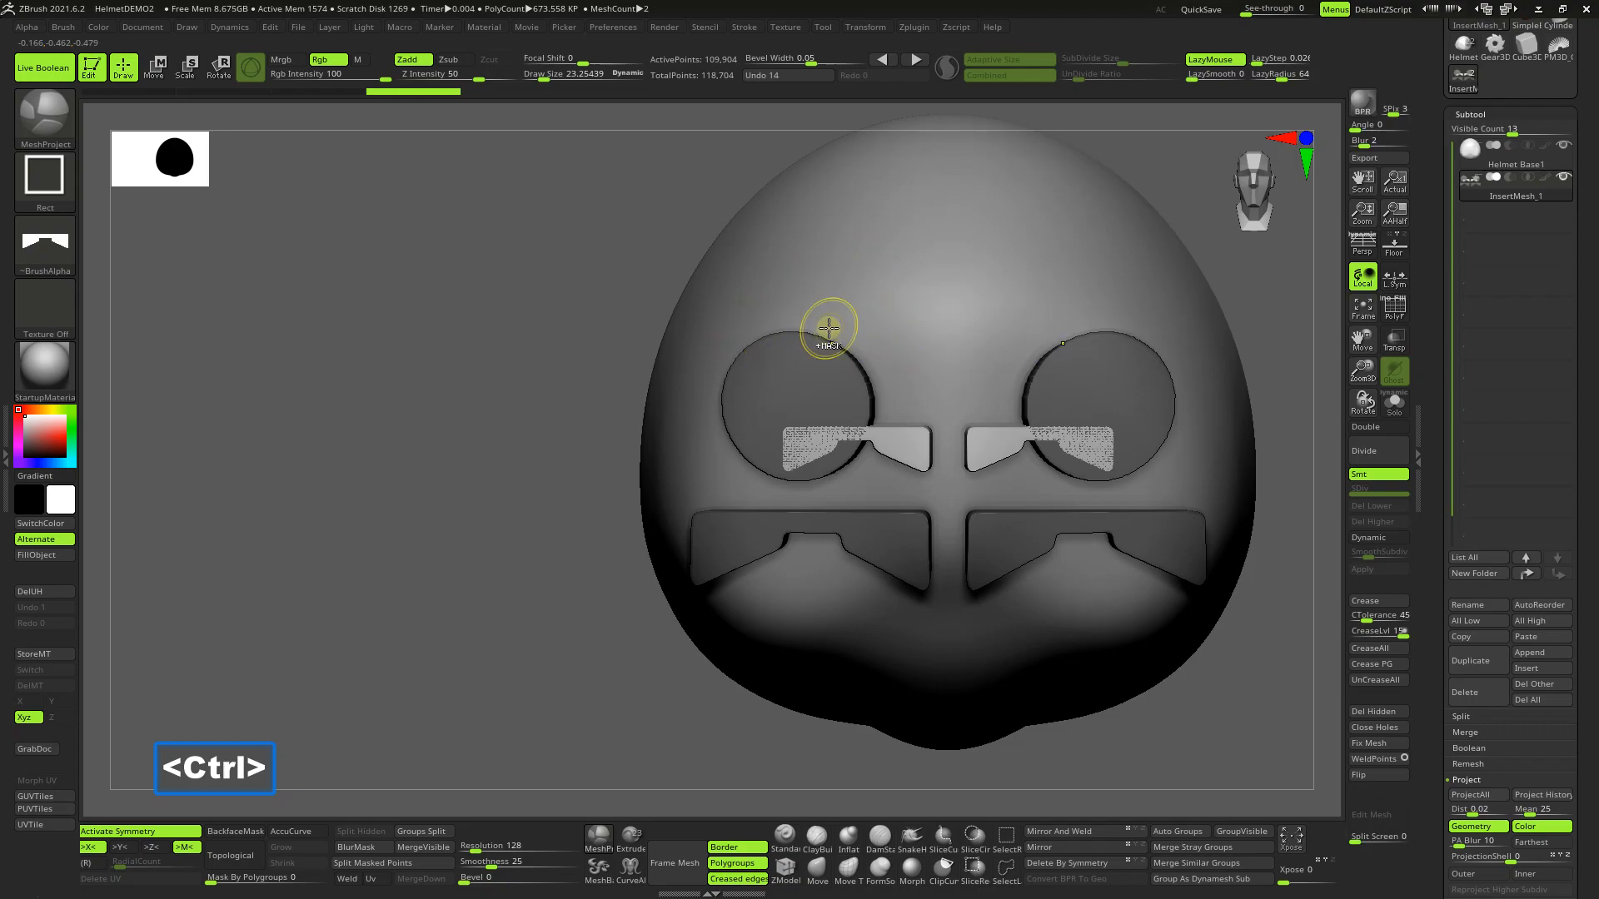
Step: Draw a mirrored pair of HS039-shaped panels on the sides of the helmet above the round panels
{"action": "mouse_move", "coordinate": [46, 254]}
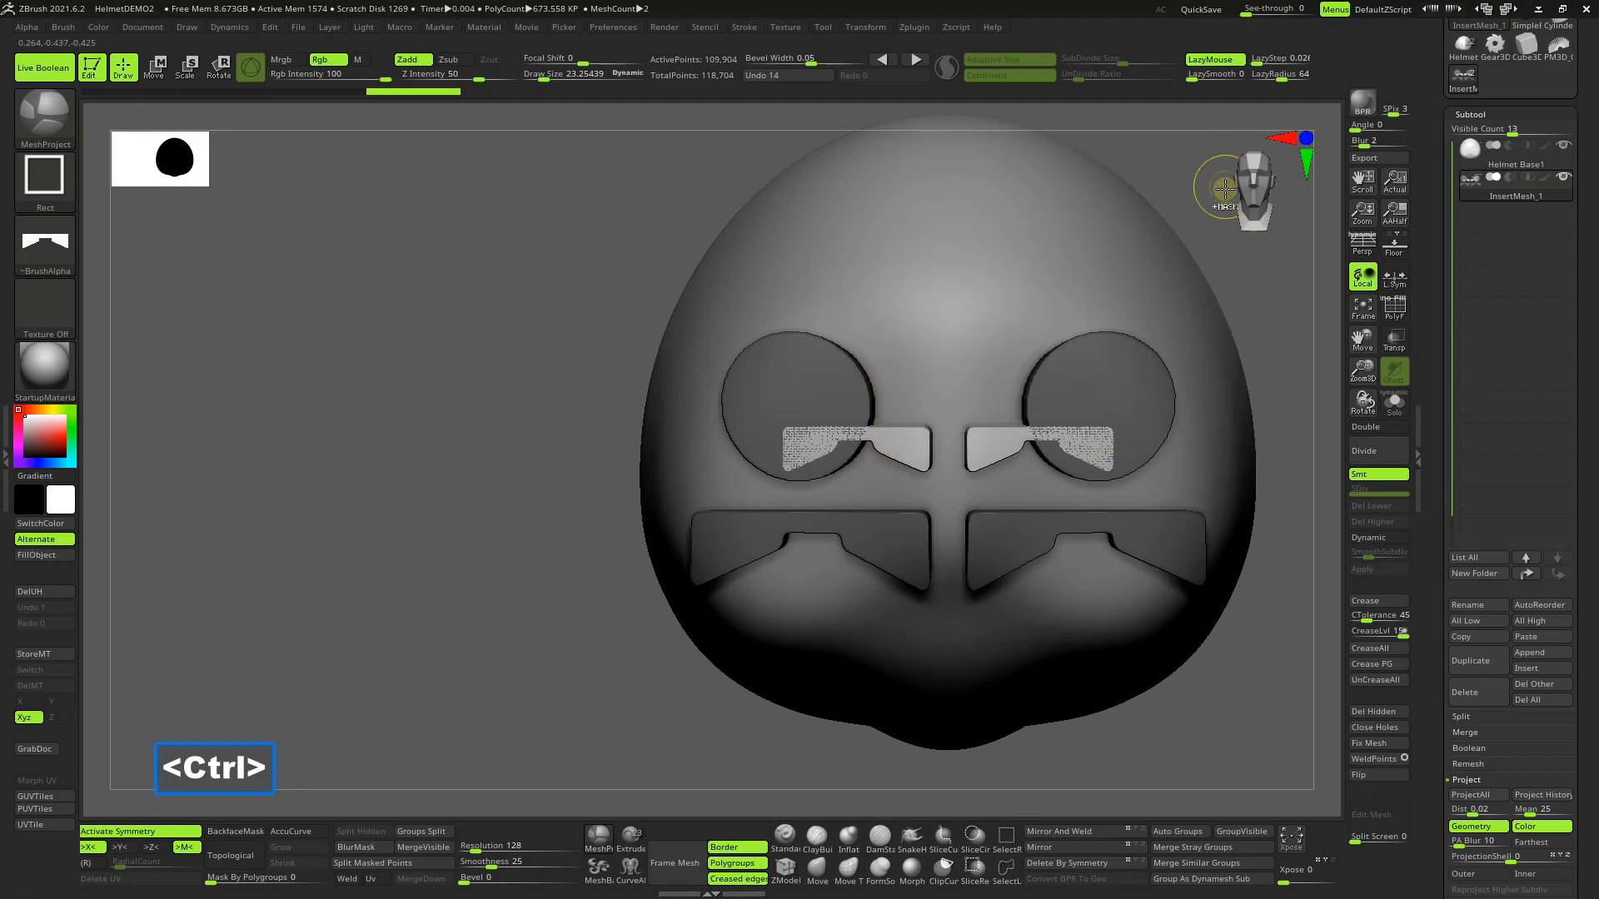
{"action": "mouse_move", "coordinate": [1252, 297]}
{"action": "left_mouse_down"}
{"action": "mouse_move", "coordinate": [1316, 339]}
{"action": "mouse_move", "coordinate": [1038, 317]}
{"action": "left_mouse_up"}
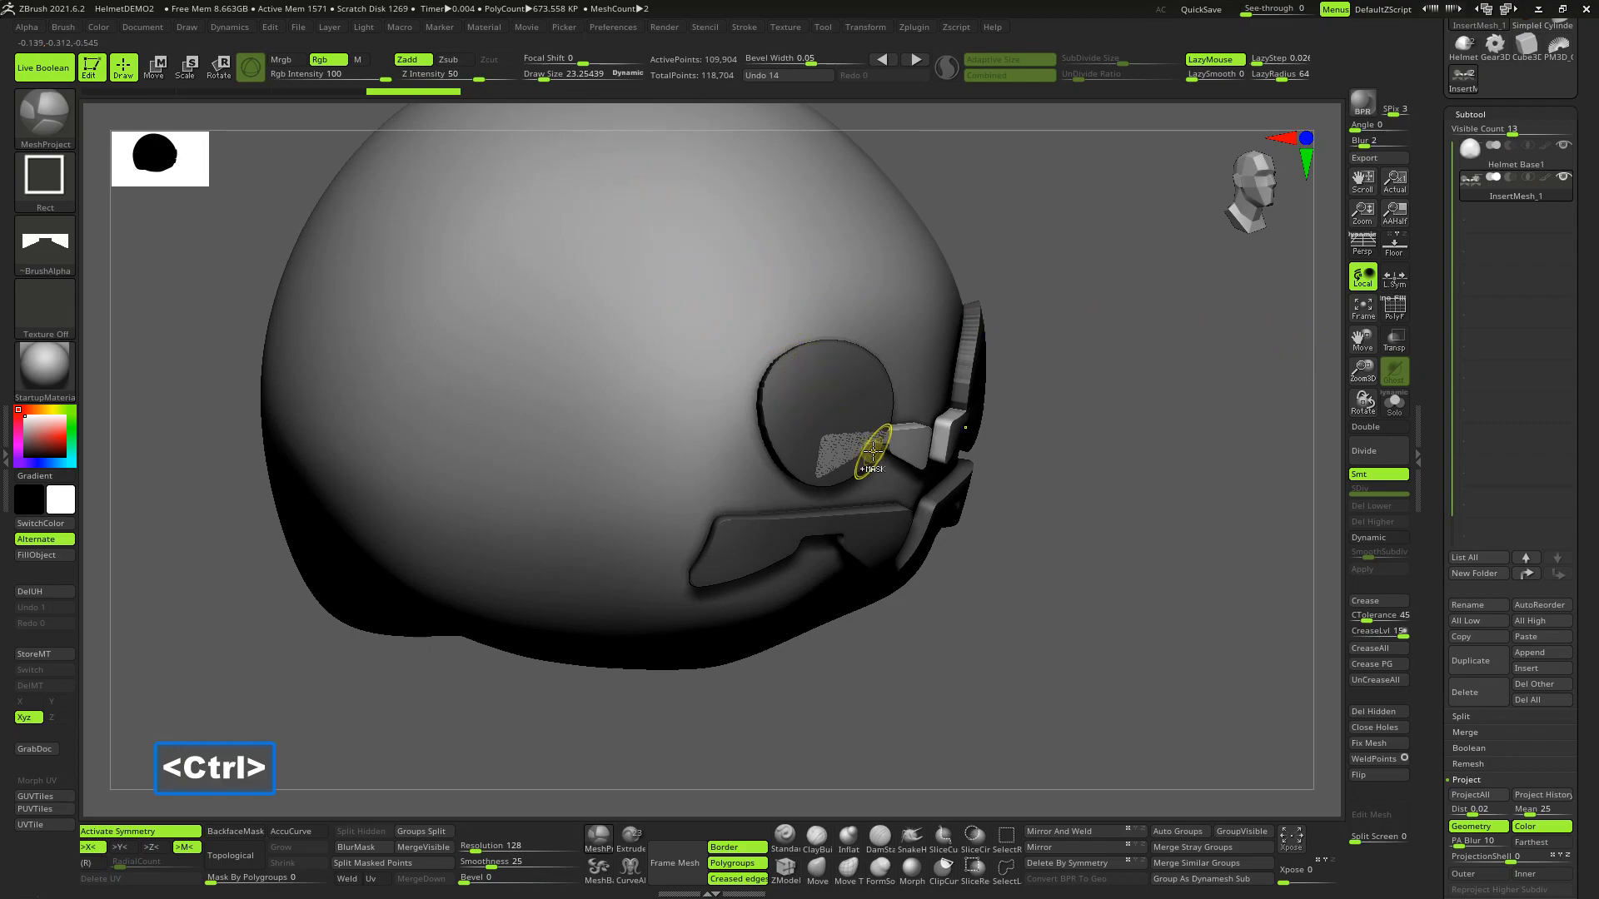
{"action": "left_click_drag", "start_coordinate": [750, 276], "coordinate": [702, 387], "text": "ctrl"}
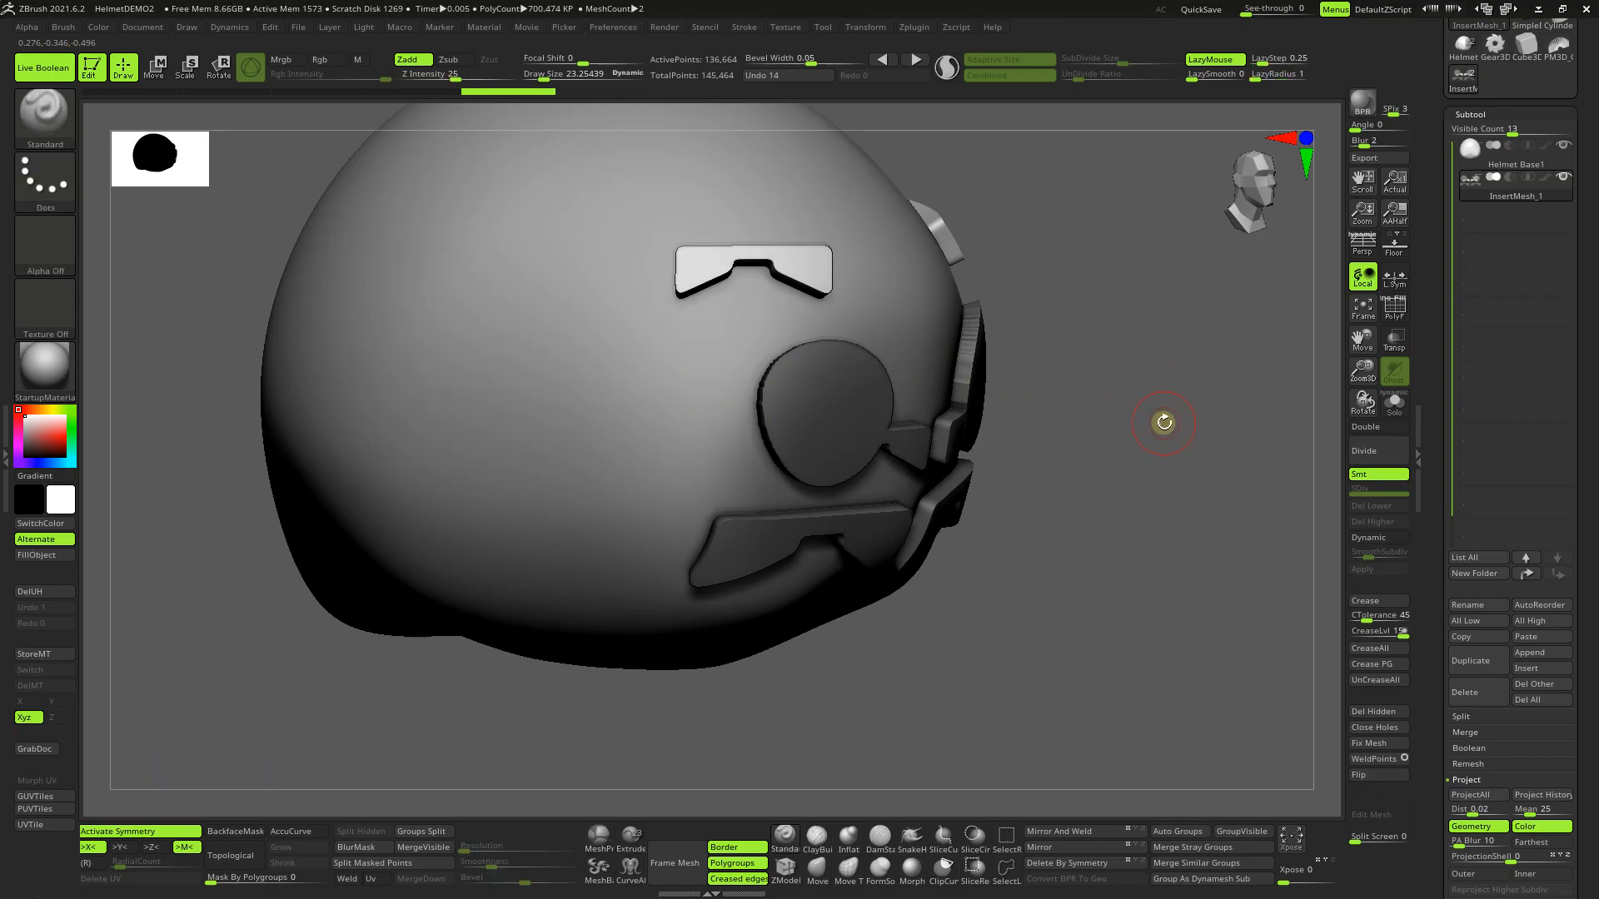
Step: Show the alpha's Modify settings, rotate the MeshProject alpha by a quarter turn and flip it horizontally
{"action": "key", "text": "ctrl"}
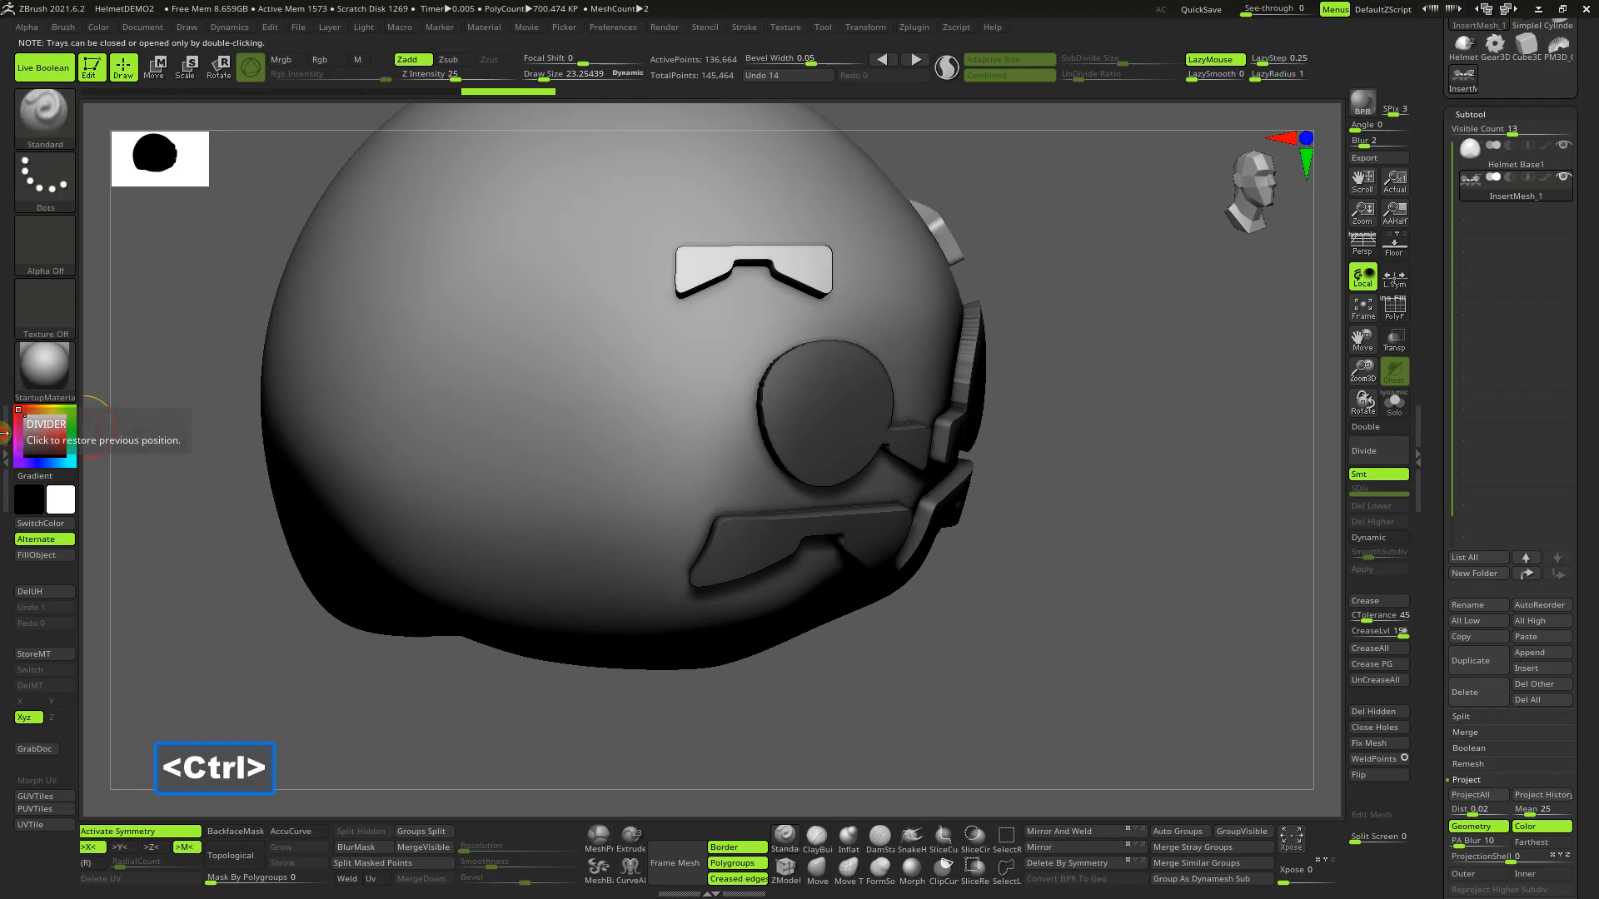
{"action": "left_click", "coordinate": [6, 433]}
{"action": "left_click", "coordinate": [31, 188]}
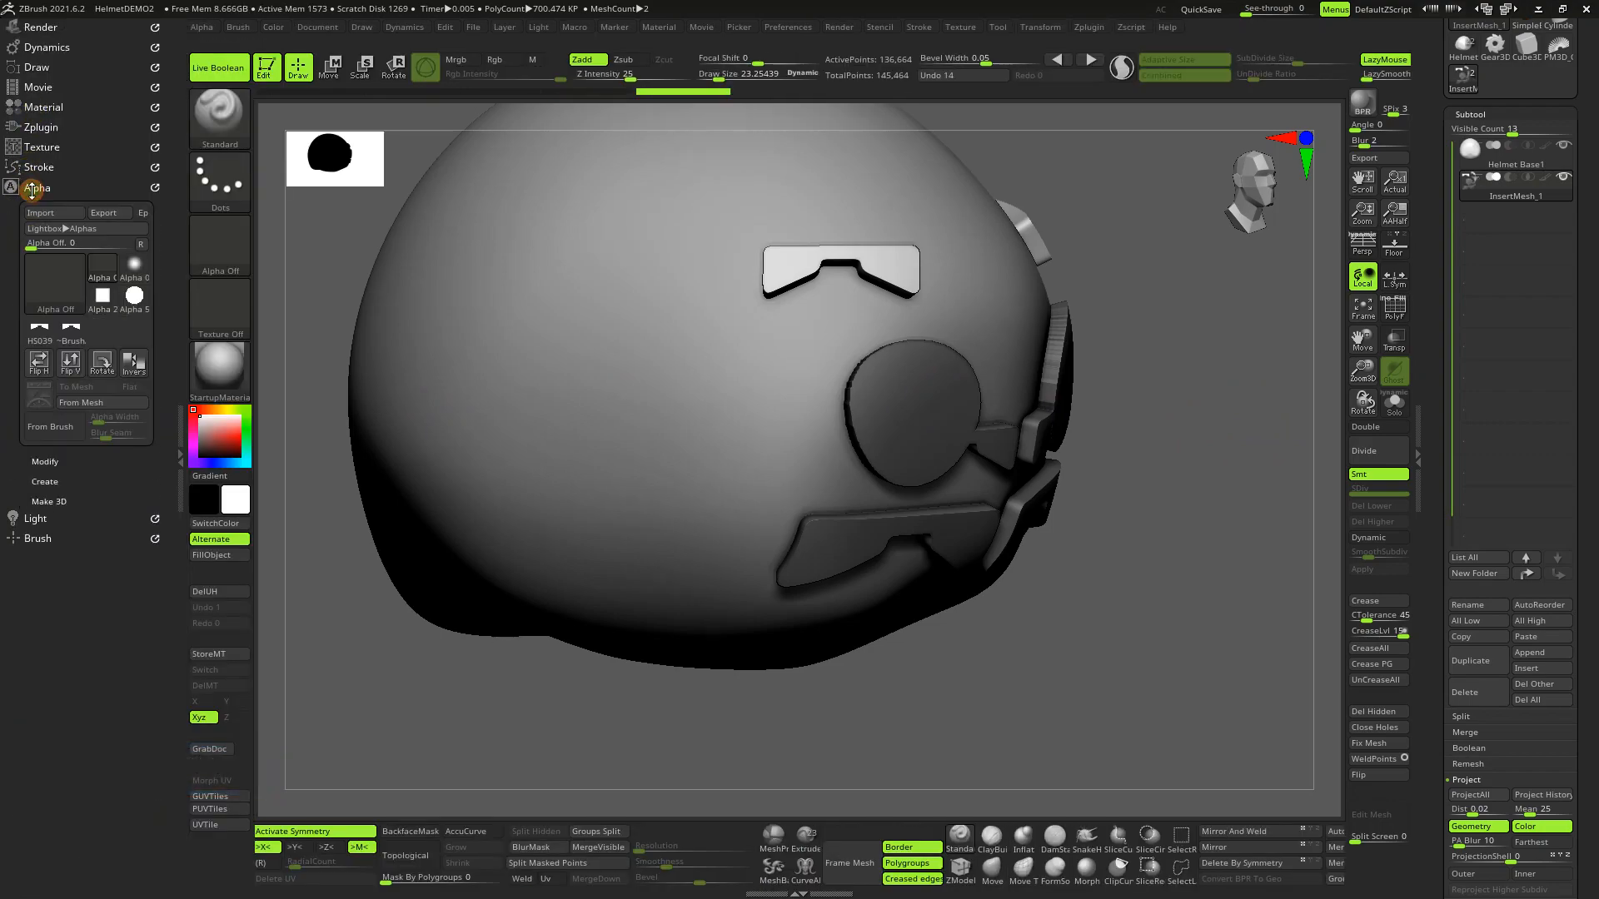
{"action": "left_click", "coordinate": [43, 460]}
{"action": "left_click_drag", "start_coordinate": [163, 454], "coordinate": [169, 400]}
{"action": "key", "text": "ctrl"}
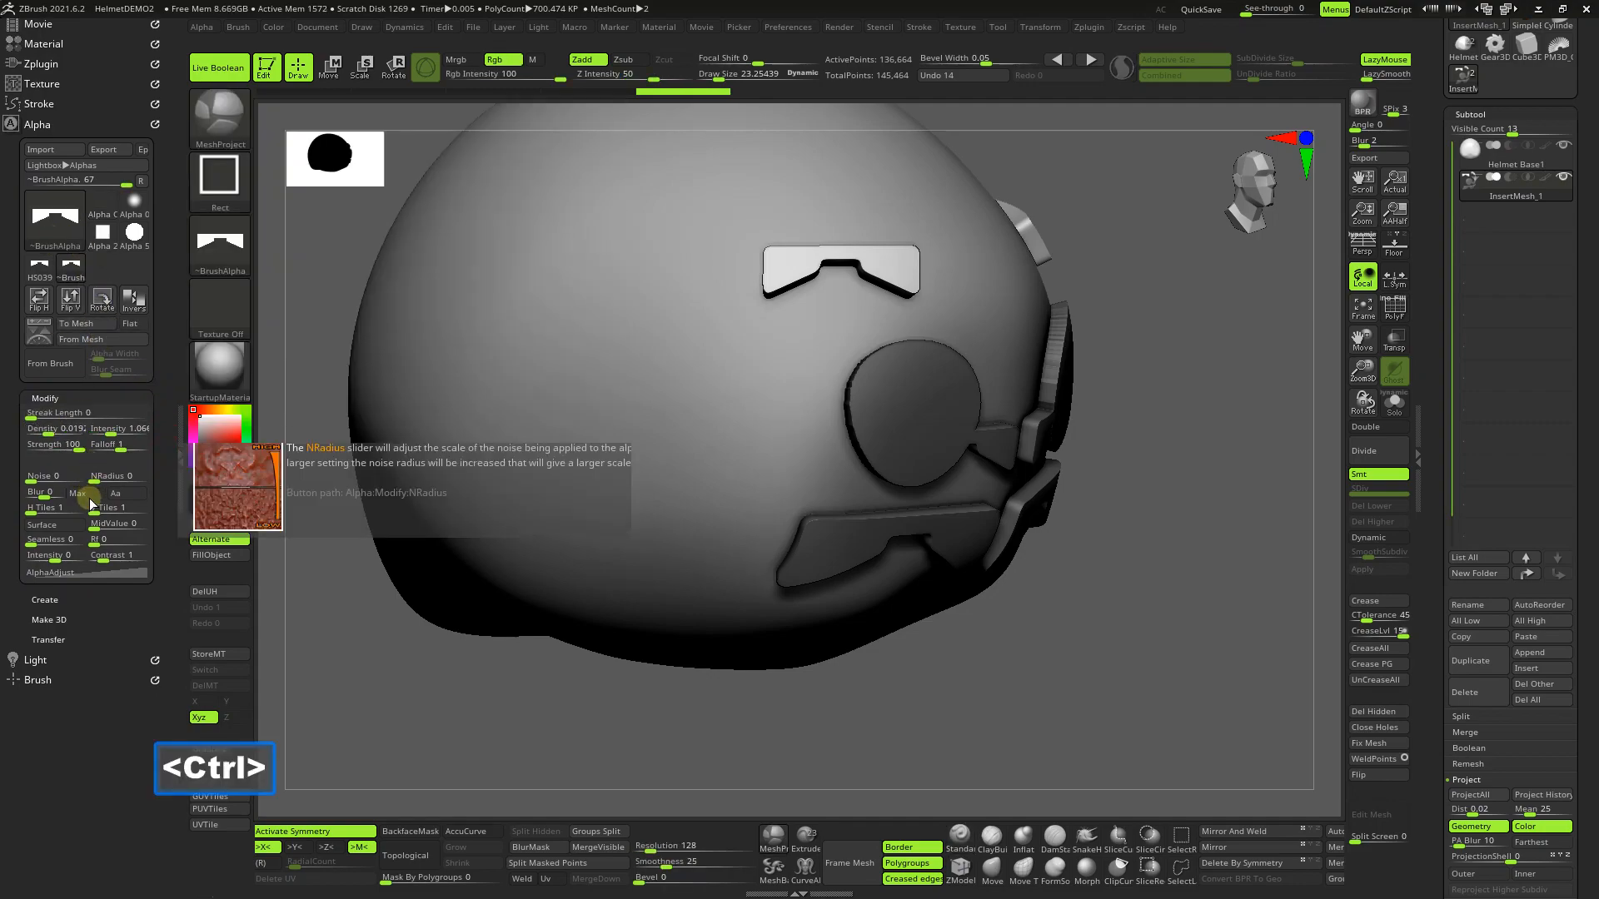
{"action": "left_click", "coordinate": [102, 298], "text": "ctrl"}
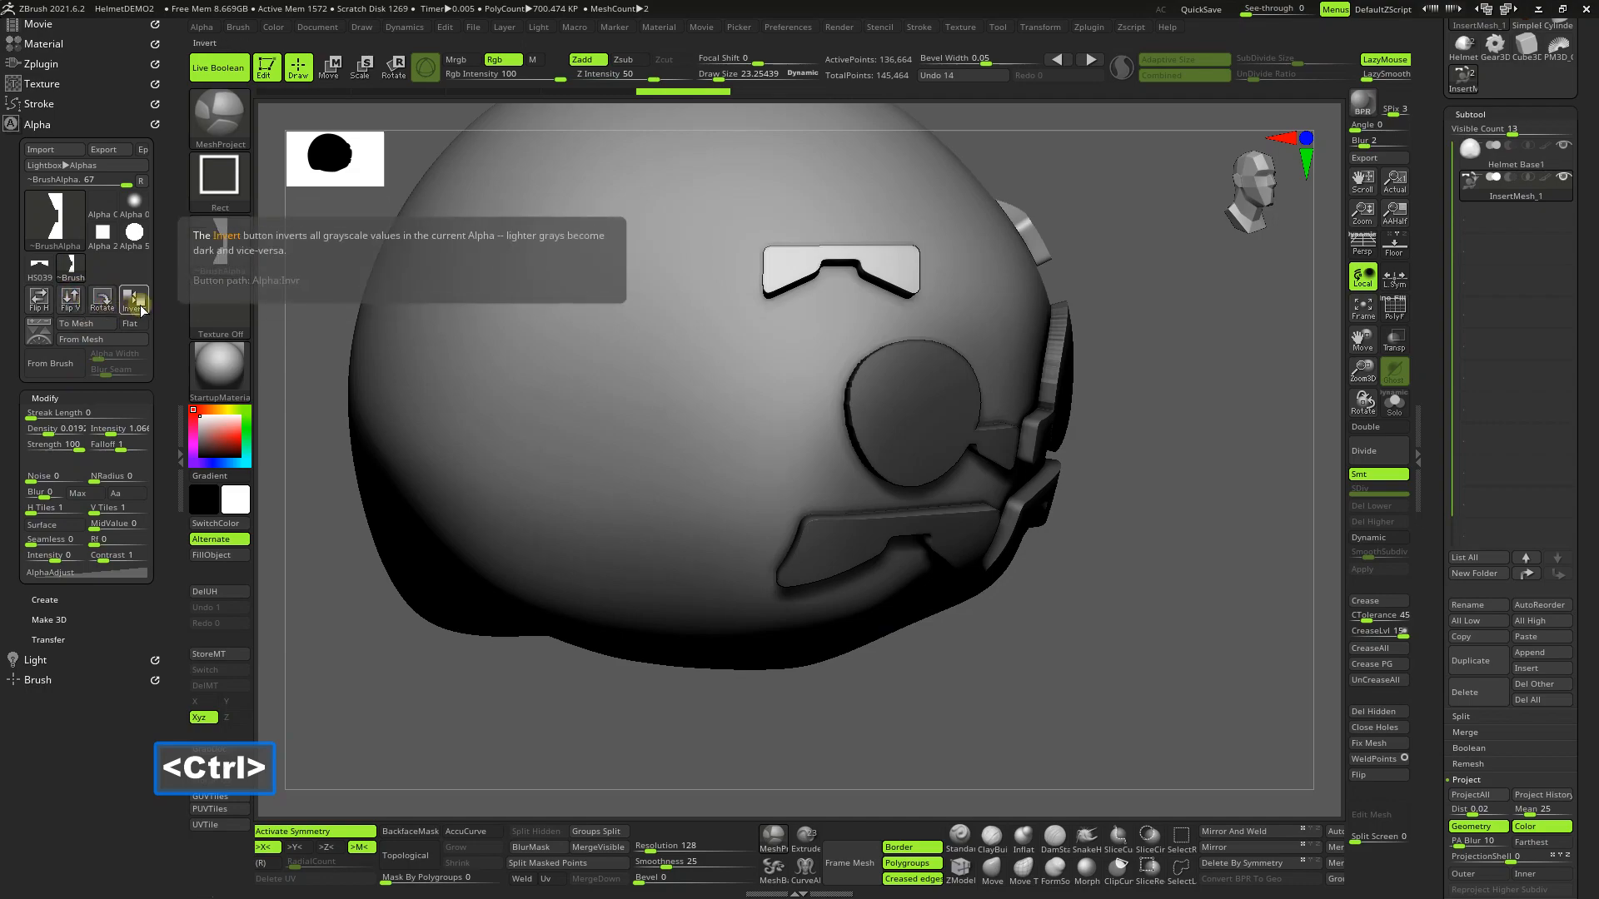
{"action": "left_click", "coordinate": [39, 299], "text": "ctrl"}
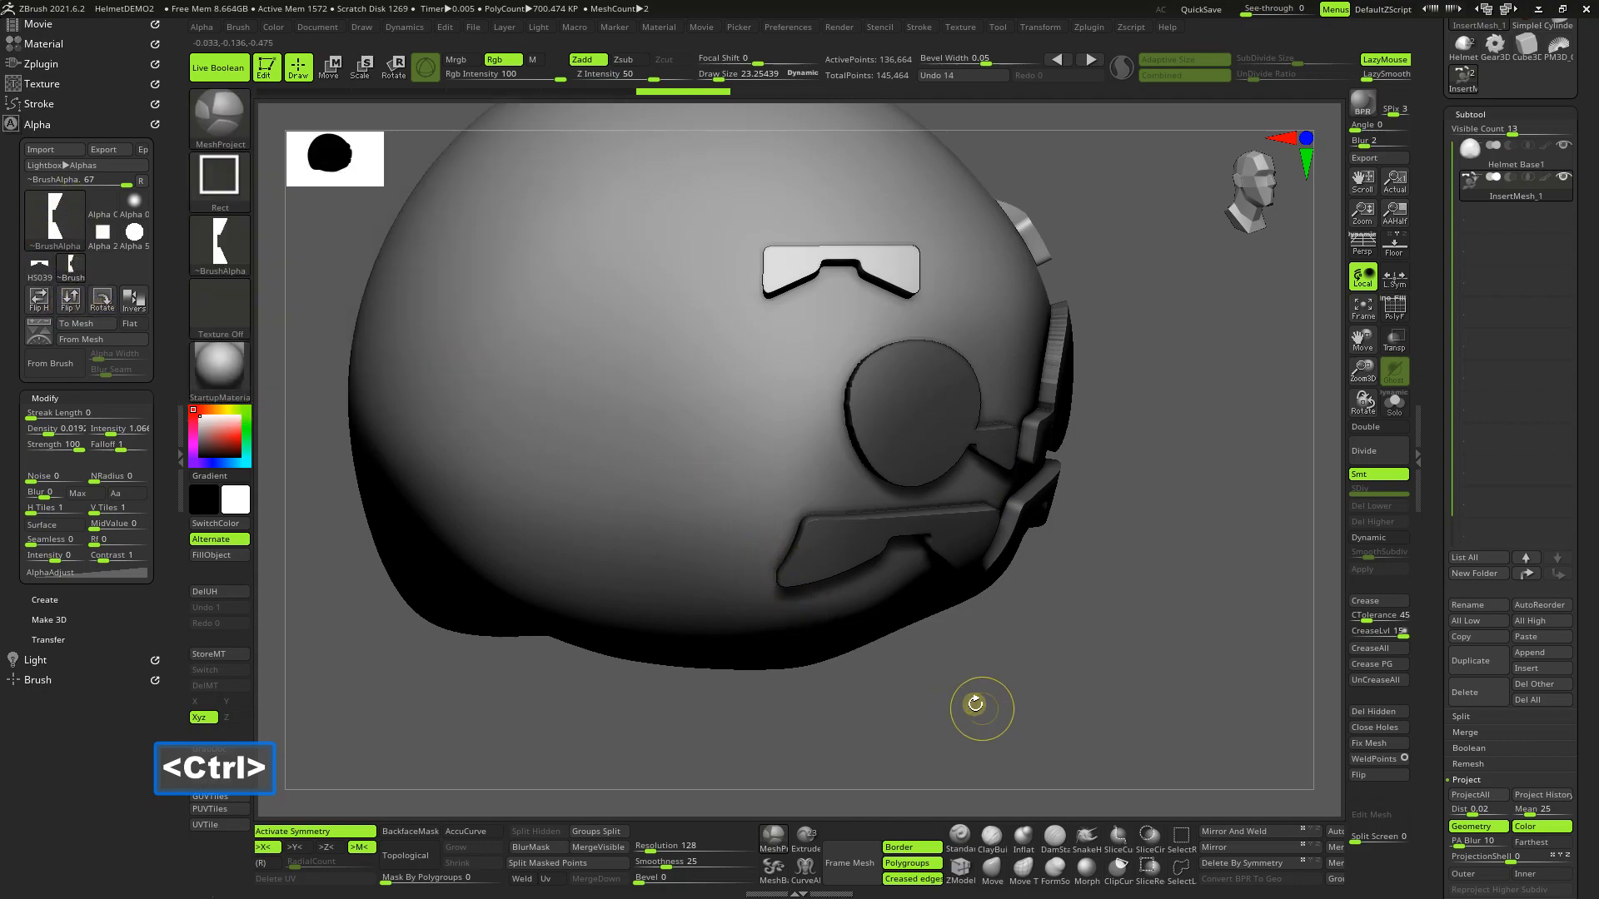
Step: Switch the panel subtool to Move mode and use the transpose line instead of Gizmo 3D
{"action": "left_click", "coordinate": [959, 837]}
{"action": "left_click_drag", "start_coordinate": [1362, 348], "coordinate": [1313, 463]}
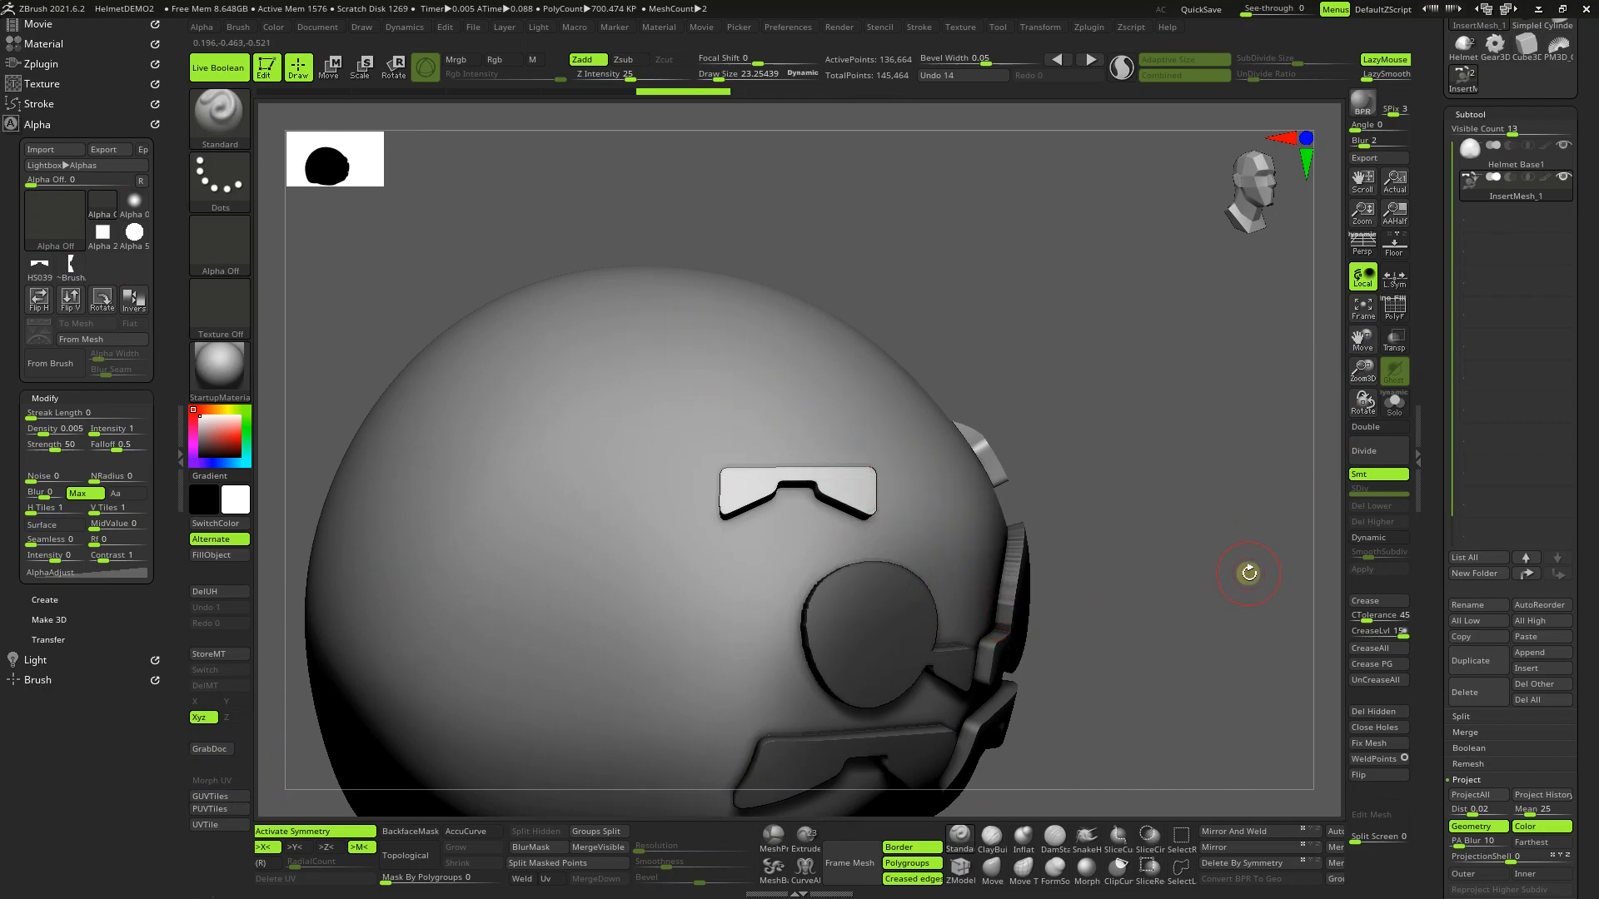
{"action": "key", "text": "b"}
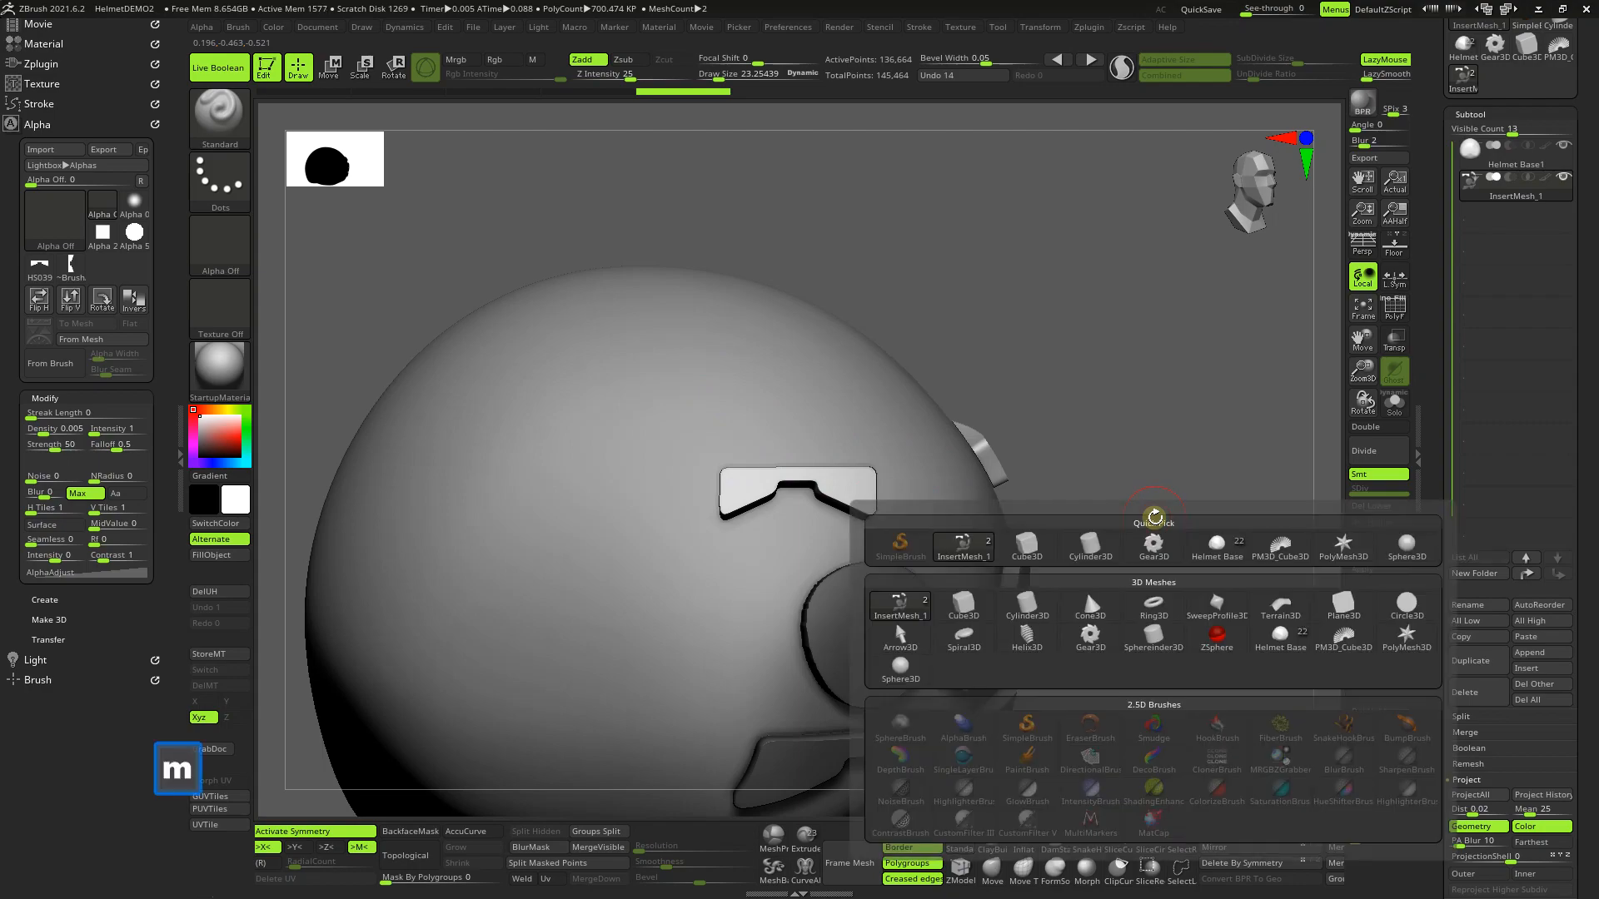
{"action": "left_click", "coordinate": [330, 68]}
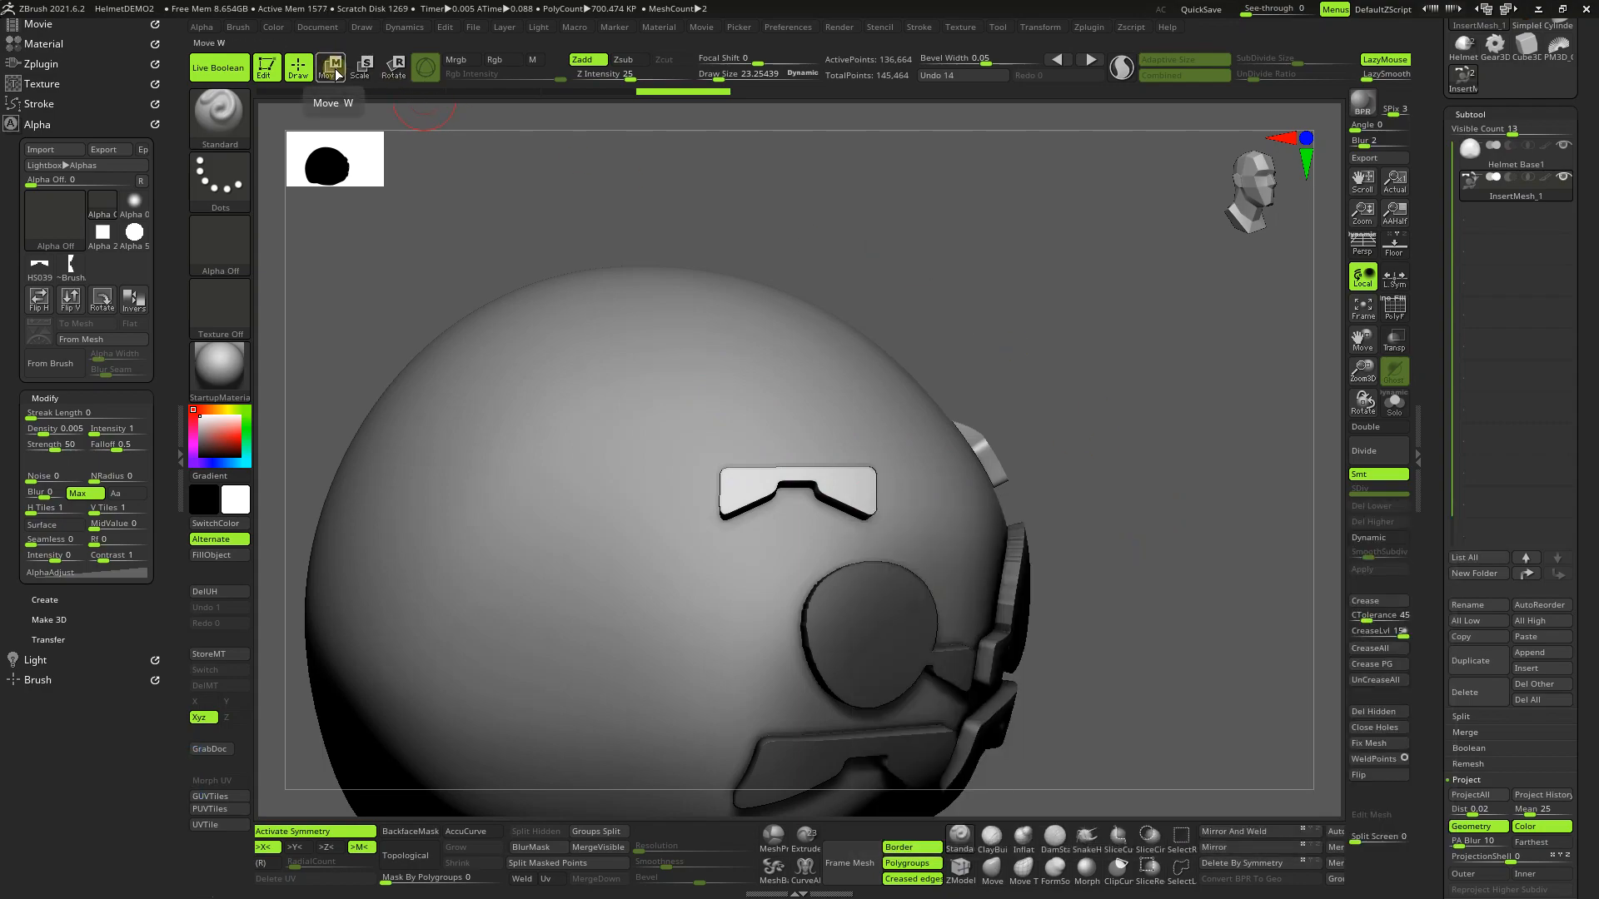
{"action": "left_click", "coordinate": [424, 69]}
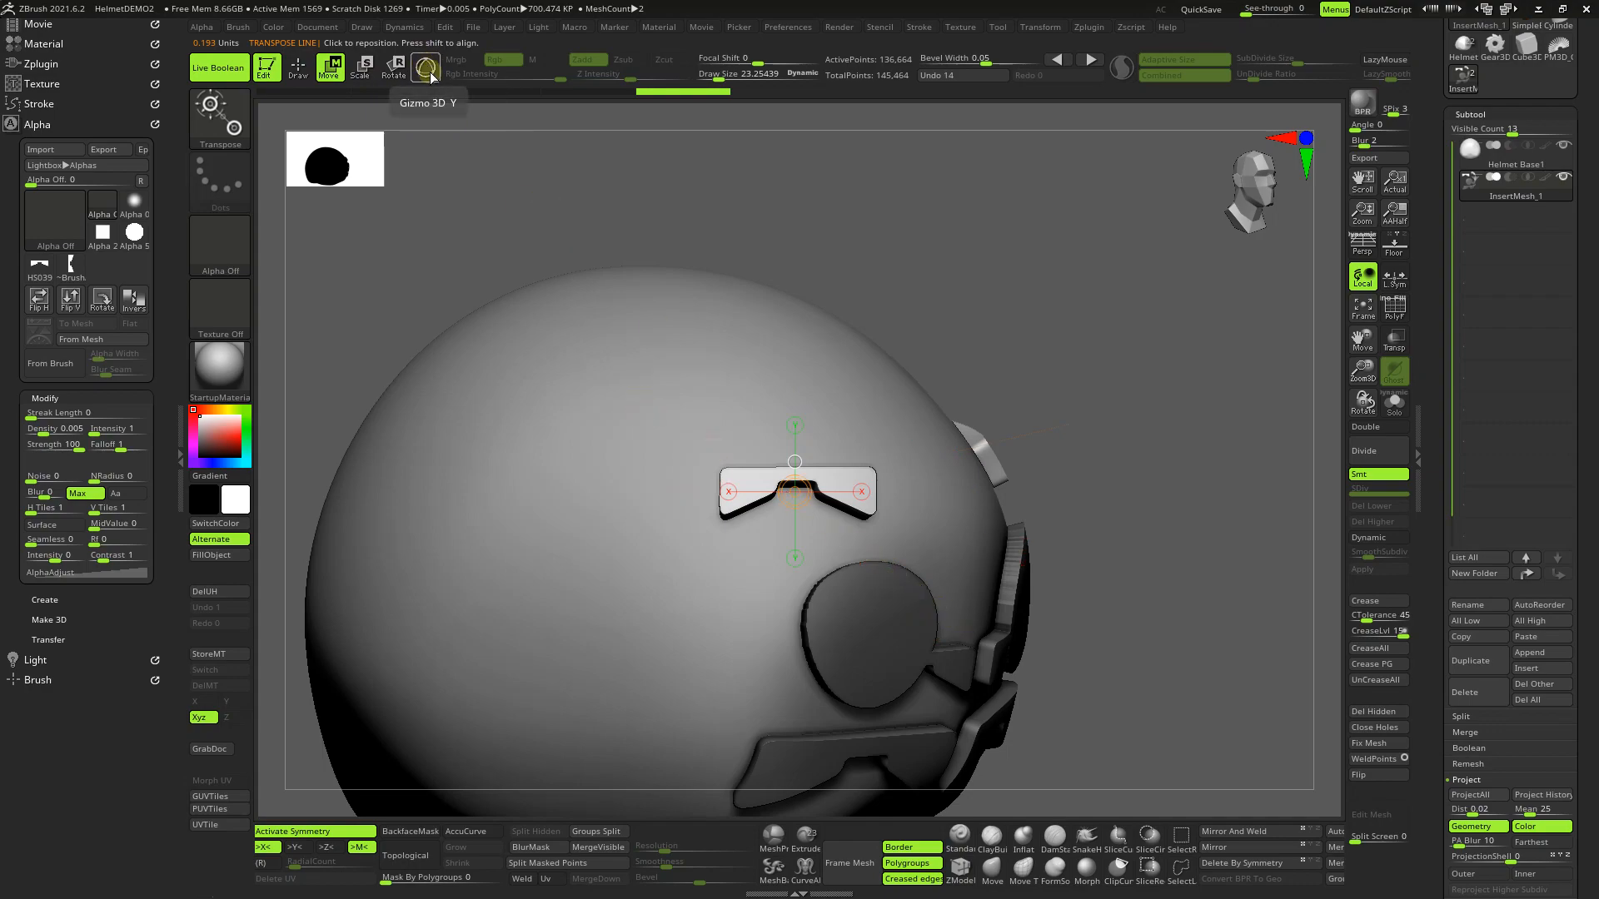
{"action": "key", "text": "y"}
{"action": "key", "text": "y"}
{"action": "key", "text": "y"}
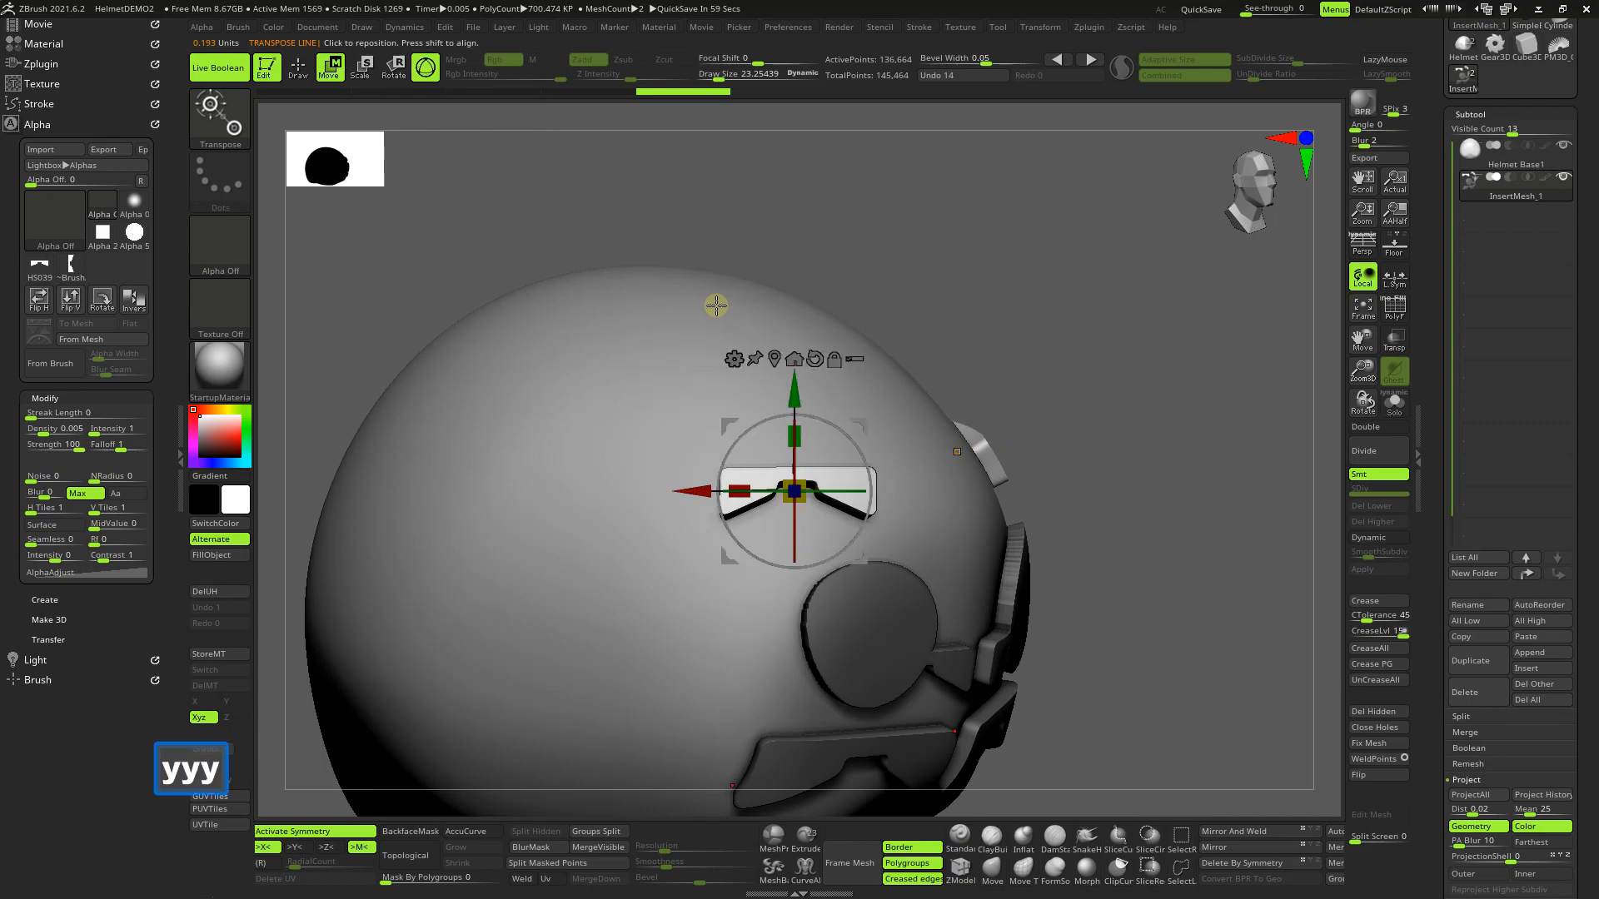
{"action": "key", "text": "y"}
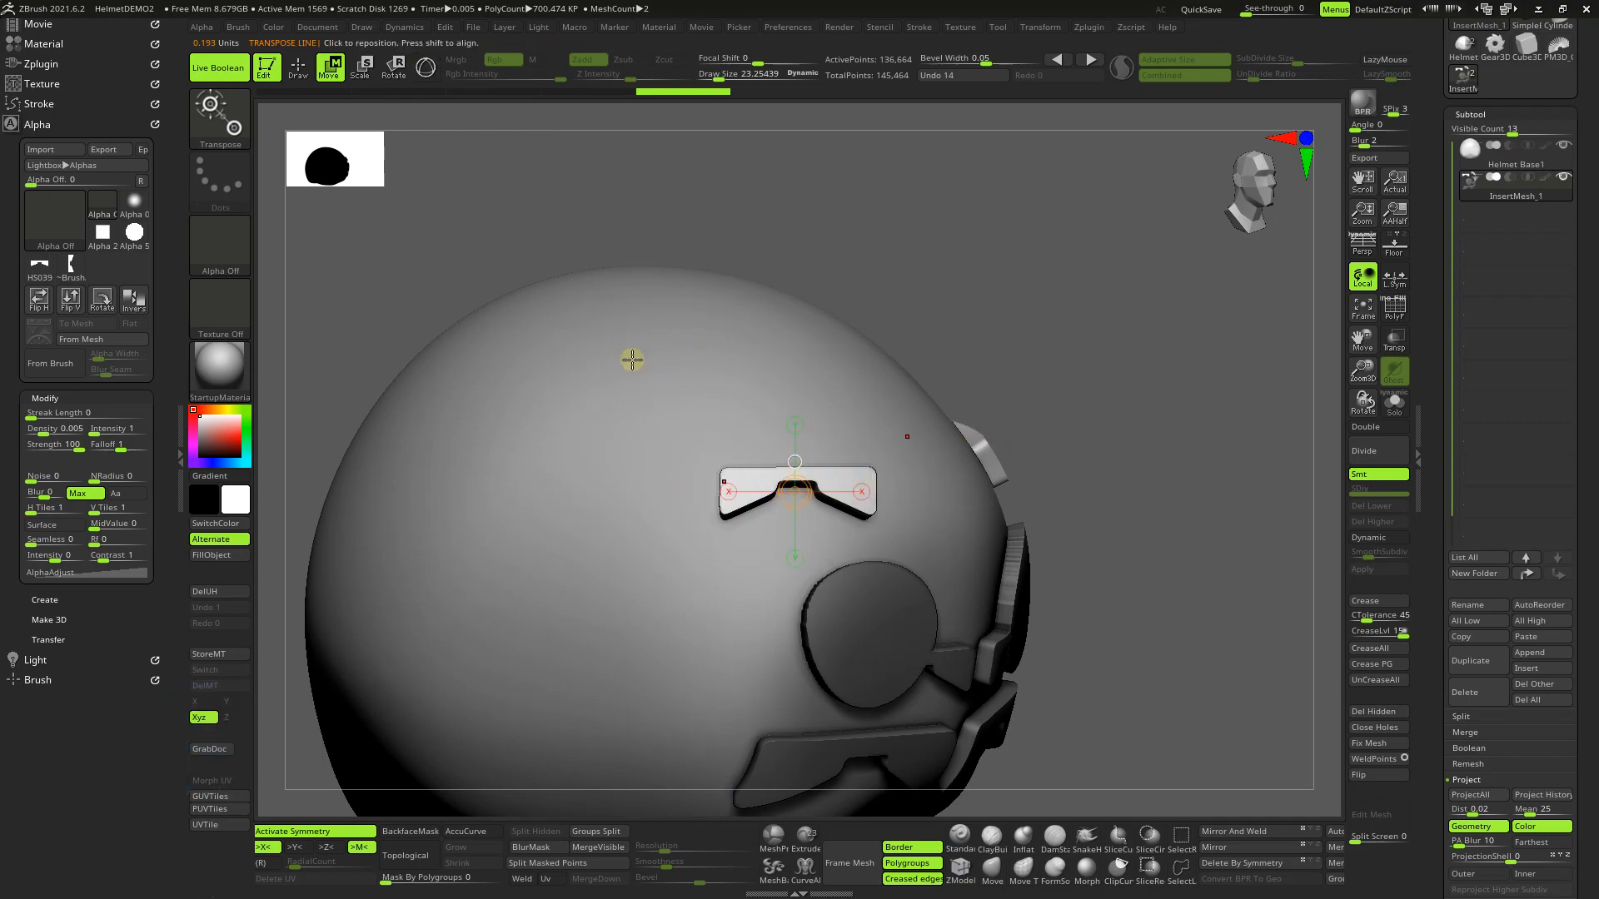
Step: Apply a topological mask to the panels with a transpose line across the helmet's upper side, and toggle symmetry
{"action": "key", "text": "ctrl"}
{"action": "mouse_move", "coordinate": [624, 361]}
{"action": "left_mouse_down", "text": "ctrl"}
{"action": "mouse_move", "coordinate": [921, 537]}
{"action": "mouse_move", "coordinate": [905, 539]}
{"action": "left_mouse_up", "text": "ctrl"}
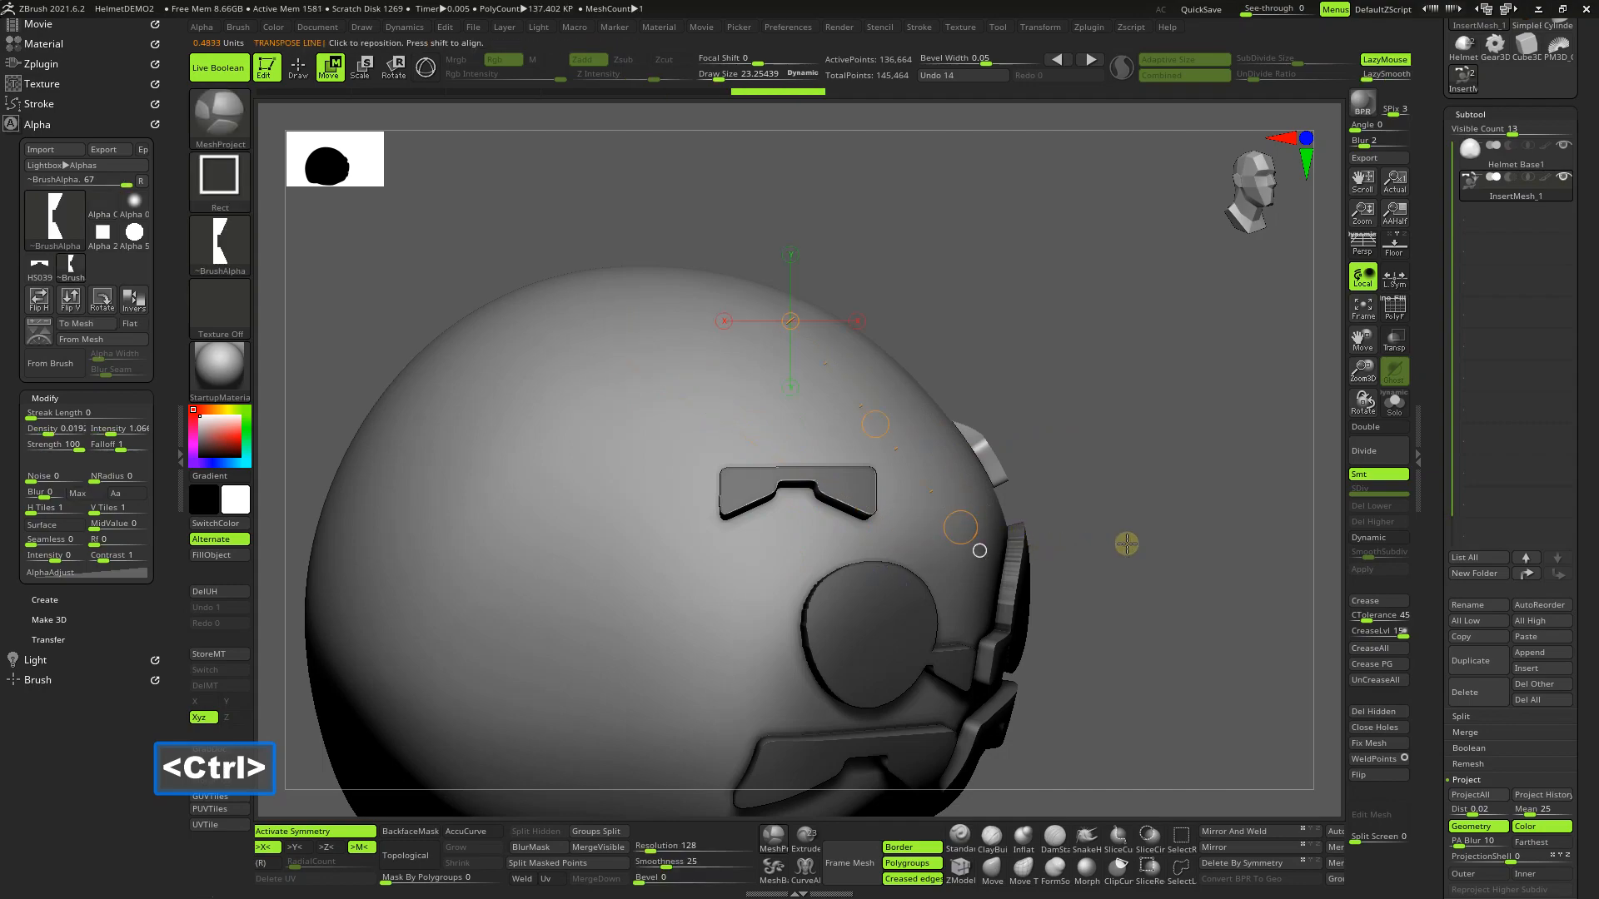
{"action": "key", "text": "x"}
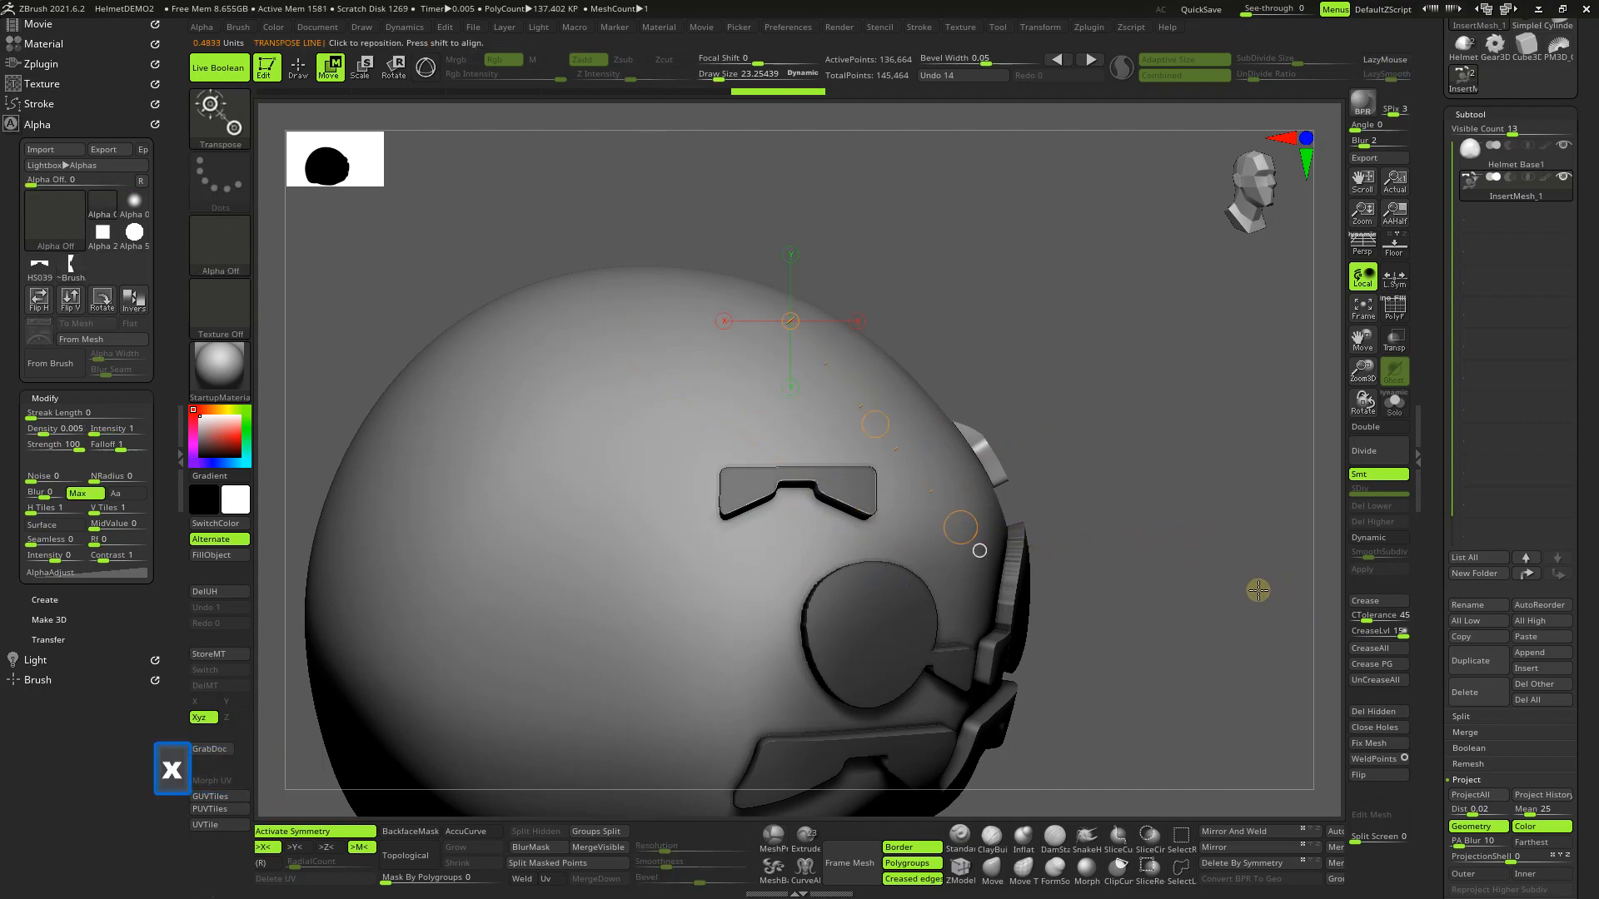
Step: Apply a topological mask with a transpose line across the helmet's upper side, leaving only the HS039 panel above the round panel unmasked
{"action": "key", "text": "ctrl"}
{"action": "left_click_drag", "start_coordinate": [585, 372], "coordinate": [902, 543], "text": "ctrl"}
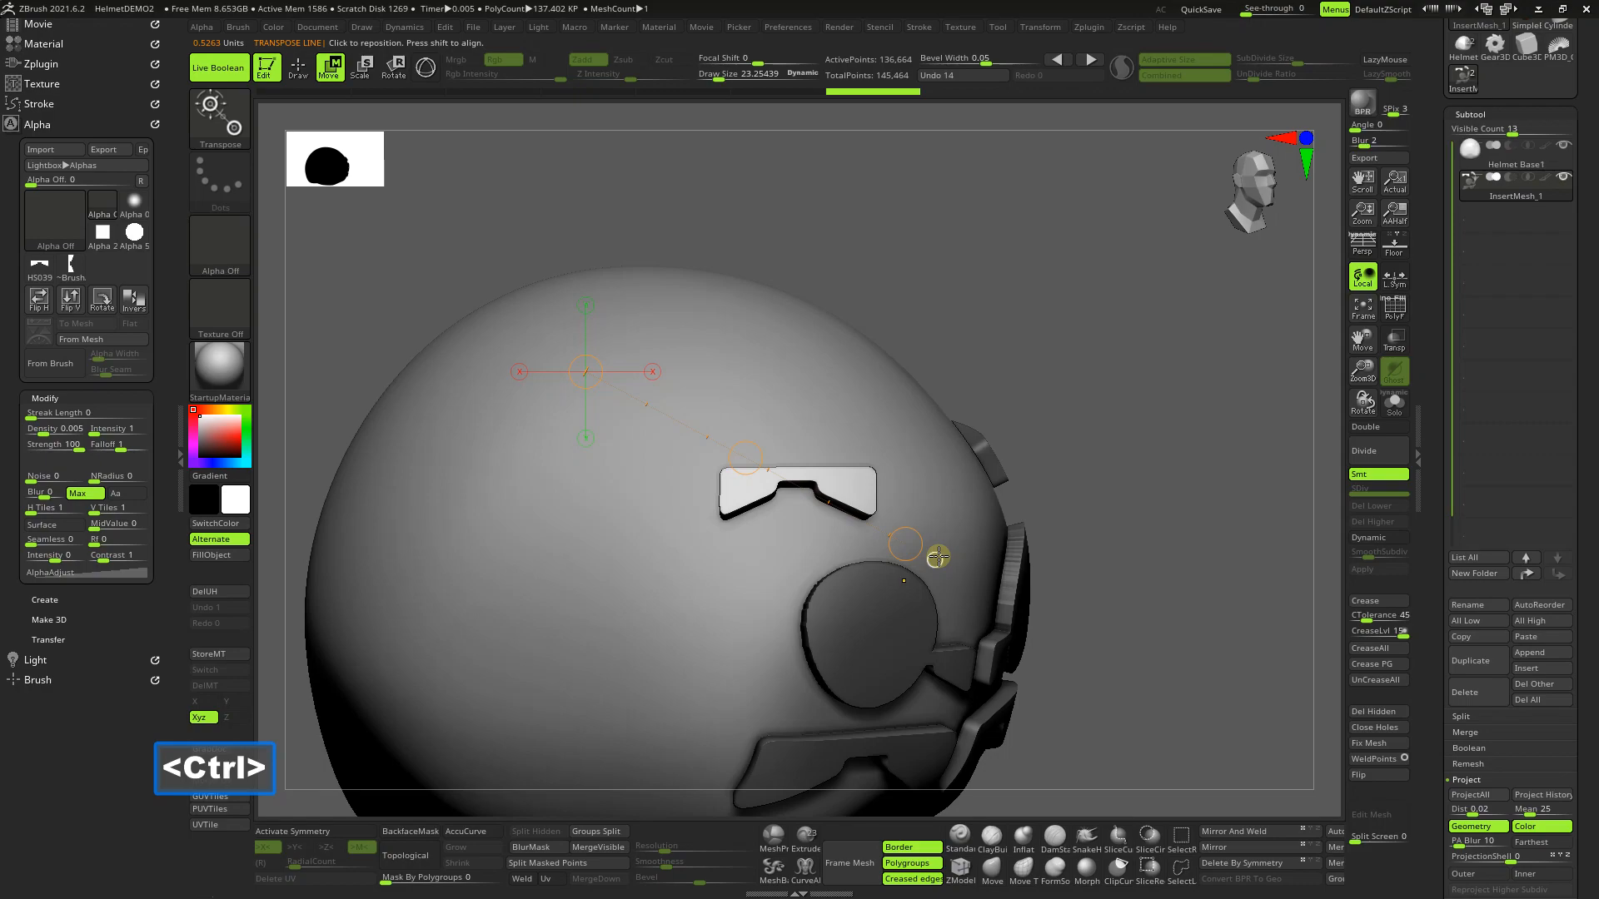
{"action": "key", "text": "ctrl"}
{"action": "left_click", "coordinate": [940, 557]}
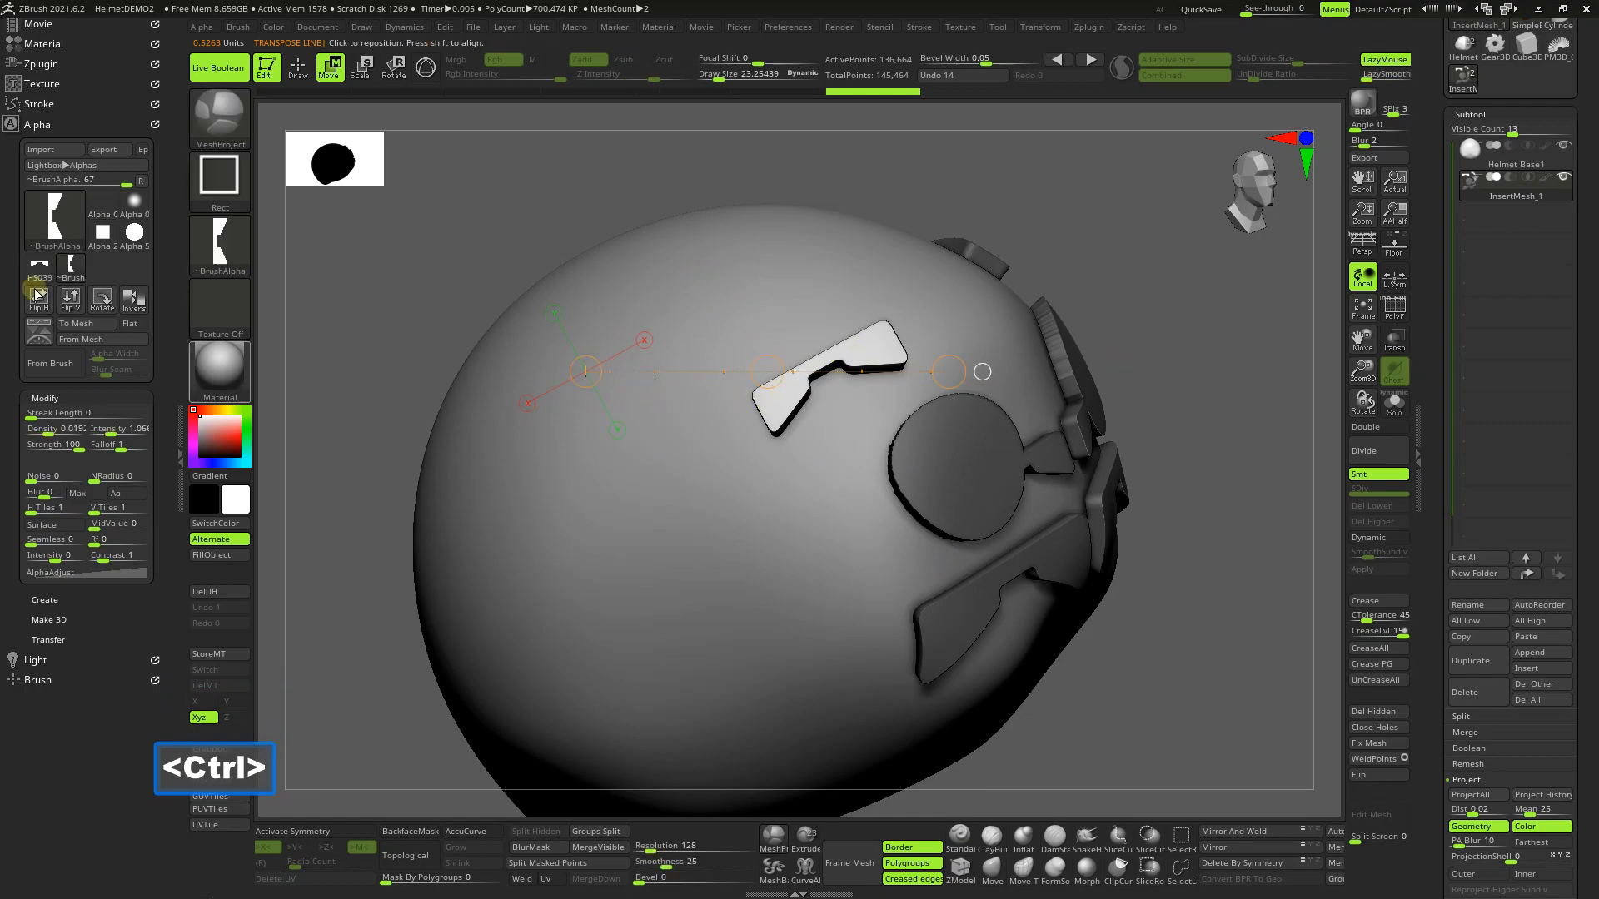
Step: Return to Draw mode, rotate the alpha a quarter turn and draw further HS039-shaped panels on one upper side of the helmet
{"action": "left_click", "coordinate": [299, 66]}
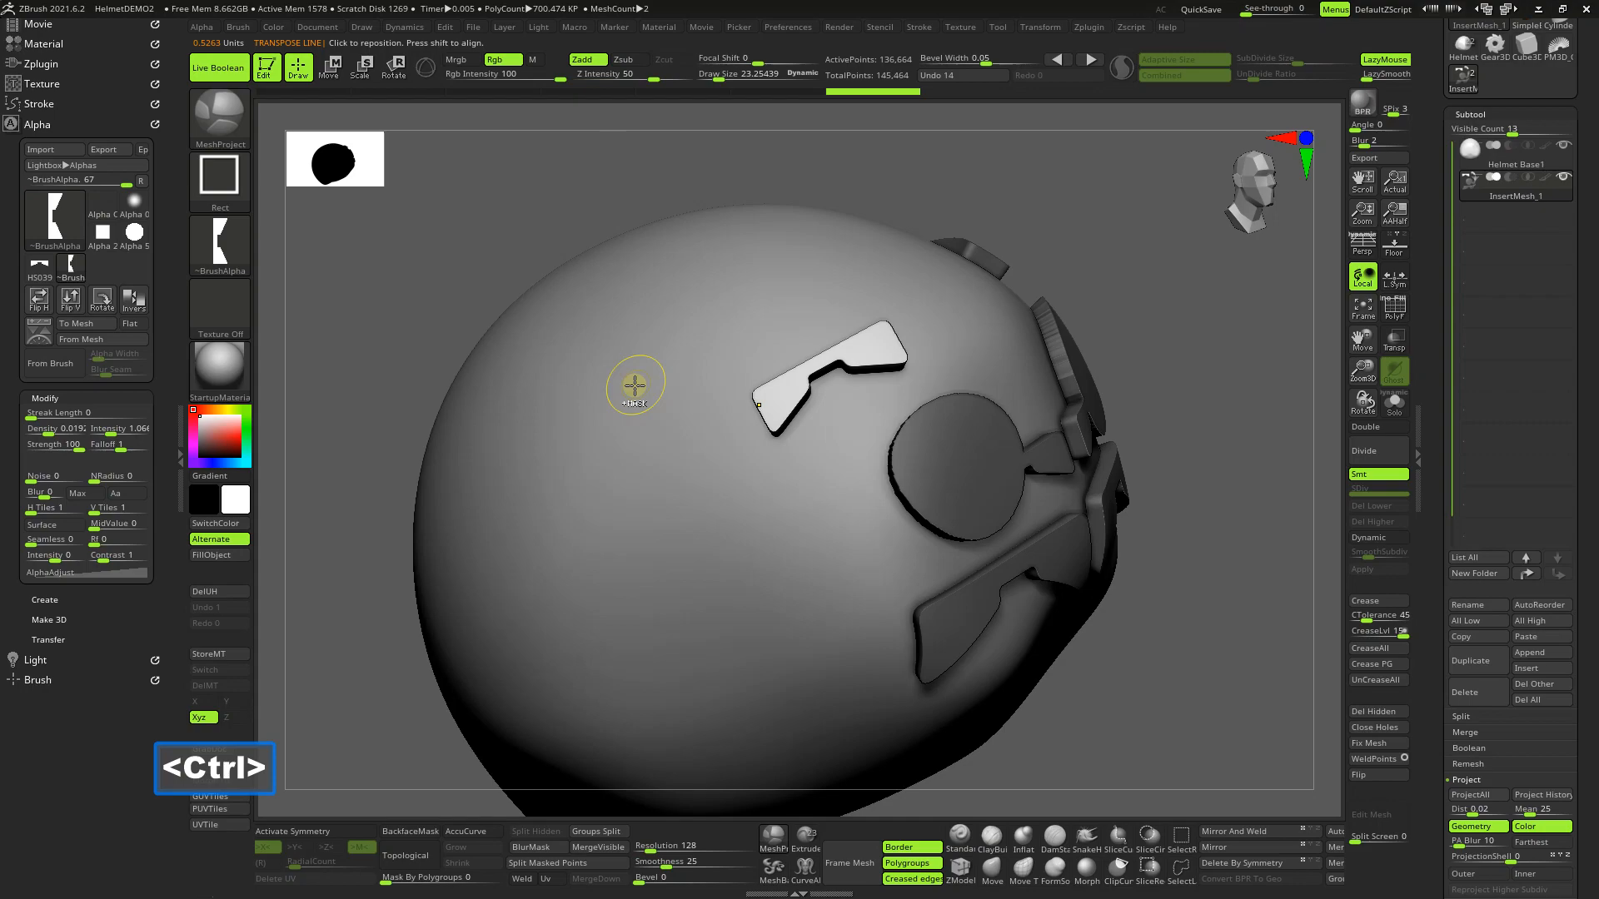
{"action": "left_click", "coordinate": [102, 301]}
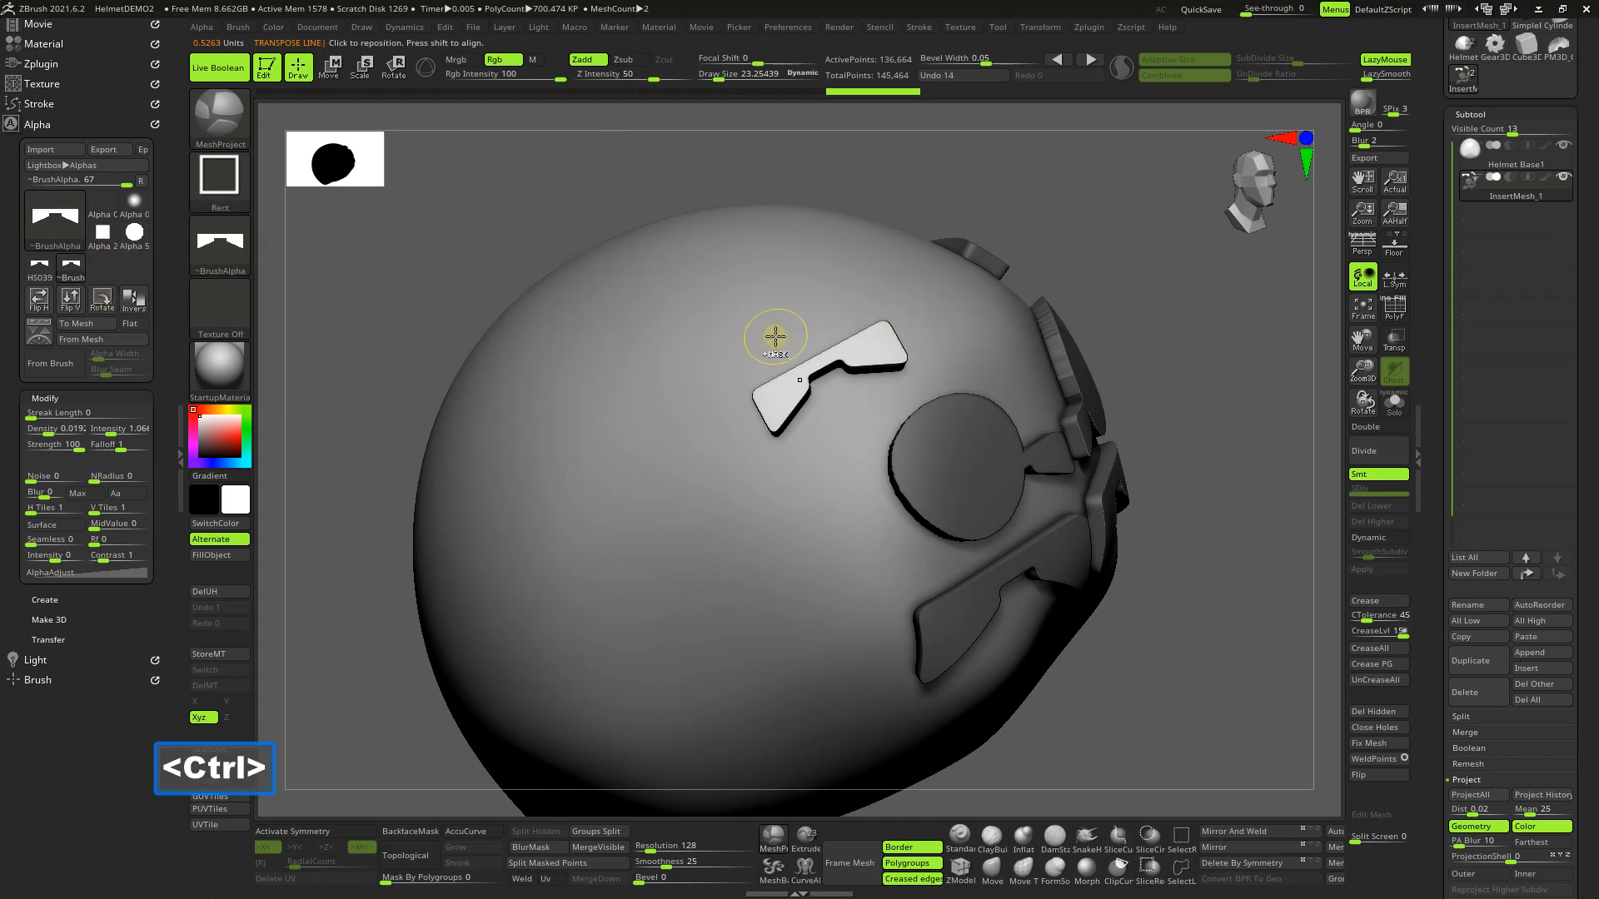
{"action": "left_click_drag", "start_coordinate": [768, 335], "coordinate": [694, 527], "text": "ctrl"}
{"action": "left_click_drag", "start_coordinate": [1225, 583], "coordinate": [1166, 649]}
{"action": "left_click_drag", "start_coordinate": [570, 477], "coordinate": [488, 583], "text": "ctrl"}
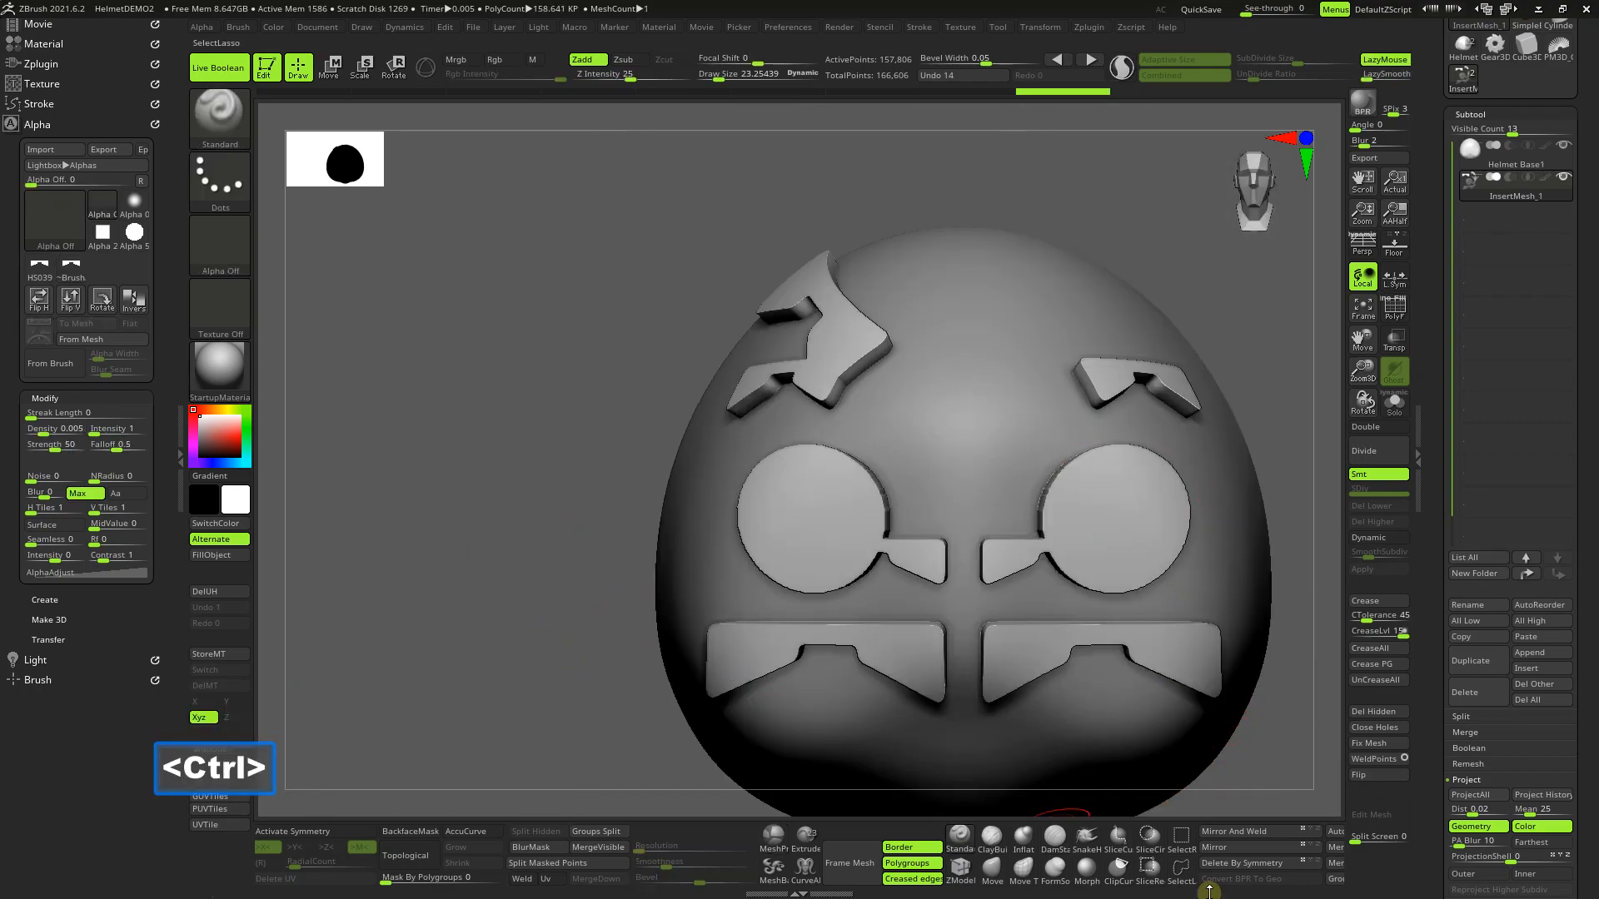
Step: Copy the added panels to the helmet's other side with Mirror And Weld, and delete the panel subtool
{"action": "left_click", "coordinate": [1238, 833]}
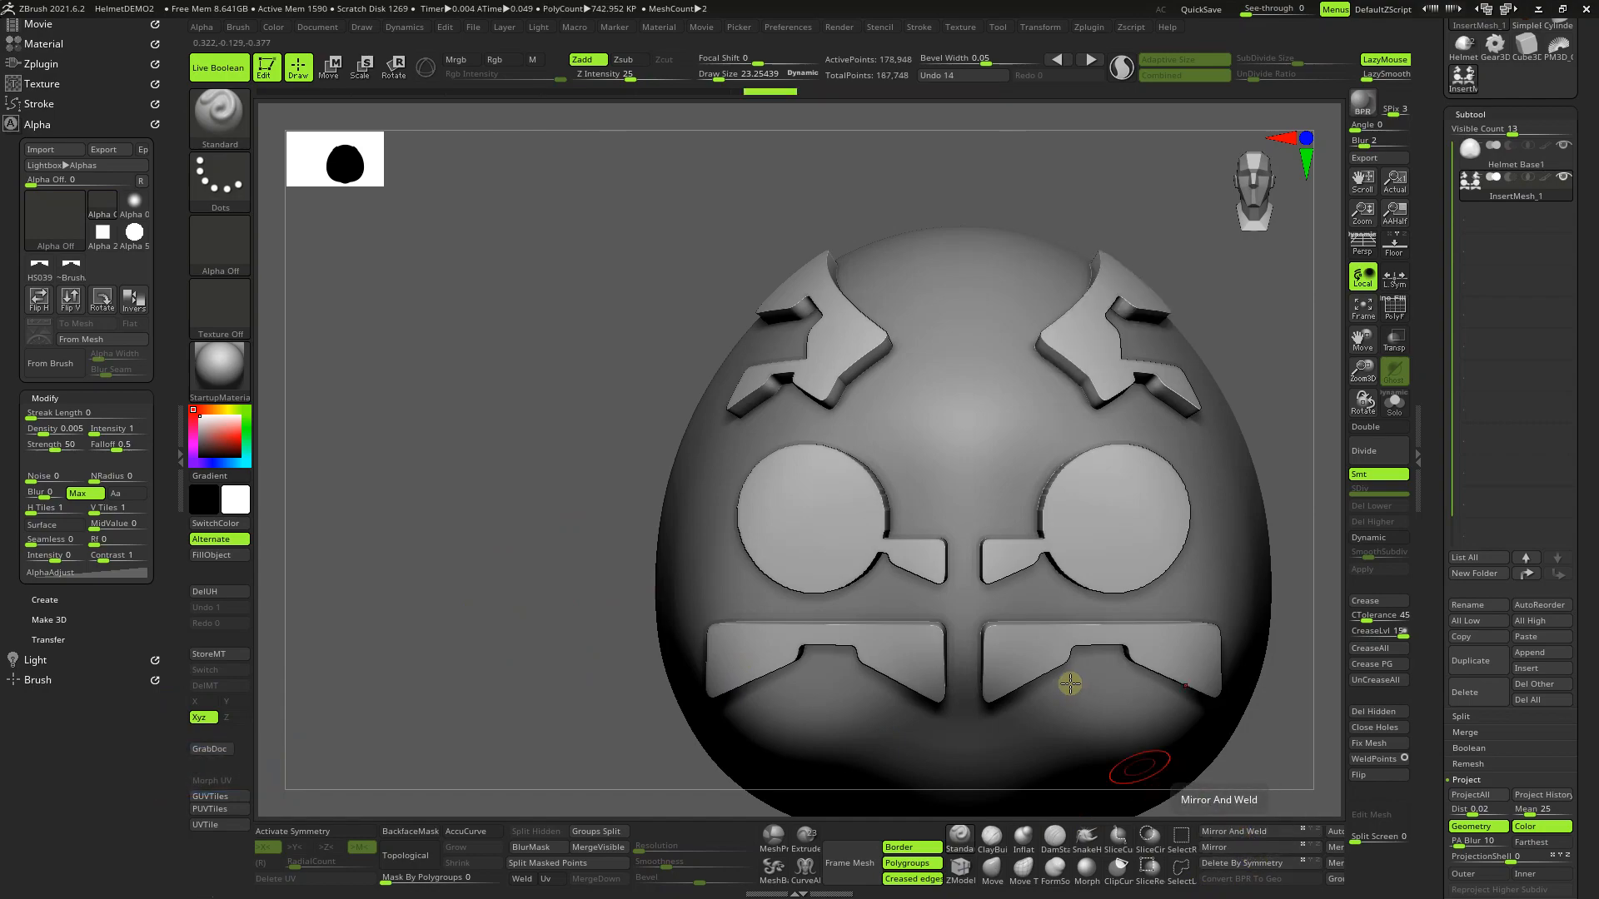
{"action": "mouse_move", "coordinate": [896, 473]}
{"action": "right_mouse_down"}
{"action": "mouse_move", "coordinate": [924, 494]}
{"action": "mouse_move", "coordinate": [891, 500]}
{"action": "mouse_move", "coordinate": [902, 522]}
{"action": "mouse_move", "coordinate": [899, 496]}
{"action": "right_mouse_up"}
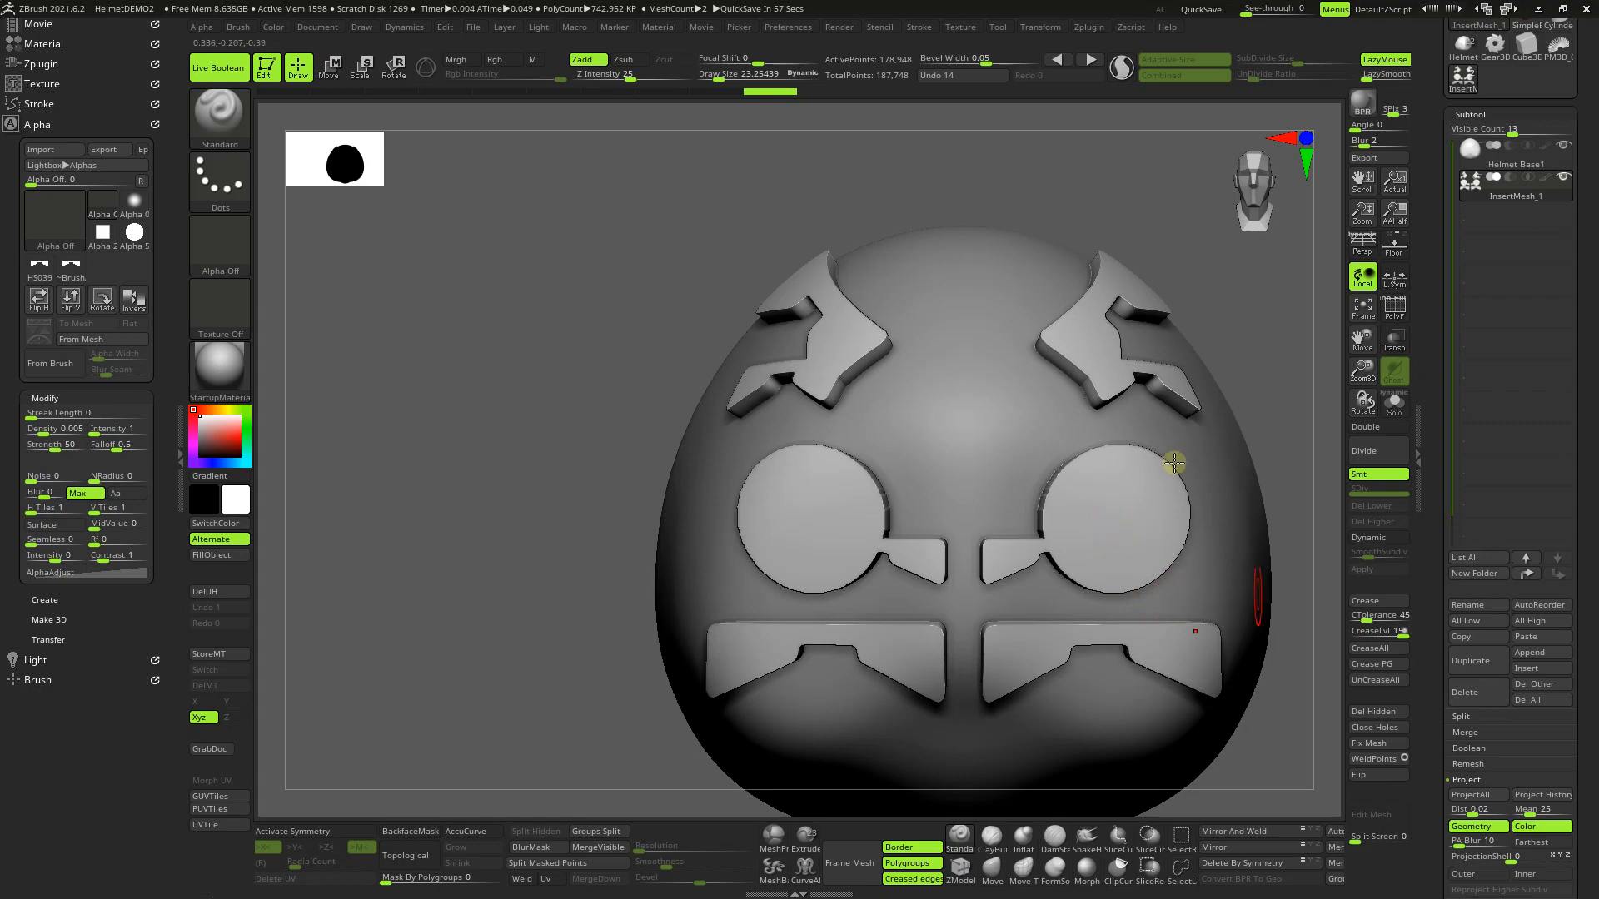
{"action": "left_click", "coordinate": [1474, 693]}
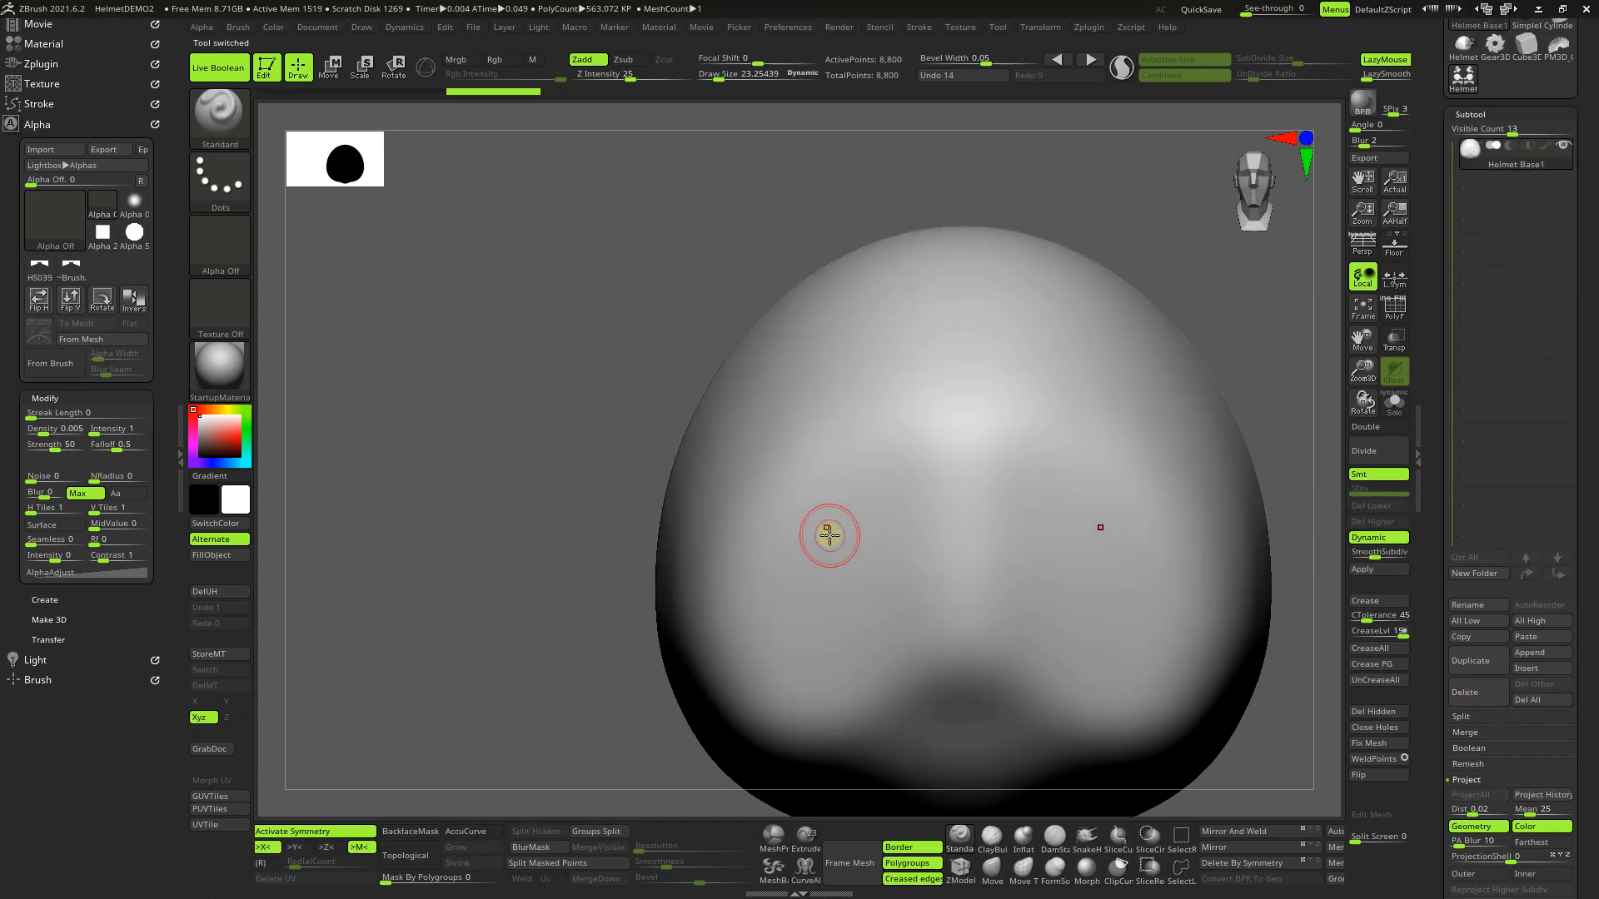
Step: Browse the hard-surface alphas in LightBox and load HS037 as the MeshProject alpha
{"action": "key", "text": "ctrl"}
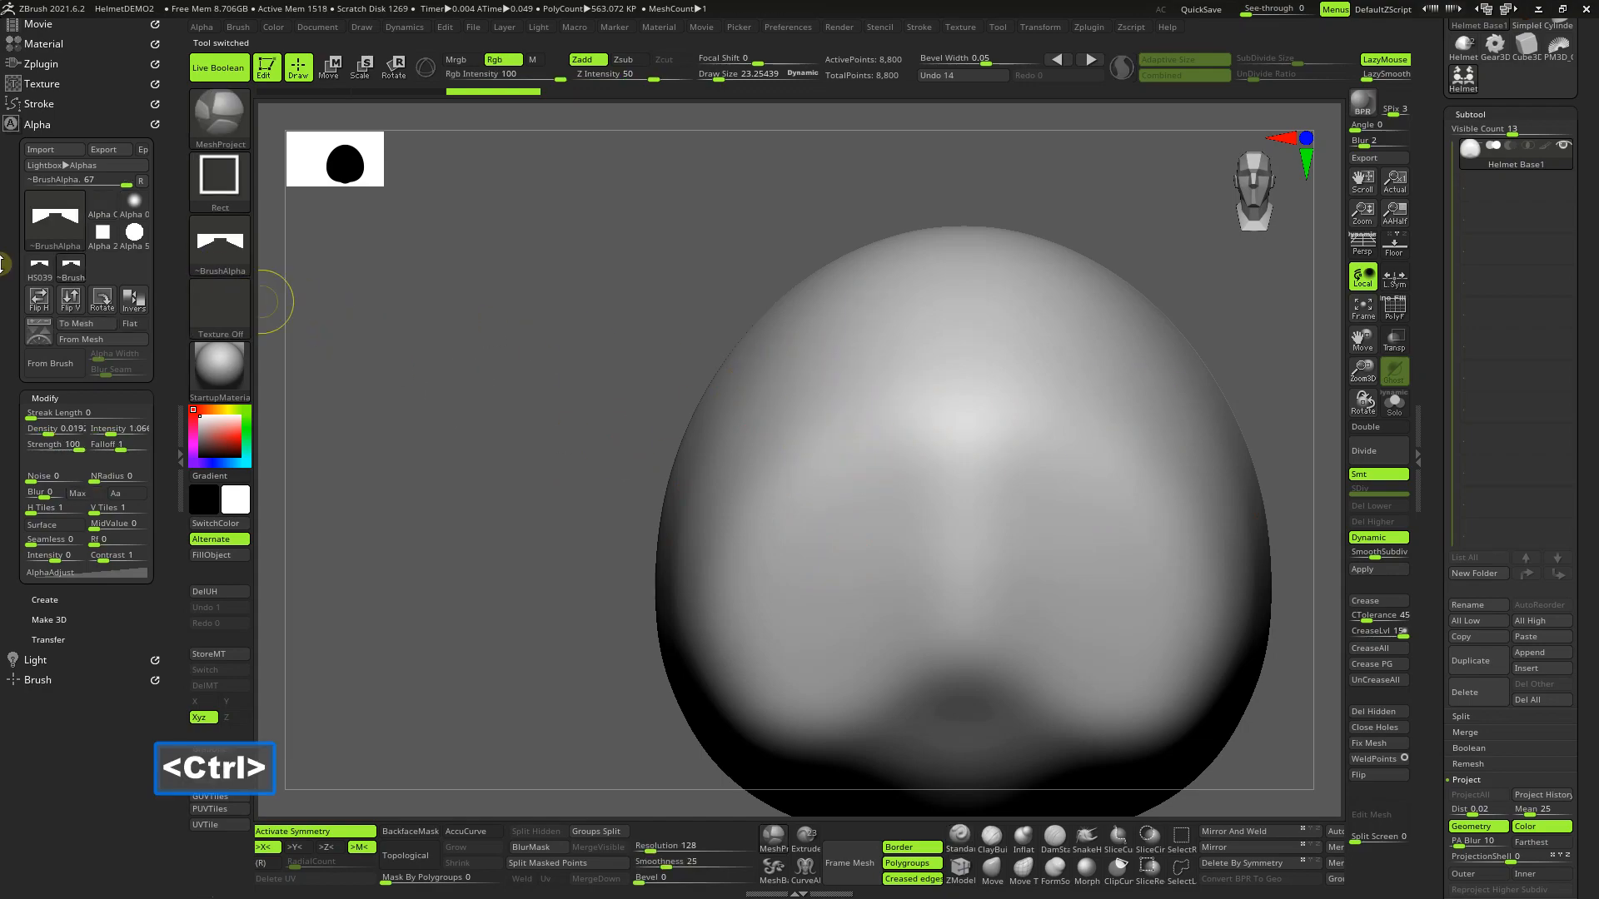
{"action": "mouse_move", "coordinate": [60, 232]}
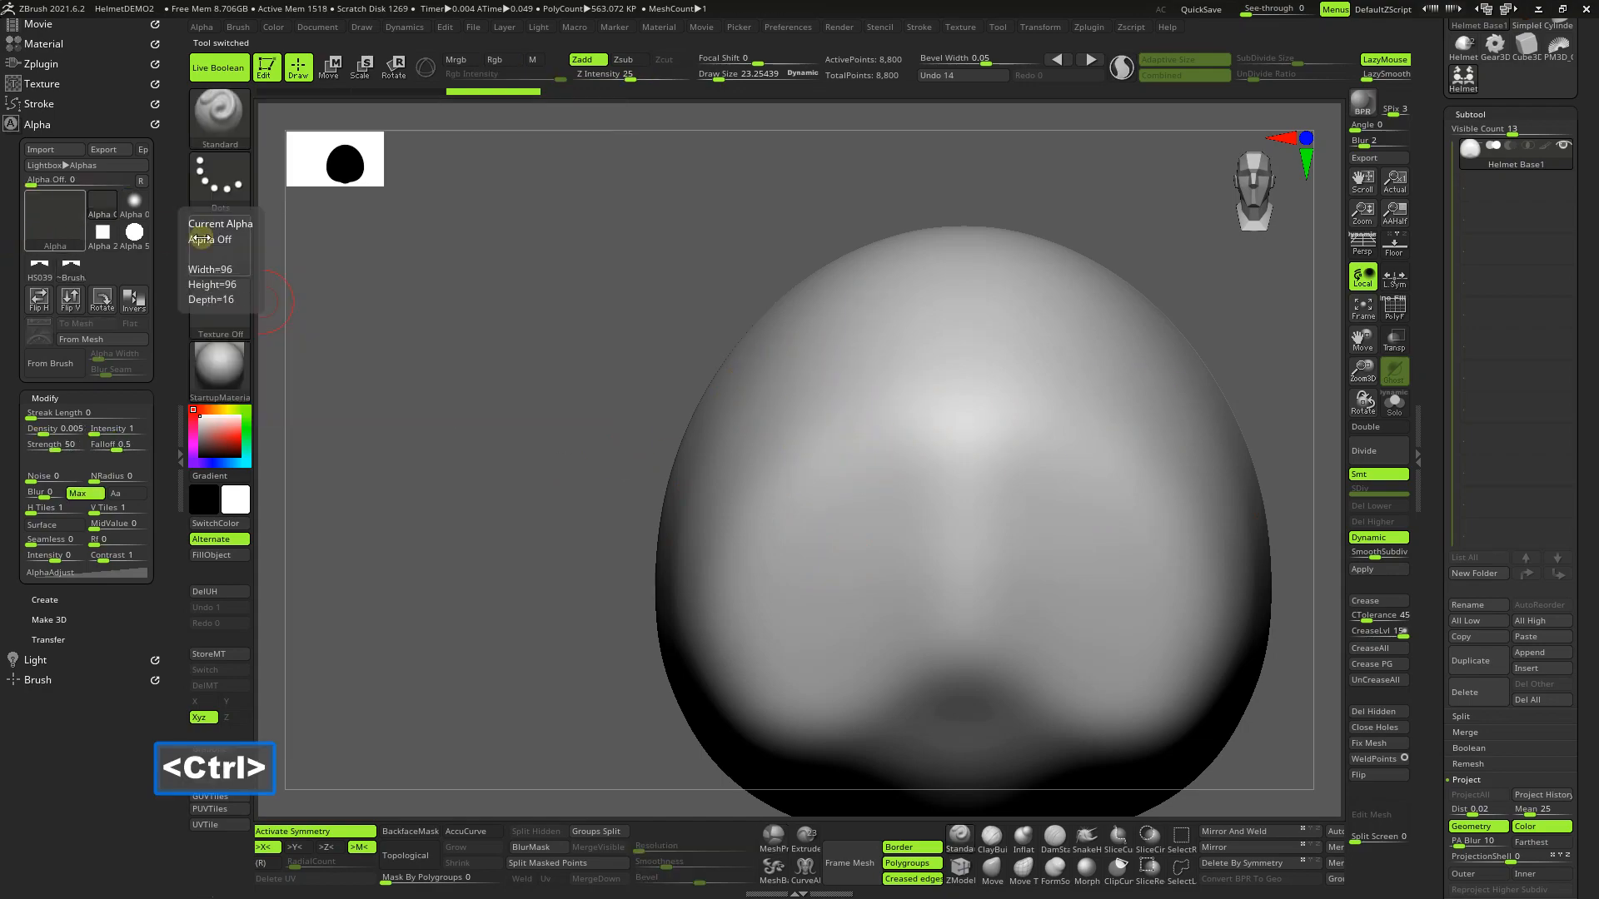
{"action": "key", "text": "comma"}
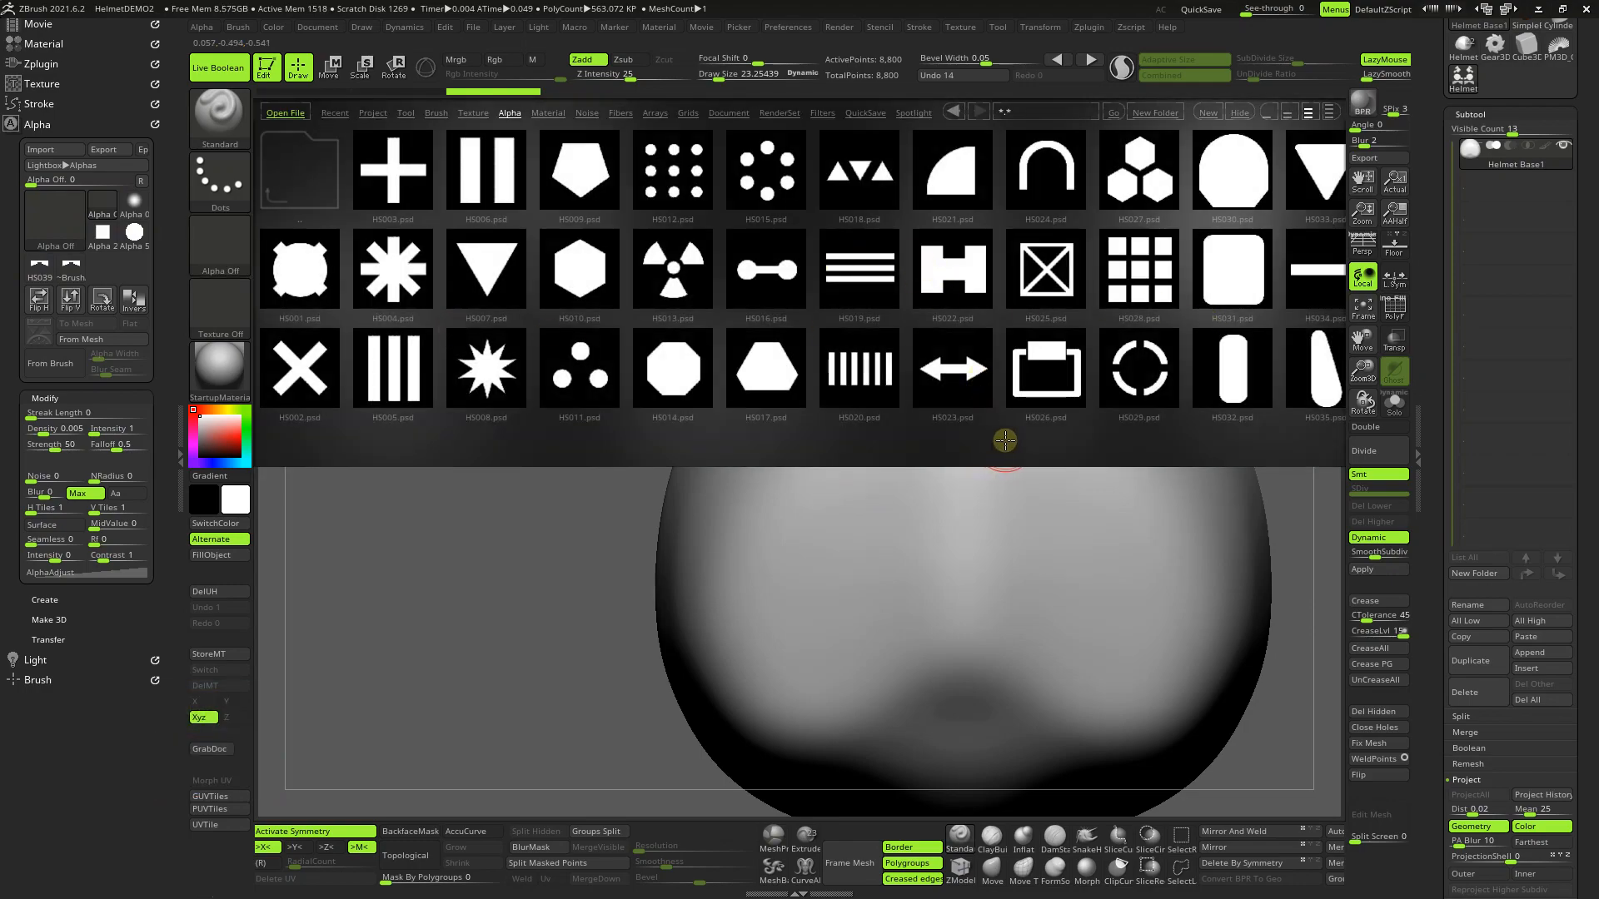
{"action": "scroll", "coordinate": [966, 443], "scroll_direction": "down", "scroll_amount": 5}
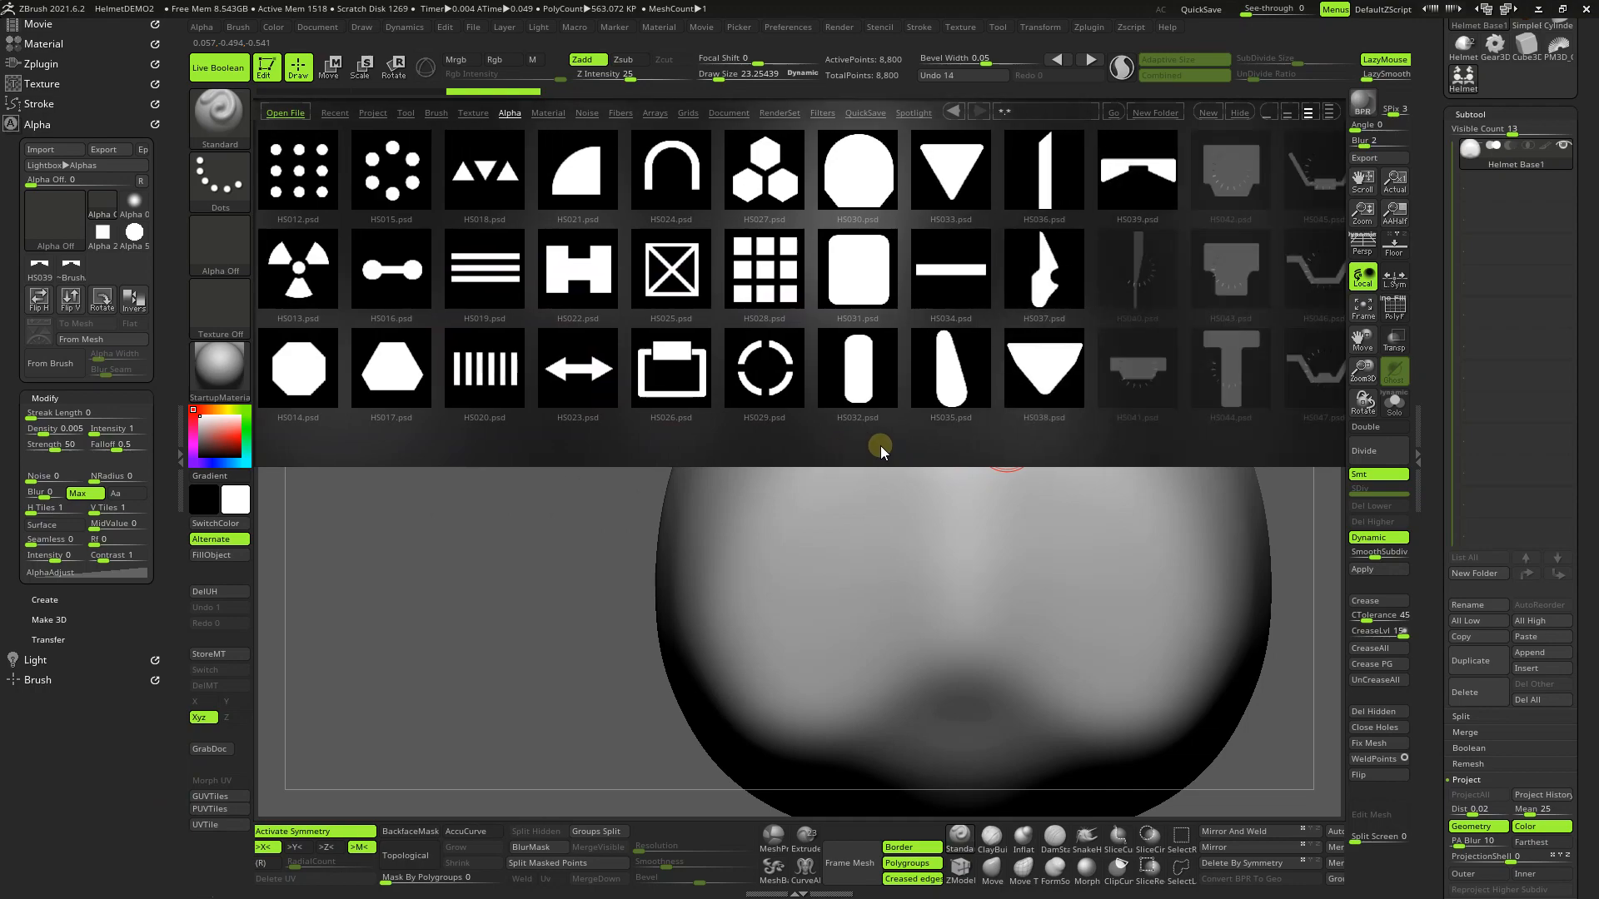
{"action": "scroll", "coordinate": [876, 446], "scroll_direction": "down", "scroll_amount": 2}
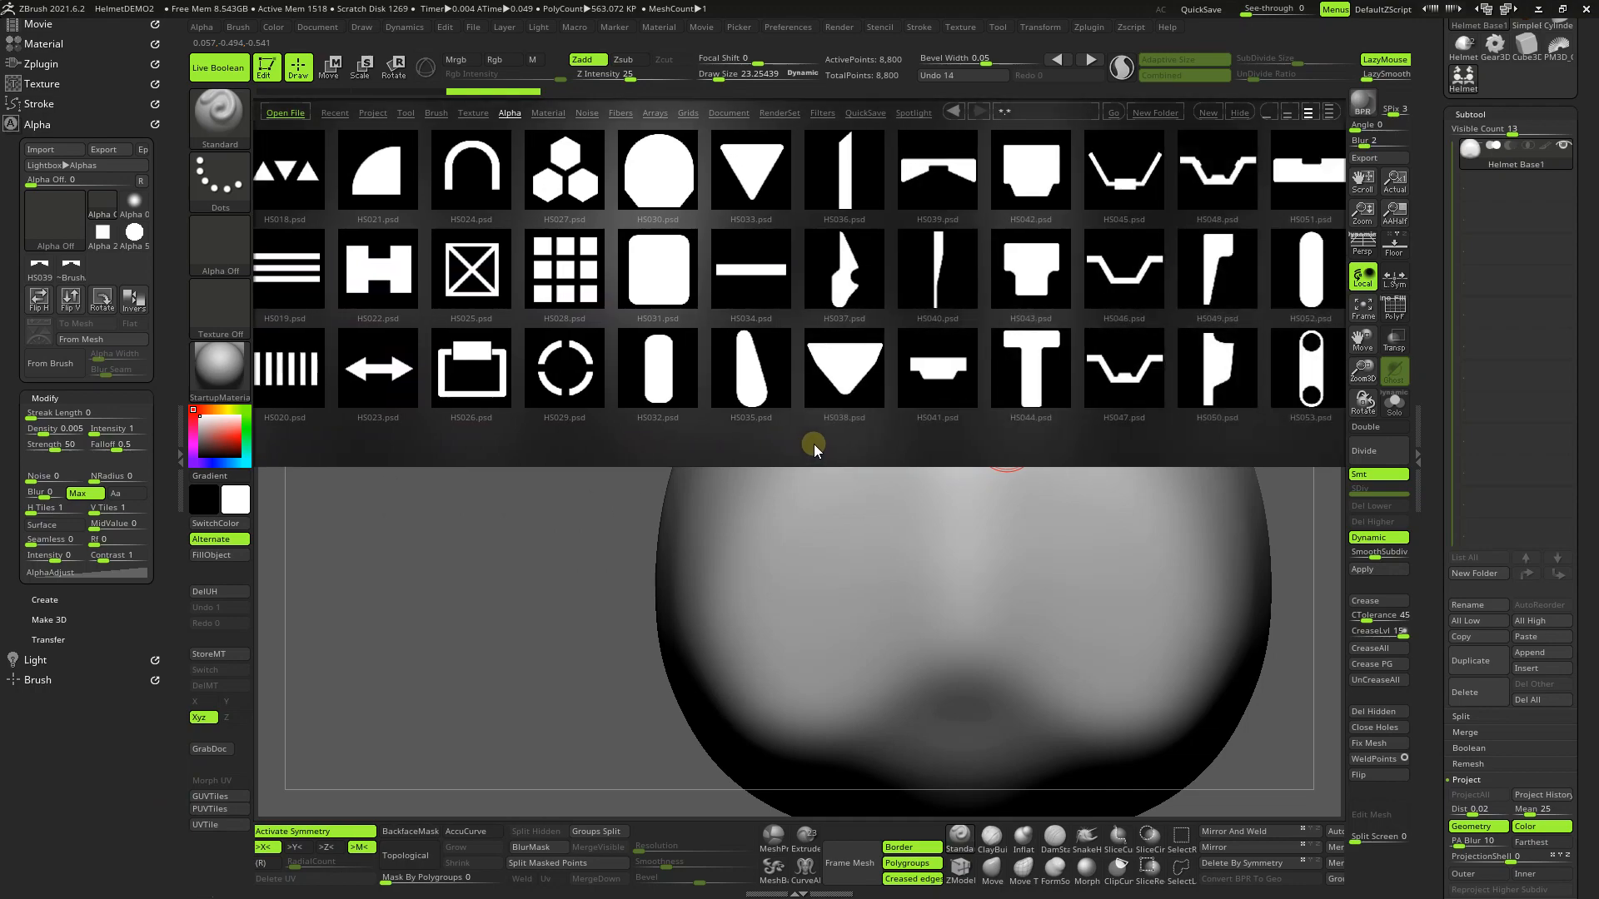
{"action": "scroll", "coordinate": [791, 442], "scroll_direction": "down", "scroll_amount": 1}
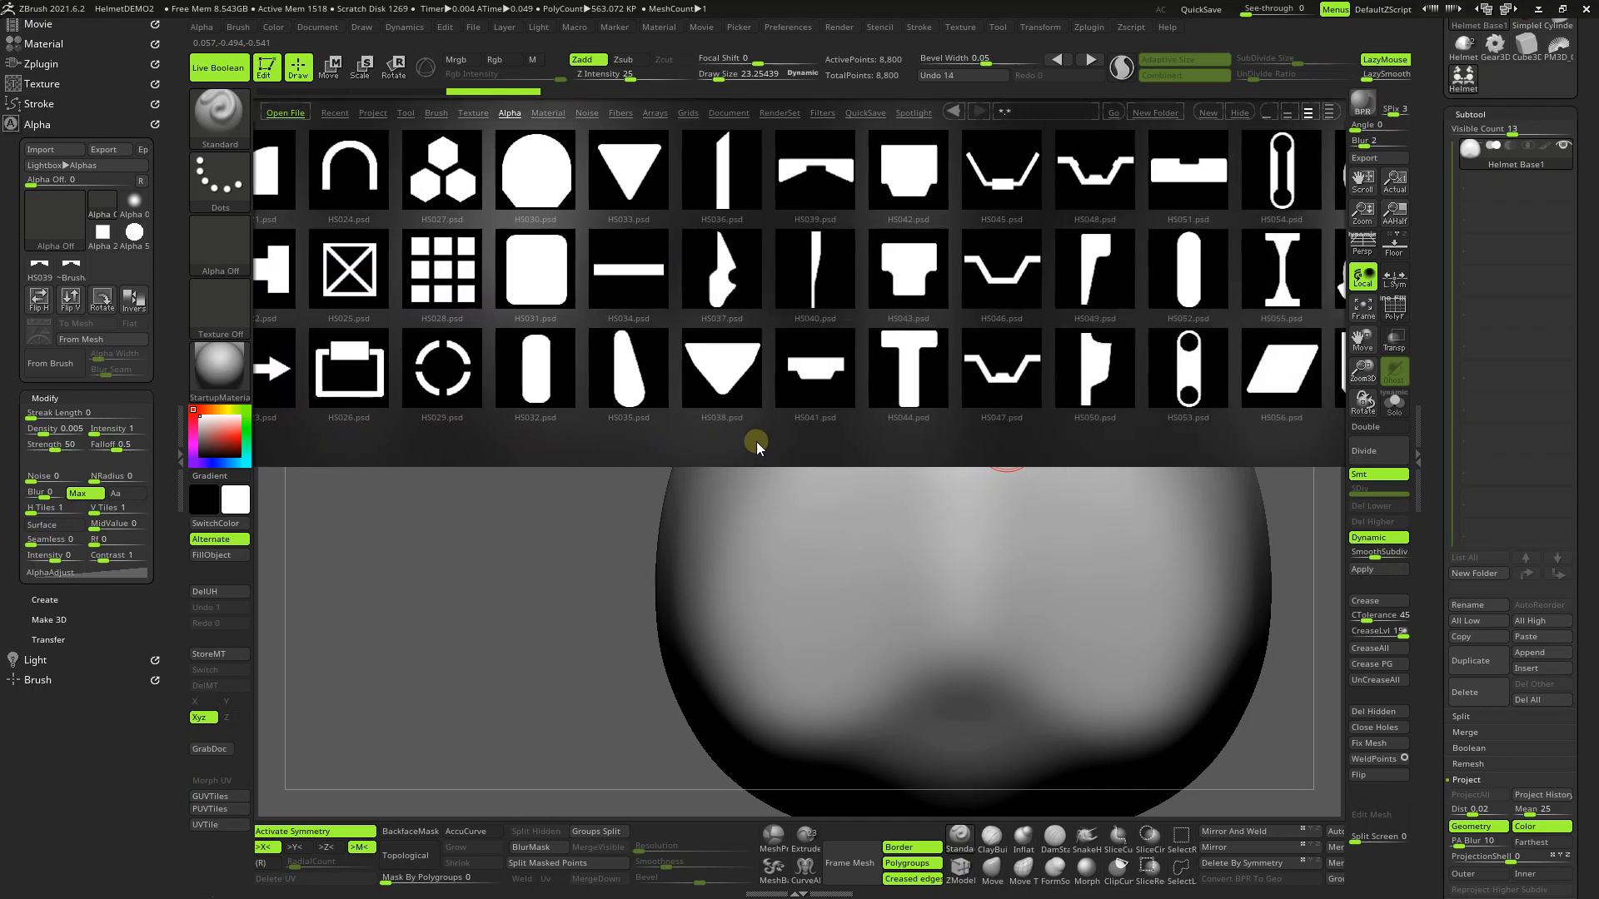
{"action": "scroll", "coordinate": [733, 441], "scroll_direction": "down", "scroll_amount": 3}
{"action": "scroll", "coordinate": [697, 439], "scroll_direction": "down", "scroll_amount": 3}
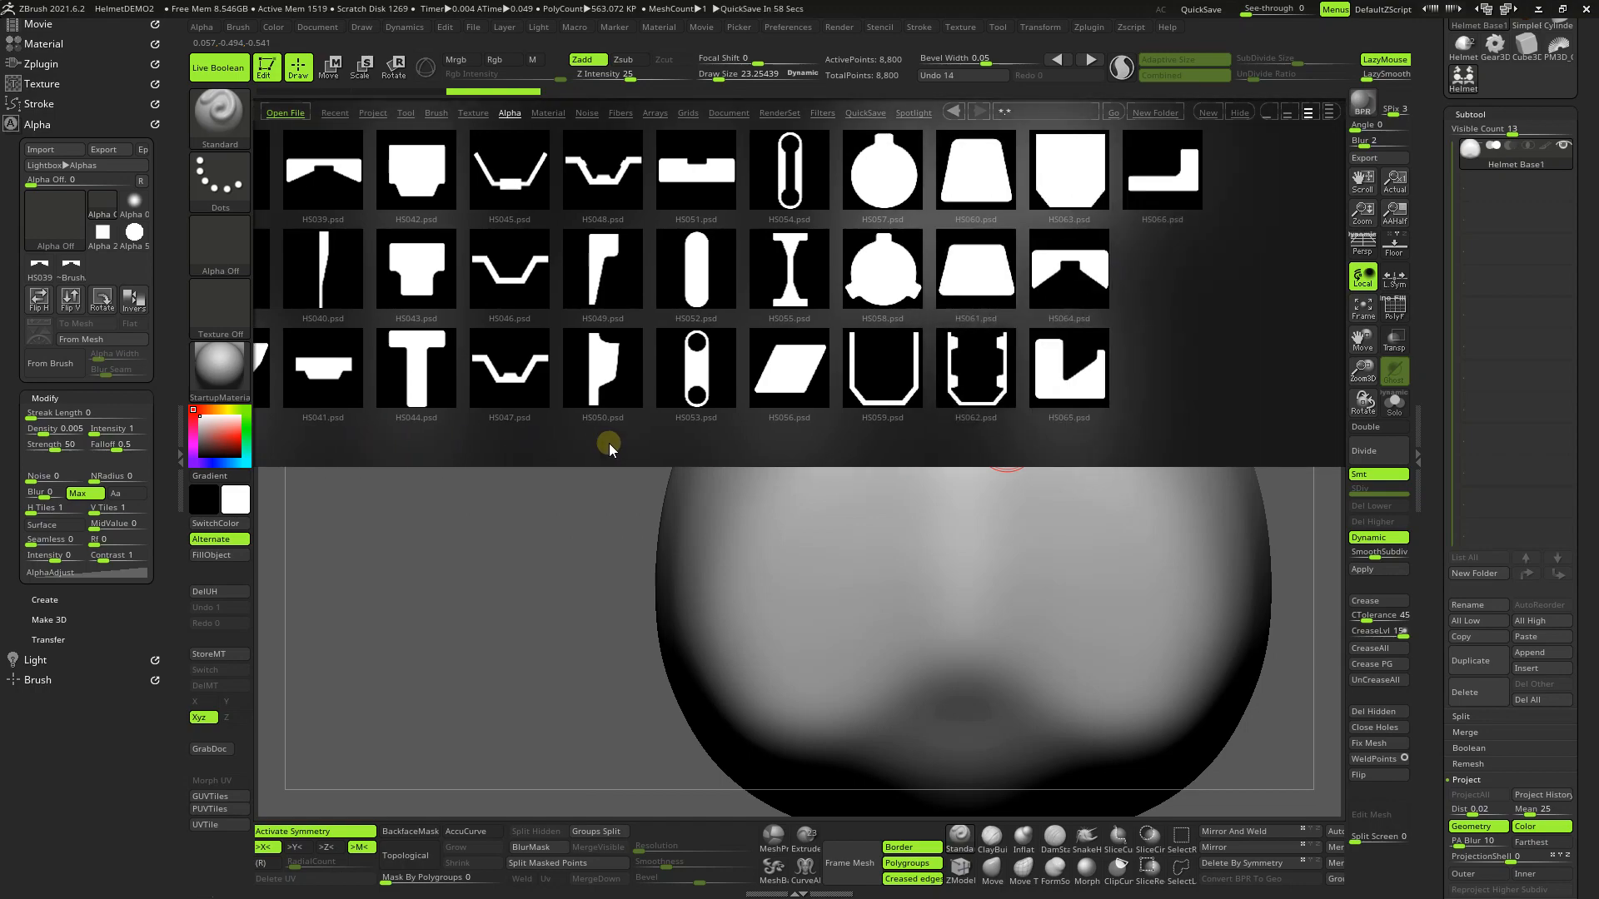
{"action": "scroll", "coordinate": [612, 446], "scroll_direction": "up", "scroll_amount": 1}
{"action": "scroll", "coordinate": [630, 443], "scroll_direction": "up", "scroll_amount": 5}
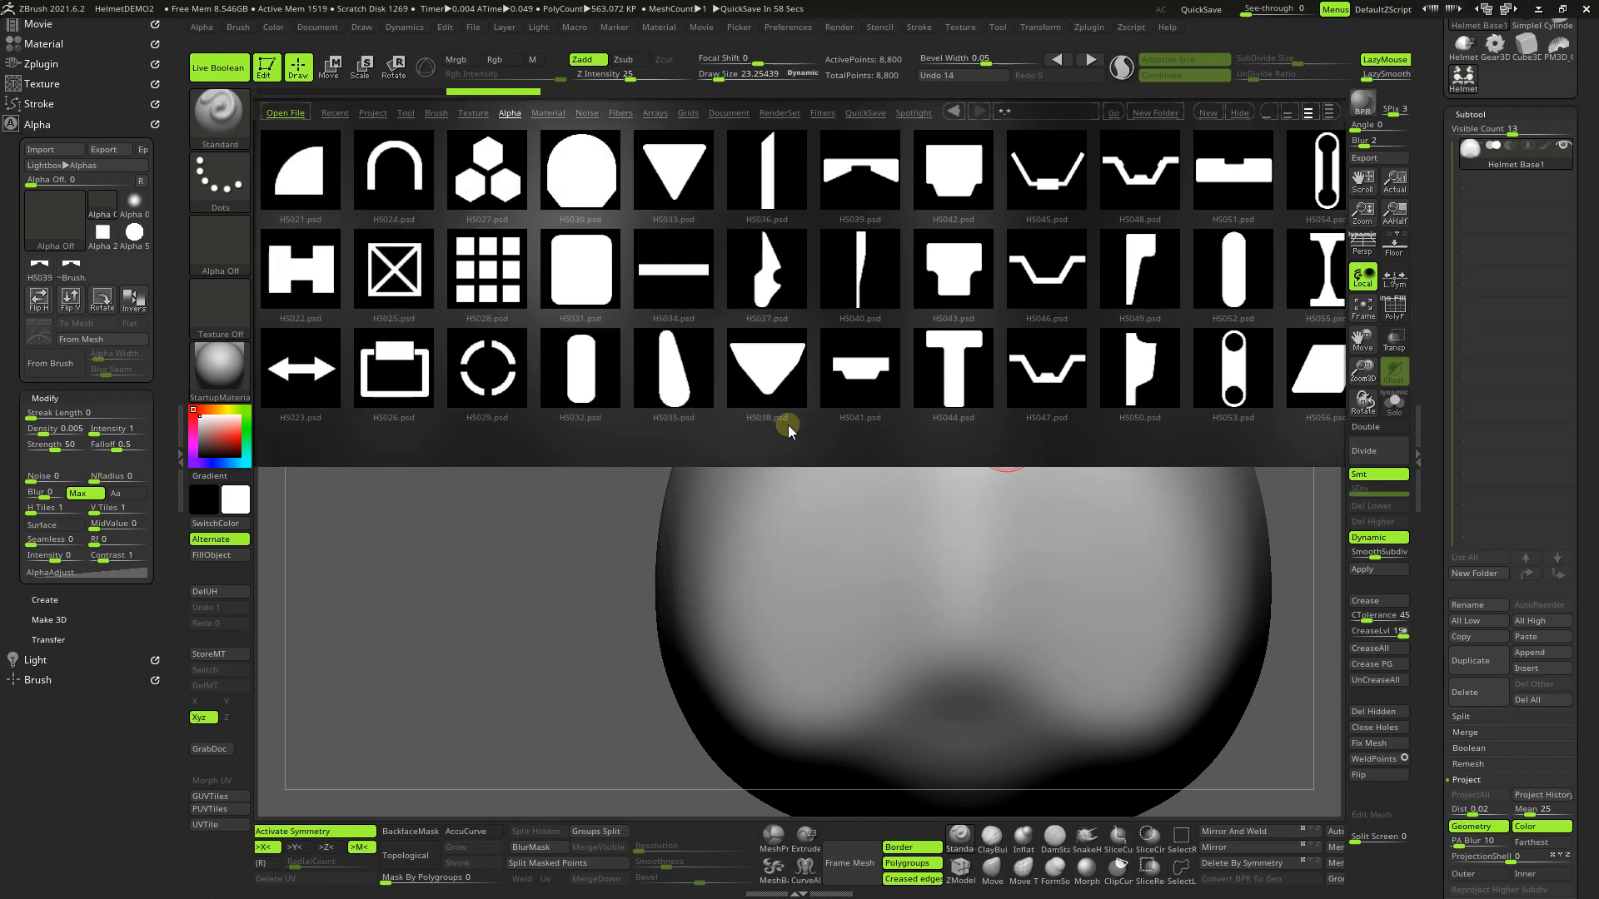
{"action": "scroll", "coordinate": [782, 426], "scroll_direction": "down", "scroll_amount": 2}
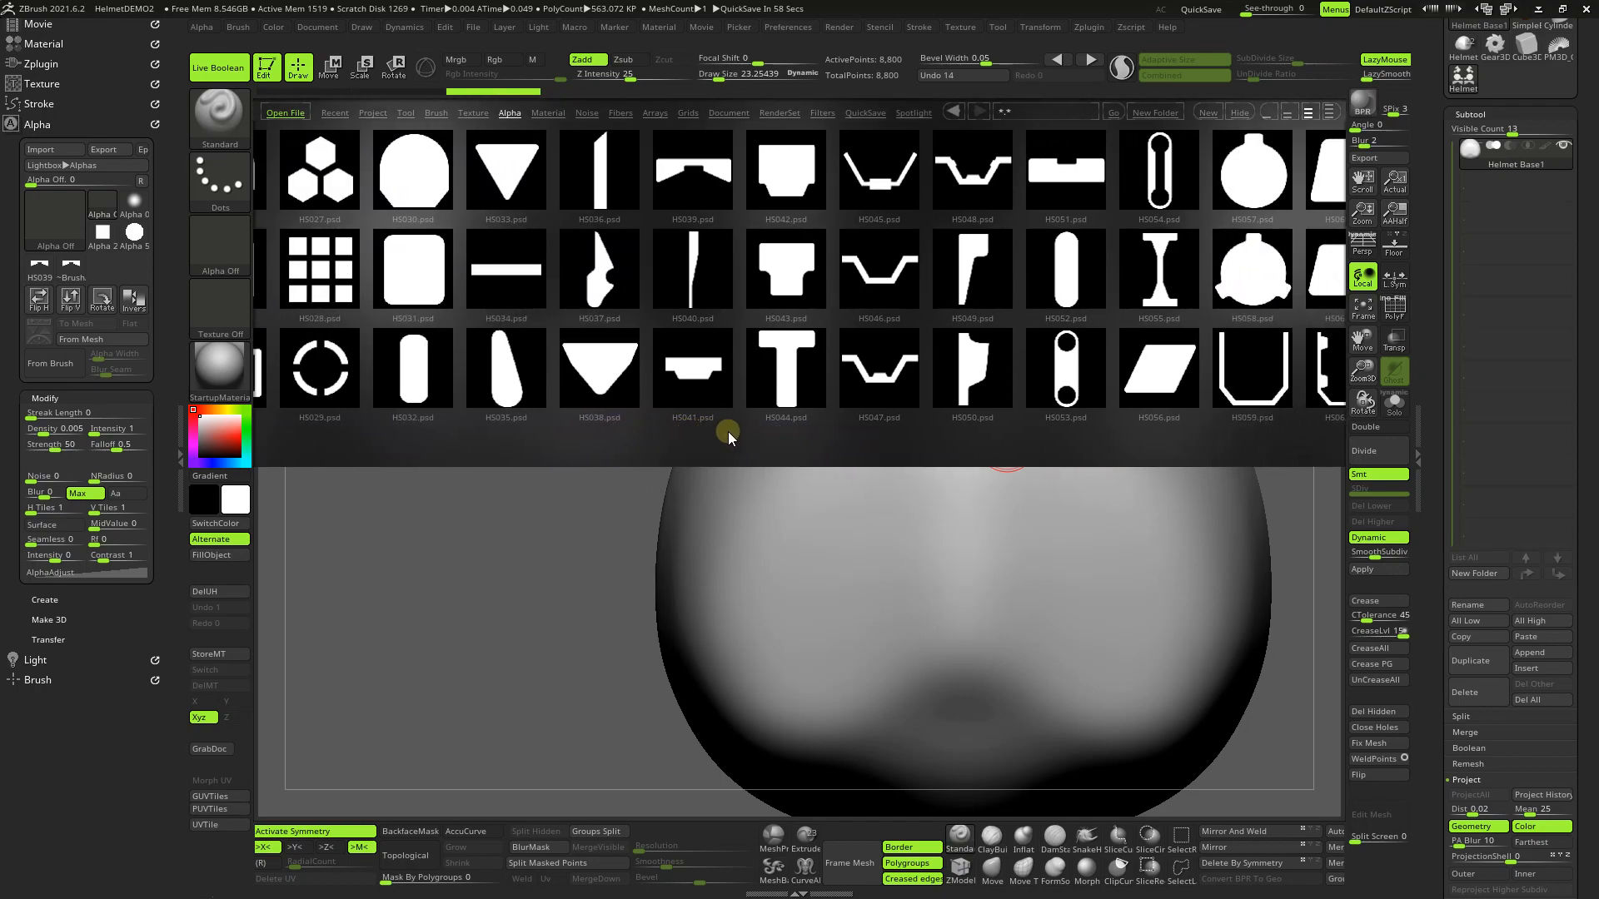
{"action": "scroll", "coordinate": [708, 432], "scroll_direction": "down", "scroll_amount": 2}
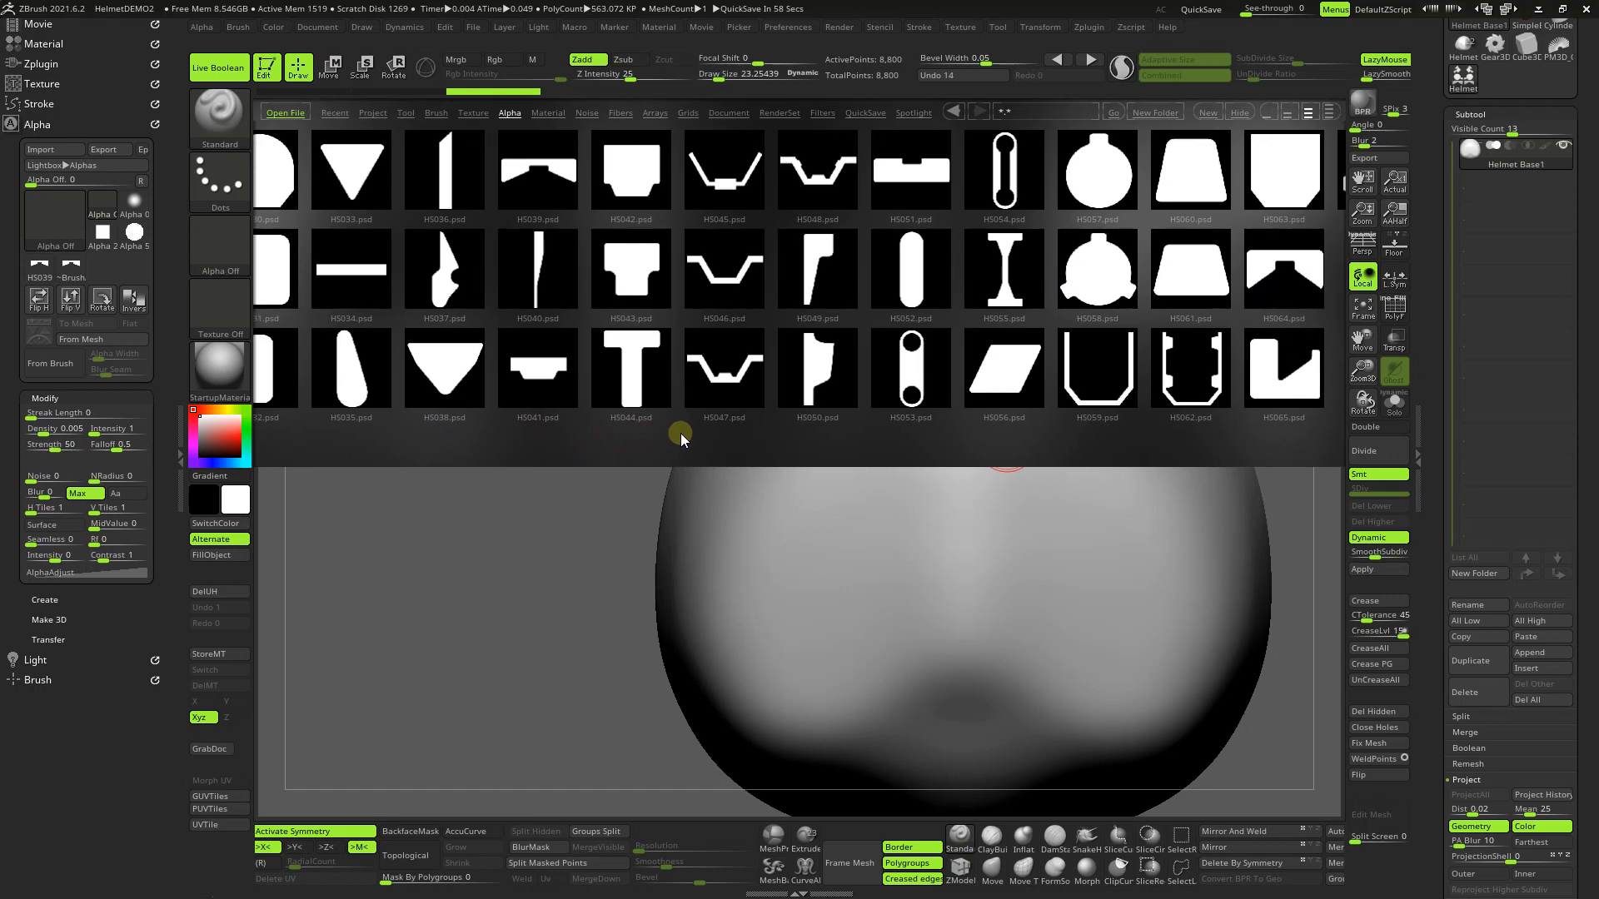
{"action": "scroll", "coordinate": [657, 429], "scroll_direction": "down", "scroll_amount": 3}
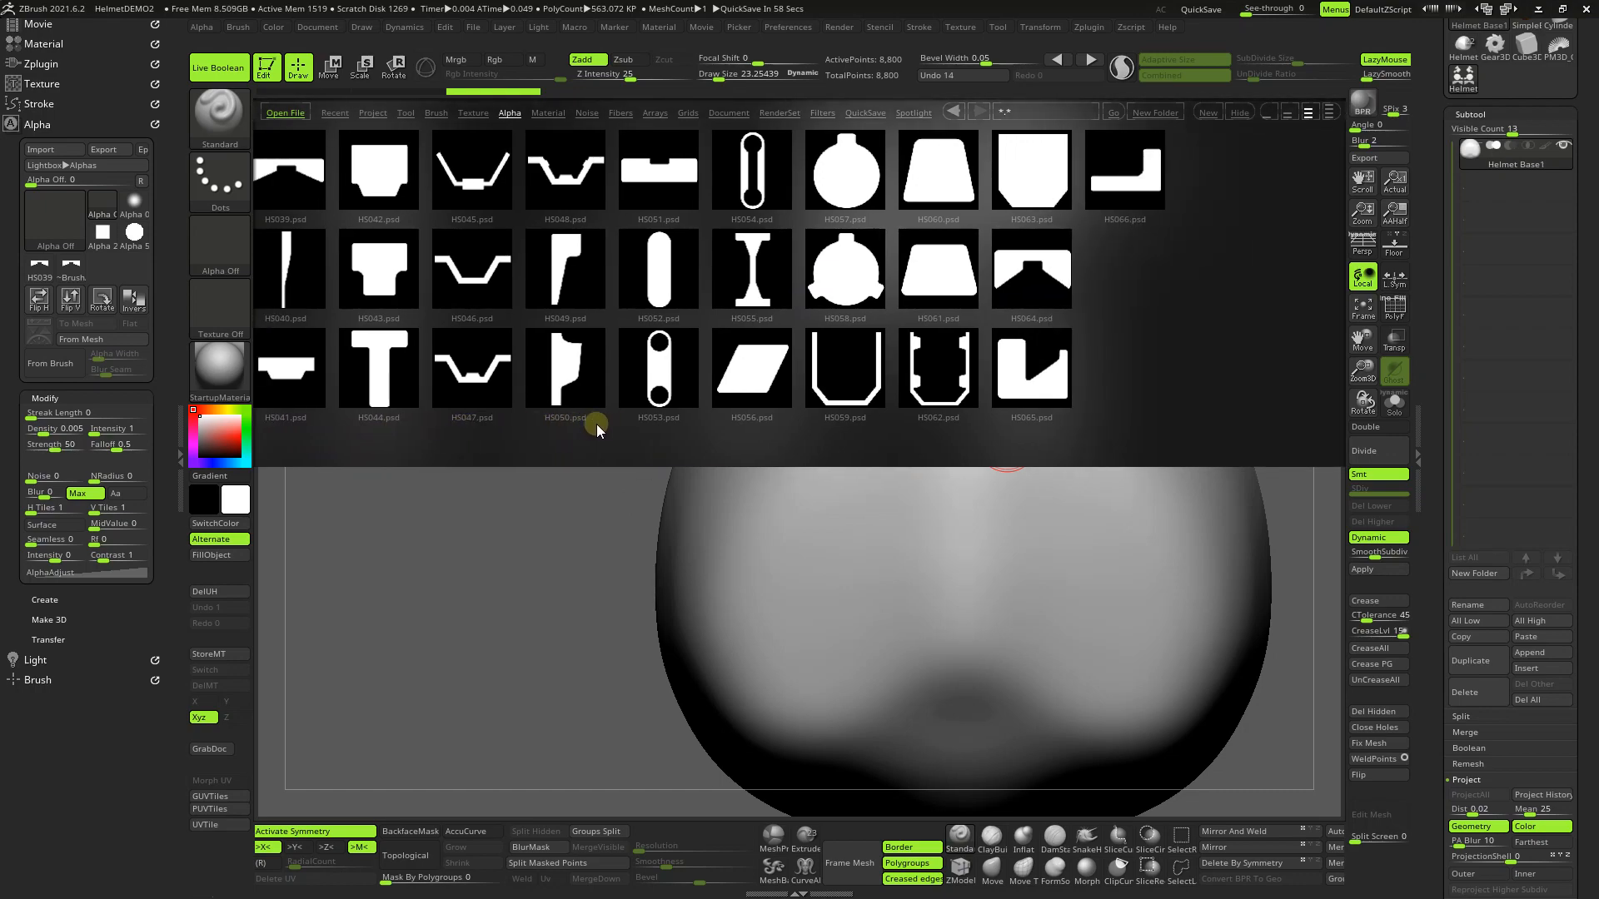
{"action": "scroll", "coordinate": [652, 418], "scroll_direction": "up", "scroll_amount": 7}
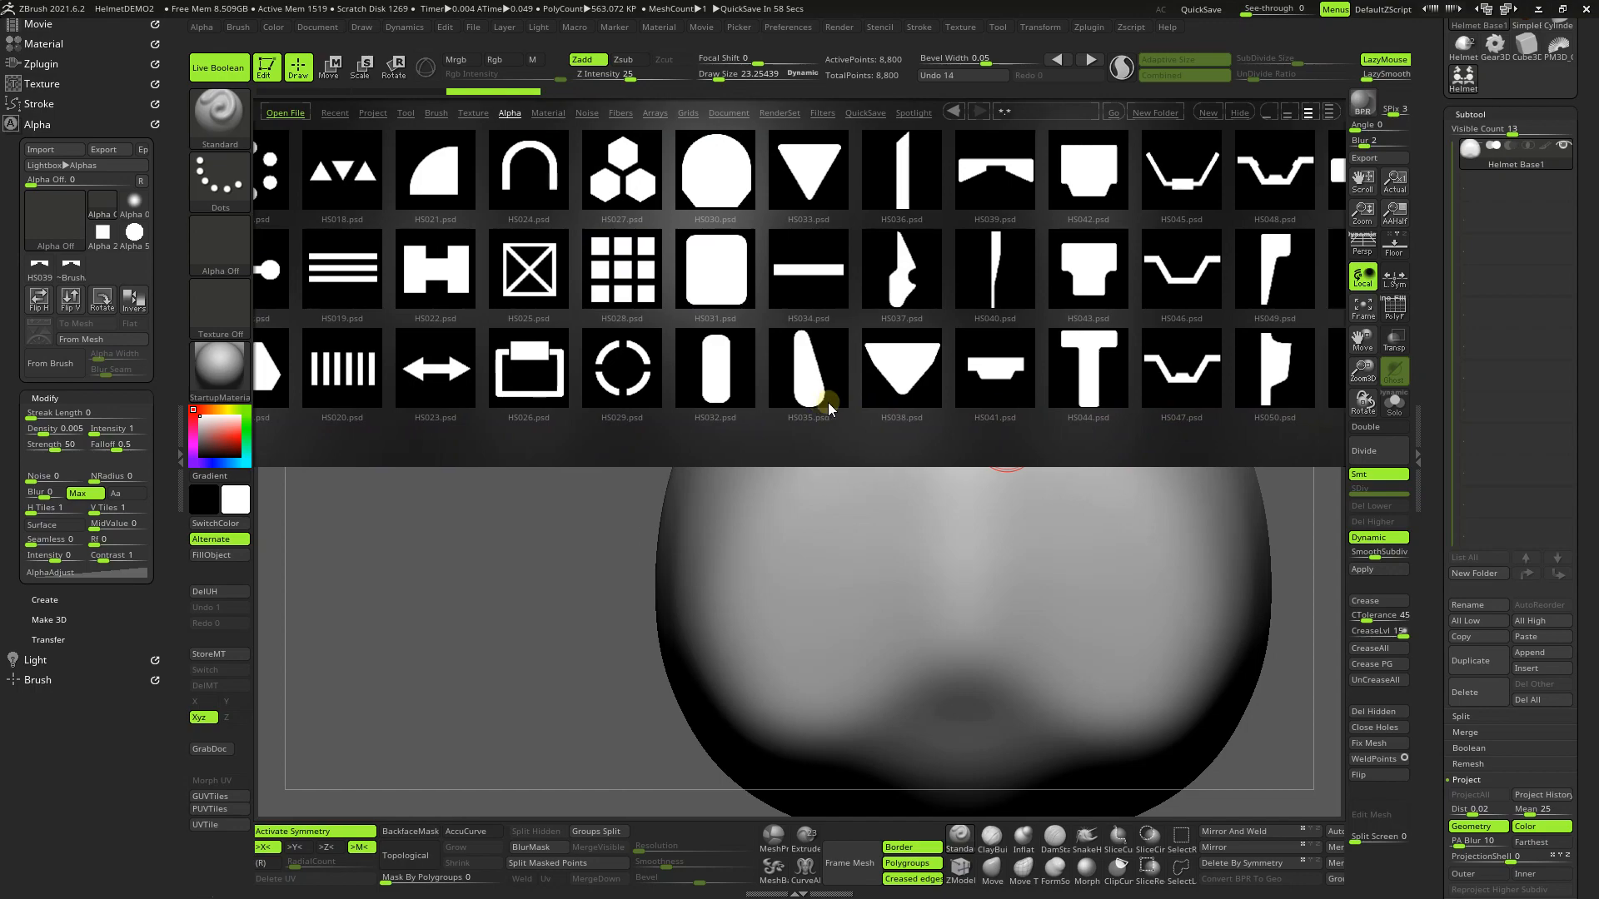
{"action": "double_click", "coordinate": [855, 290], "text": "ctrl"}
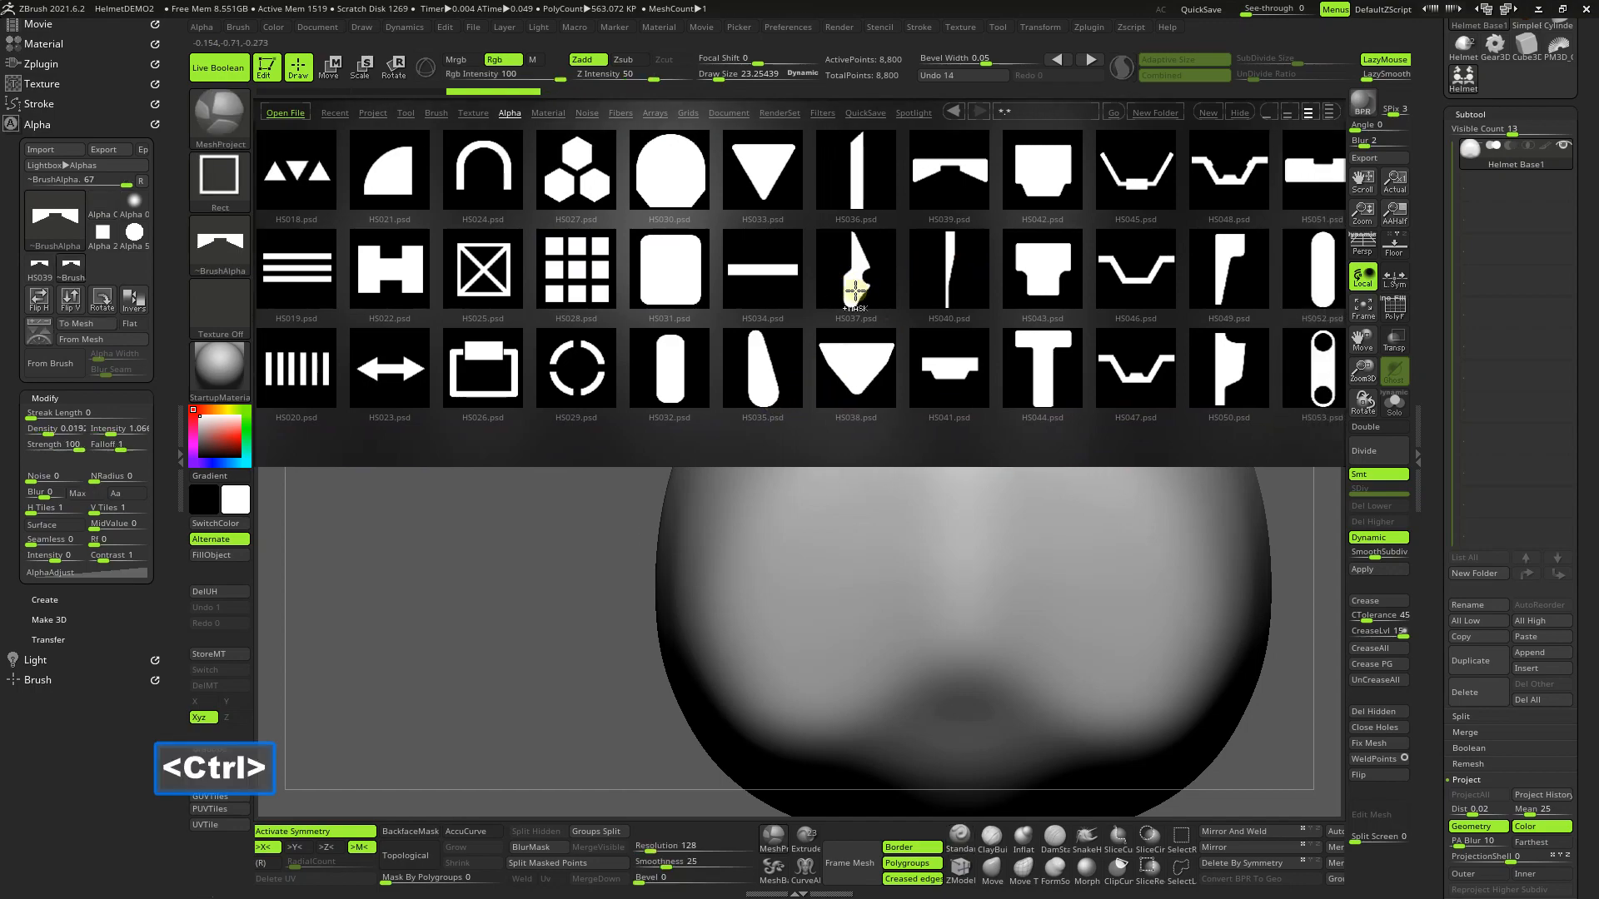
{"action": "double_click", "coordinate": [856, 292], "text": "ctrl"}
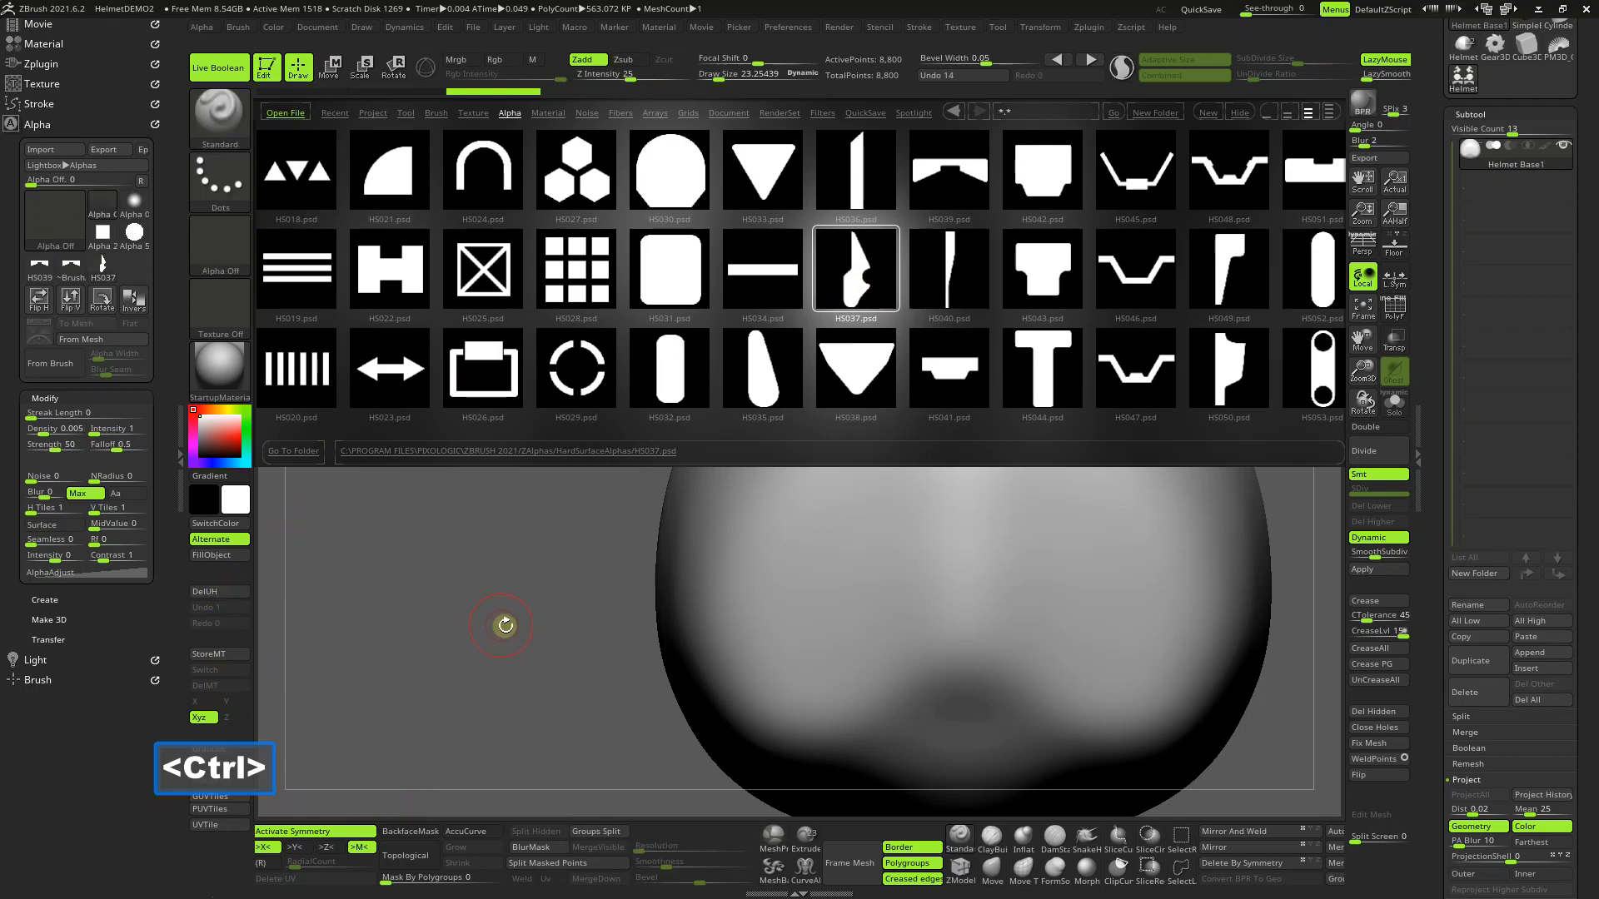
{"action": "key", "text": "comma"}
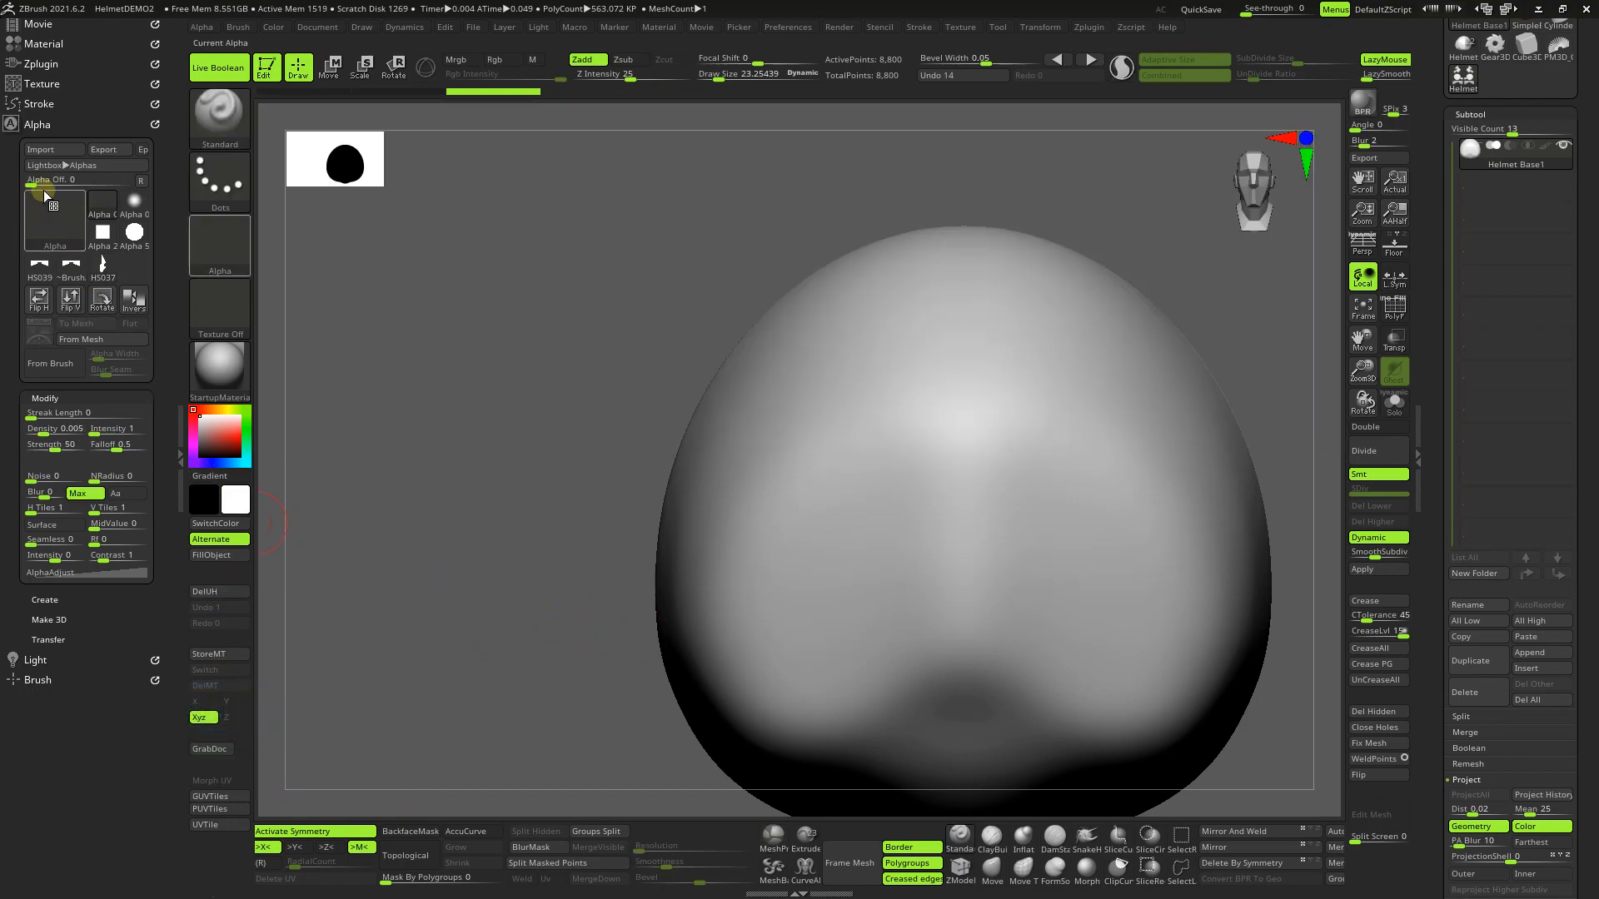
Step: Draw a mirrored pair of HS037-shaped panels on the helmet's front within the helmet subtool, and show polygroup colours without wireframe lines
{"action": "key", "text": "ctrl"}
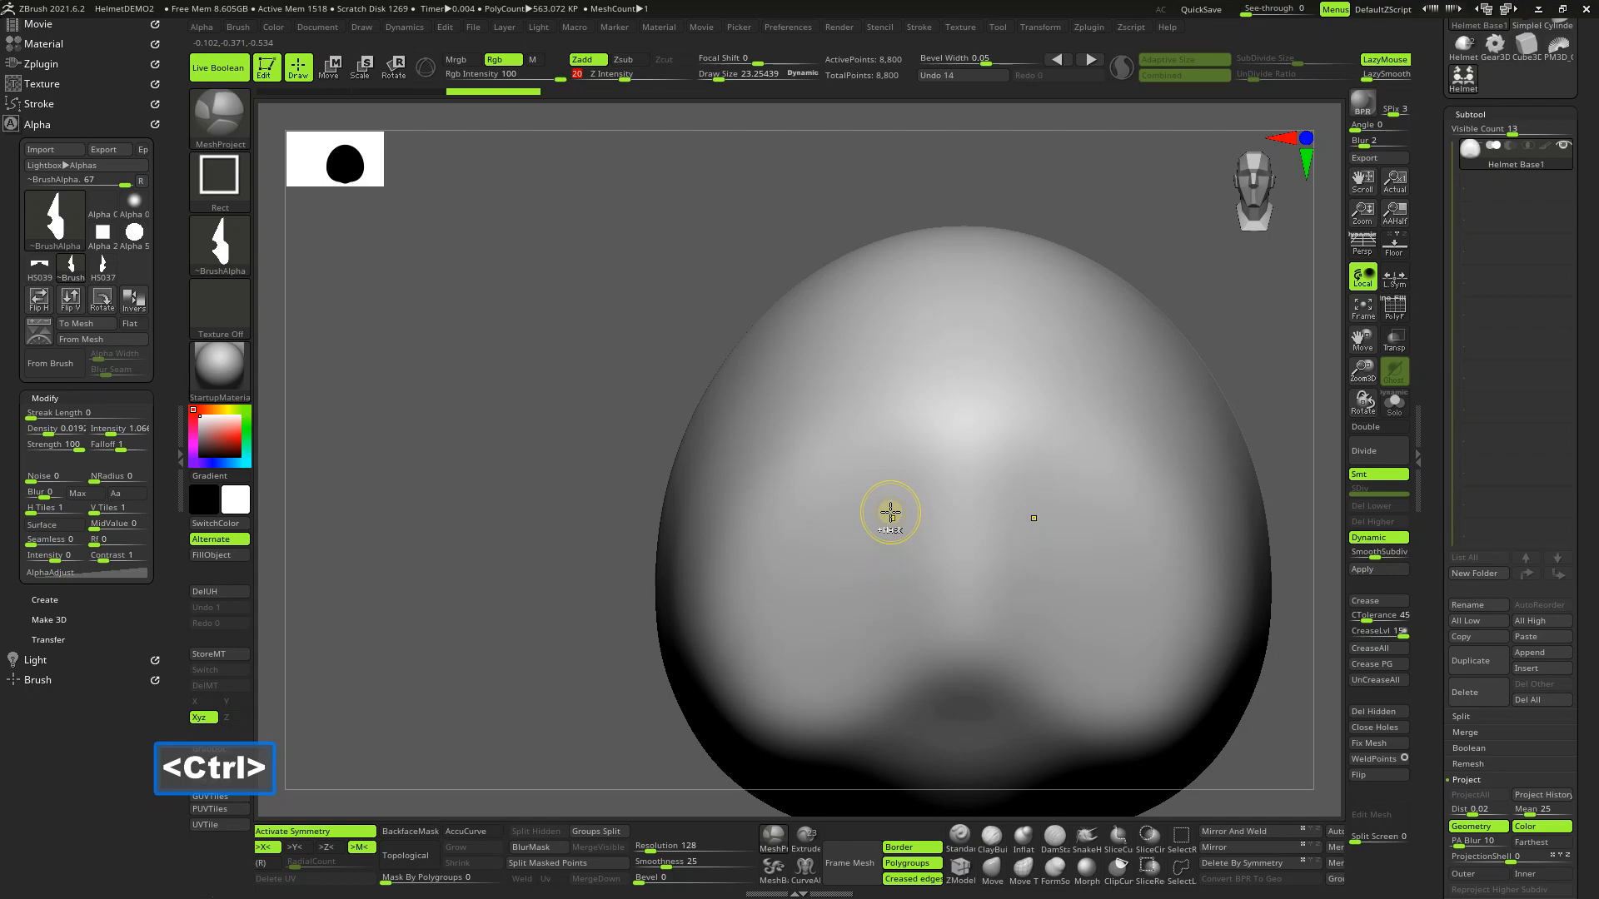
{"action": "mouse_move", "coordinate": [888, 442]}
{"action": "left_mouse_down", "text": "ctrl"}
{"action": "mouse_move", "coordinate": [857, 542]}
{"action": "mouse_move", "coordinate": [852, 810]}
{"action": "left_mouse_up", "text": "ctrl"}
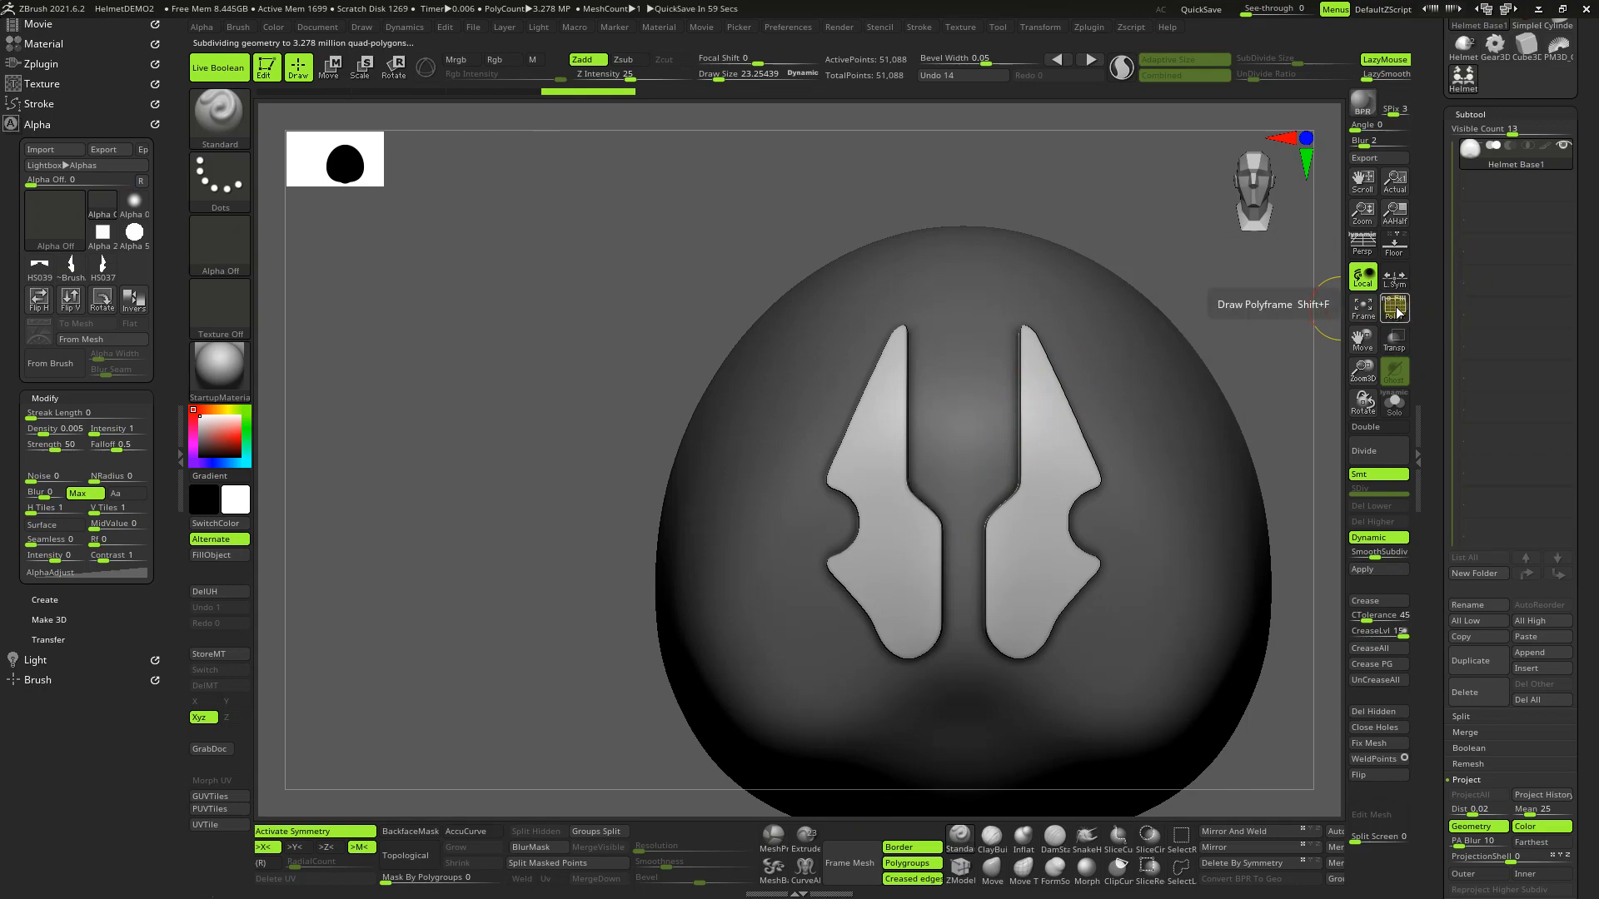
{"action": "left_click", "coordinate": [1396, 309]}
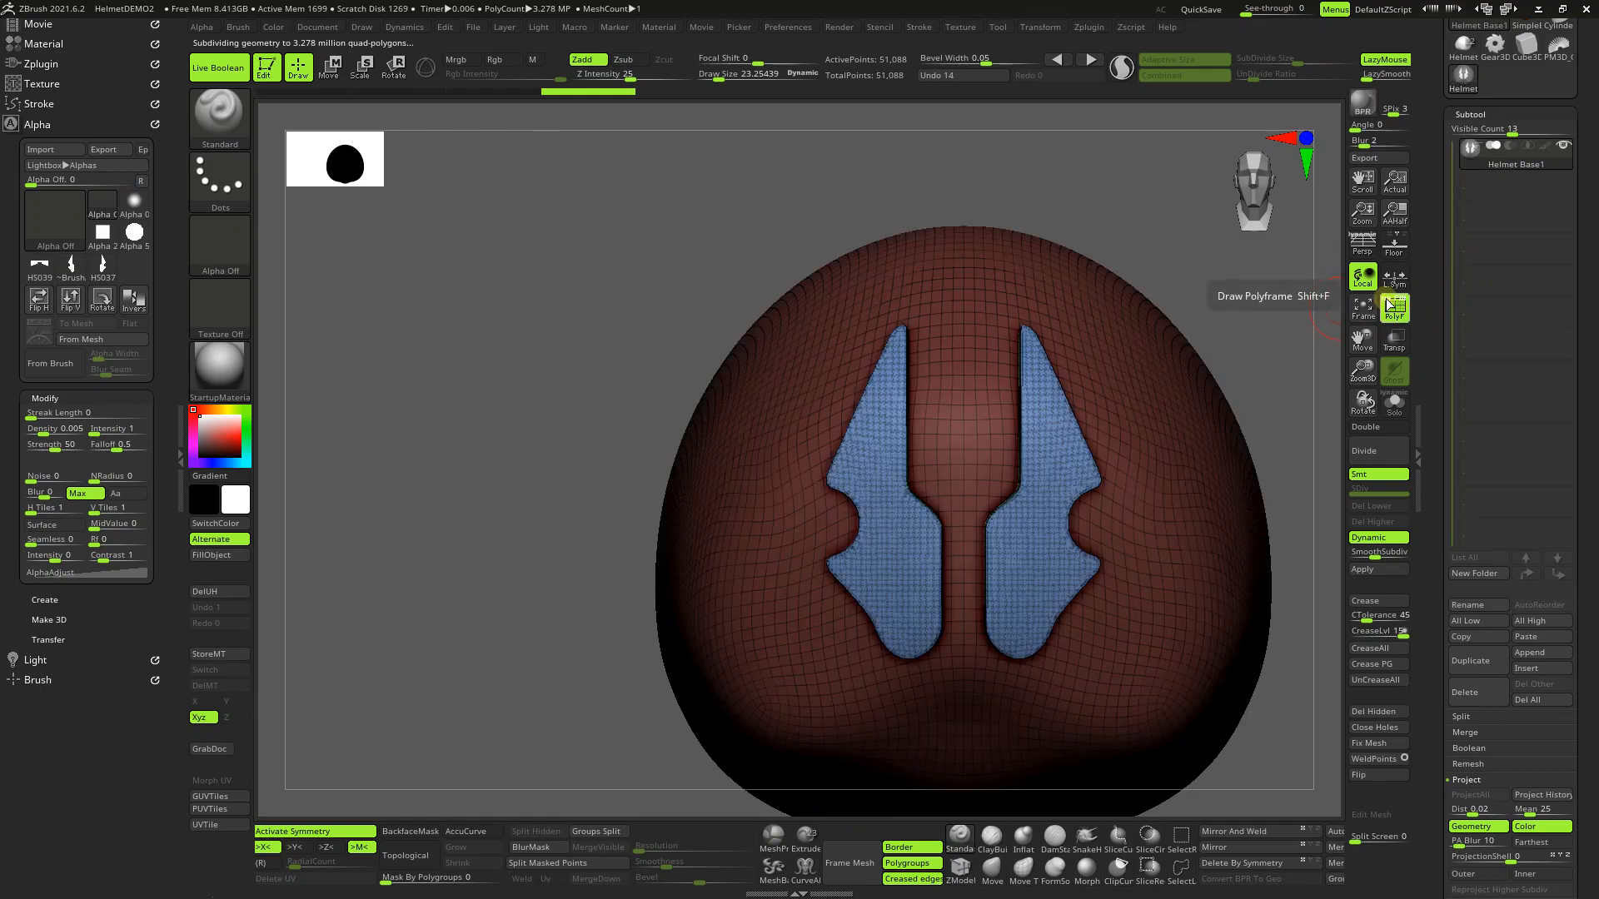
{"action": "left_click", "coordinate": [1390, 306]}
Step: Draw a second HS037 panel pair higher up, overlapping the first, and undo both pairs
{"action": "key", "text": "ctrl"}
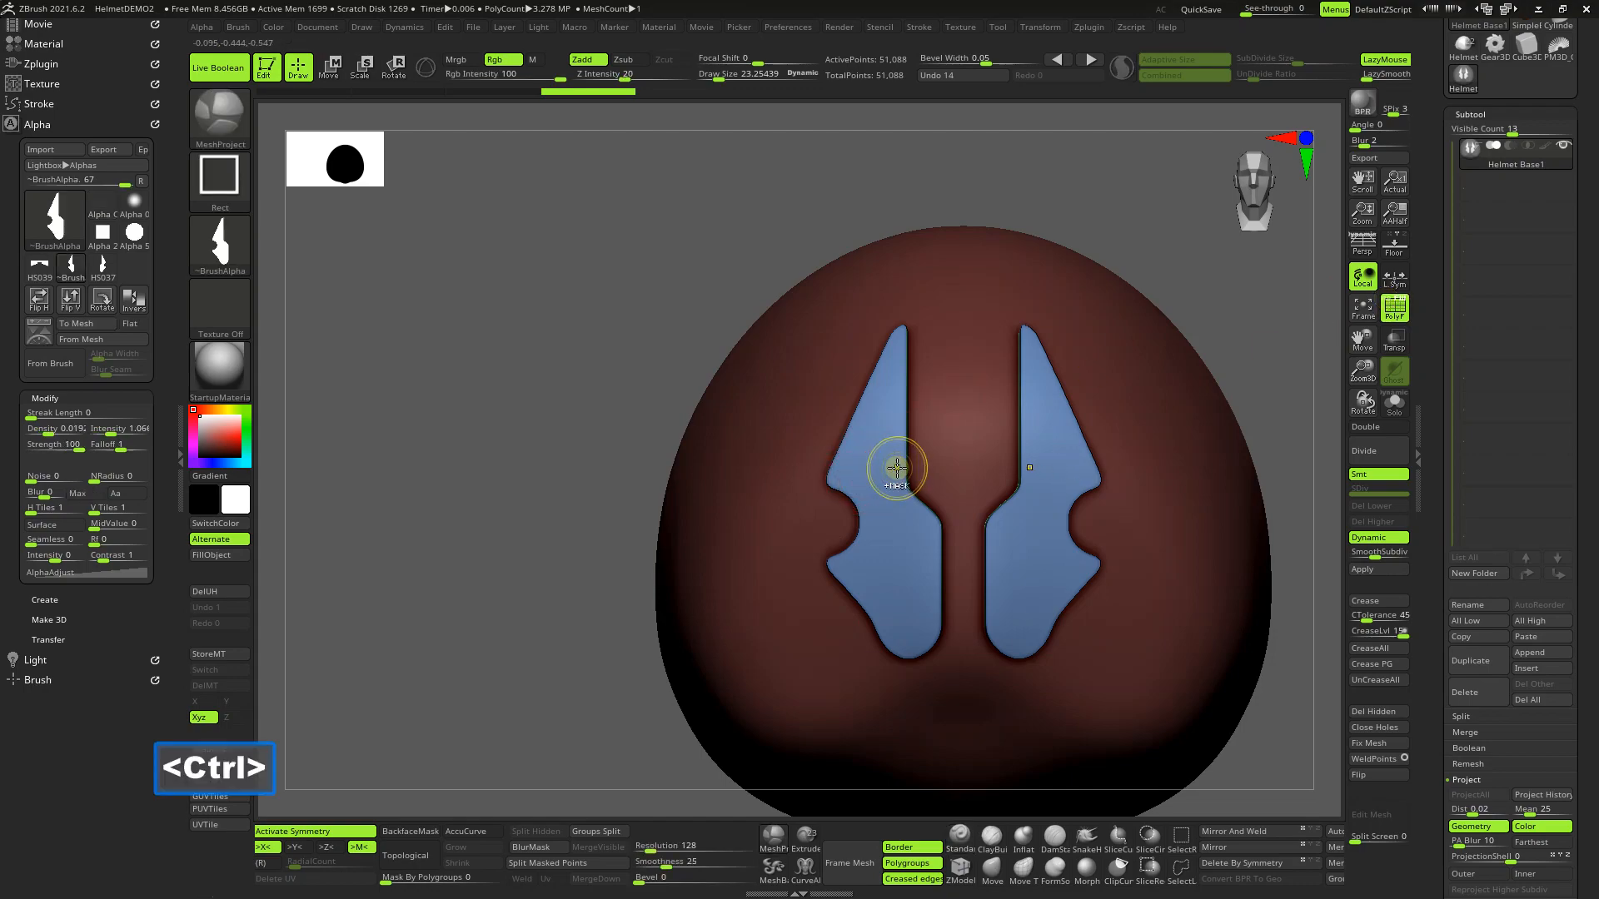
{"action": "left_click_drag", "start_coordinate": [880, 610], "coordinate": [827, 675], "text": "ctrl"}
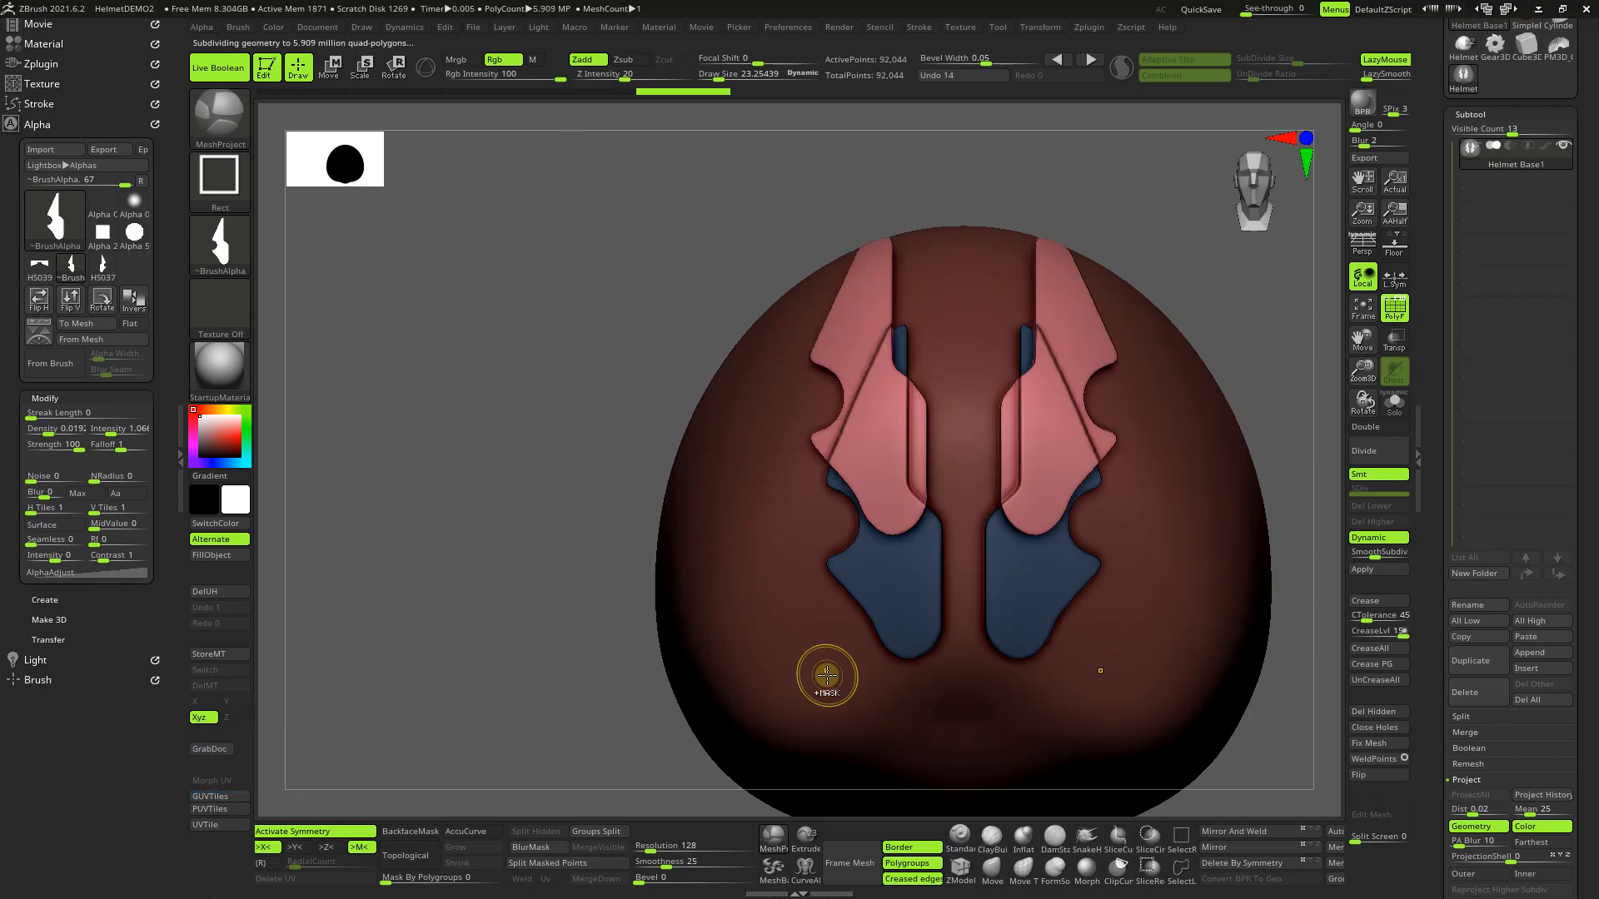
{"action": "key", "text": "ctrl+z"}
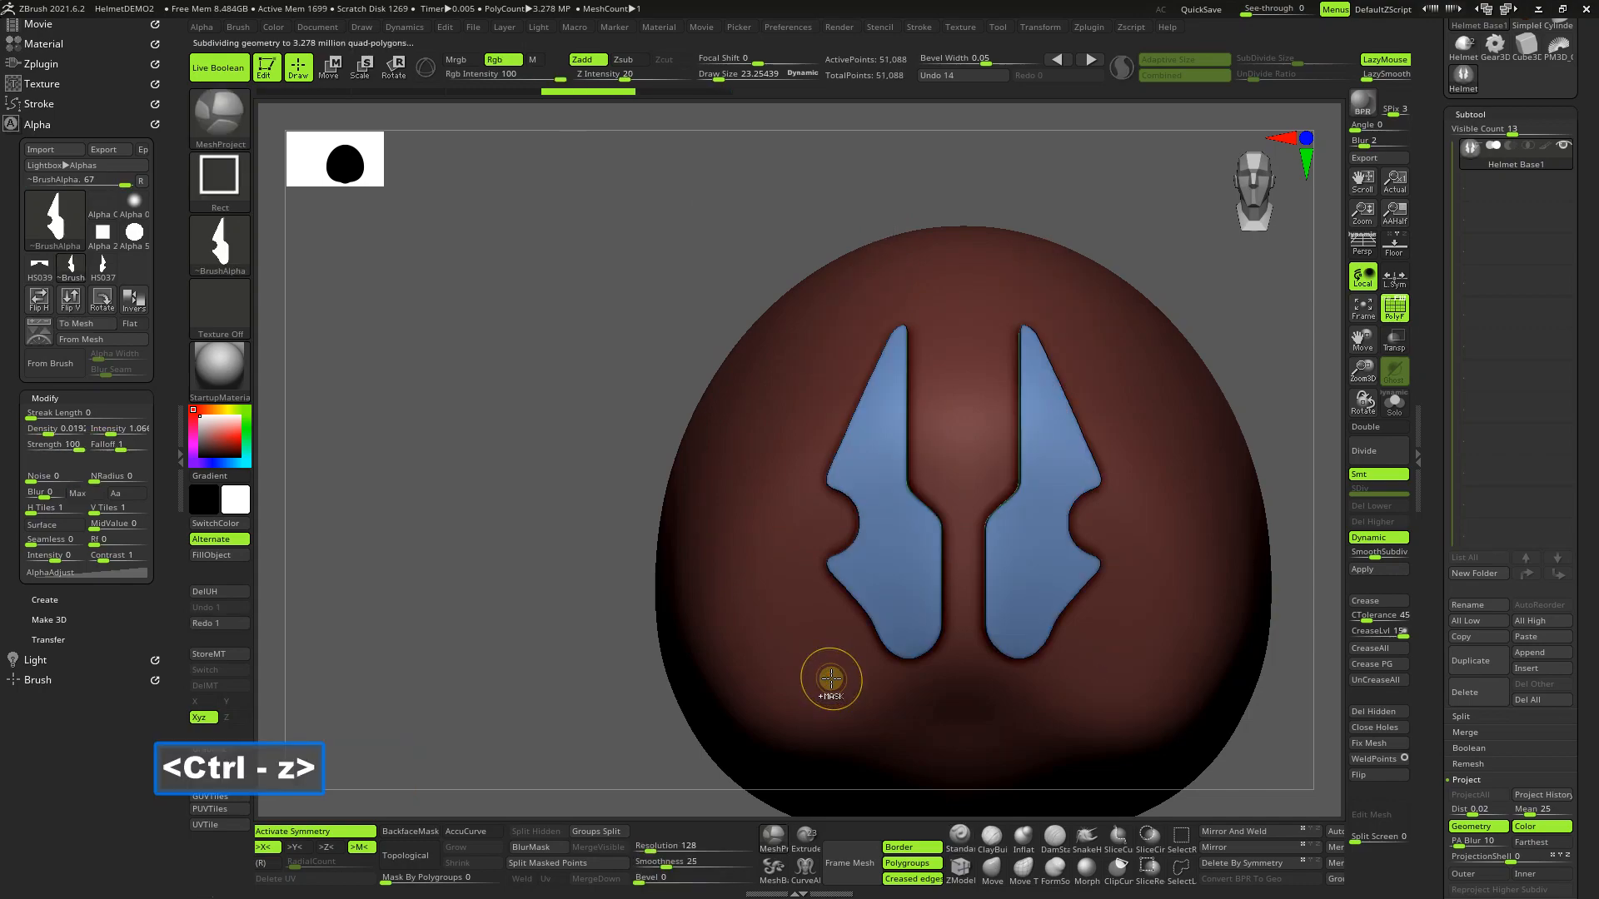
{"action": "key", "text": "ctrl+z"}
Step: Draw the mirrored HS037 panel pair on the helmet's front as a separate subtool, and make that subtool active
{"action": "left_click_drag", "start_coordinate": [888, 528], "coordinate": [836, 802], "text": "ctrl"}
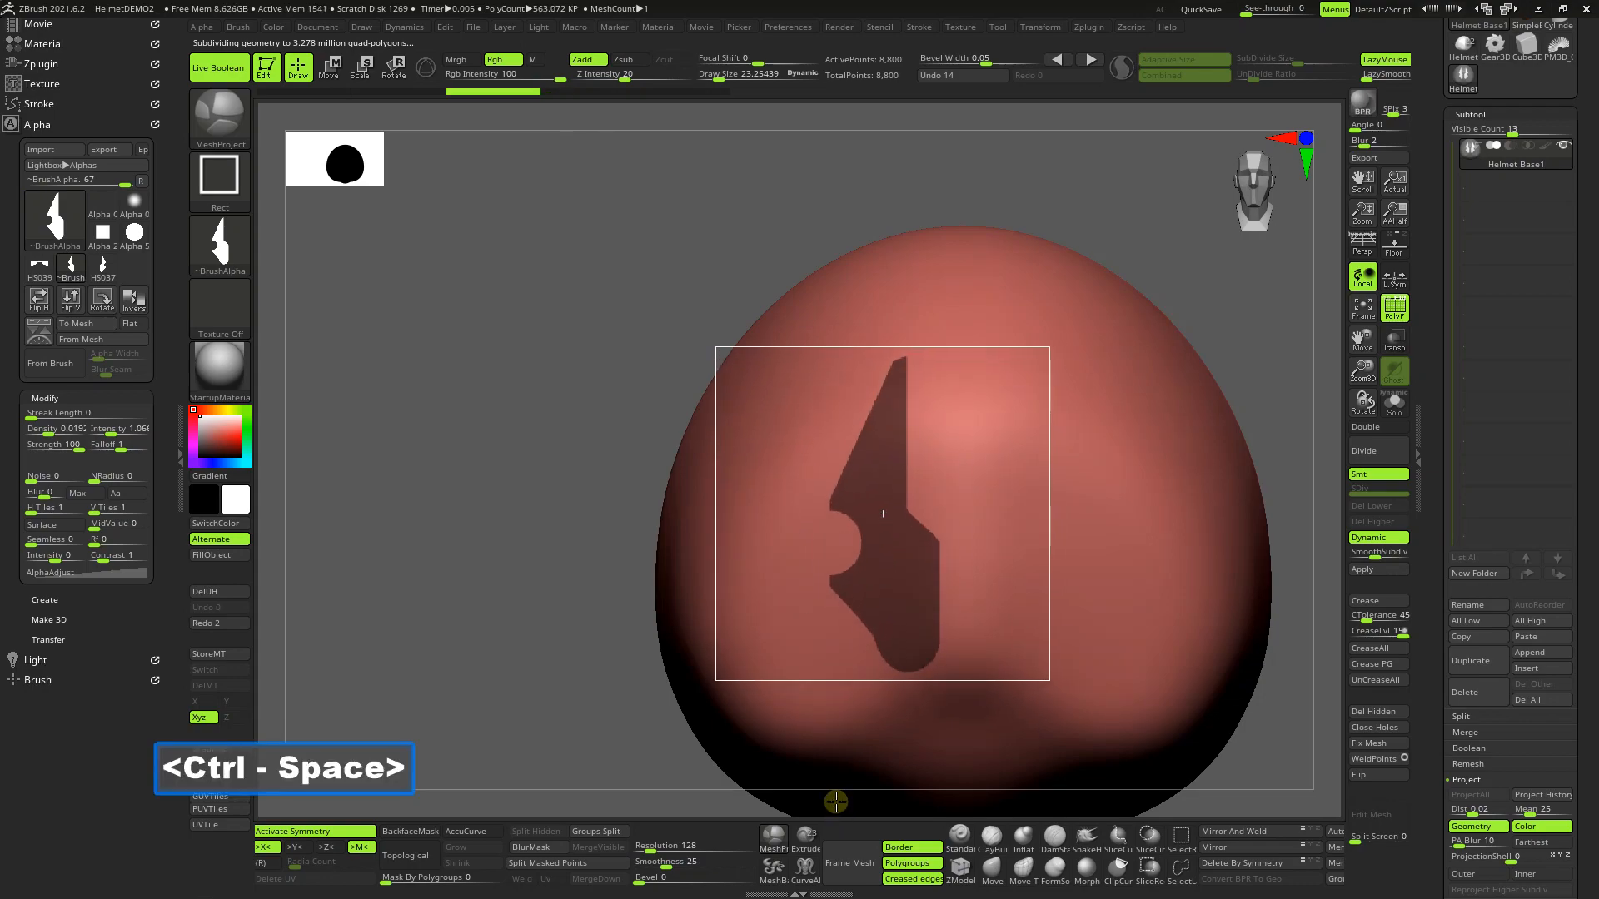
{"action": "key", "text": "ctrl+shift"}
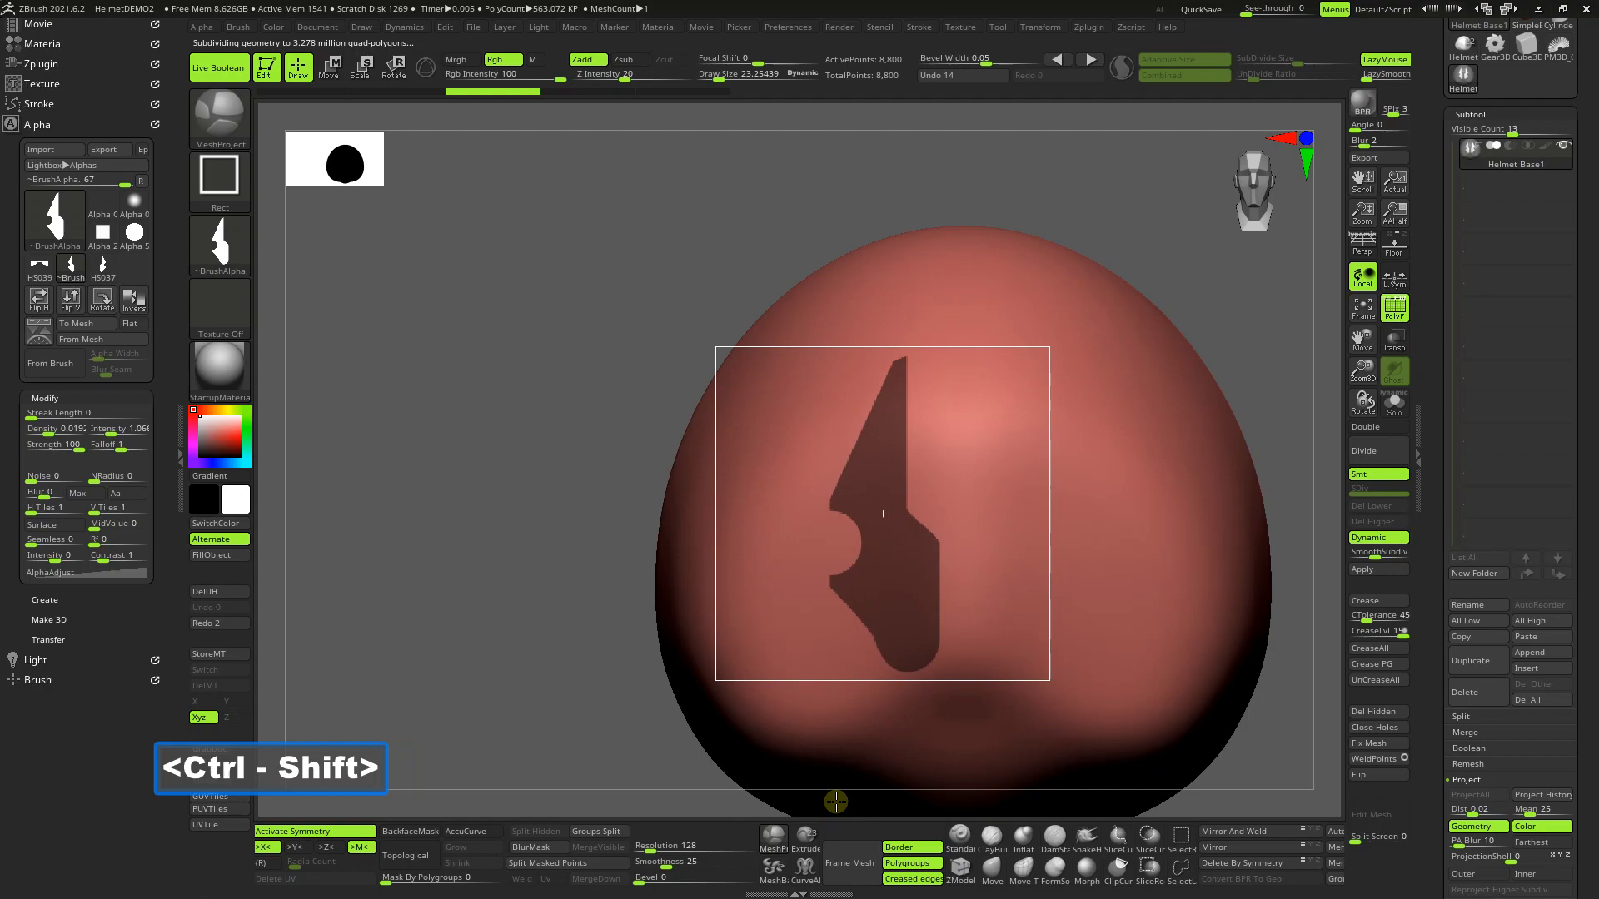
{"action": "left_click_drag", "start_coordinate": [836, 802], "coordinate": [836, 804], "text": "ctrl+shift"}
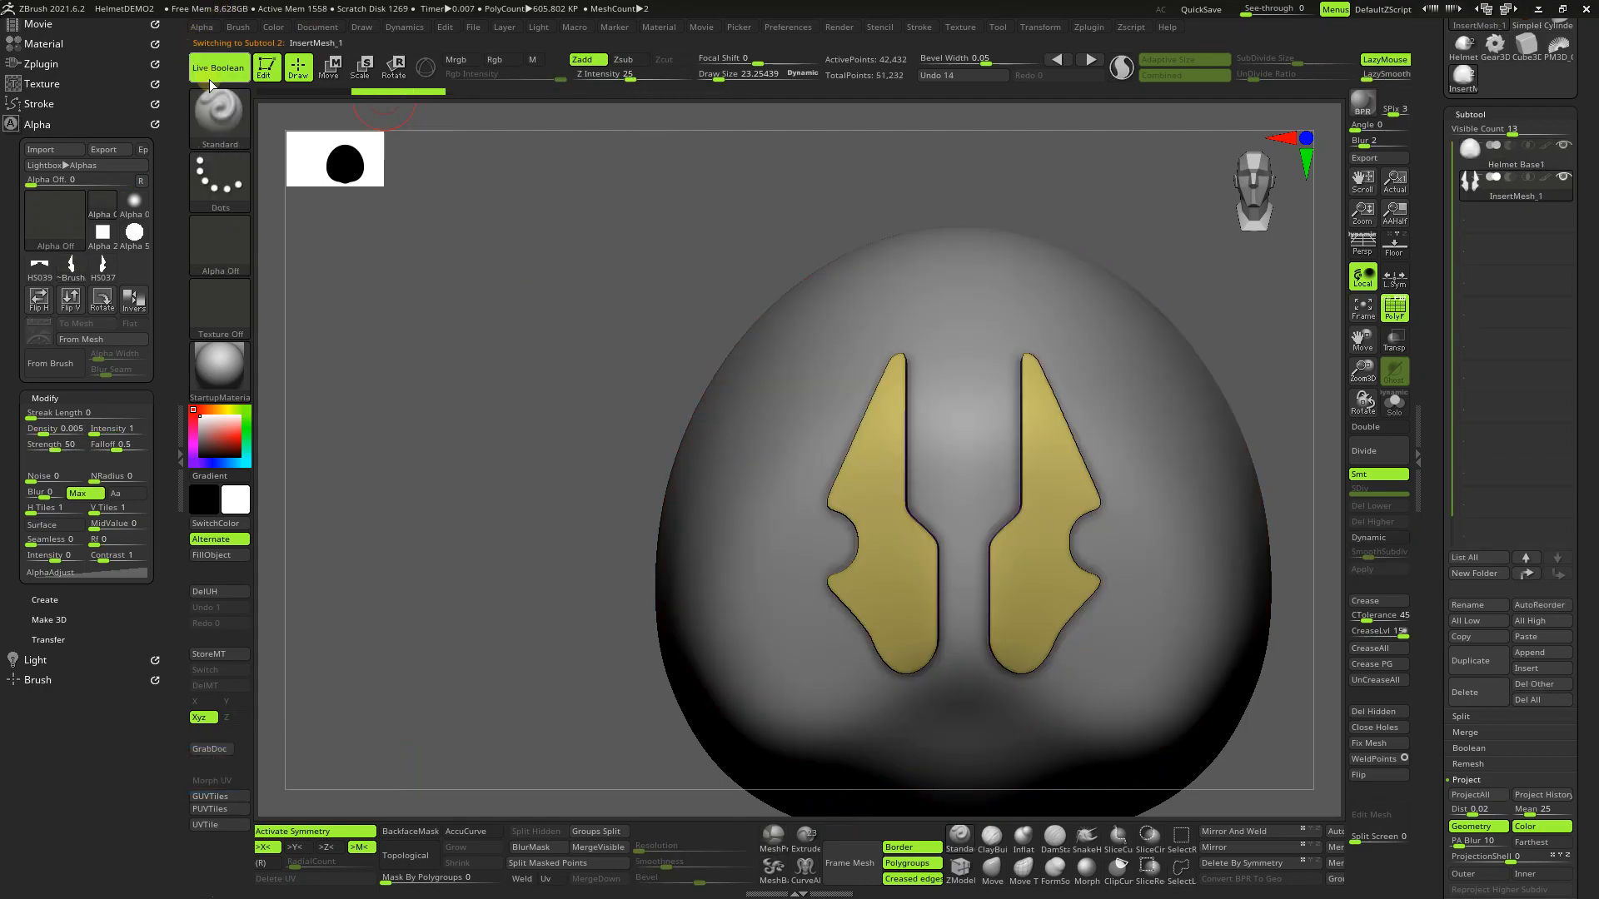
{"action": "left_click", "coordinate": [1492, 218]}
Step: Draw a second mirrored HS037 panel pair higher up in the panel subtool, overlapping the first pair, and inspect it from below
{"action": "key", "text": "ctrl"}
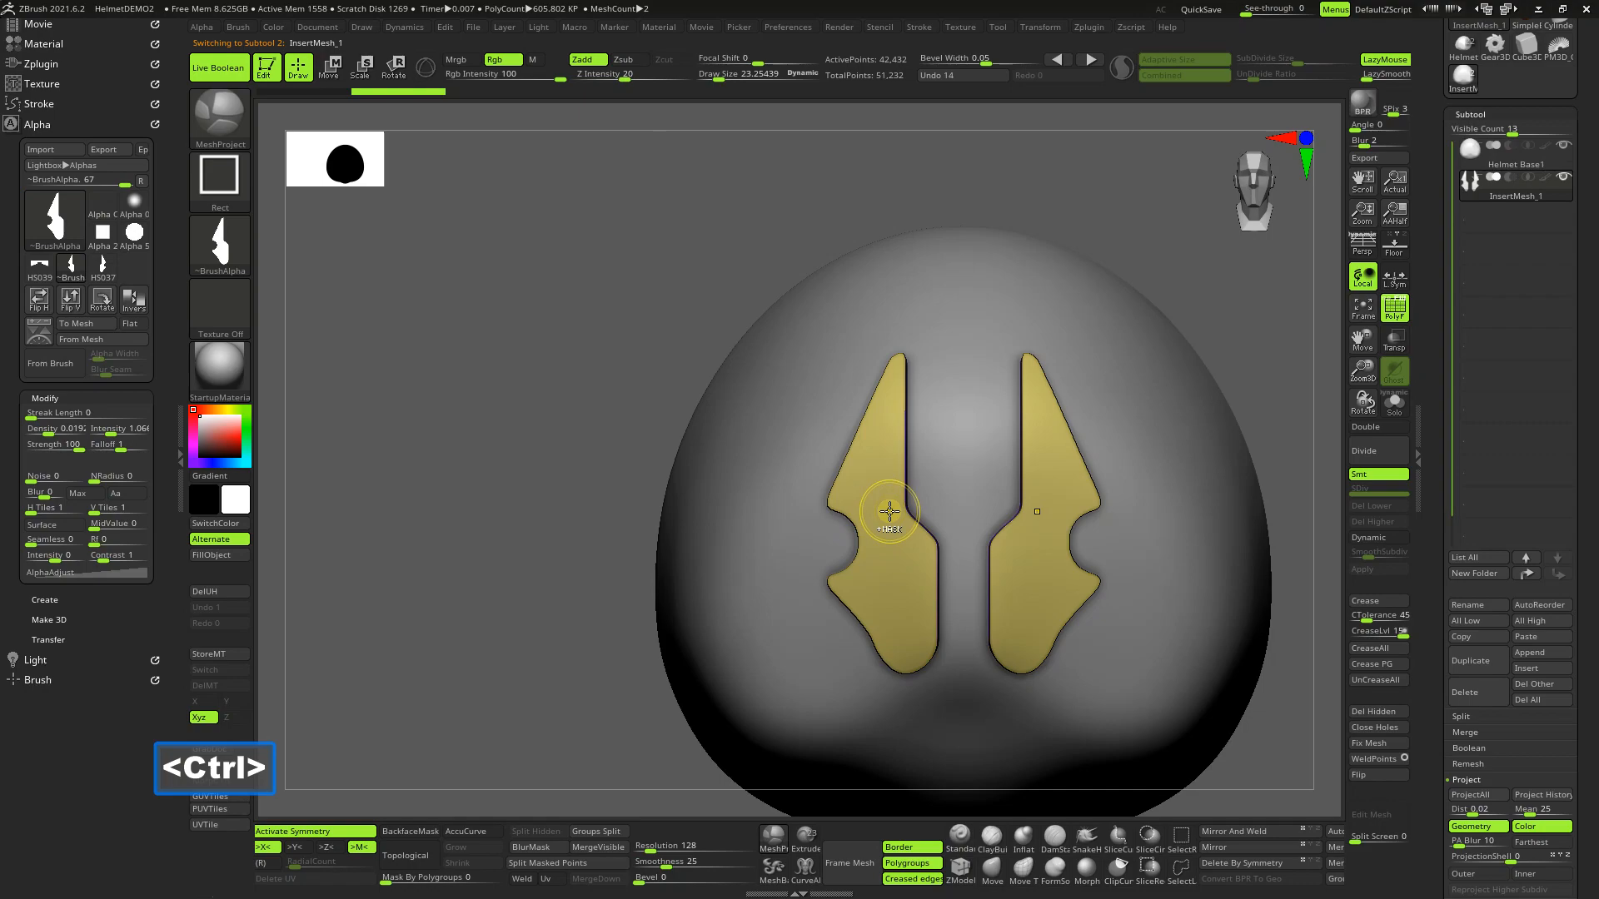
{"action": "left_click_drag", "start_coordinate": [890, 511], "coordinate": [836, 706], "text": "ctrl"}
{"action": "key", "text": "space"}
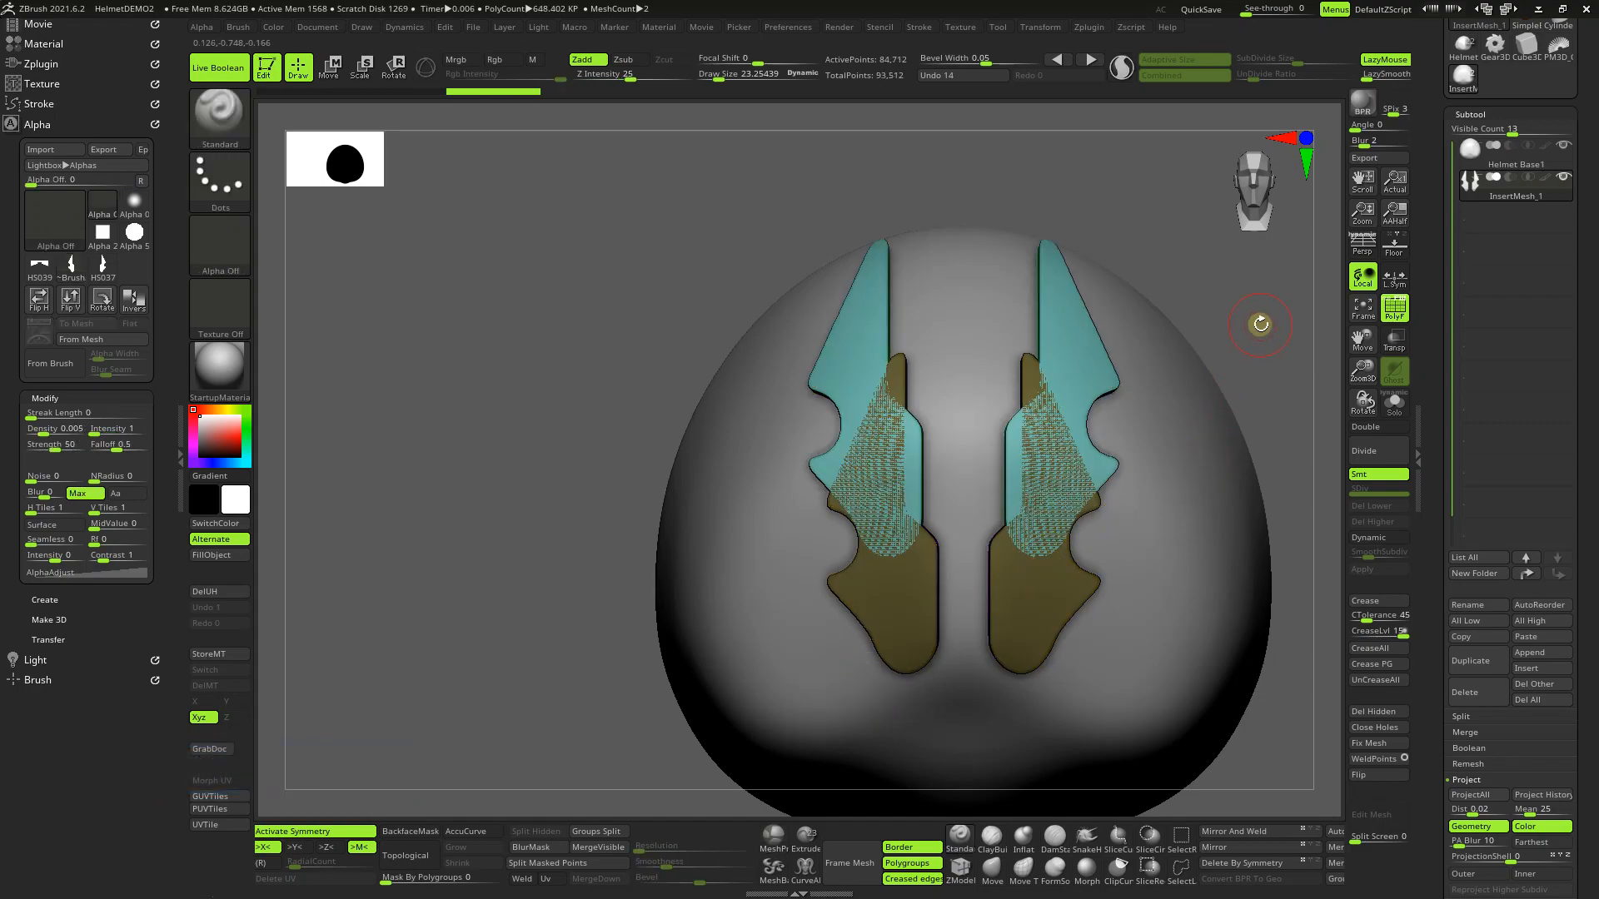
{"action": "mouse_move", "coordinate": [1260, 322]}
{"action": "left_mouse_down"}
{"action": "mouse_move", "coordinate": [1235, 403]}
{"action": "mouse_move", "coordinate": [1251, 433]}
{"action": "left_mouse_up"}
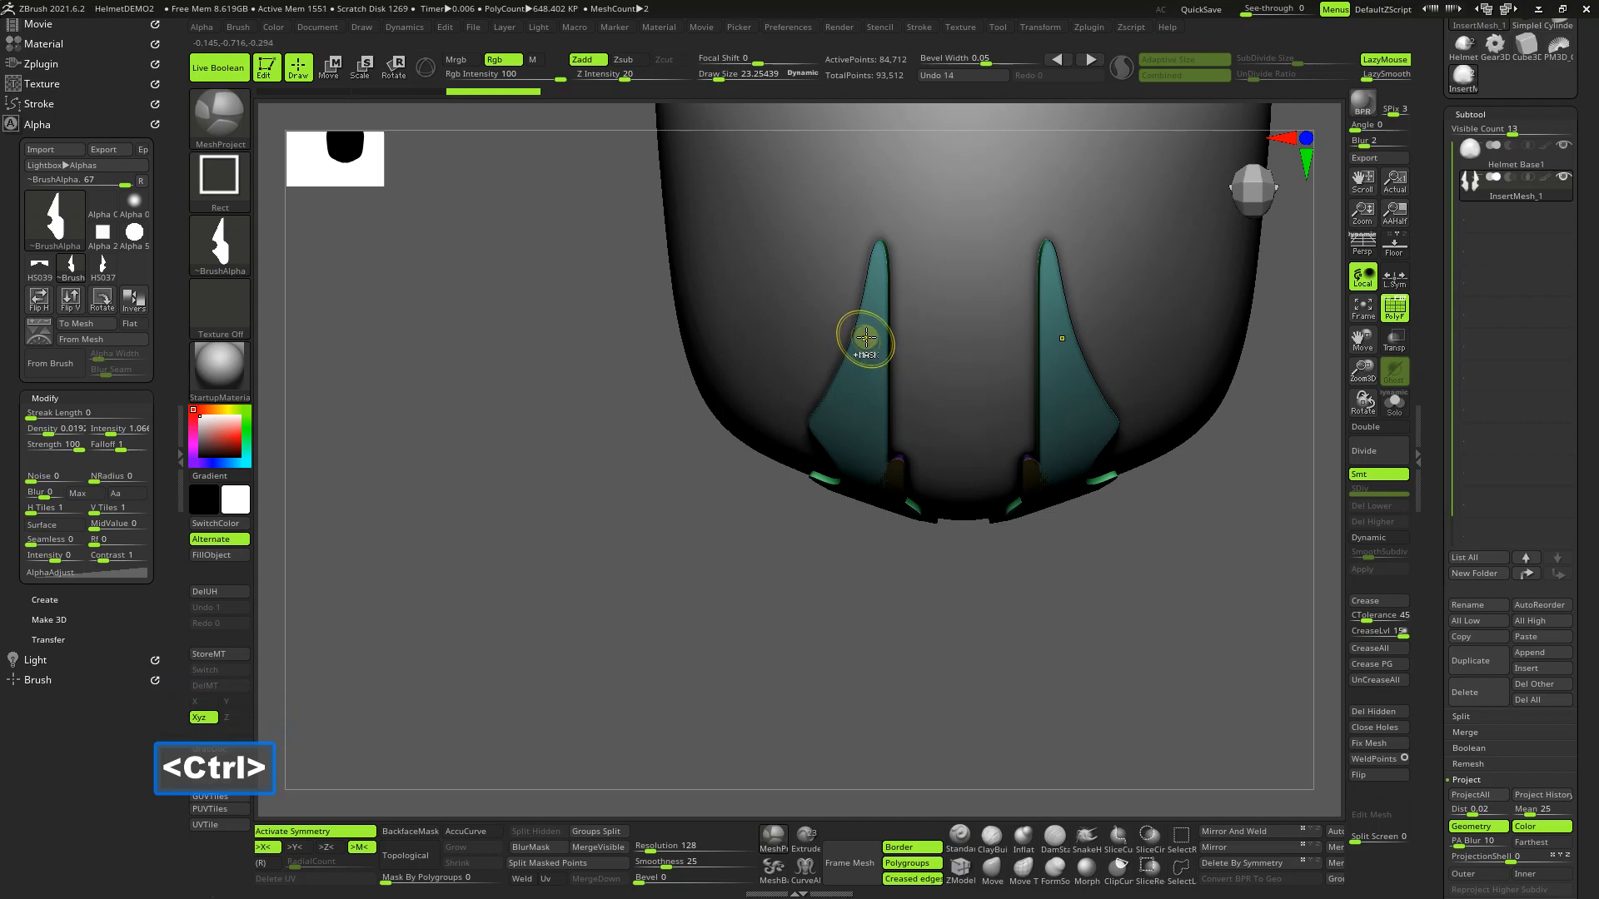
Step: Draw a third mirrored HS037 panel pair above the second in the panel subtool, overlapping it, and view the strips from the front
{"action": "mouse_move", "coordinate": [868, 334]}
{"action": "left_mouse_down", "text": "ctrl"}
{"action": "mouse_move", "coordinate": [785, 646]}
{"action": "mouse_move", "coordinate": [788, 610]}
{"action": "left_mouse_up", "text": "ctrl"}
{"action": "key", "text": "space"}
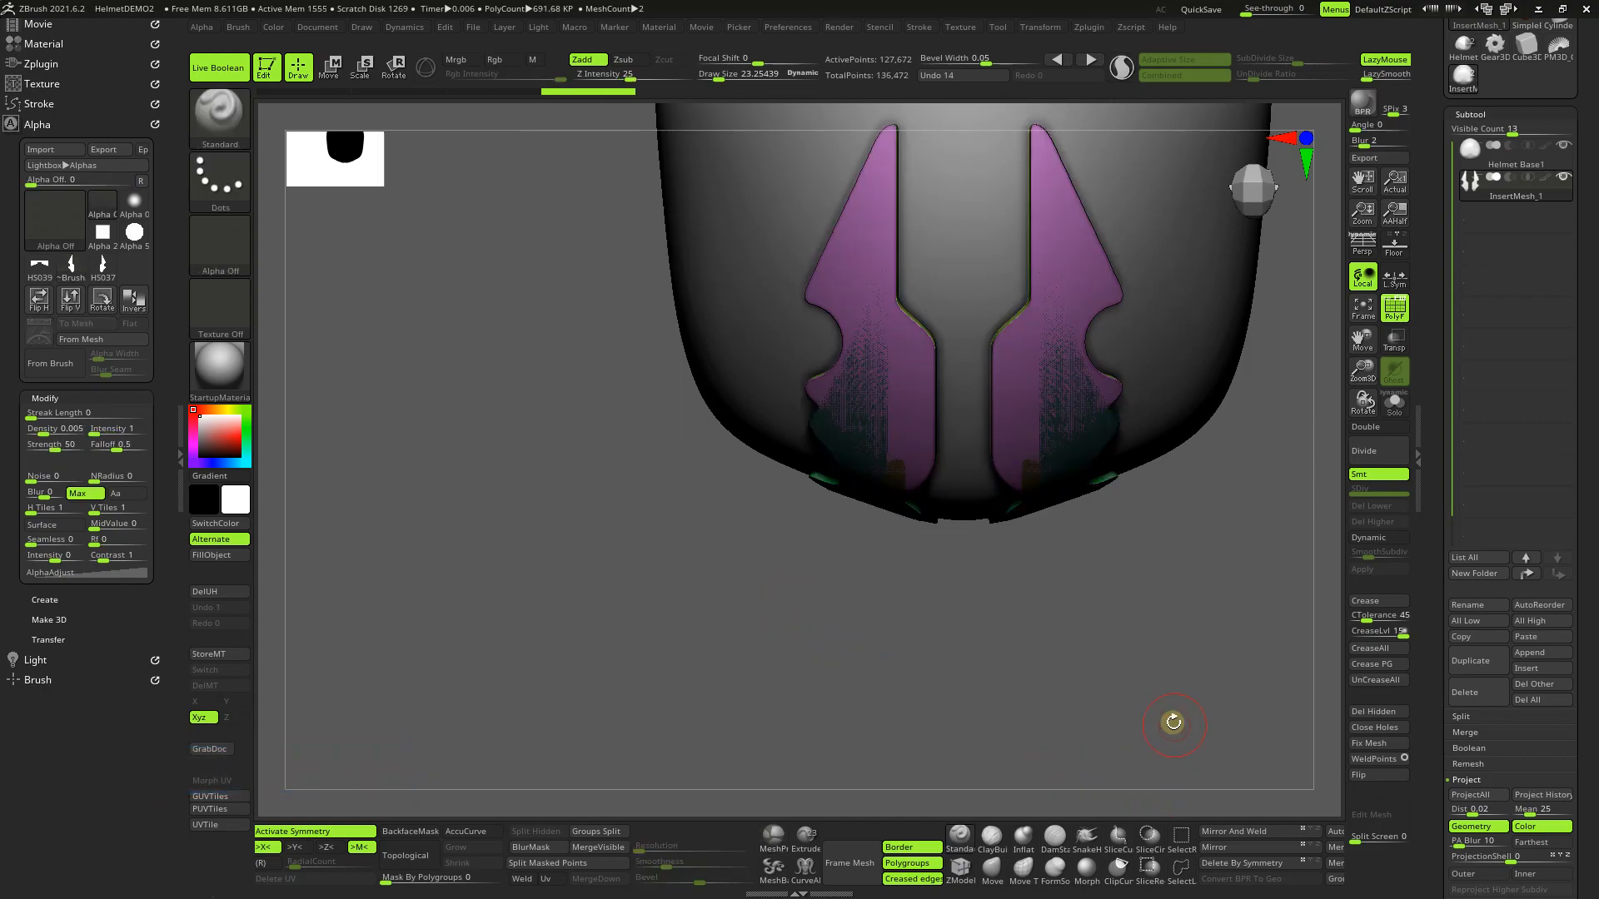
{"action": "left_click_drag", "start_coordinate": [1163, 639], "coordinate": [1176, 578]}
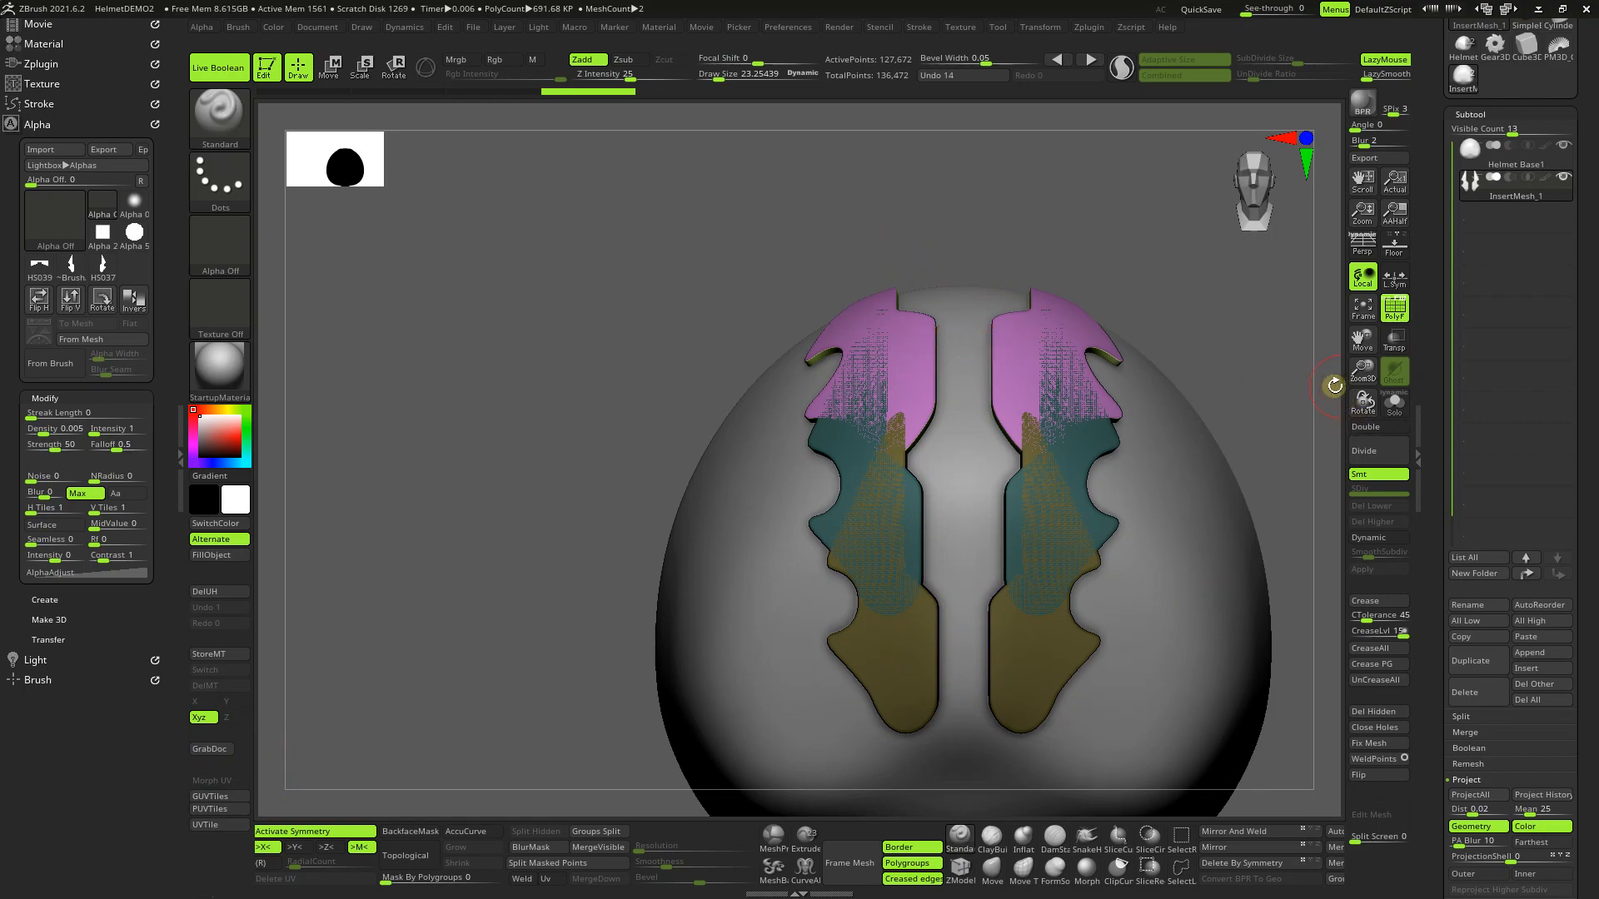
{"action": "left_click_drag", "start_coordinate": [1273, 384], "coordinate": [1058, 554]}
{"action": "left_click_drag", "start_coordinate": [1227, 375], "coordinate": [1118, 537]}
{"action": "left_click_drag", "start_coordinate": [1249, 278], "coordinate": [1241, 292], "text": "shift"}
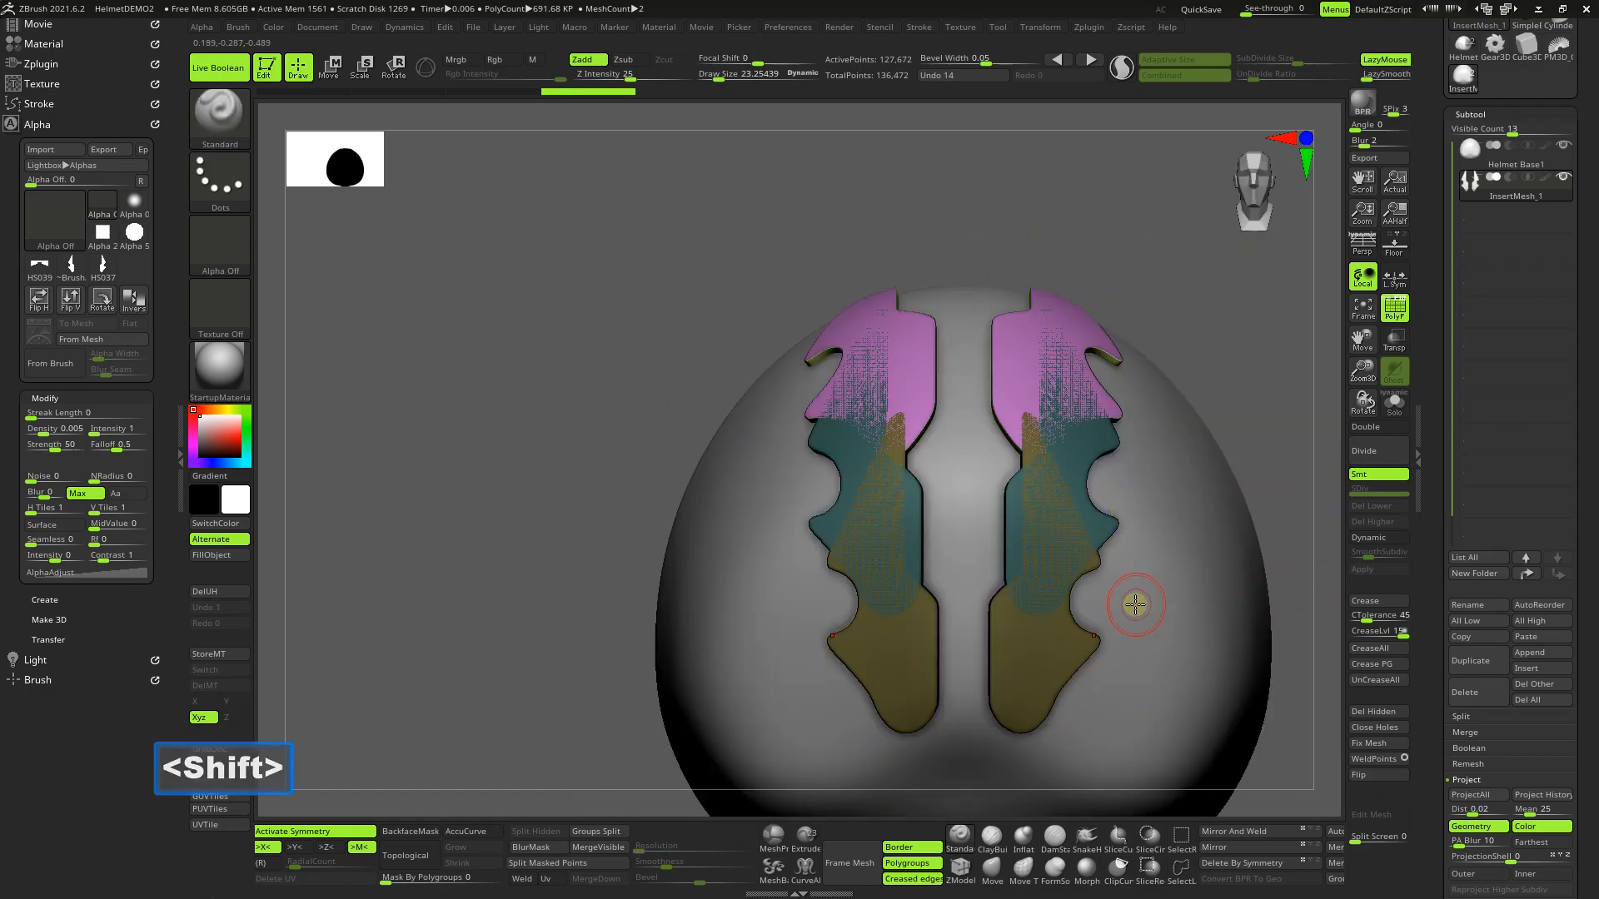
Step: Turn off symmetry and load the HS031 rounded-rectangle alpha from the alpha library into MeshProject
{"action": "key", "text": "x"}
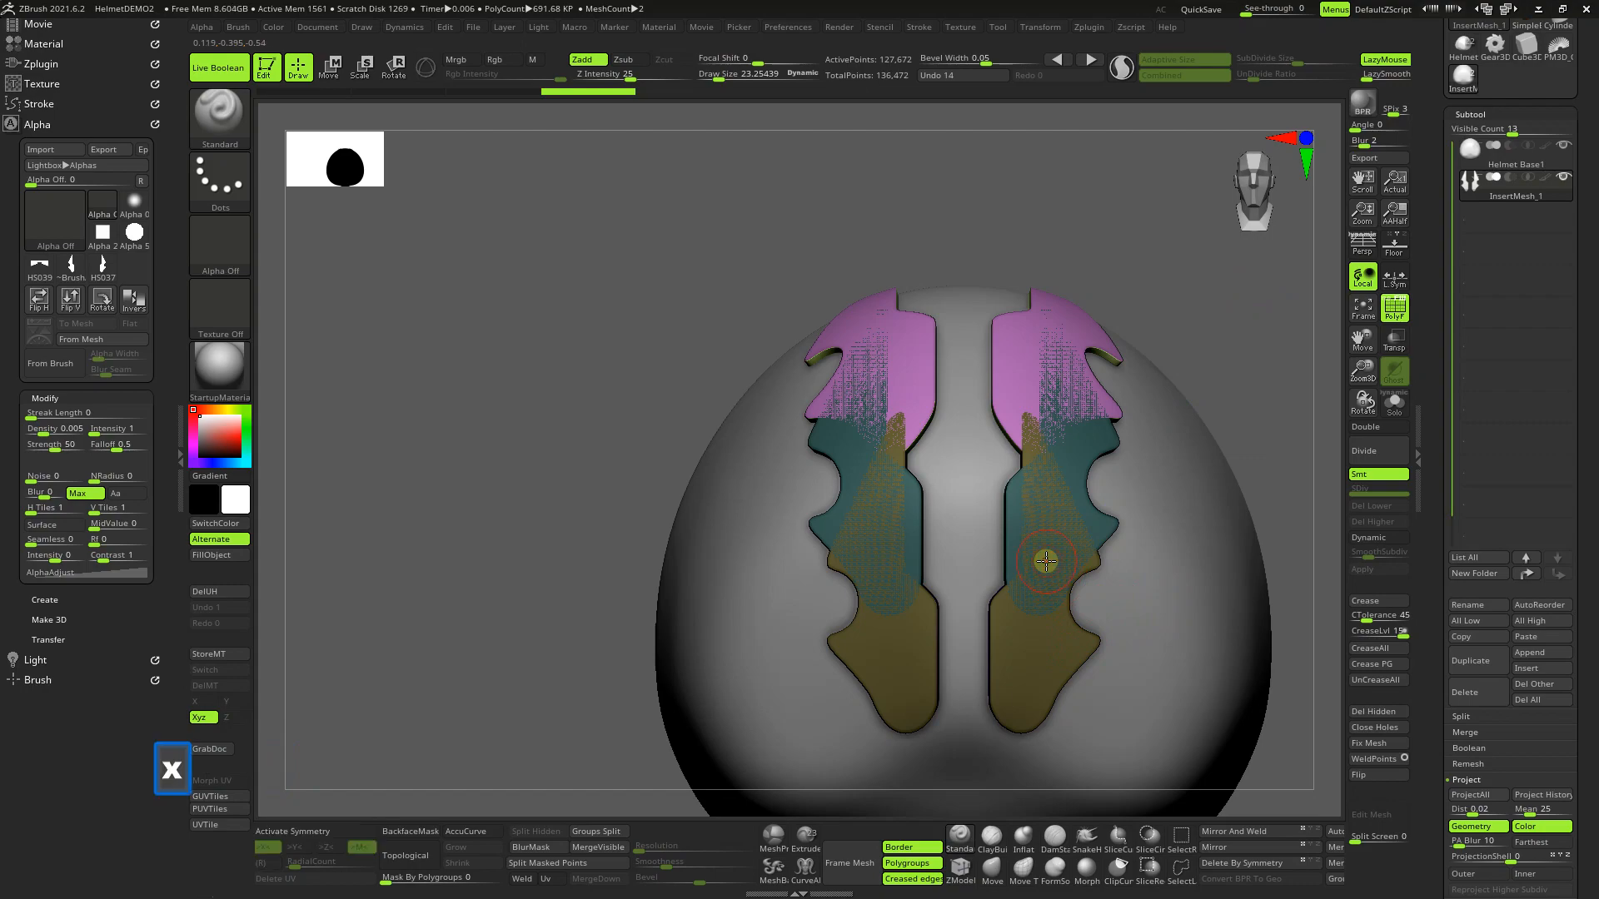
{"action": "key", "text": "ctrl"}
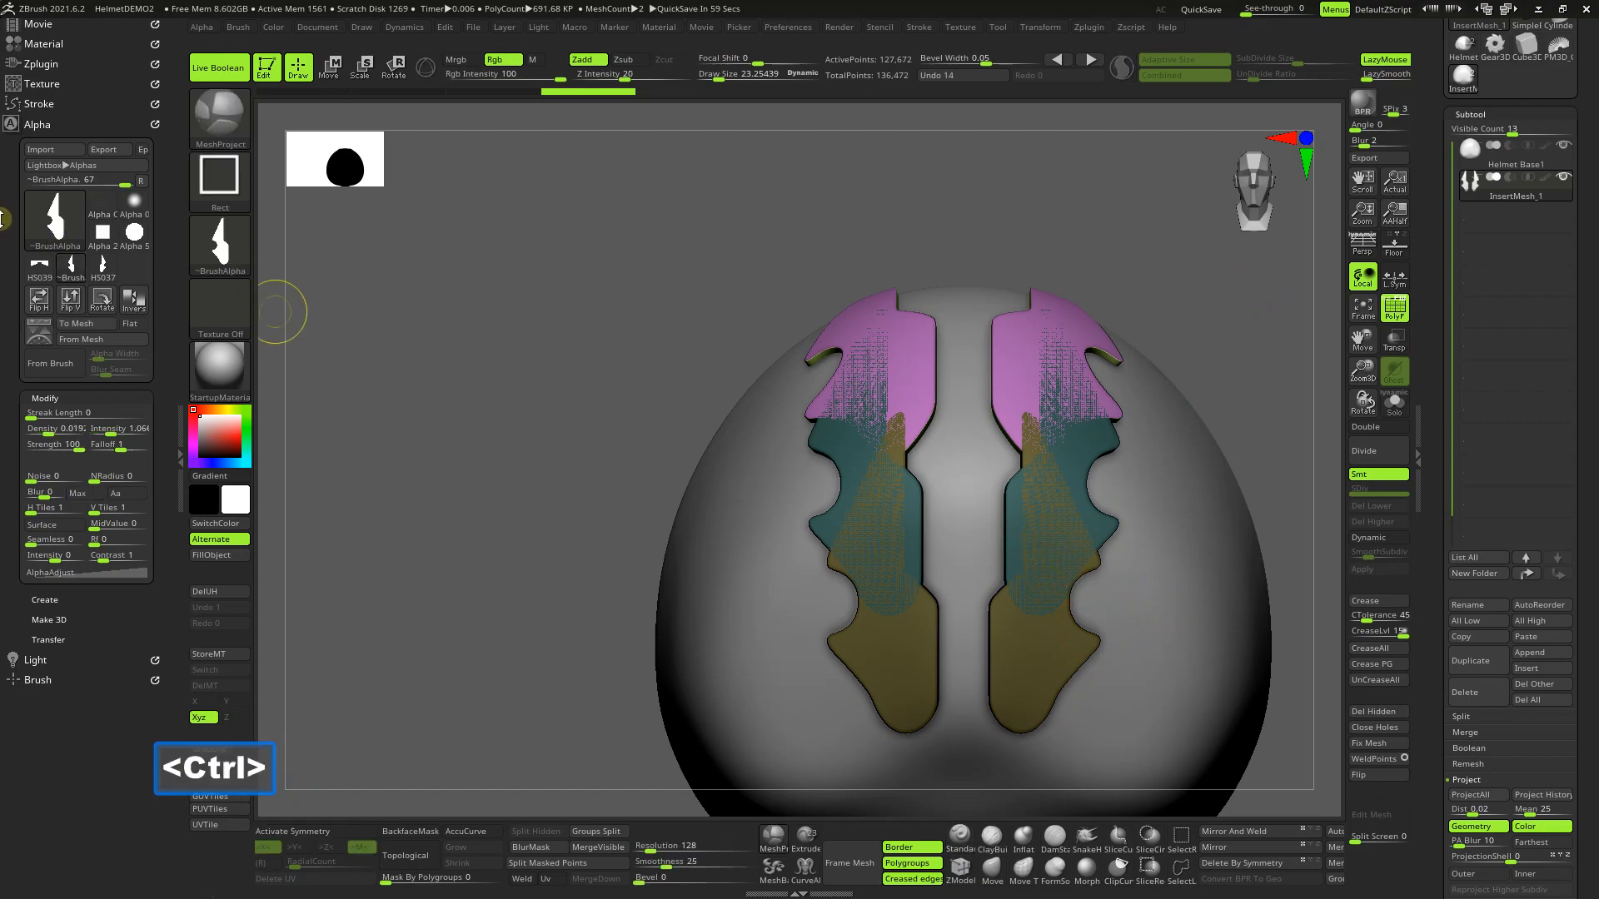
{"action": "key", "text": "comma"}
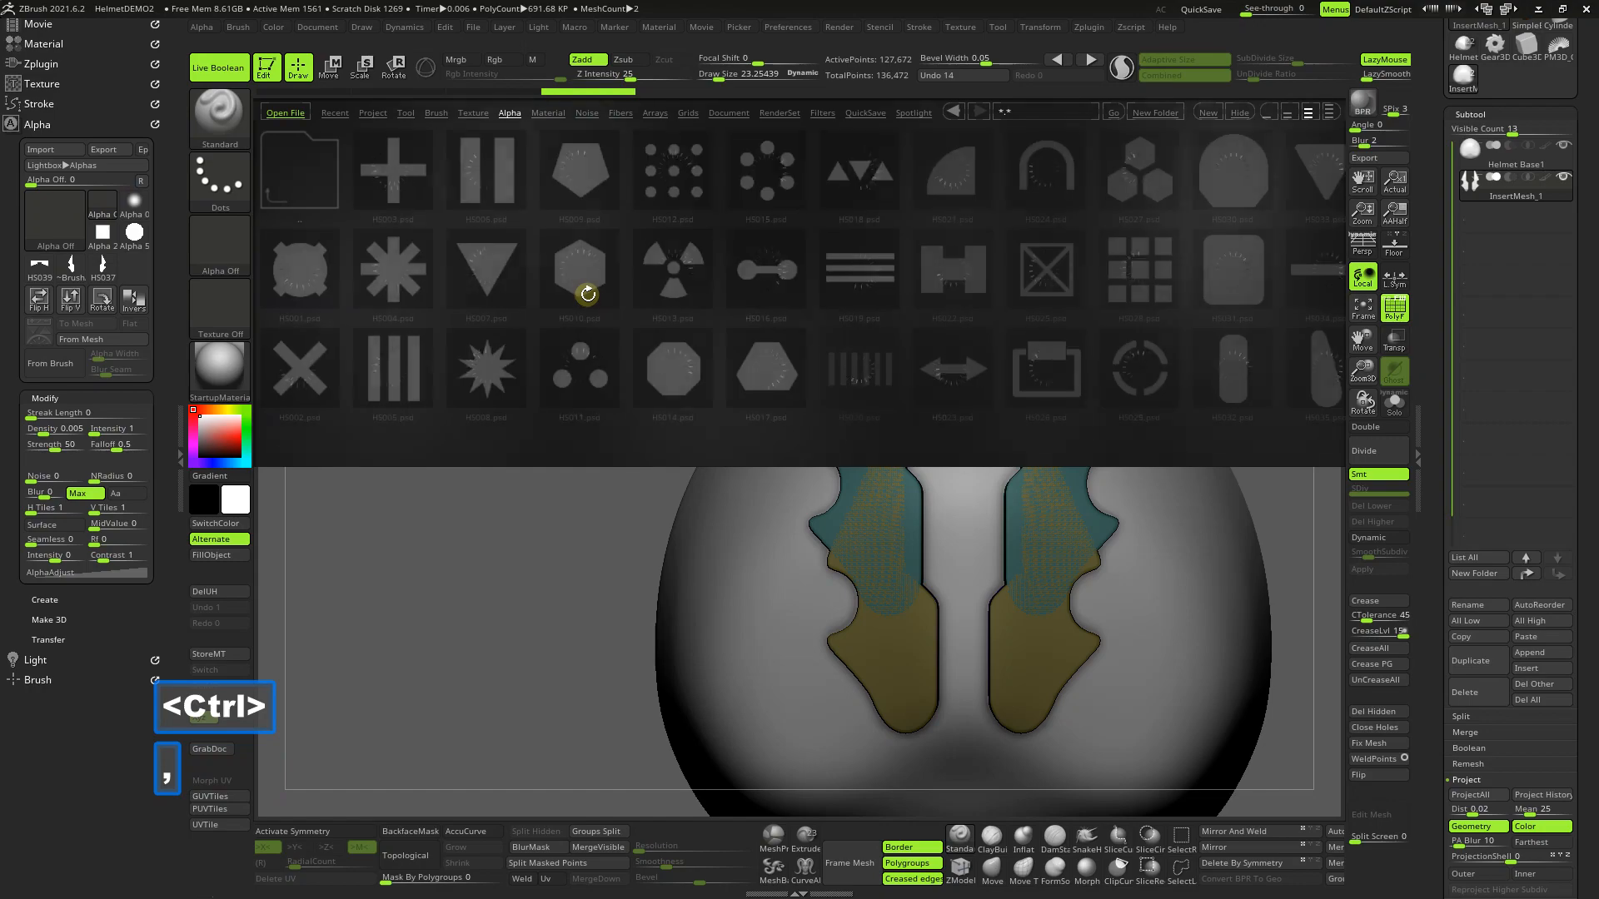
{"action": "scroll", "coordinate": [931, 436], "scroll_direction": "down", "scroll_amount": 3}
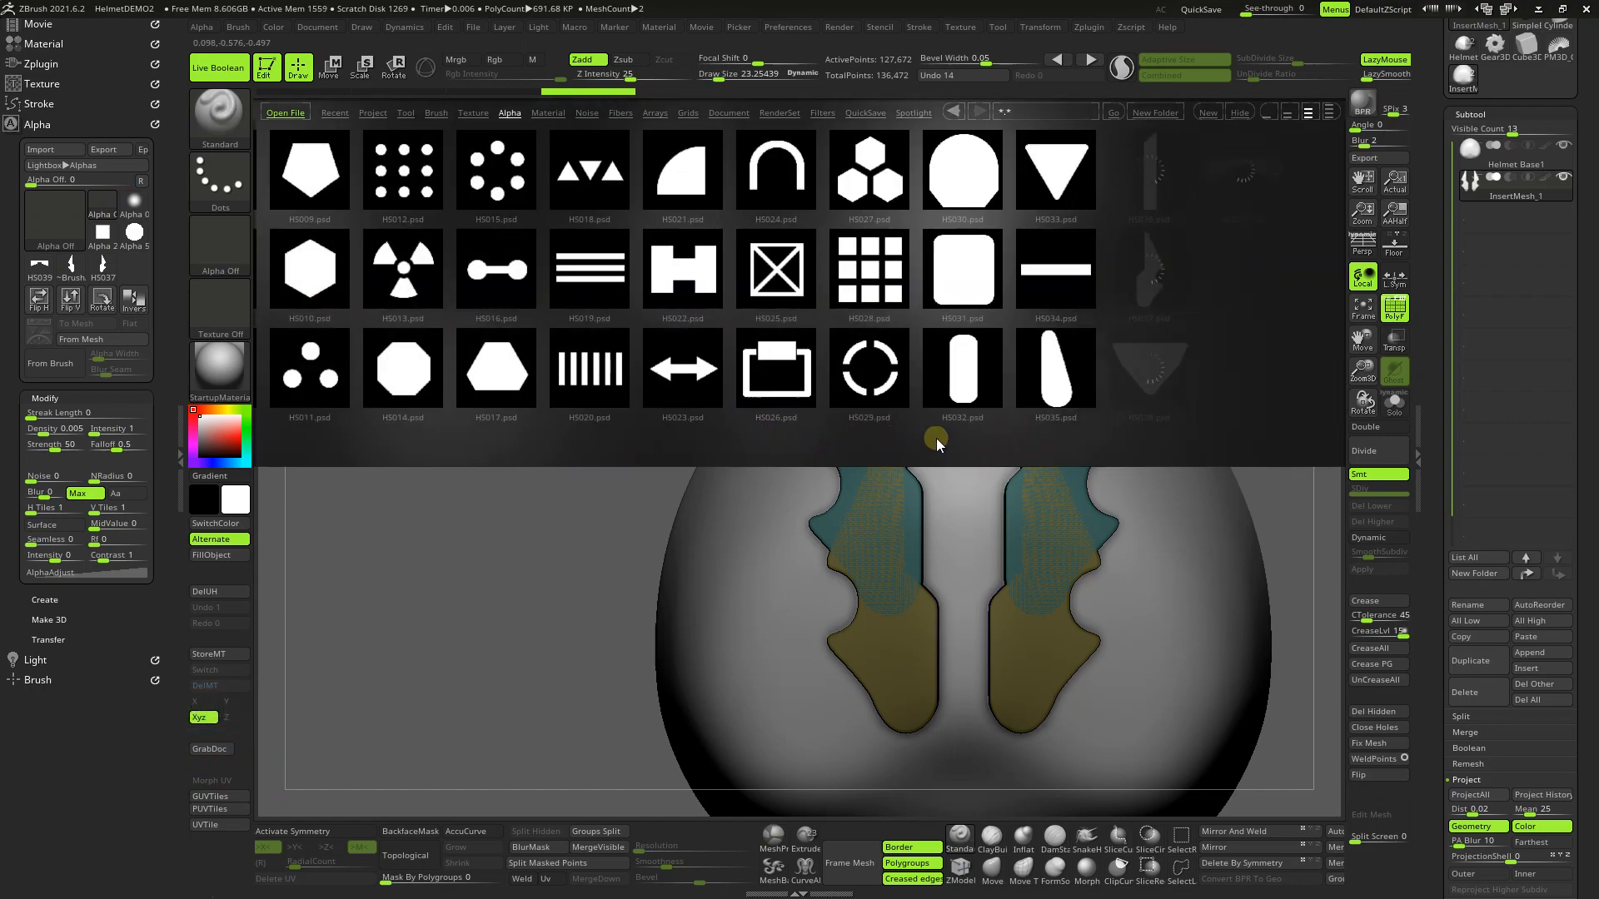
{"action": "scroll", "coordinate": [923, 439], "scroll_direction": "down", "scroll_amount": 2}
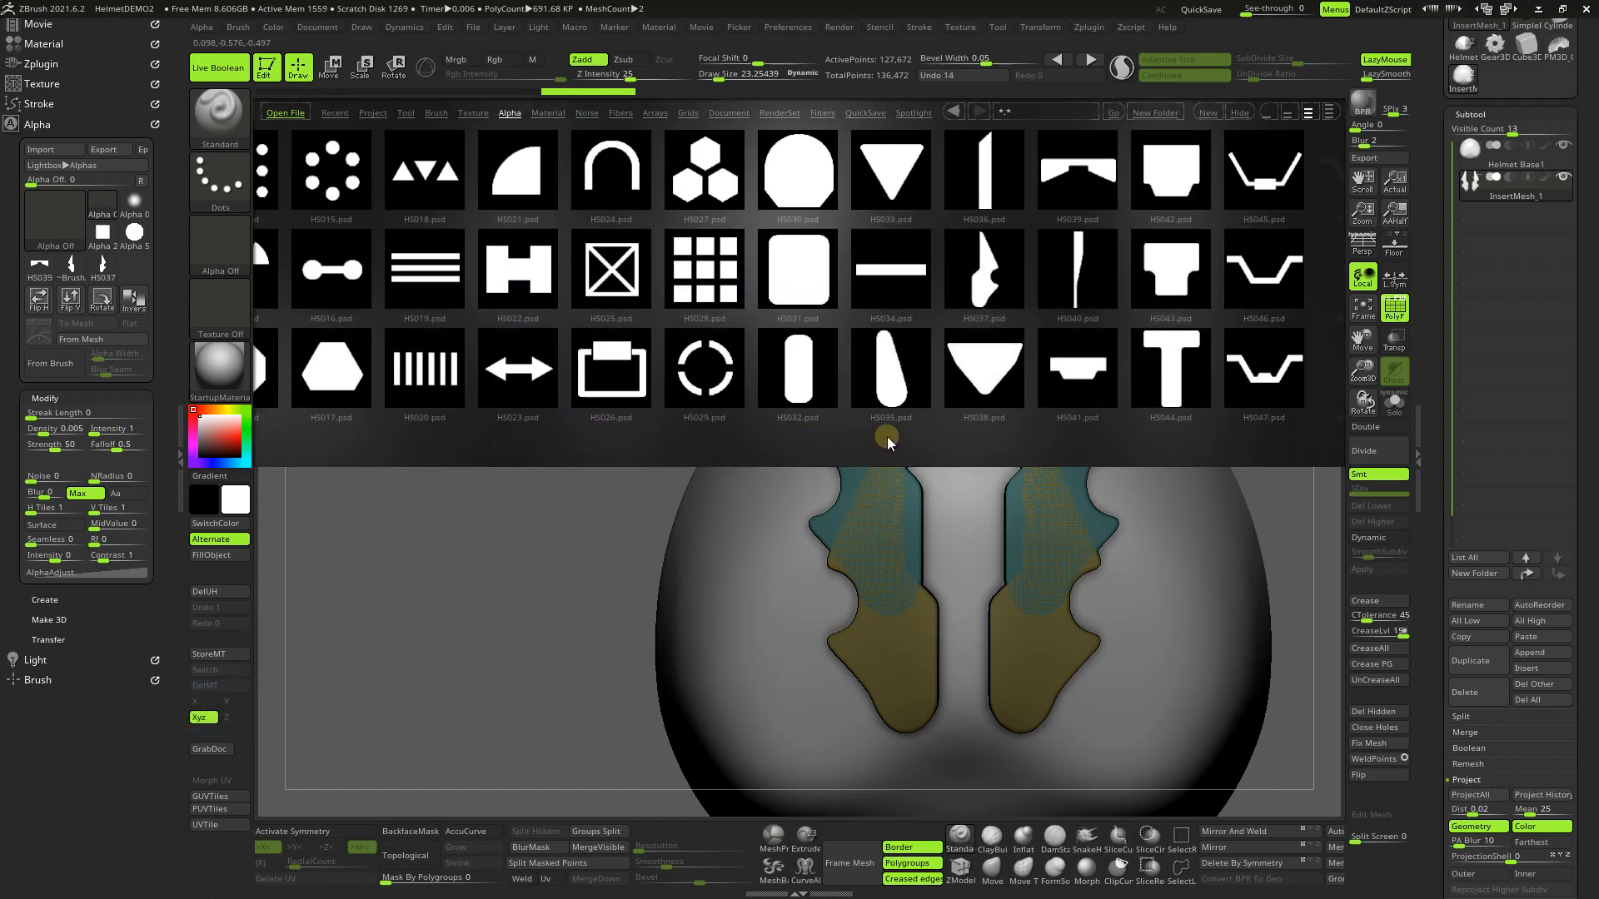
{"action": "scroll", "coordinate": [866, 433], "scroll_direction": "down", "scroll_amount": 1}
{"action": "key", "text": "ctrl"}
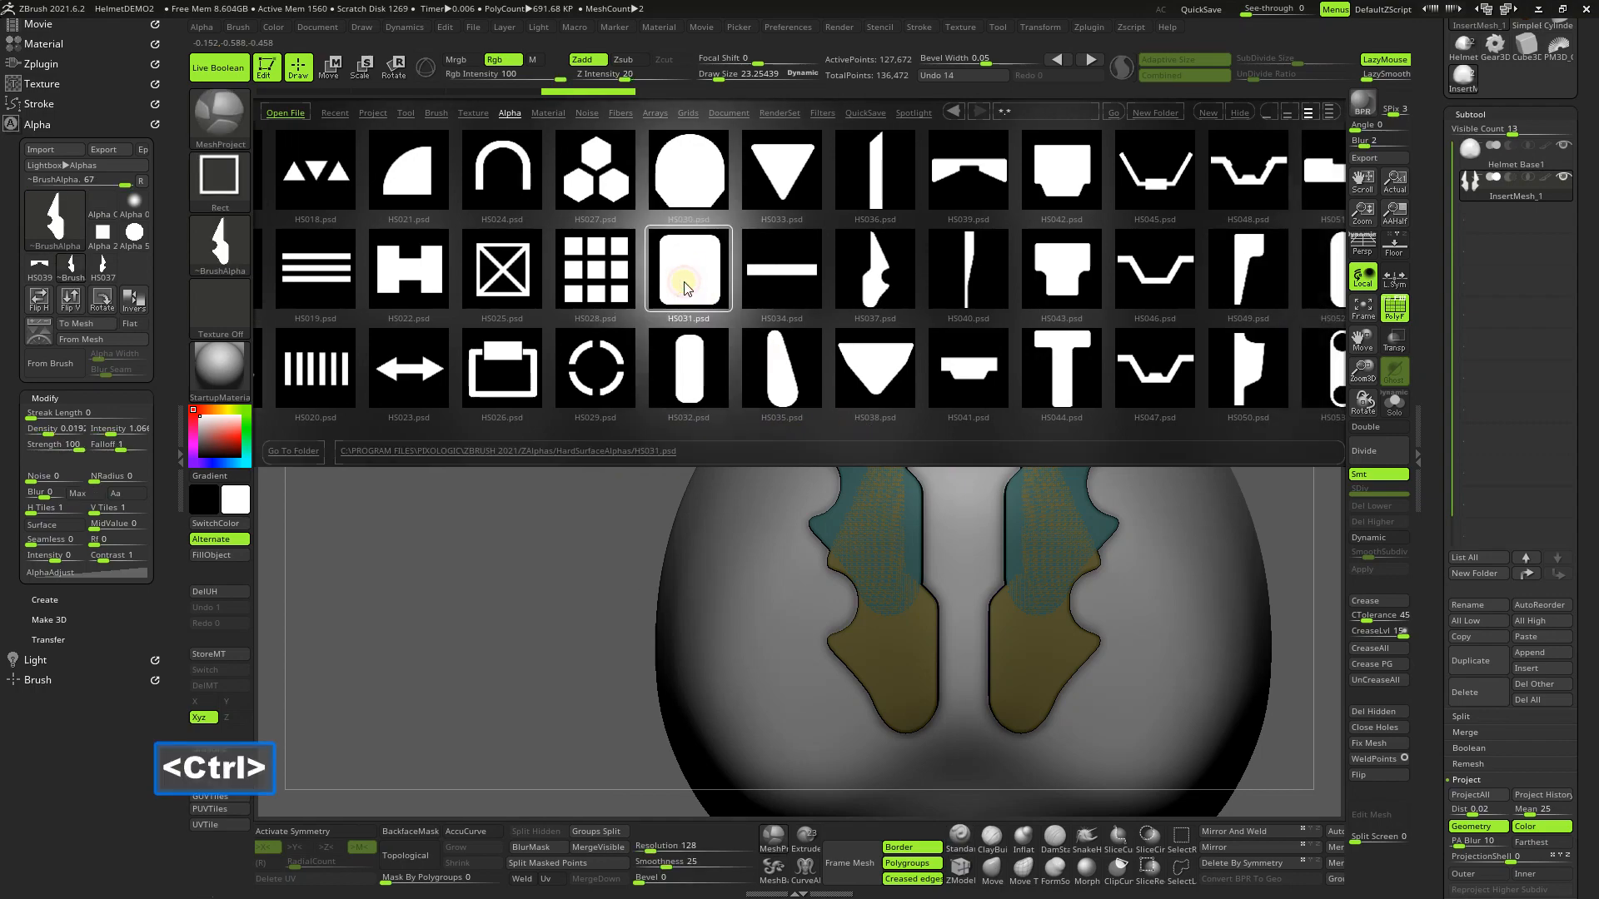
{"action": "double_click", "coordinate": [685, 288]}
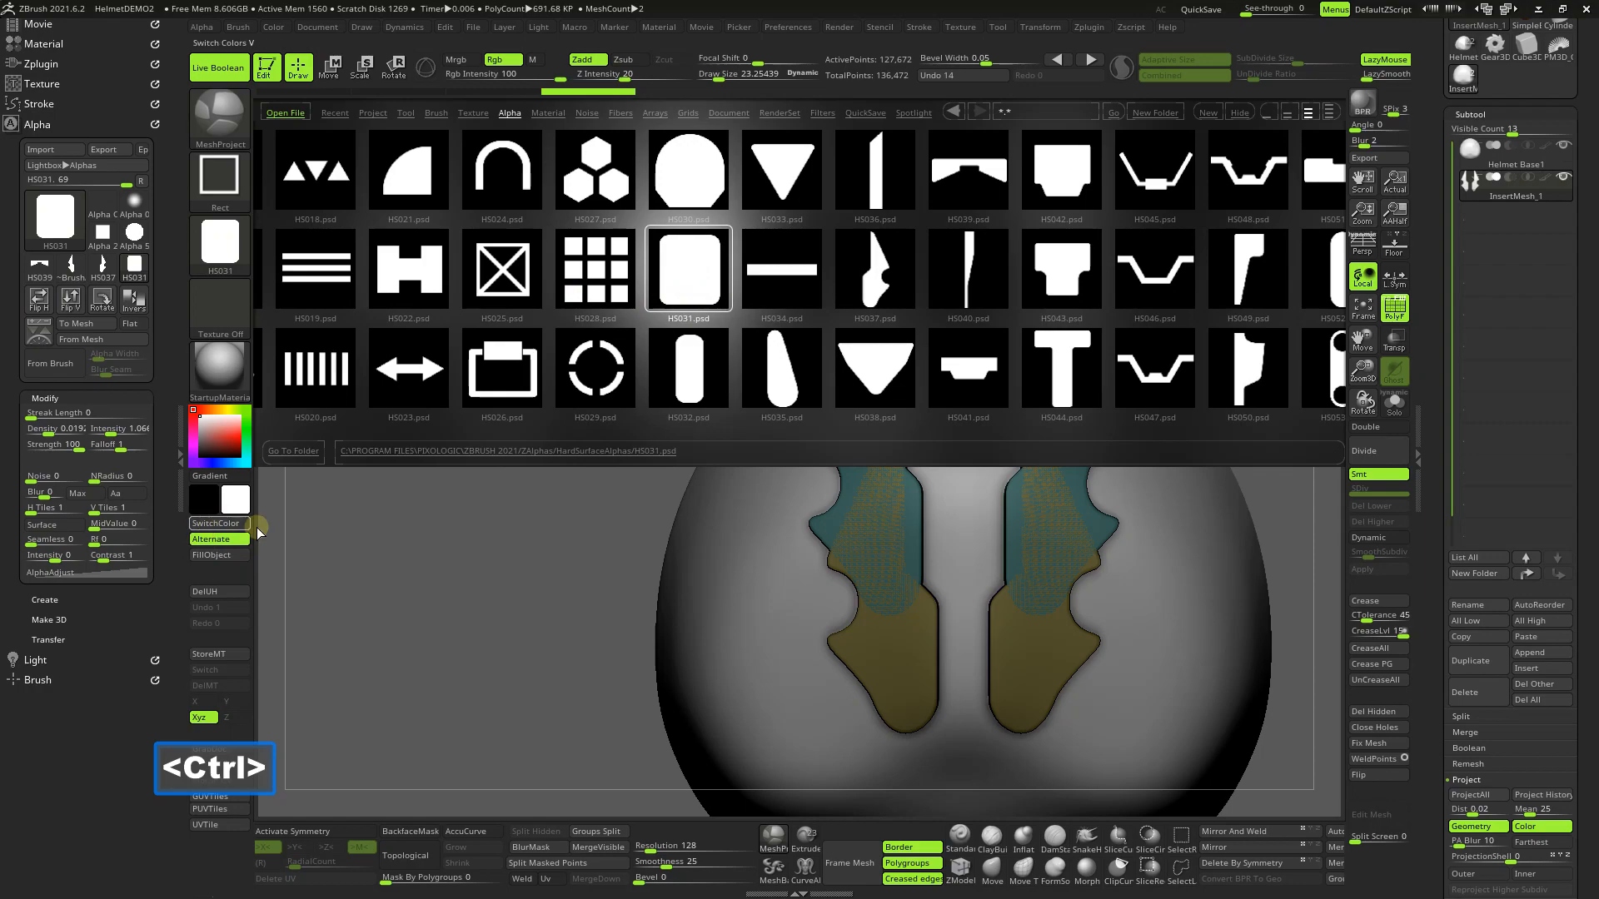
{"action": "key", "text": "comma"}
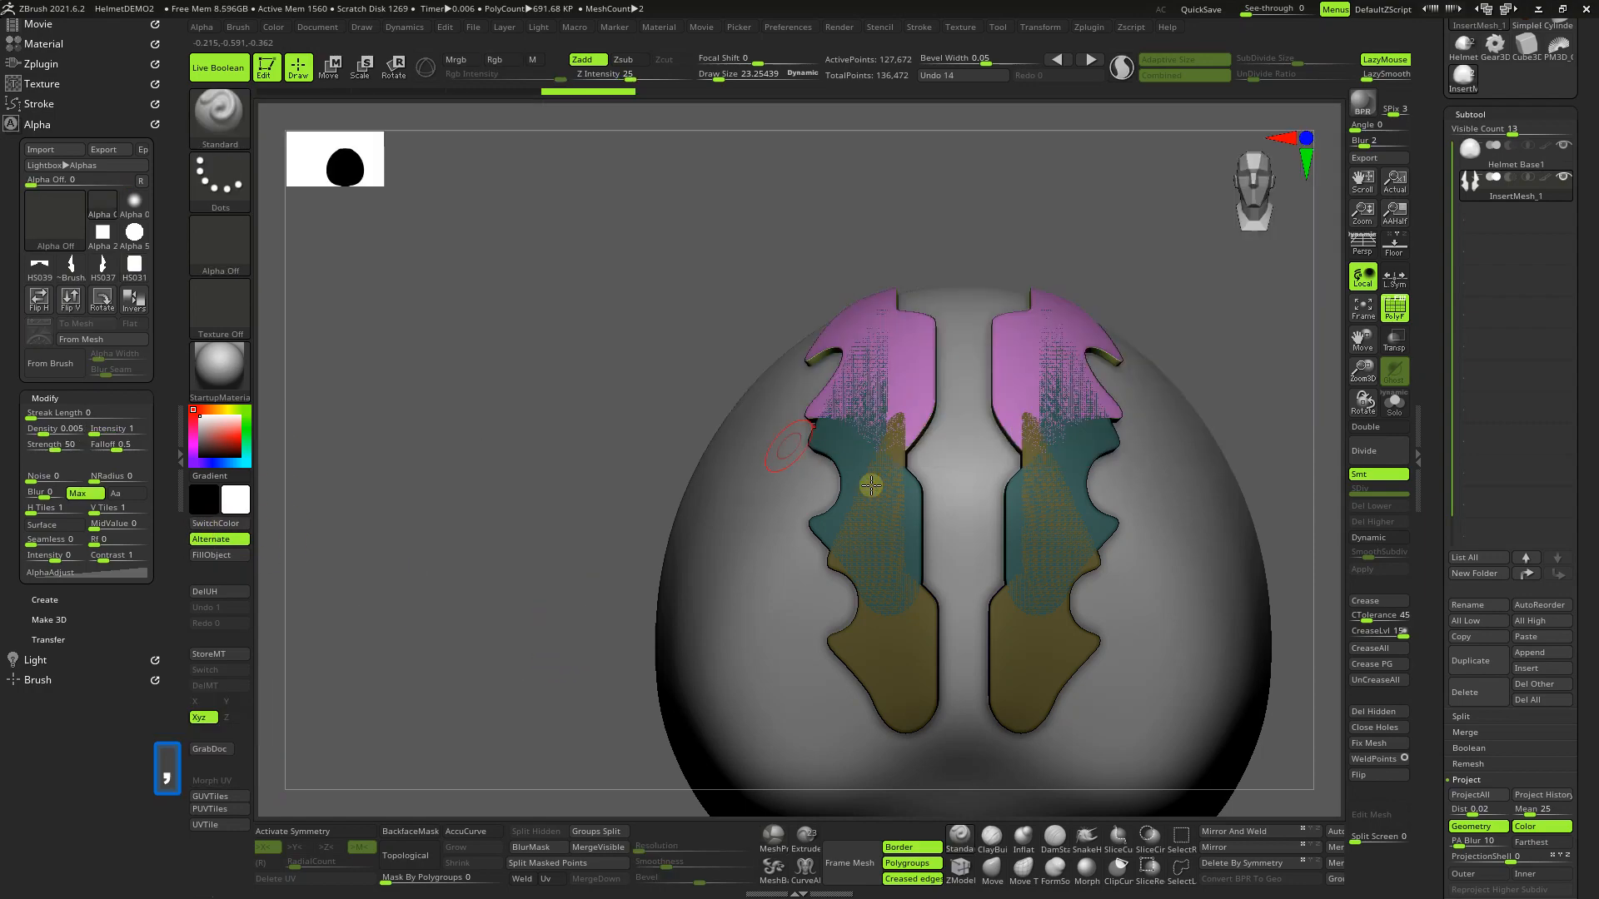
Step: Draw a small HS031 panel over the lower end of the left panel strip, overlapping its inner edge
{"action": "key", "text": "ctrl"}
{"action": "left_click_drag", "start_coordinate": [930, 603], "coordinate": [925, 765], "text": "ctrl"}
{"action": "key", "text": "space"}
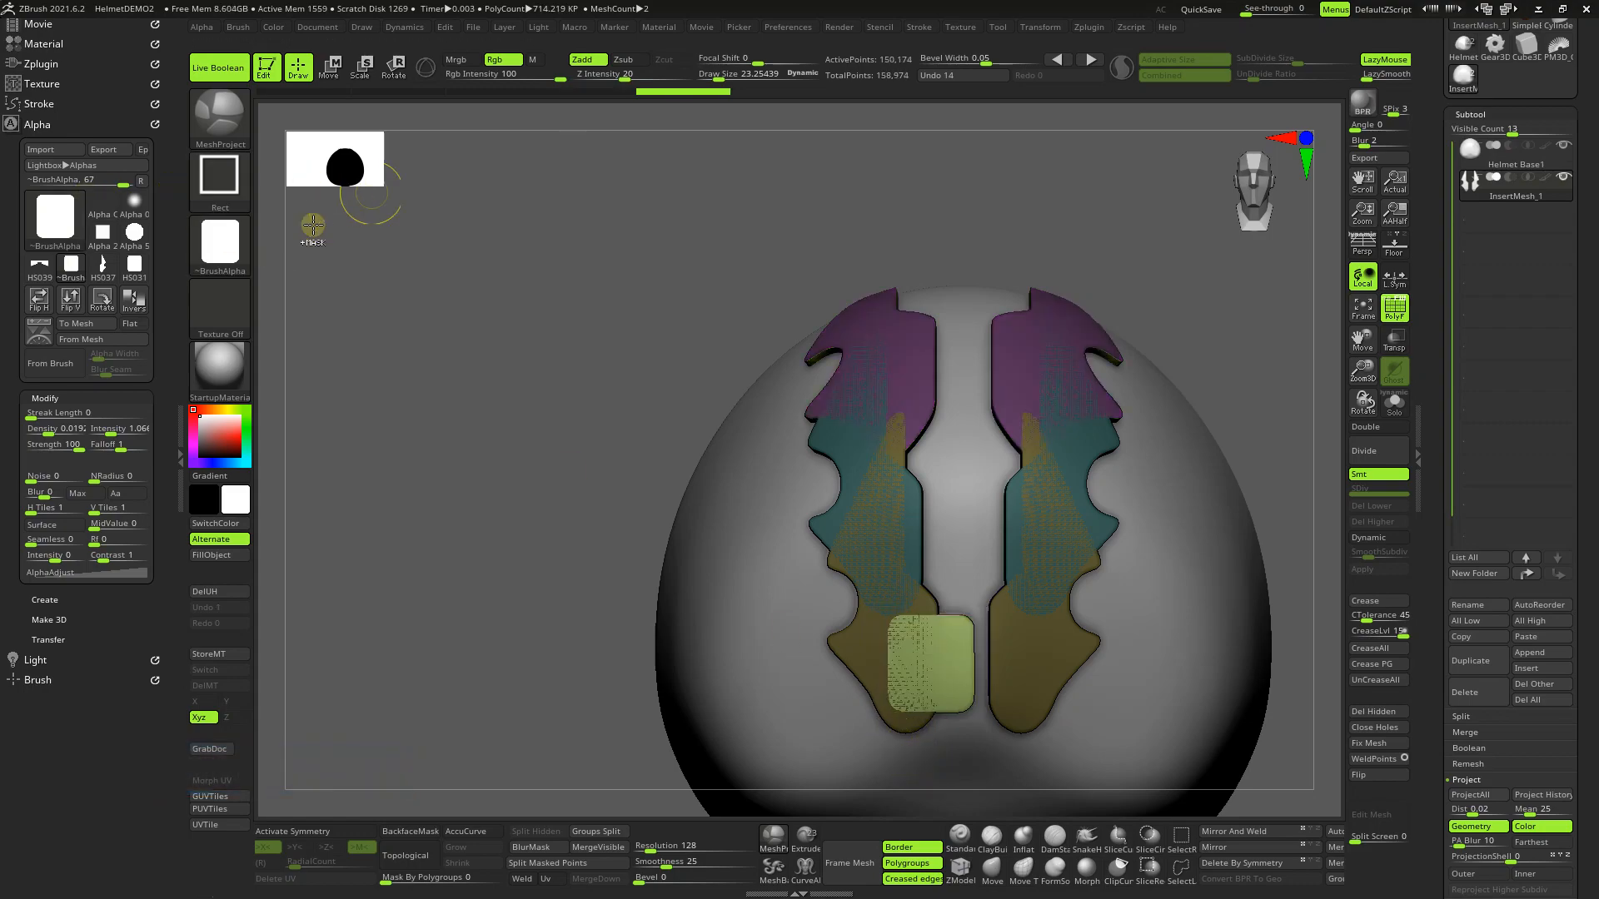
Step: Turn off the Rect stroke's Square option and draw more overlapping HS031 panels up the left strip to the helmet's top
{"action": "left_click", "coordinate": [220, 180]}
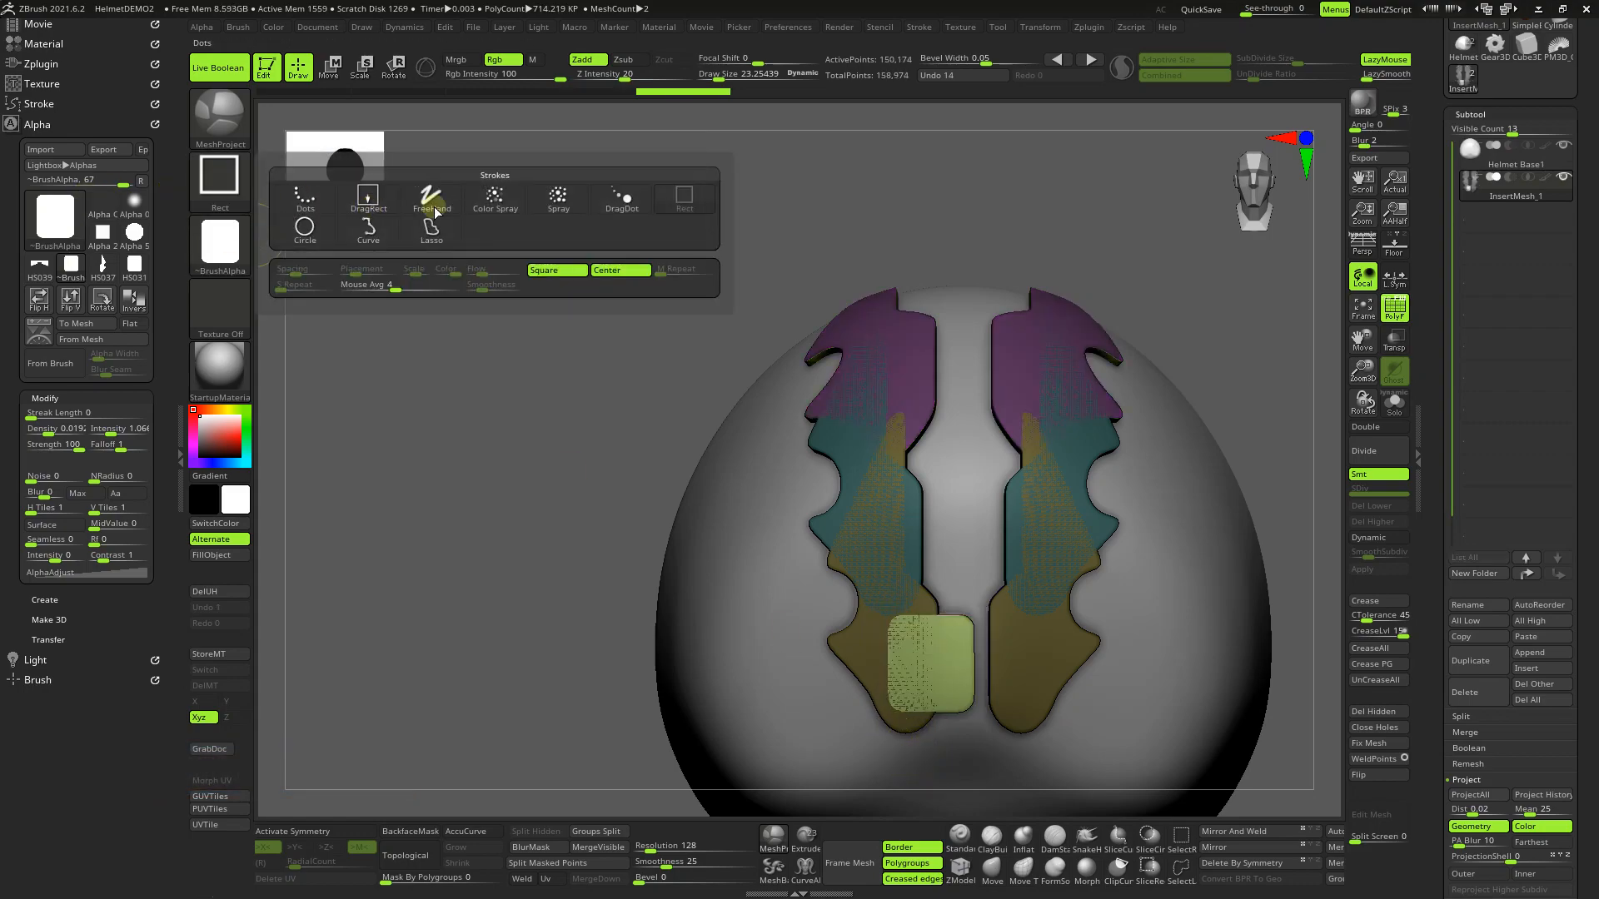
{"action": "left_click", "coordinate": [554, 267]}
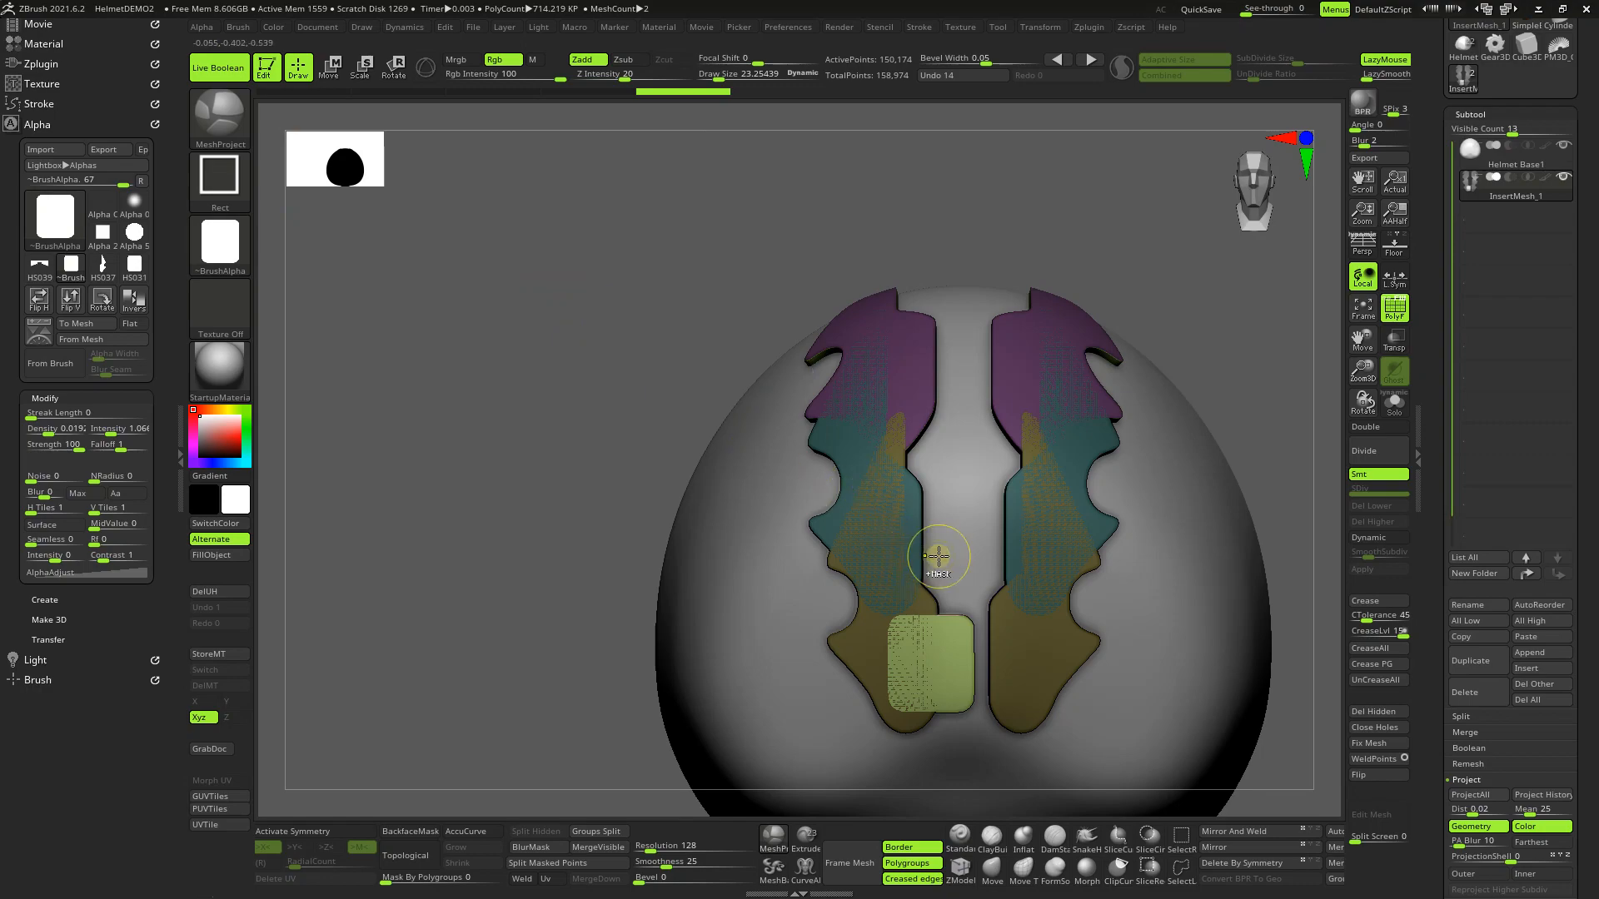
{"action": "mouse_move", "coordinate": [930, 516]}
{"action": "left_mouse_down", "text": "ctrl"}
{"action": "mouse_move", "coordinate": [888, 633]}
{"action": "mouse_move", "coordinate": [863, 641]}
{"action": "mouse_move", "coordinate": [867, 667]}
{"action": "mouse_move", "coordinate": [870, 634]}
{"action": "mouse_move", "coordinate": [957, 589]}
{"action": "mouse_move", "coordinate": [1045, 571]}
{"action": "mouse_move", "coordinate": [1082, 641]}
{"action": "mouse_move", "coordinate": [989, 656]}
{"action": "left_mouse_up", "text": "ctrl"}
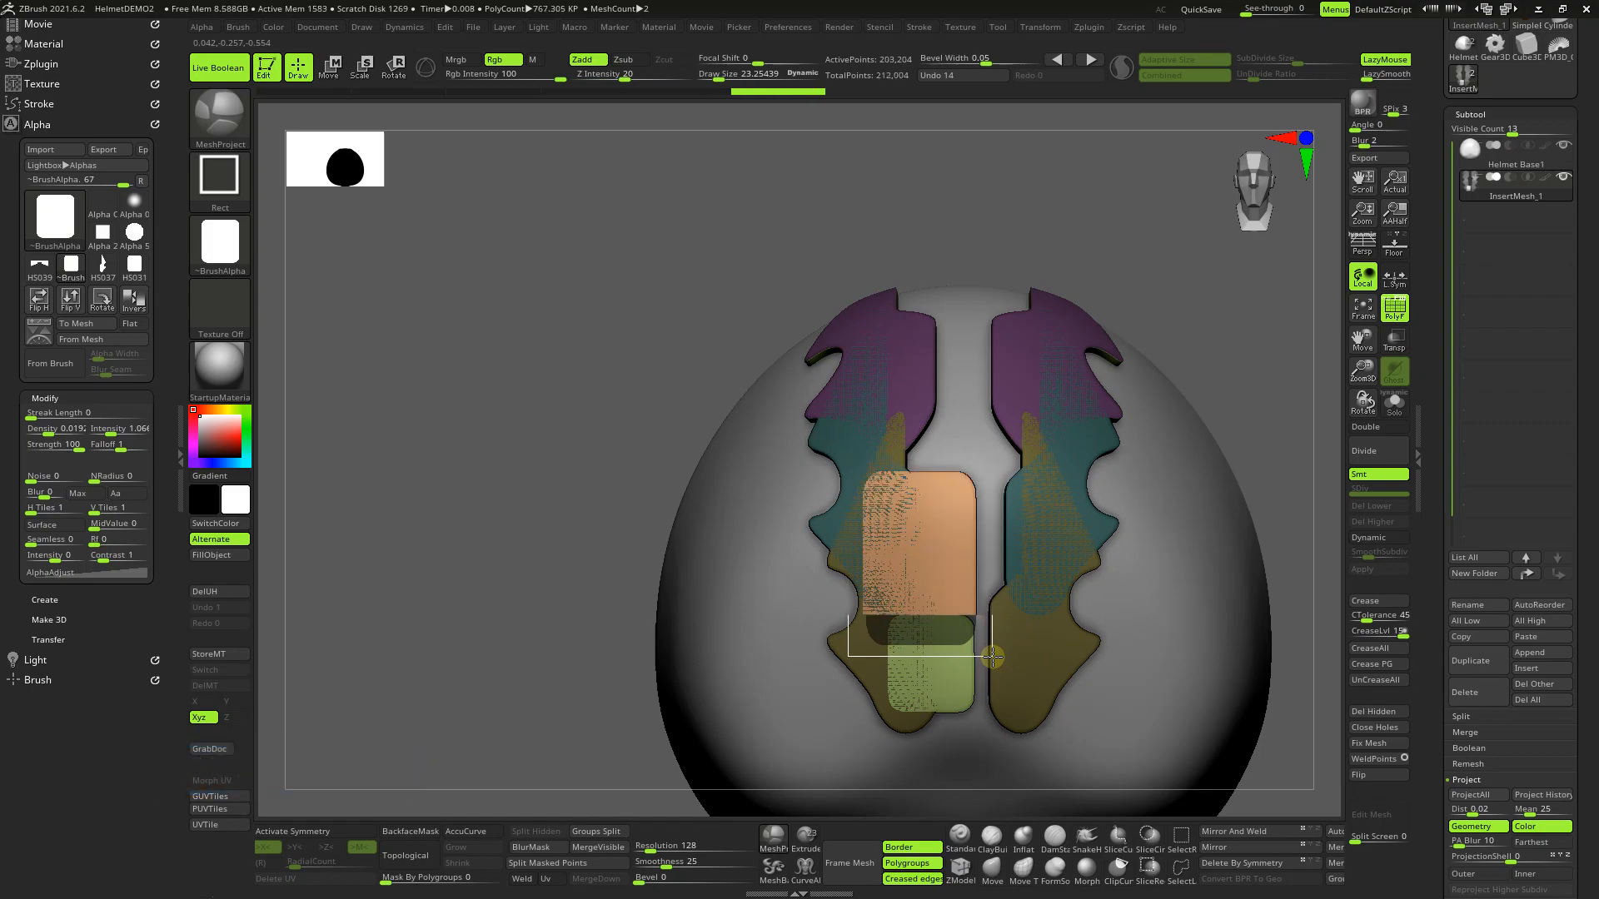
{"action": "mouse_move", "coordinate": [924, 400]}
{"action": "left_mouse_down"}
{"action": "mouse_move", "coordinate": [921, 587]}
{"action": "mouse_move", "coordinate": [864, 571]}
{"action": "mouse_move", "coordinate": [871, 518]}
{"action": "mouse_move", "coordinate": [846, 606]}
{"action": "mouse_move", "coordinate": [827, 606]}
{"action": "mouse_move", "coordinate": [856, 612]}
{"action": "left_mouse_up"}
{"action": "left_click_drag", "start_coordinate": [553, 376], "coordinate": [553, 525]}
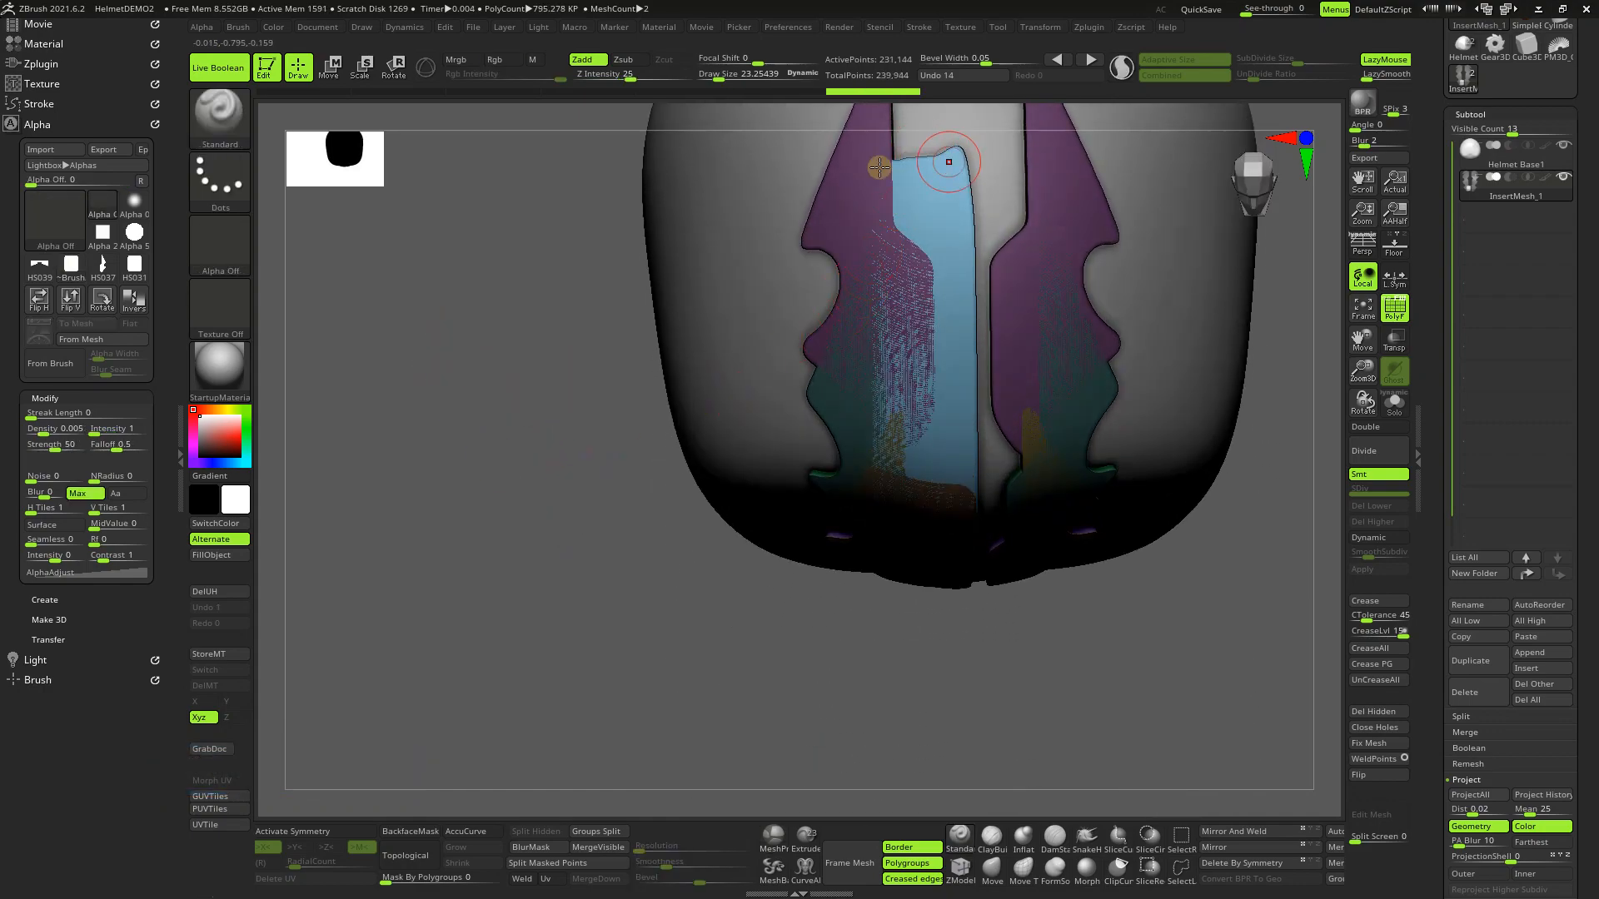
{"action": "left_click_drag", "start_coordinate": [479, 556], "coordinate": [939, 462]}
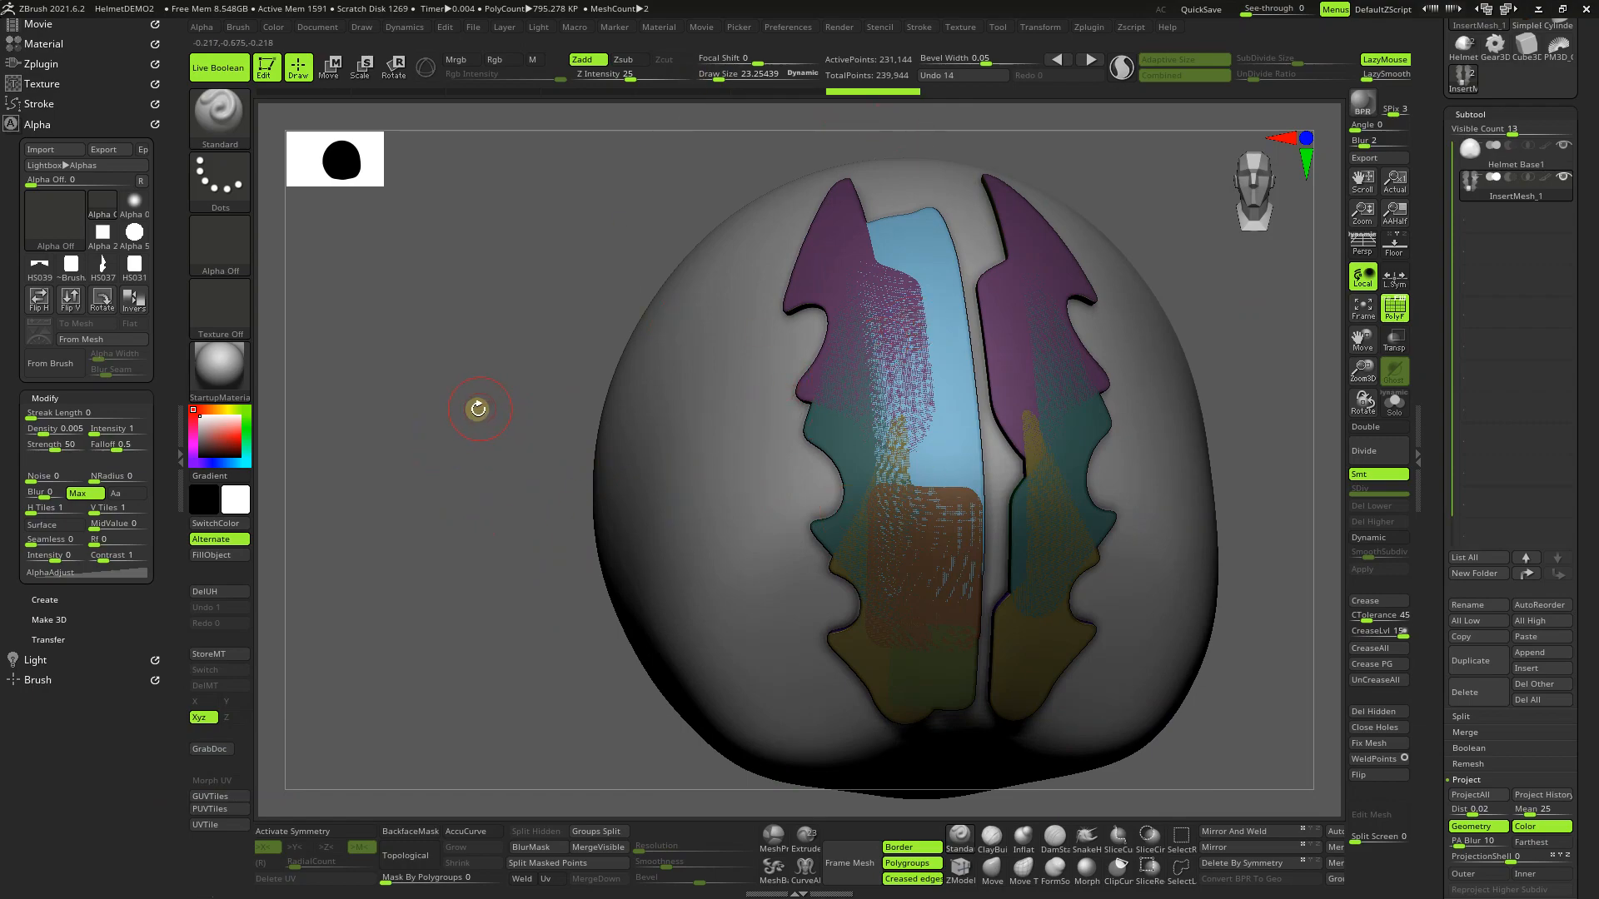
{"action": "left_click_drag", "start_coordinate": [436, 518], "coordinate": [702, 525]}
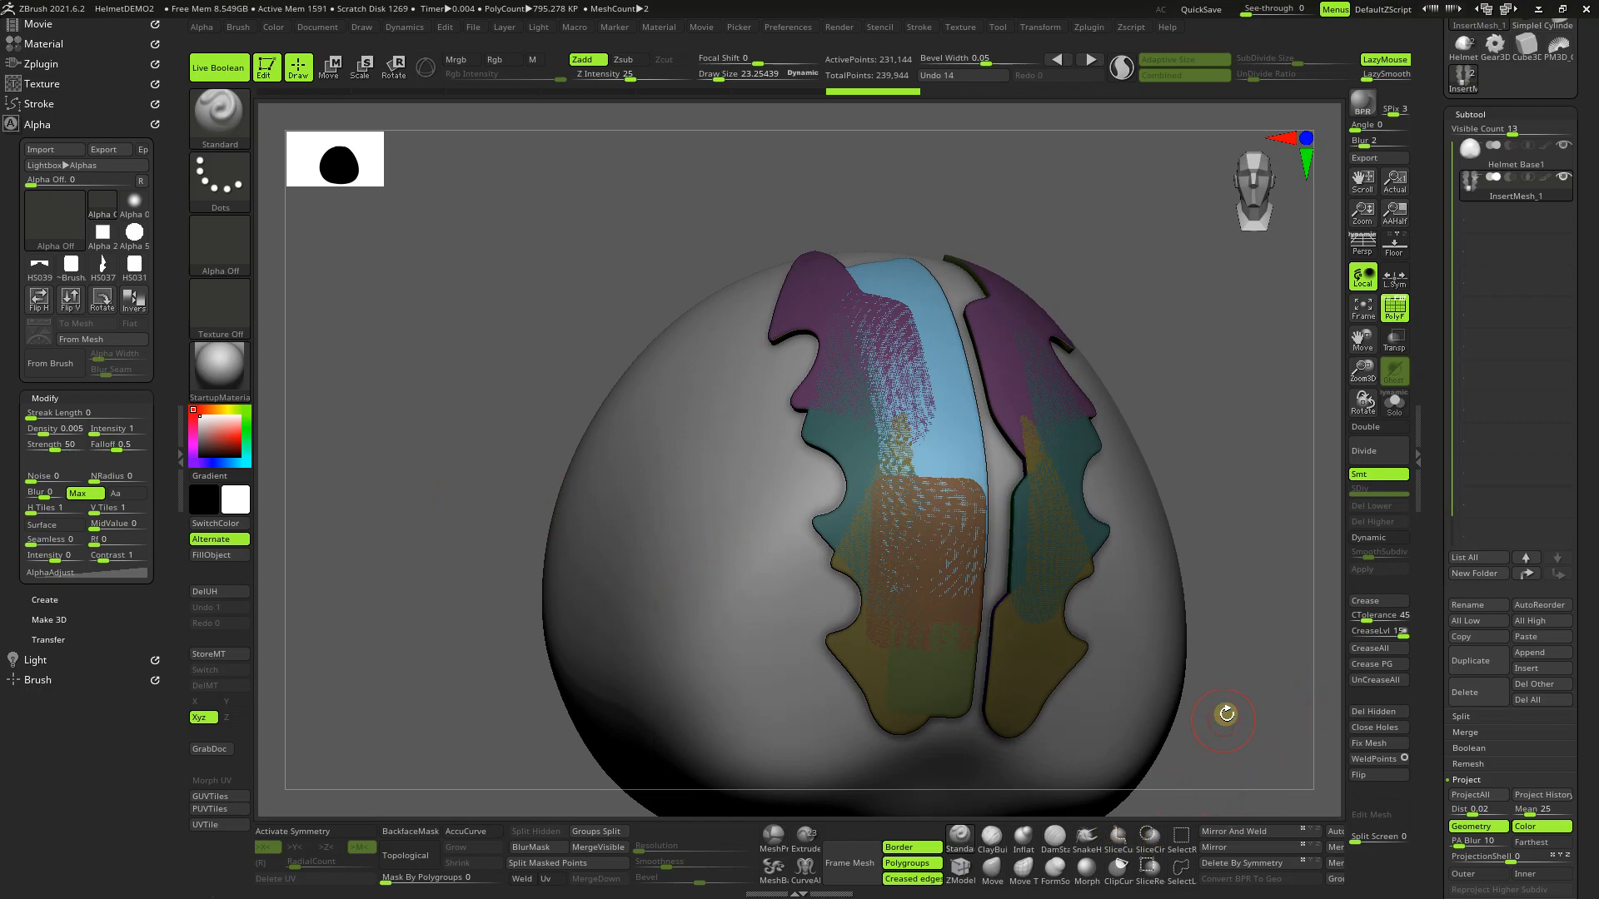
Step: Turn symmetry back on and use Mirror And Weld to copy the HS031 panels across to the other strip
{"action": "key", "text": "x"}
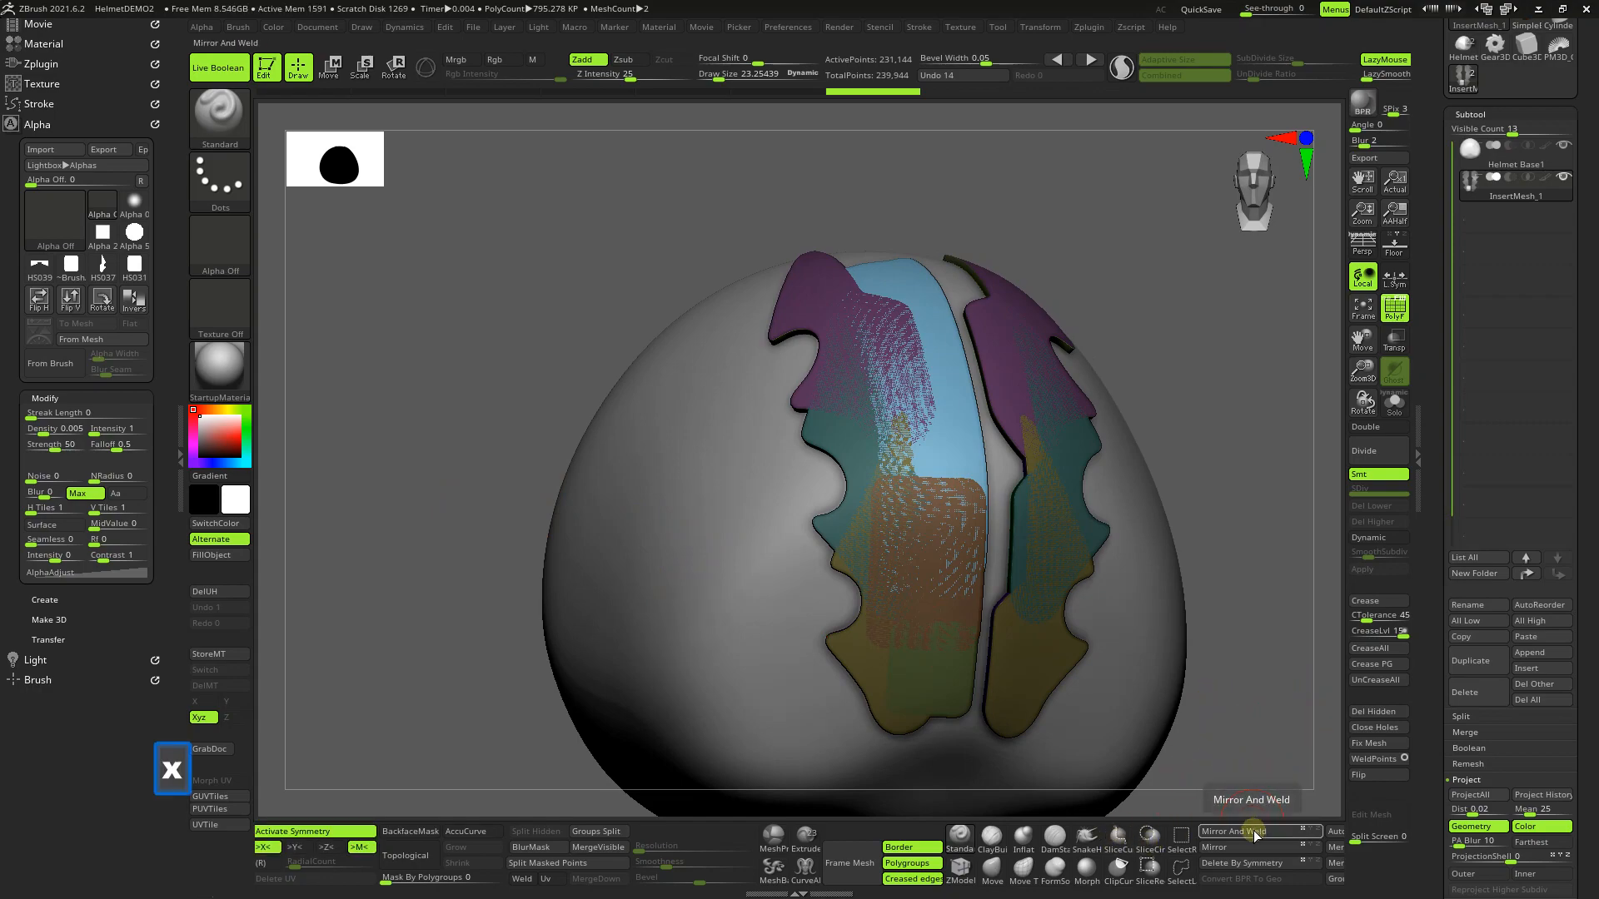
{"action": "left_click", "coordinate": [1255, 831]}
{"action": "mouse_move", "coordinate": [1249, 638]}
{"action": "left_mouse_down"}
{"action": "mouse_move", "coordinate": [1274, 610]}
{"action": "mouse_move", "coordinate": [1252, 592]}
{"action": "mouse_move", "coordinate": [1213, 610]}
{"action": "mouse_move", "coordinate": [1290, 677]}
{"action": "mouse_move", "coordinate": [1265, 644]}
{"action": "left_mouse_up"}
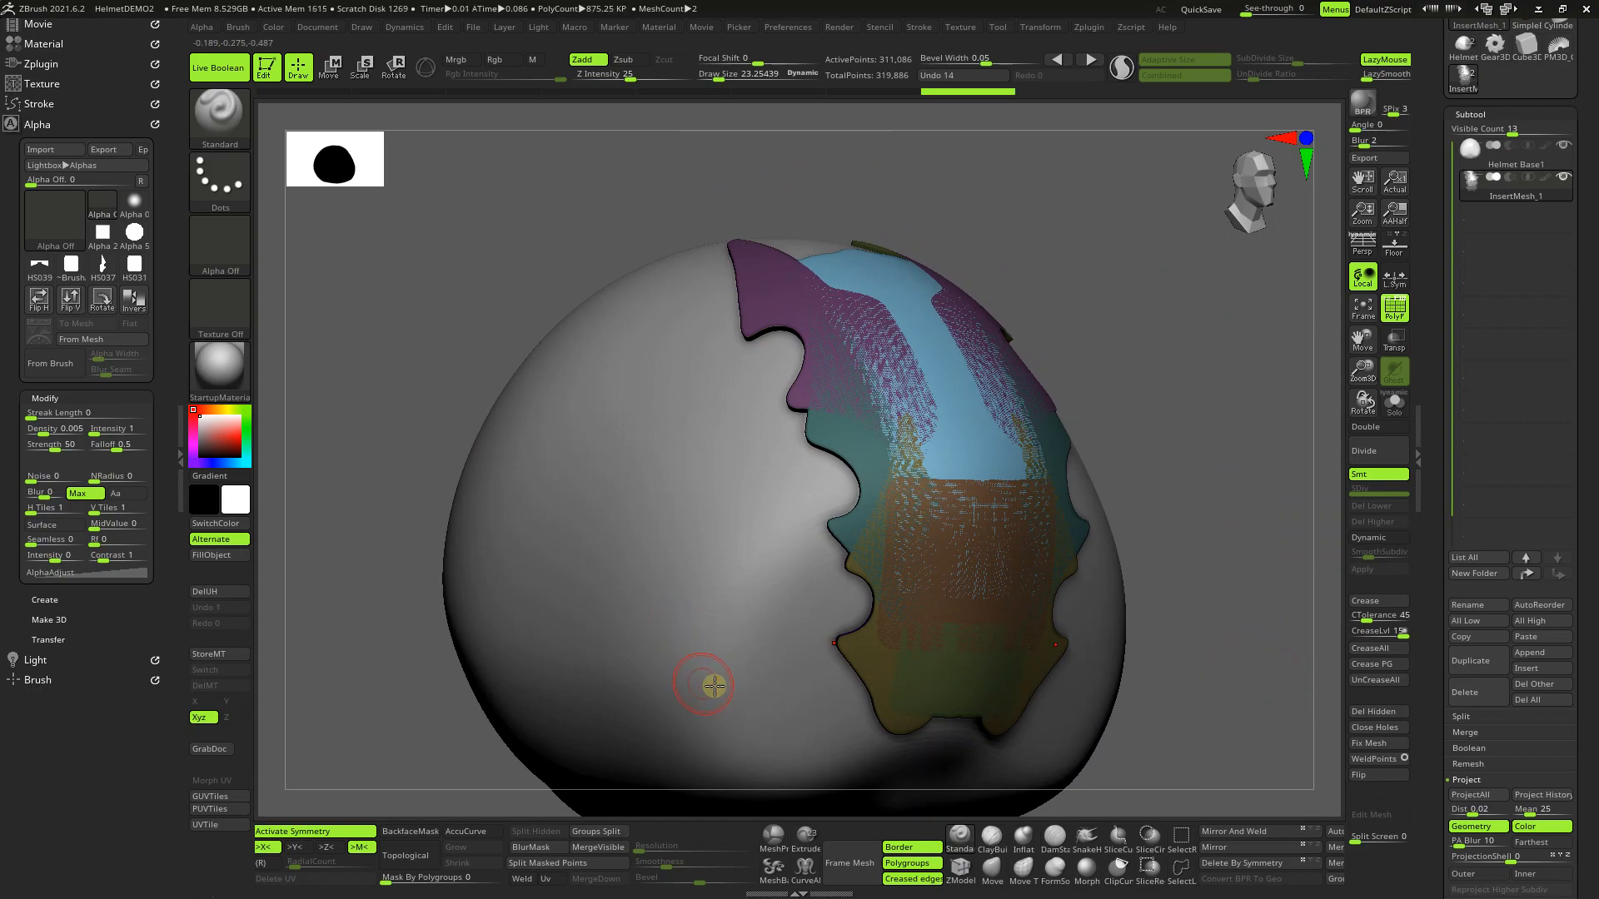
Step: Show the panels' wireframe with the ZModeler brush active and examine up close how the overlapping panel meshes intersect
{"action": "left_click", "coordinate": [960, 875]}
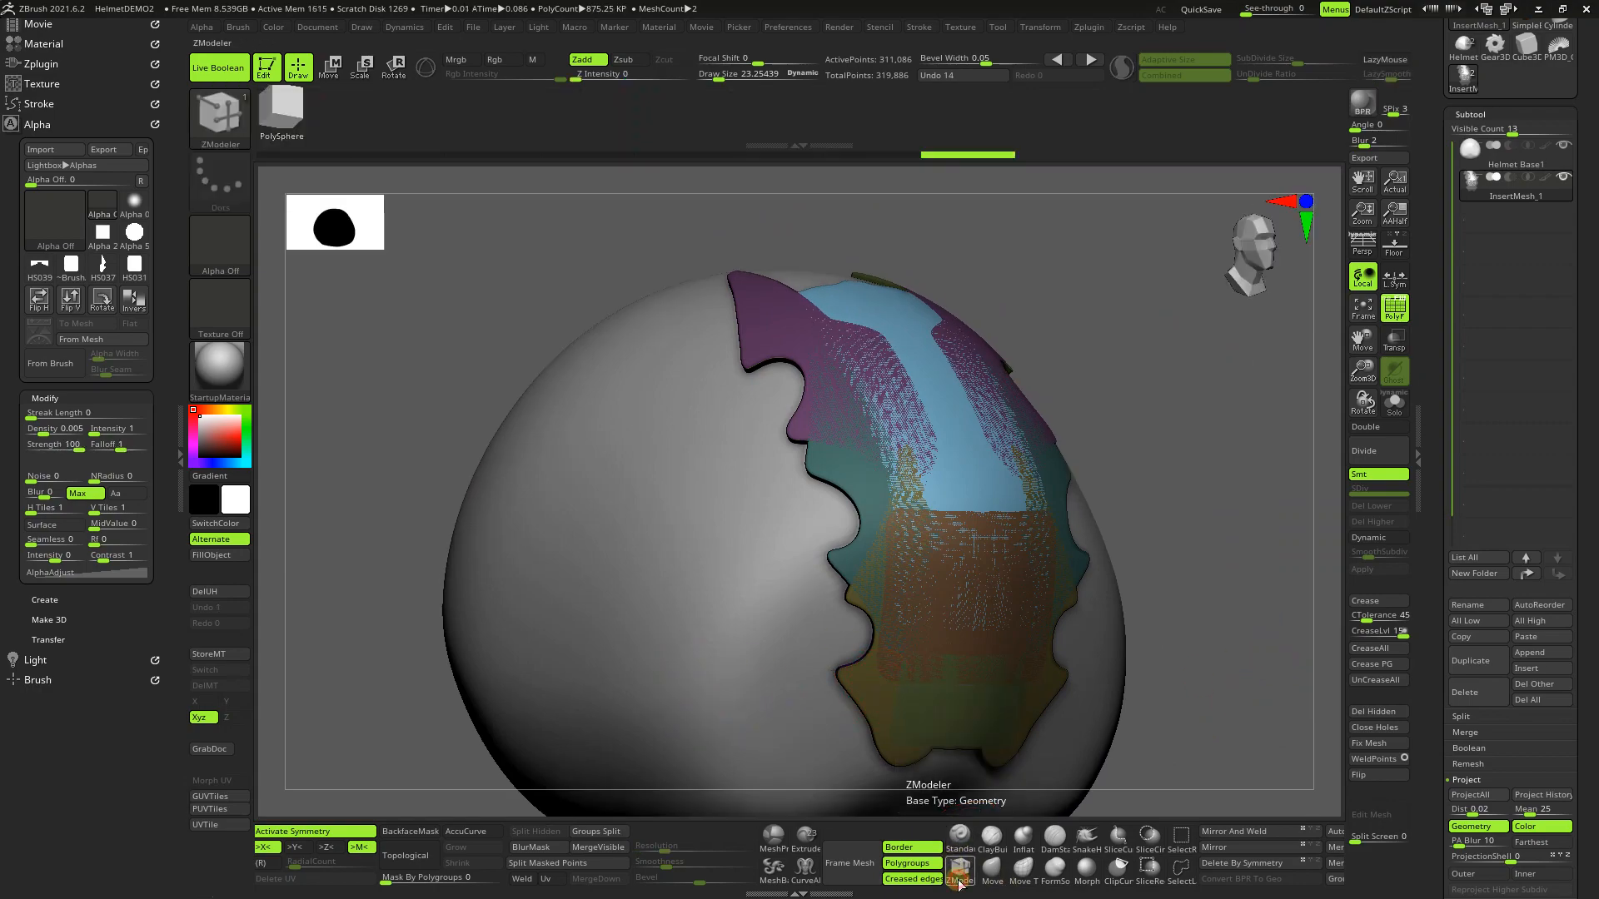
{"action": "left_click", "coordinate": [1387, 304]}
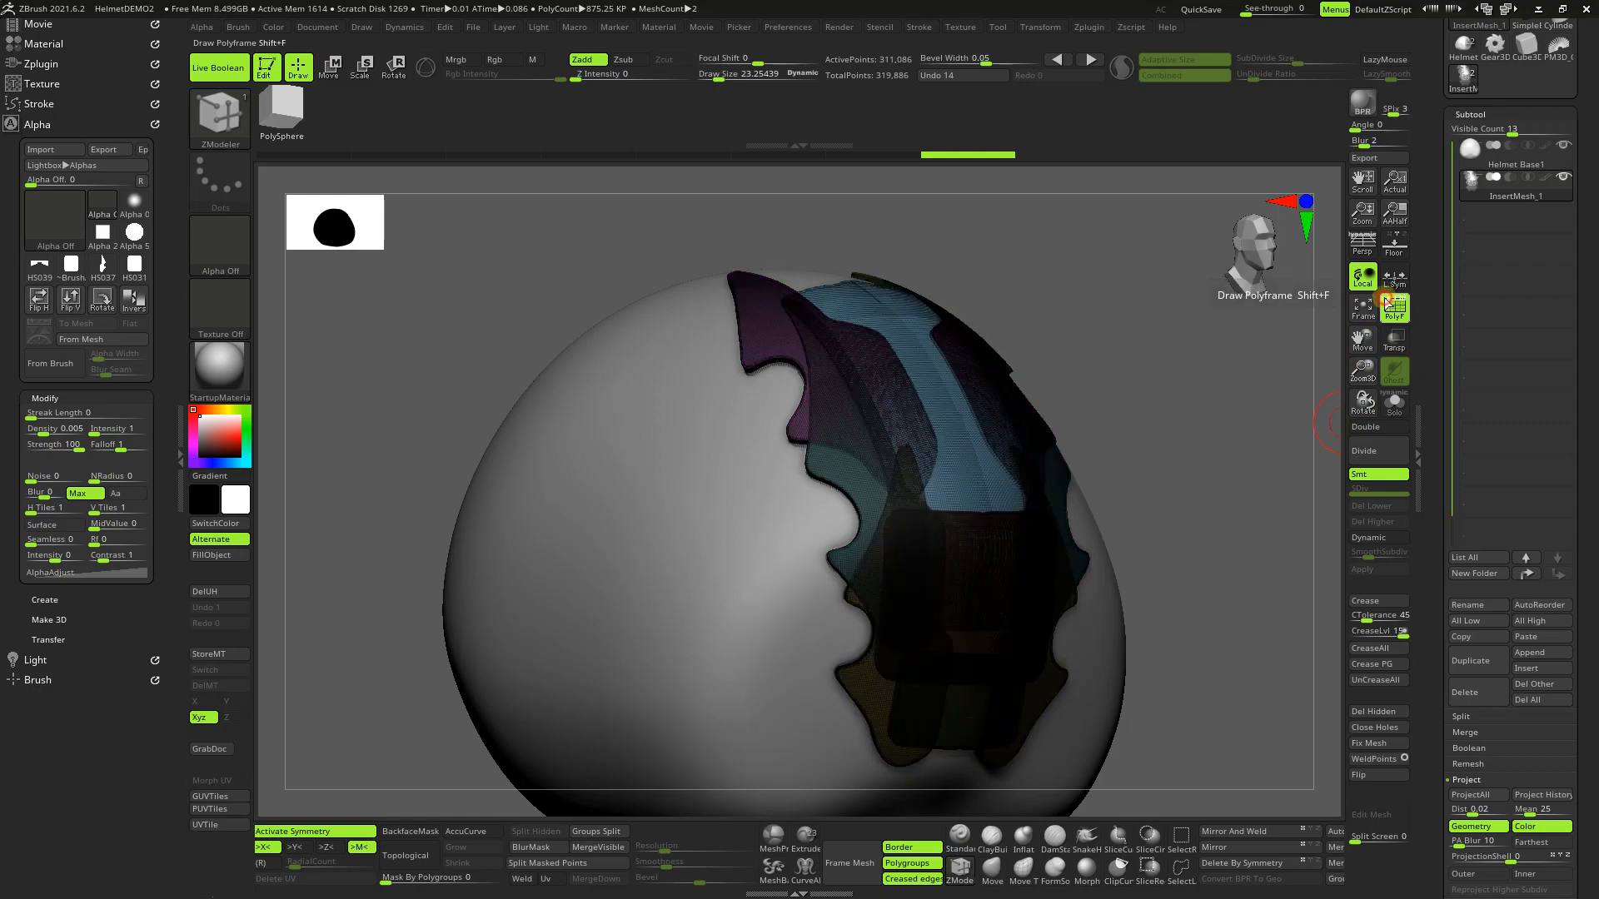
{"action": "left_click_drag", "start_coordinate": [1363, 373], "coordinate": [1341, 600]}
{"action": "left_click_drag", "start_coordinate": [1363, 340], "coordinate": [1315, 100]}
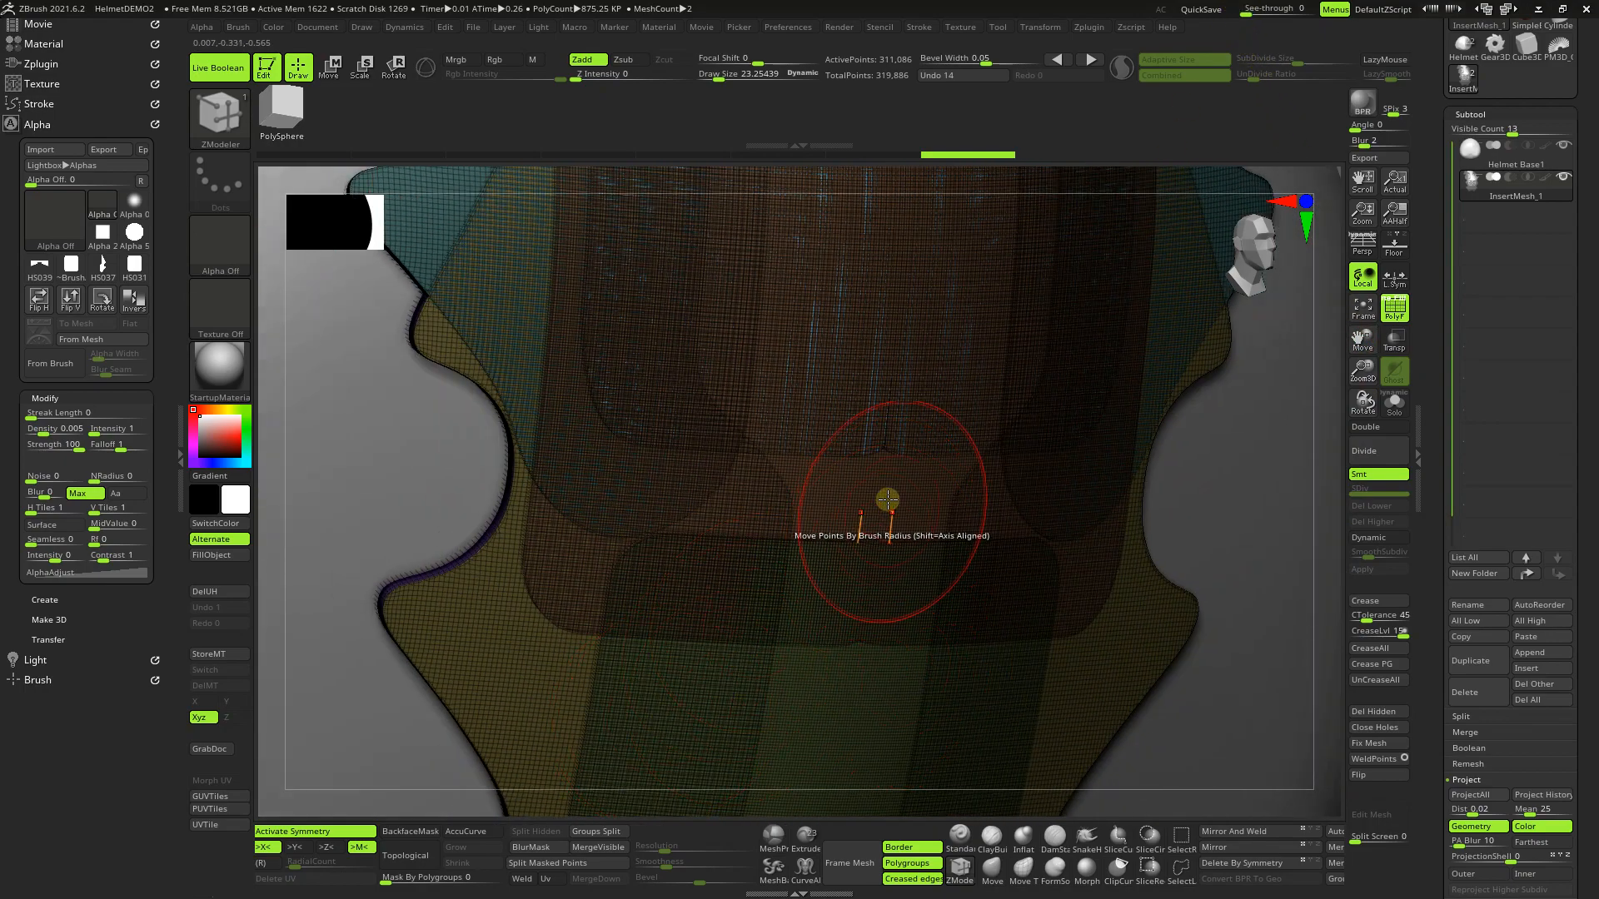
{"action": "right_click_drag", "start_coordinate": [762, 671], "coordinate": [760, 637]}
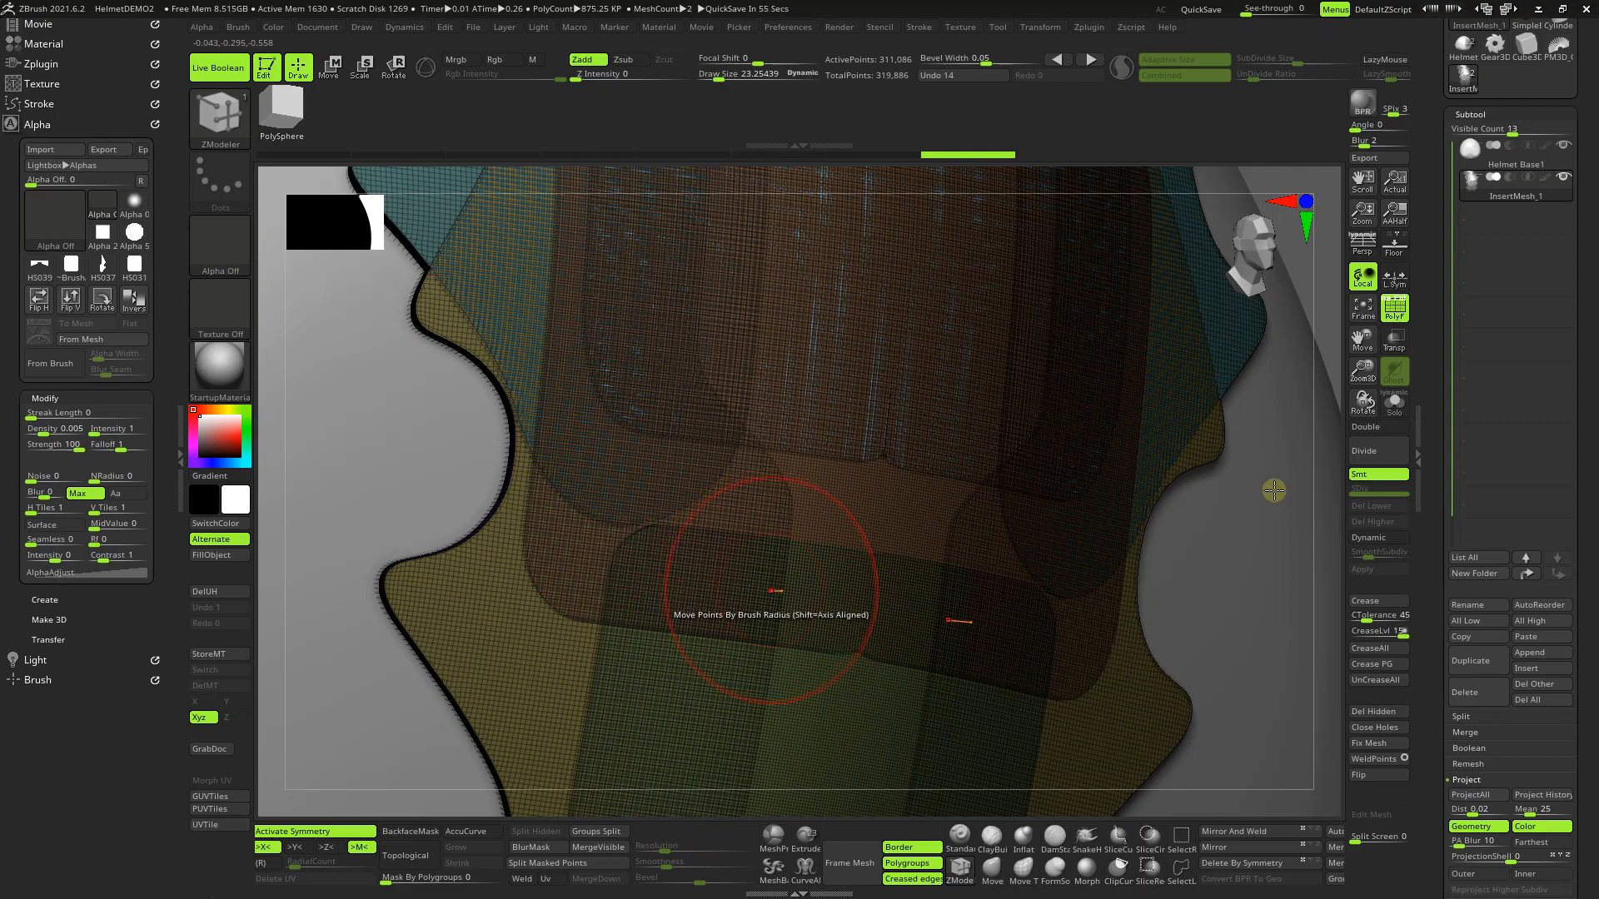
{"action": "left_click_drag", "start_coordinate": [1363, 371], "coordinate": [1398, 234]}
{"action": "left_click_drag", "start_coordinate": [1188, 564], "coordinate": [1149, 616]}
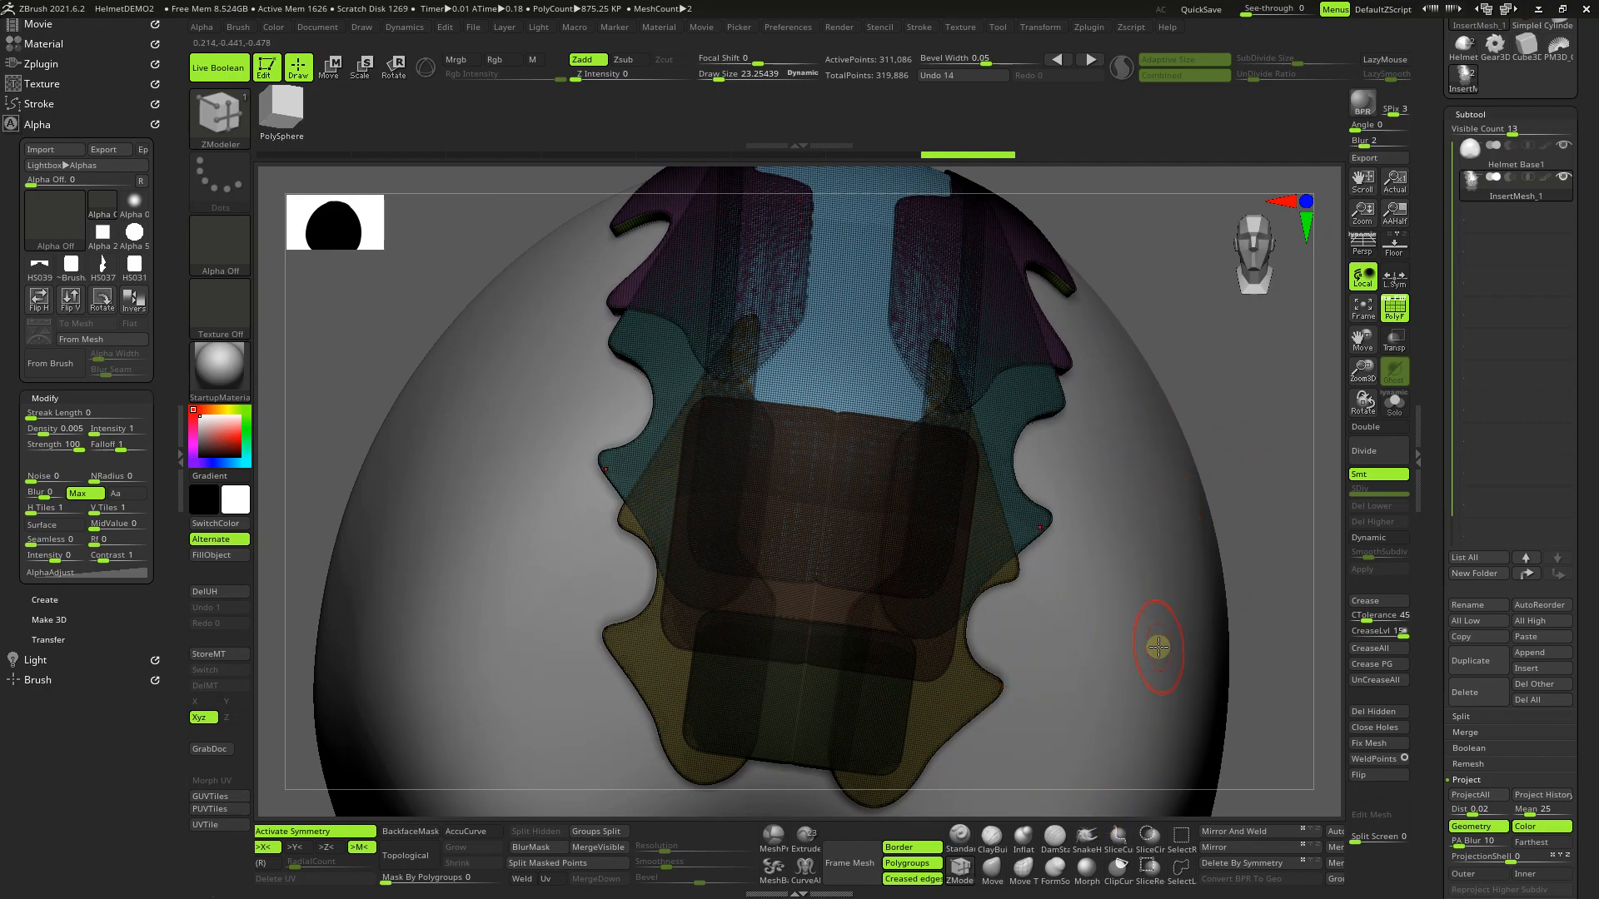
Step: Make the helmet base subtool active, turn off its dynamic subdivision and hide the polyframe
{"action": "left_click", "coordinate": [1565, 158]}
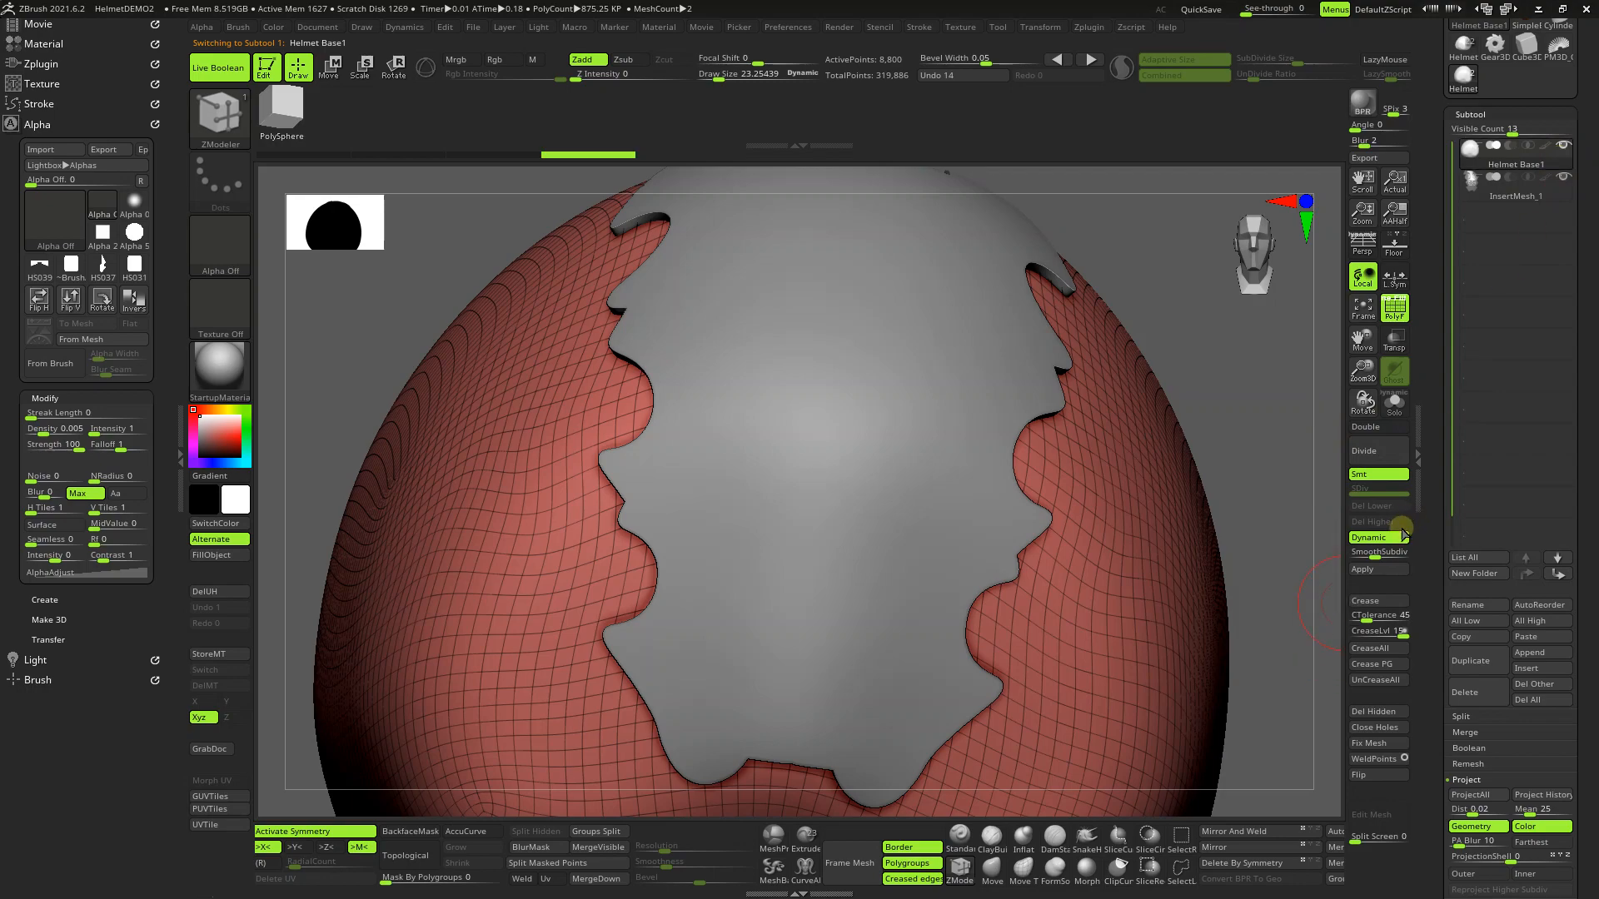
{"action": "left_click", "coordinate": [1382, 539]}
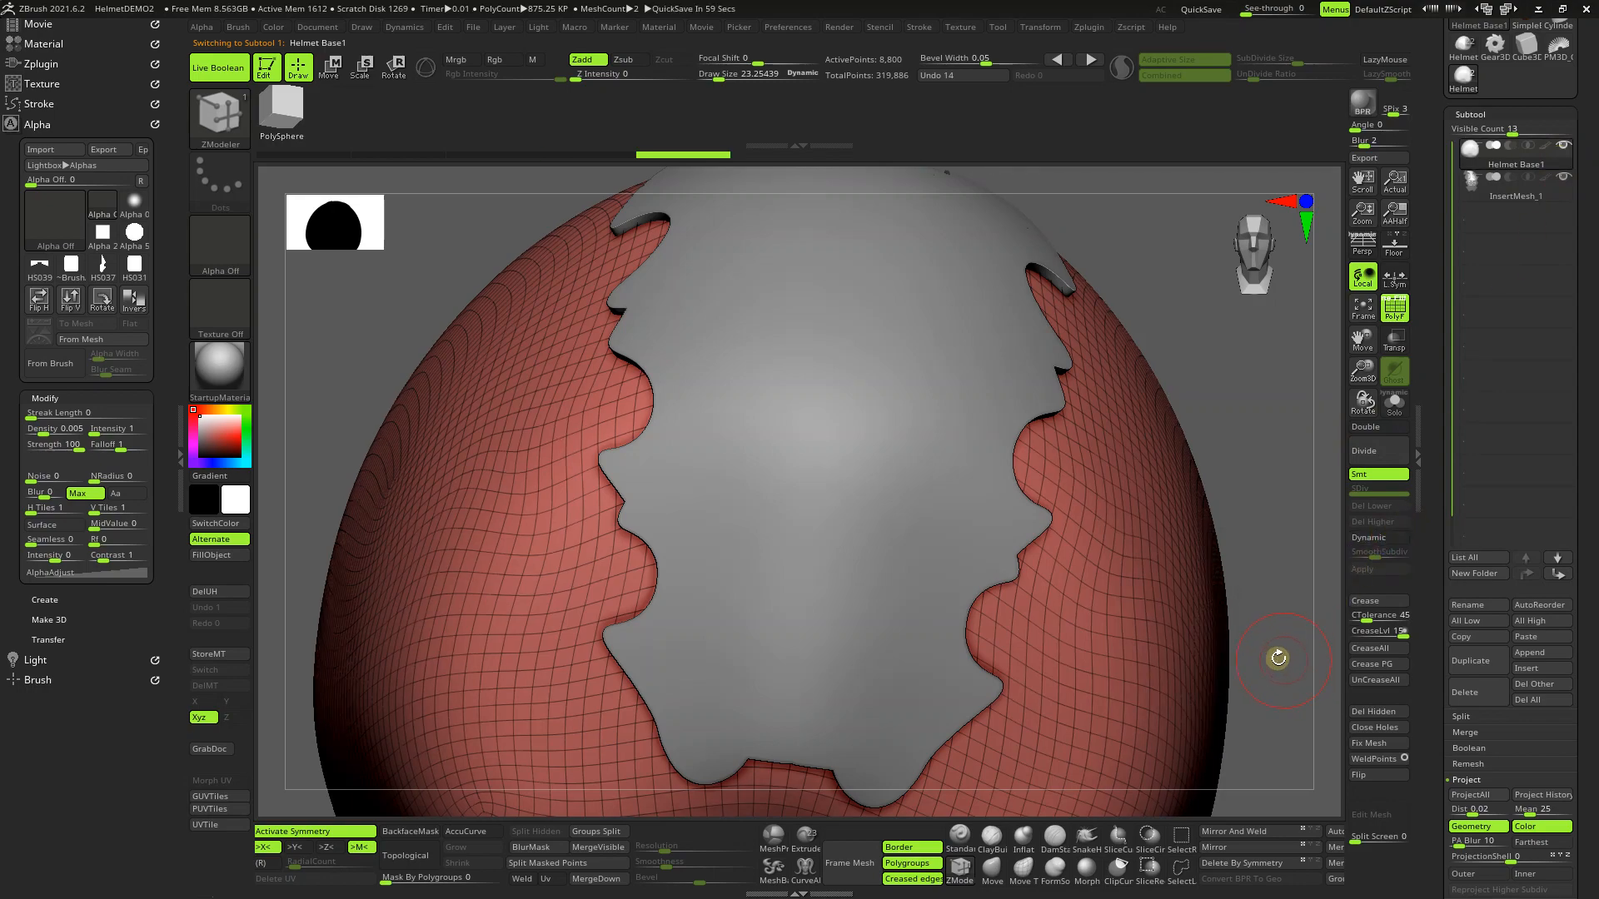
{"action": "left_click_drag", "start_coordinate": [1291, 647], "coordinate": [1291, 646]}
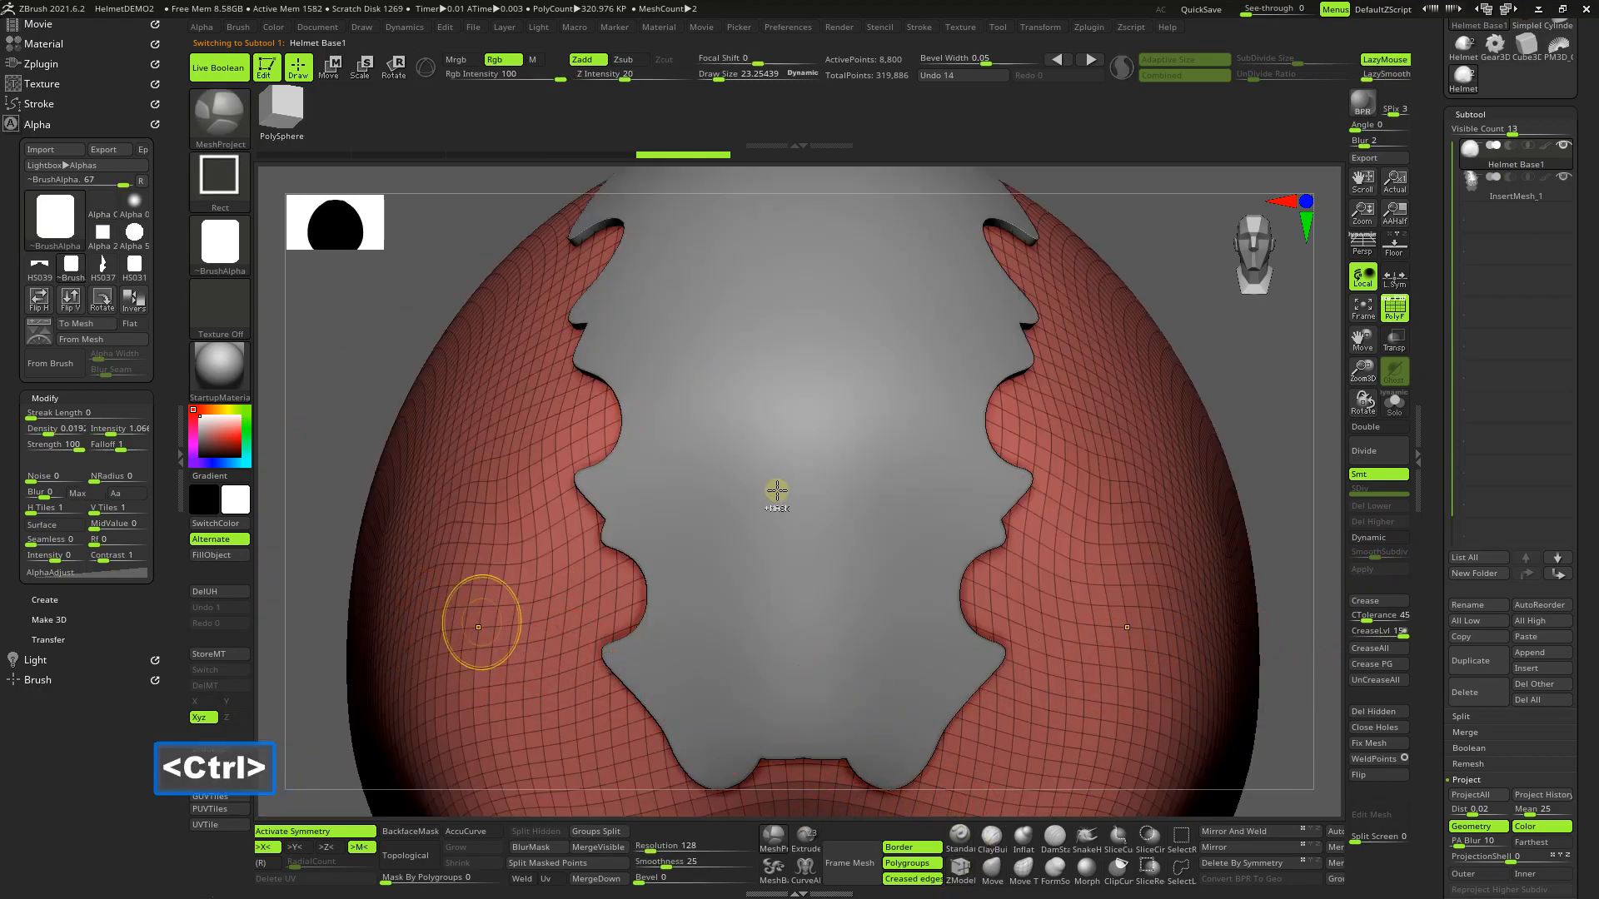
{"action": "left_click", "coordinate": [1395, 308]}
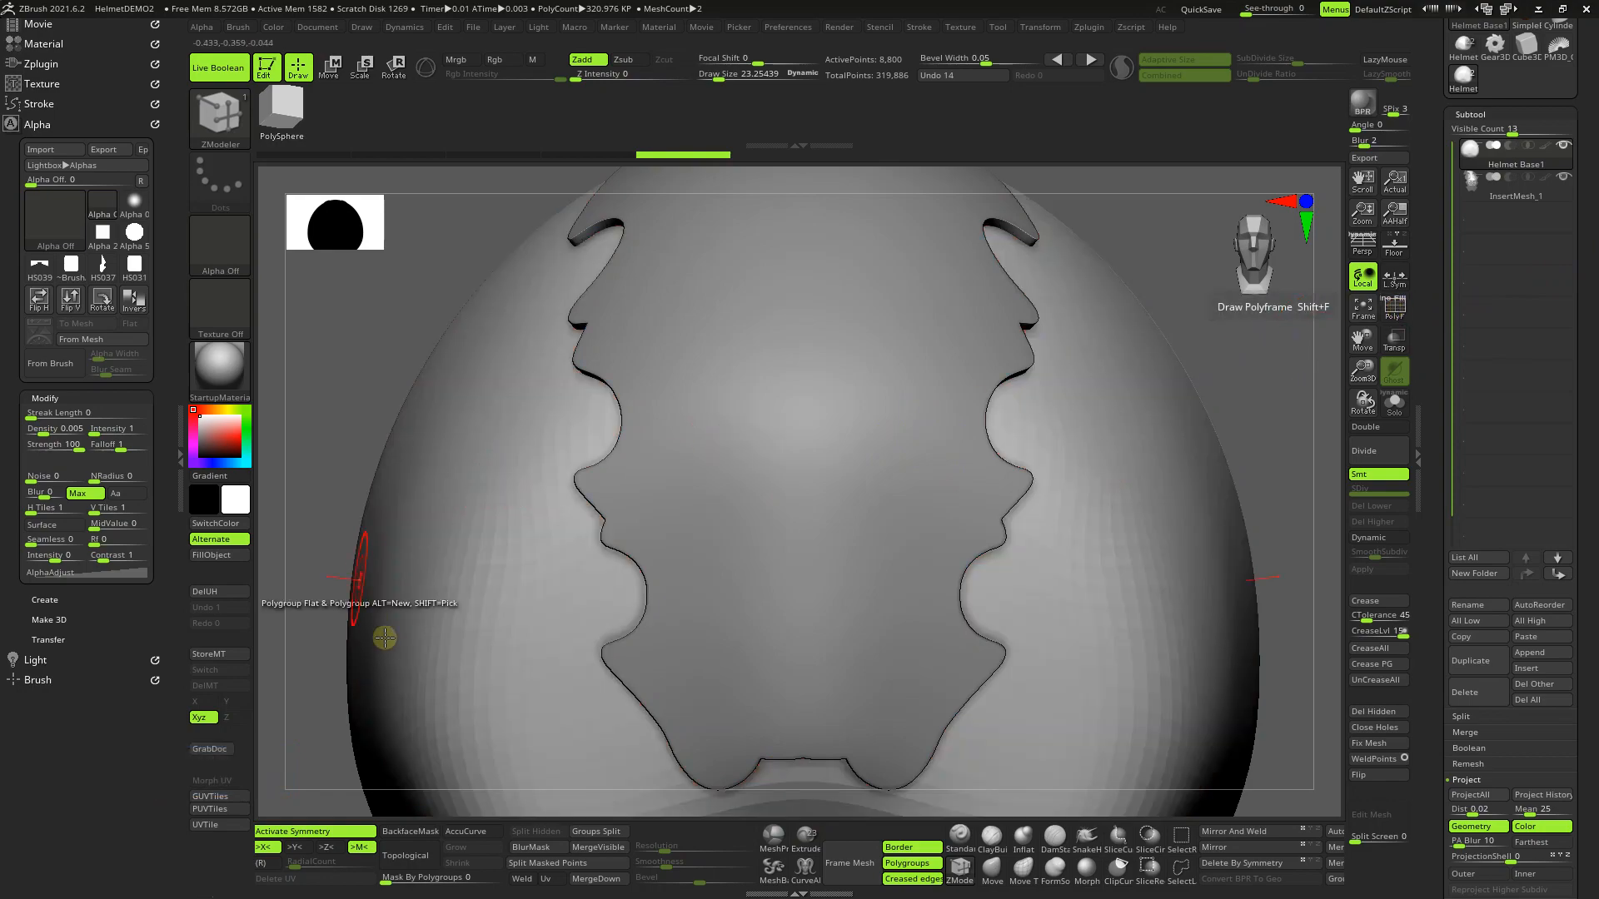
Step: Draw a mirrored pair of tall HS031 panels on the helmet's sides in the panel subtool and inspect their surface
{"action": "left_click_drag", "start_coordinate": [523, 540], "coordinate": [409, 736], "text": "ctrl"}
{"action": "key", "text": "b"}
{"action": "key", "text": "z"}
{"action": "key", "text": "m"}
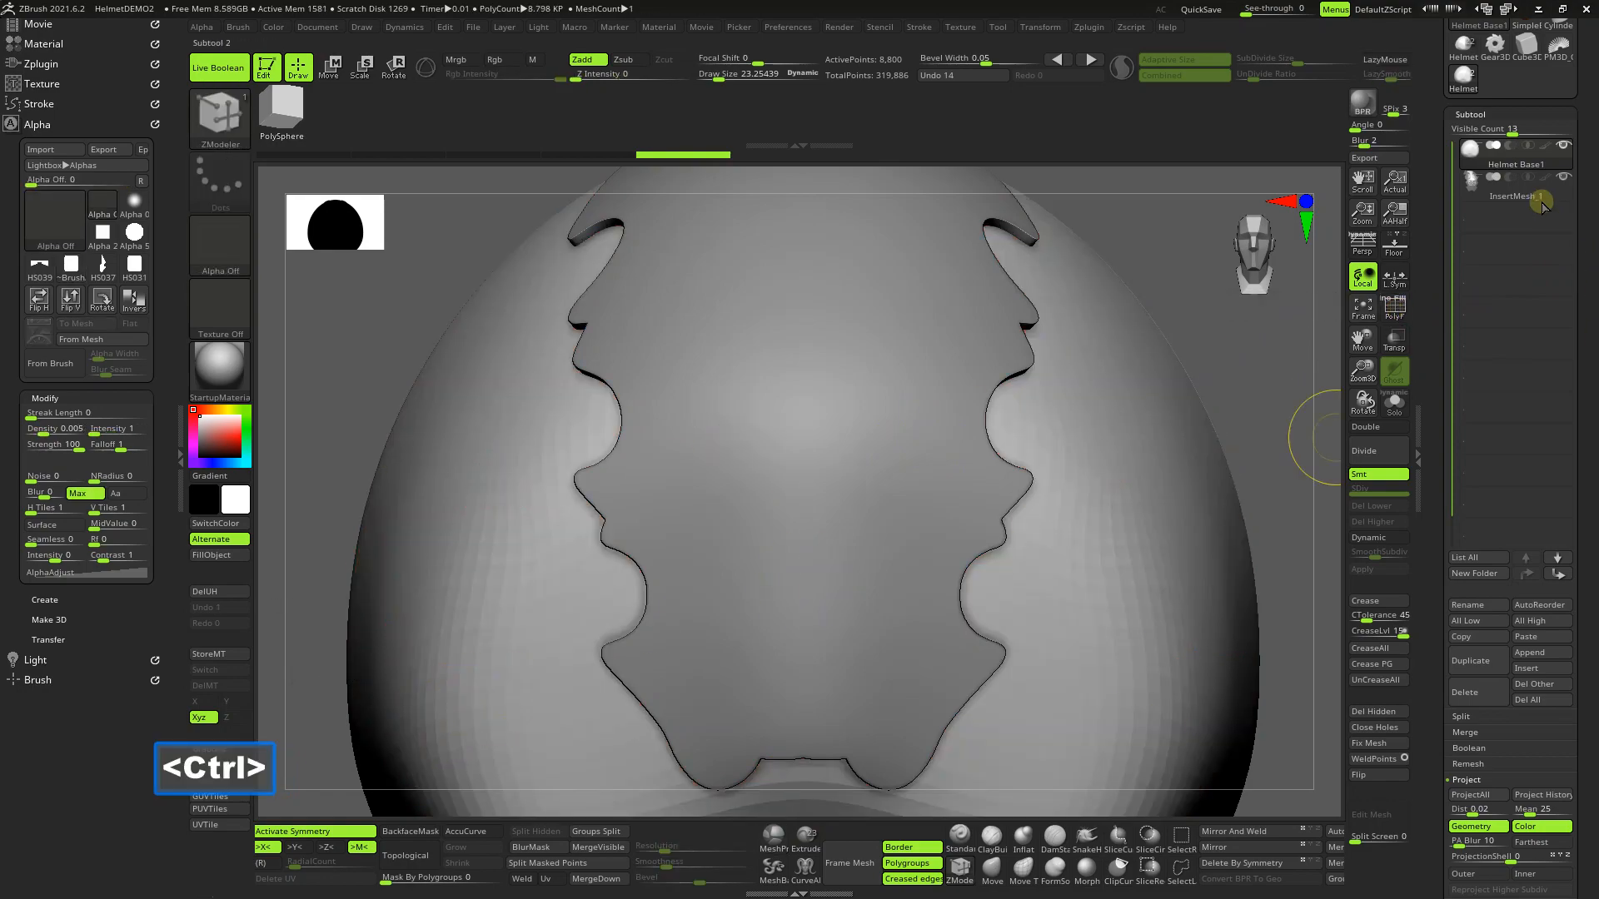
{"action": "left_click", "coordinate": [1555, 200]}
{"action": "left_click_drag", "start_coordinate": [467, 630], "coordinate": [399, 756], "text": "ctrl"}
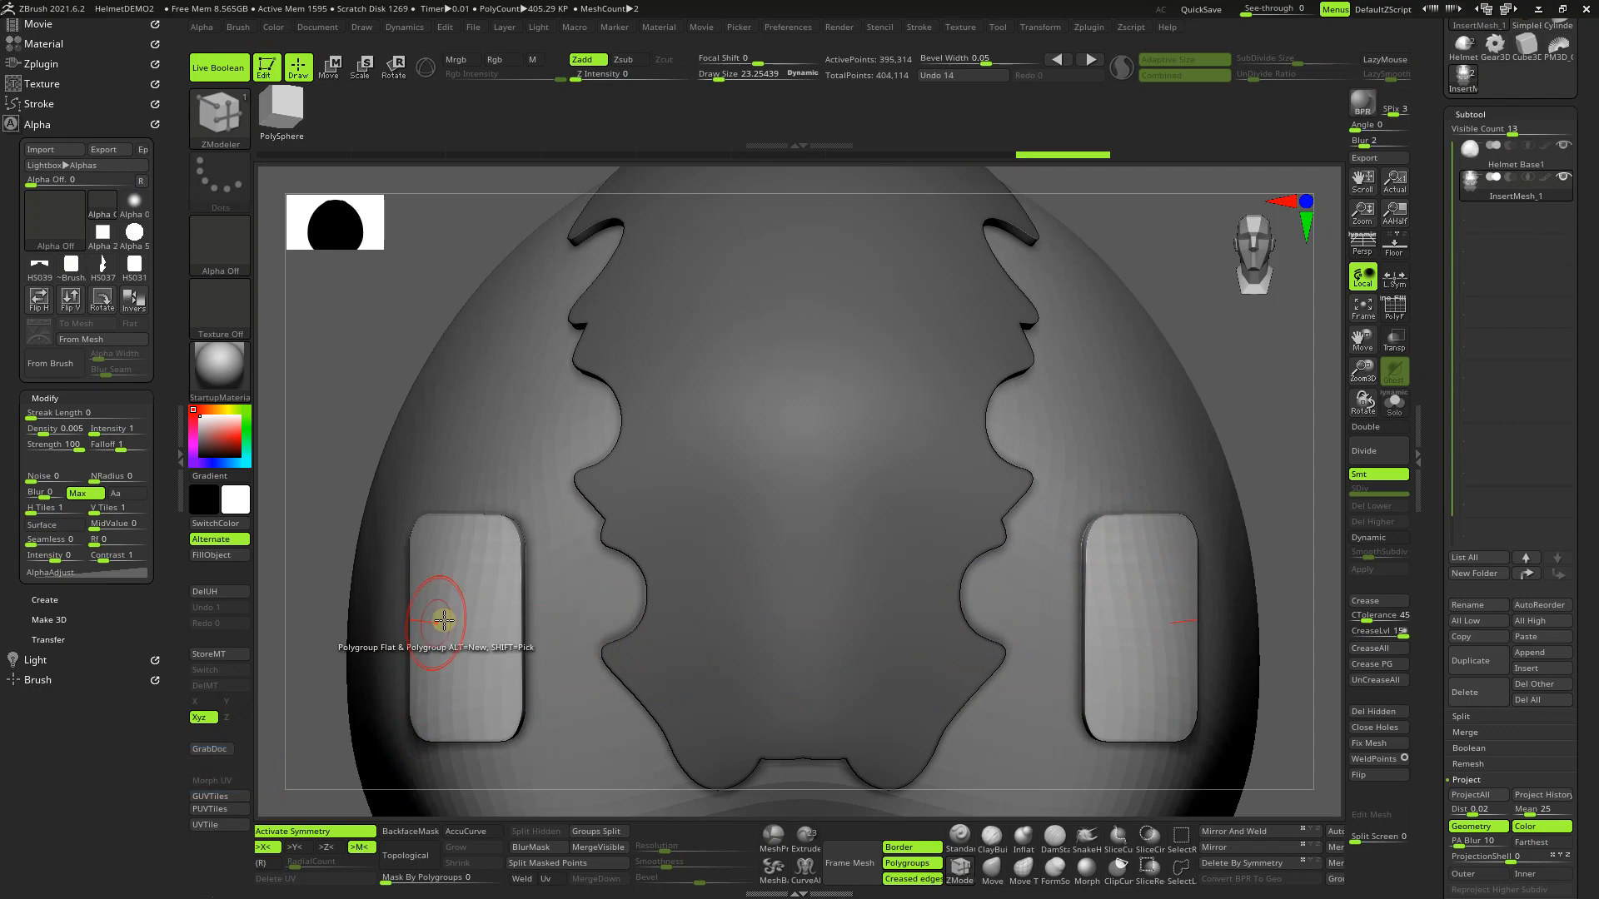
{"action": "right_click_drag", "start_coordinate": [464, 589], "coordinate": [471, 649]}
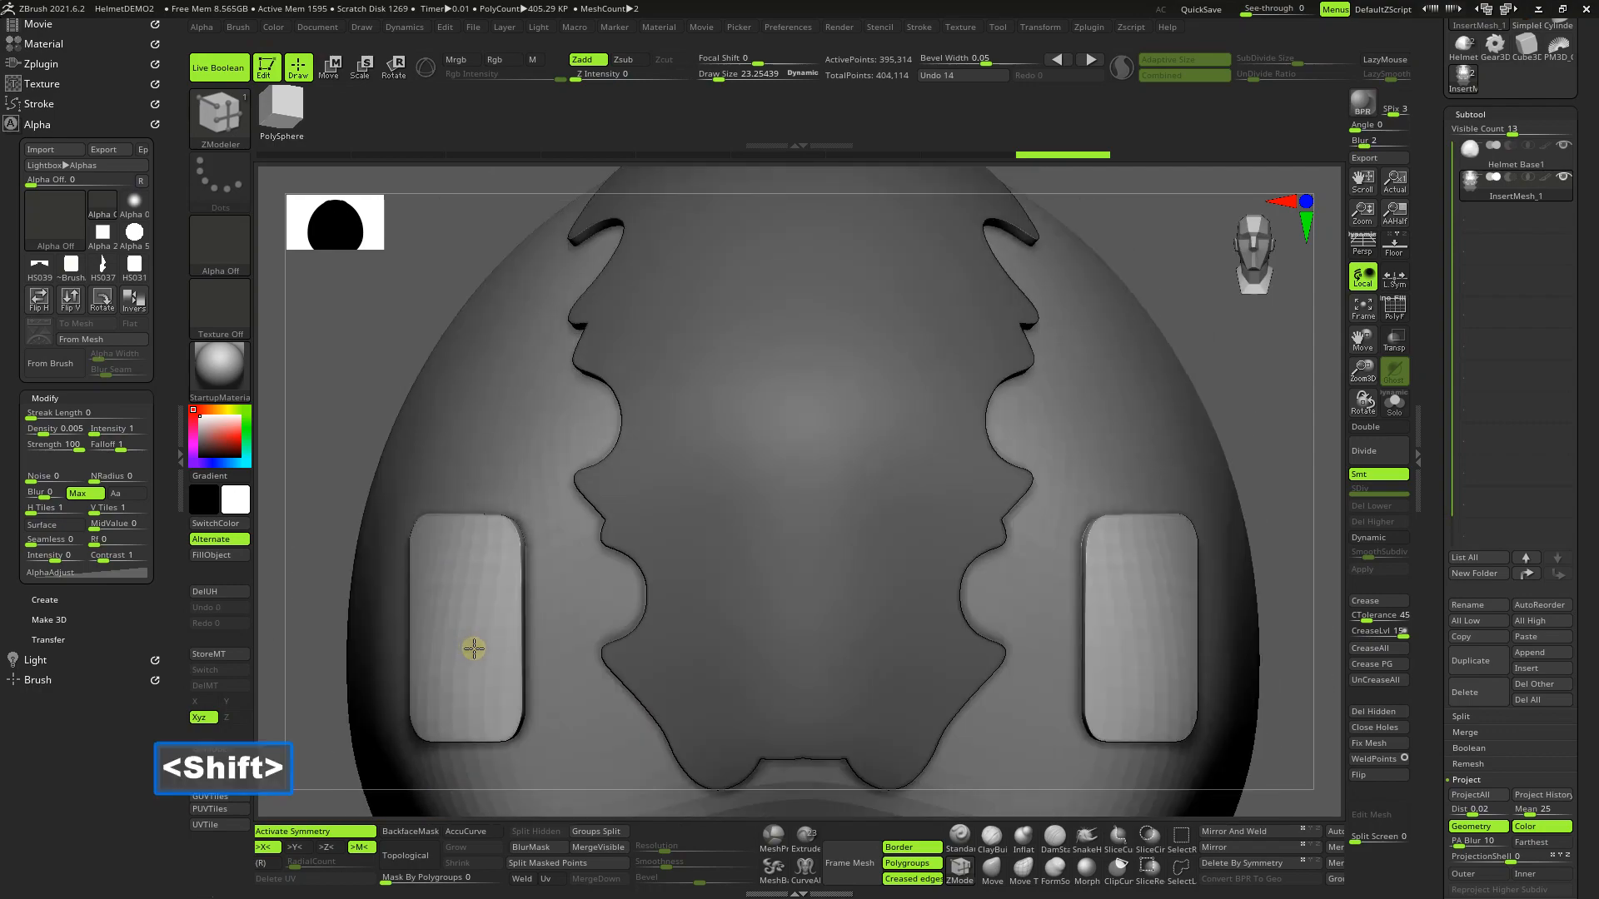
Step: Turn the helmet base's dynamic subdivision back on and draw a smaller mirrored HS031 pair above the tall panels in the panel subtool
{"action": "left_click", "coordinate": [1554, 160]}
{"action": "left_click", "coordinate": [1378, 538]}
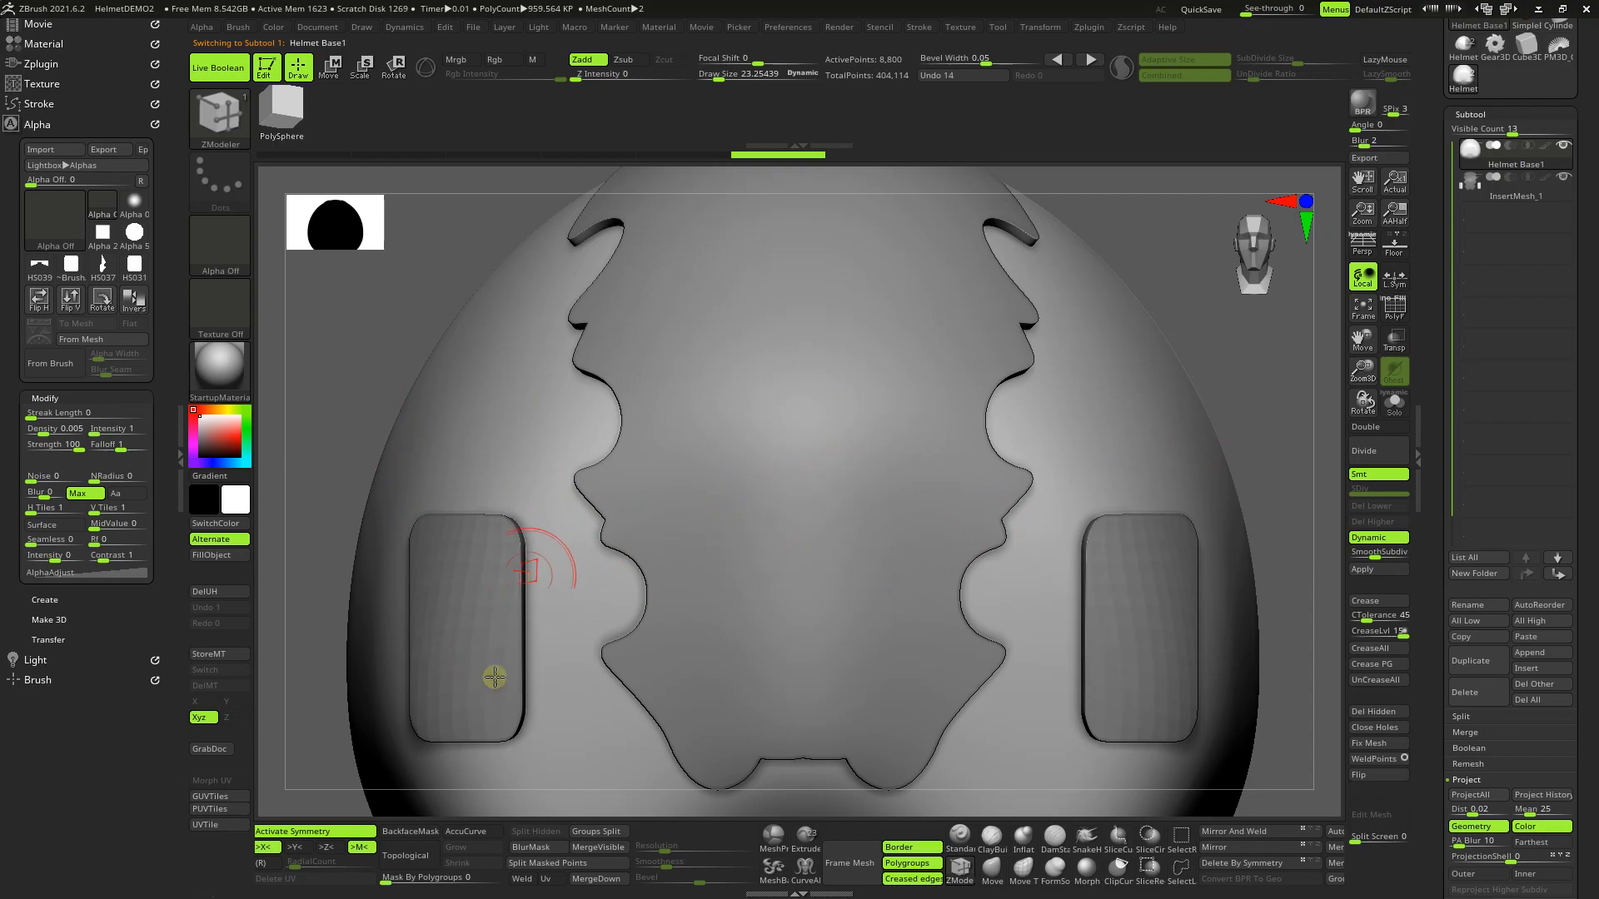
{"action": "key", "text": "ctrl"}
{"action": "mouse_move", "coordinate": [506, 426]}
{"action": "left_mouse_down", "text": "ctrl"}
{"action": "mouse_move", "coordinate": [482, 492]}
{"action": "mouse_move", "coordinate": [459, 494]}
{"action": "left_mouse_up", "text": "ctrl"}
{"action": "left_click", "coordinate": [1511, 190]}
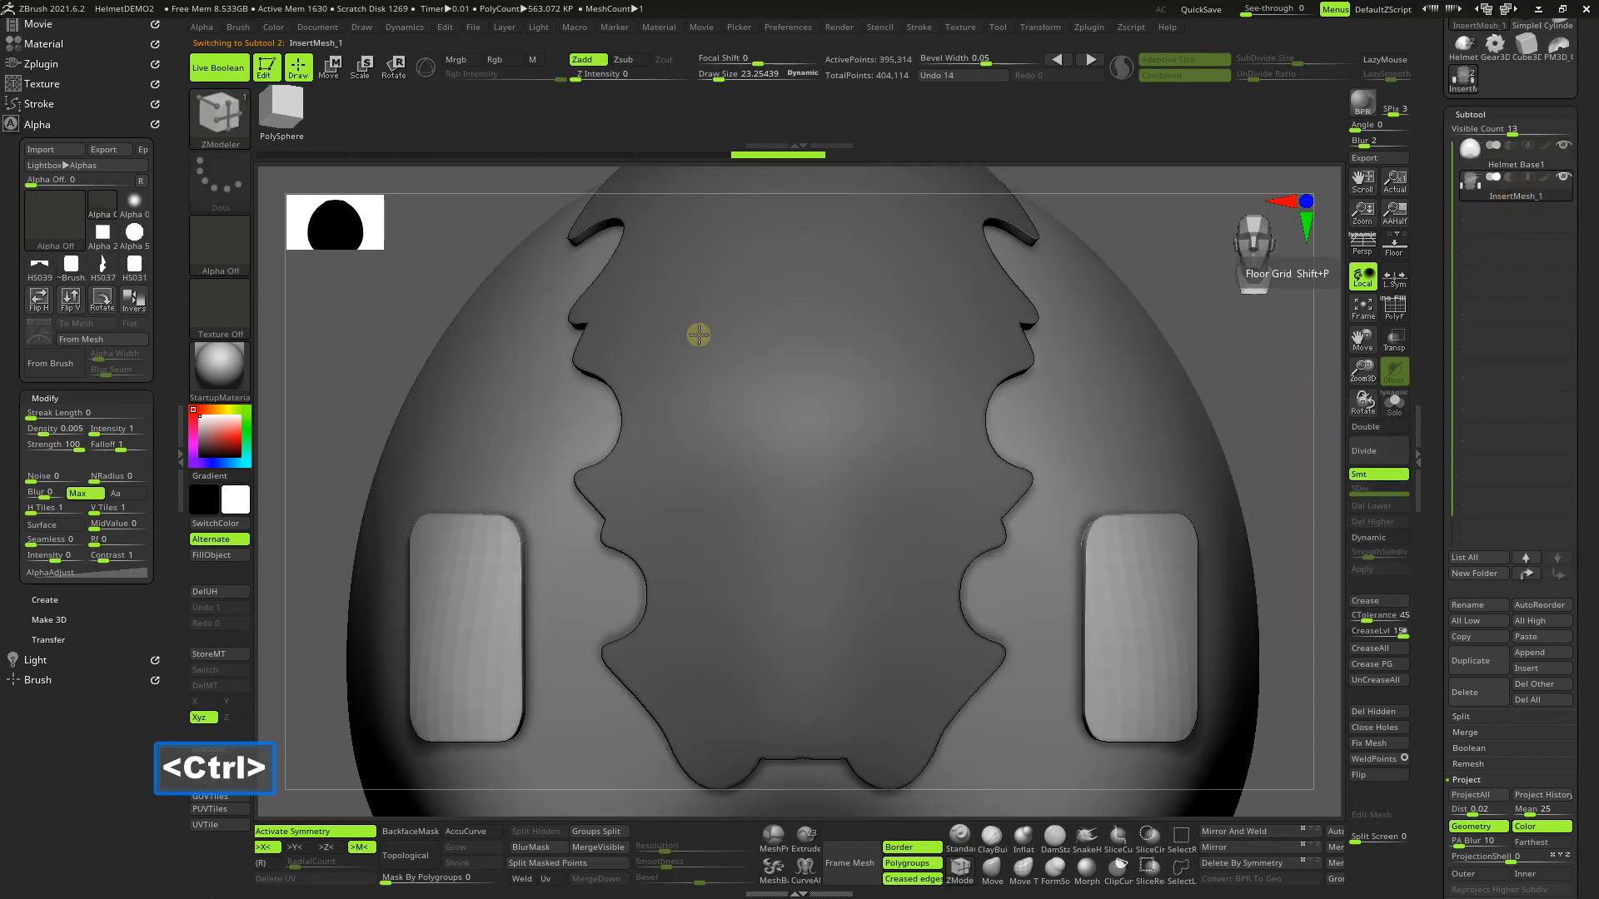
{"action": "key", "text": "ctrl"}
{"action": "left_click_drag", "start_coordinate": [498, 414], "coordinate": [444, 479]}
{"action": "left_click", "coordinate": [959, 866]}
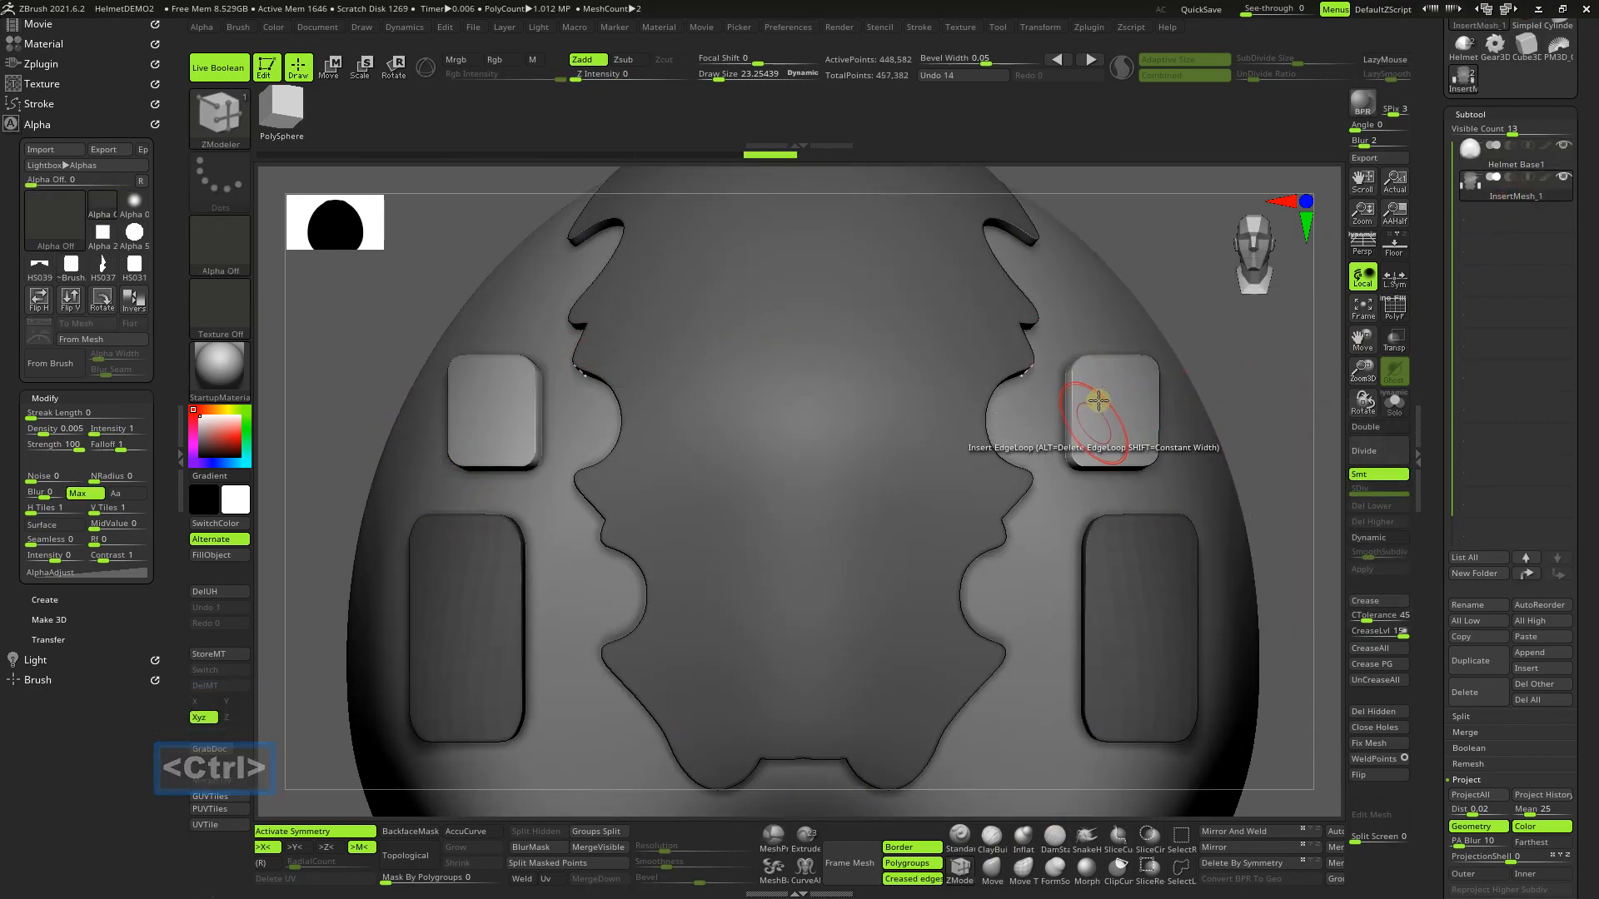
Step: Examine the mirrored side panels from the front and above, comparing the surface of the small upper pair with the tall pair up close
{"action": "right_click_drag", "start_coordinate": [1135, 628], "coordinate": [1135, 600]}
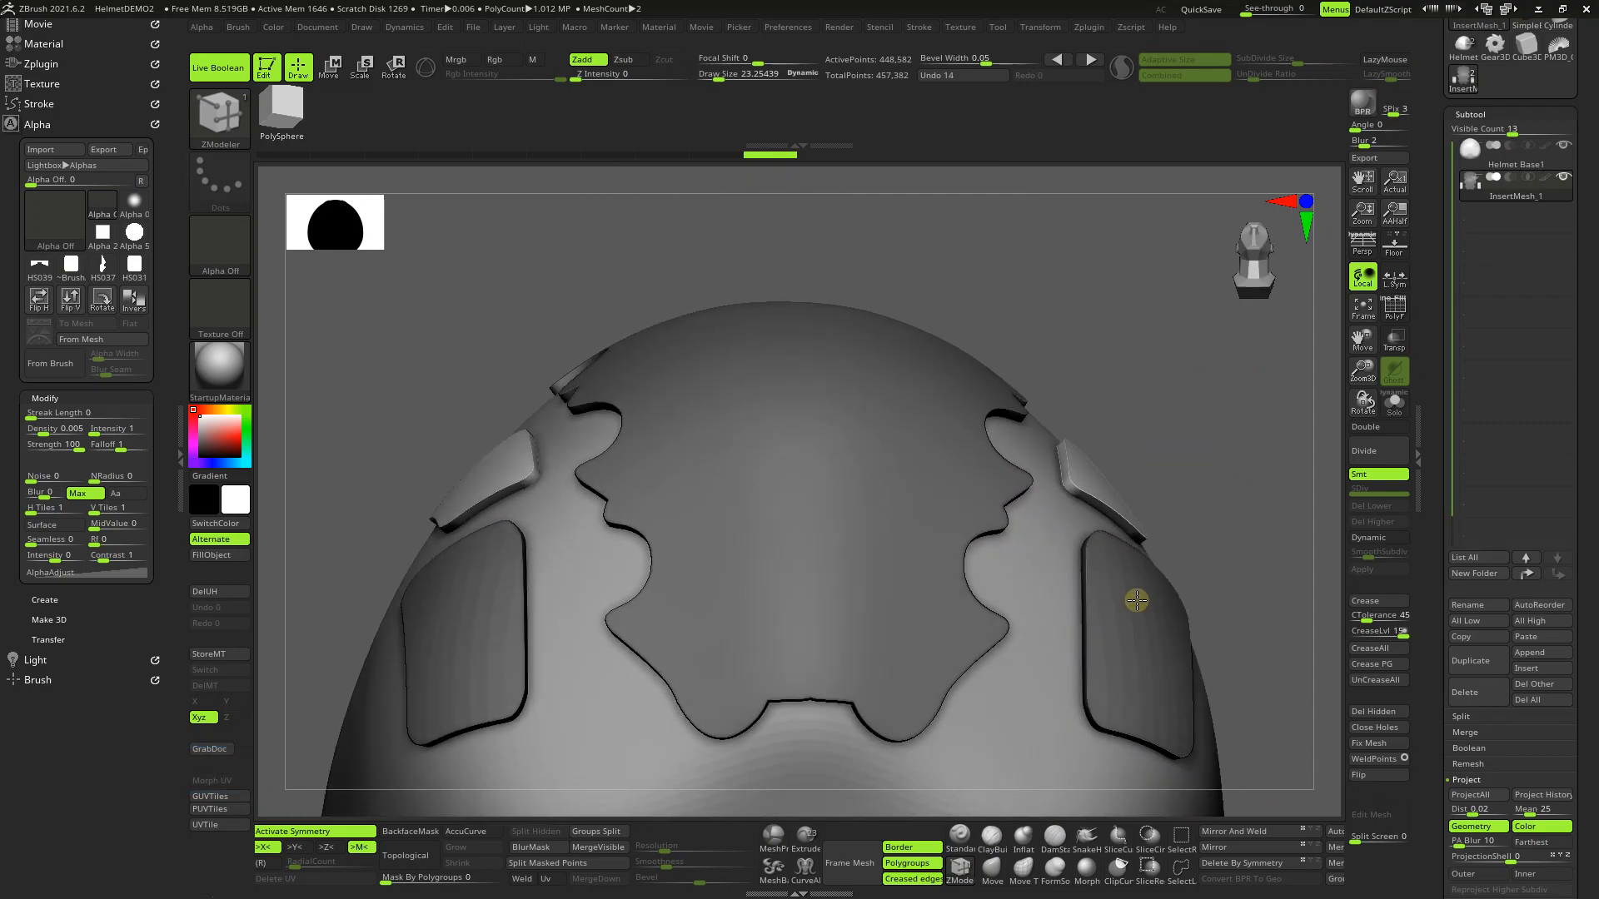
{"action": "right_click_drag", "start_coordinate": [850, 561], "coordinate": [829, 632]}
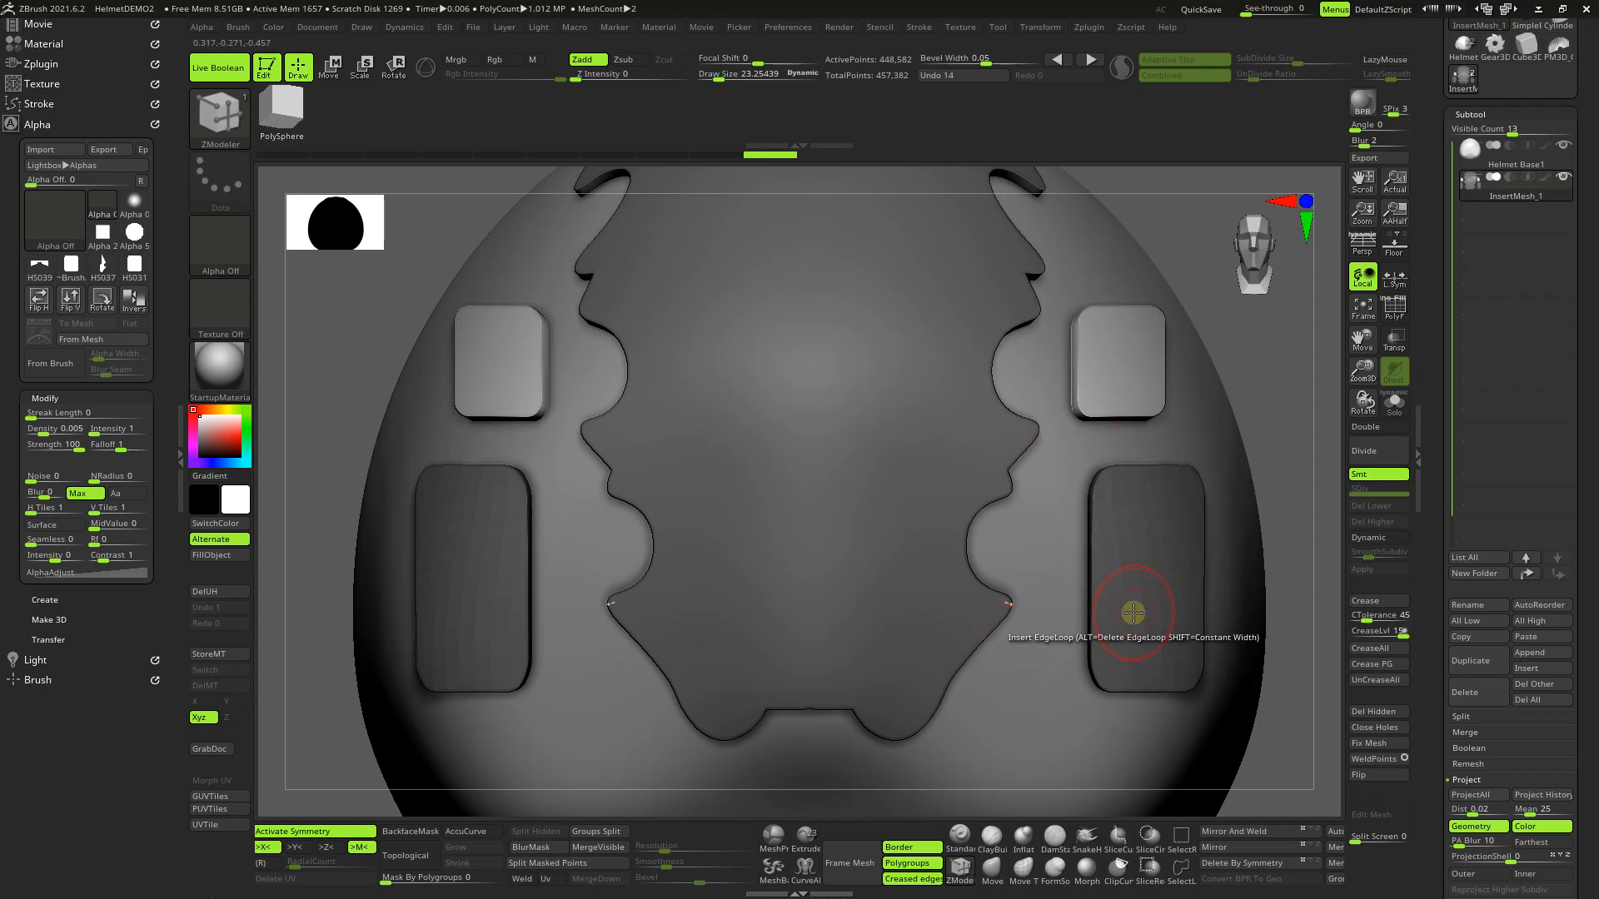
{"action": "left_click_drag", "start_coordinate": [1362, 371], "coordinate": [1358, 476]}
{"action": "left_click_drag", "start_coordinate": [1359, 336], "coordinate": [1043, 275]}
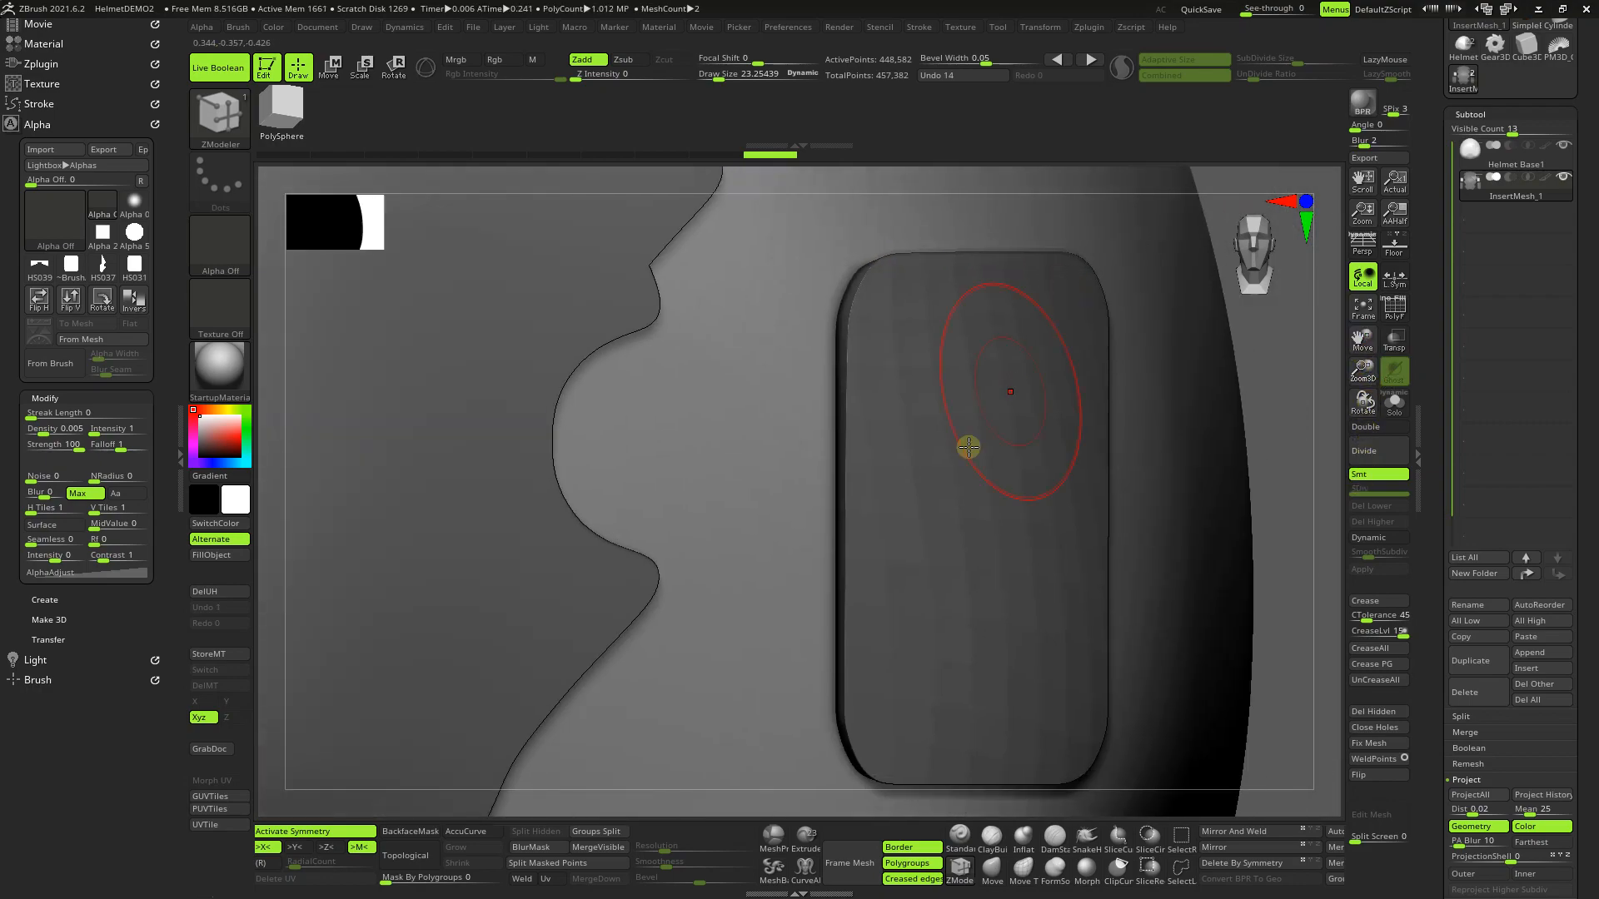
Step: Turn on the polyframe and compare the mesh density of the small and tall side panels with the overlapping central panels
{"action": "left_click", "coordinate": [1392, 316]}
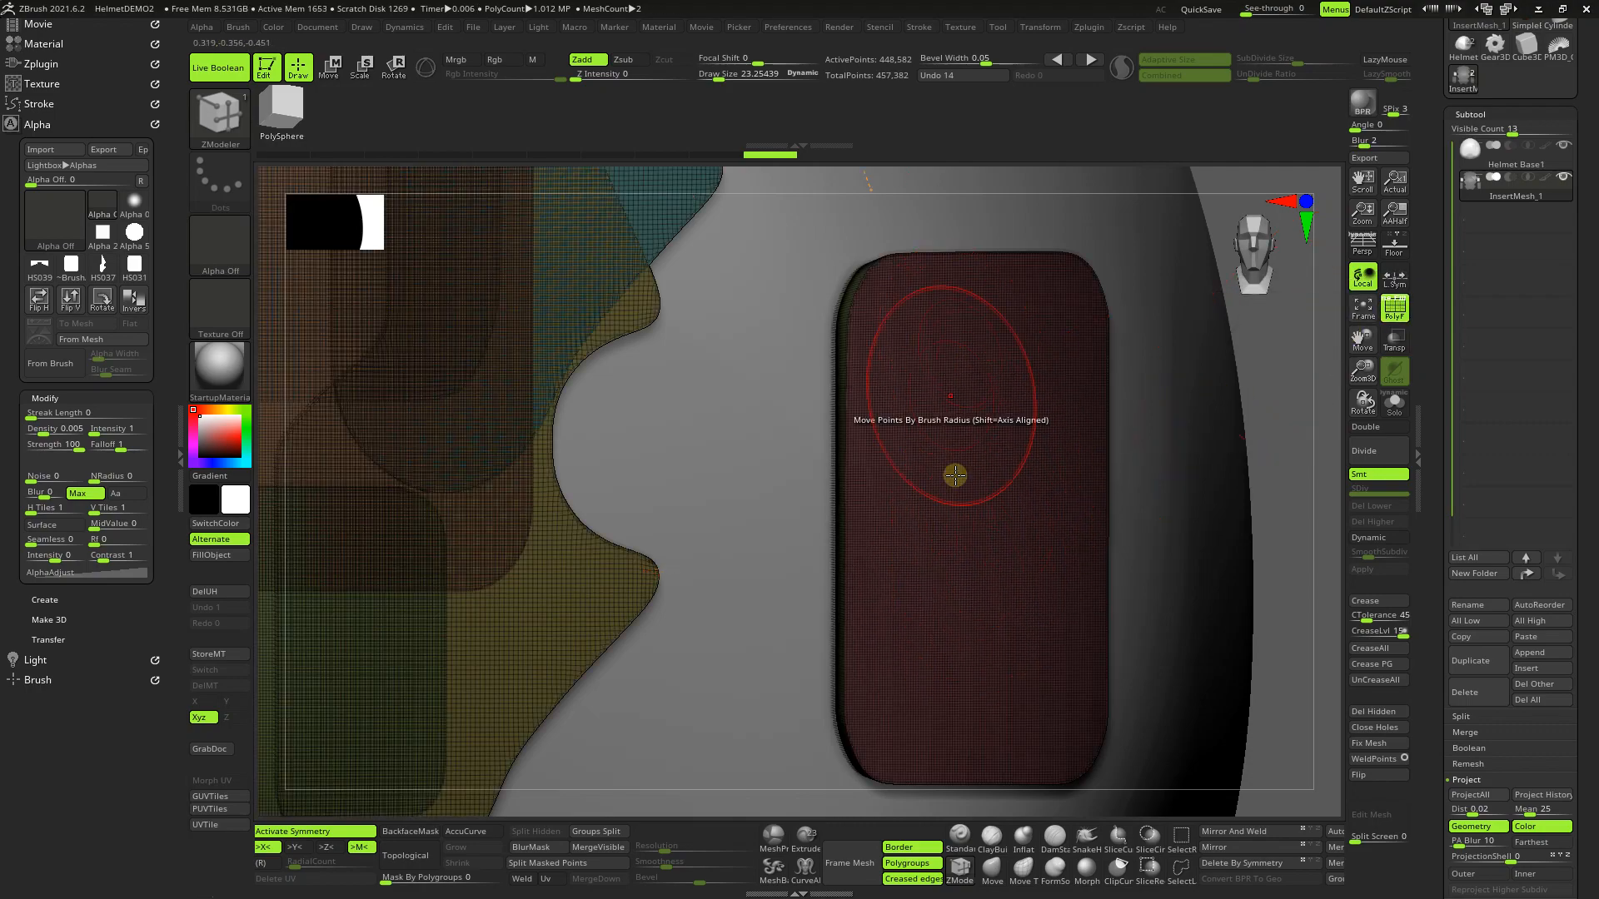
{"action": "mouse_move", "coordinate": [1364, 347]}
{"action": "left_mouse_down"}
{"action": "mouse_move", "coordinate": [1364, 298]}
{"action": "mouse_move", "coordinate": [1364, 318]}
{"action": "left_mouse_up"}
{"action": "left_click", "coordinate": [1365, 310]}
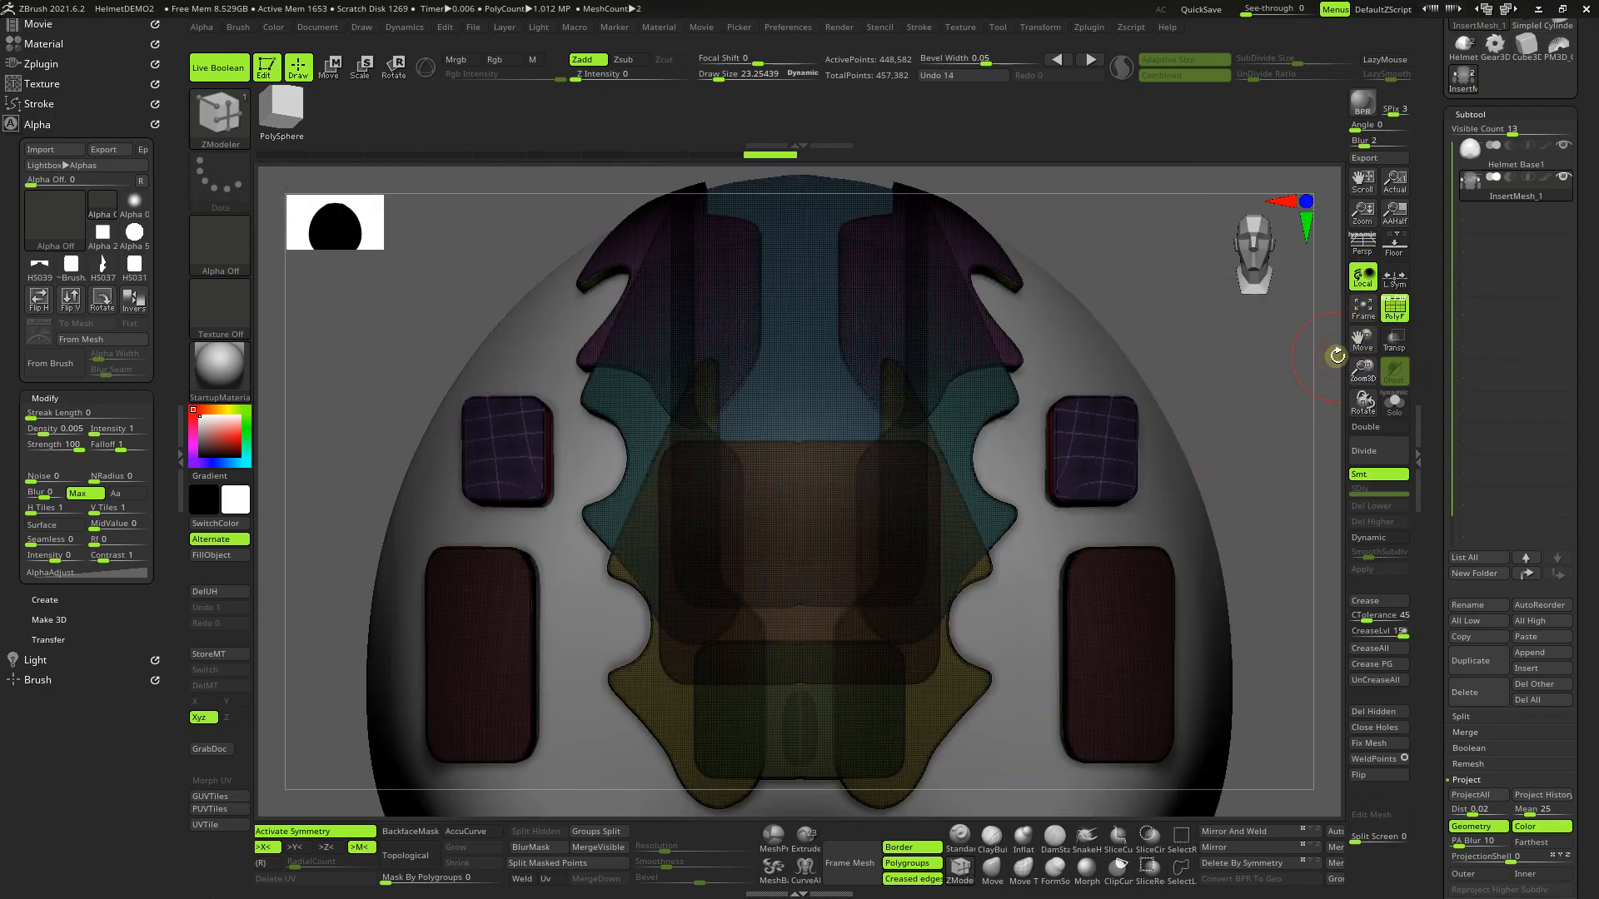
{"action": "left_click_drag", "start_coordinate": [1362, 373], "coordinate": [1444, 17]}
{"action": "right_click_drag", "start_coordinate": [880, 506], "coordinate": [899, 474]}
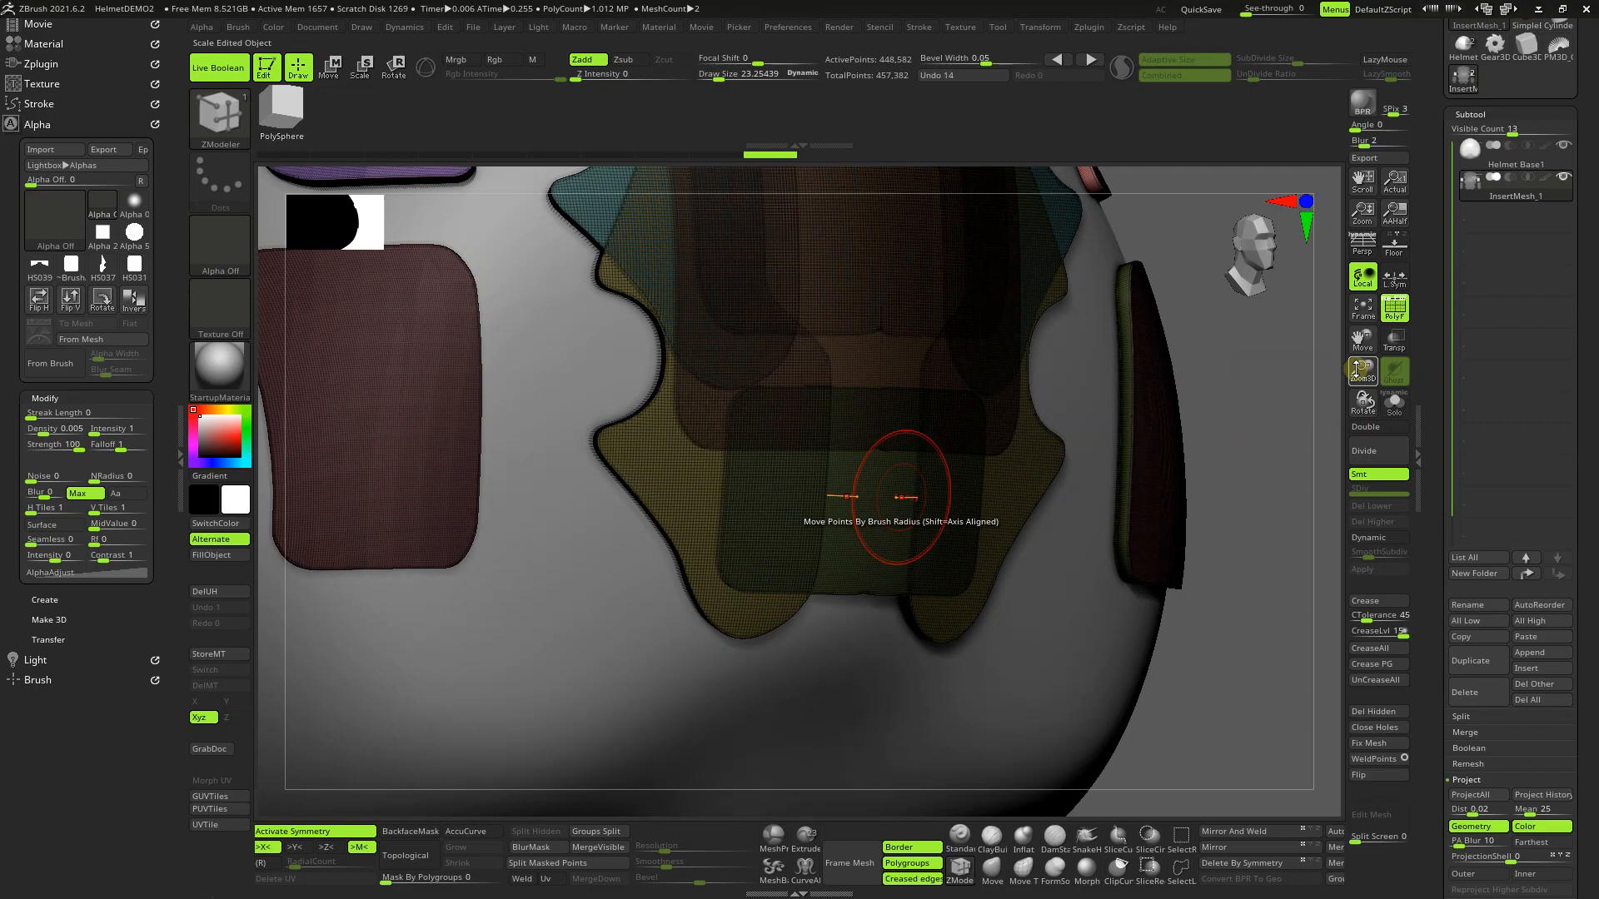
{"action": "left_click_drag", "start_coordinate": [1359, 398], "coordinate": [1342, 479]}
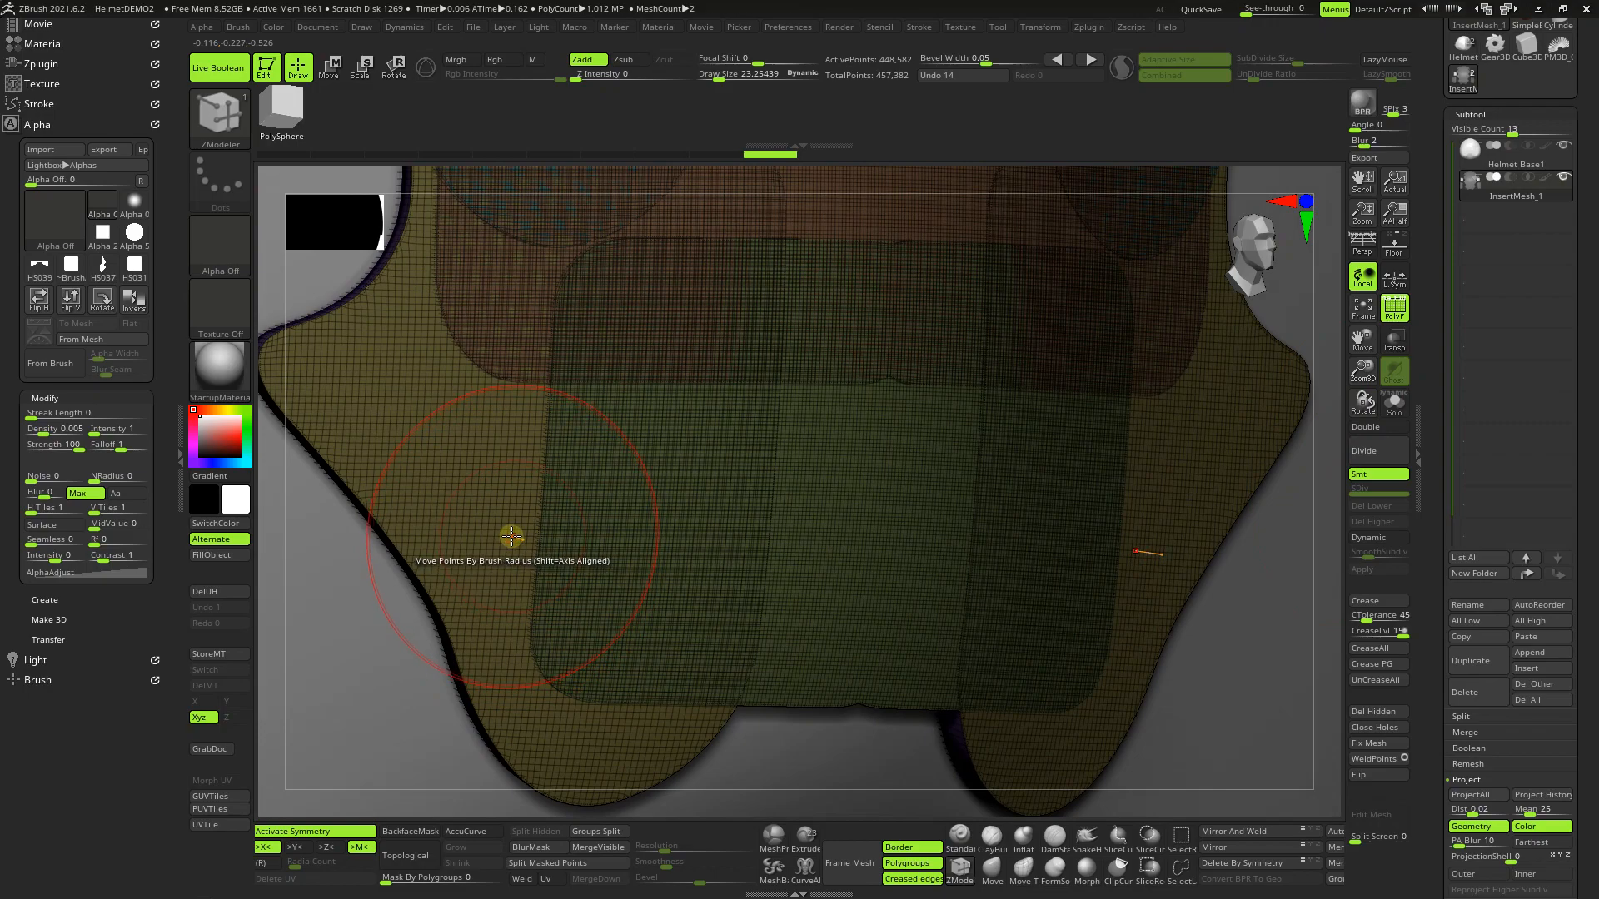
Step: Set the ZModeler point action and edge action to Do Nothing
{"action": "key", "text": "space"}
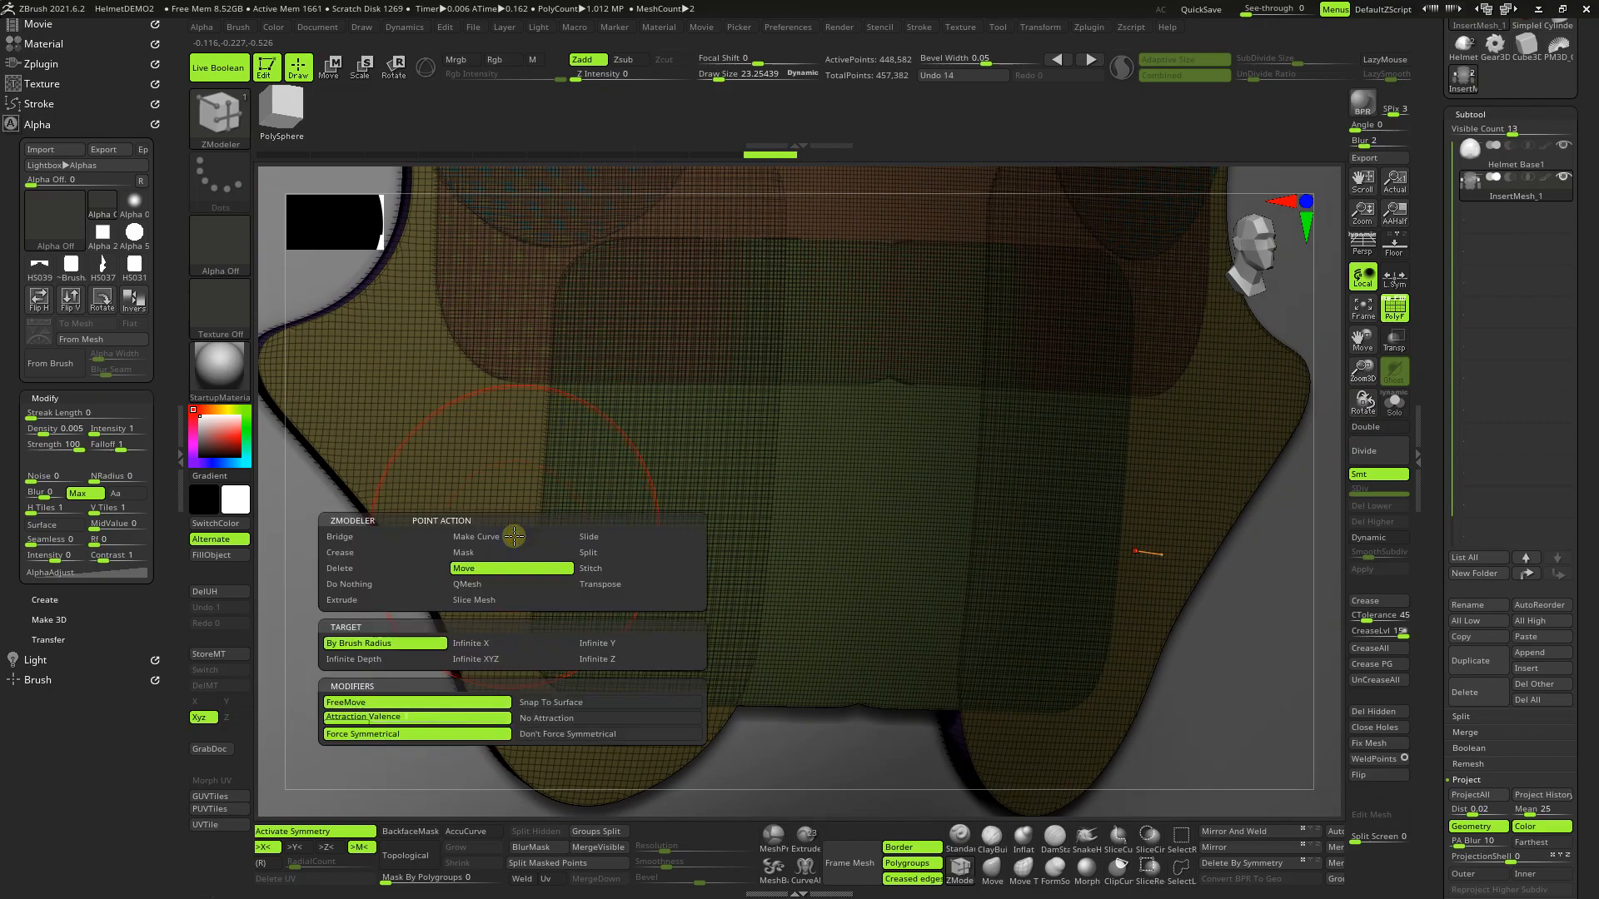
{"action": "left_click", "coordinate": [406, 582]}
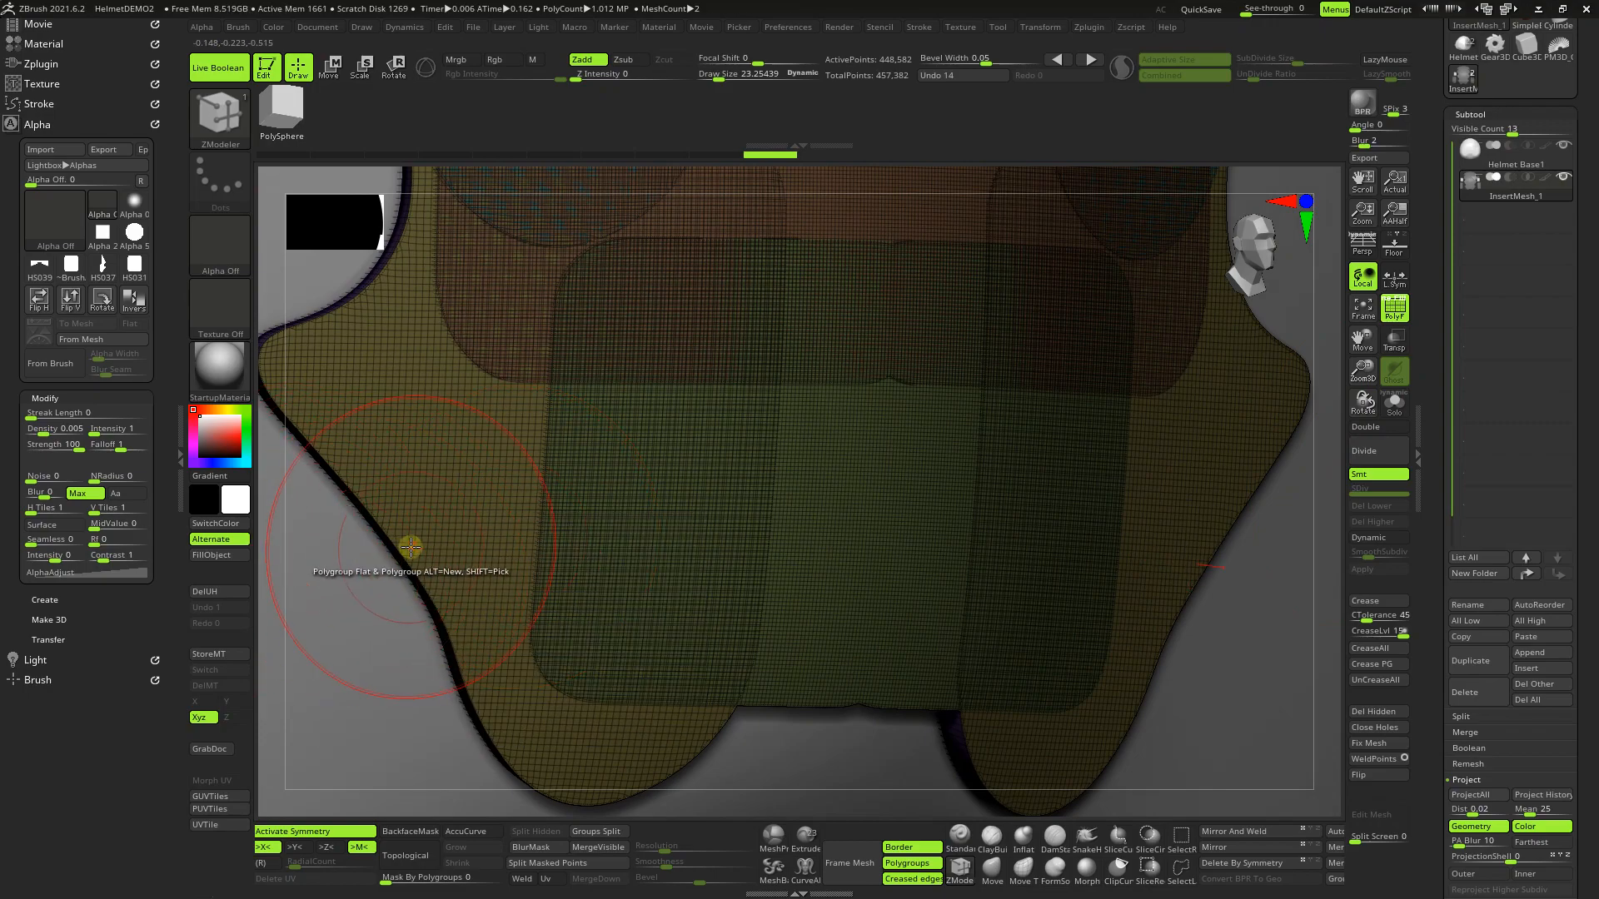
{"action": "key", "text": "space"}
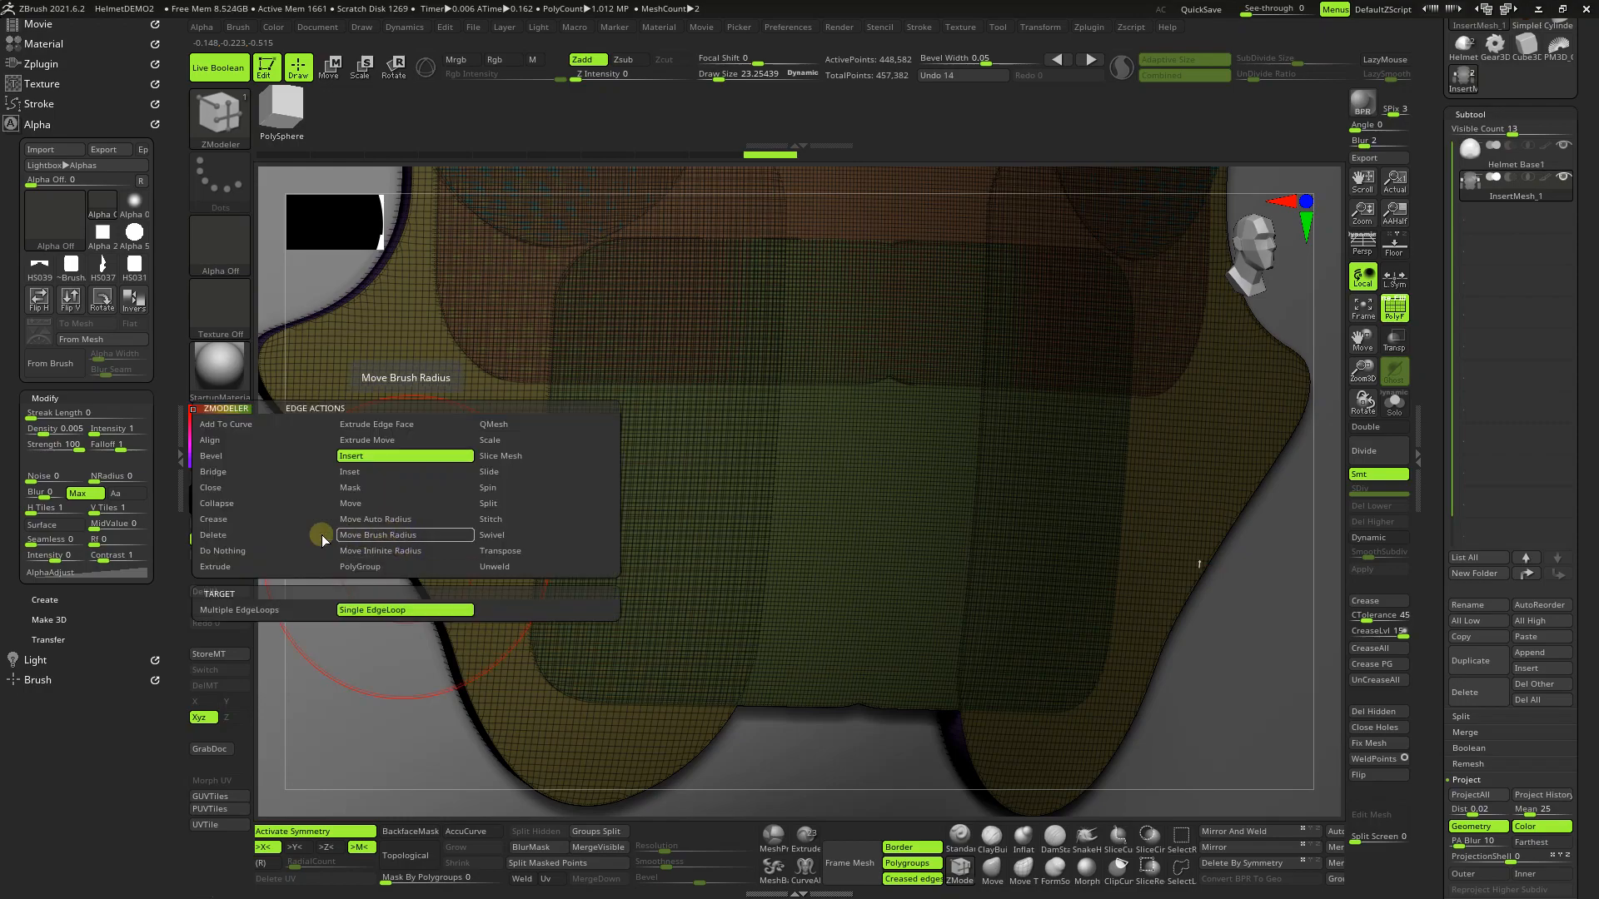
{"action": "left_click", "coordinate": [283, 566]}
{"action": "left_click", "coordinate": [275, 551]}
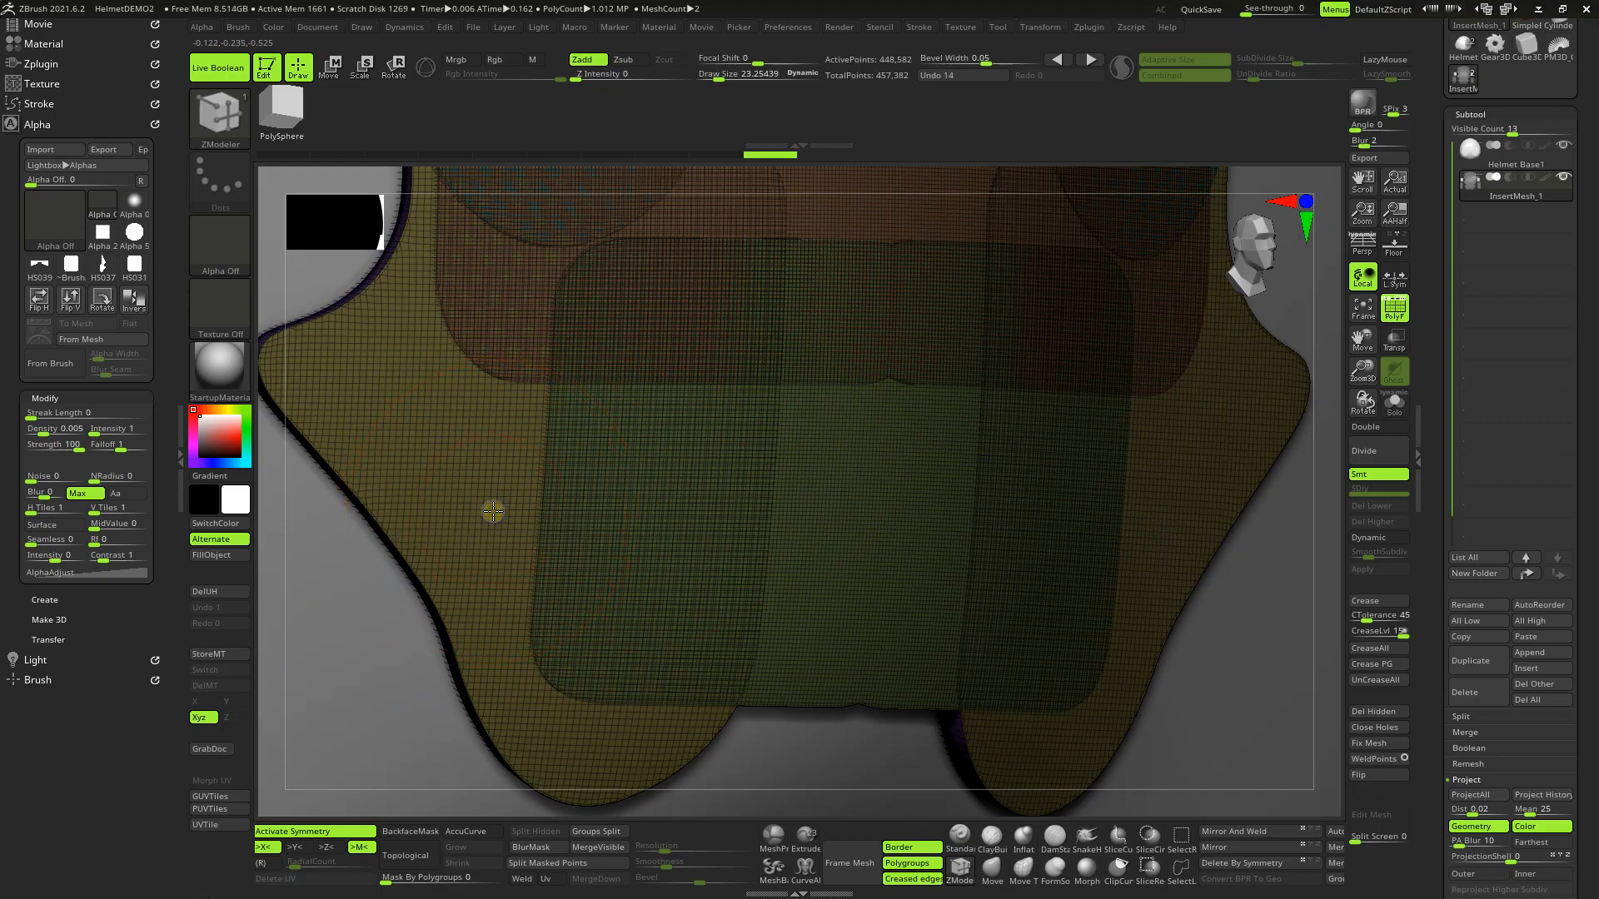
Step: Set the ZModeler polygon action to Move with the Polygroup Island target and clear the mask from the panel mesh
{"action": "key", "text": "space"}
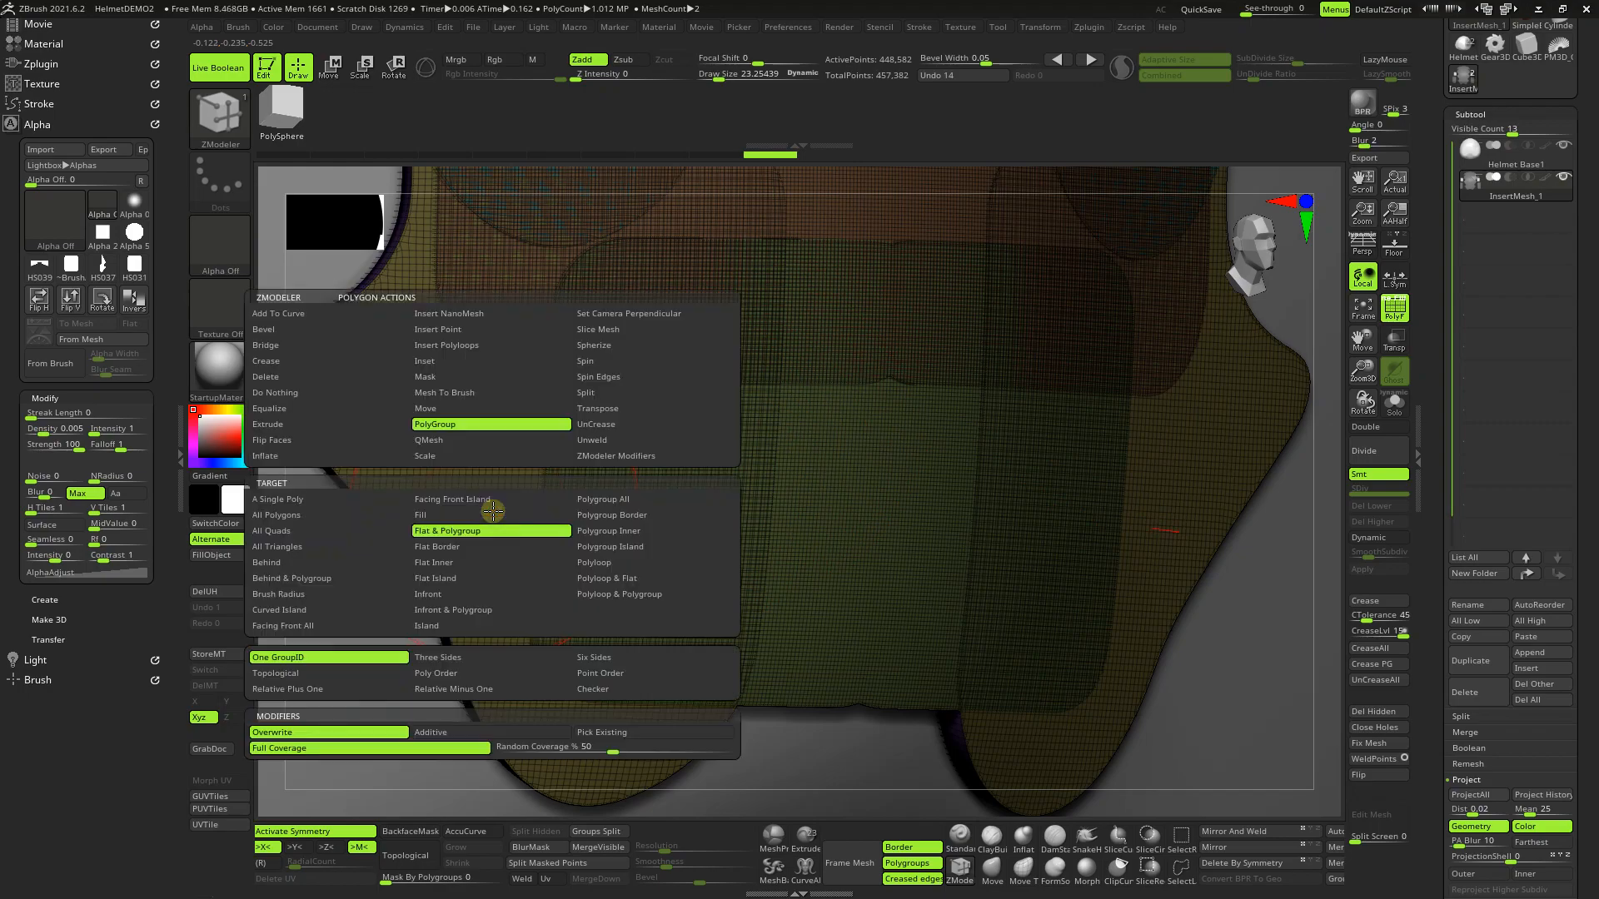
{"action": "left_click", "coordinate": [427, 409]}
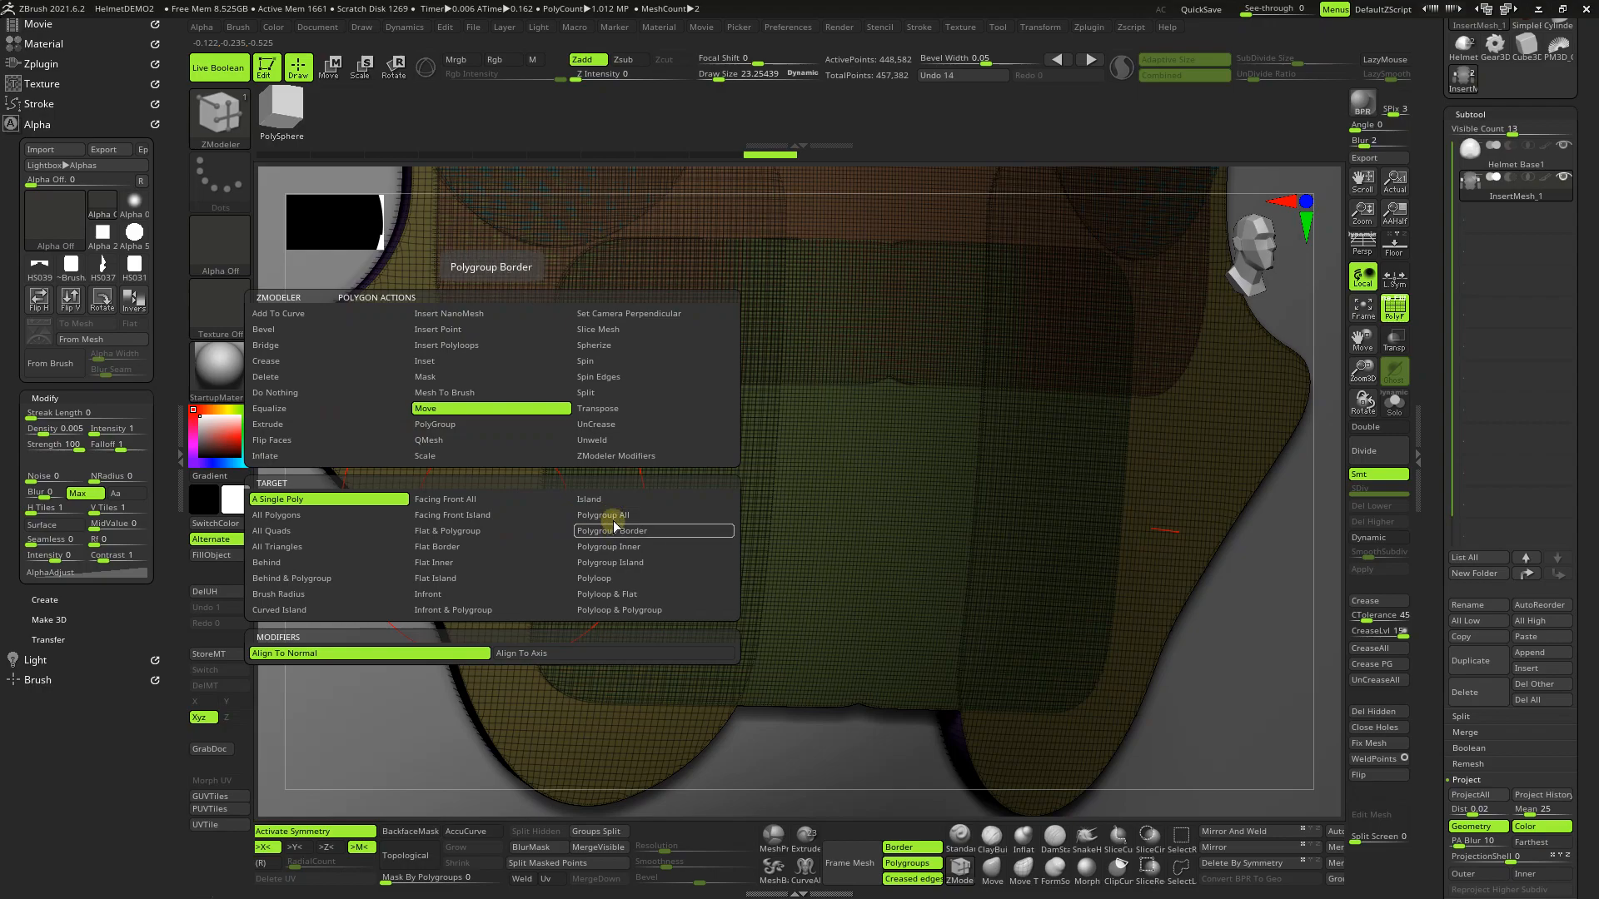
{"action": "left_click", "coordinate": [612, 564]}
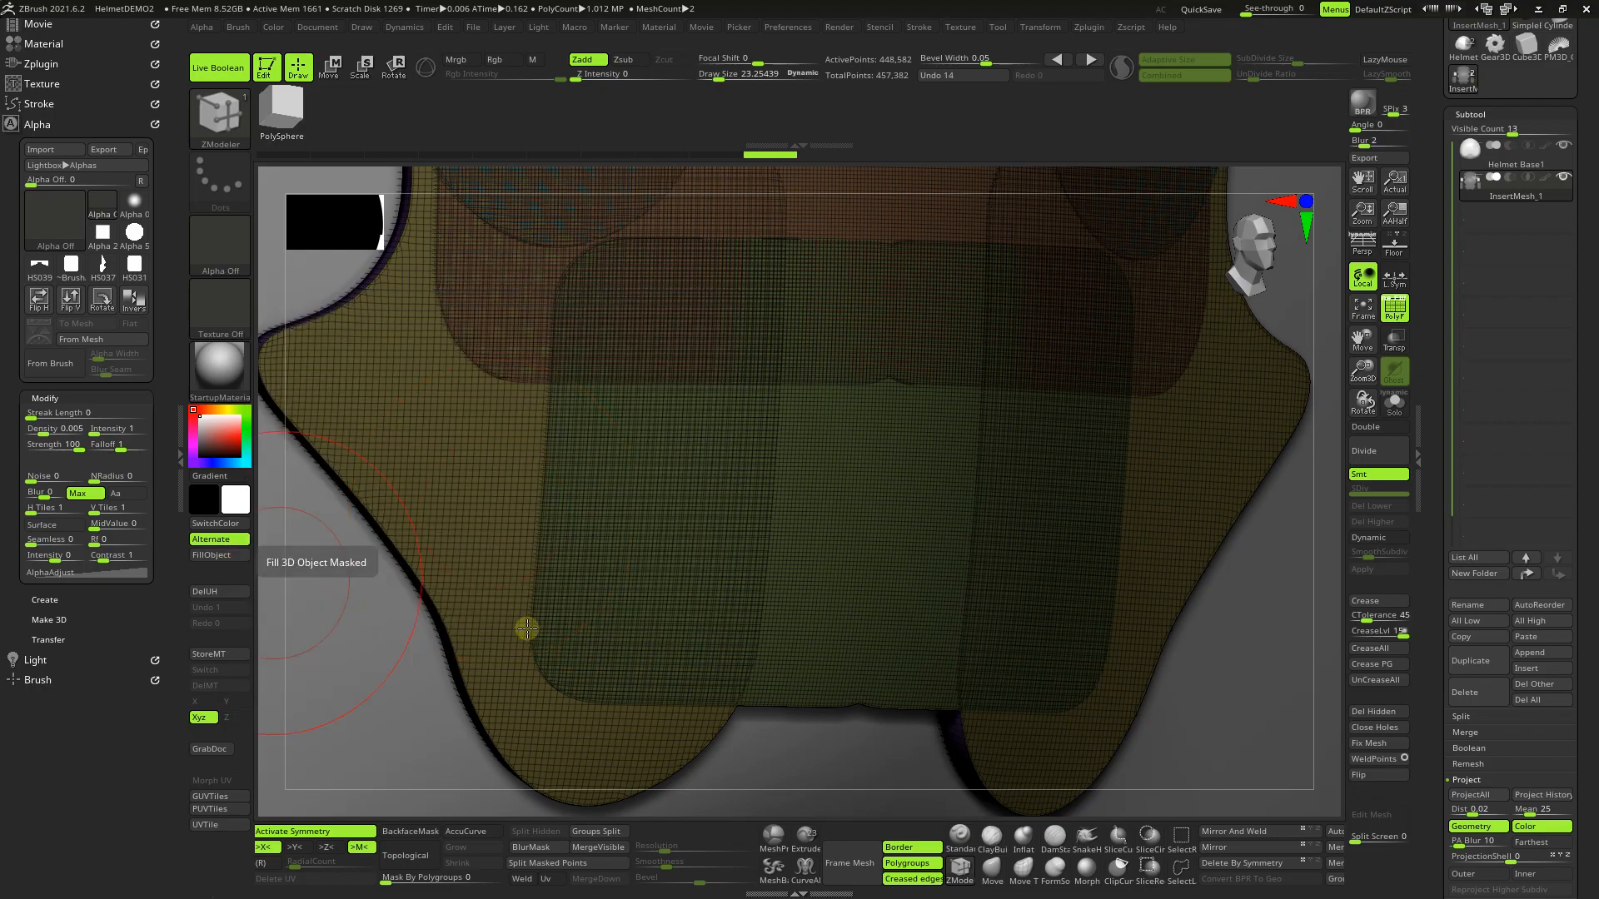
{"action": "mouse_move", "coordinate": [725, 610]}
{"action": "right_mouse_down"}
{"action": "mouse_move", "coordinate": [742, 607]}
{"action": "mouse_move", "coordinate": [717, 601]}
{"action": "right_mouse_up"}
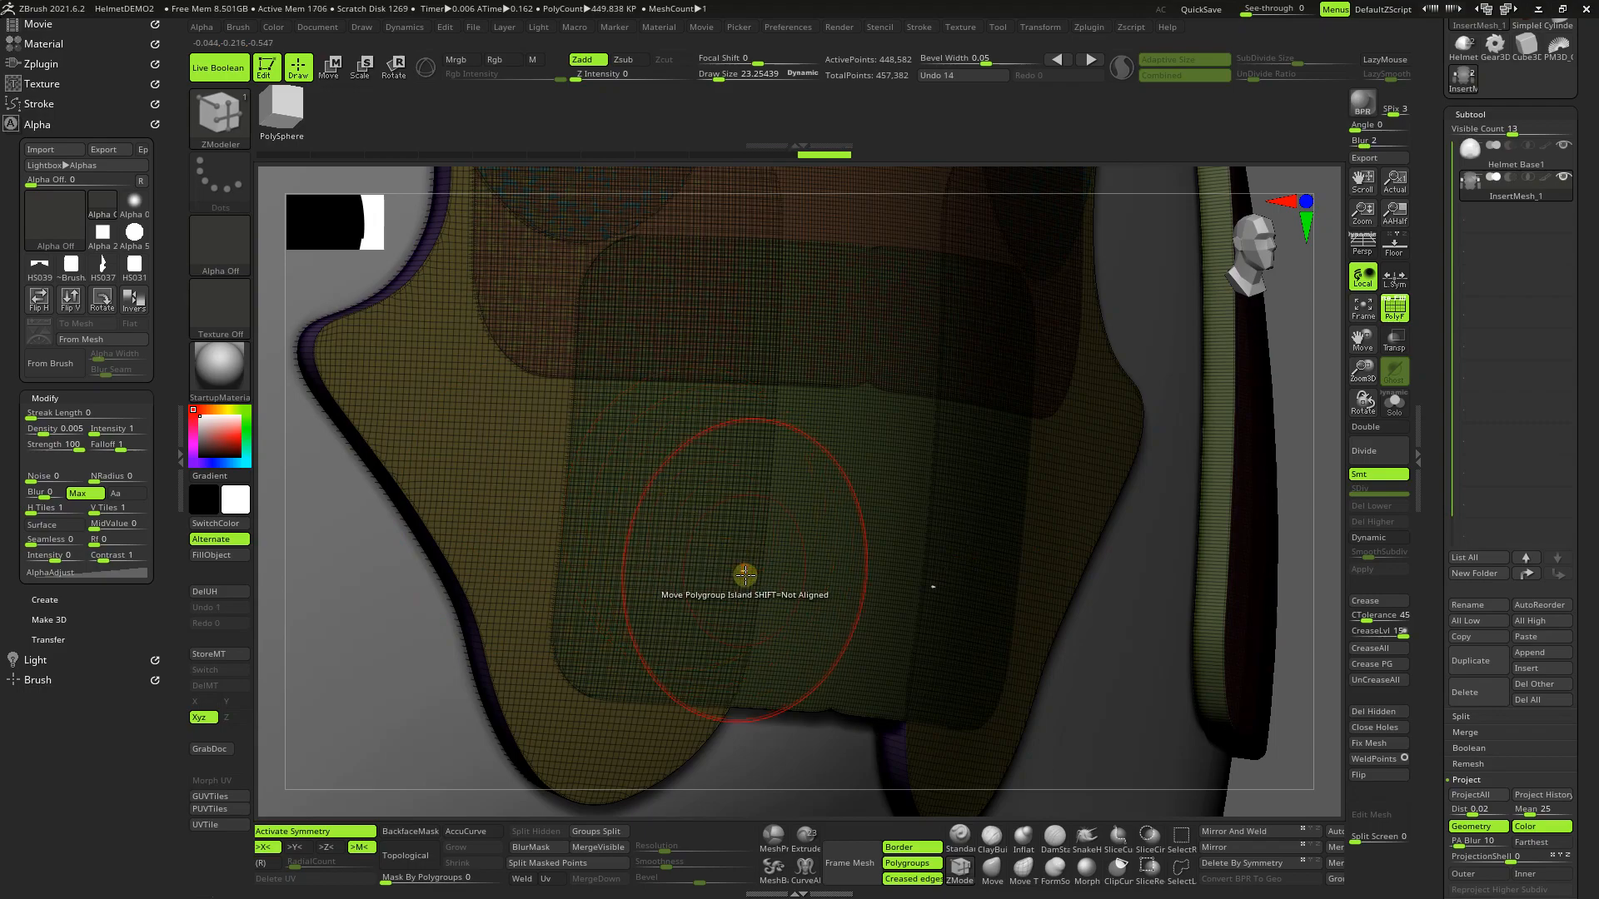
{"action": "key", "text": "ctrl"}
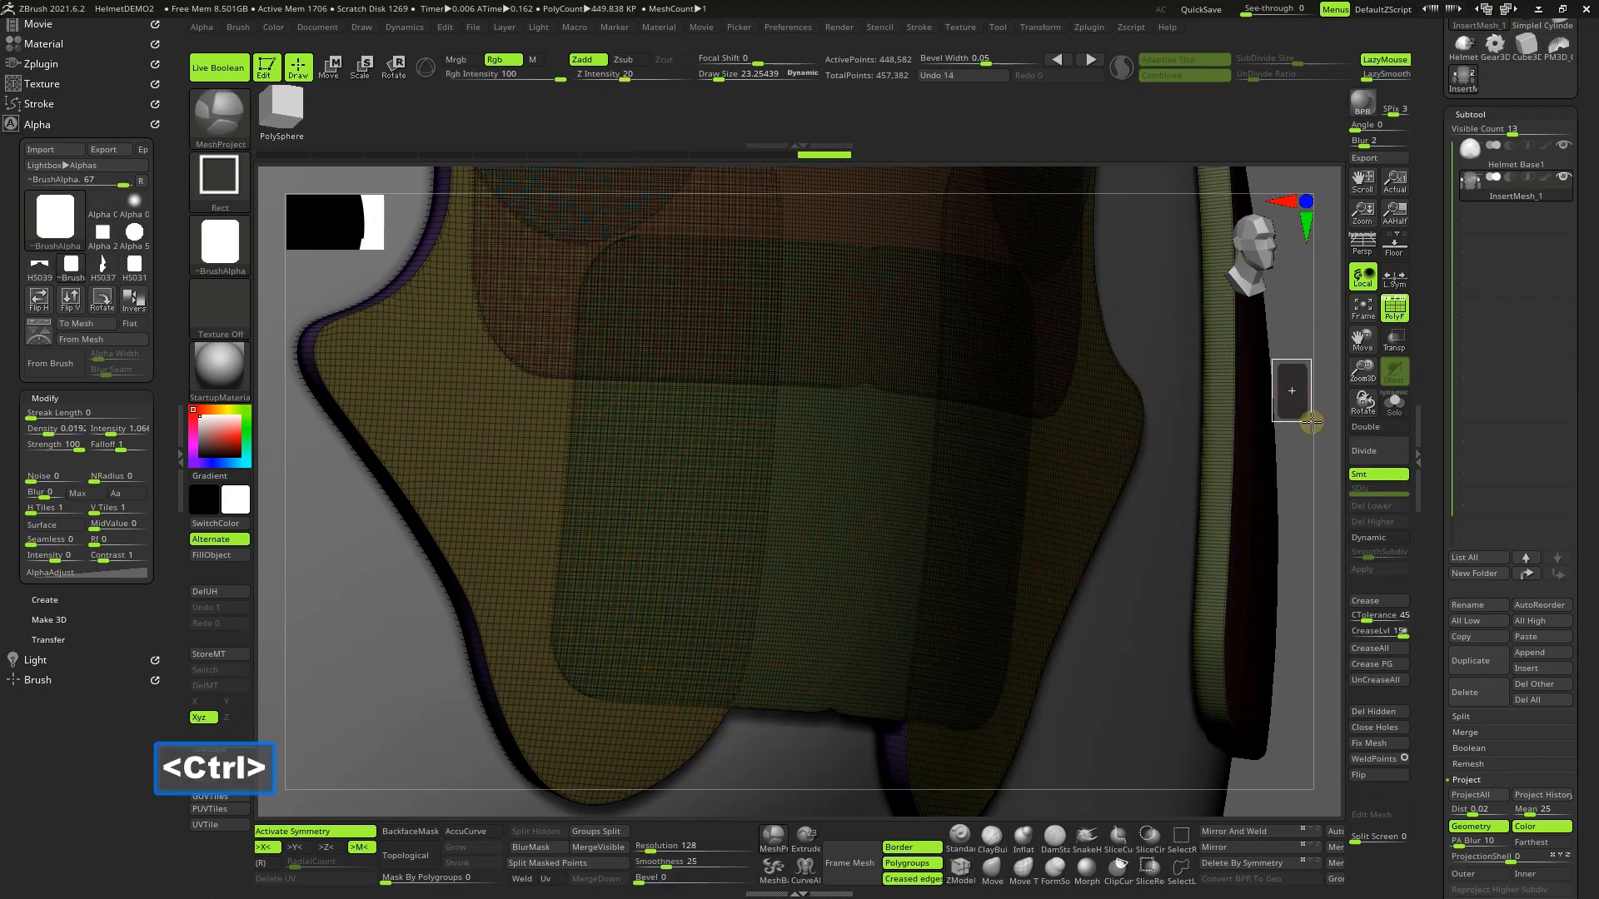
{"action": "left_click", "coordinate": [1292, 390], "text": "ctrl"}
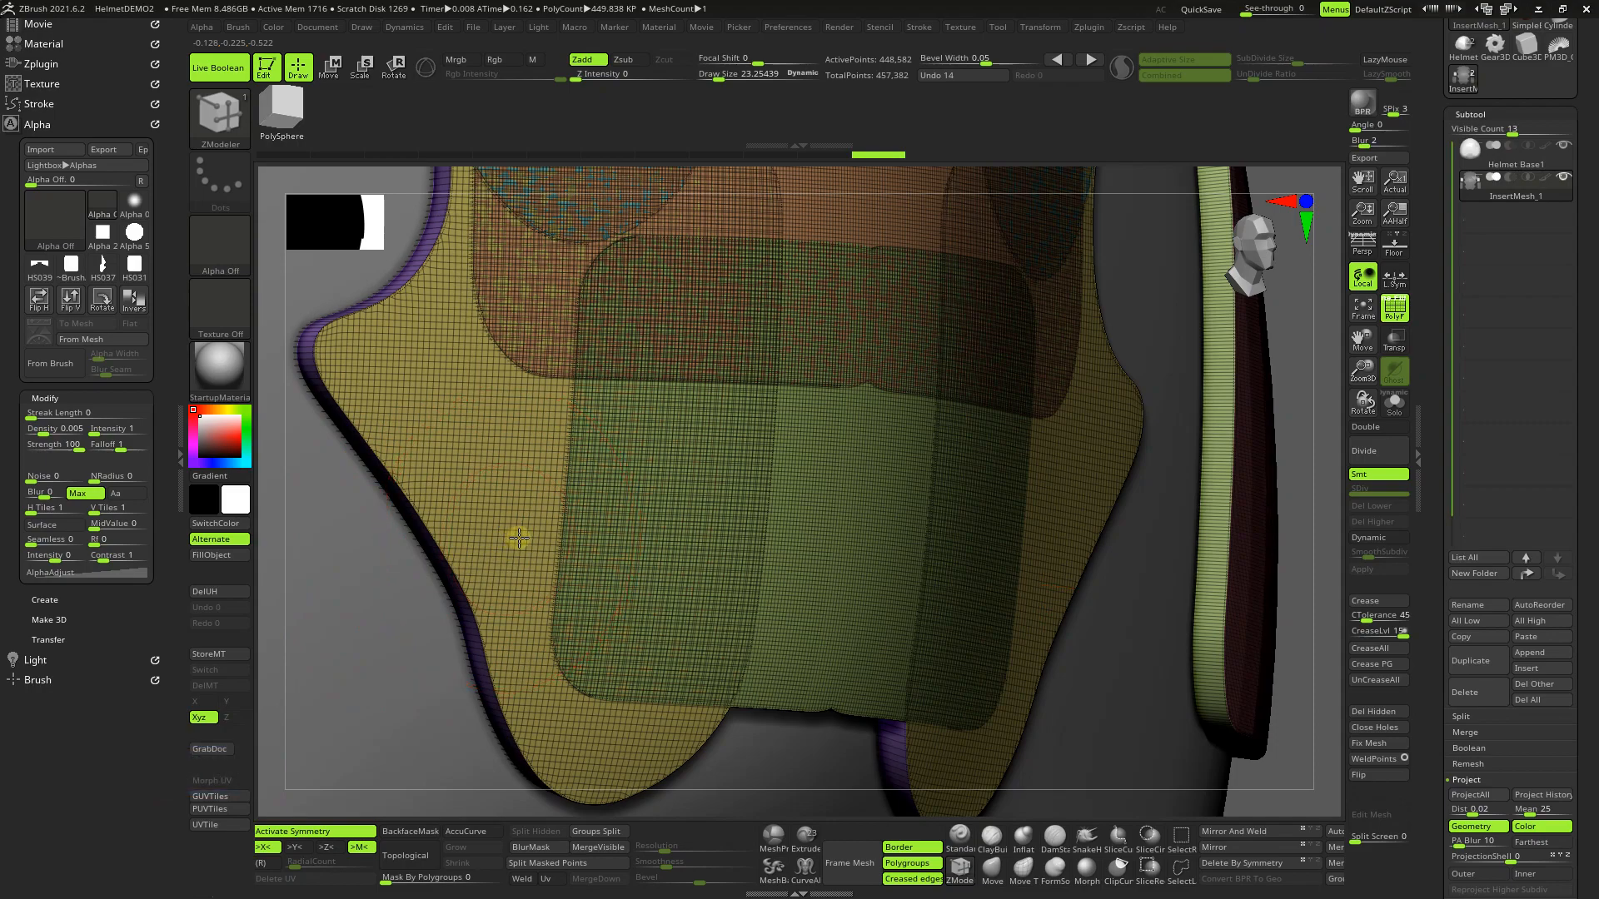
{"action": "mouse_move", "coordinate": [518, 524]}
{"action": "right_mouse_down"}
{"action": "mouse_move", "coordinate": [472, 428]}
{"action": "mouse_move", "coordinate": [485, 426]}
{"action": "right_mouse_up"}
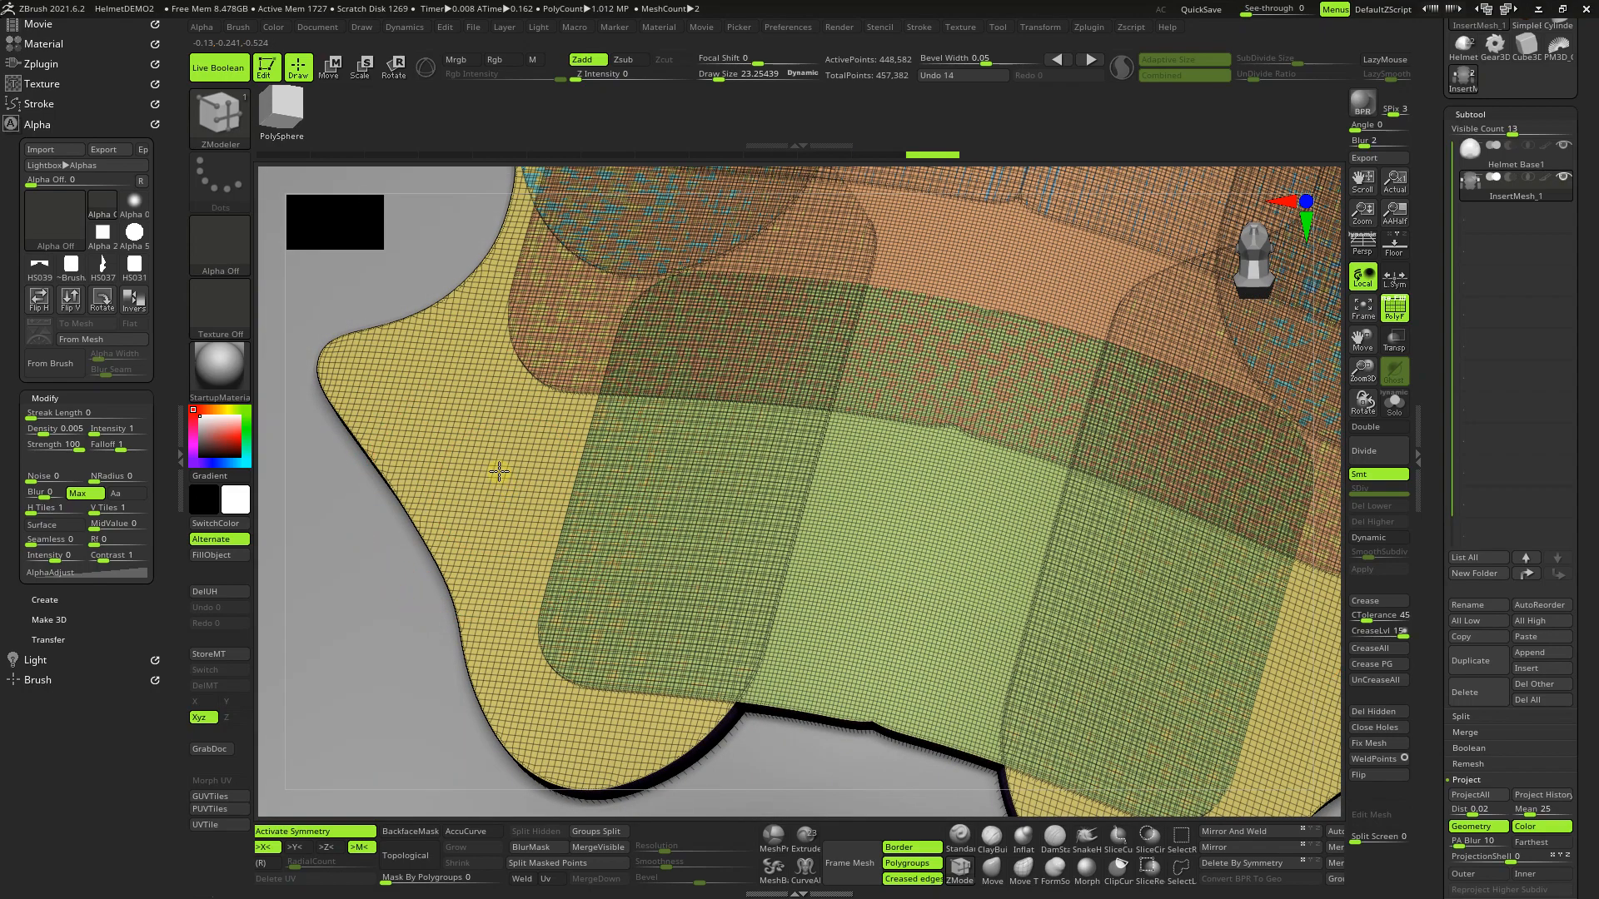
{"action": "right_click_drag", "start_coordinate": [556, 597], "coordinate": [517, 578]}
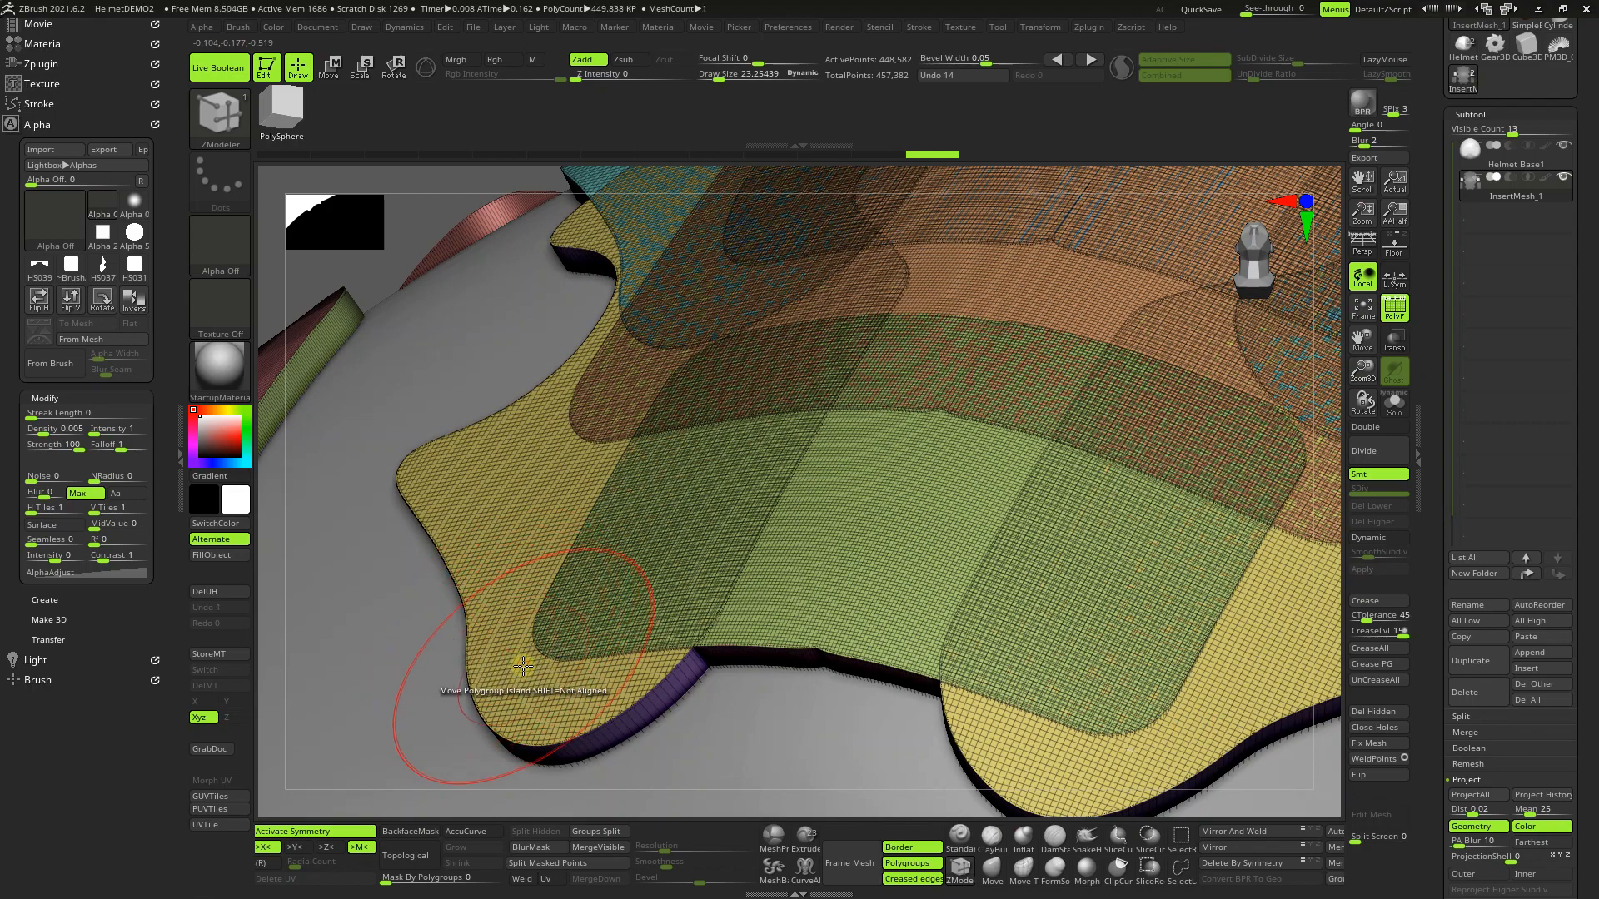
Step: Switch the ZModeler polygon action to Extrude with the Polygroup Island target and set the draw size to 1
{"action": "key", "text": "space"}
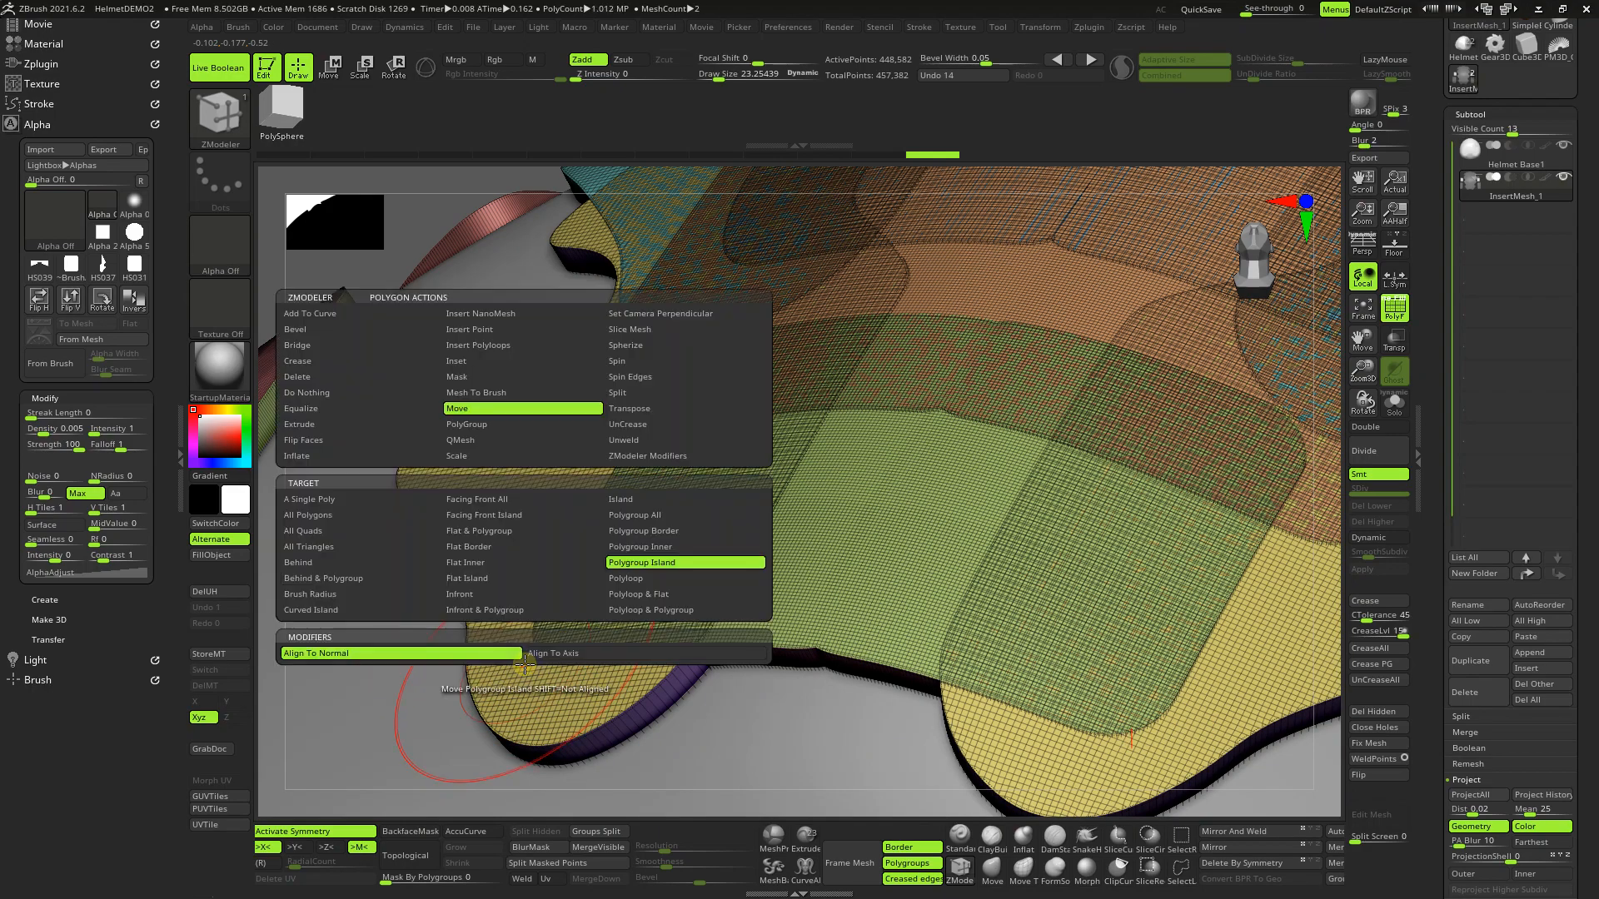
{"action": "left_click", "coordinate": [334, 424]}
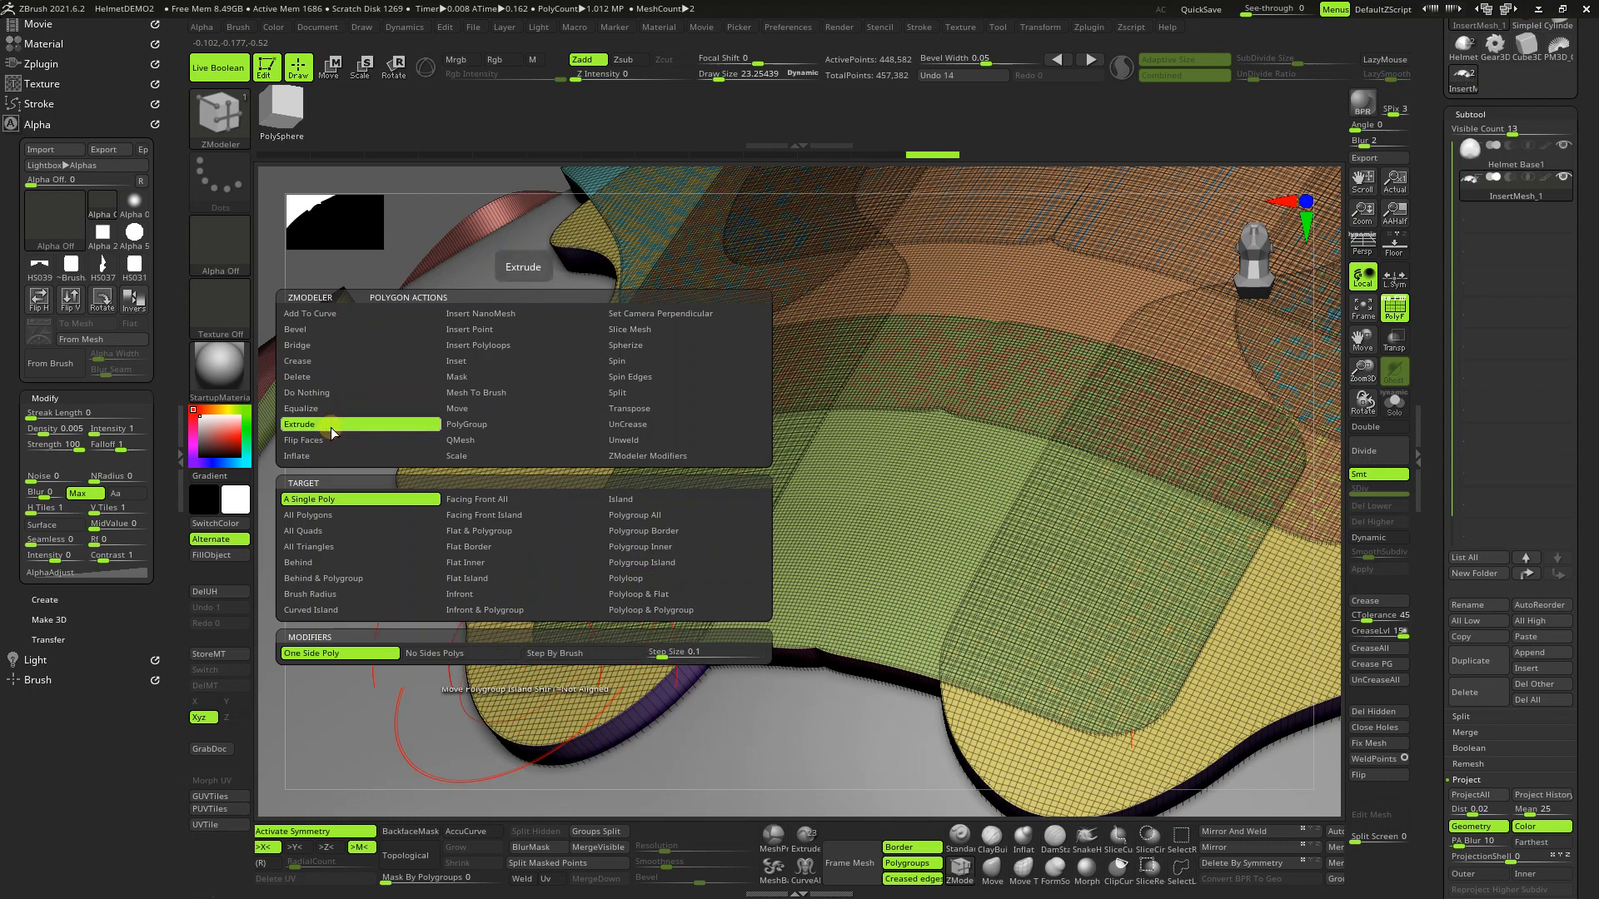
{"action": "left_click", "coordinate": [650, 563]}
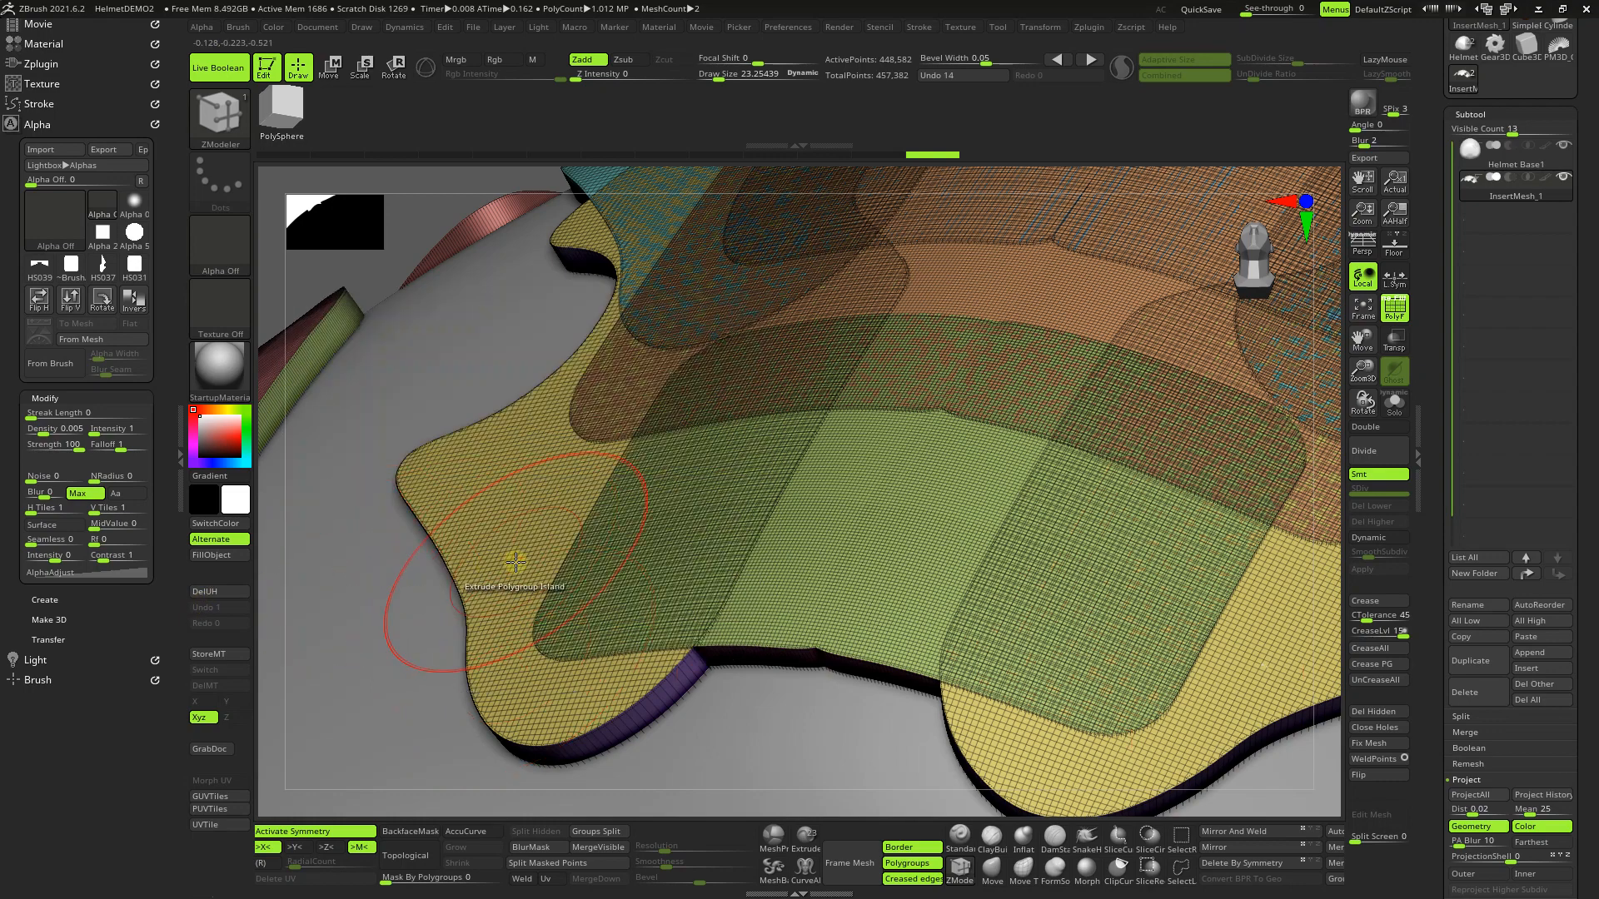
{"action": "left_click", "coordinate": [521, 613]}
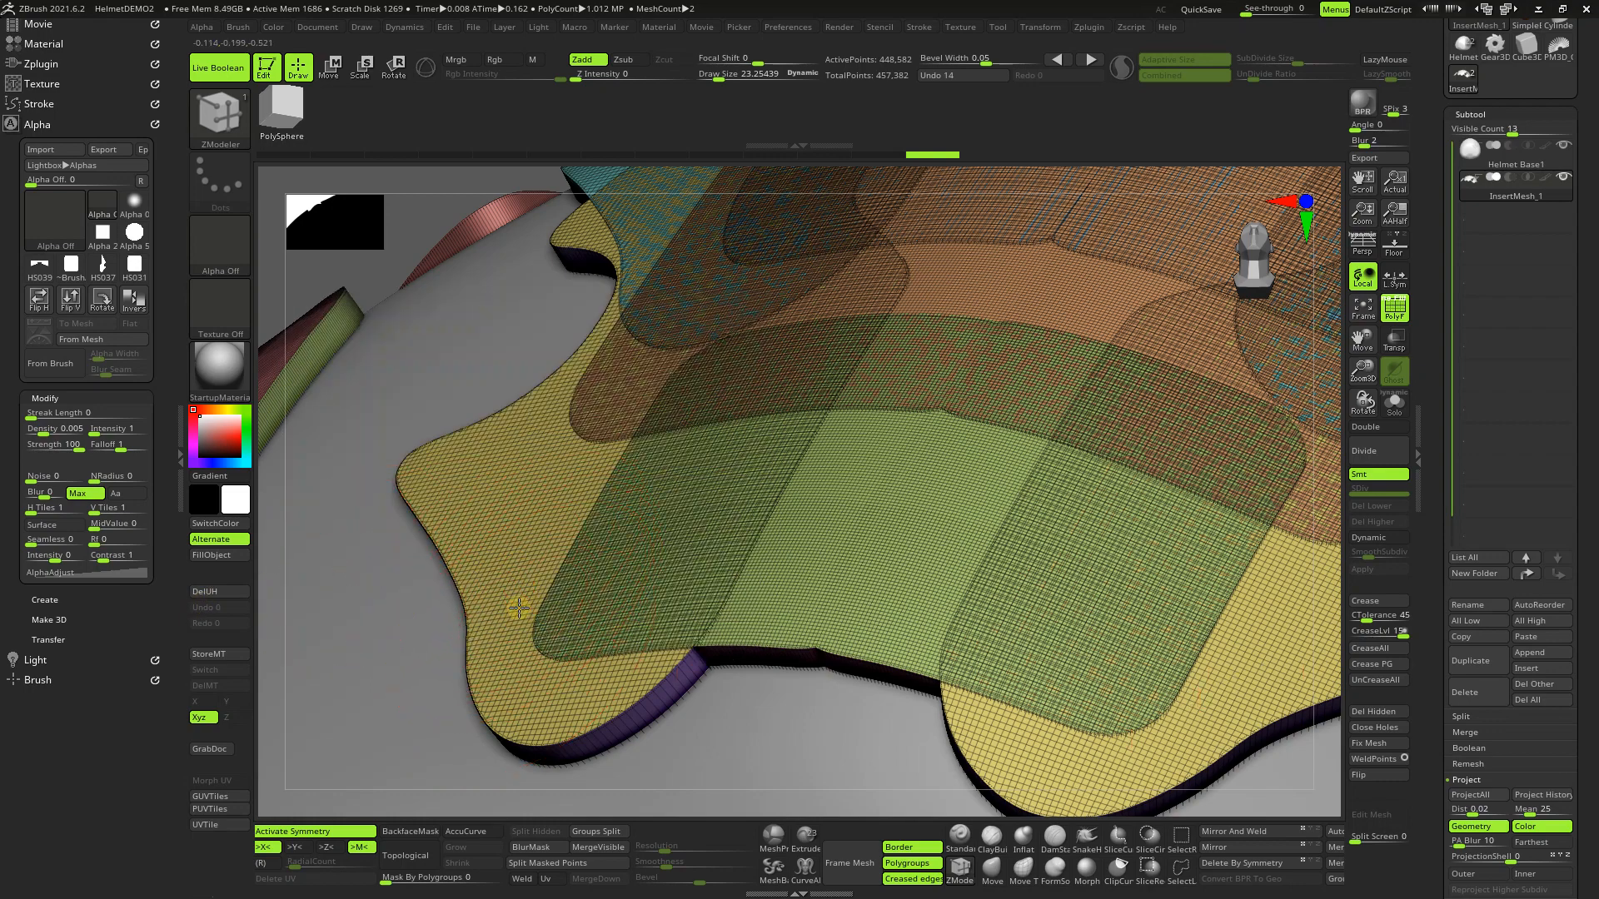
{"action": "right_click_drag", "start_coordinate": [488, 571], "coordinate": [492, 530]}
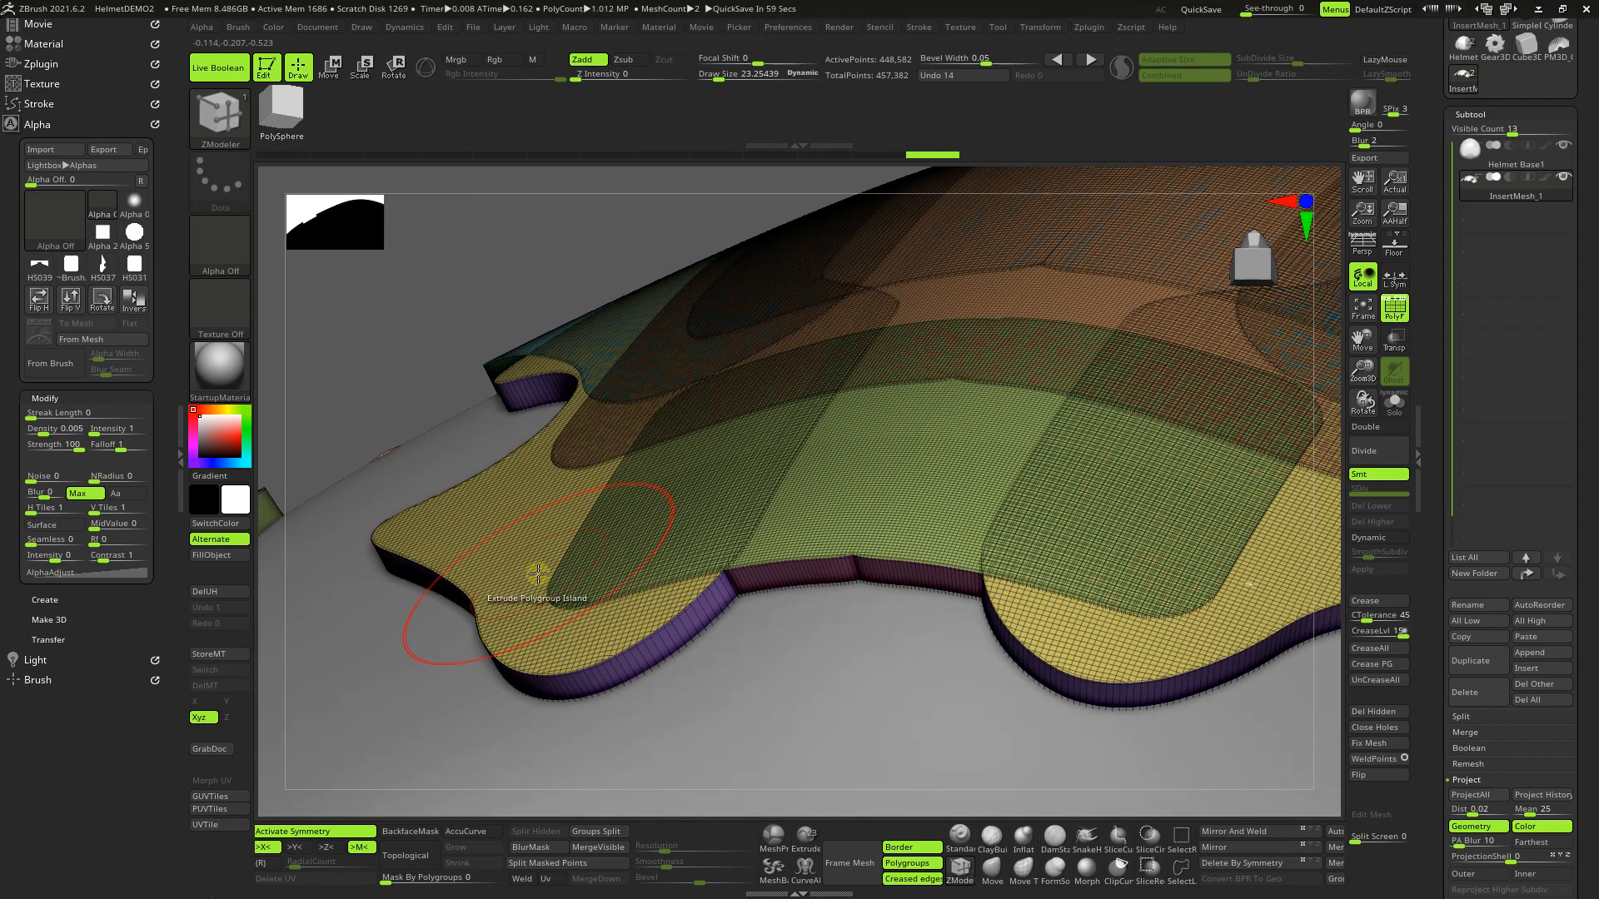
{"action": "key", "text": "space"}
{"action": "left_click_drag", "start_coordinate": [480, 255], "coordinate": [459, 254]}
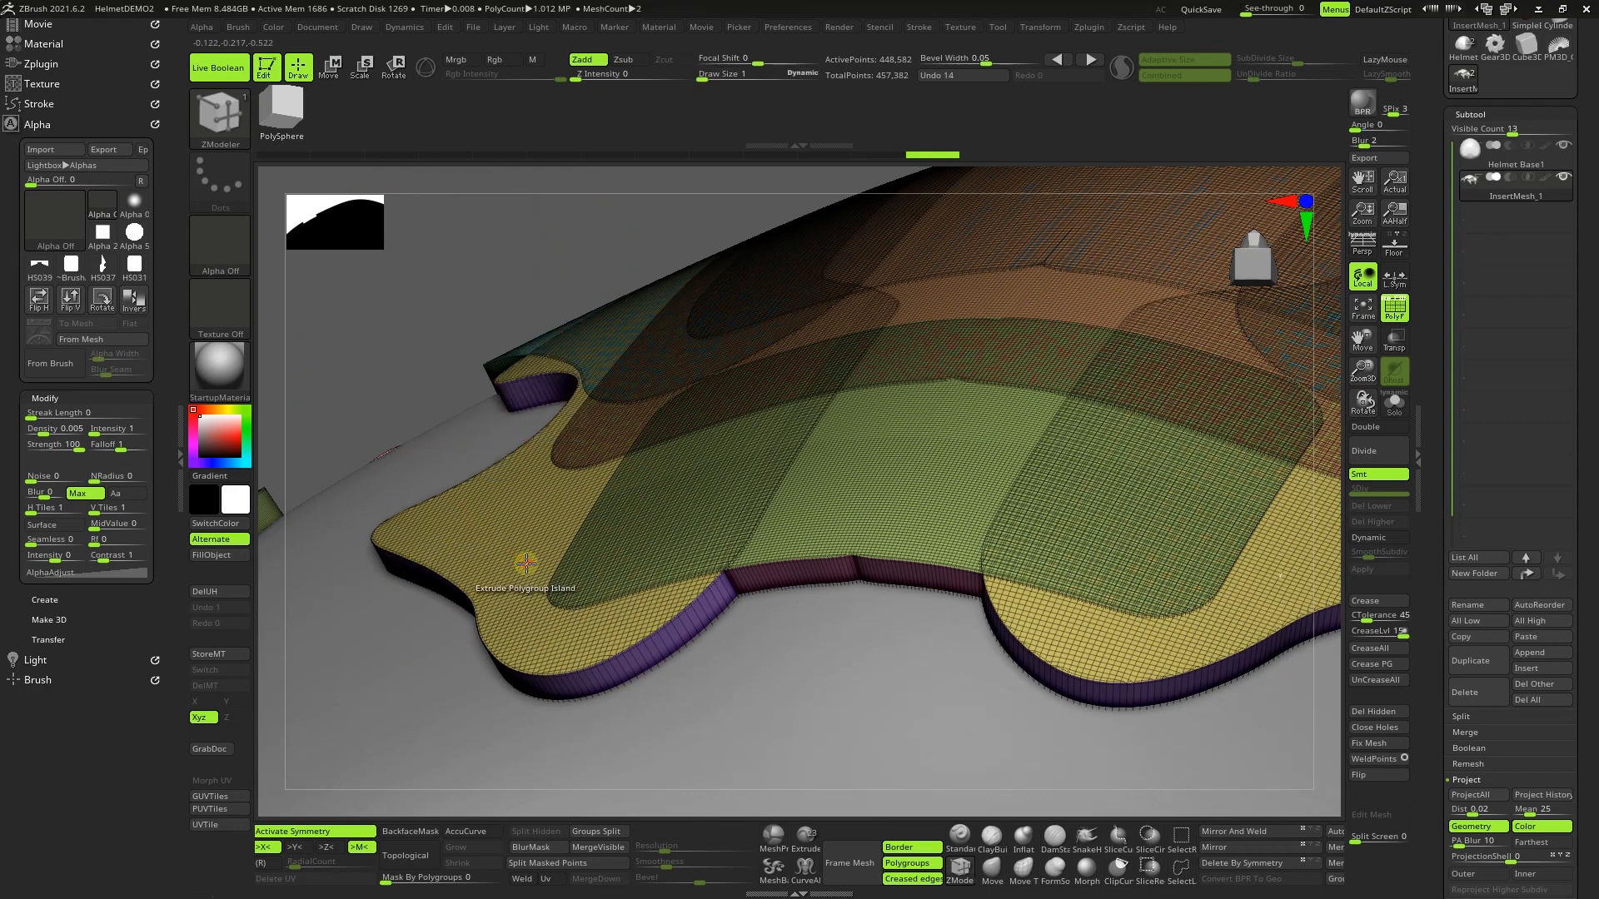
Step: Try extruding the yellow side panel, undo the extrusion, and return the polygon action to Move
{"action": "left_click_drag", "start_coordinate": [521, 557], "coordinate": [510, 545]}
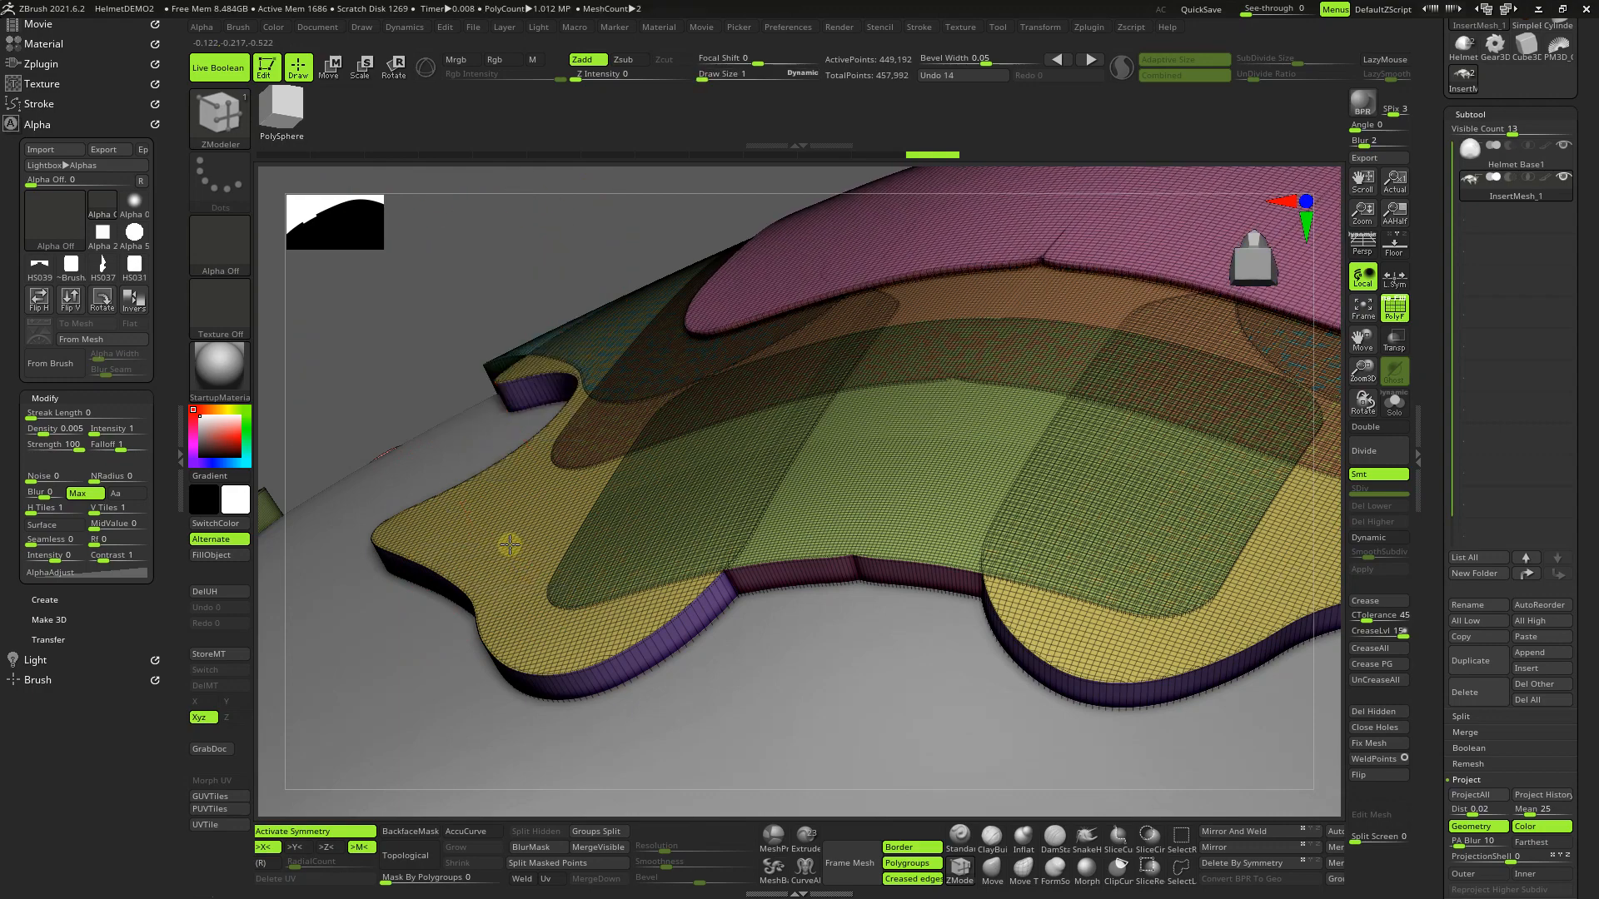
{"action": "key", "text": "ctrl+z"}
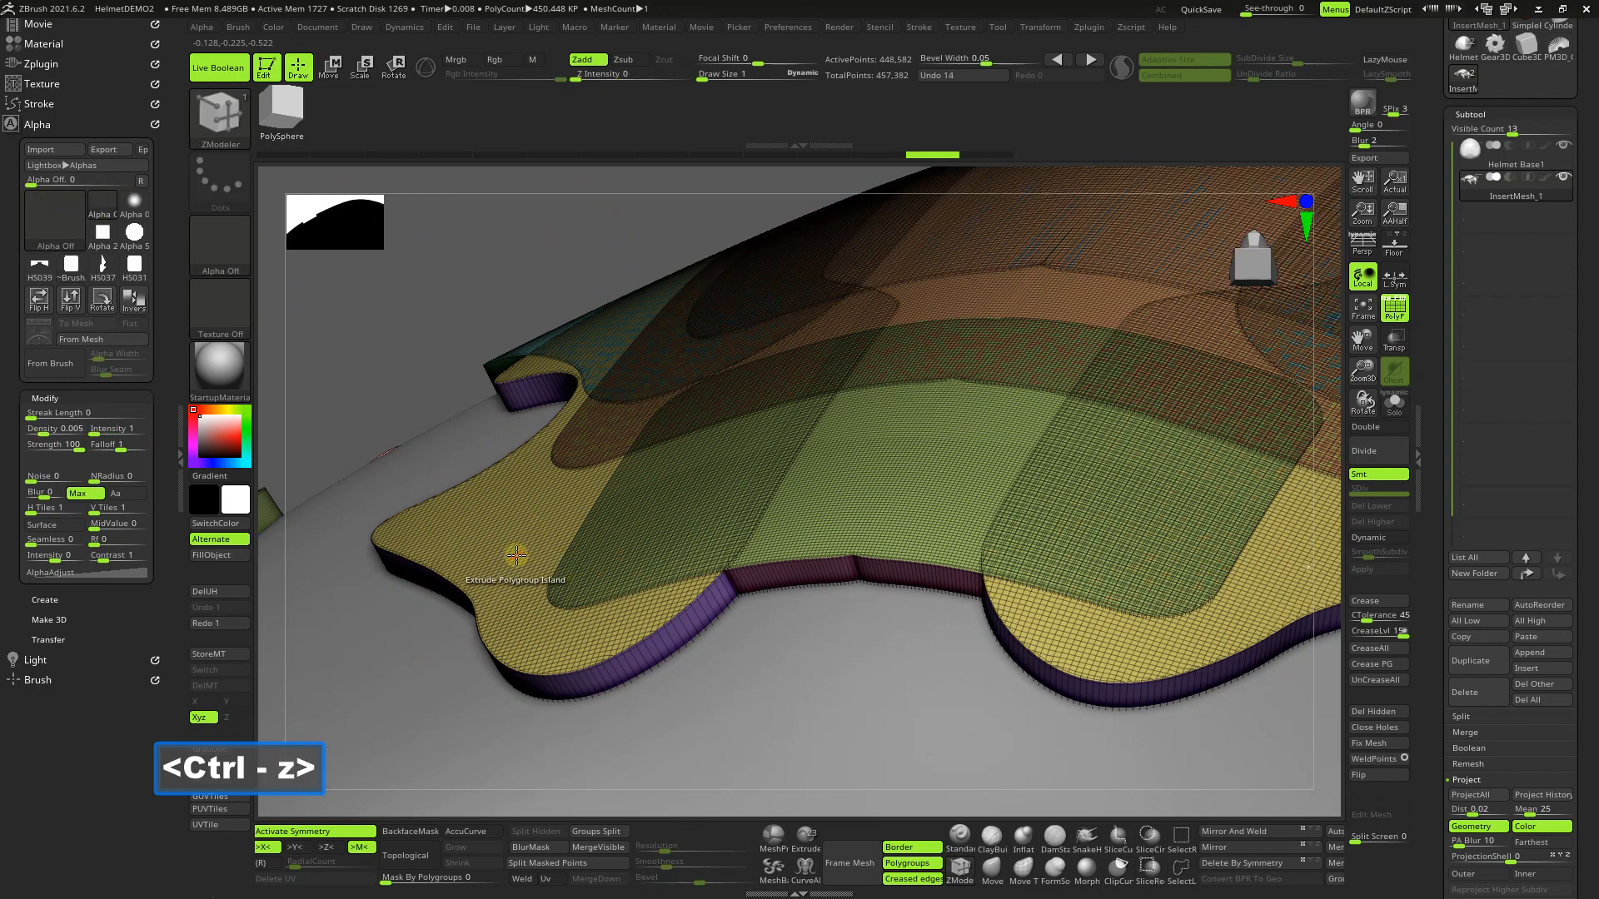
{"action": "right_click", "coordinate": [518, 555]}
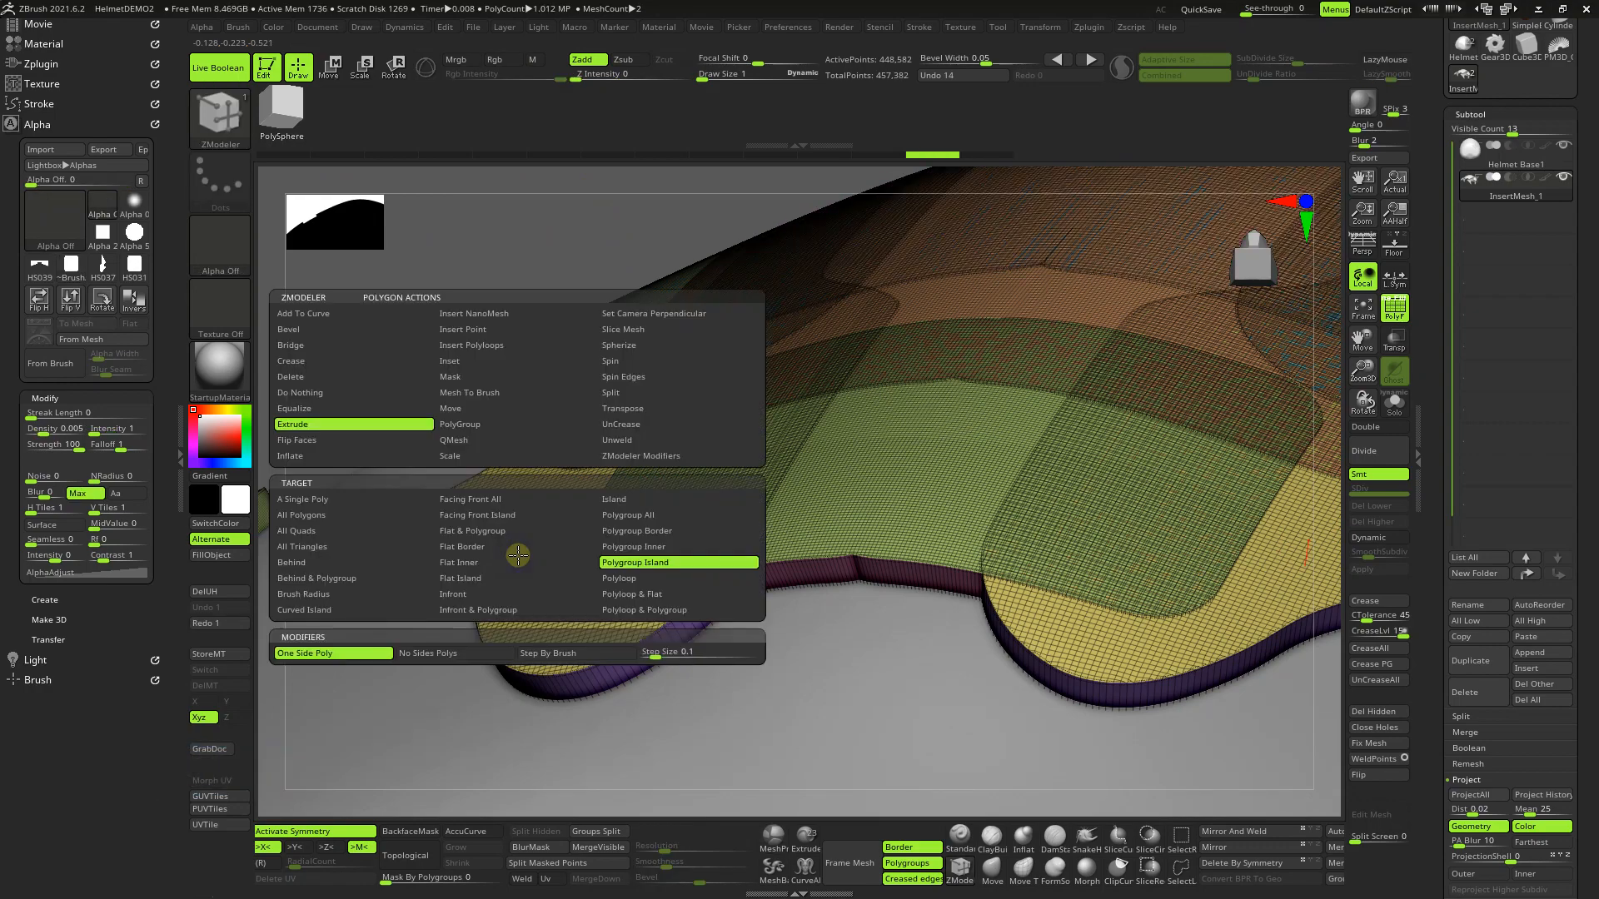
{"action": "left_click", "coordinate": [477, 405]}
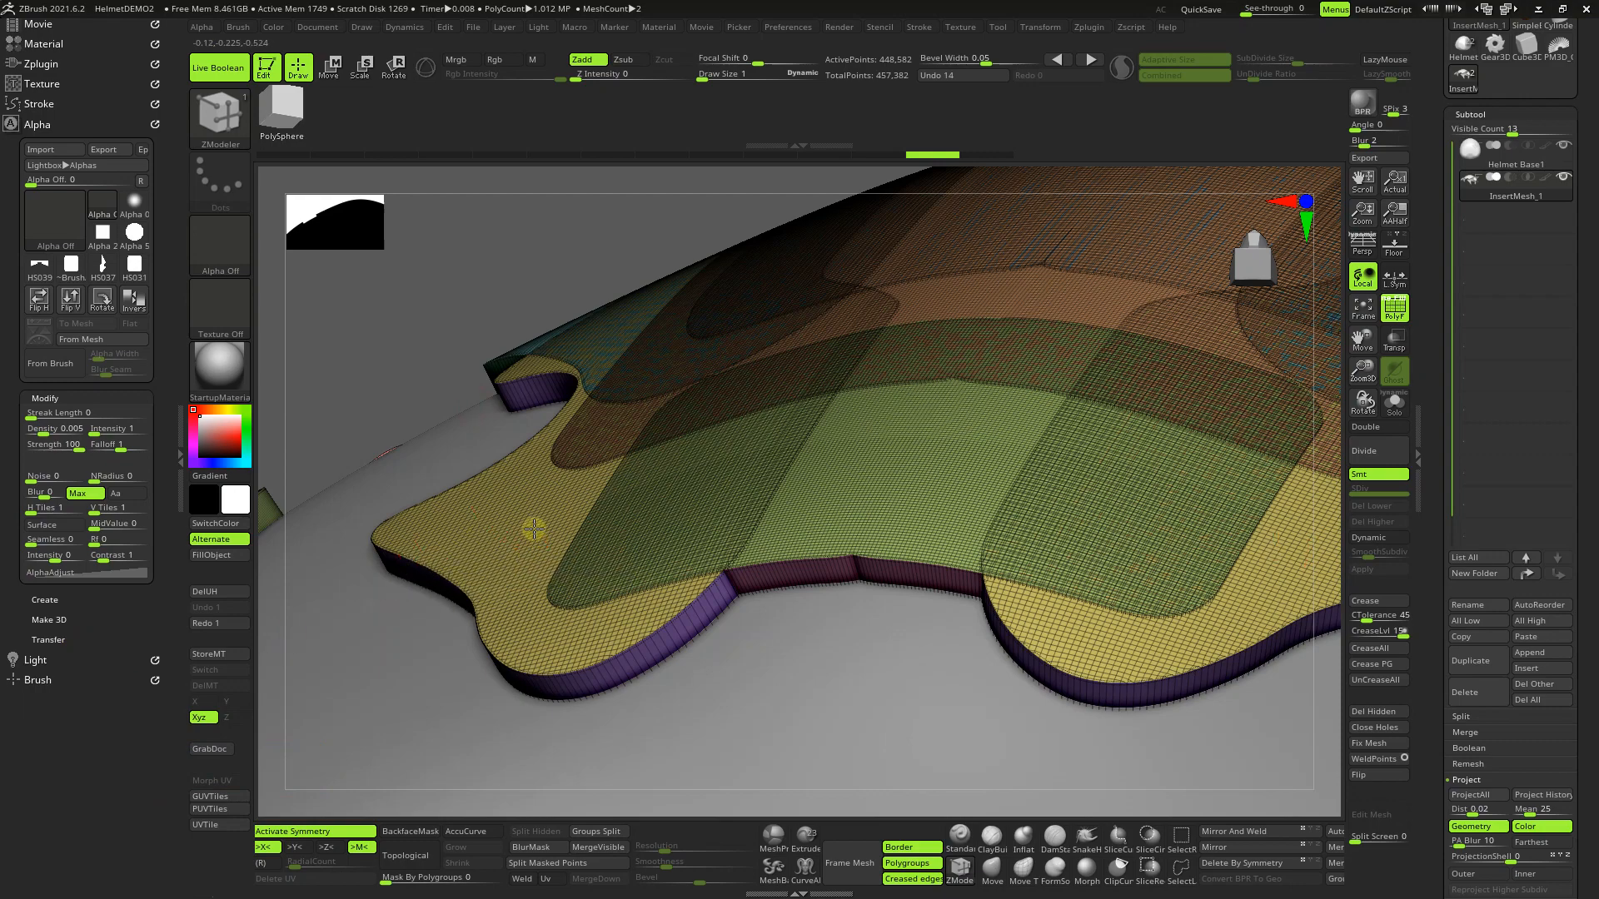
Step: Try moving the yellow side panel's polygroup island and undo the move
{"action": "key", "text": "ctrl+shift+z"}
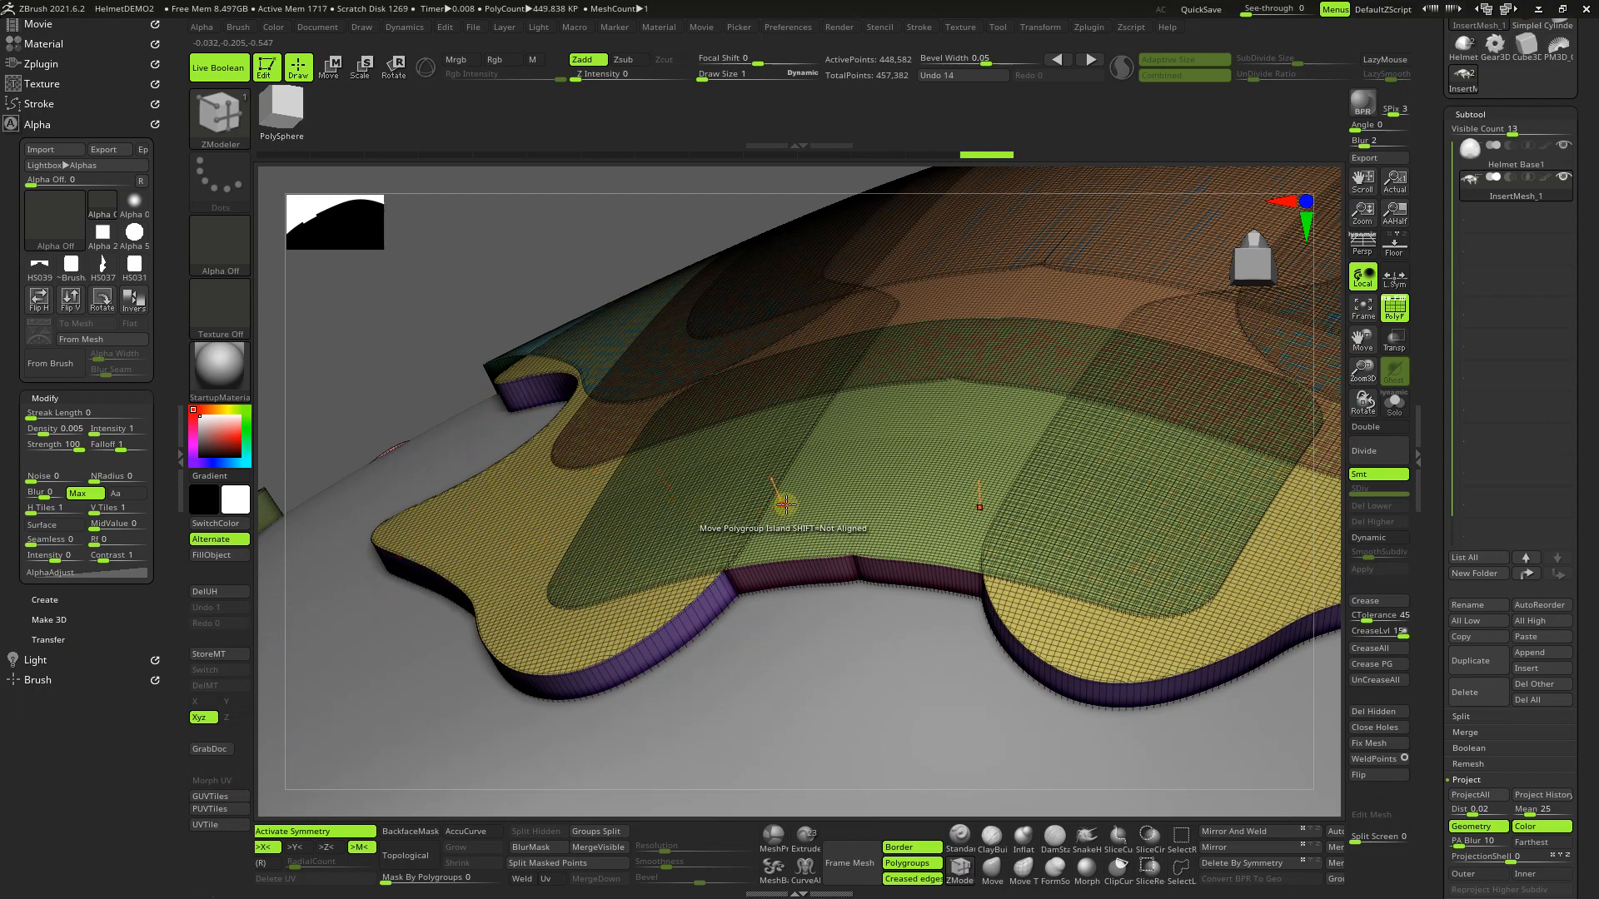
{"action": "key", "text": "ctrl+z"}
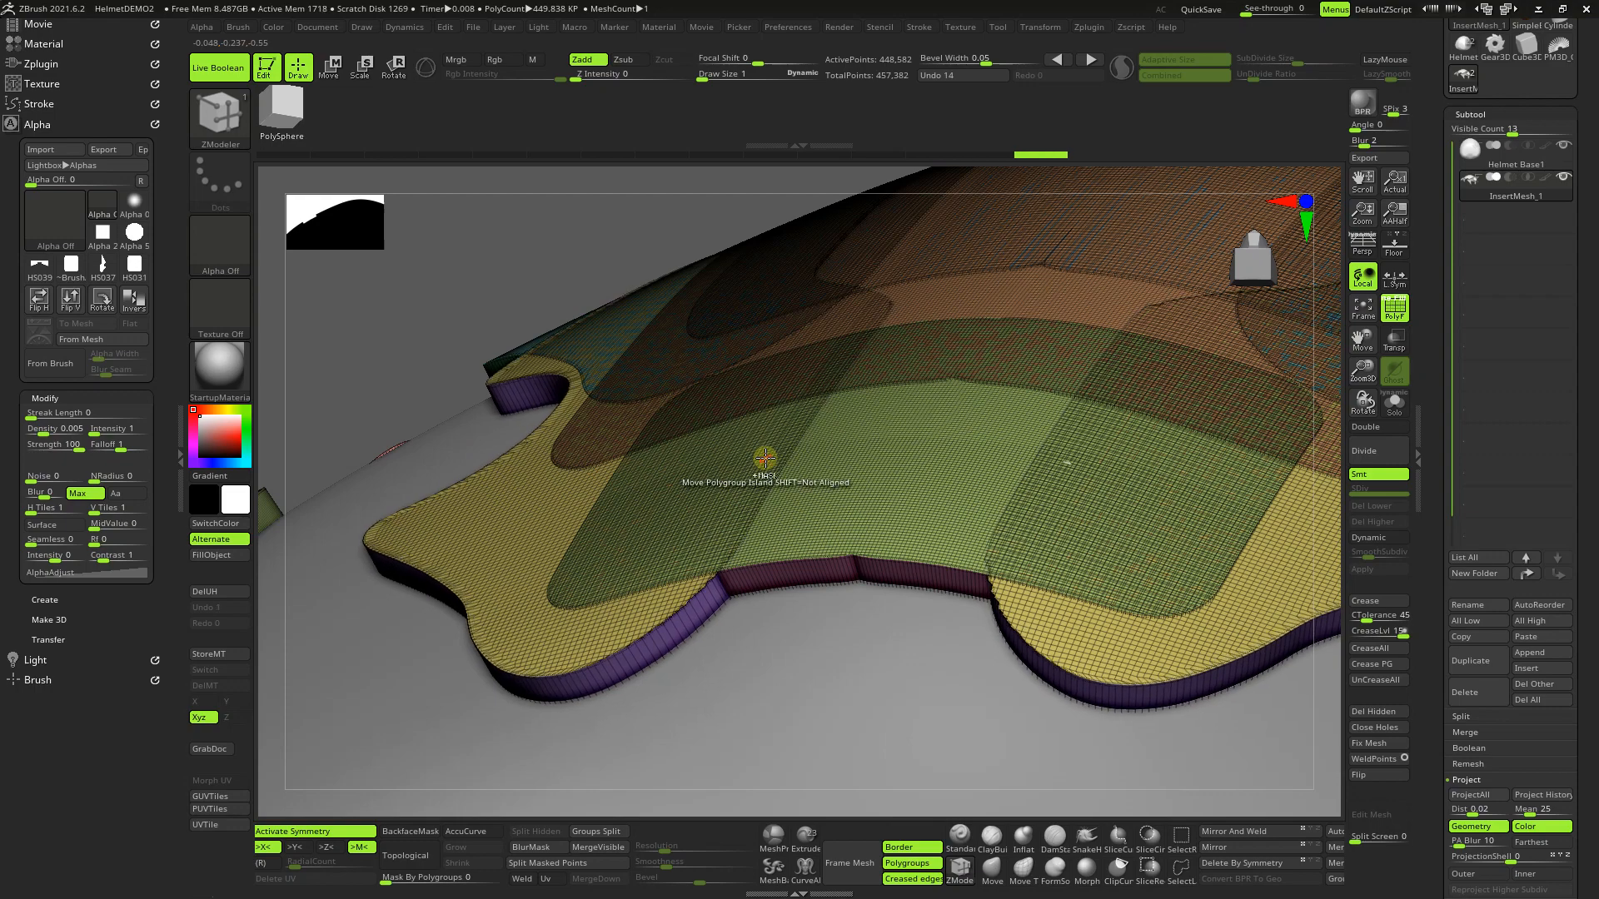
{"action": "right_click", "coordinate": [497, 549]}
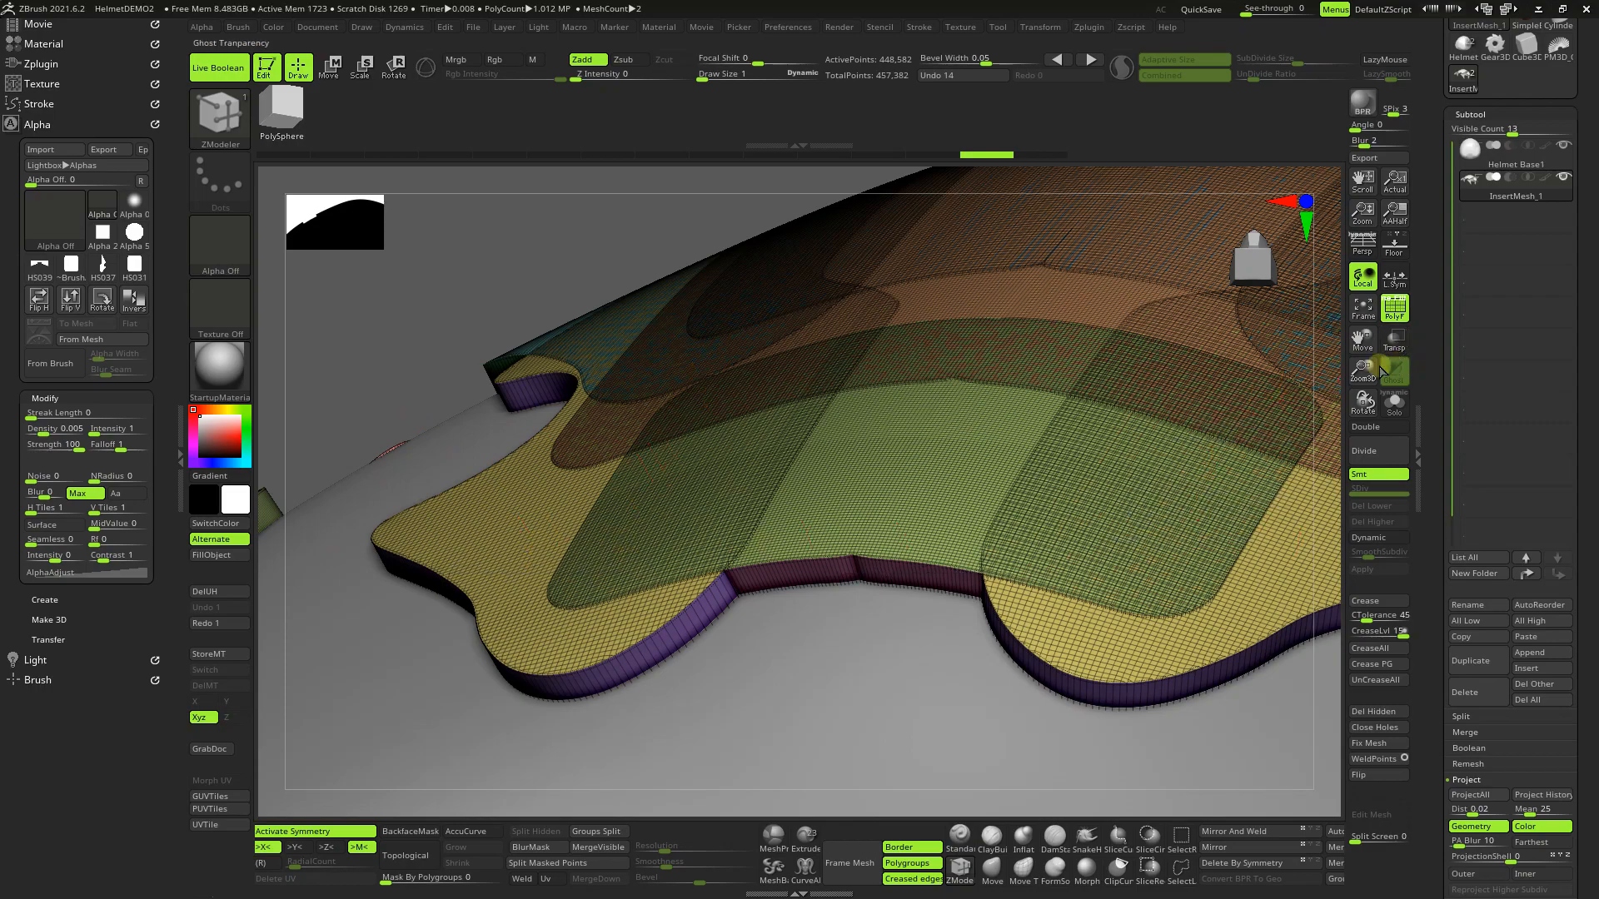
{"action": "left_click_drag", "start_coordinate": [1360, 405], "coordinate": [1359, 488]}
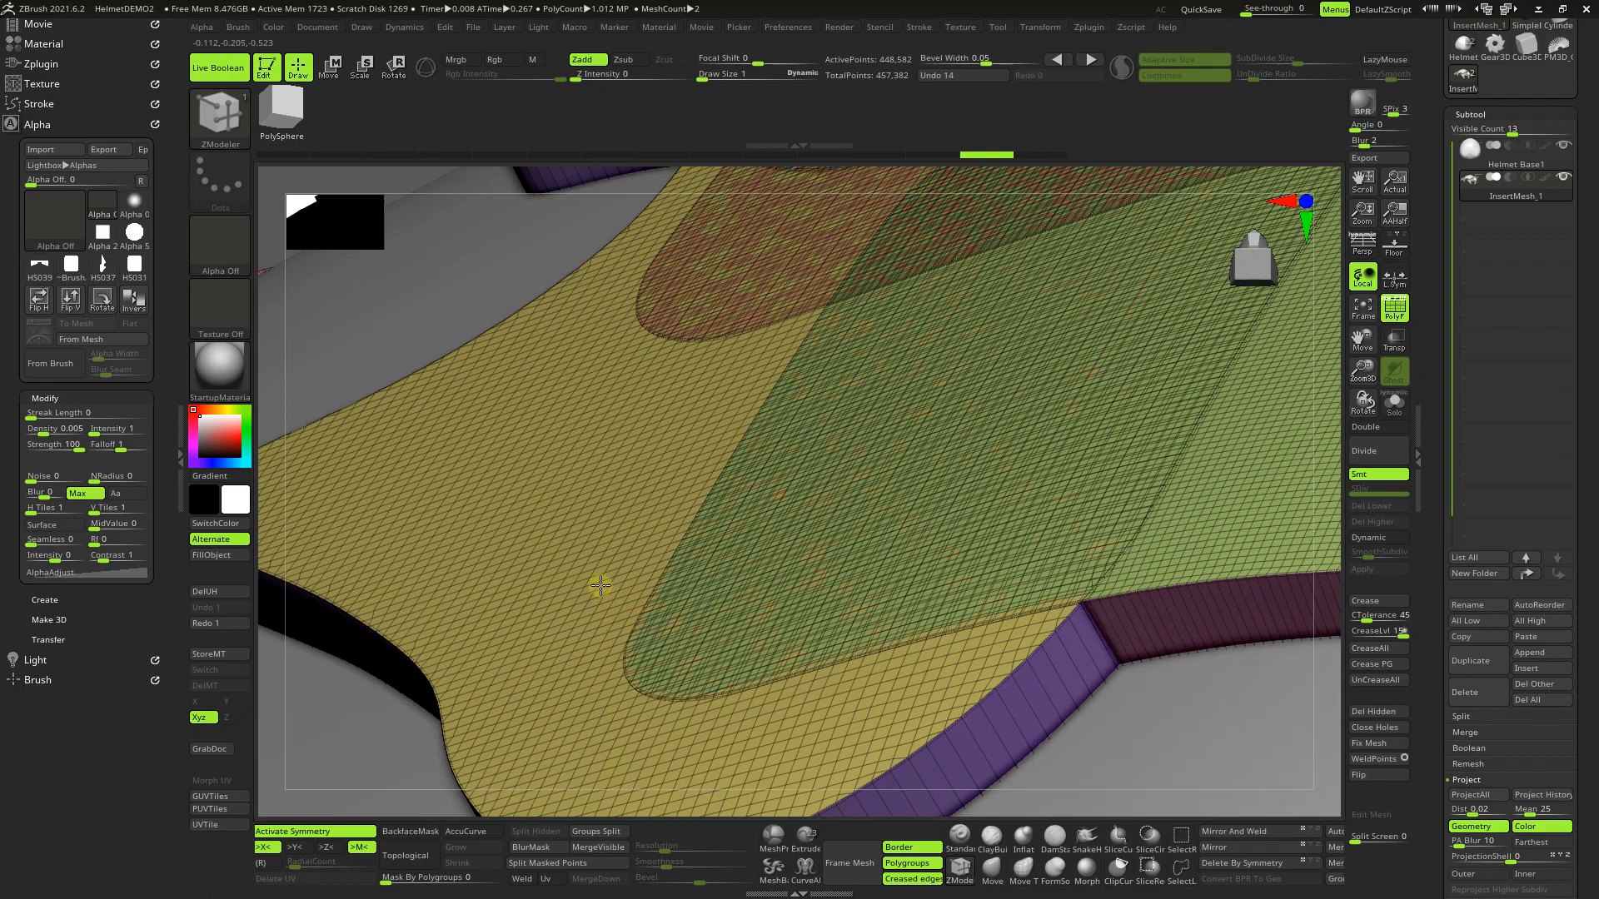
{"action": "key", "text": "ctrl+z"}
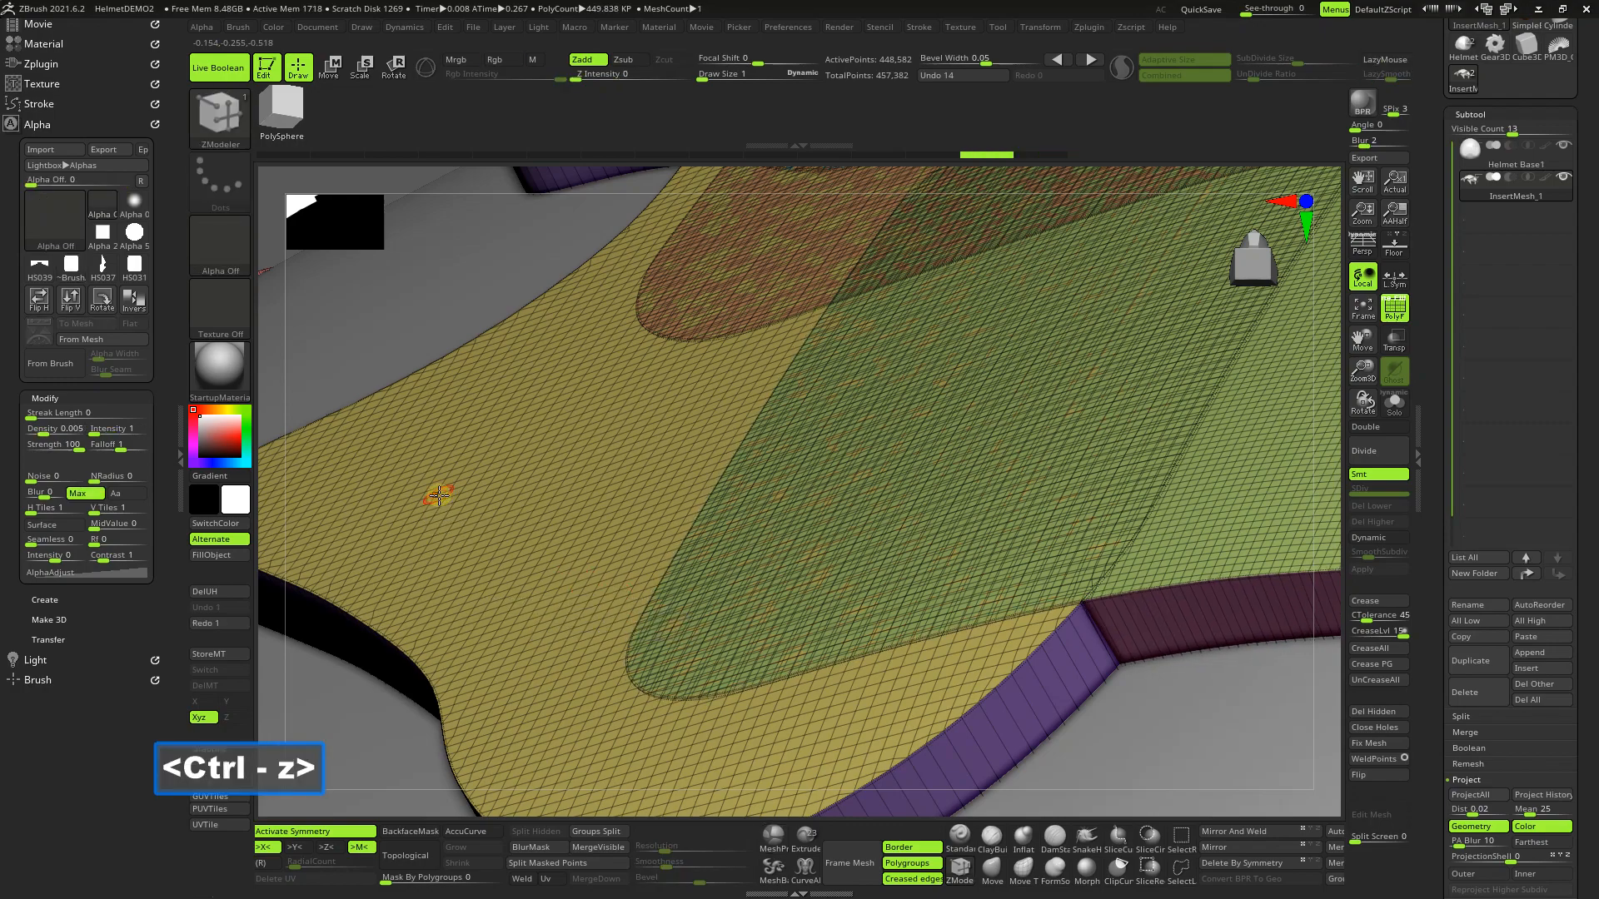
Step: Raise the polygroup islands of the yellow and teal panels outward from the helmet surface
{"action": "left_click_drag", "start_coordinate": [439, 495], "coordinate": [219, 226]}
{"action": "left_click_drag", "start_coordinate": [1364, 372], "coordinate": [1038, 458]}
{"action": "right_click_drag", "start_coordinate": [766, 560], "coordinate": [733, 570]}
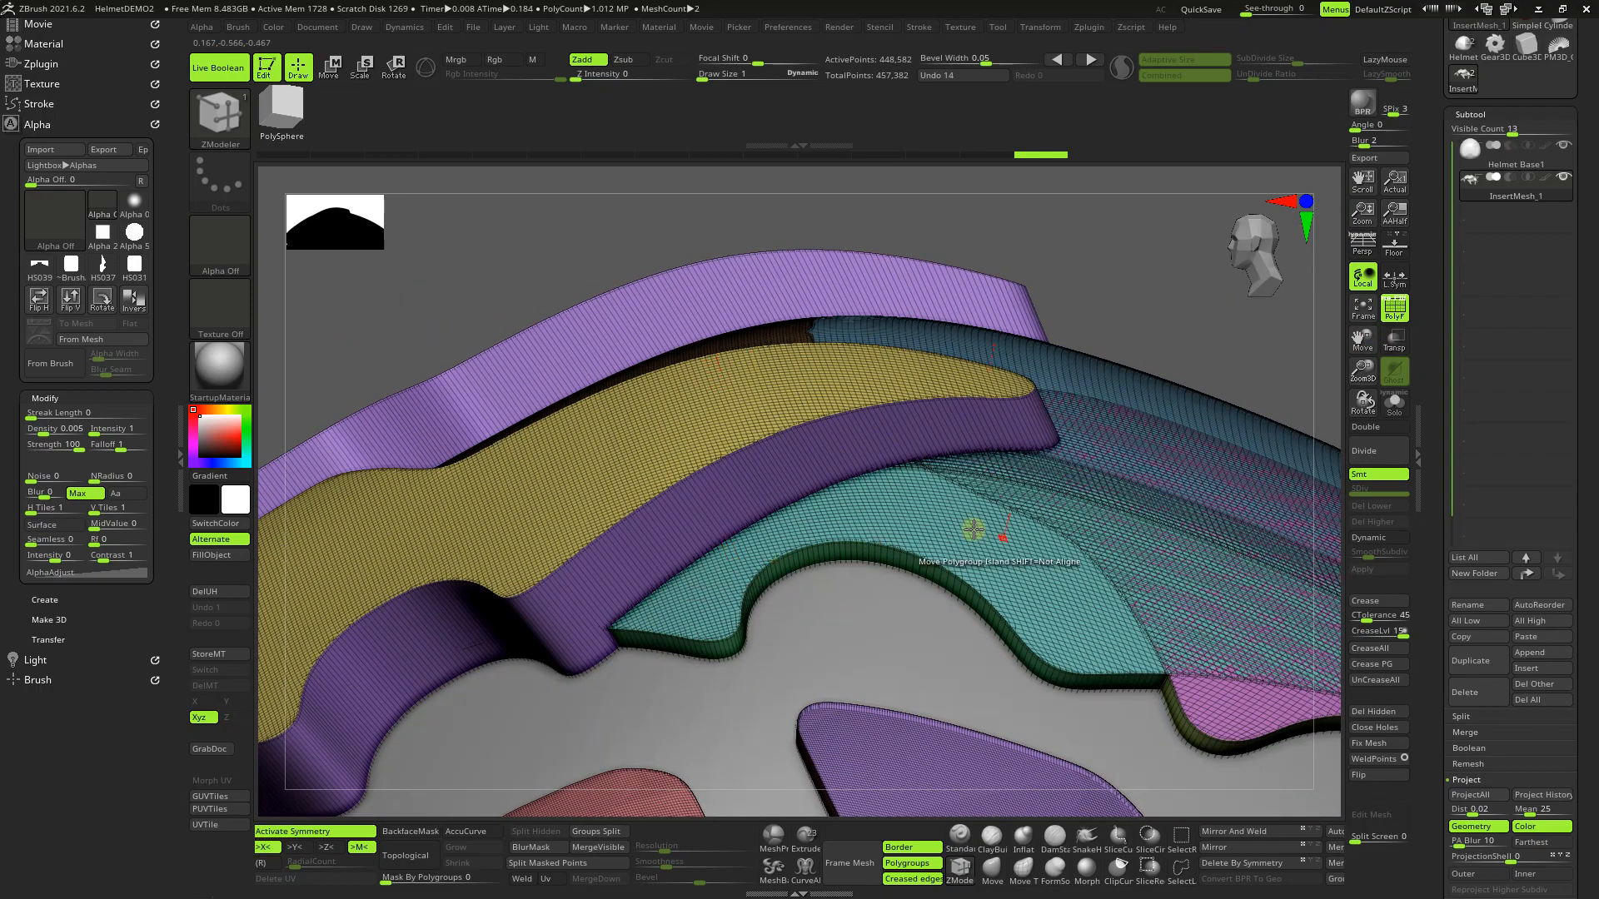
{"action": "left_click_drag", "start_coordinate": [966, 528], "coordinate": [980, 488]}
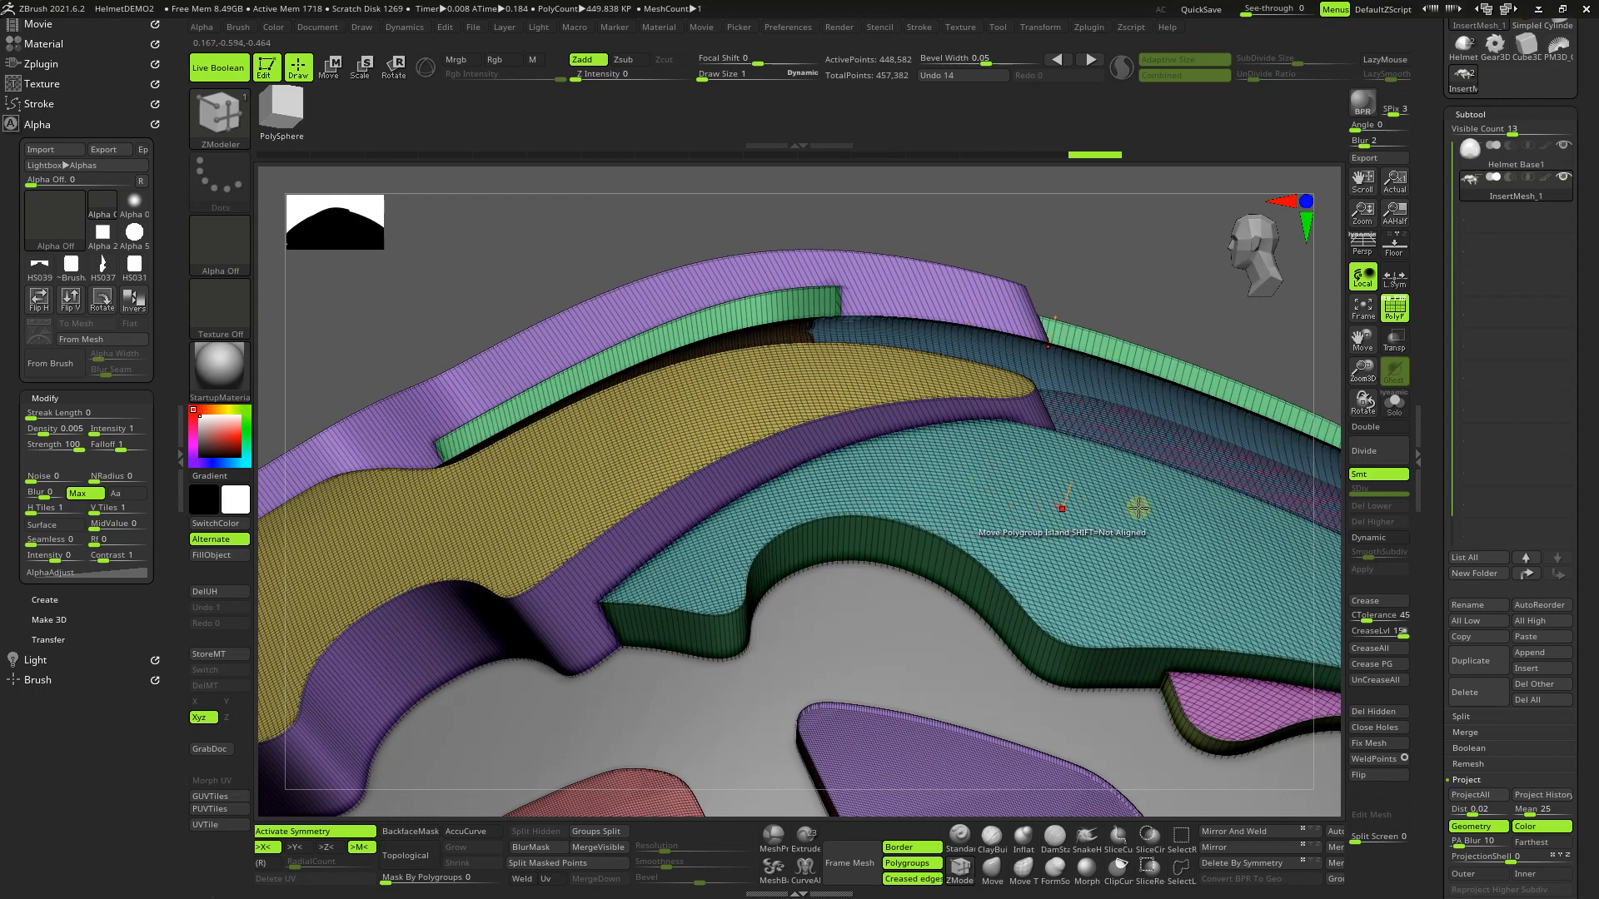
Step: Raise the pink panel beside the teal one and slightly raise the blue centre panel to layer their heights
{"action": "left_click_drag", "start_coordinate": [1308, 308], "coordinate": [1259, 271]}
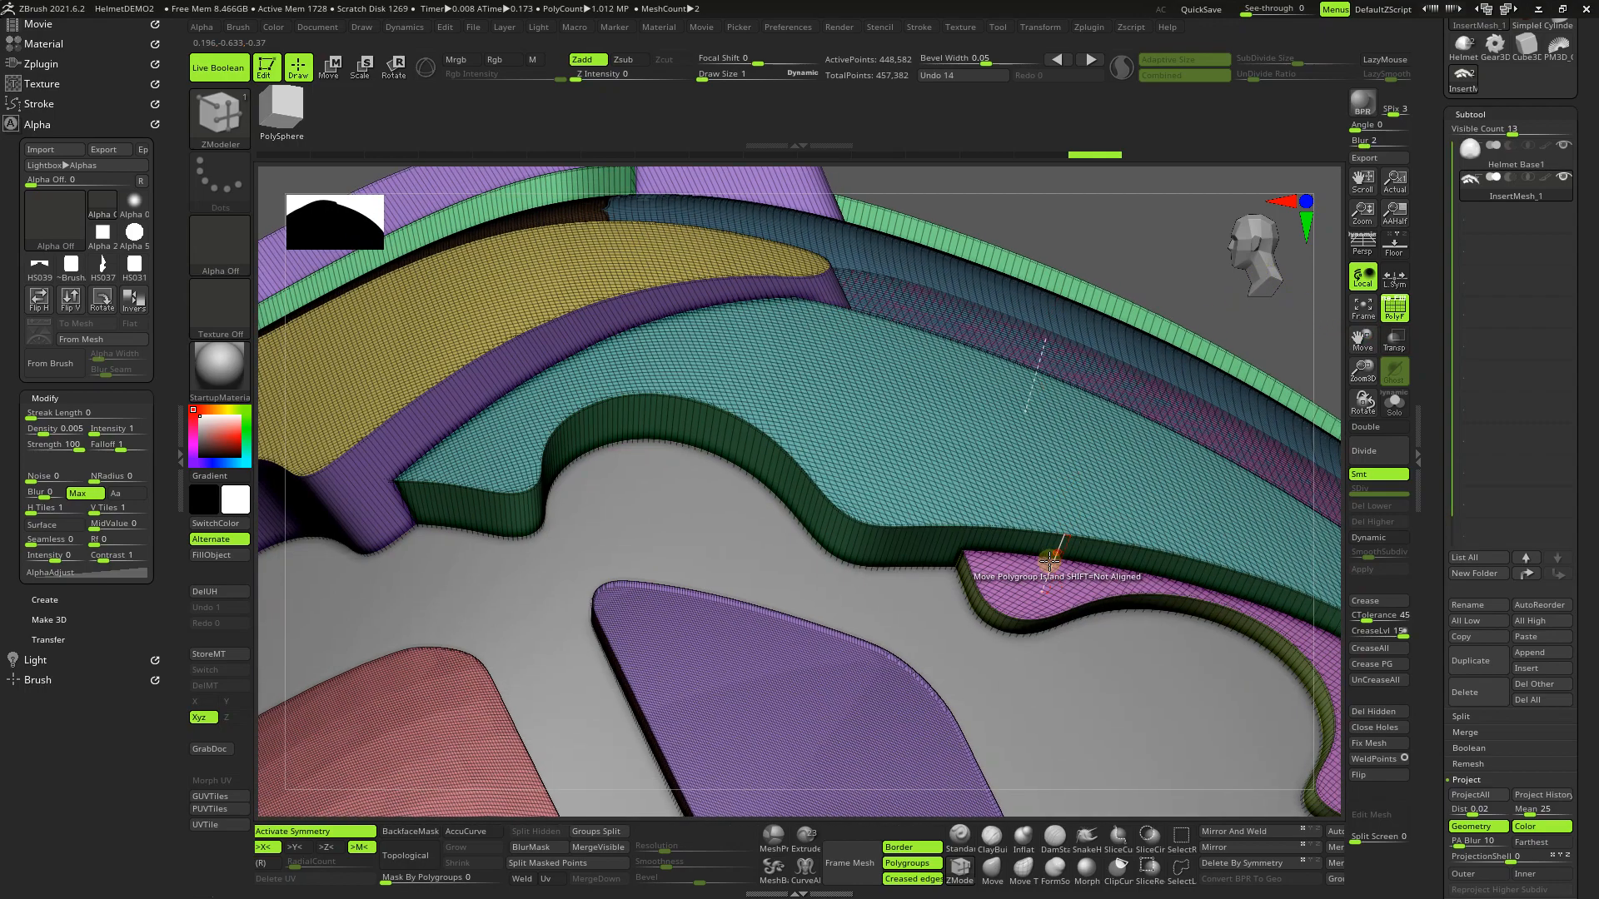
{"action": "left_click_drag", "start_coordinate": [1034, 583], "coordinate": [1058, 563]}
{"action": "left_click", "coordinate": [1404, 385]}
{"action": "left_click_drag", "start_coordinate": [1283, 305], "coordinate": [1267, 262]}
{"action": "right_click_drag", "start_coordinate": [1268, 263], "coordinate": [1332, 257], "text": "alt"}
{"action": "right_click_drag", "start_coordinate": [992, 339], "coordinate": [958, 360]}
{"action": "left_click_drag", "start_coordinate": [1362, 337], "coordinate": [1244, 481]}
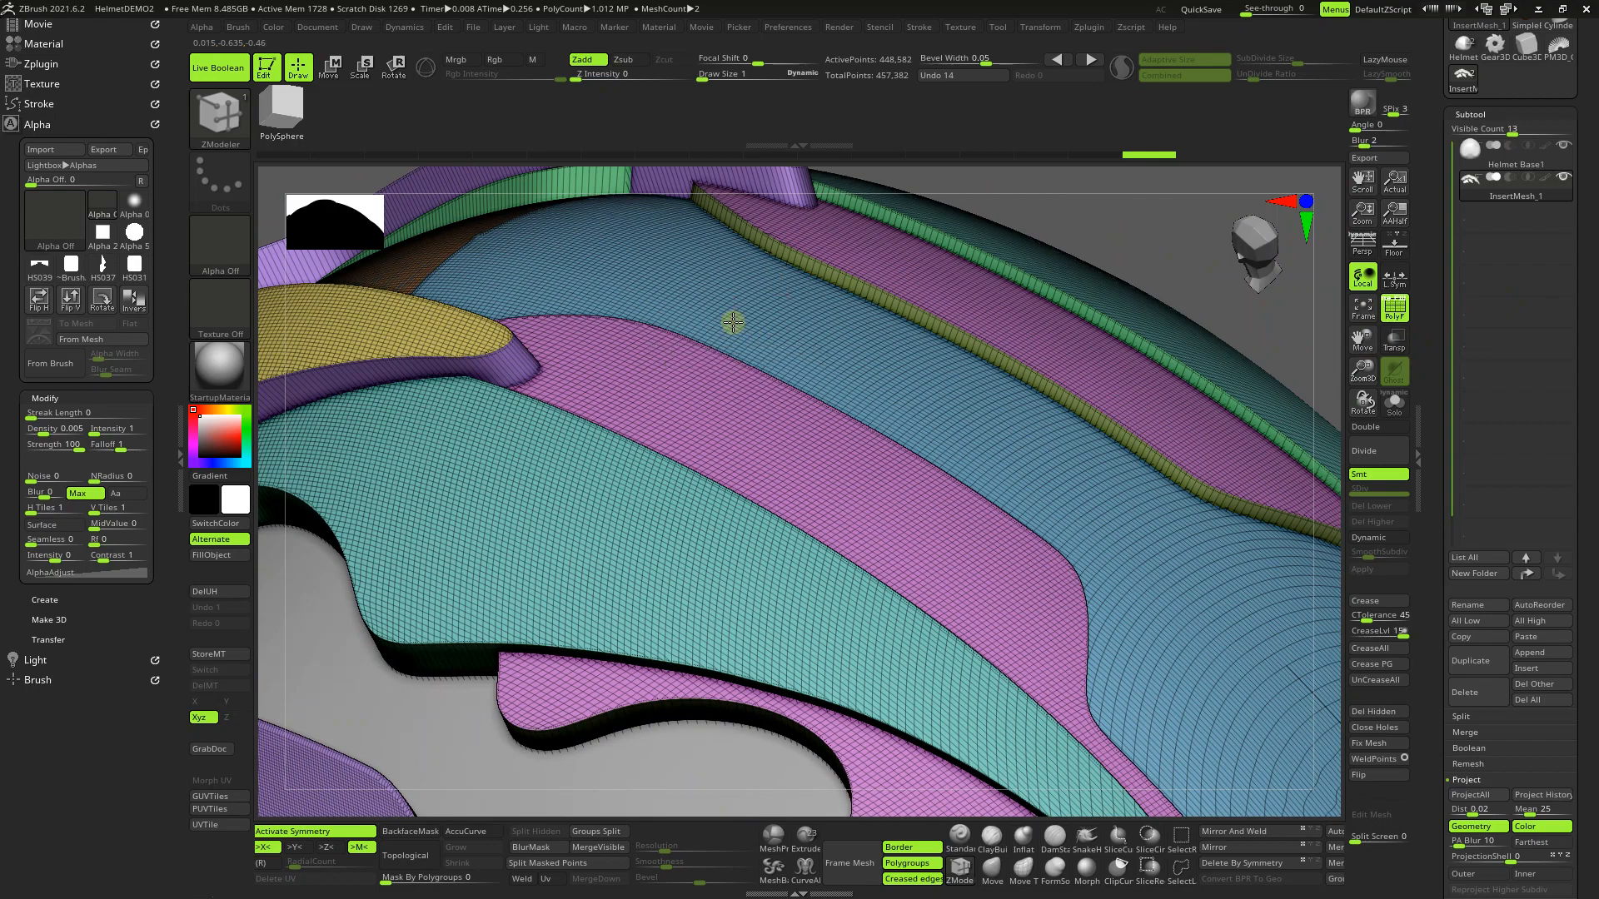
{"action": "left_click_drag", "start_coordinate": [733, 322], "coordinate": [727, 311]}
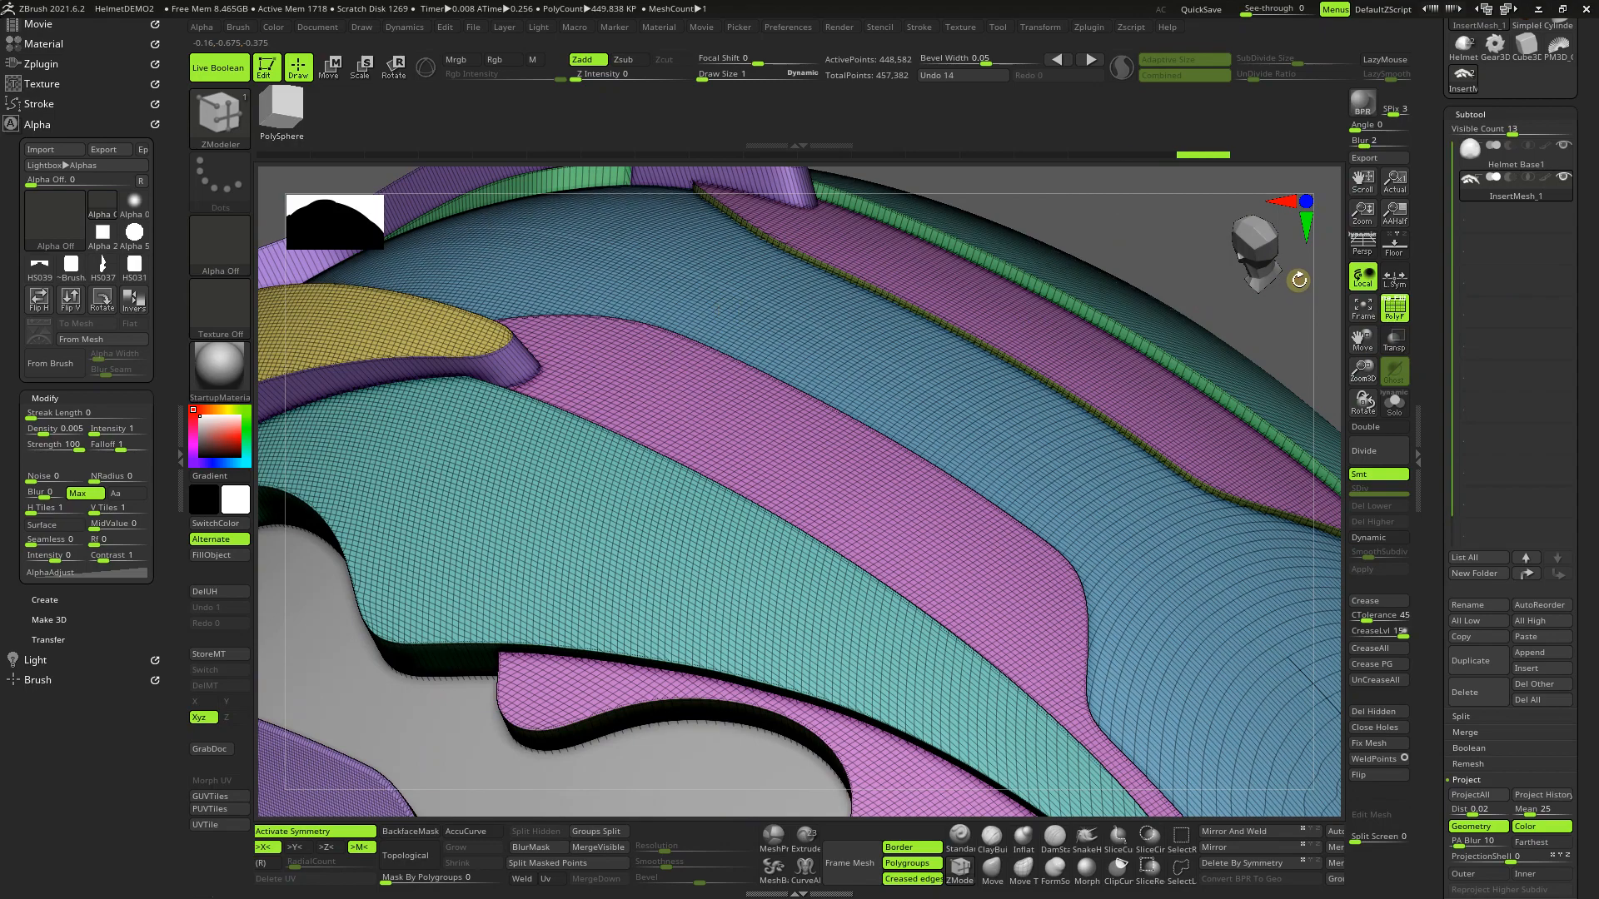
Step: Fit the whole helmet in view, turn off the PolyFrame display, and examine the layered panels from the side and front
{"action": "left_click", "coordinate": [1362, 307]}
{"action": "left_click", "coordinate": [1403, 307]}
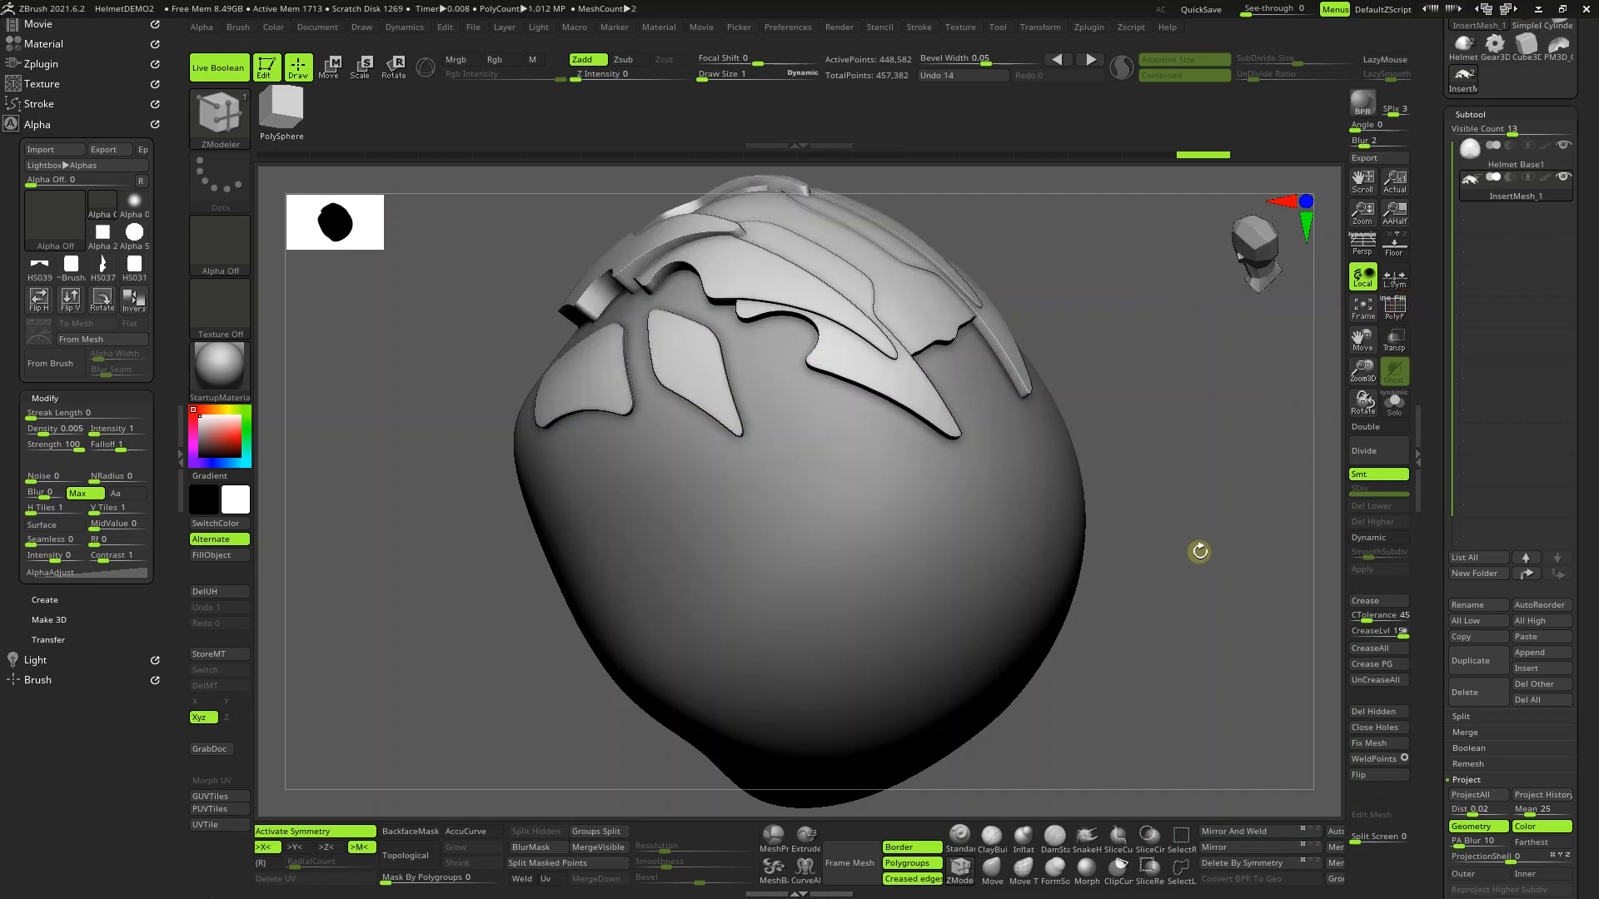
{"action": "left_click_drag", "start_coordinate": [1199, 564], "coordinate": [1066, 710]}
{"action": "left_click_drag", "start_coordinate": [1164, 634], "coordinate": [1206, 628]}
{"action": "left_click_drag", "start_coordinate": [1366, 338], "coordinate": [1407, 419]}
{"action": "left_click_drag", "start_coordinate": [1178, 489], "coordinate": [1010, 596]}
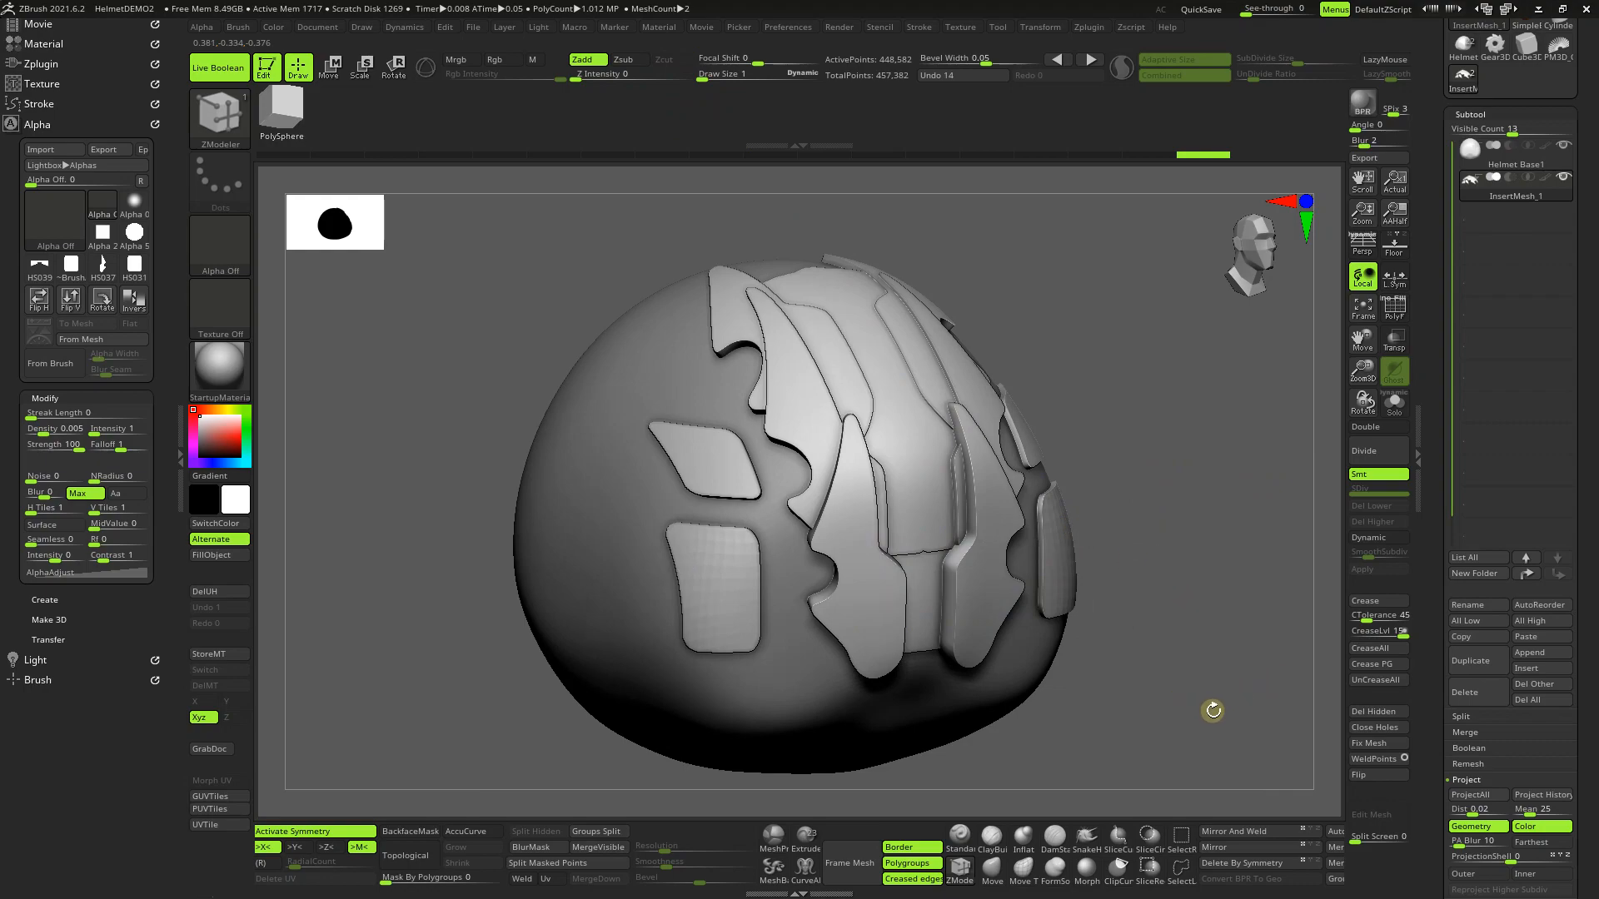
{"action": "mouse_move", "coordinate": [1209, 707]}
{"action": "left_mouse_down"}
{"action": "mouse_move", "coordinate": [1096, 703]}
{"action": "mouse_move", "coordinate": [1214, 678]}
{"action": "left_mouse_up"}
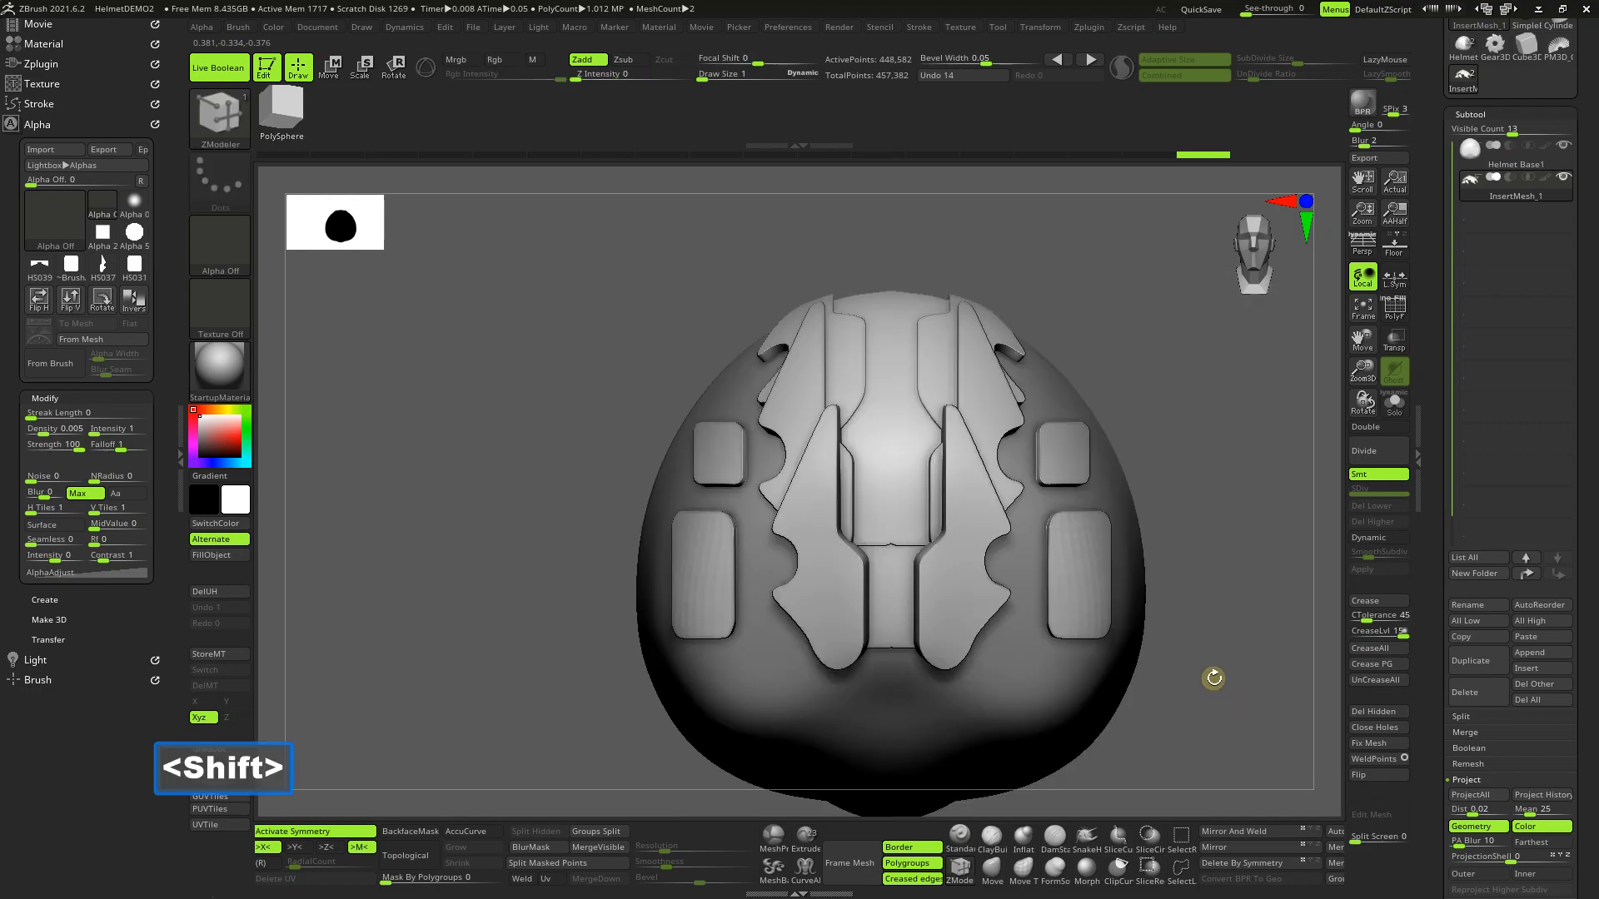
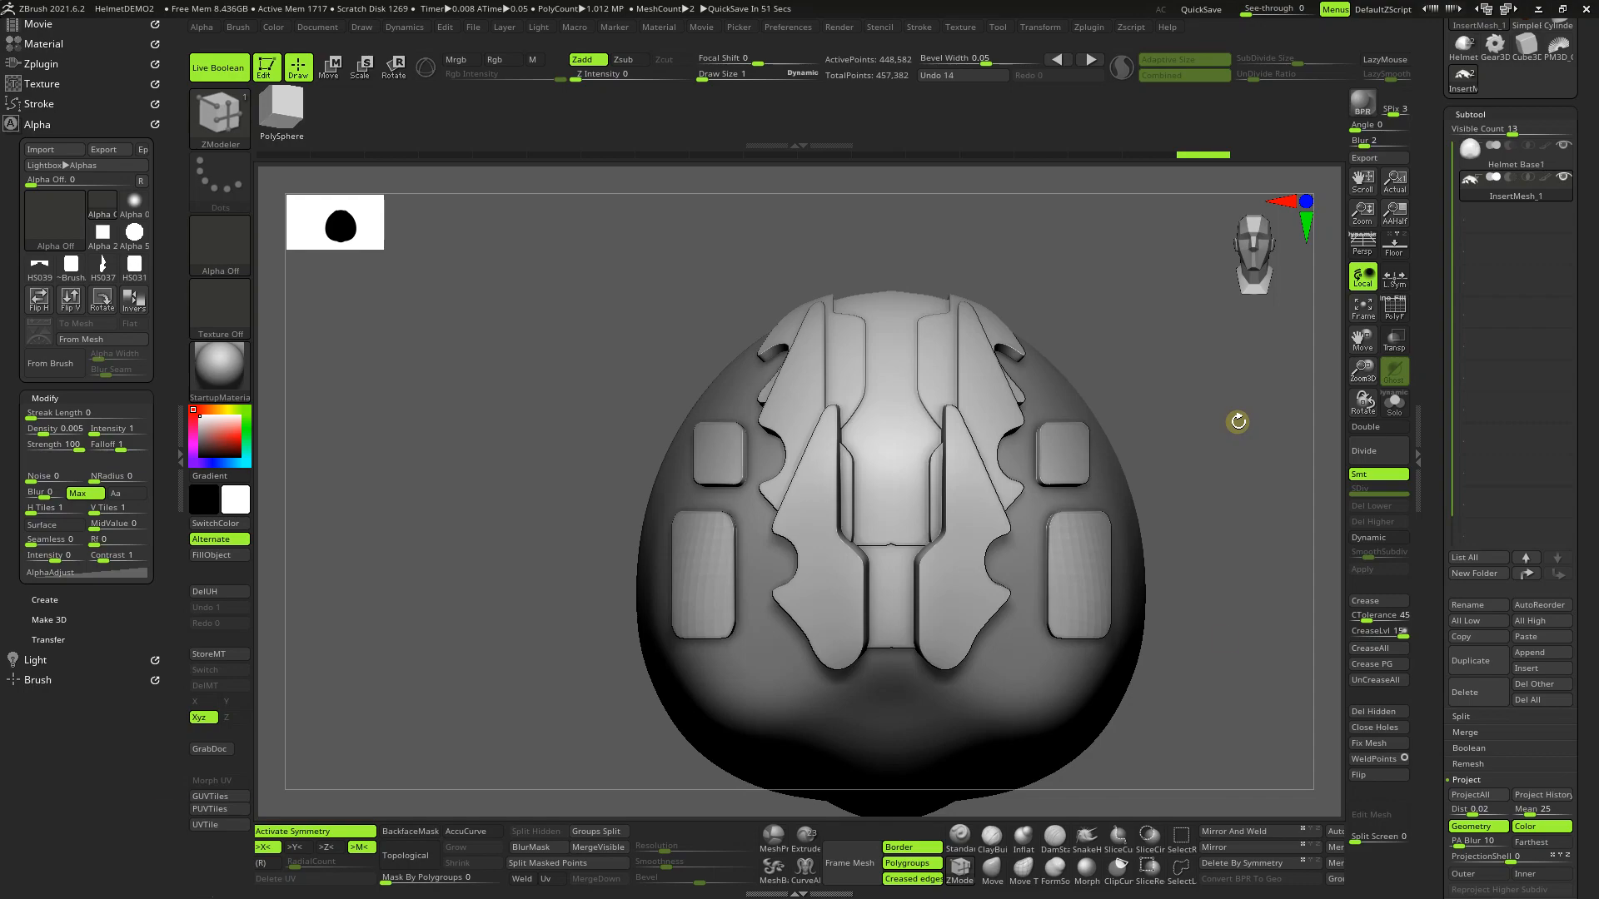
Step: Open the GMP HardSurfaceAlpha folder in LightBox's alpha library and browse its line and panel shapes
{"action": "key", "text": "F9"}
{"action": "key", "text": "comma"}
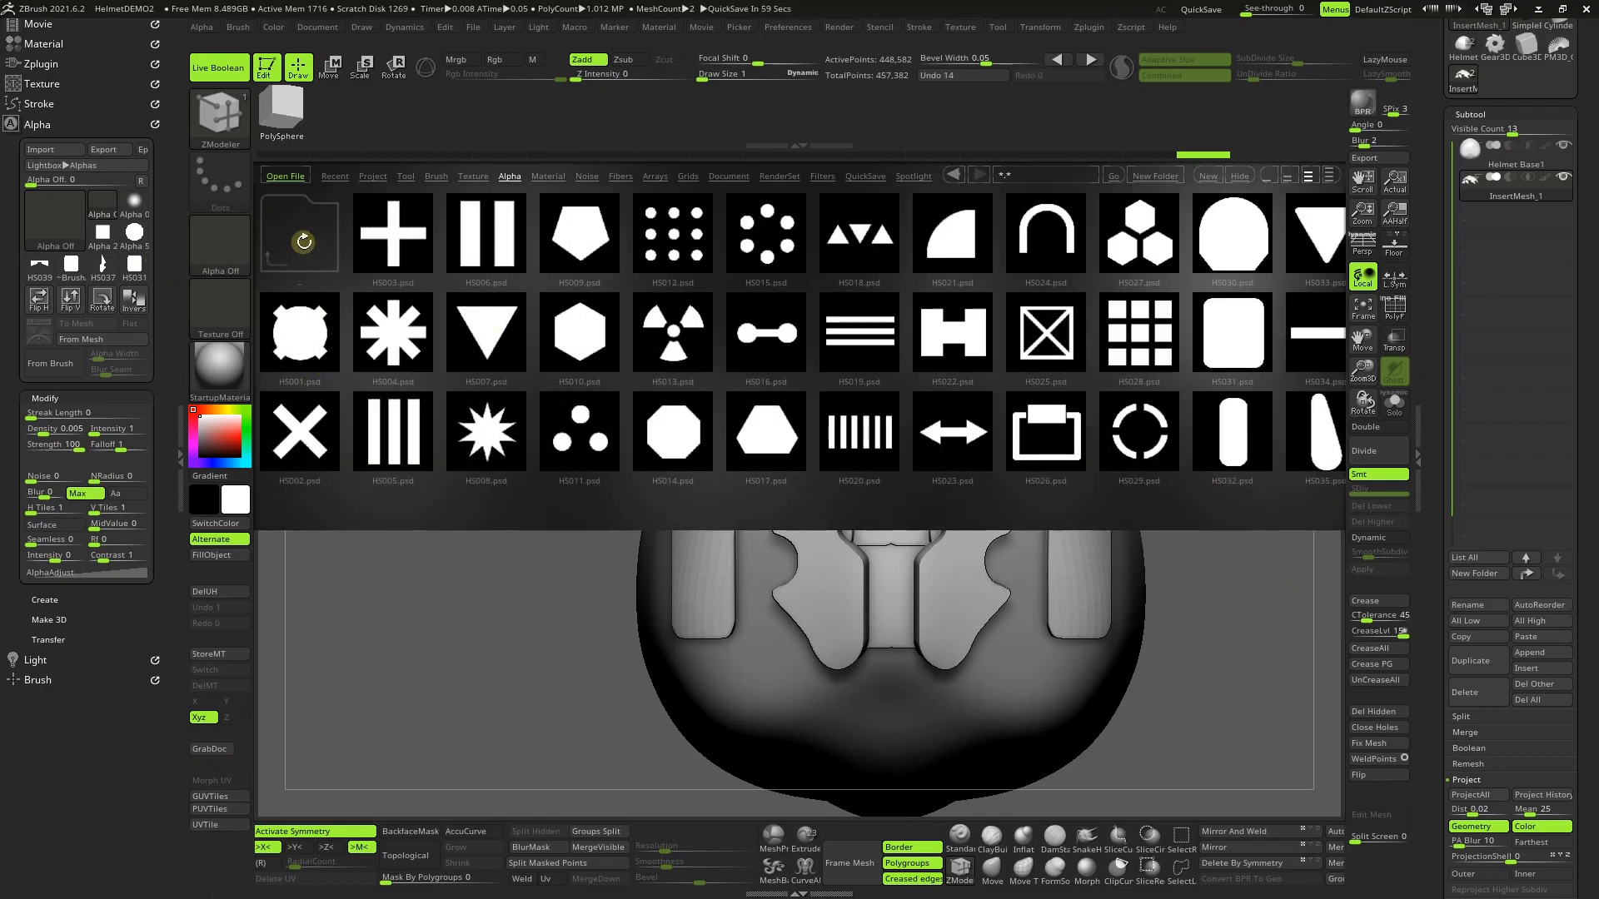
{"action": "left_click", "coordinate": [304, 241]}
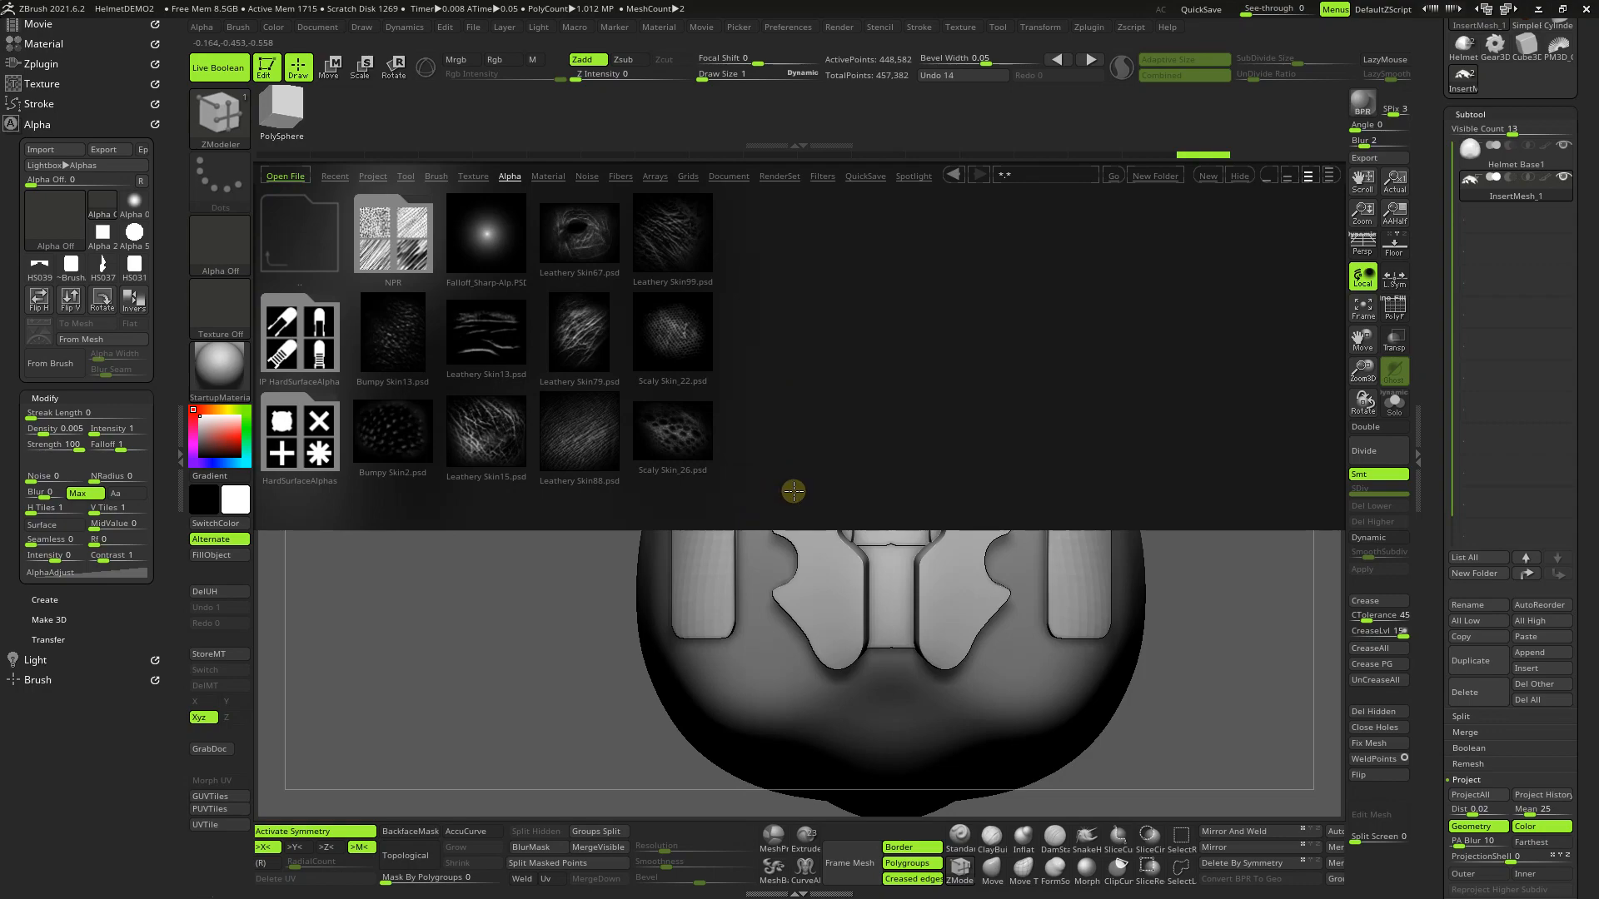
{"action": "left_click", "coordinate": [296, 343]}
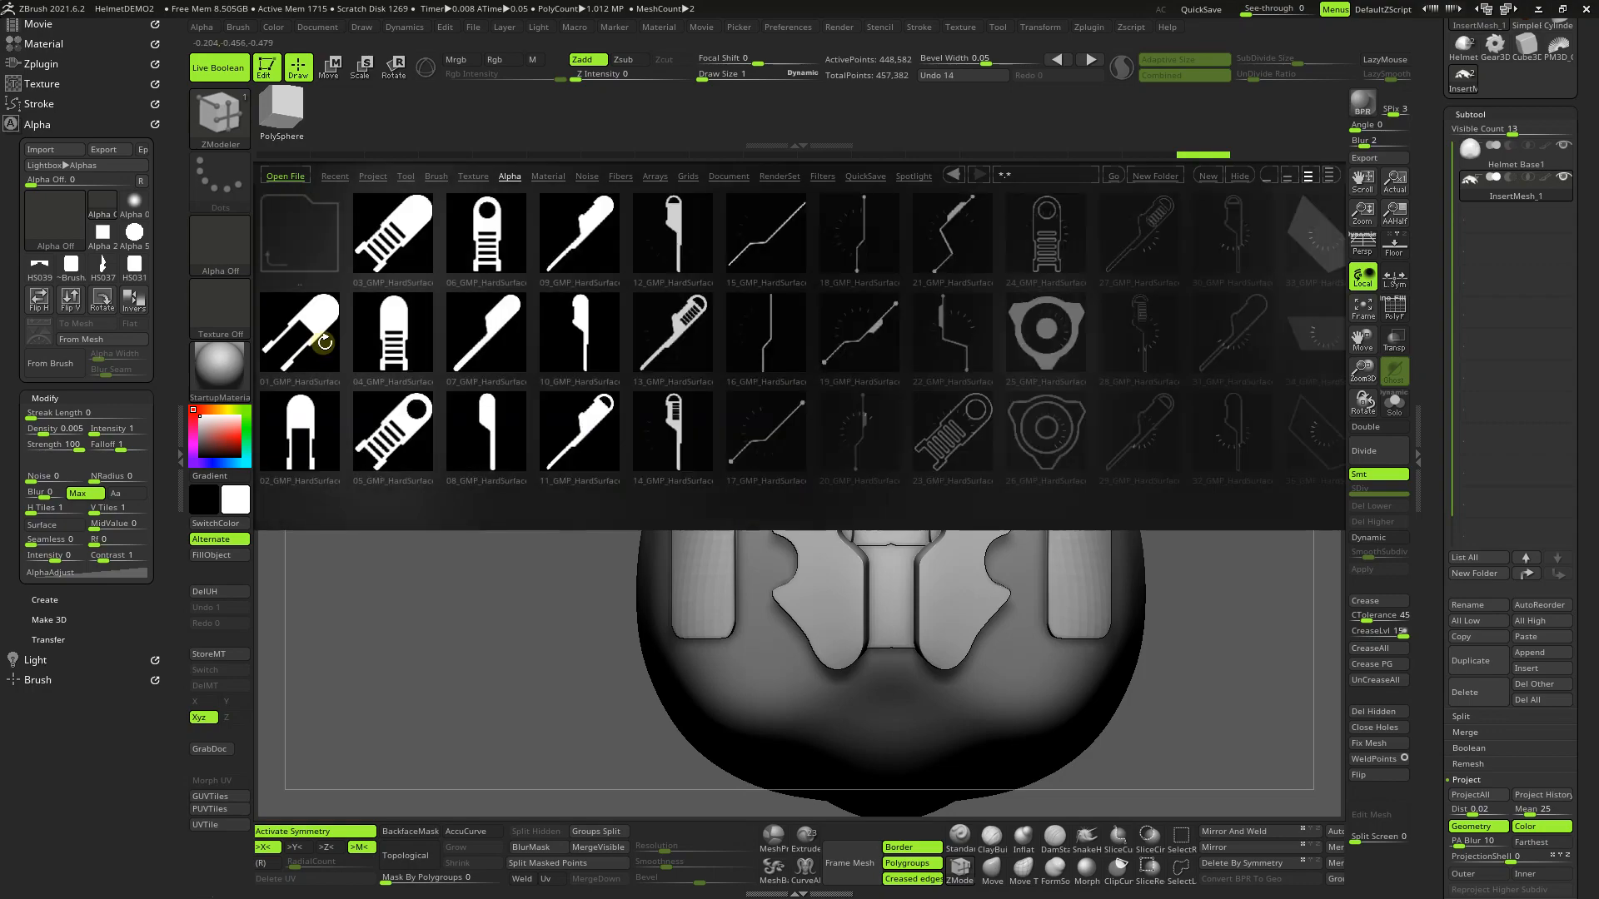
{"action": "left_click_drag", "start_coordinate": [1005, 494], "coordinate": [913, 473]}
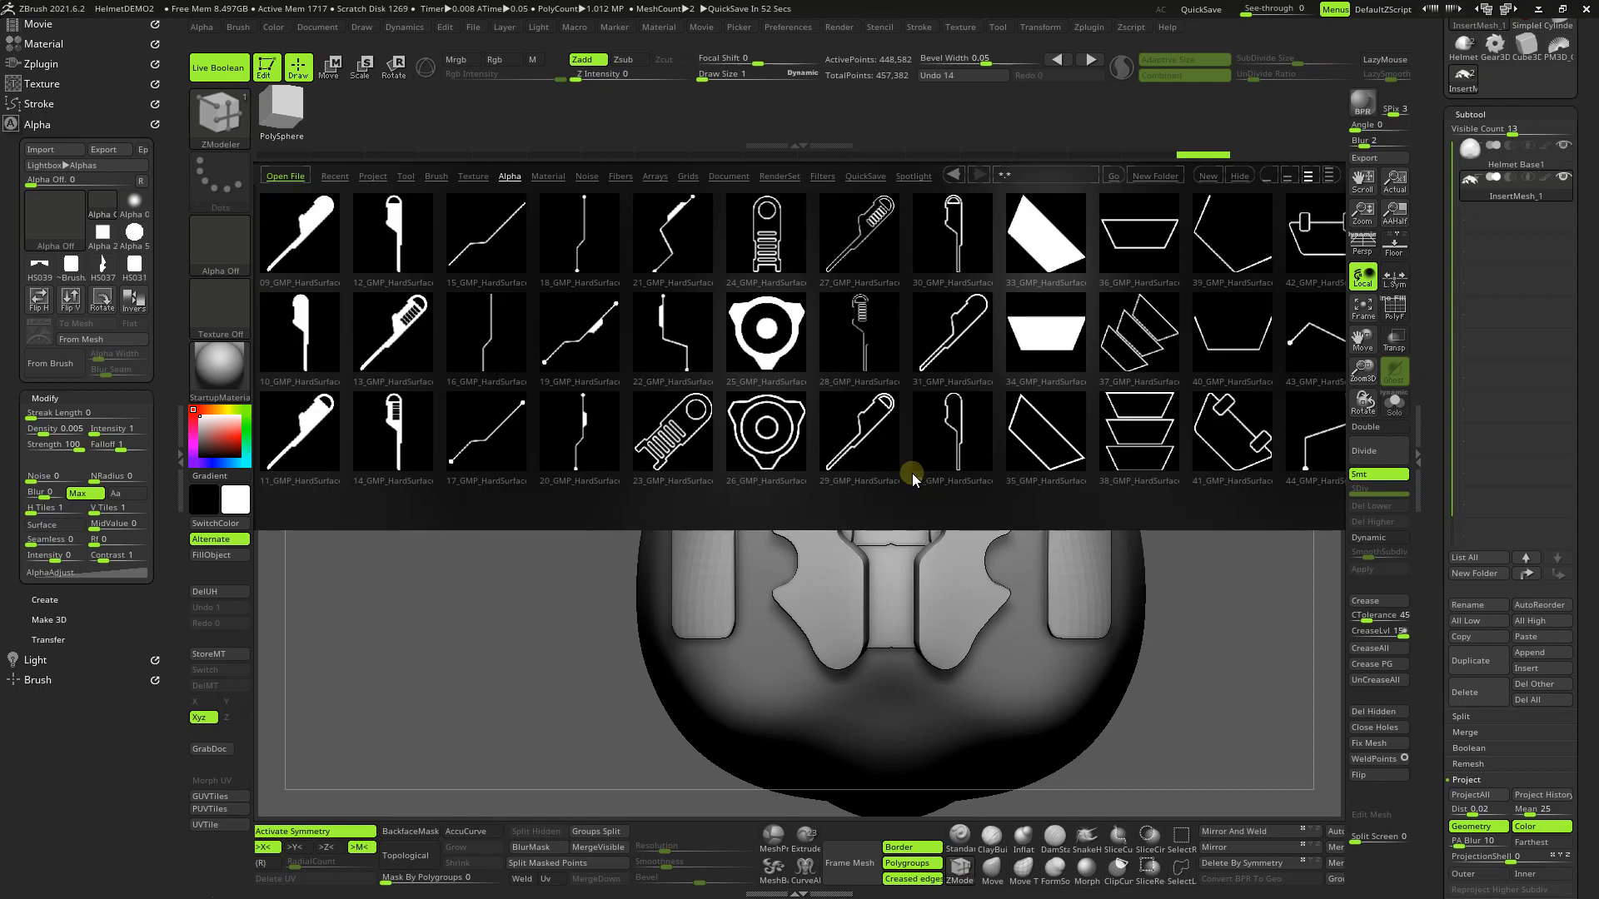
{"action": "left_click_drag", "start_coordinate": [921, 473], "coordinate": [936, 473]}
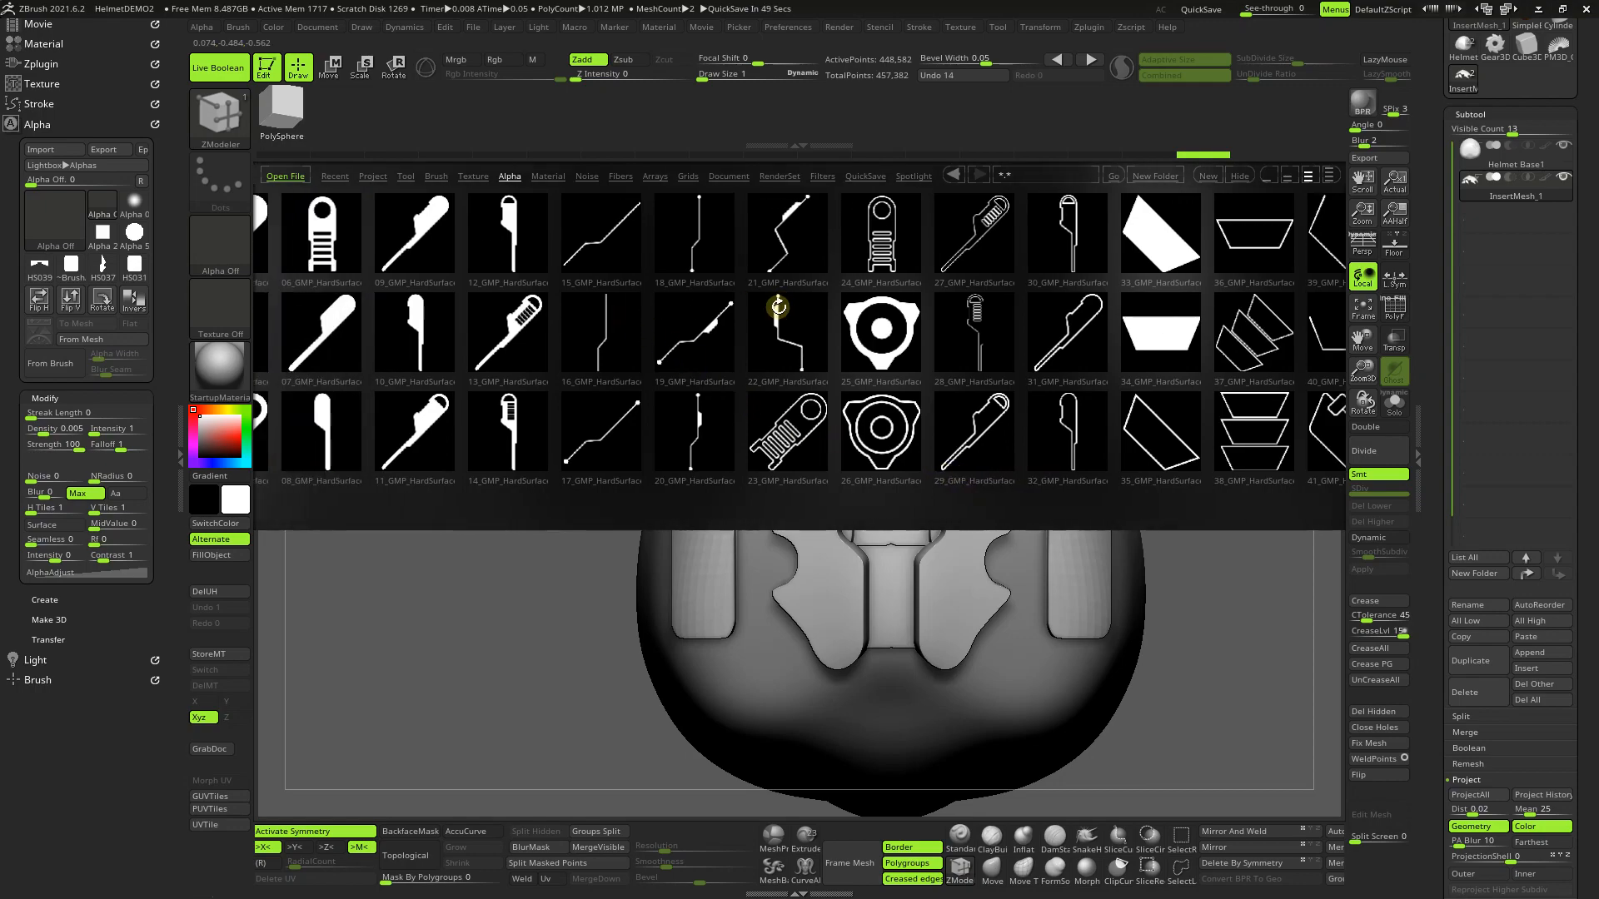
Step: Load the line alphas 19, 22 and 18 of the GMP_HardSurface set for the MeshProject brush
{"action": "key", "text": "ctrl"}
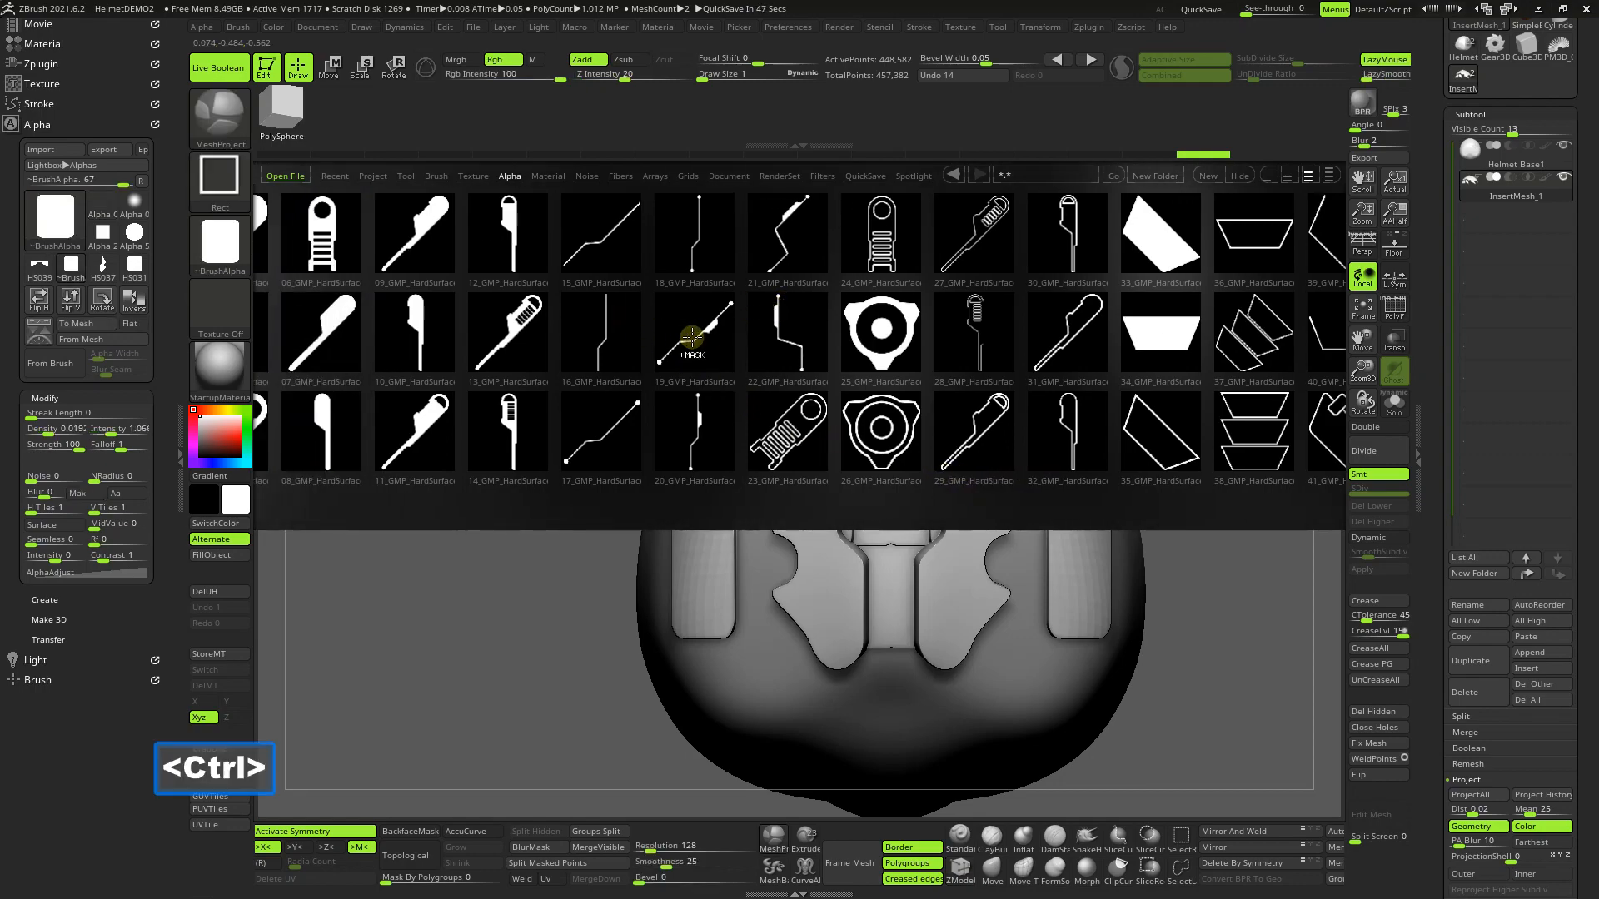
{"action": "left_click", "coordinate": [692, 336]}
{"action": "double_click", "coordinate": [692, 337]}
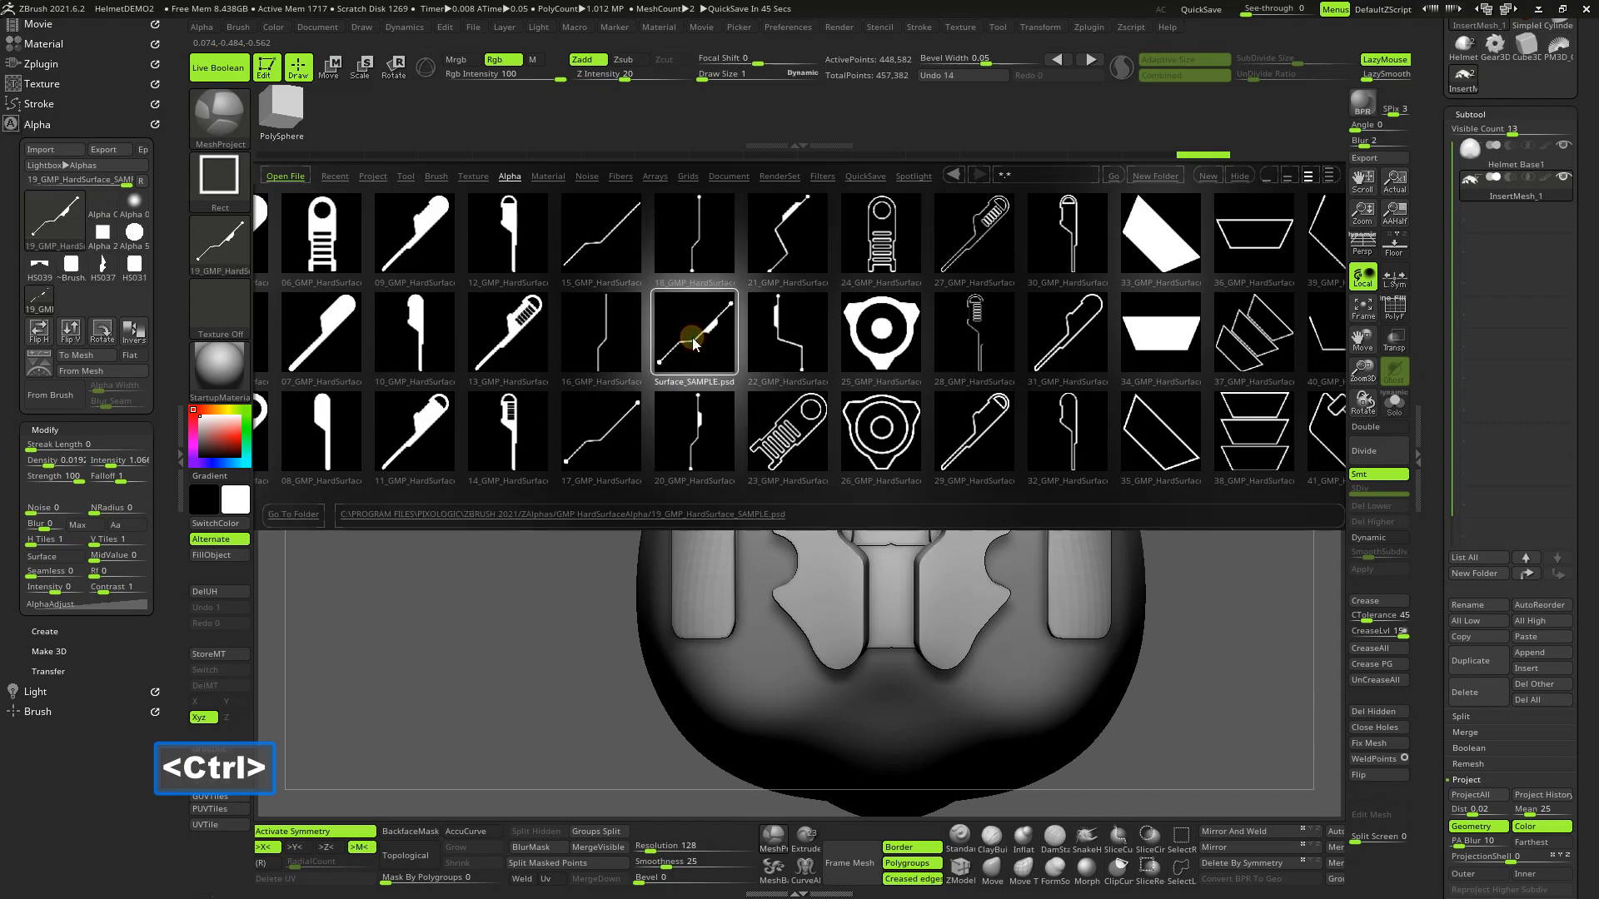
{"action": "left_click", "coordinate": [786, 339]}
{"action": "double_click", "coordinate": [787, 342]}
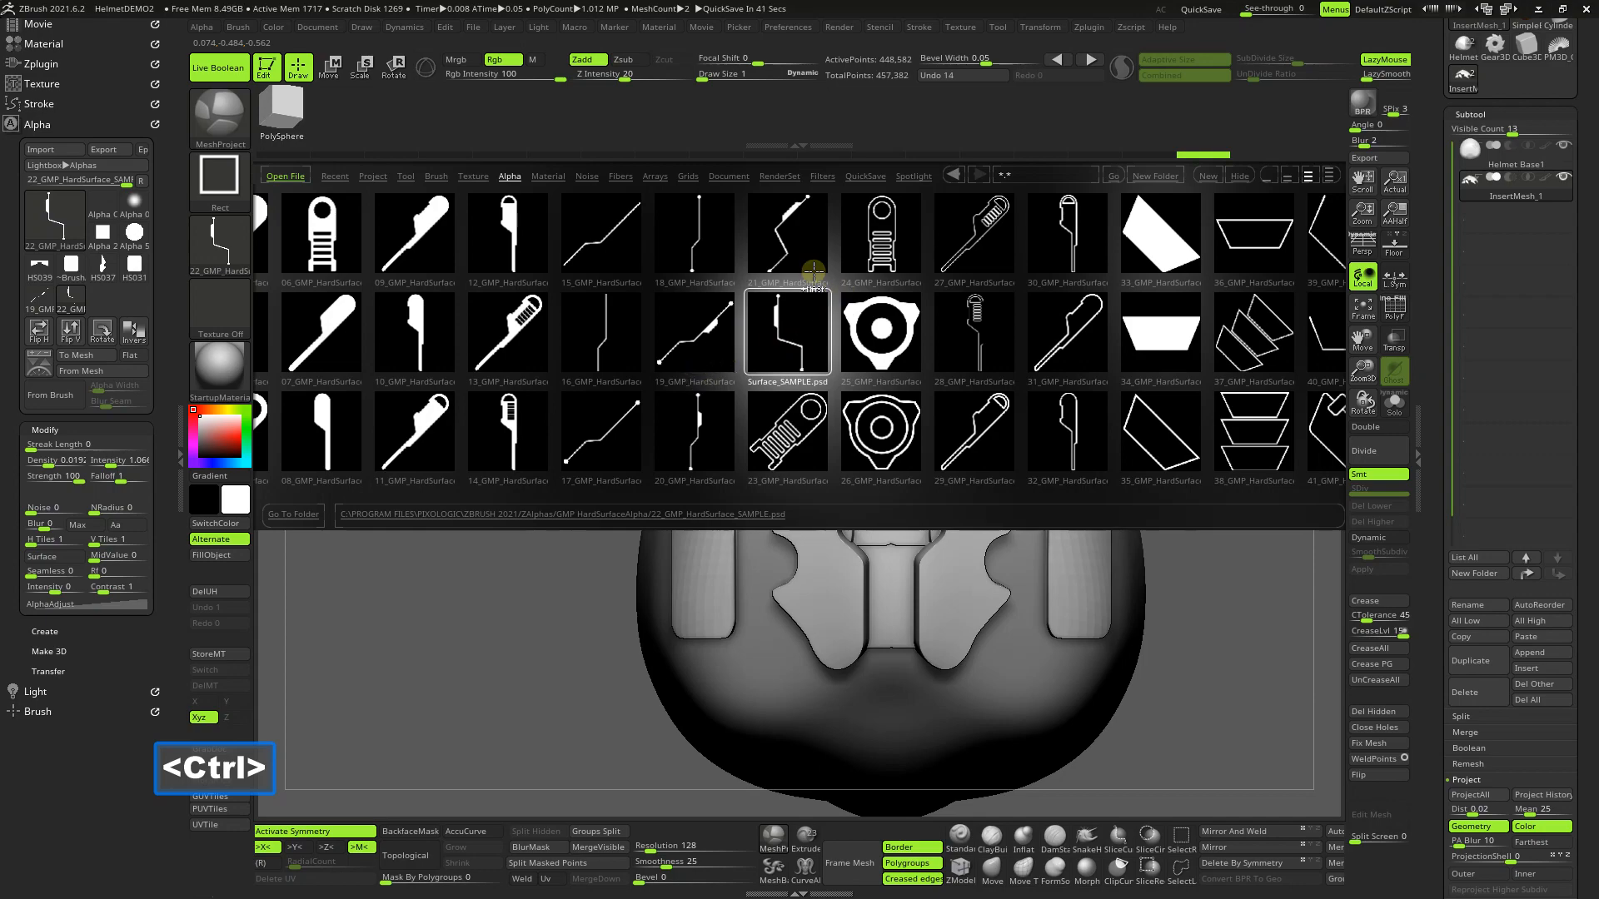
{"action": "double_click", "coordinate": [696, 221]}
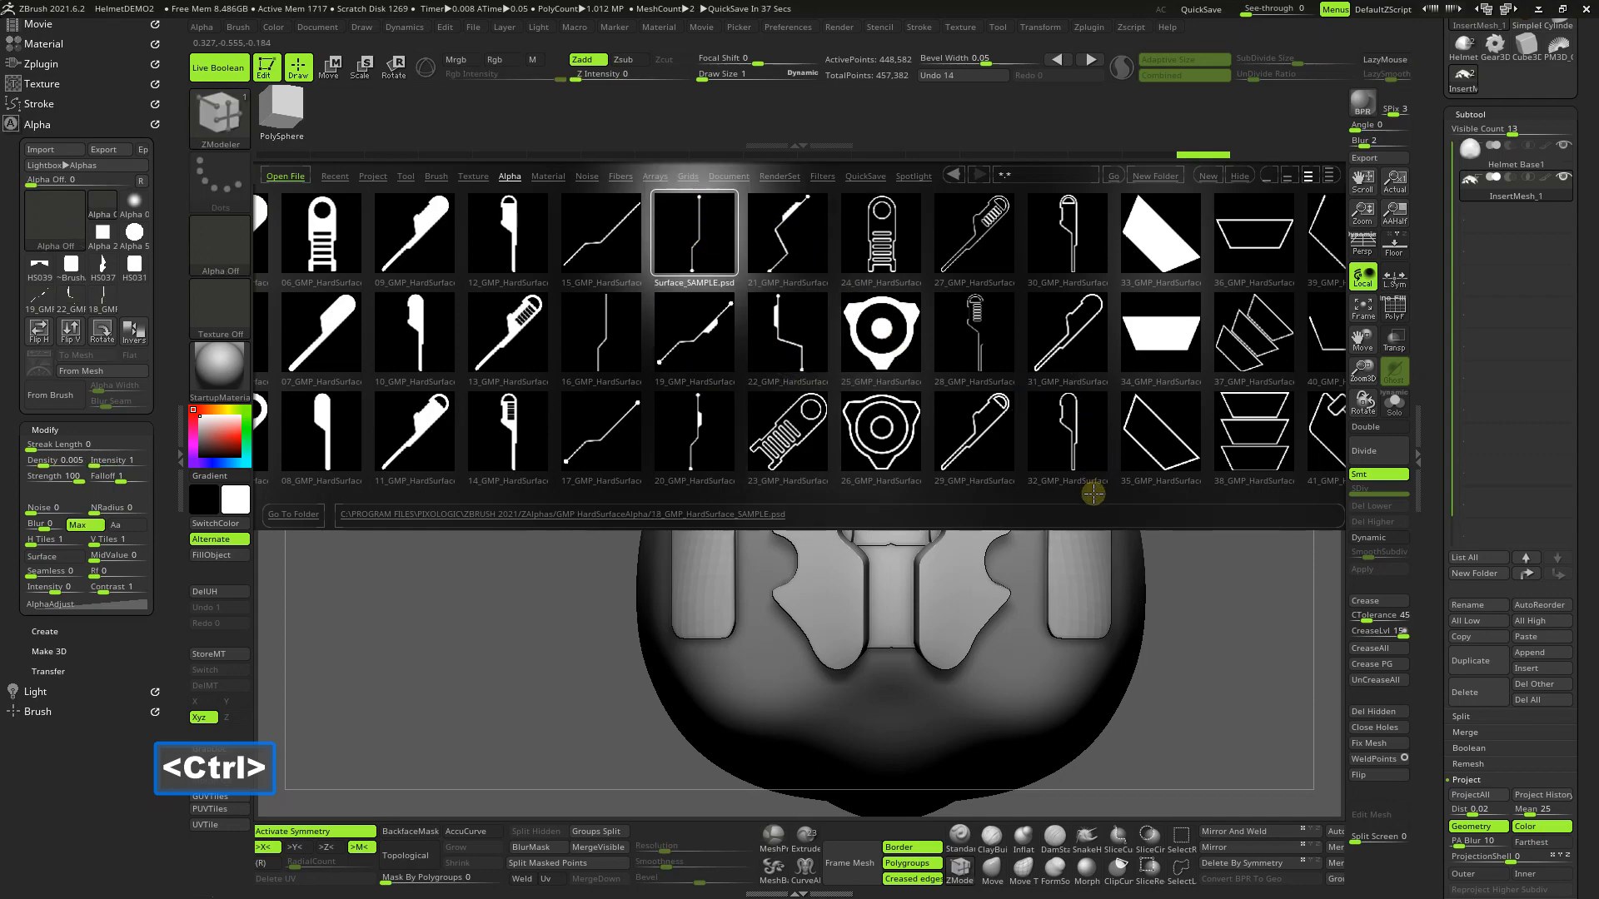
Step: Load the GMP_HardSurface alphas 46 and 52 from further along the set, and close LightBox
{"action": "mouse_move", "coordinate": [1083, 491]}
{"action": "left_mouse_down"}
{"action": "mouse_move", "coordinate": [806, 489]}
{"action": "mouse_move", "coordinate": [905, 473]}
{"action": "left_mouse_up"}
{"action": "double_click", "coordinate": [973, 331], "text": "ctrl"}
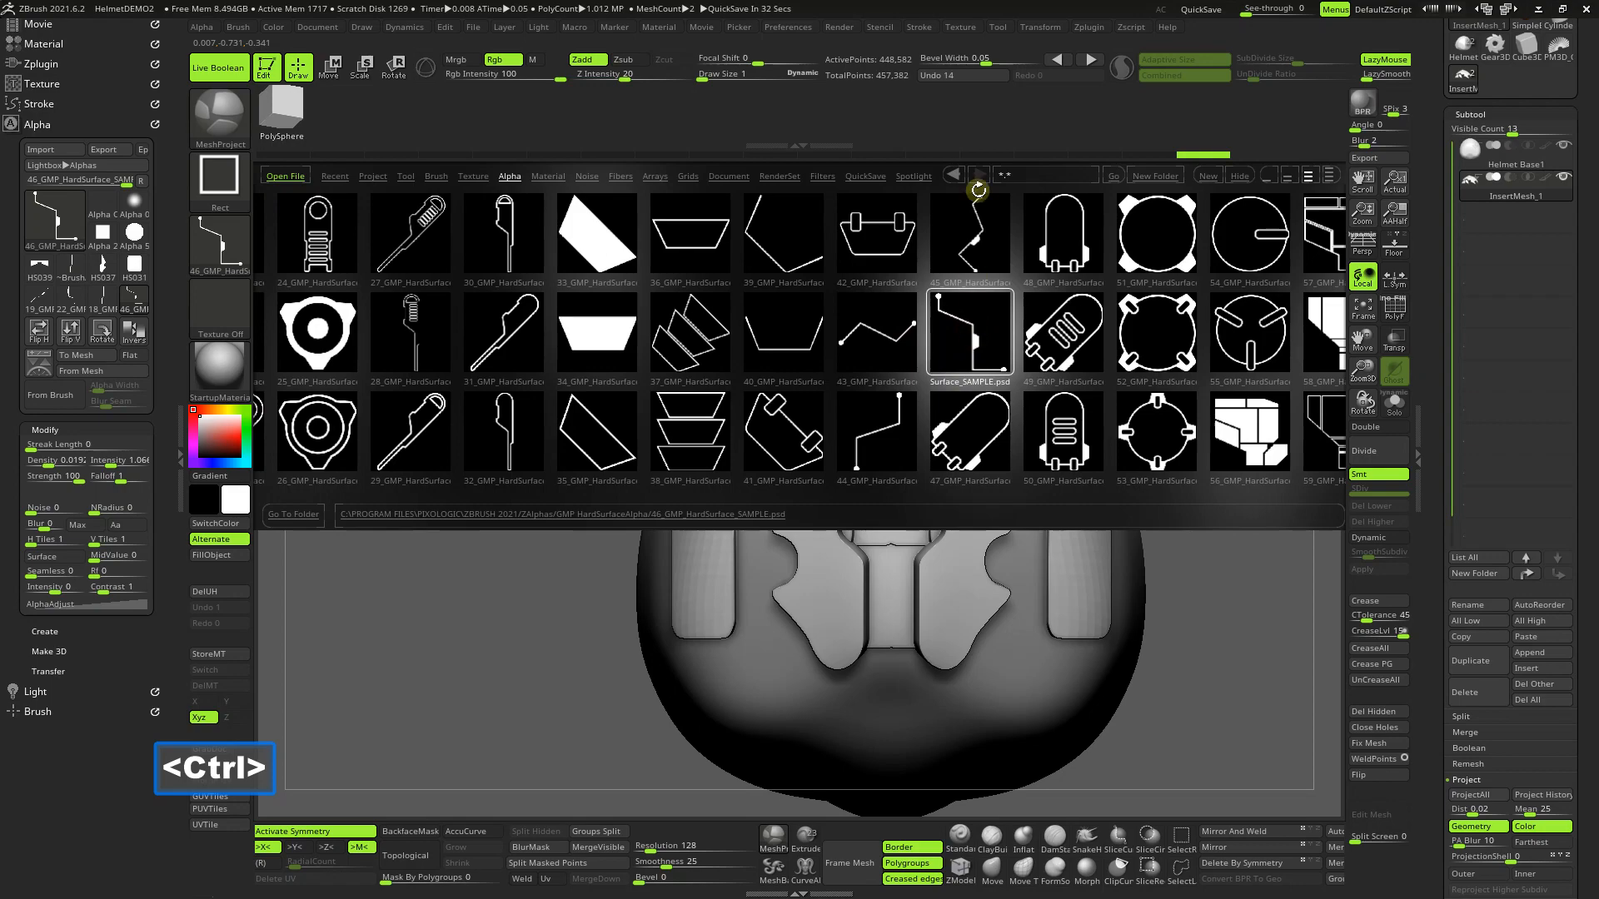
{"action": "left_click", "coordinate": [887, 423], "text": "ctrl"}
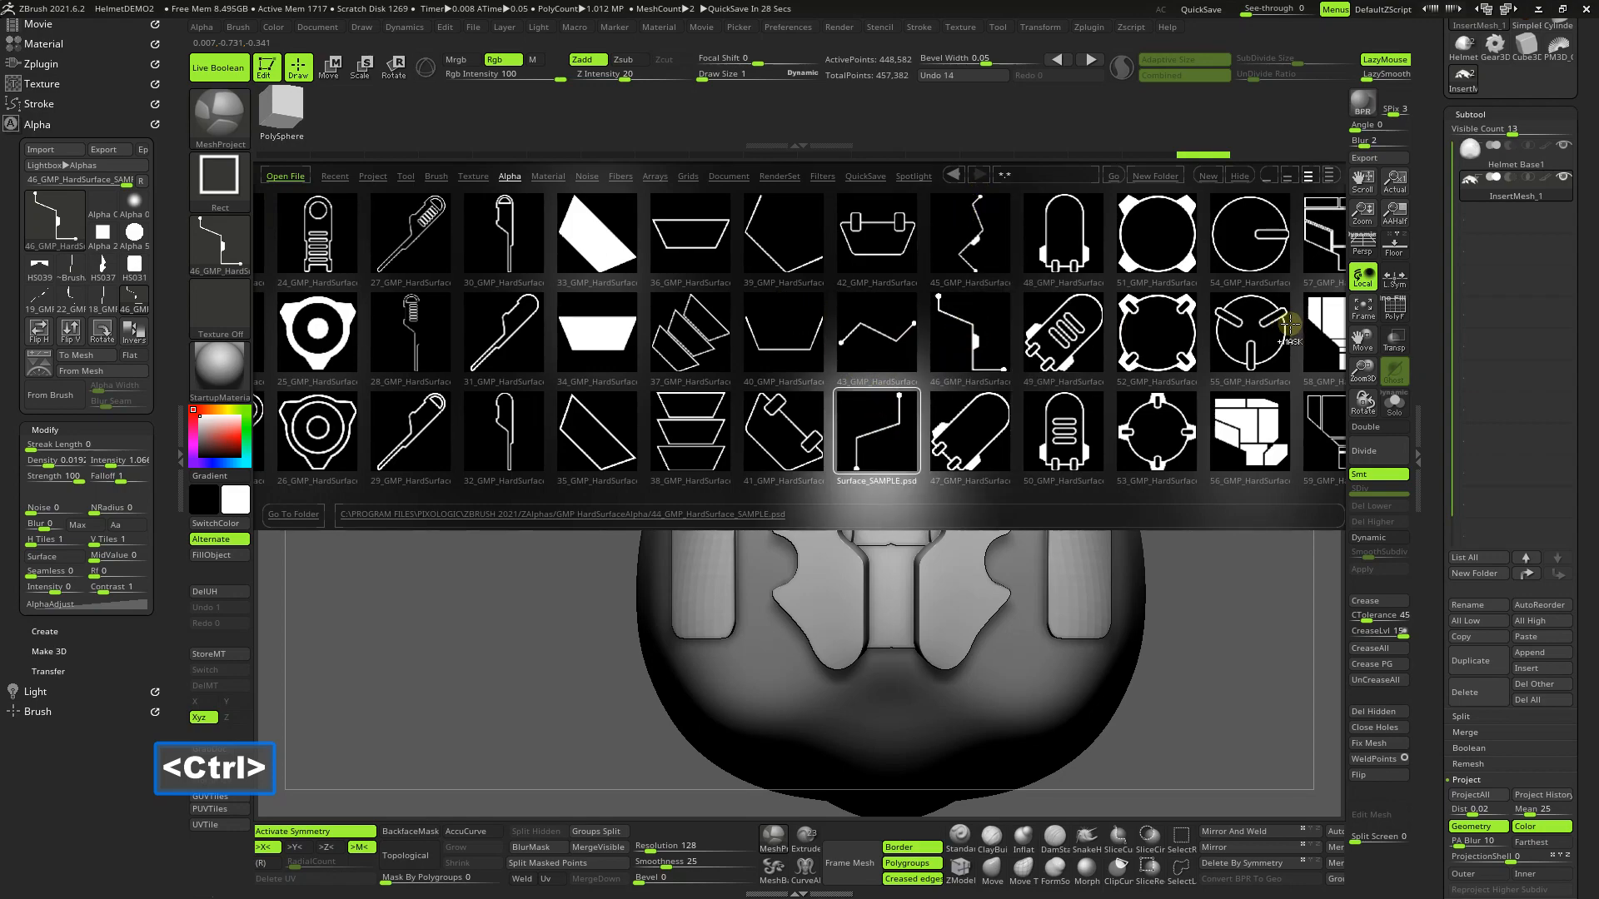
{"action": "left_click", "coordinate": [1157, 332], "text": "ctrl"}
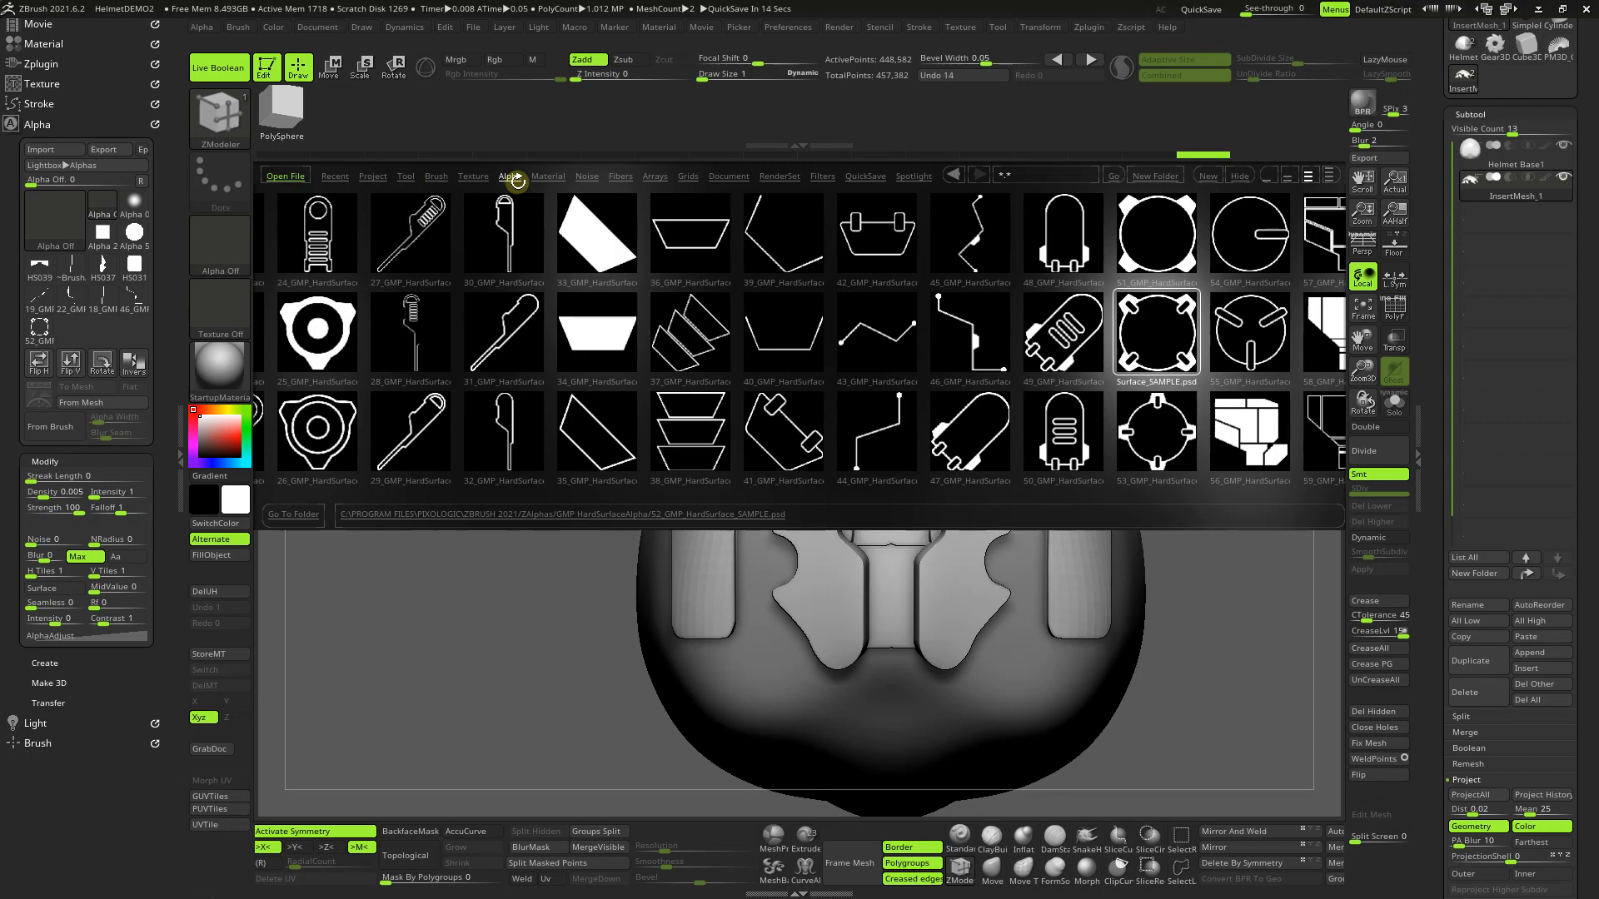
{"action": "key", "text": "comma"}
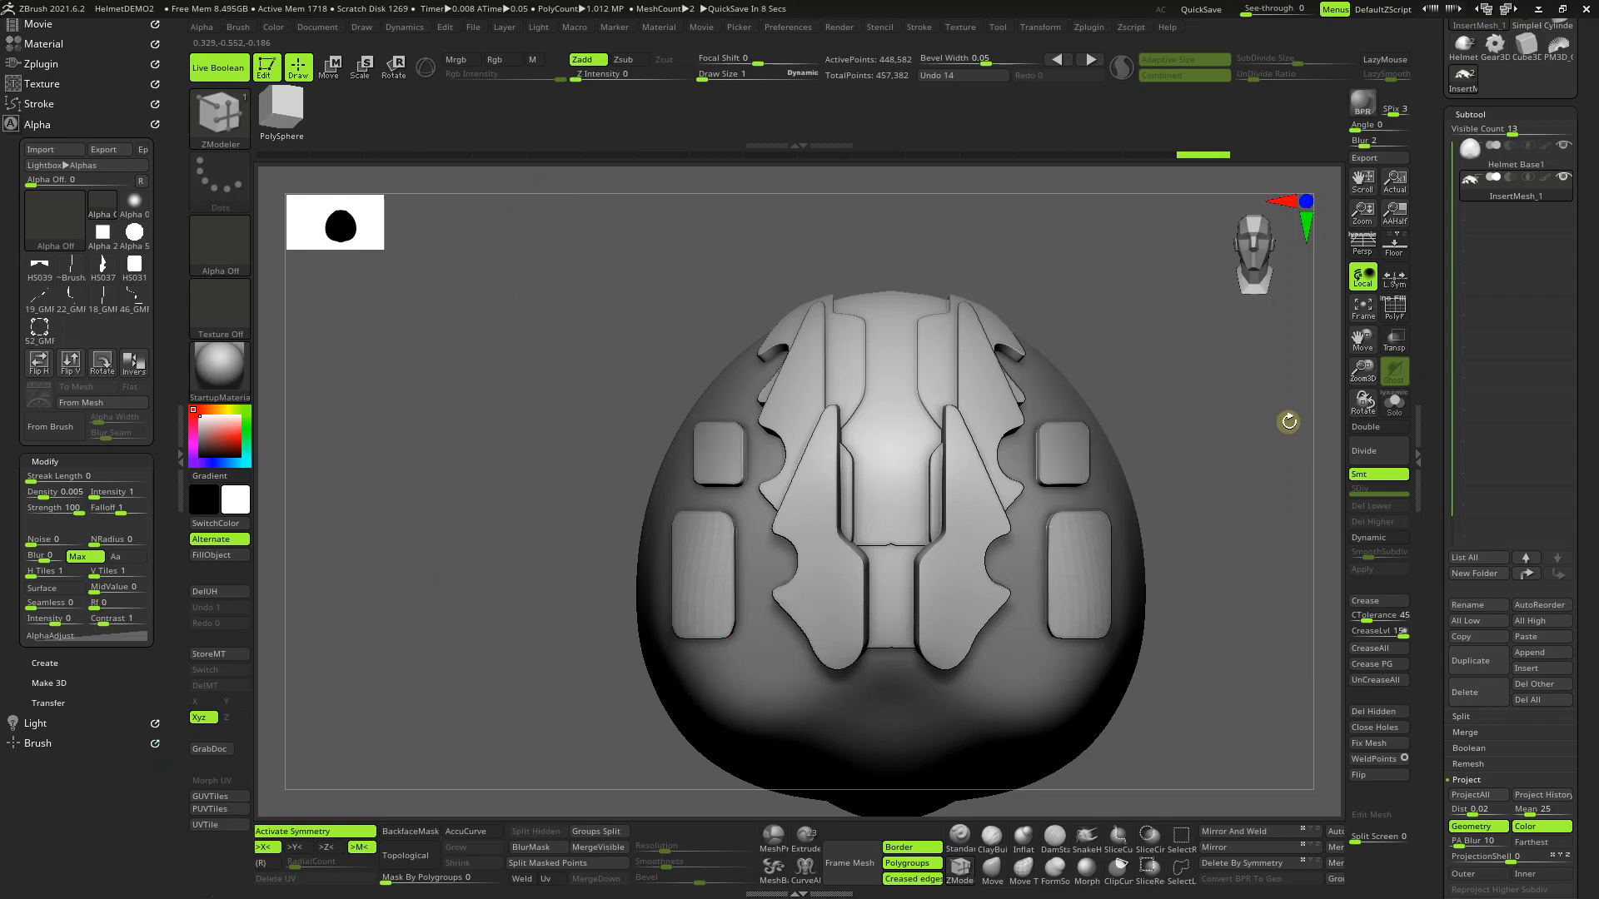
Step: Switch to the Standard brush and abort the project auto-save
{"action": "left_click", "coordinate": [969, 845]}
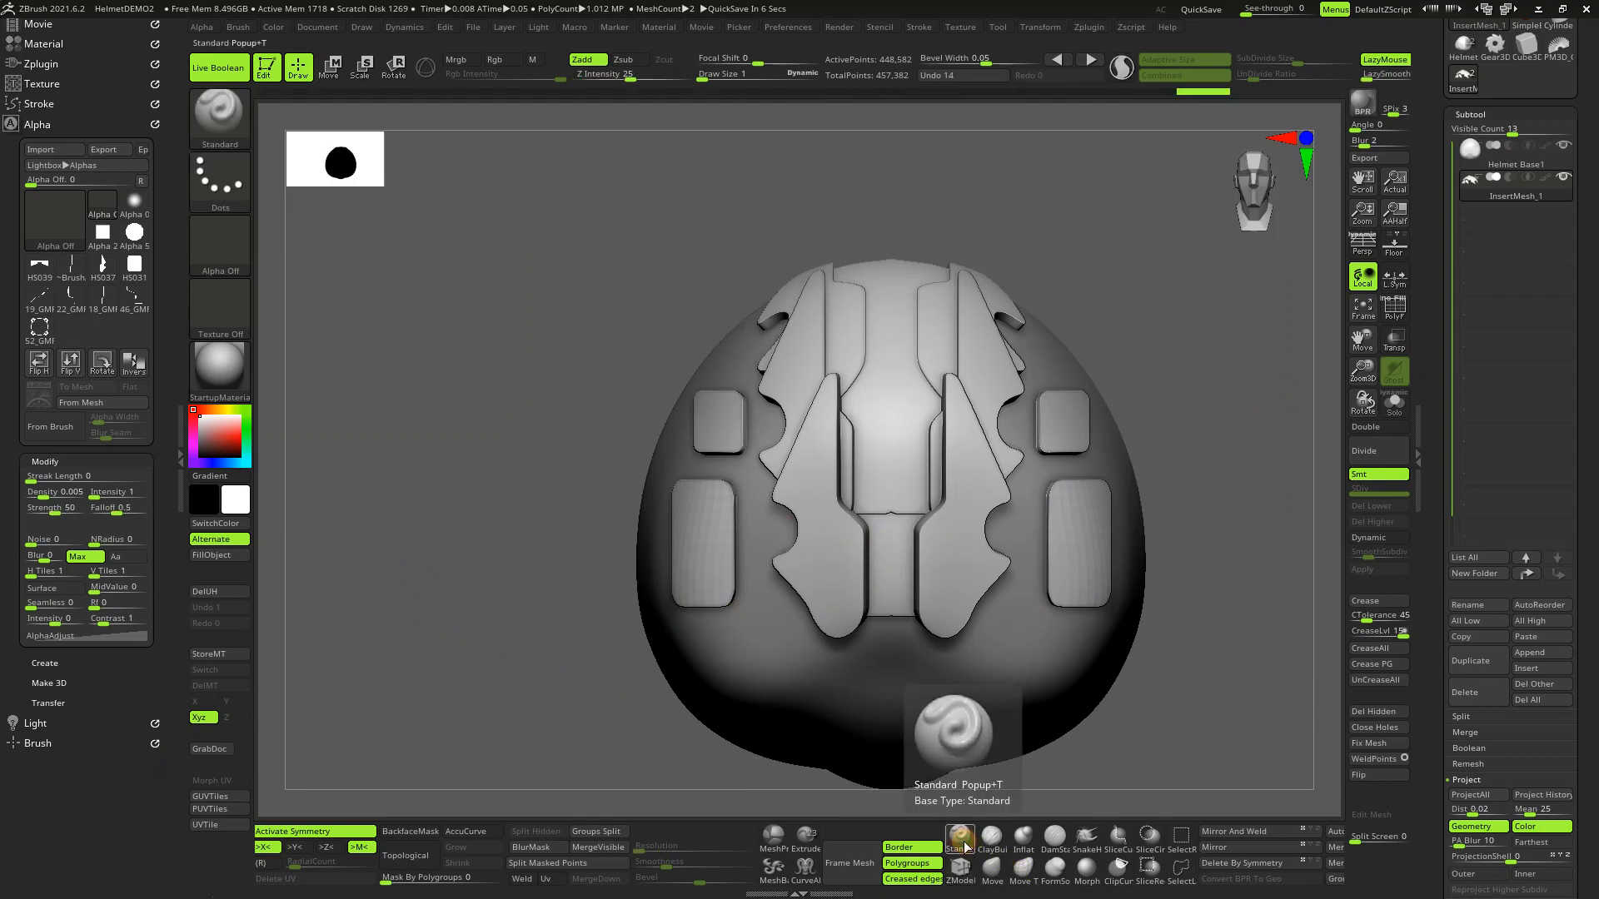
{"action": "left_click_drag", "start_coordinate": [1362, 370], "coordinate": [1363, 349]}
{"action": "key", "text": "ctrl"}
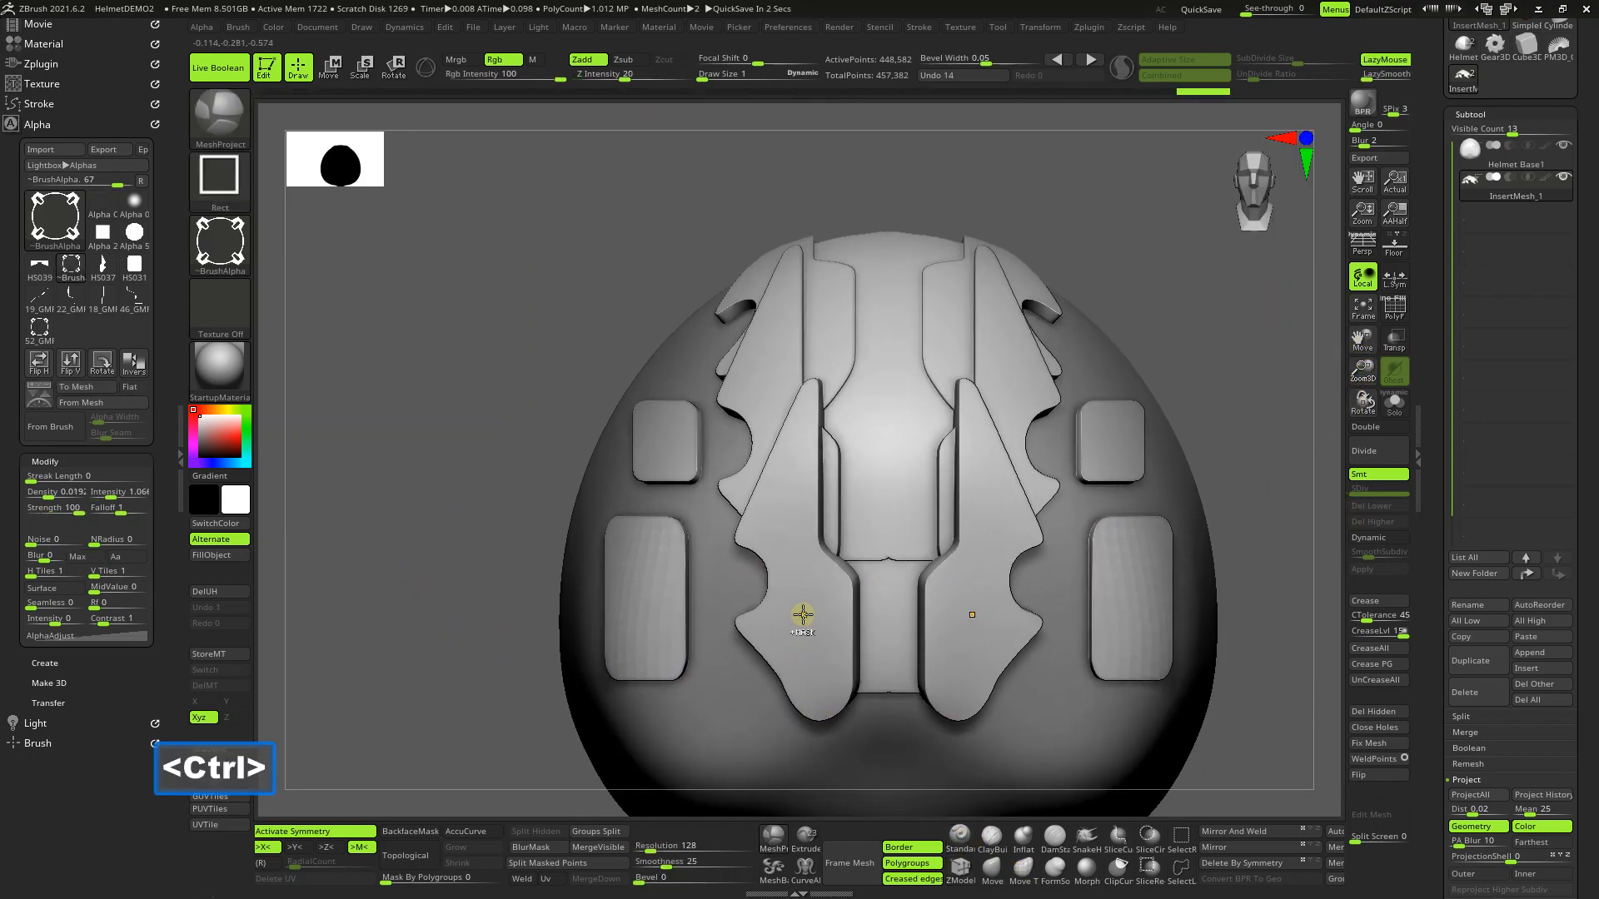
{"action": "key", "text": "Escape"}
{"action": "key", "text": "Escape"}
{"action": "key", "text": "Escape"}
{"action": "key", "text": "Escape"}
{"action": "key", "text": "Escape"}
{"action": "key", "text": "Escape"}
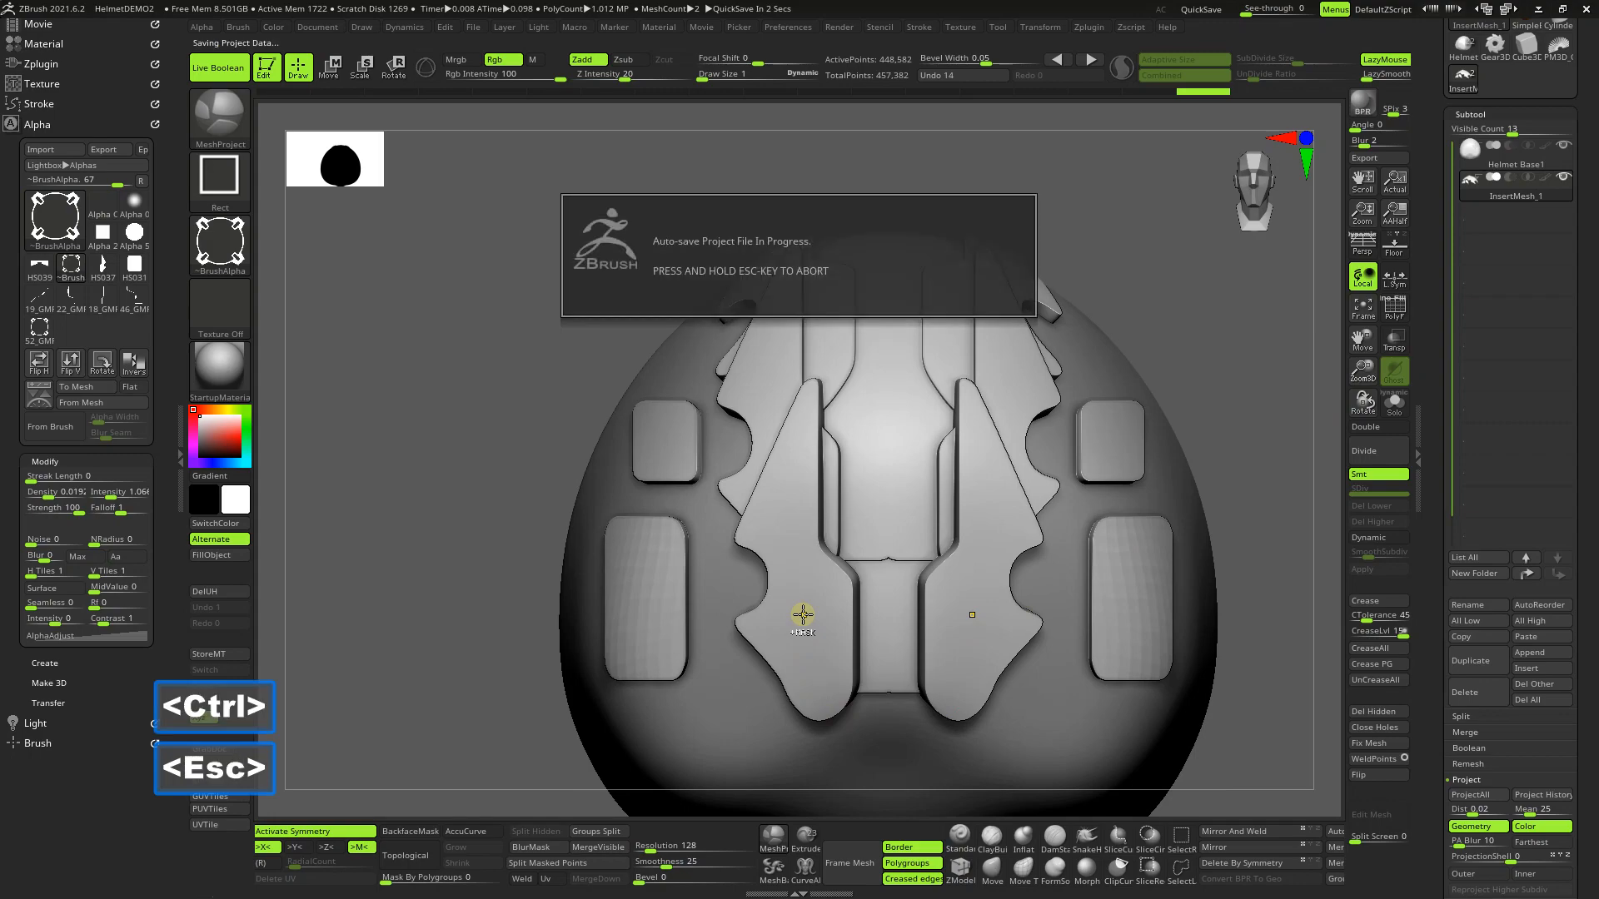
Step: Assign the 22_GMP_HardSurface alpha to the MeshProject brush and undo the accidental mask change
{"action": "key", "text": "ctrl"}
{"action": "left_click", "coordinate": [62, 227]}
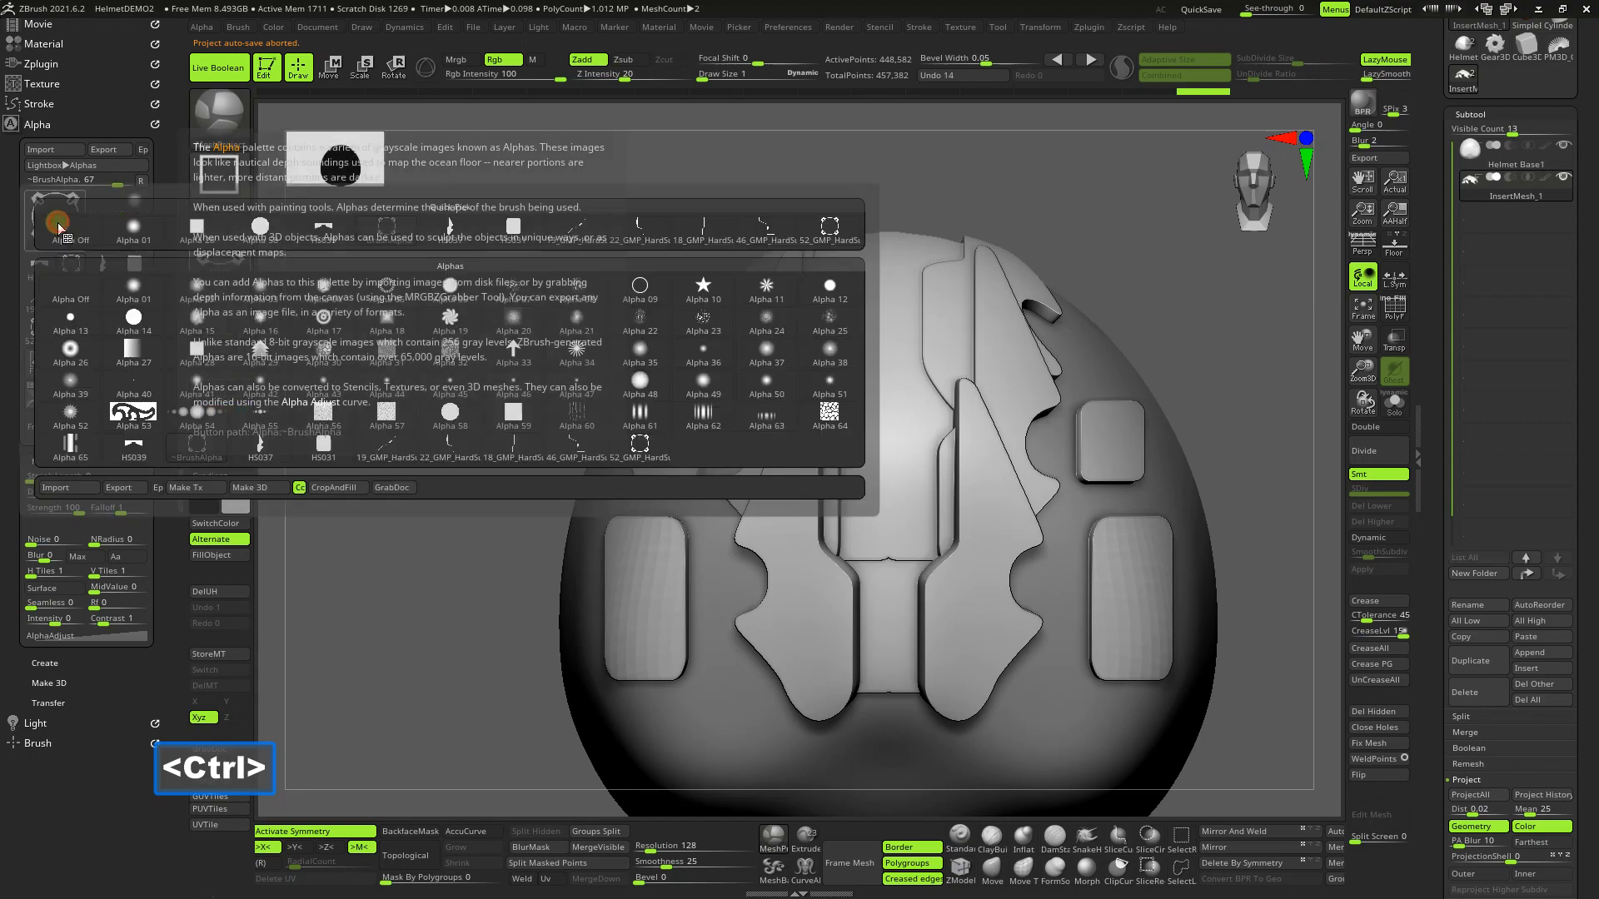
{"action": "left_click", "coordinate": [450, 448]}
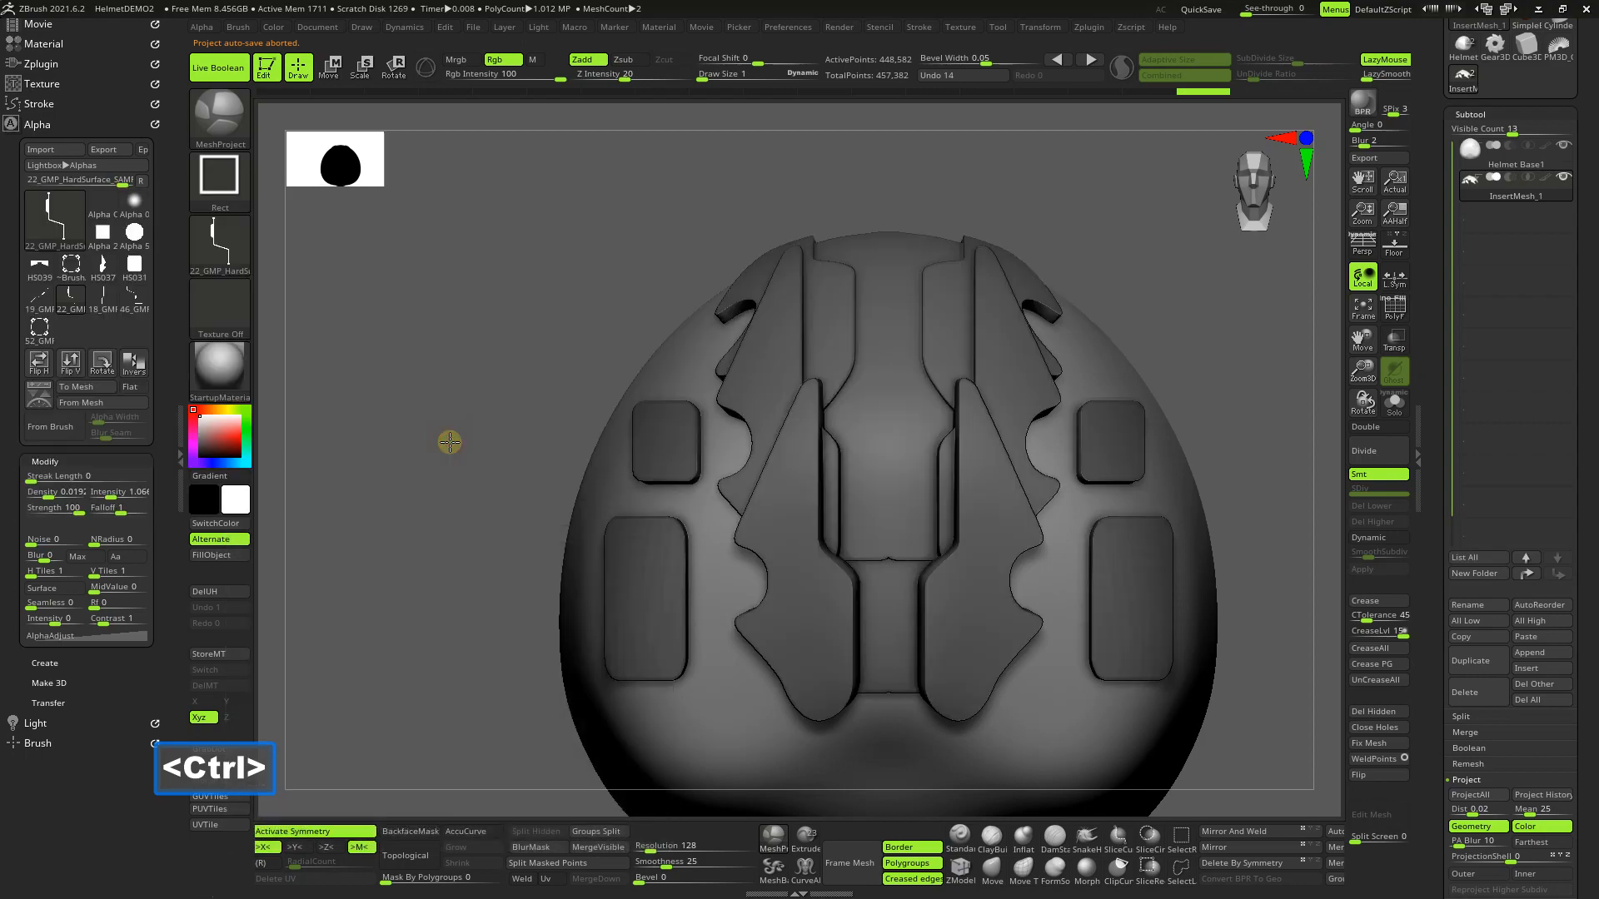
{"action": "key", "text": "ctrl+z"}
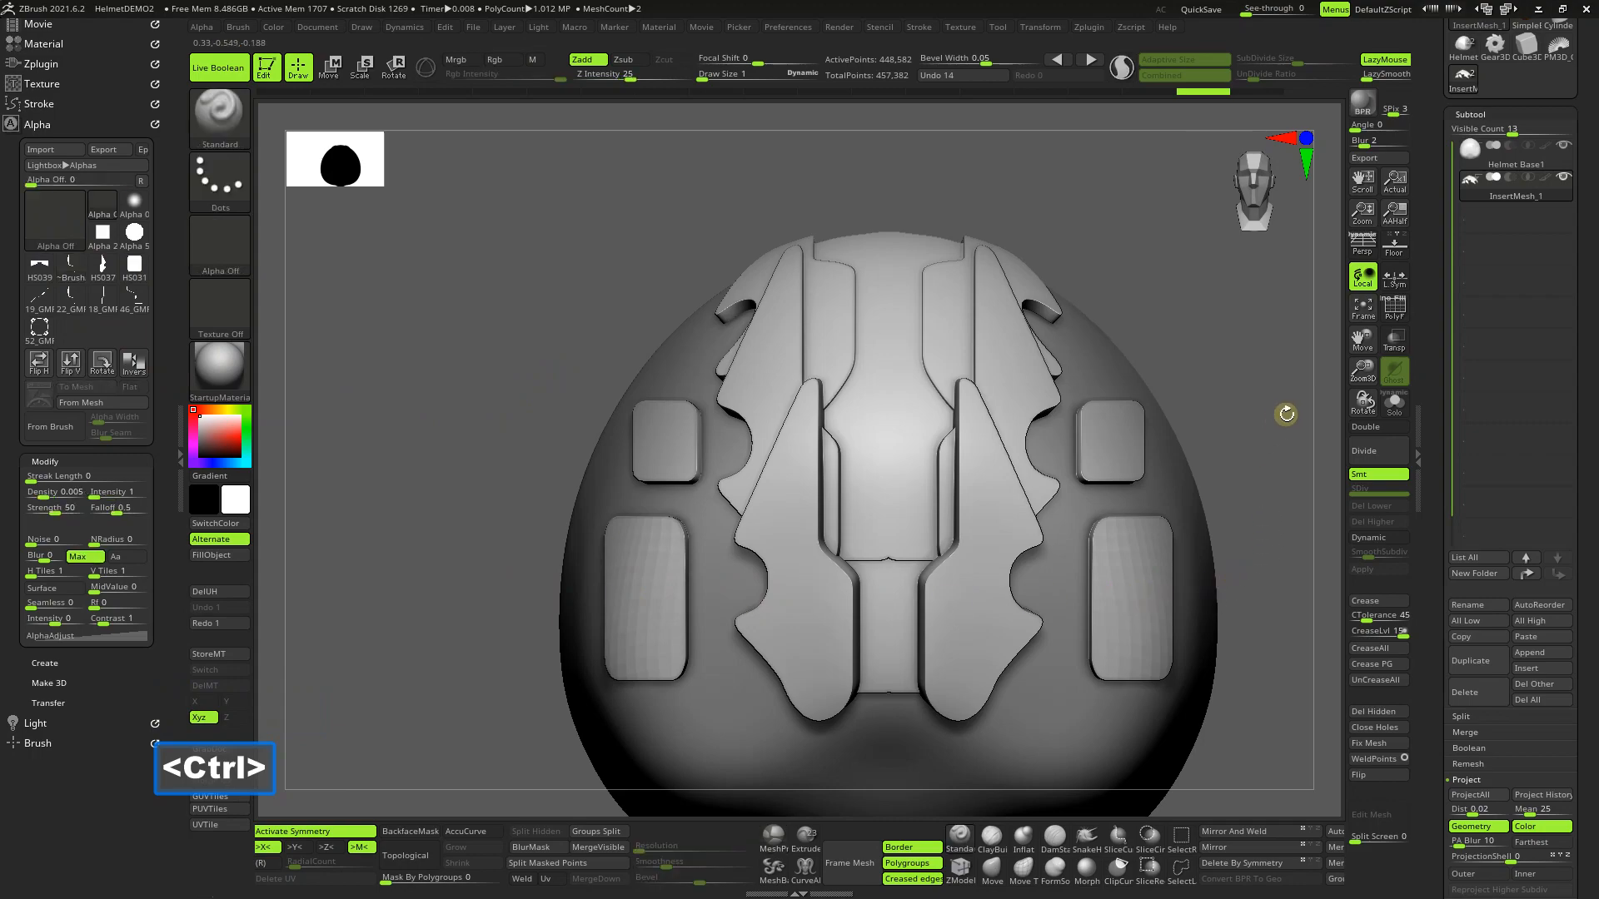
Step: Try projecting the angled line alpha as a mesh onto the lower side panel at Z Intensity 20, and undo it
{"action": "mouse_move", "coordinate": [1362, 369]}
{"action": "left_mouse_down"}
{"action": "mouse_move", "coordinate": [1363, 390]}
{"action": "mouse_move", "coordinate": [1350, 274]}
{"action": "left_mouse_up"}
{"action": "left_click", "coordinate": [1352, 276]}
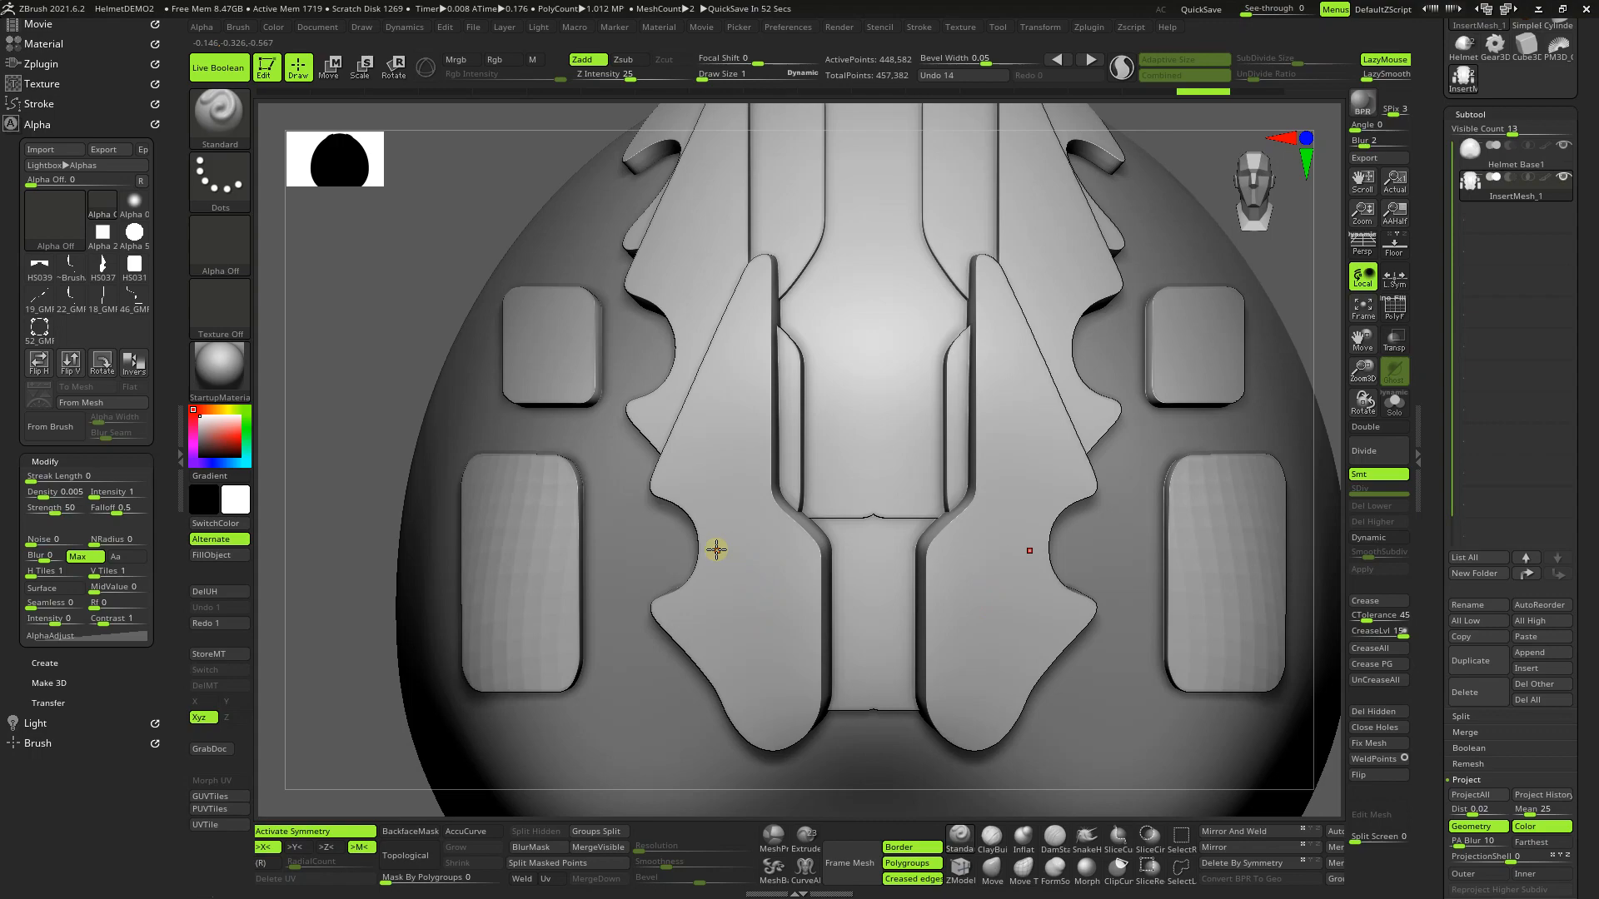
{"action": "key", "text": "ctrl"}
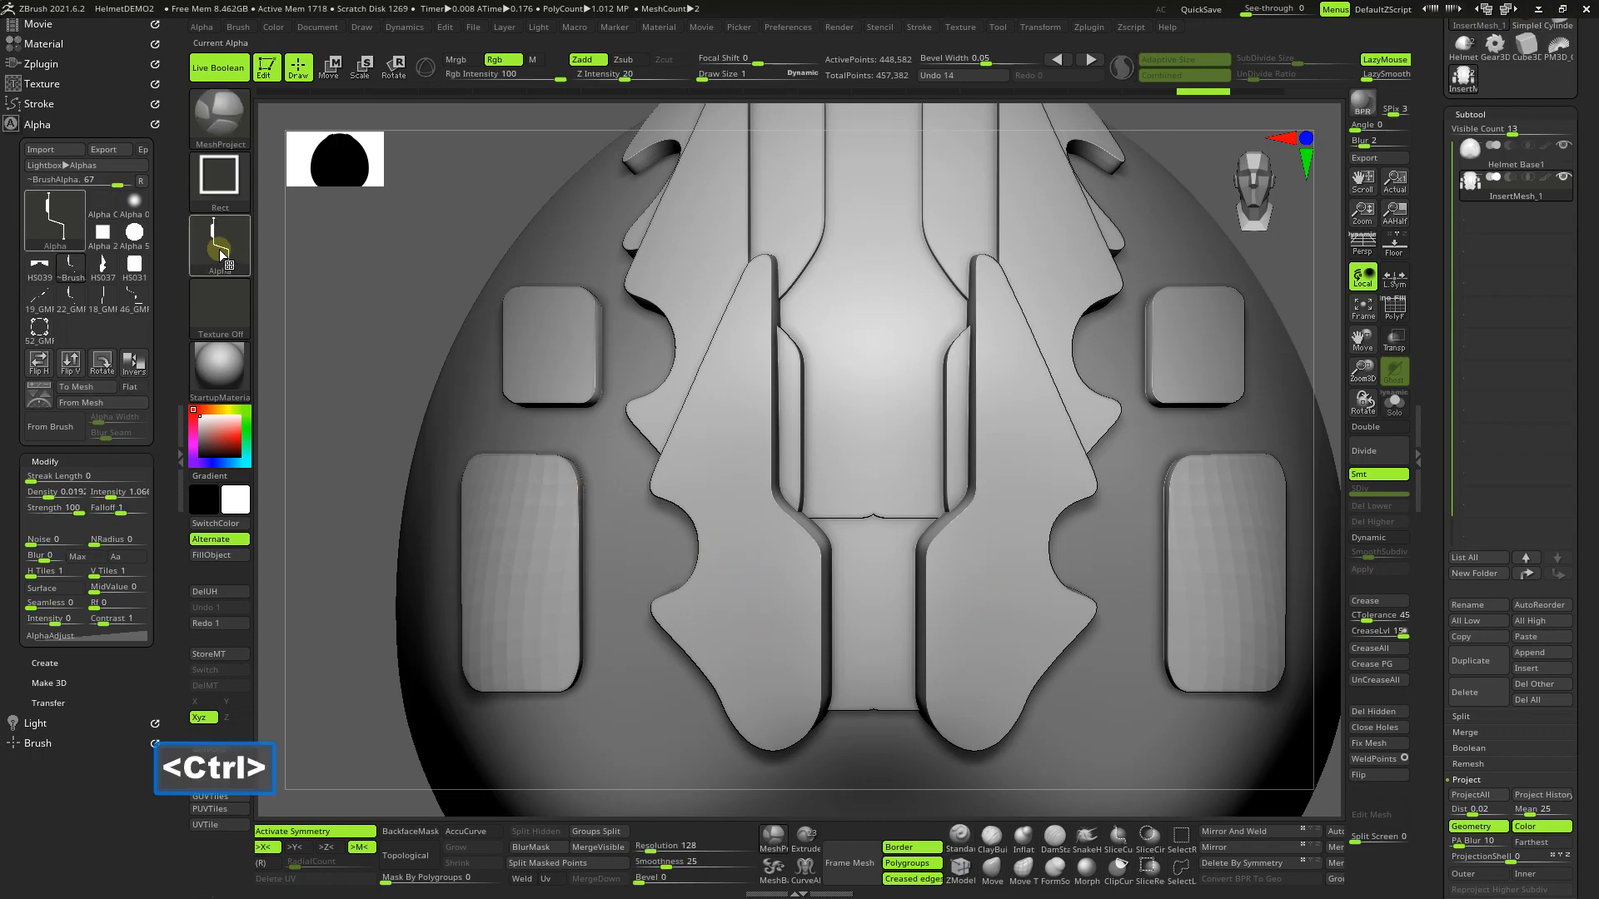
{"action": "left_click", "coordinate": [229, 188]}
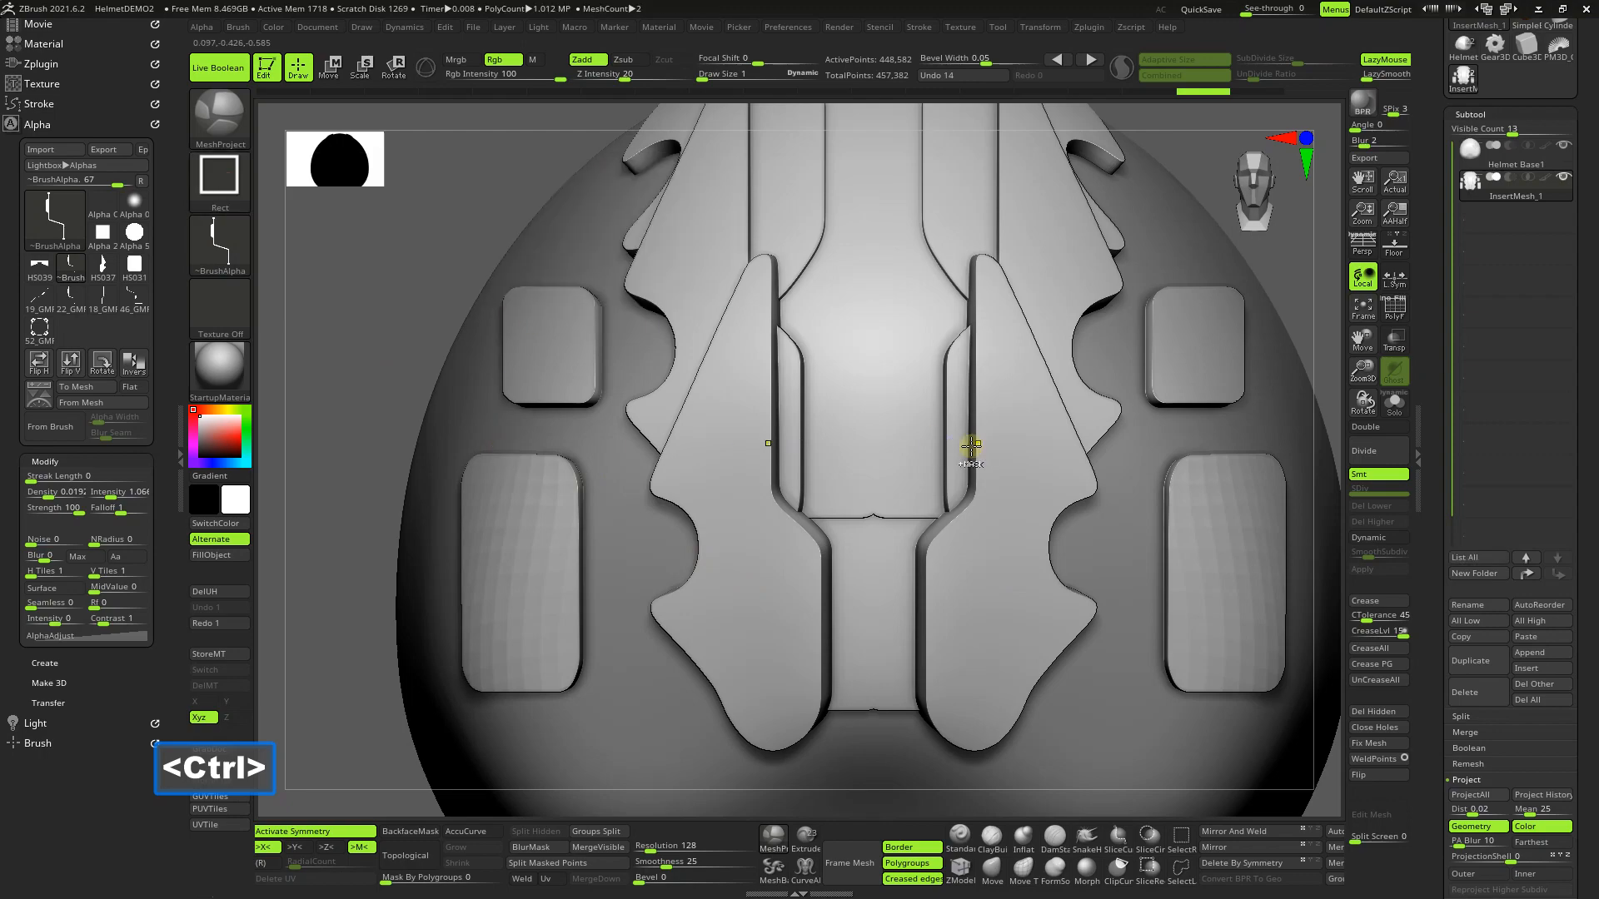
{"action": "mouse_move", "coordinate": [750, 596]}
{"action": "left_mouse_down", "text": "ctrl"}
{"action": "mouse_move", "coordinate": [721, 667]}
{"action": "mouse_move", "coordinate": [655, 723]}
{"action": "left_mouse_up", "text": "ctrl"}
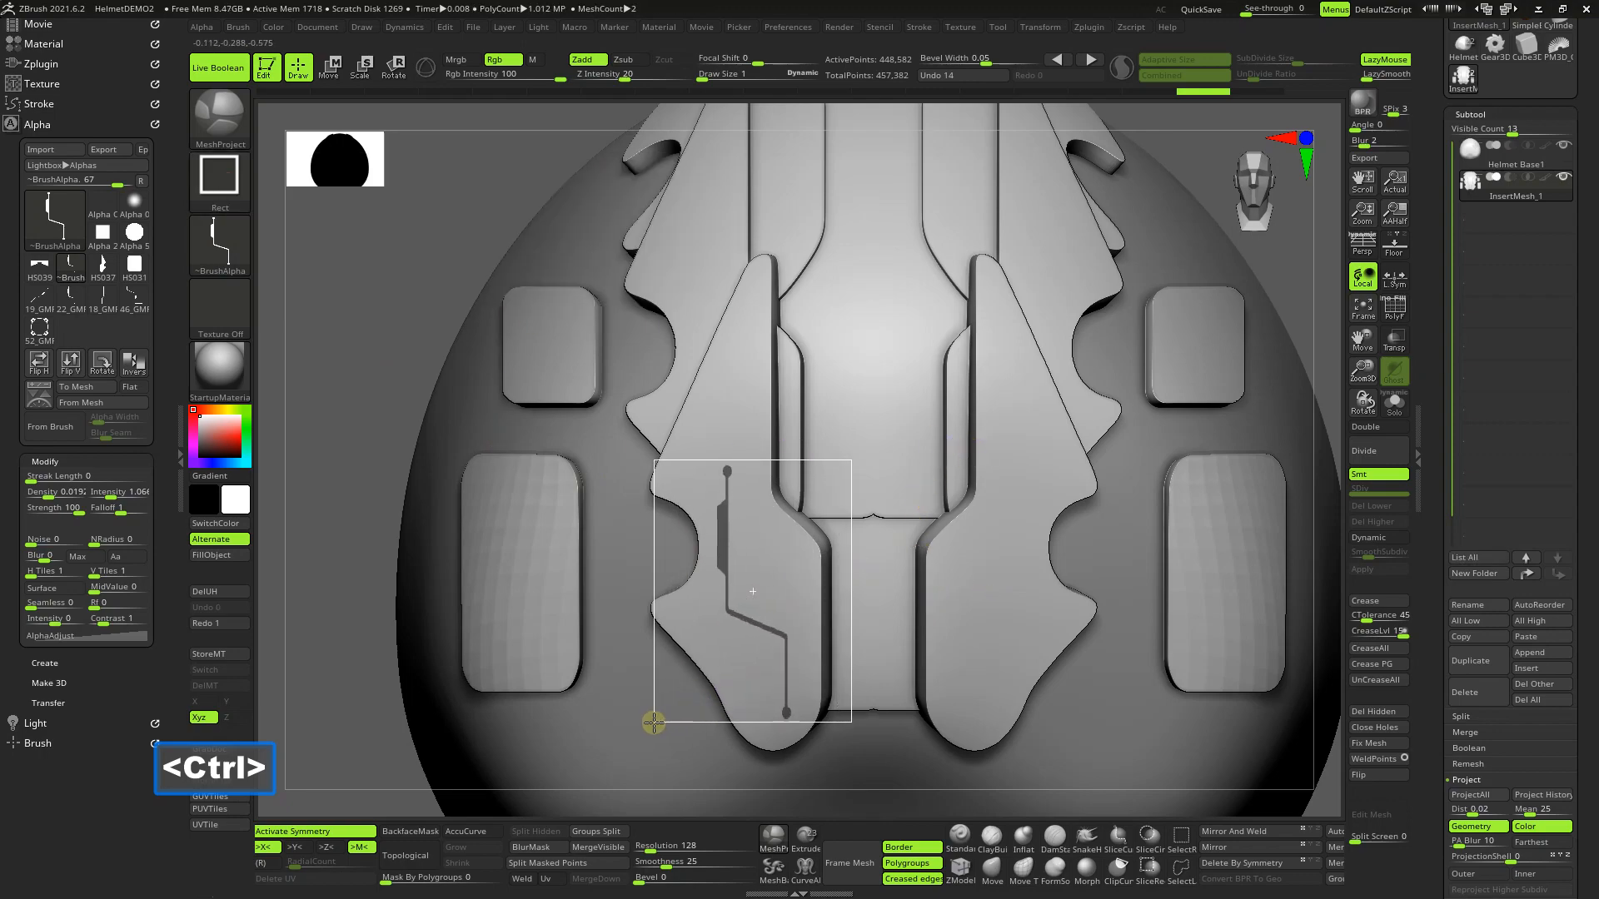
{"action": "left_click_drag", "start_coordinate": [655, 723], "coordinate": [654, 722], "text": "ctrl"}
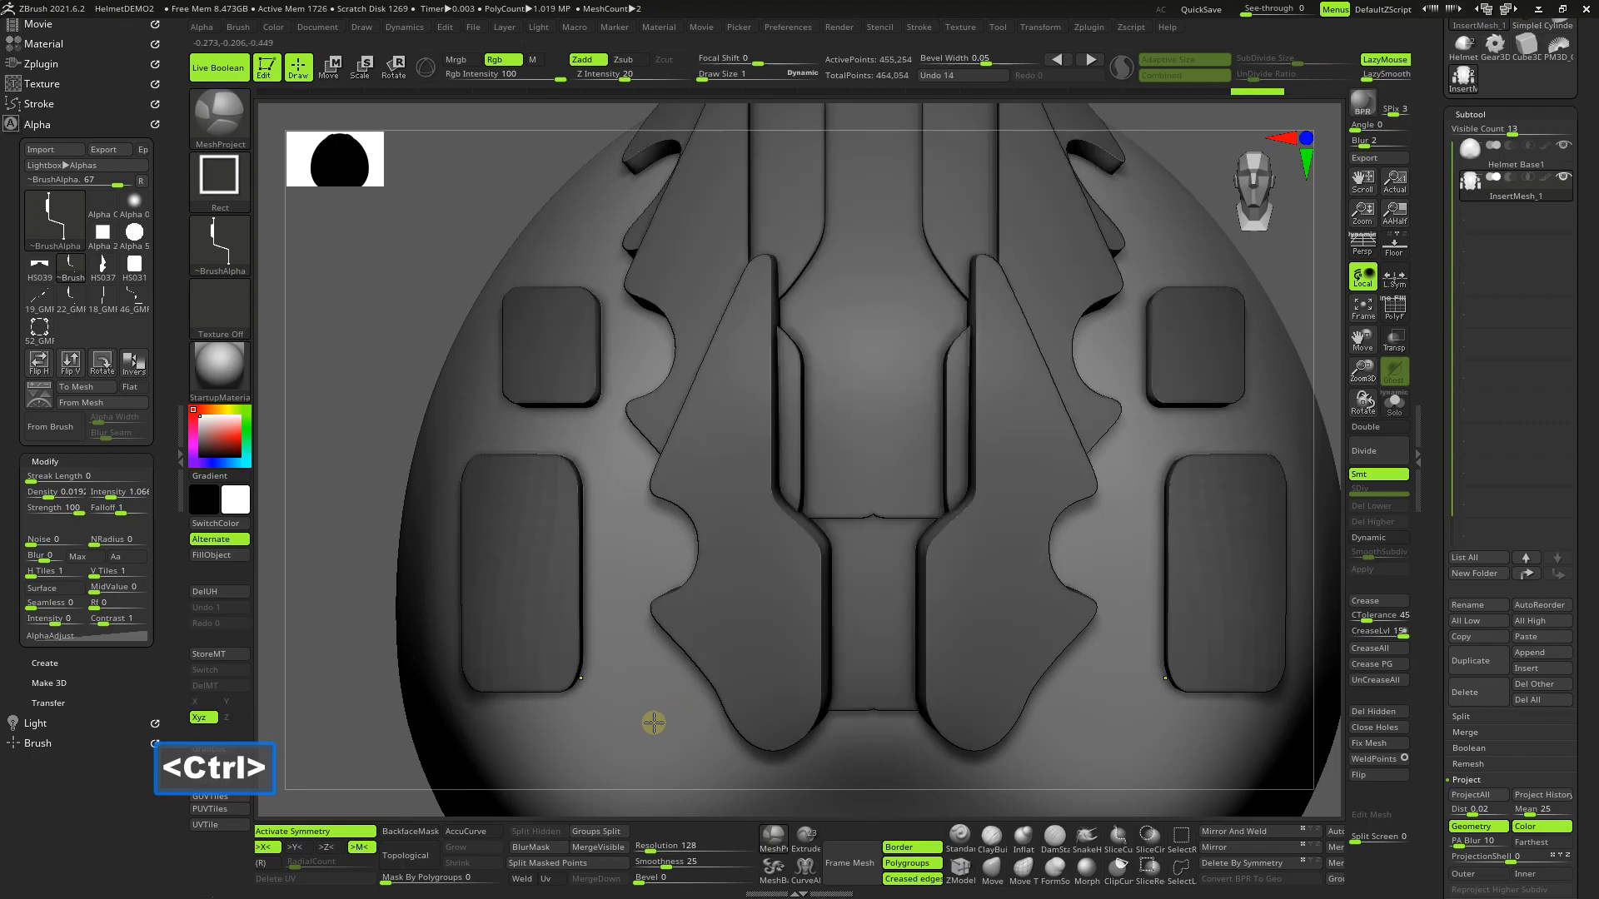
{"action": "key", "text": "ctrl+z"}
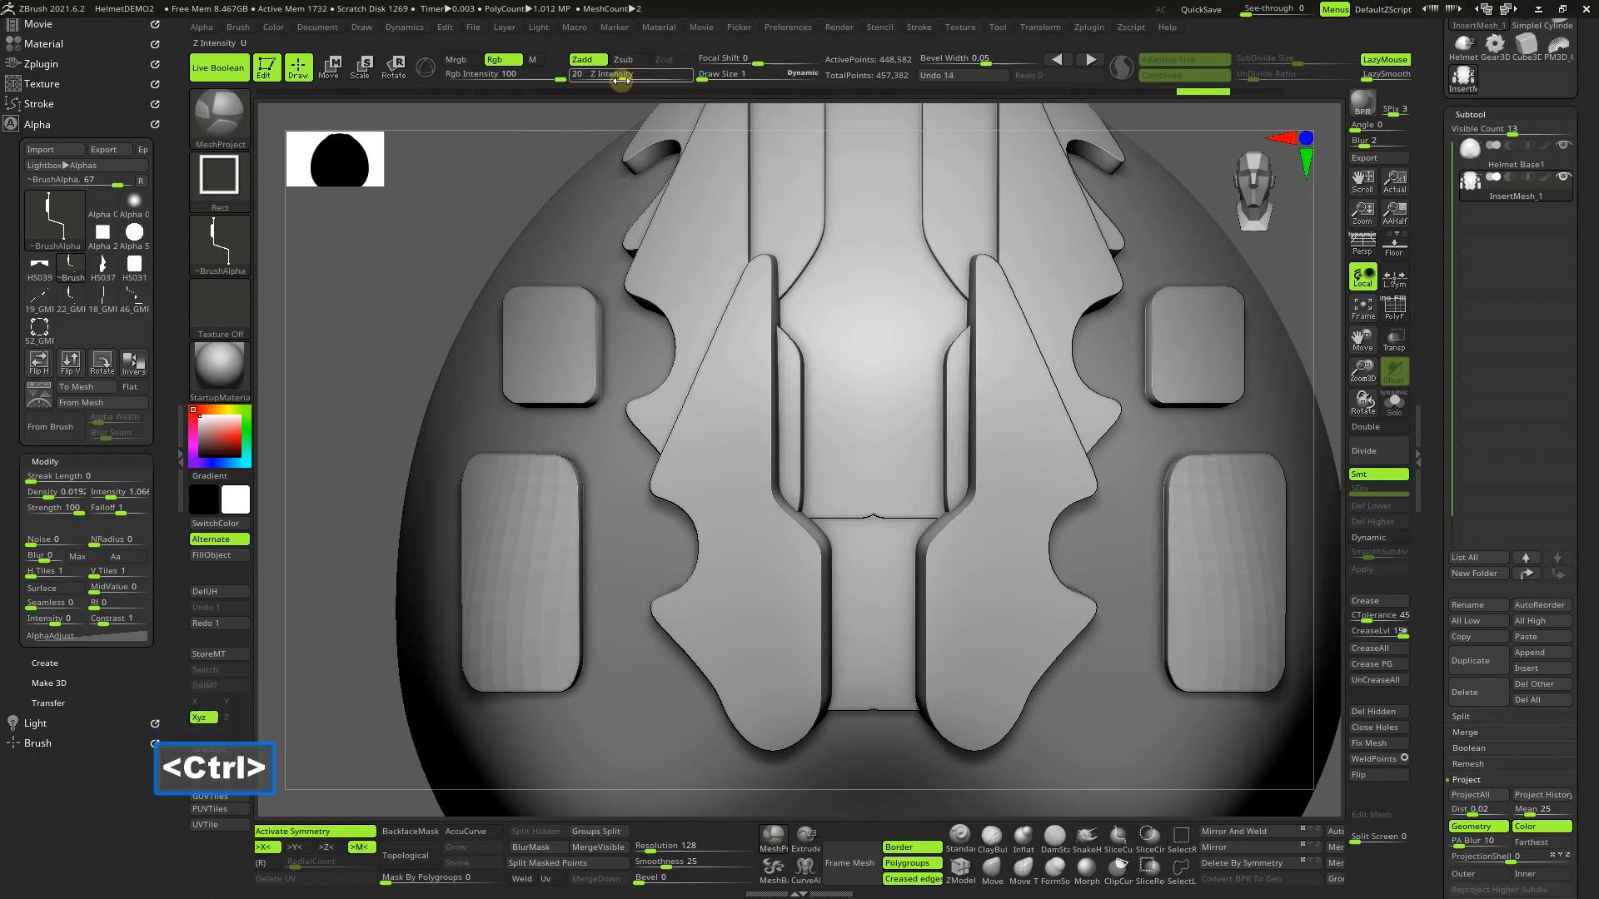
Step: Set the MeshProject brush's Z Intensity to 10 and project the angled line alpha as a subtractive groove into the lower side panel
{"action": "left_click_drag", "start_coordinate": [621, 77], "coordinate": [611, 81]}
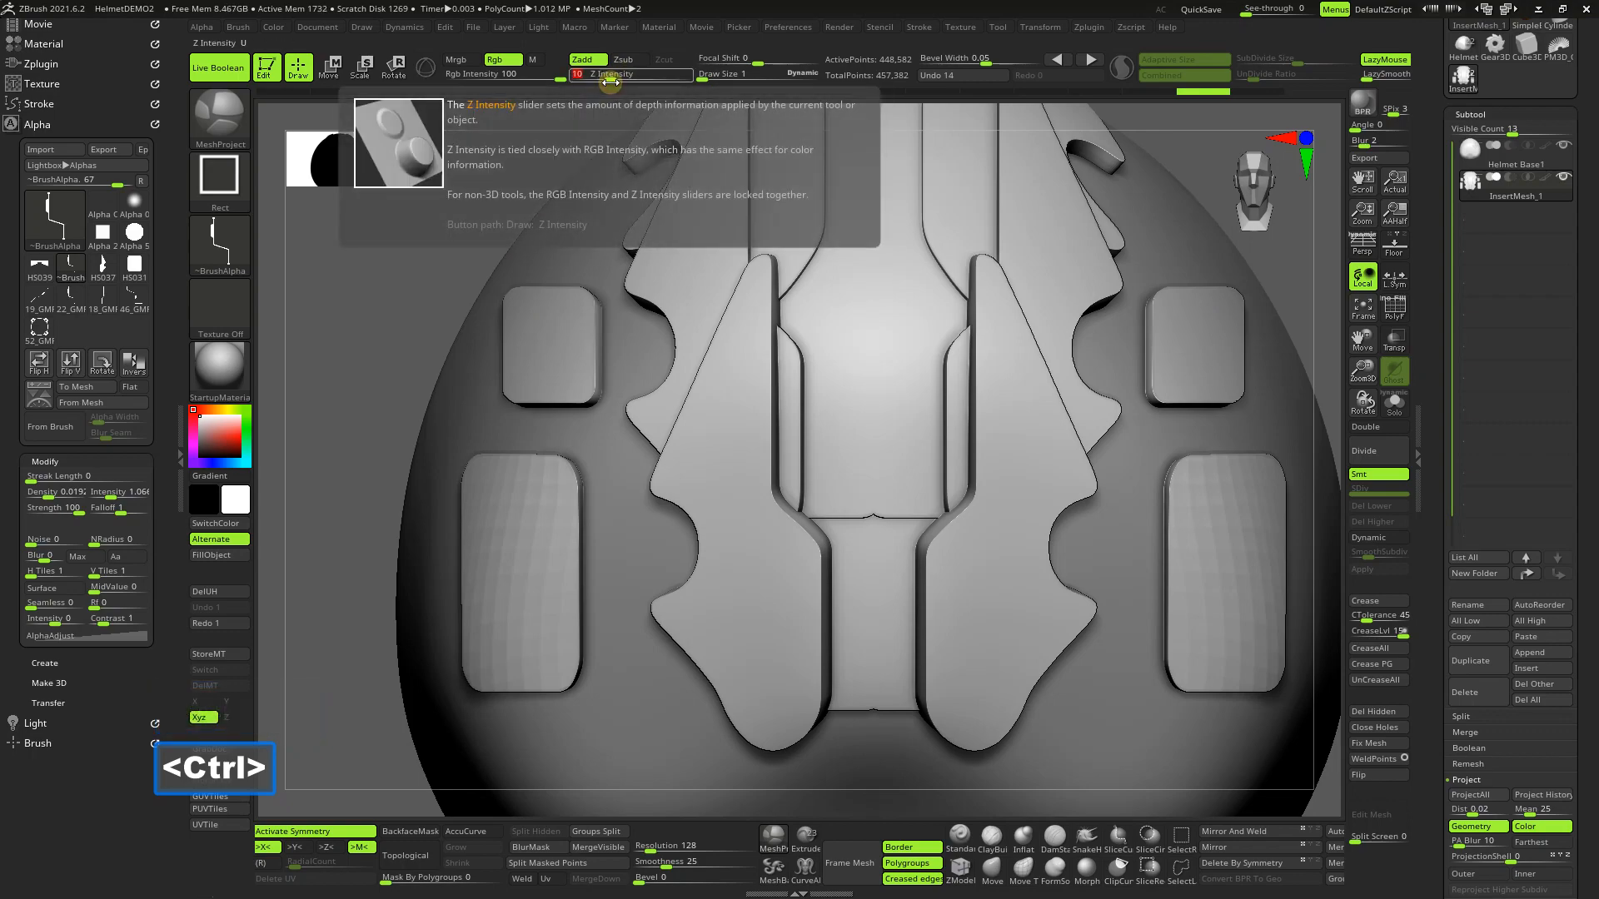
{"action": "mouse_move", "coordinate": [1535, 342]}
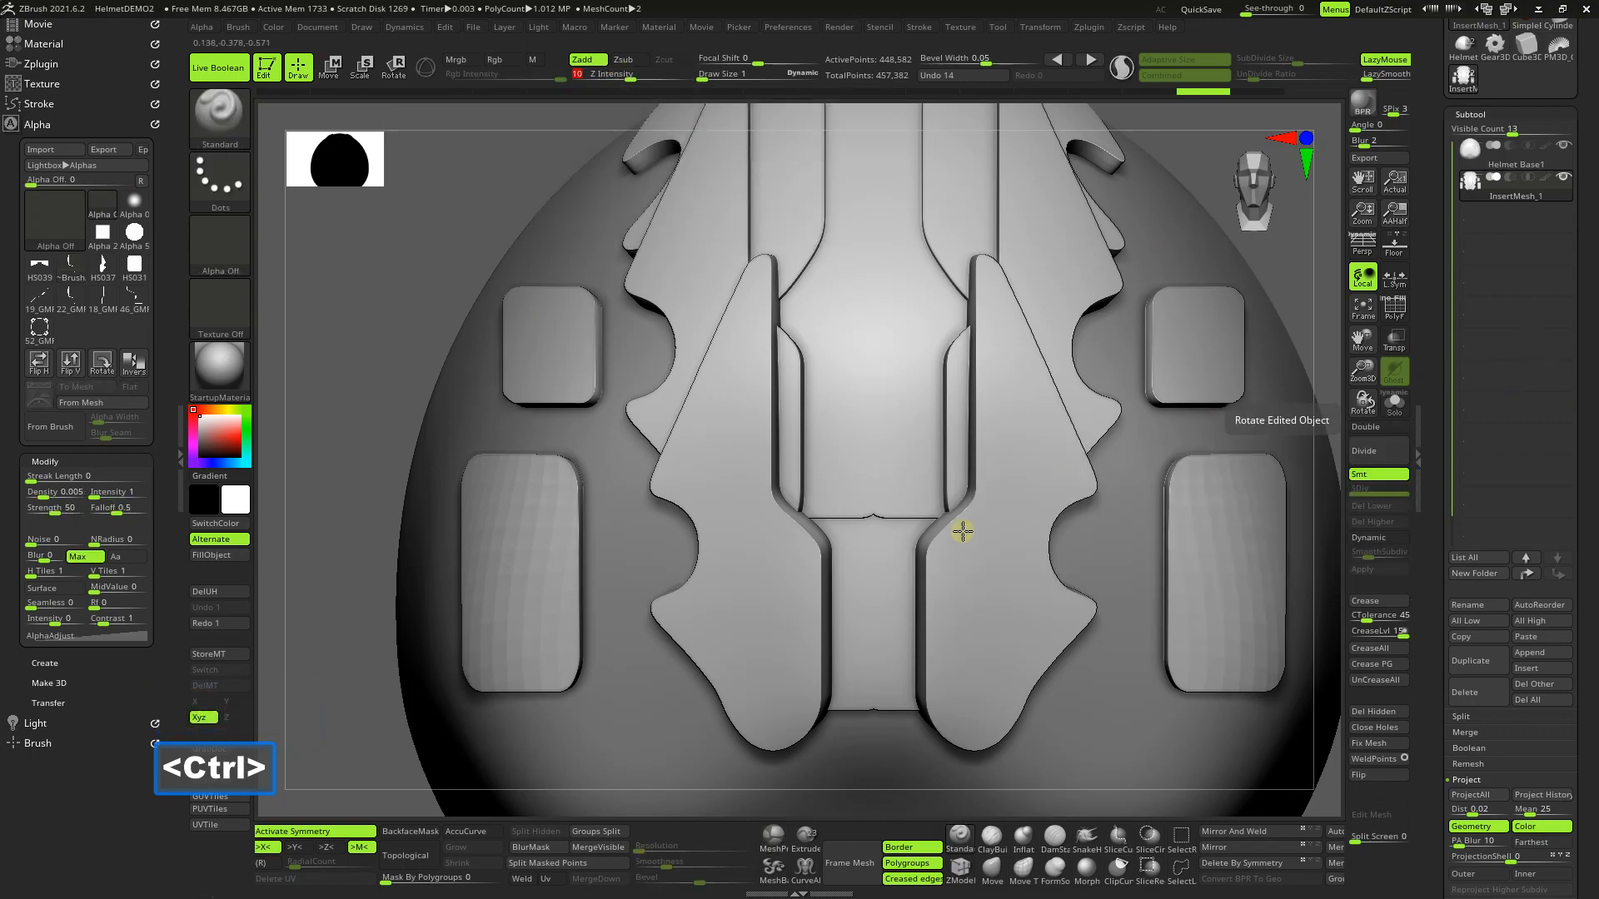
{"action": "left_click_drag", "start_coordinate": [755, 593], "coordinate": [624, 723], "text": "ctrl"}
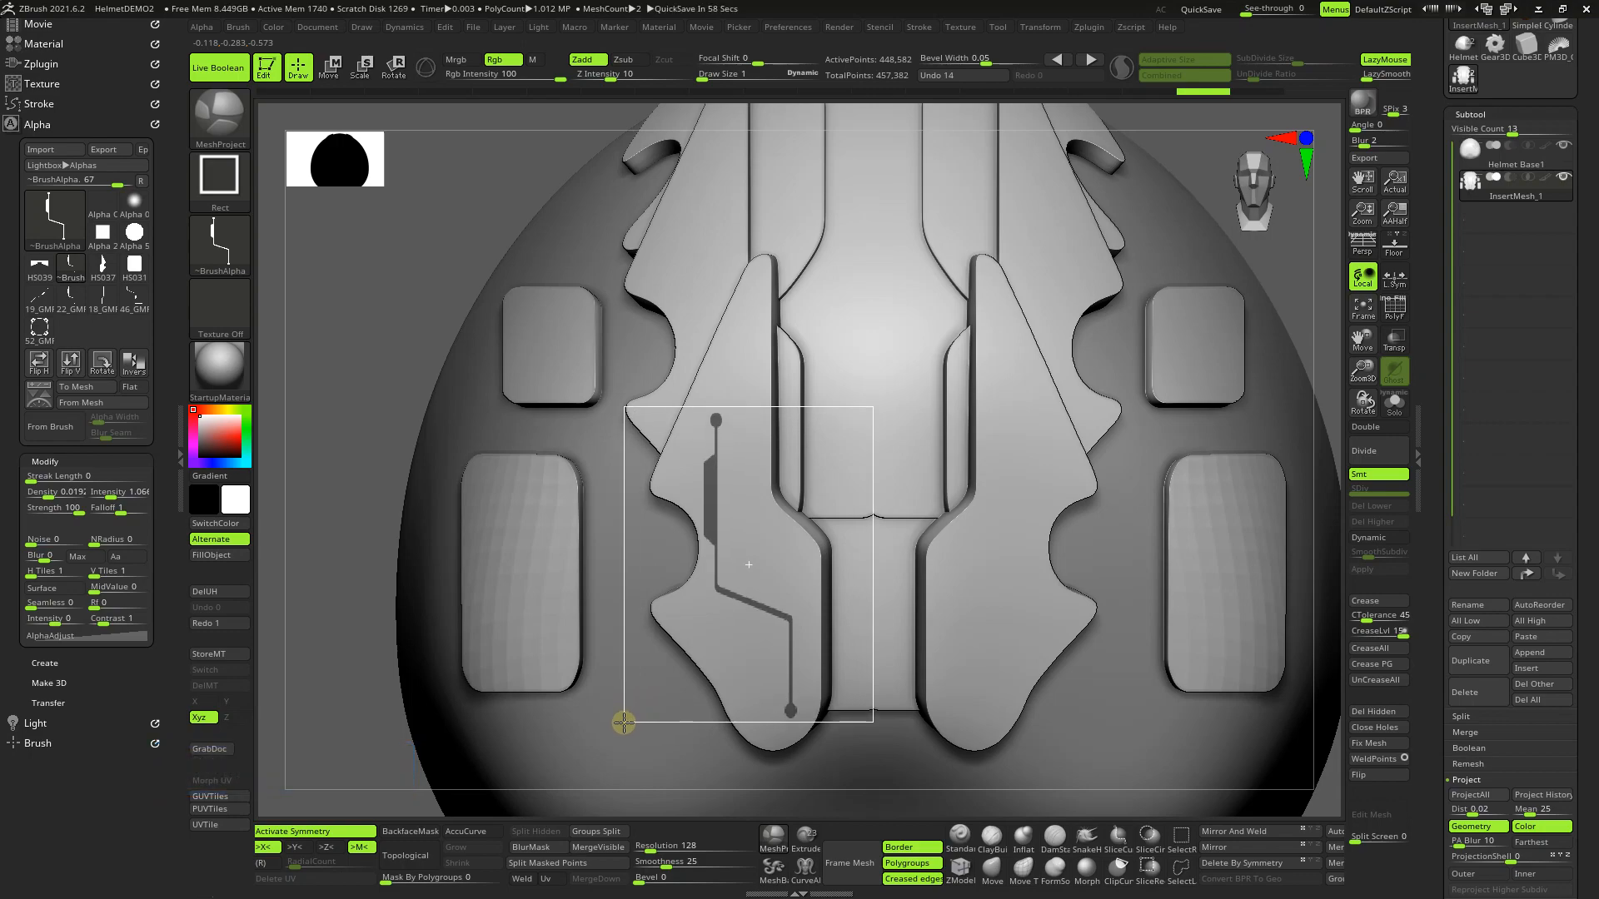
{"action": "key", "text": "ctrl+alt"}
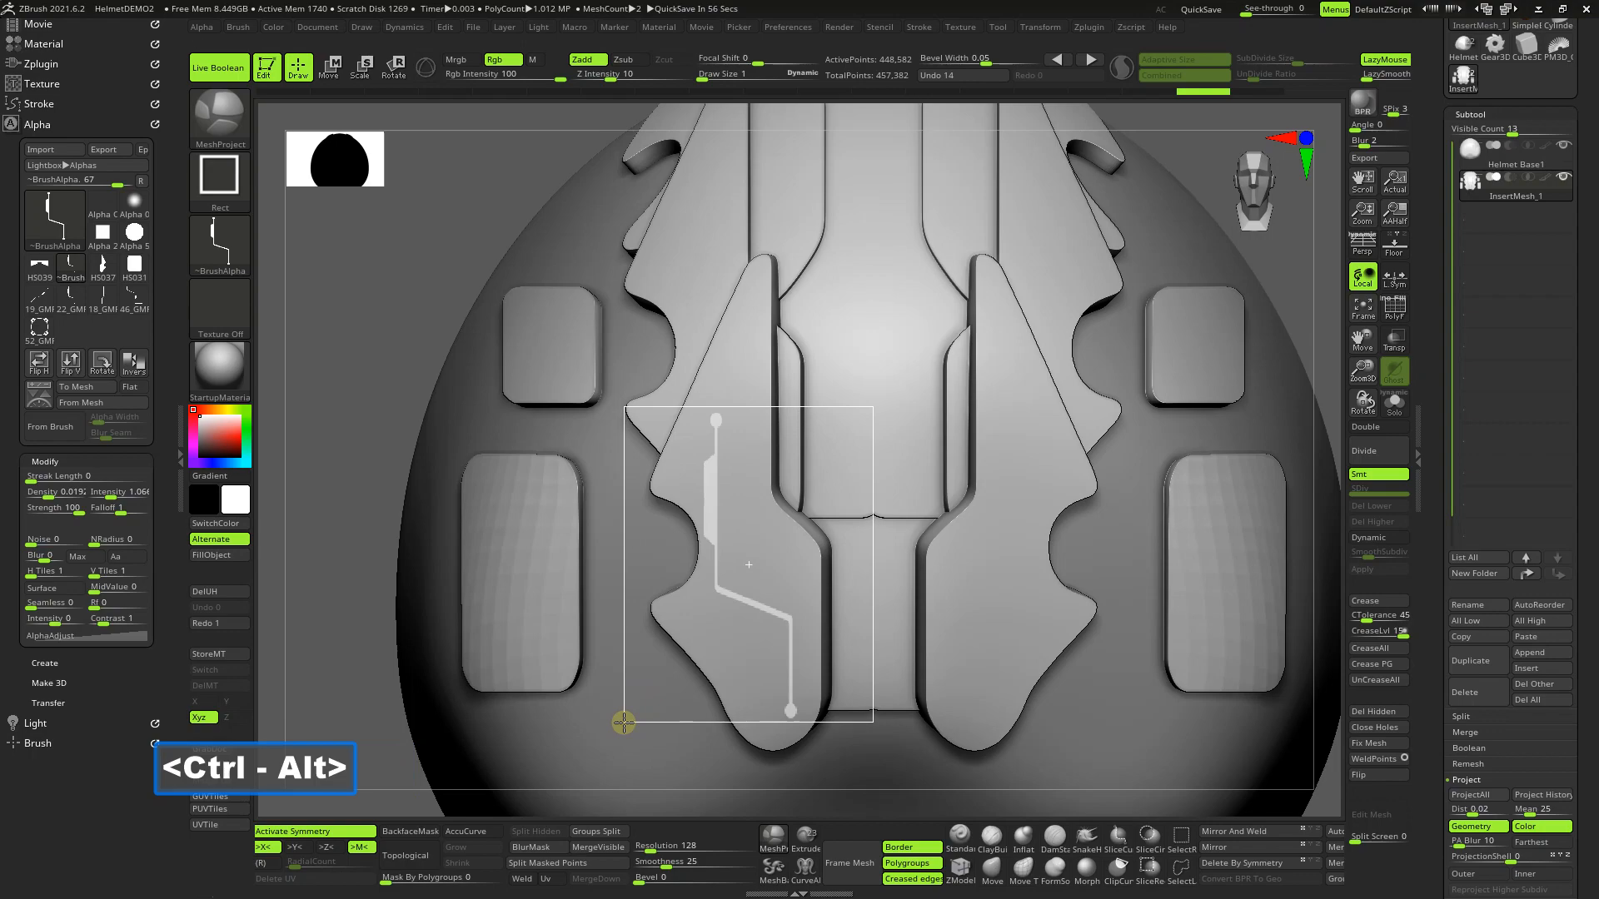
{"action": "left_click_drag", "start_coordinate": [624, 723], "coordinate": [623, 721], "text": "ctrl+alt"}
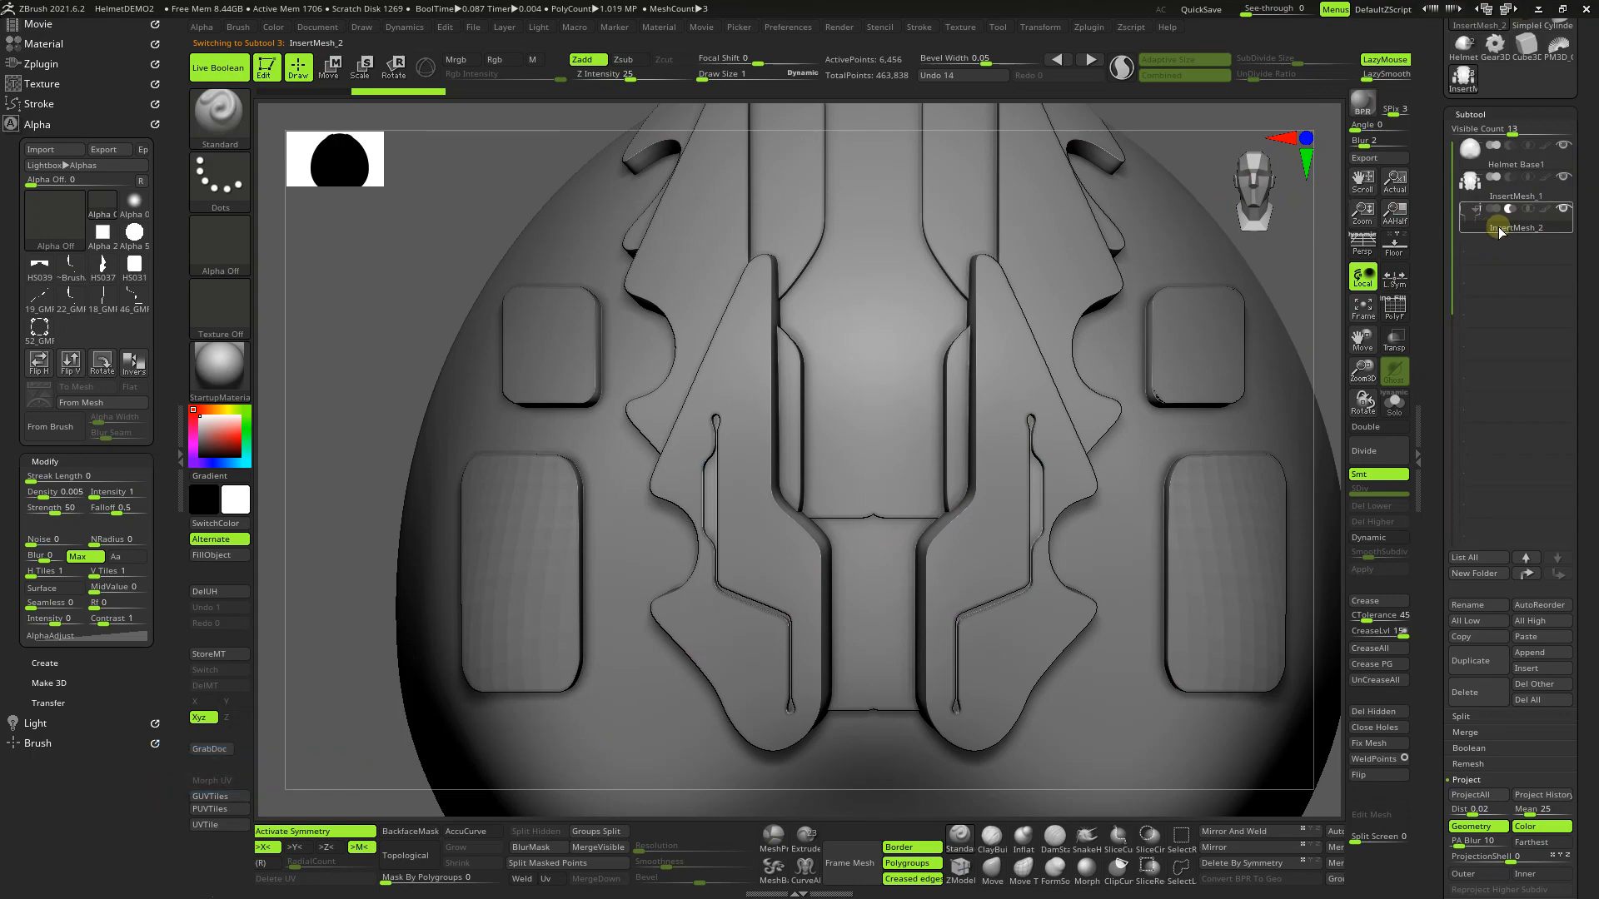
Step: Project the same line alpha across the upper side panel within the InsertMesh_2 subtool and inspect the grooves from an angle
{"action": "mouse_move", "coordinate": [1481, 218]}
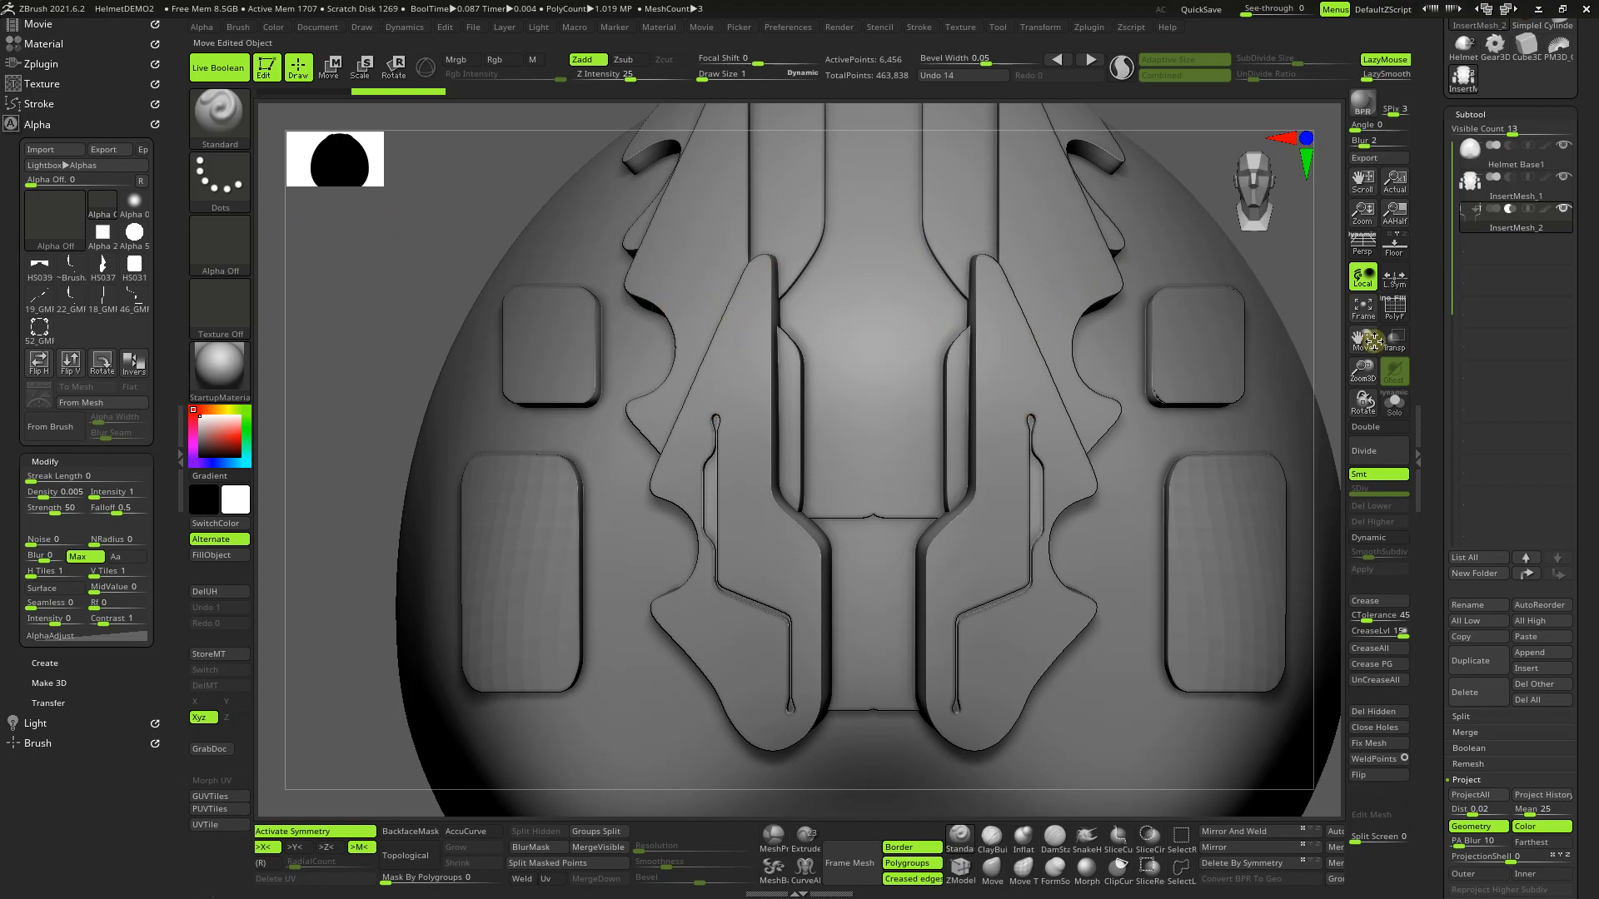
{"action": "left_click_drag", "start_coordinate": [1363, 339], "coordinate": [1339, 456]}
{"action": "key", "text": "ctrl"}
{"action": "left_click_drag", "start_coordinate": [691, 438], "coordinate": [599, 570], "text": "ctrl"}
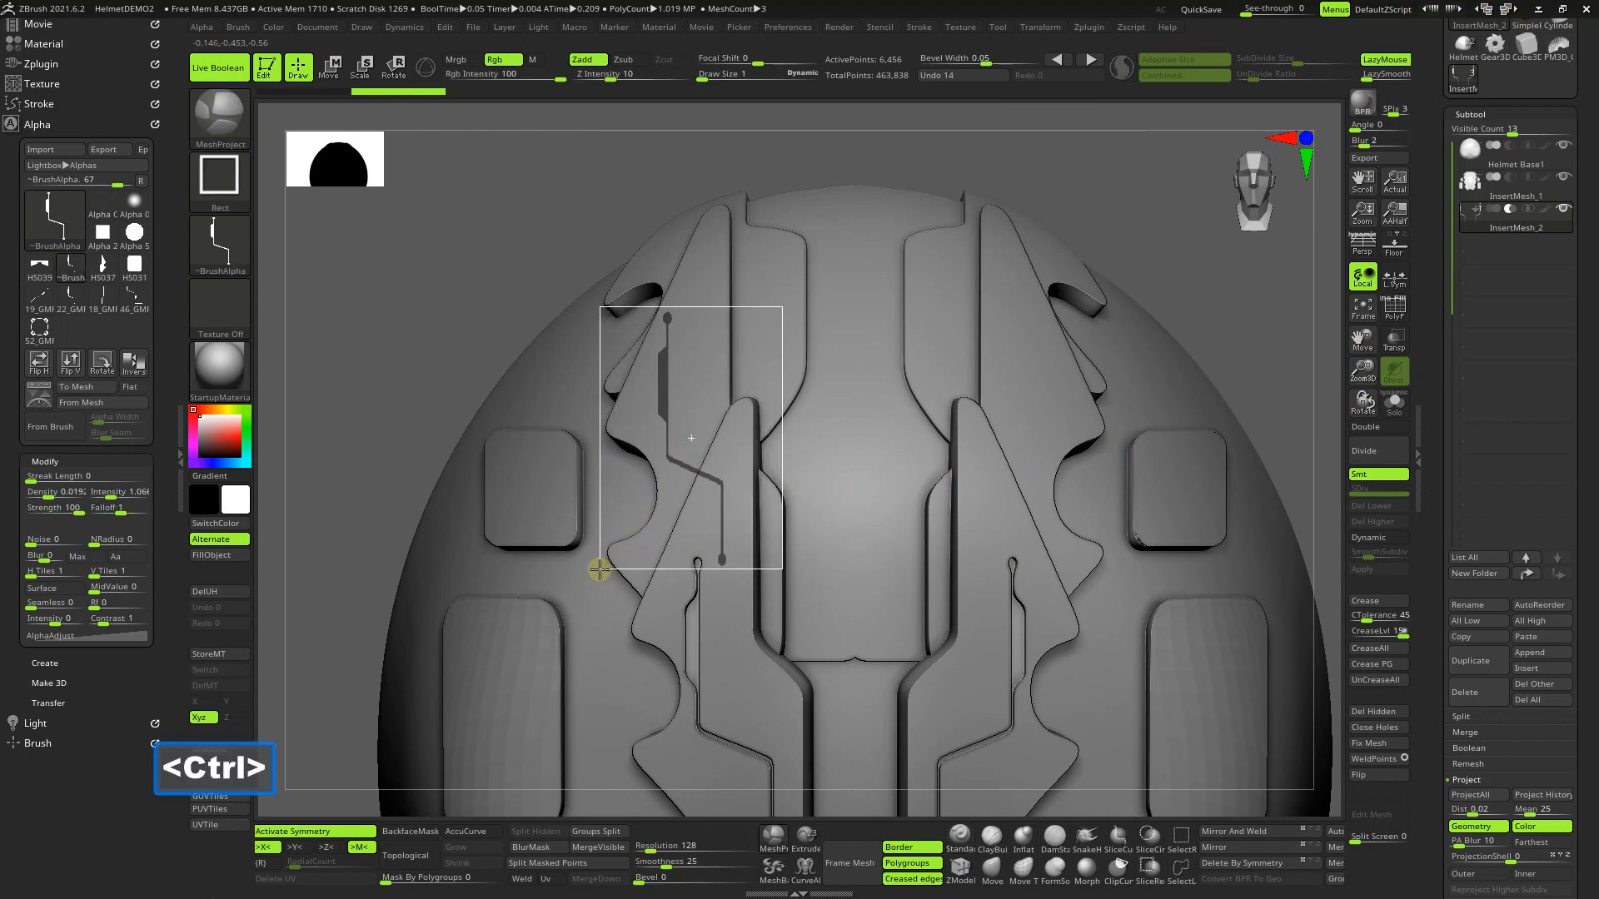
{"action": "left_click_drag", "start_coordinate": [599, 570], "coordinate": [599, 566], "text": "ctrl"}
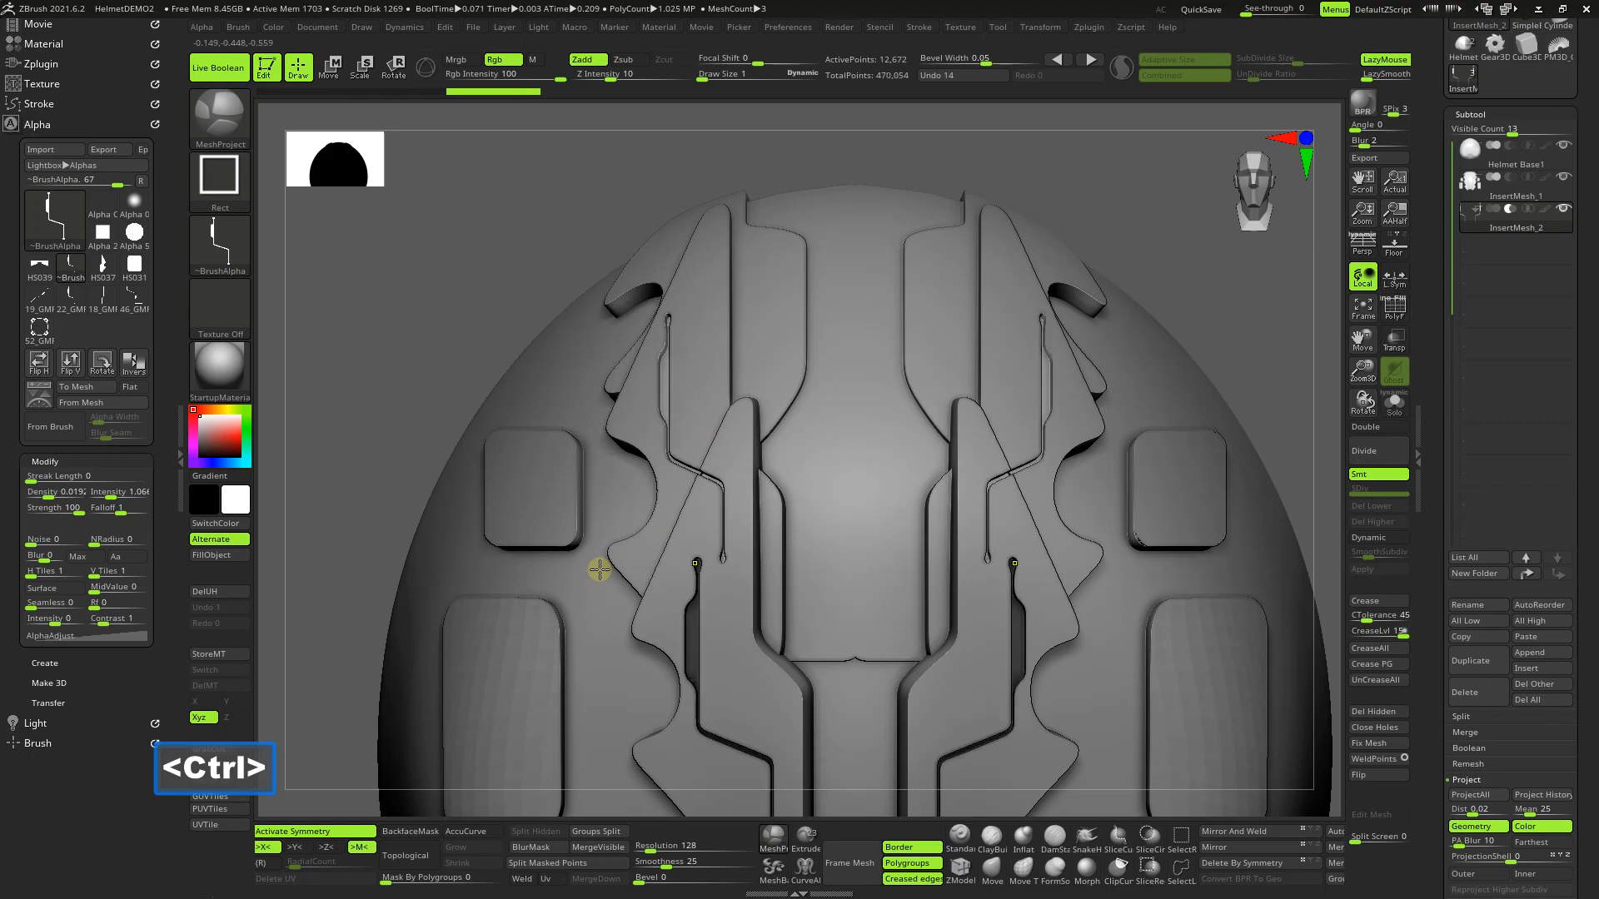
{"action": "right_click_drag", "start_coordinate": [719, 511], "coordinate": [707, 543]}
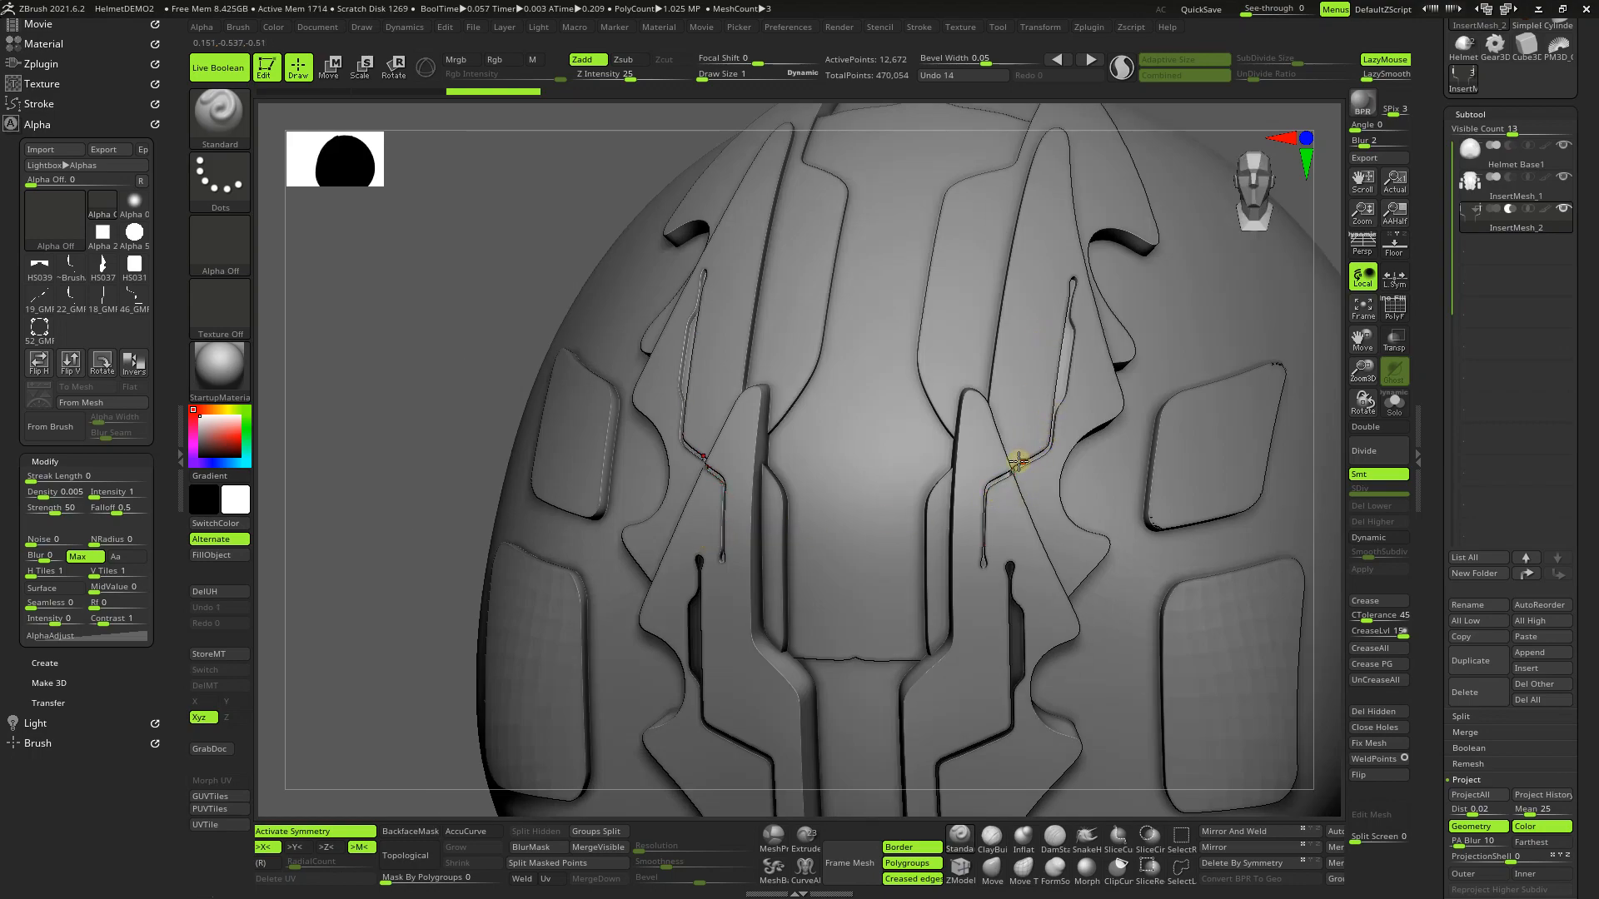
Step: Isolate the InsertMesh_2 line meshes to inspect their shape, and undo the last line projection across the side panels
{"action": "right_click_drag", "start_coordinate": [1012, 495], "coordinate": [1012, 495], "text": "shift"}
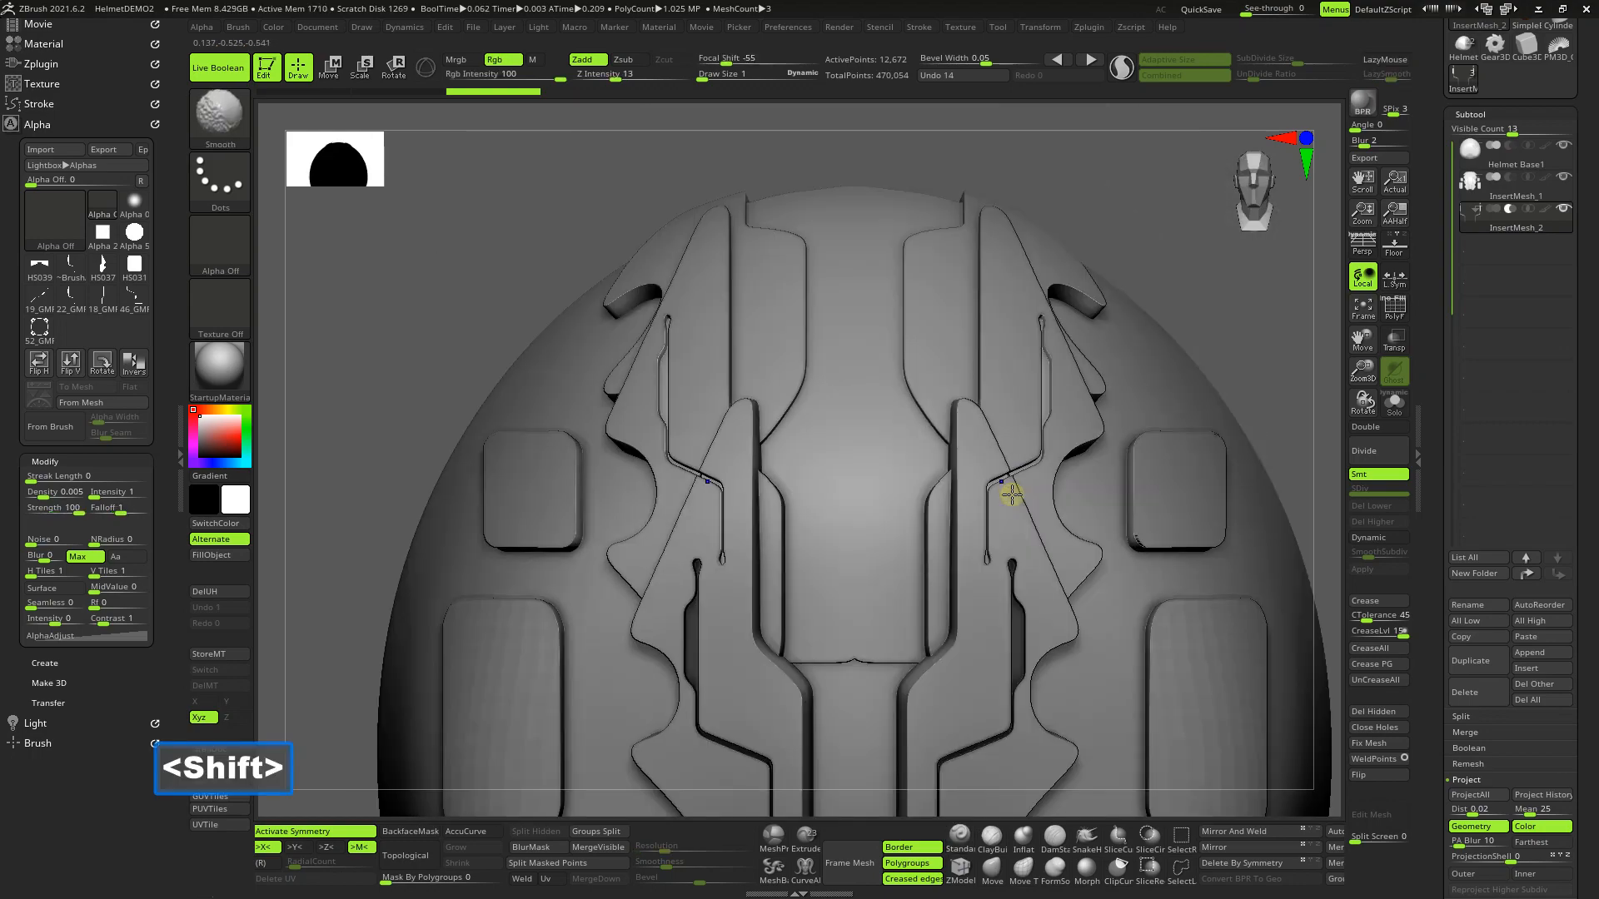
{"action": "left_click", "coordinate": [1395, 406]}
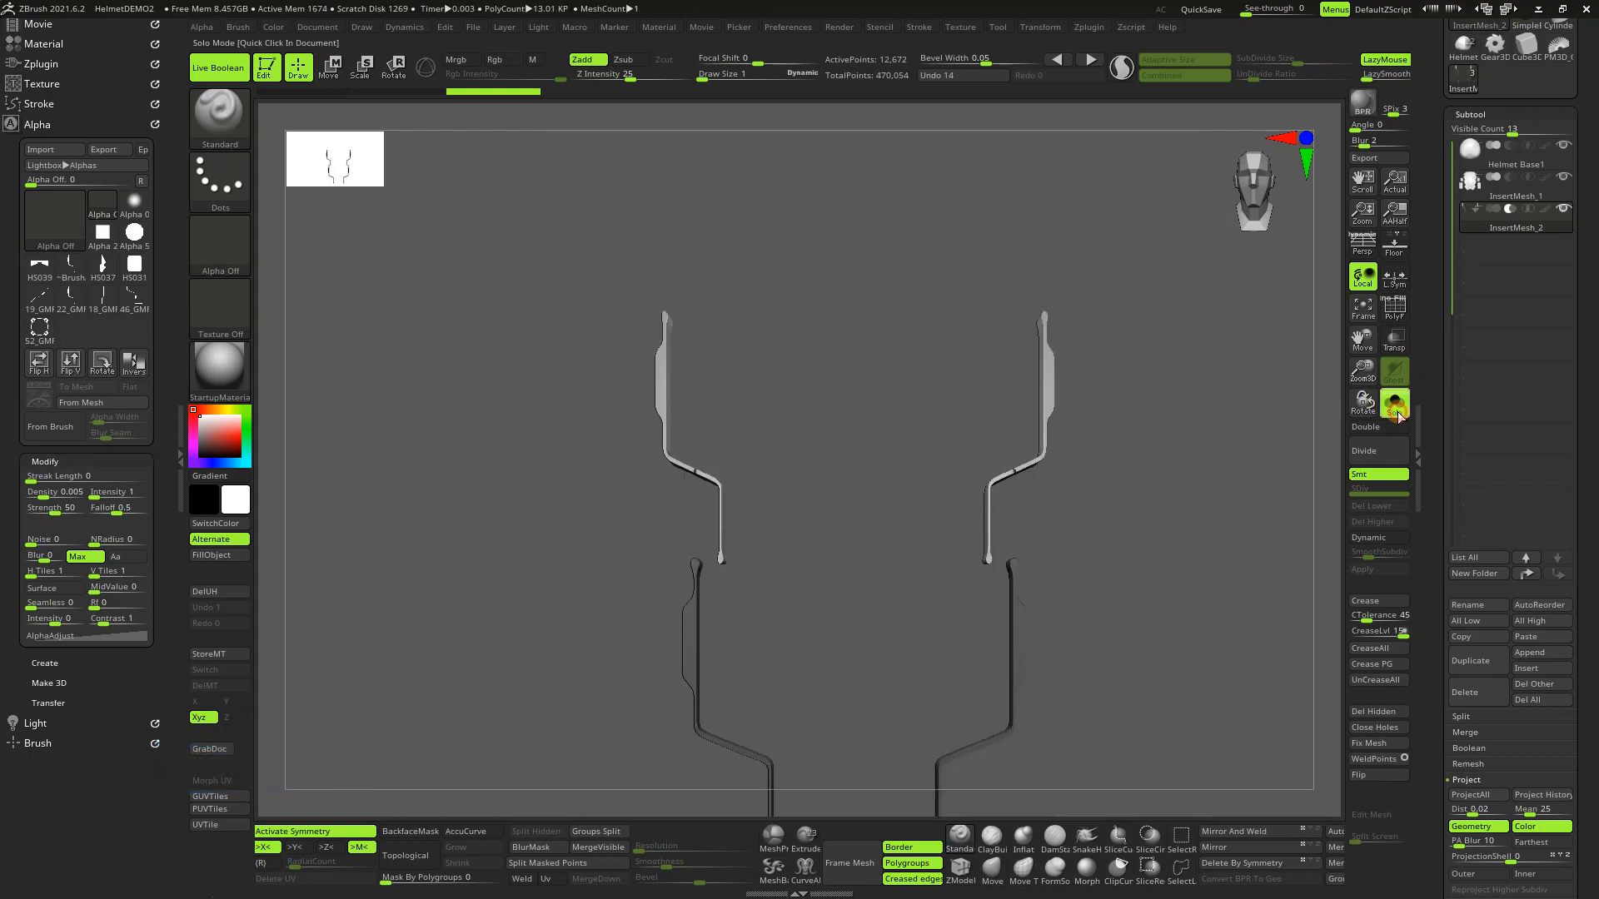
{"action": "right_click_drag", "start_coordinate": [775, 533], "coordinate": [846, 535]}
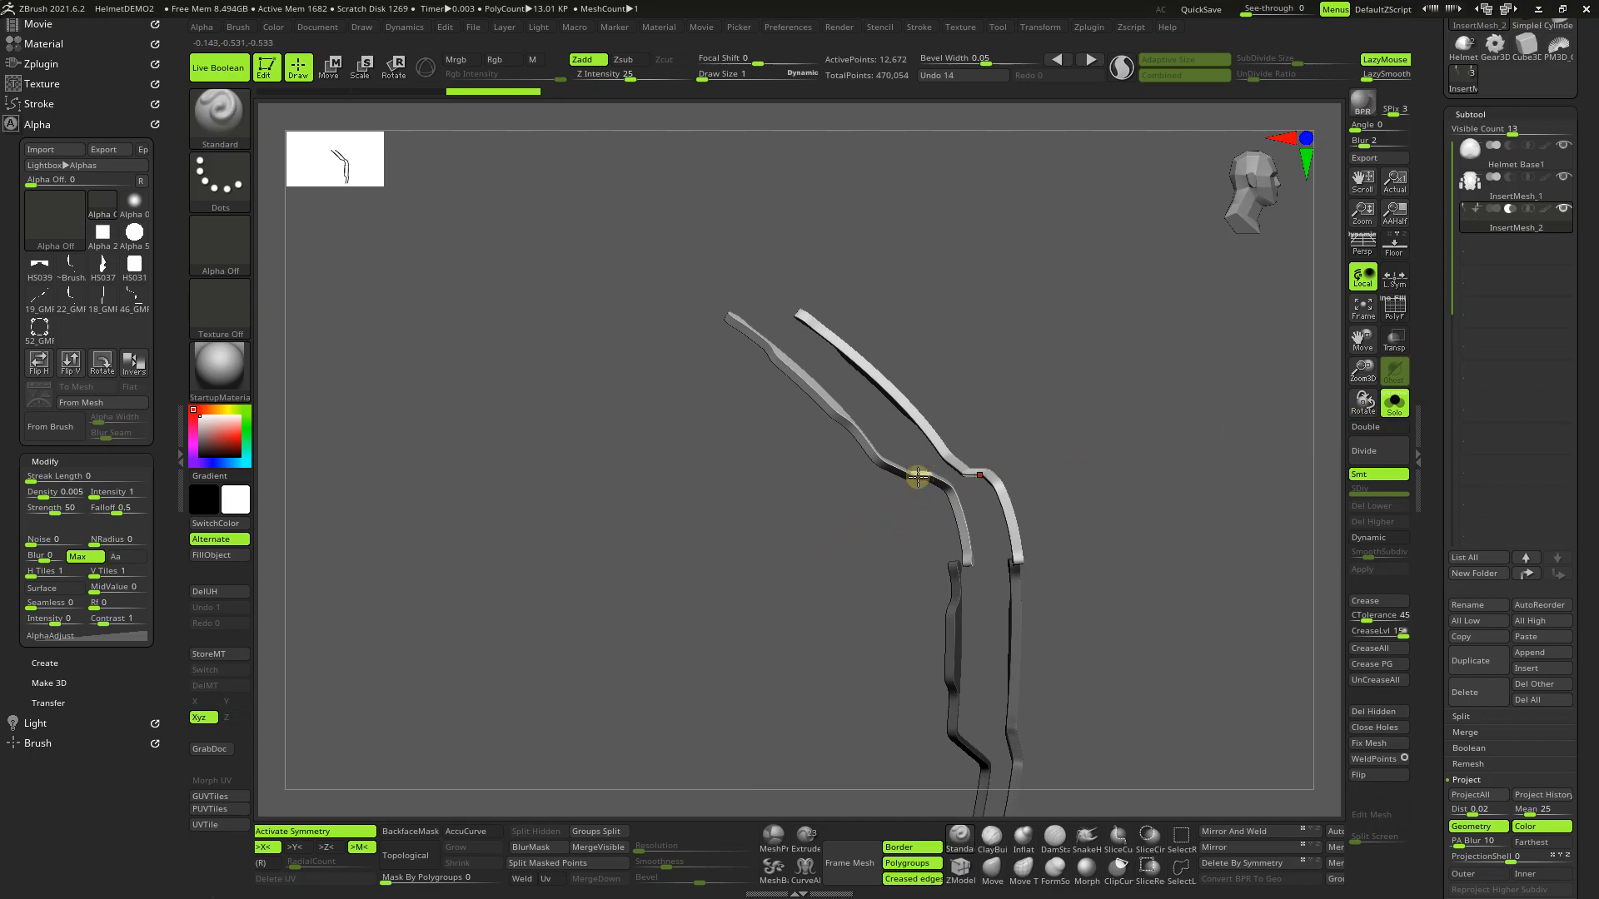
{"action": "right_click_drag", "start_coordinate": [817, 566], "coordinate": [757, 563], "text": "shift"}
{"action": "key", "text": "ctrl+z"}
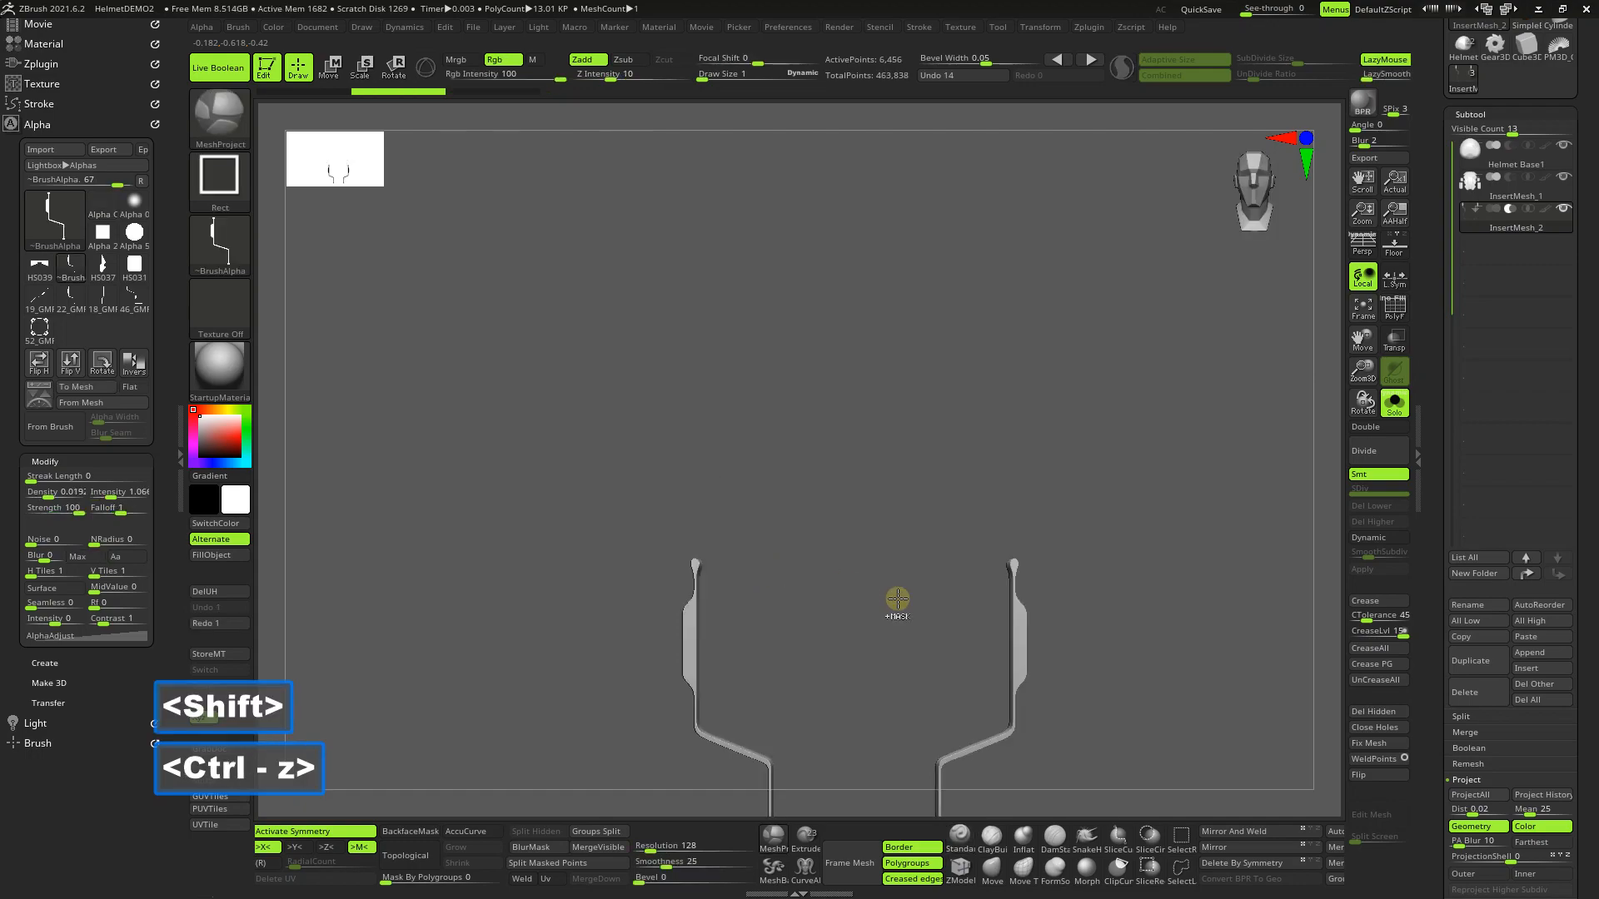
Step: In the InsertMesh_1 subtool, isolate the complete upper side panel pair and hide the helmet base
{"action": "left_click", "coordinate": [1553, 195]}
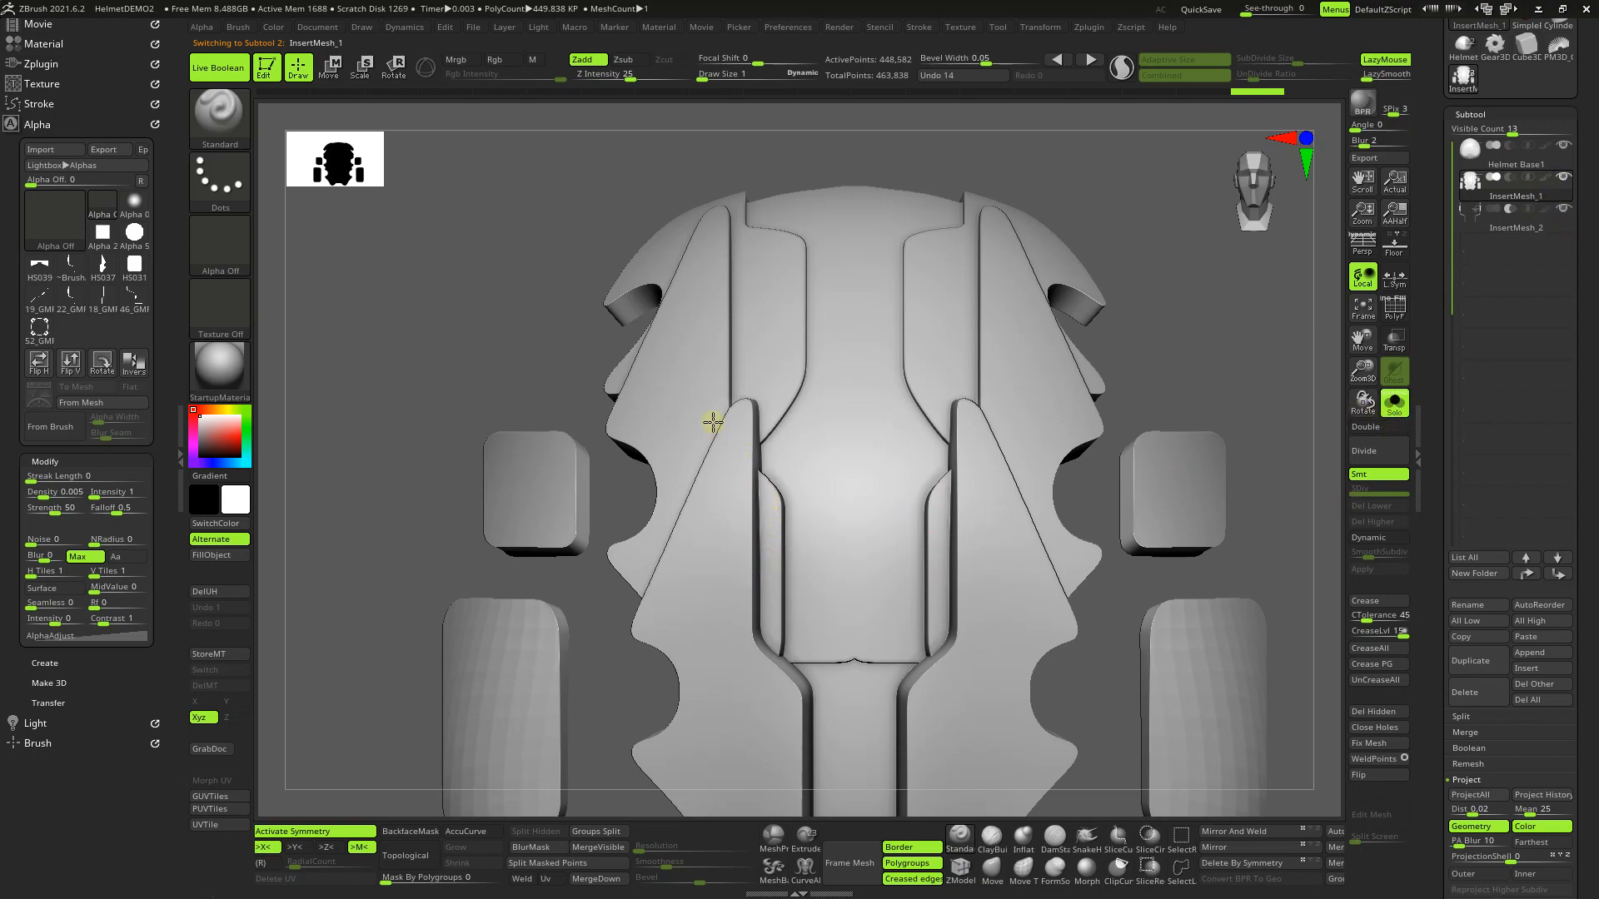
{"action": "key", "text": "ctrl"}
{"action": "key", "text": "ctrl+shift"}
{"action": "left_click", "coordinate": [678, 381], "text": "ctrl+shift"}
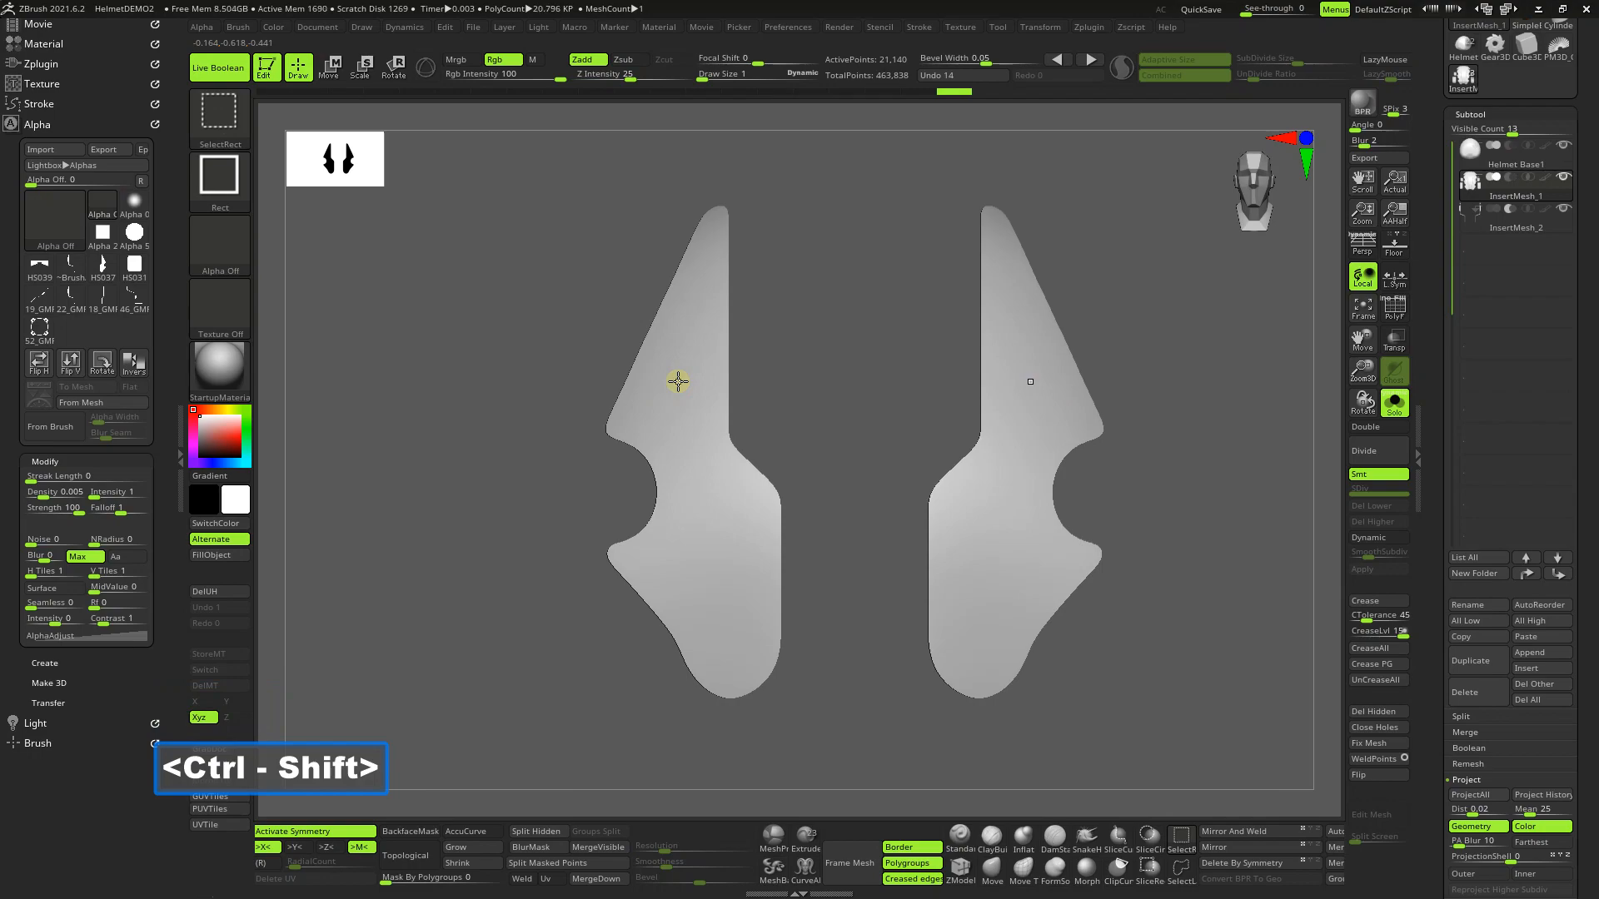
{"action": "key", "text": "ctrl+shift+a"}
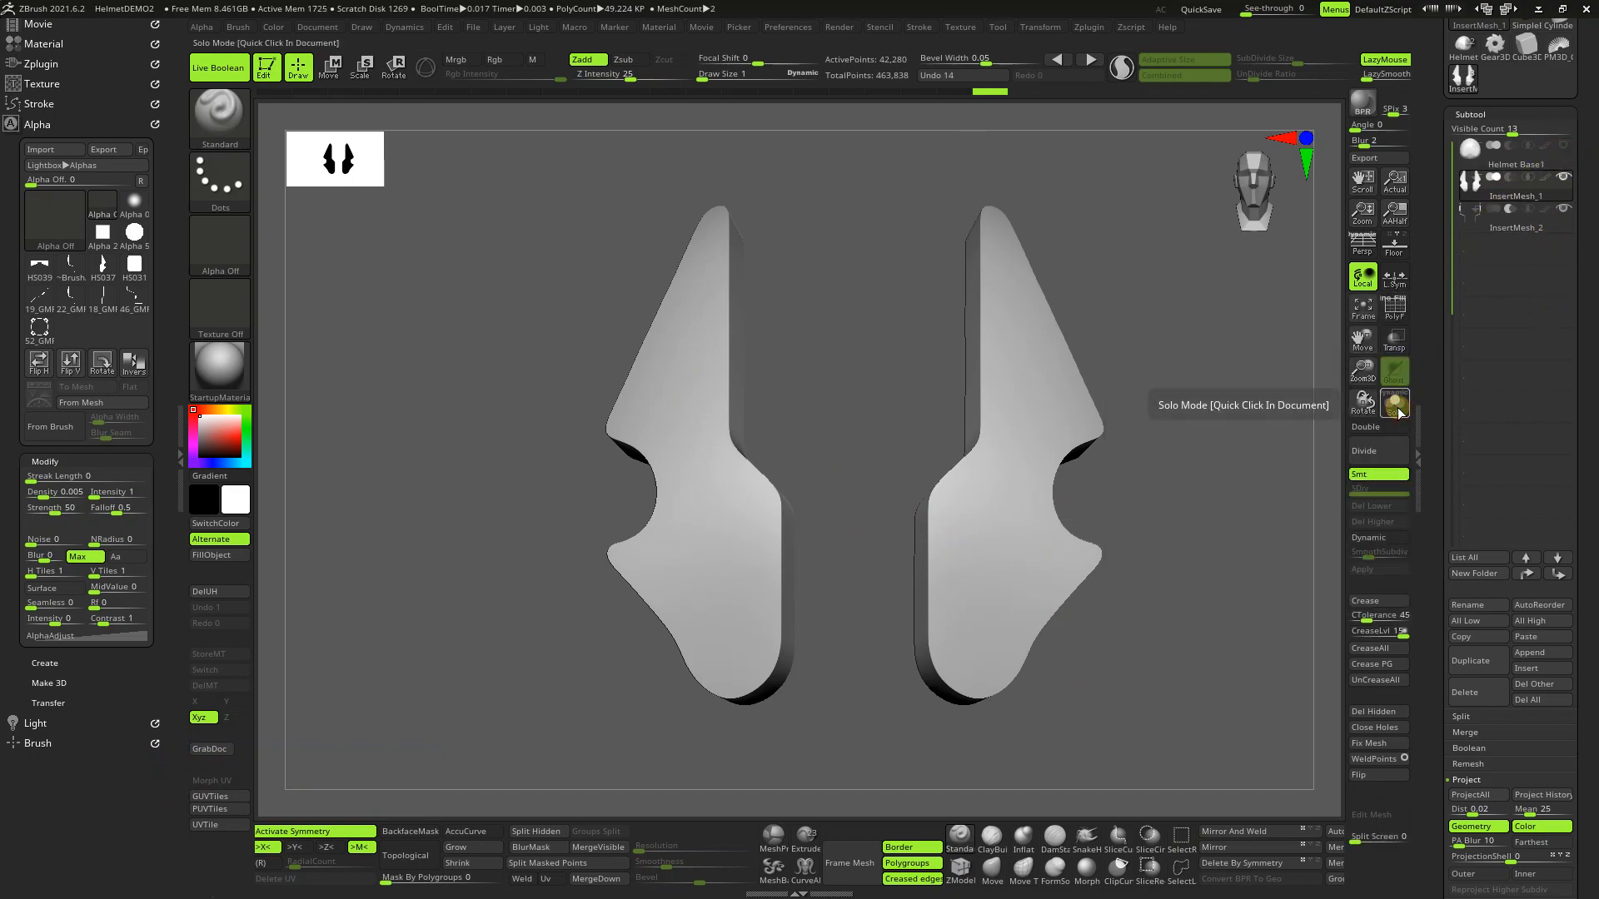
Step: Project the angled line alpha down the isolated upper side panel as a subtractive mesh within the InsertMesh_2 subtool
{"action": "left_click", "coordinate": [1559, 227]}
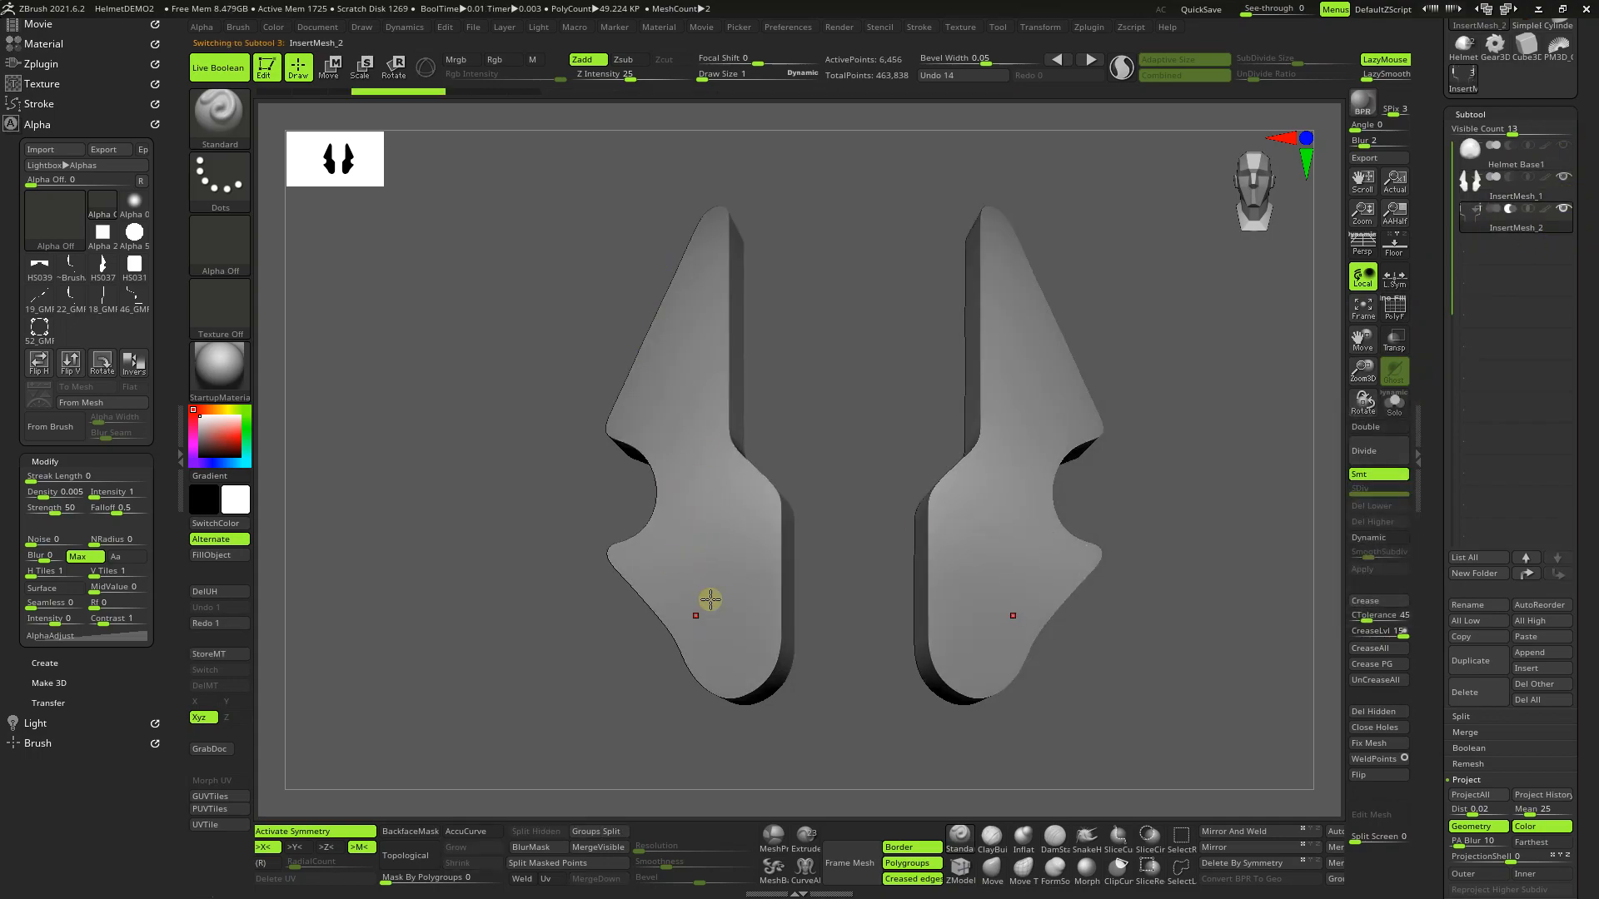
{"action": "mouse_move", "coordinate": [697, 485]}
{"action": "left_mouse_down", "text": "ctrl"}
{"action": "mouse_move", "coordinate": [664, 613]}
{"action": "mouse_move", "coordinate": [566, 674]}
{"action": "left_mouse_up", "text": "ctrl"}
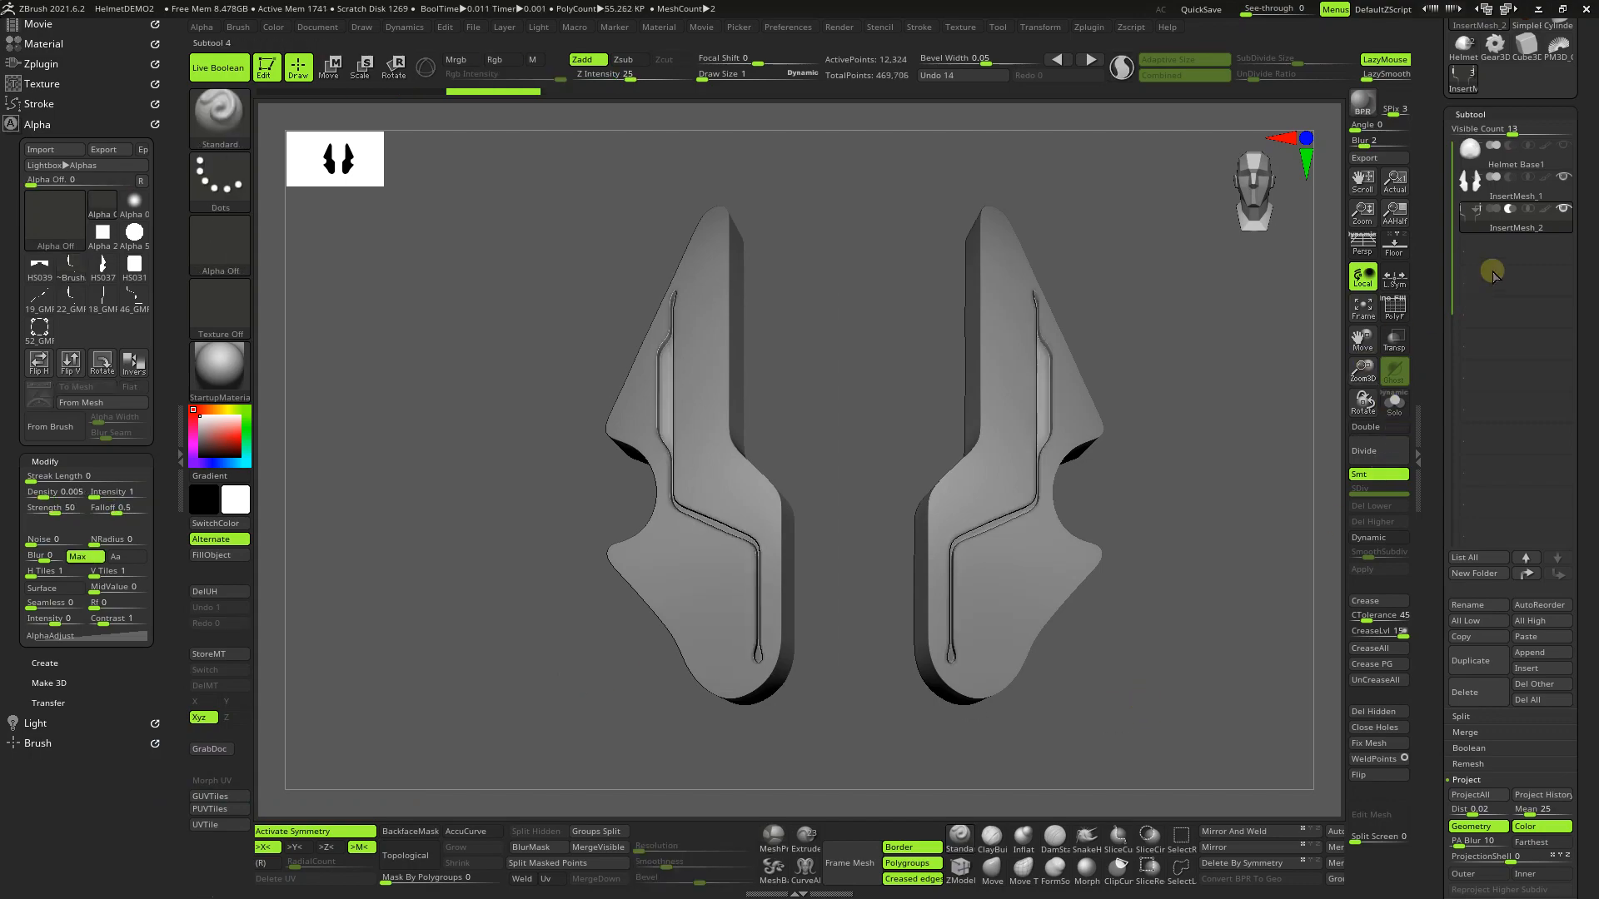
Step: Reveal all hidden panels of the InsertMesh_1 subtool and inspect the grooves from several angles
{"action": "left_click", "coordinate": [1560, 190]}
{"action": "key", "text": "ctrl+shift"}
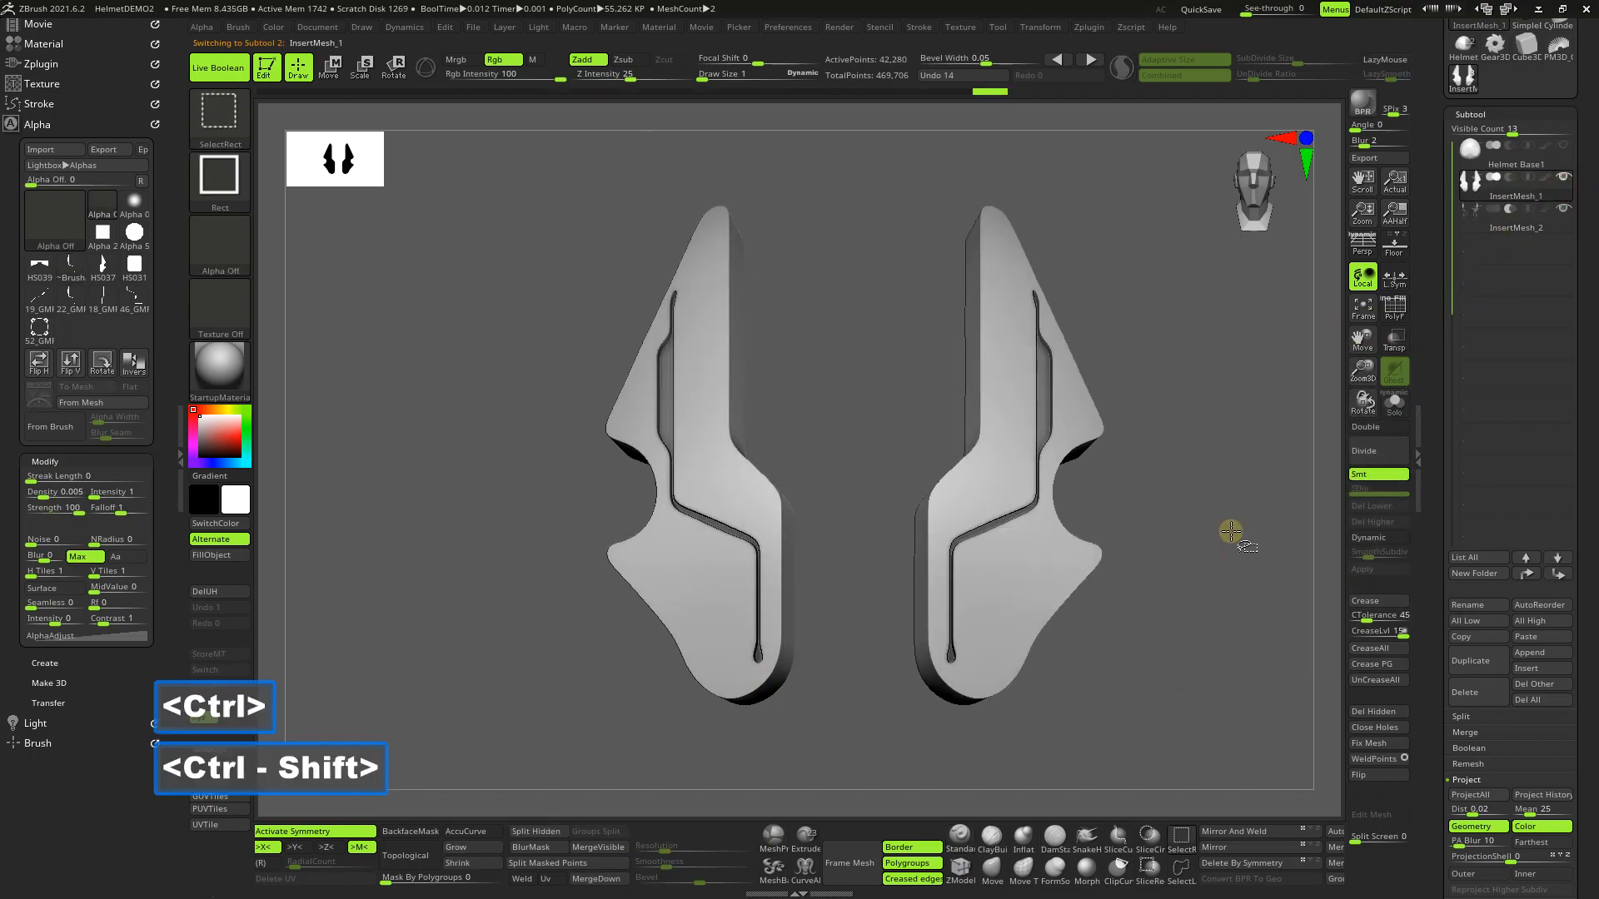
{"action": "left_click", "coordinate": [1231, 530], "text": "ctrl+shift"}
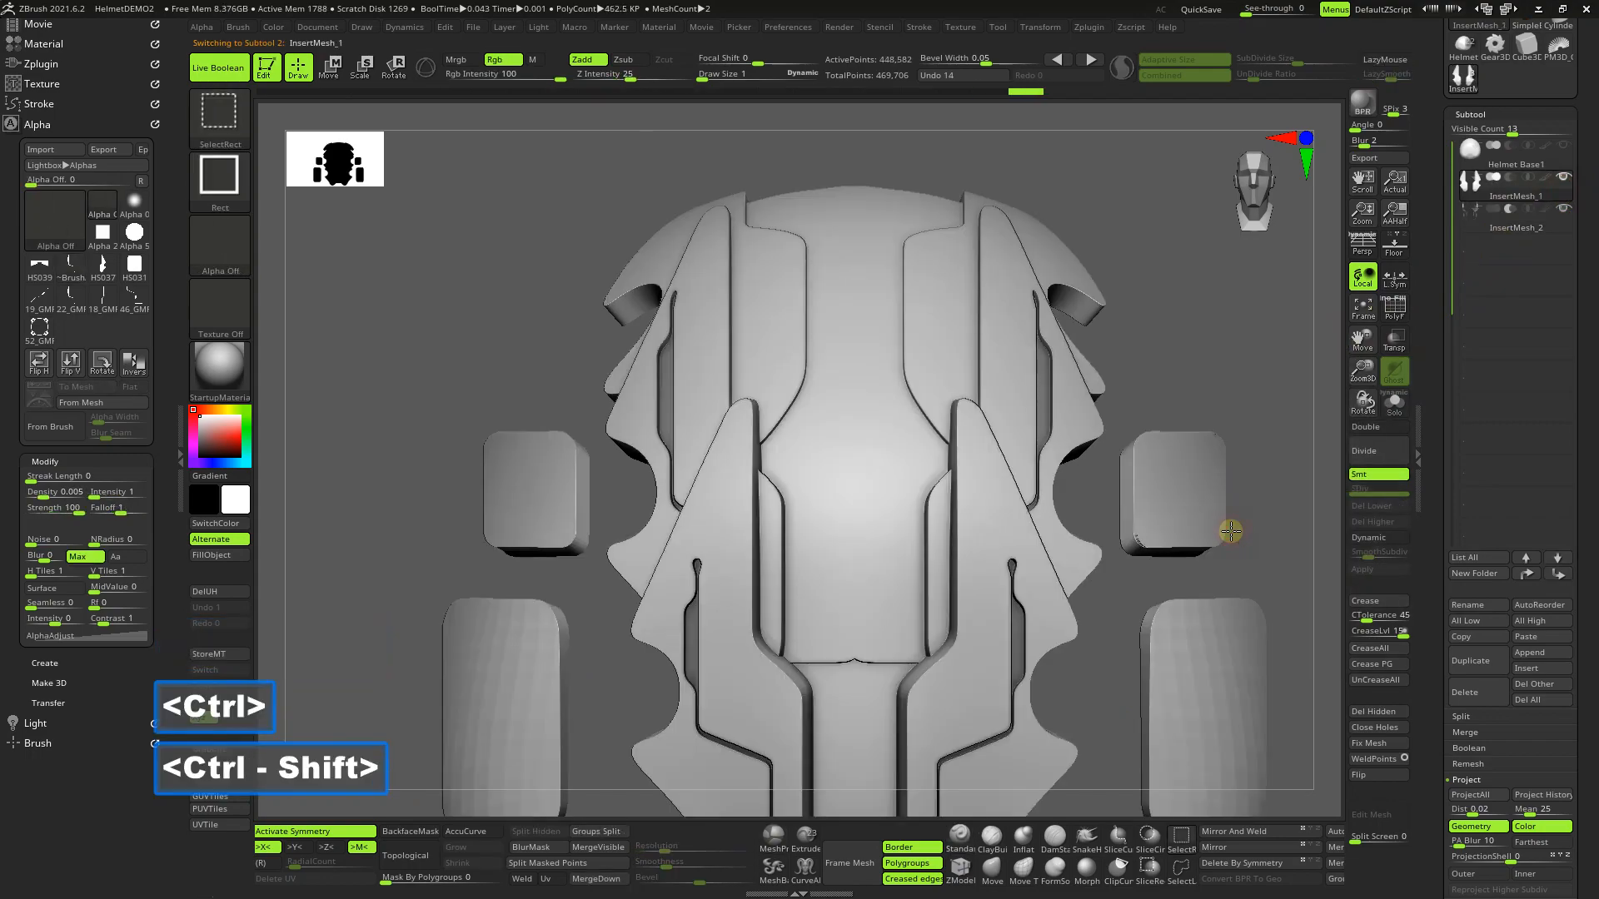
{"action": "mouse_move", "coordinate": [1231, 361]}
{"action": "left_mouse_down"}
{"action": "mouse_move", "coordinate": [1157, 363]}
{"action": "mouse_move", "coordinate": [1167, 386]}
{"action": "mouse_move", "coordinate": [1151, 398]}
{"action": "left_mouse_up"}
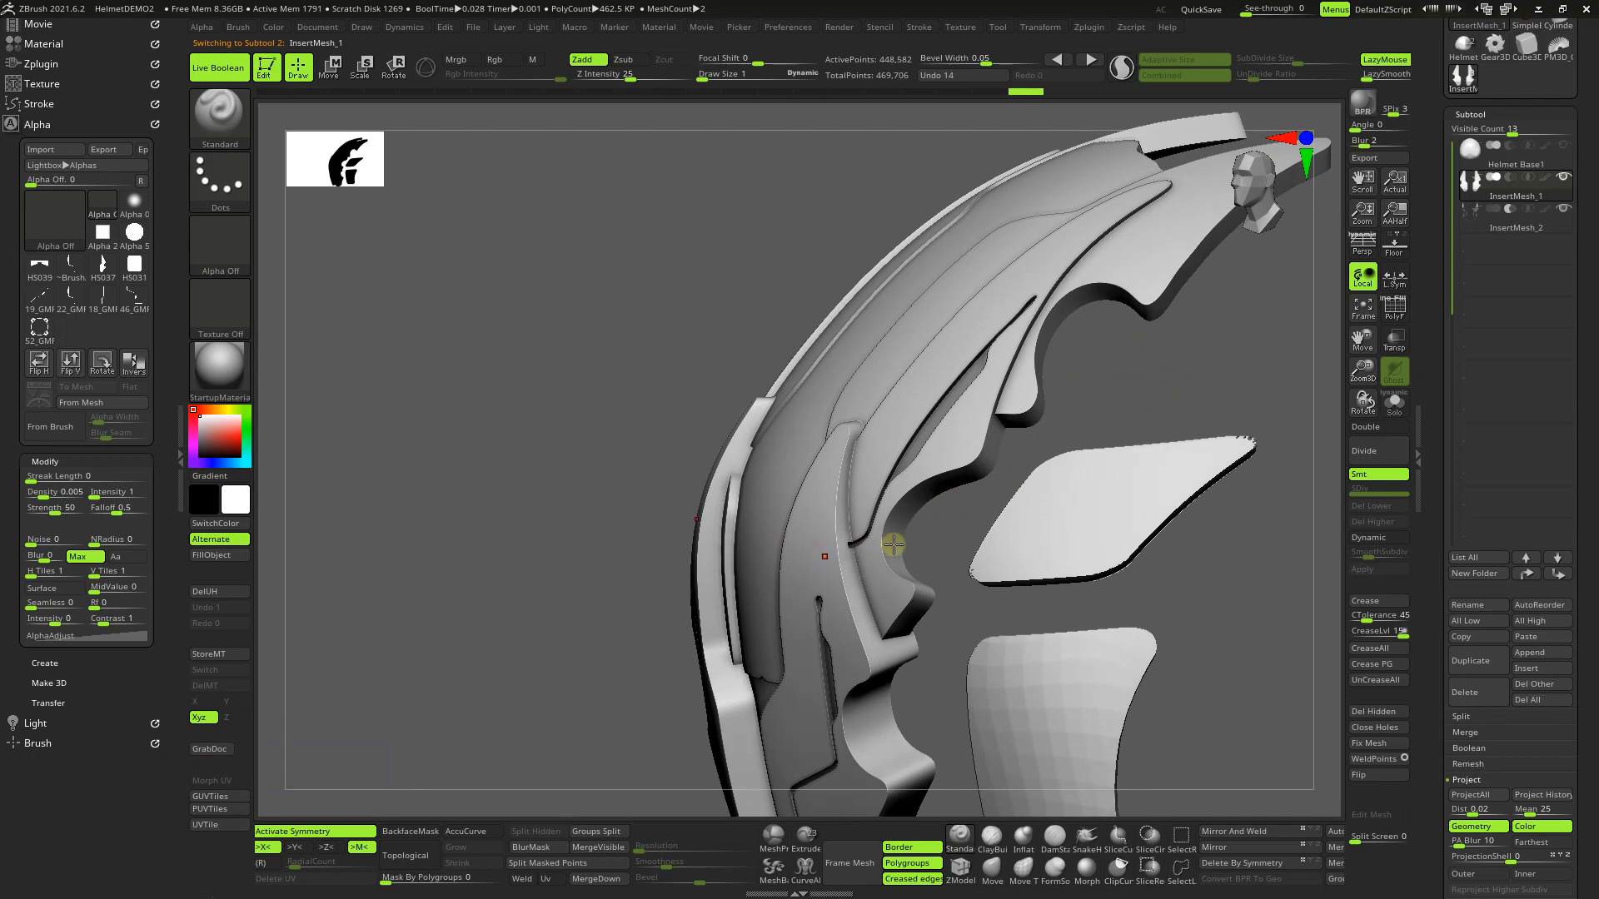
{"action": "left_click_drag", "start_coordinate": [500, 589], "coordinate": [539, 589]}
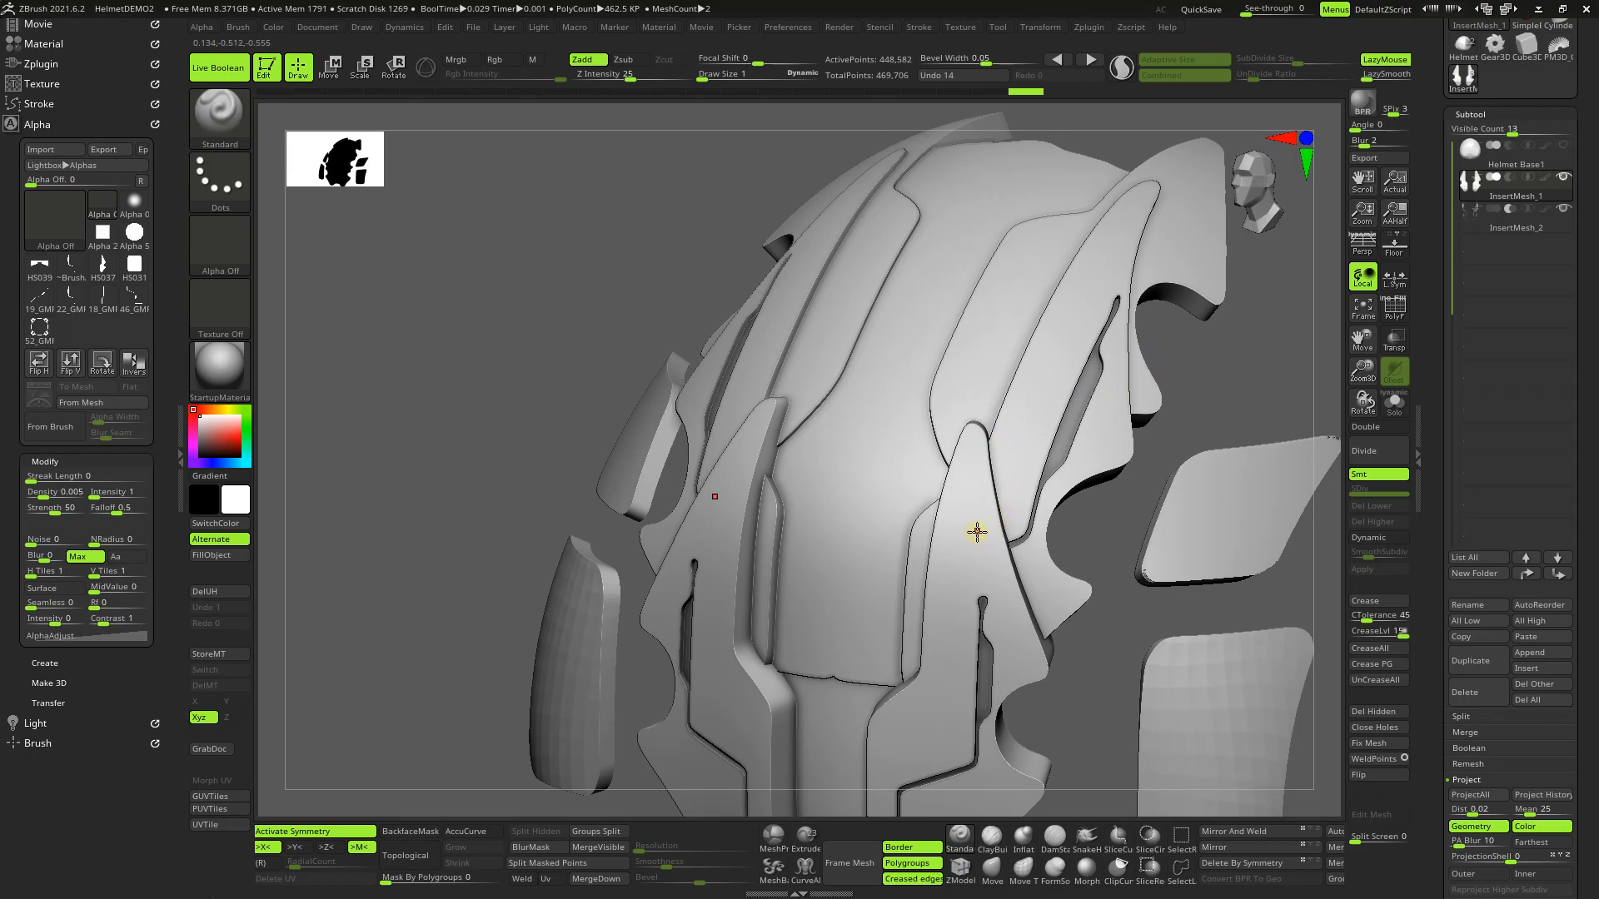
{"action": "mouse_move", "coordinate": [1013, 552]}
{"action": "right_mouse_down"}
{"action": "mouse_move", "coordinate": [971, 548]}
{"action": "mouse_move", "coordinate": [1016, 563]}
{"action": "right_mouse_up"}
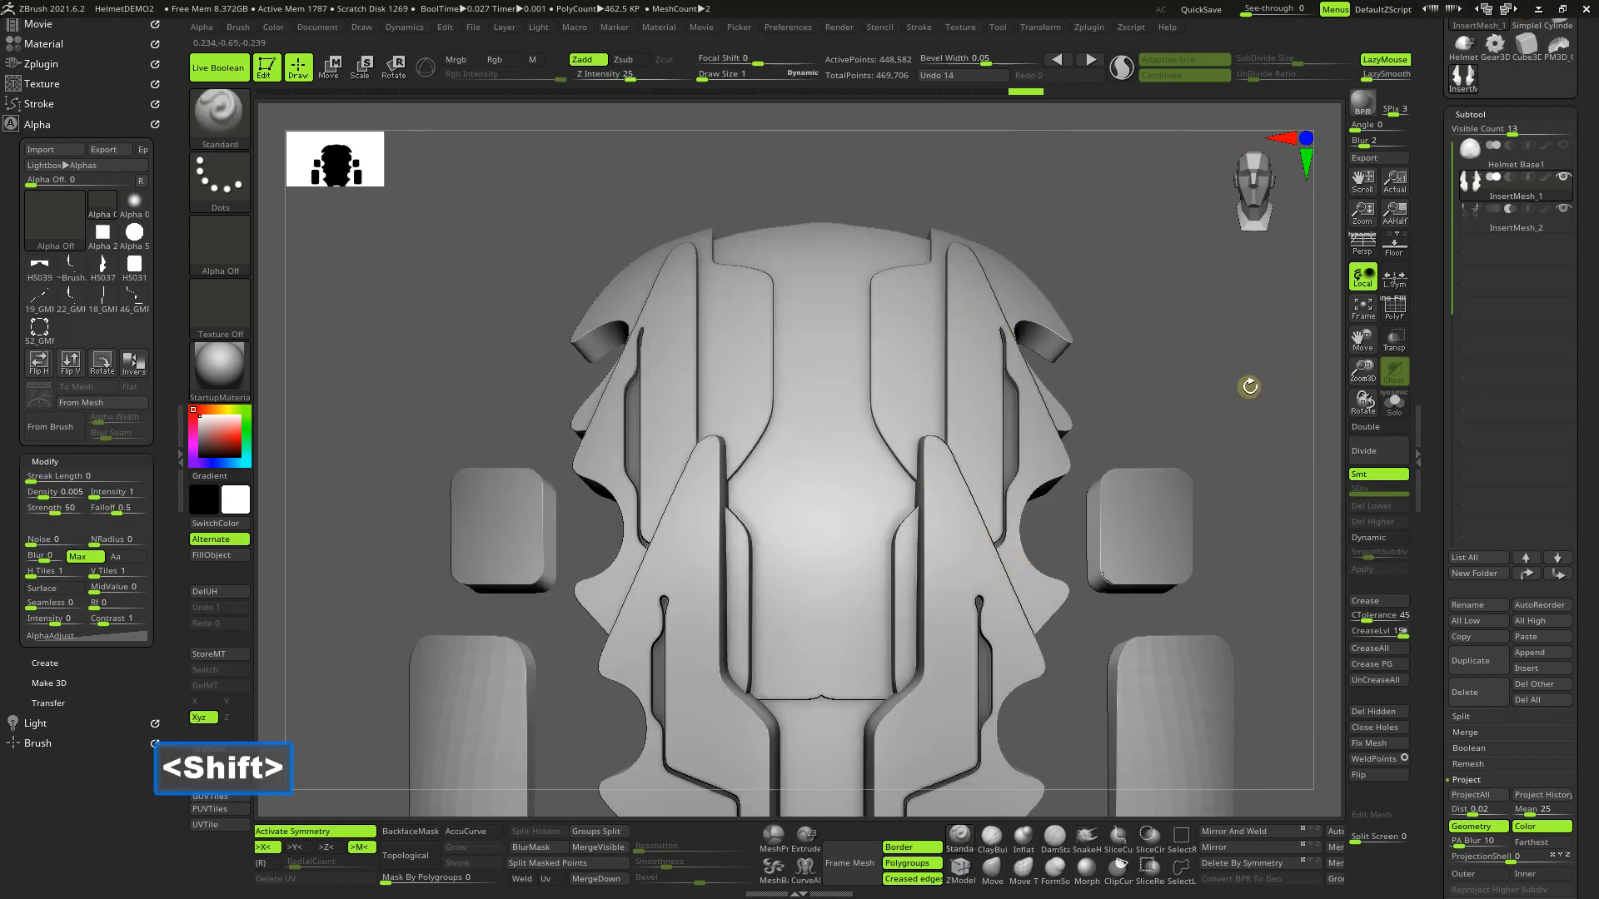
Step: Switch to the finished helmet tool and examine the panel line details across its top and back
{"action": "left_click", "coordinate": [1469, 58]}
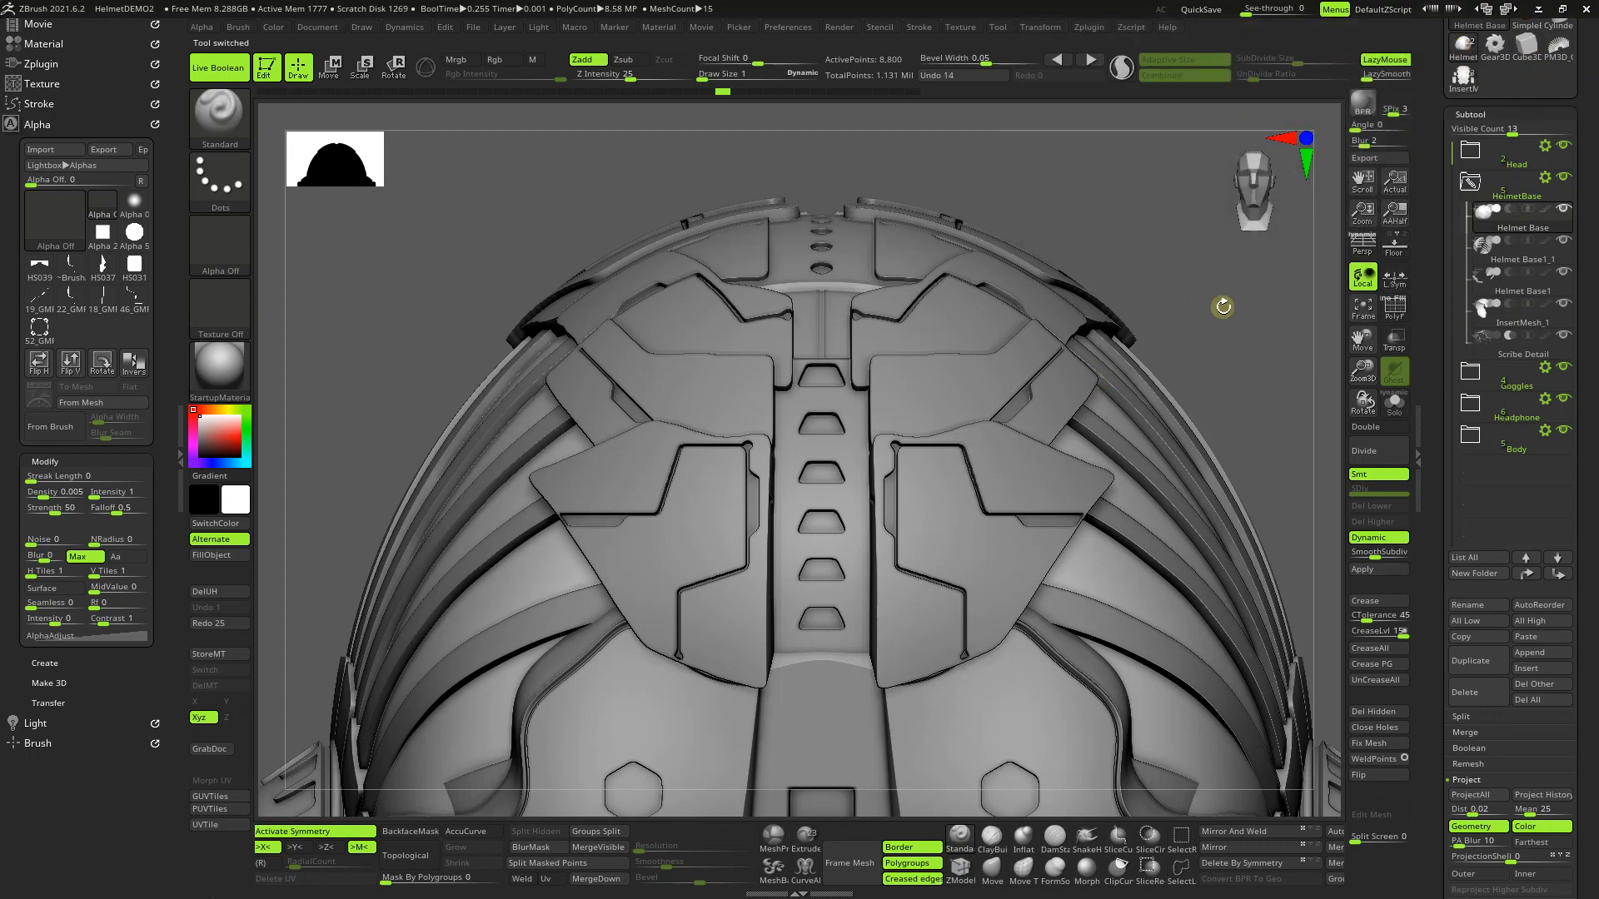
{"action": "left_click_drag", "start_coordinate": [1209, 334], "coordinate": [1185, 386]}
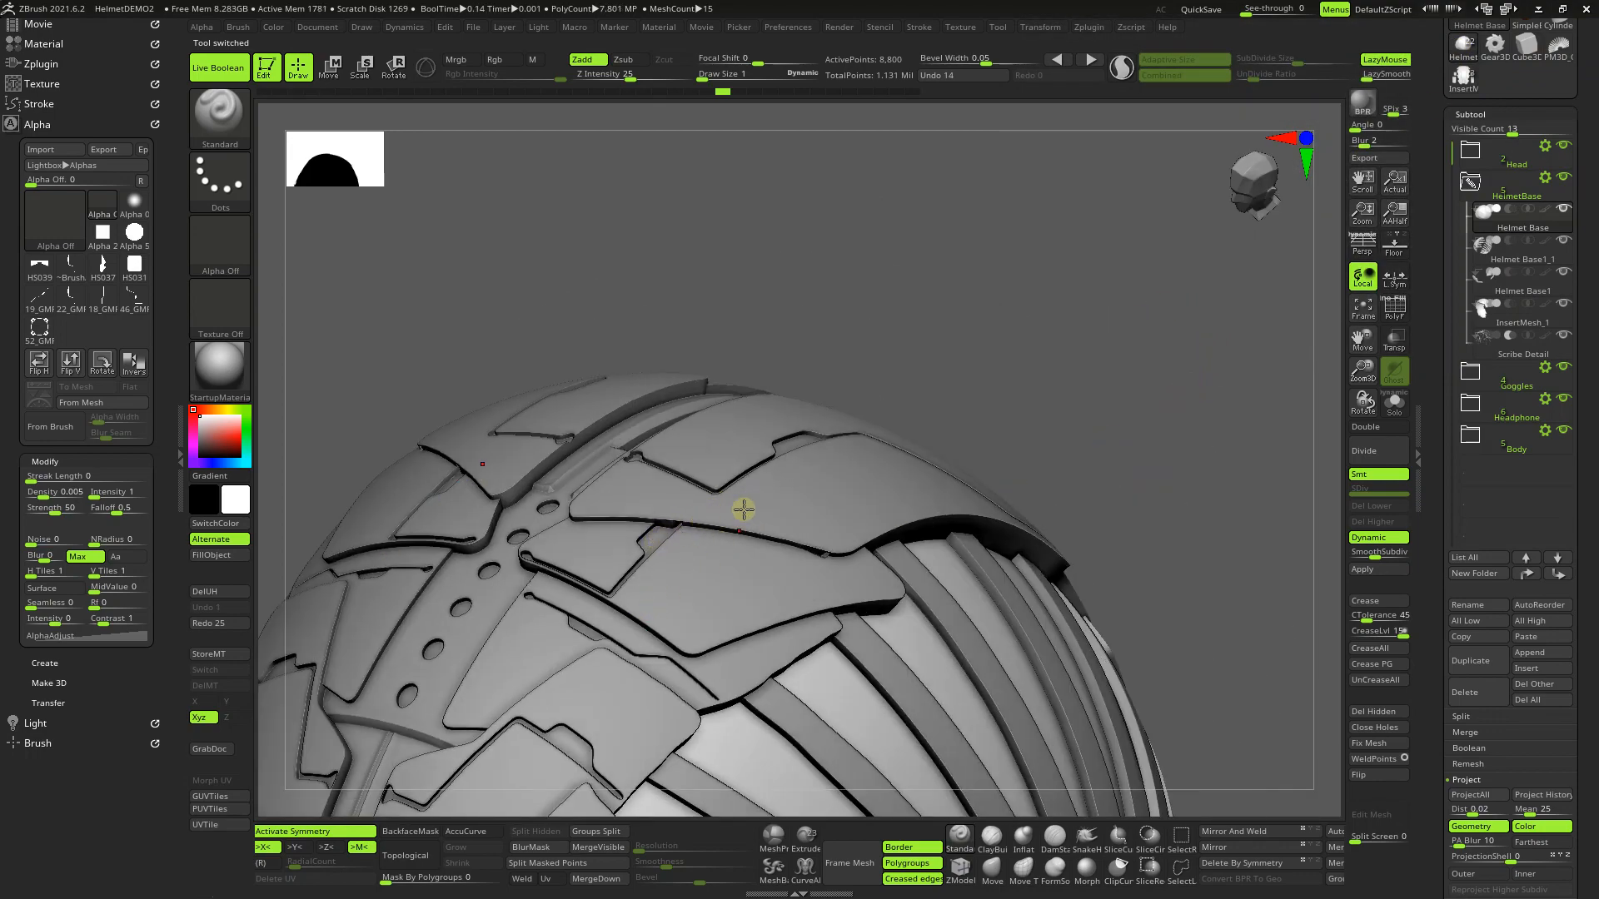
{"action": "left_click_drag", "start_coordinate": [1178, 384], "coordinate": [1059, 378]}
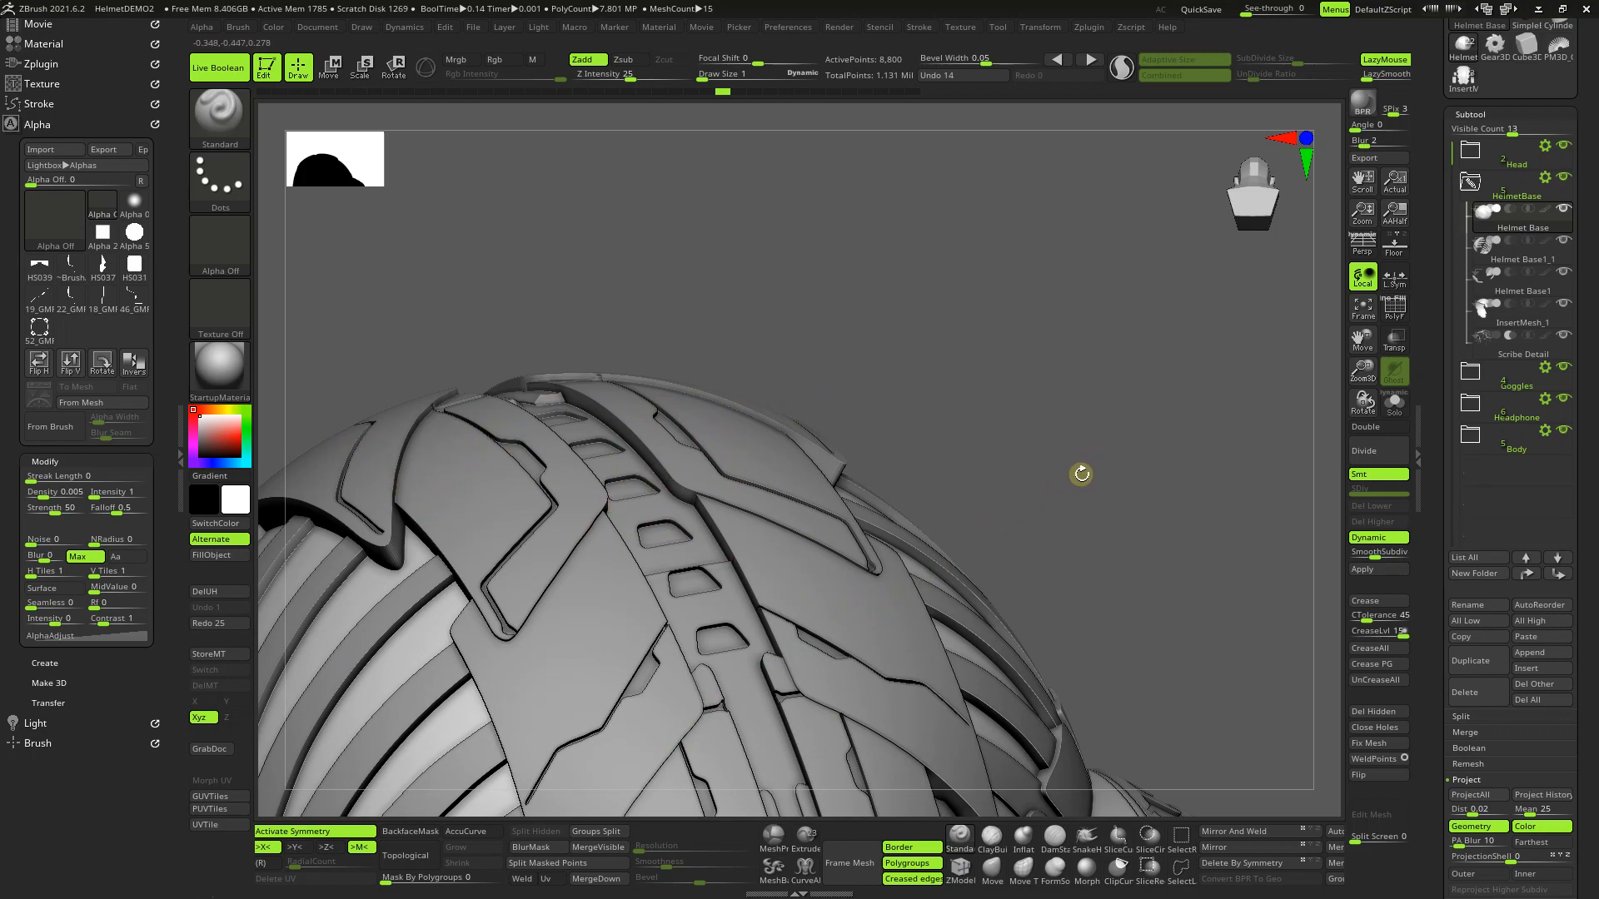
{"action": "left_click_drag", "start_coordinate": [1033, 479], "coordinate": [1203, 468]}
{"action": "right_click_drag", "start_coordinate": [942, 553], "coordinate": [954, 565]}
Step: Isolate the Scribe Detail subtool to examine its projected line meshes, and show the complete helmet again
{"action": "left_click", "coordinate": [1510, 356]}
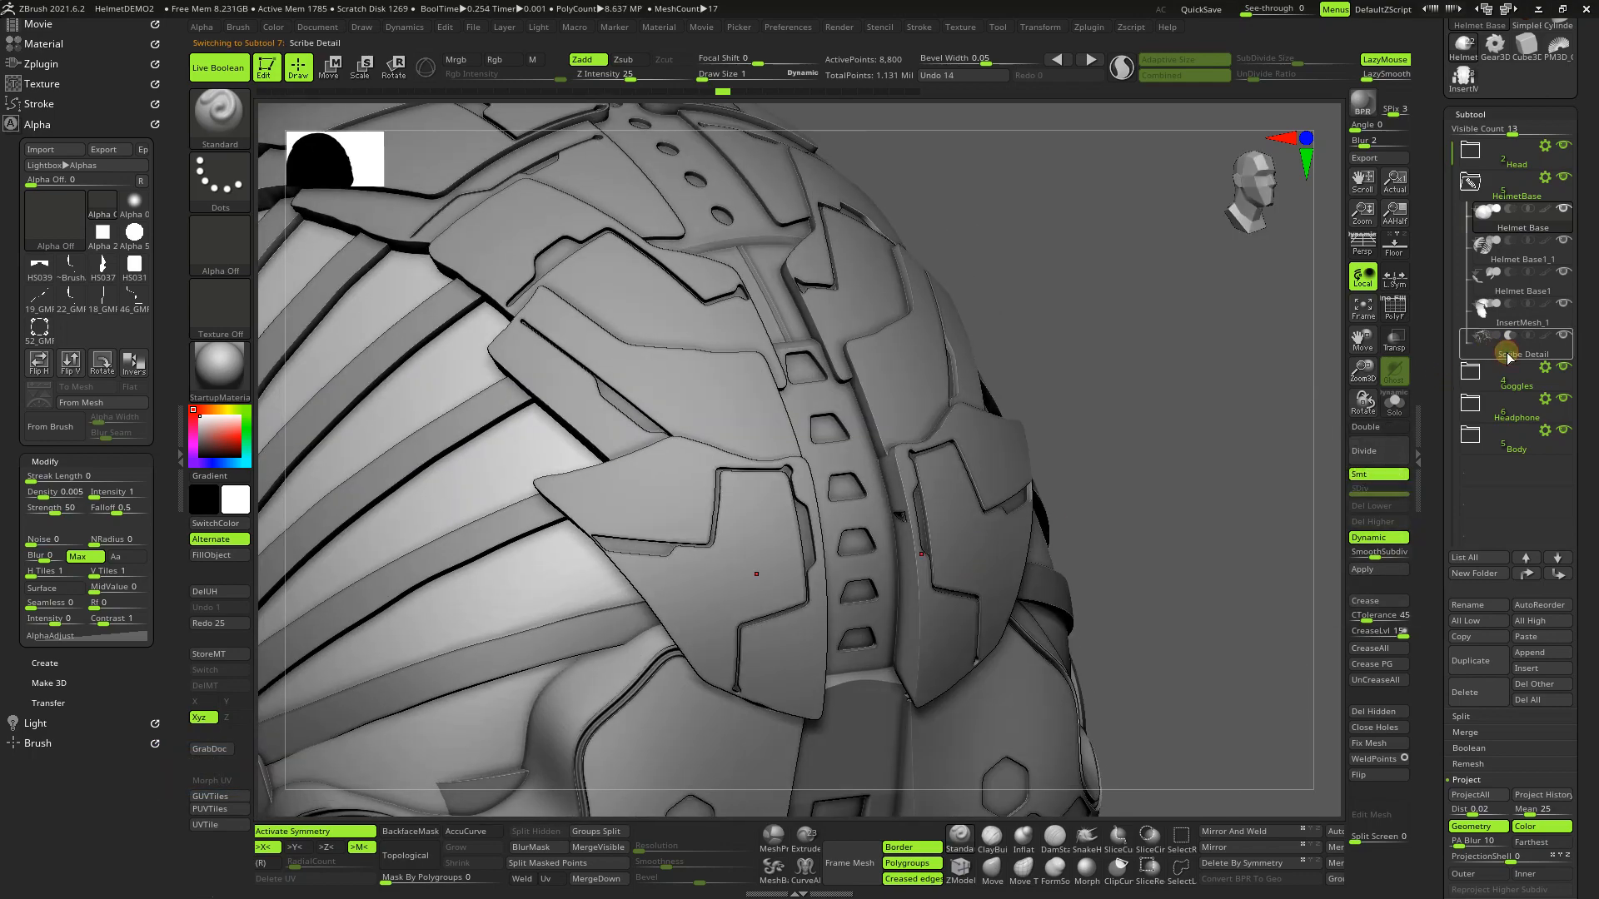
{"action": "left_click", "coordinate": [1402, 410]}
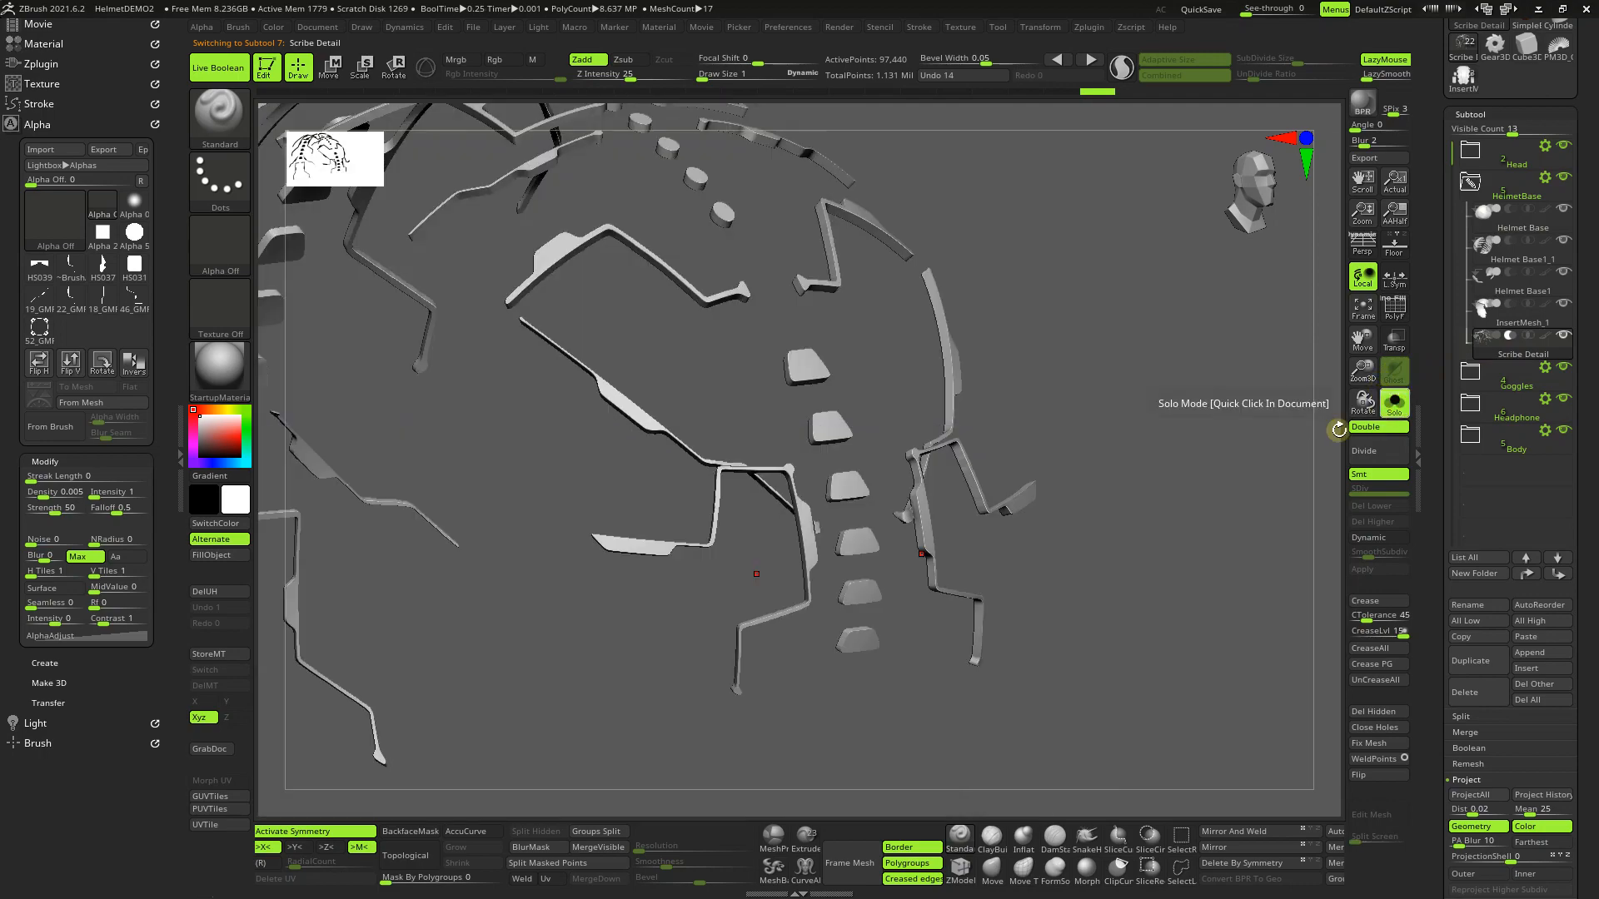
{"action": "right_click_drag", "start_coordinate": [1141, 564], "coordinate": [1149, 520]}
{"action": "left_click", "coordinate": [1368, 313]}
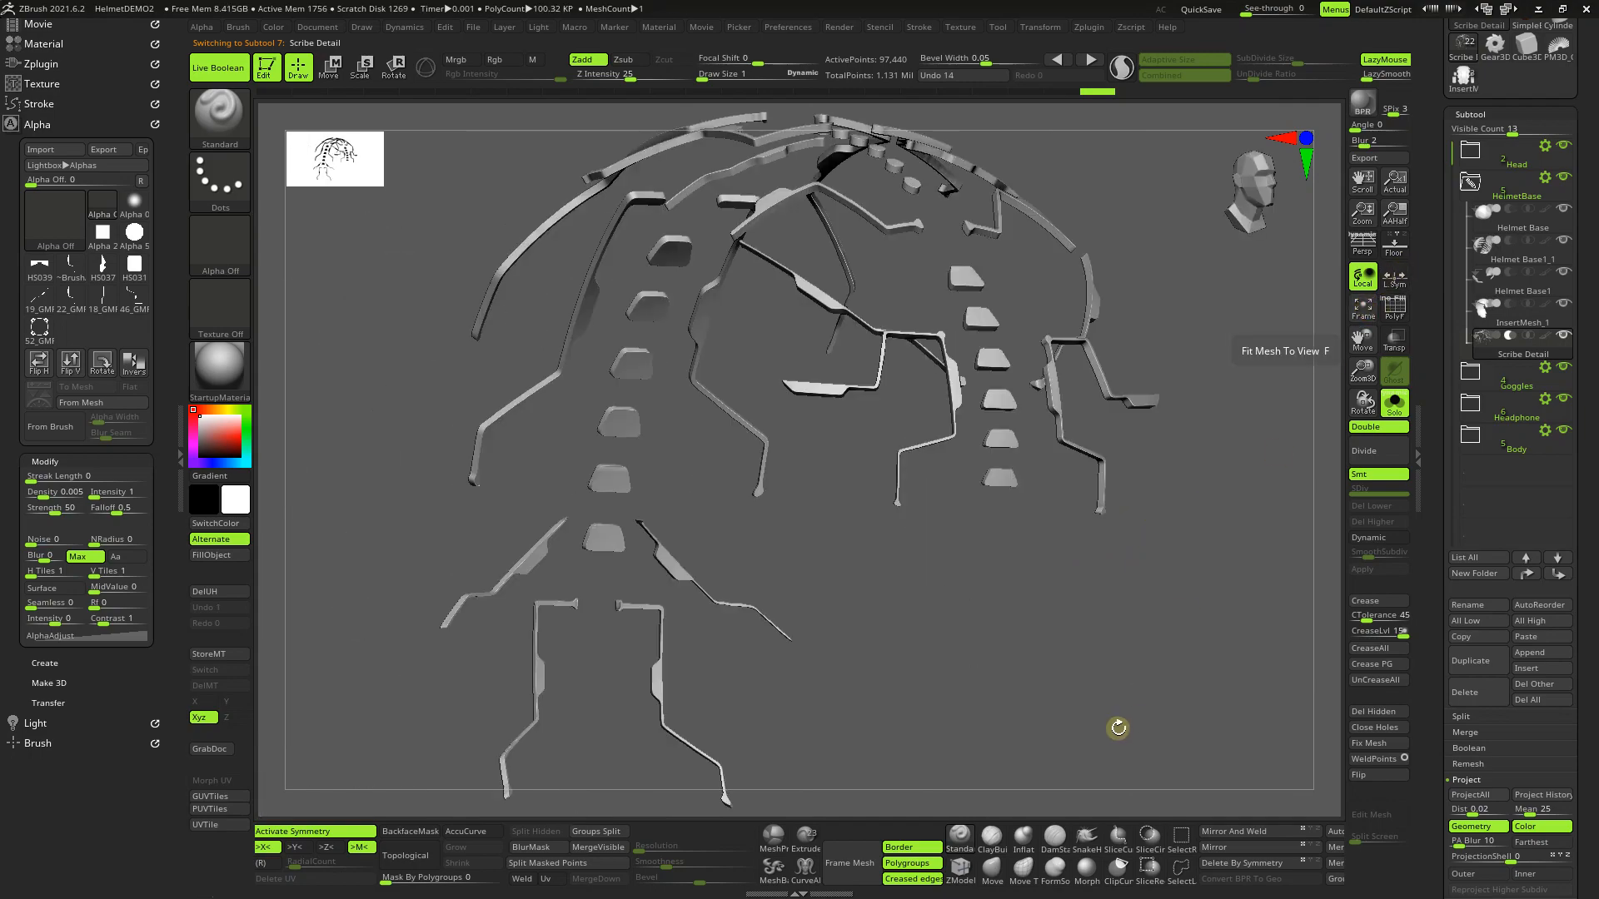
{"action": "right_click_drag", "start_coordinate": [1114, 663], "coordinate": [1037, 716]}
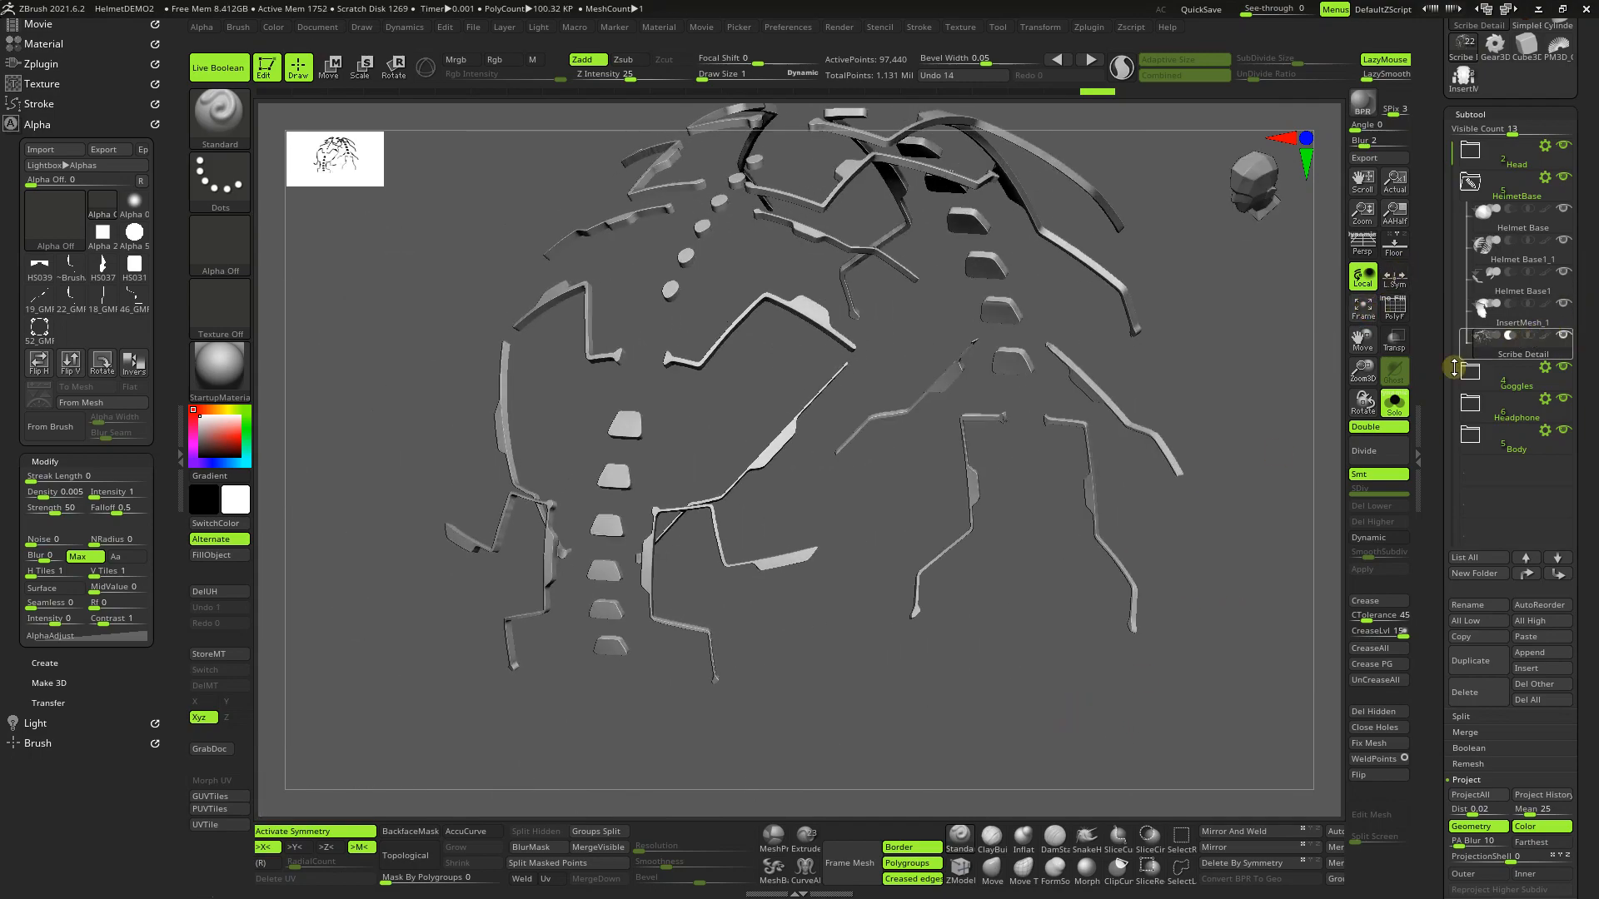
{"action": "left_click", "coordinate": [1393, 414]}
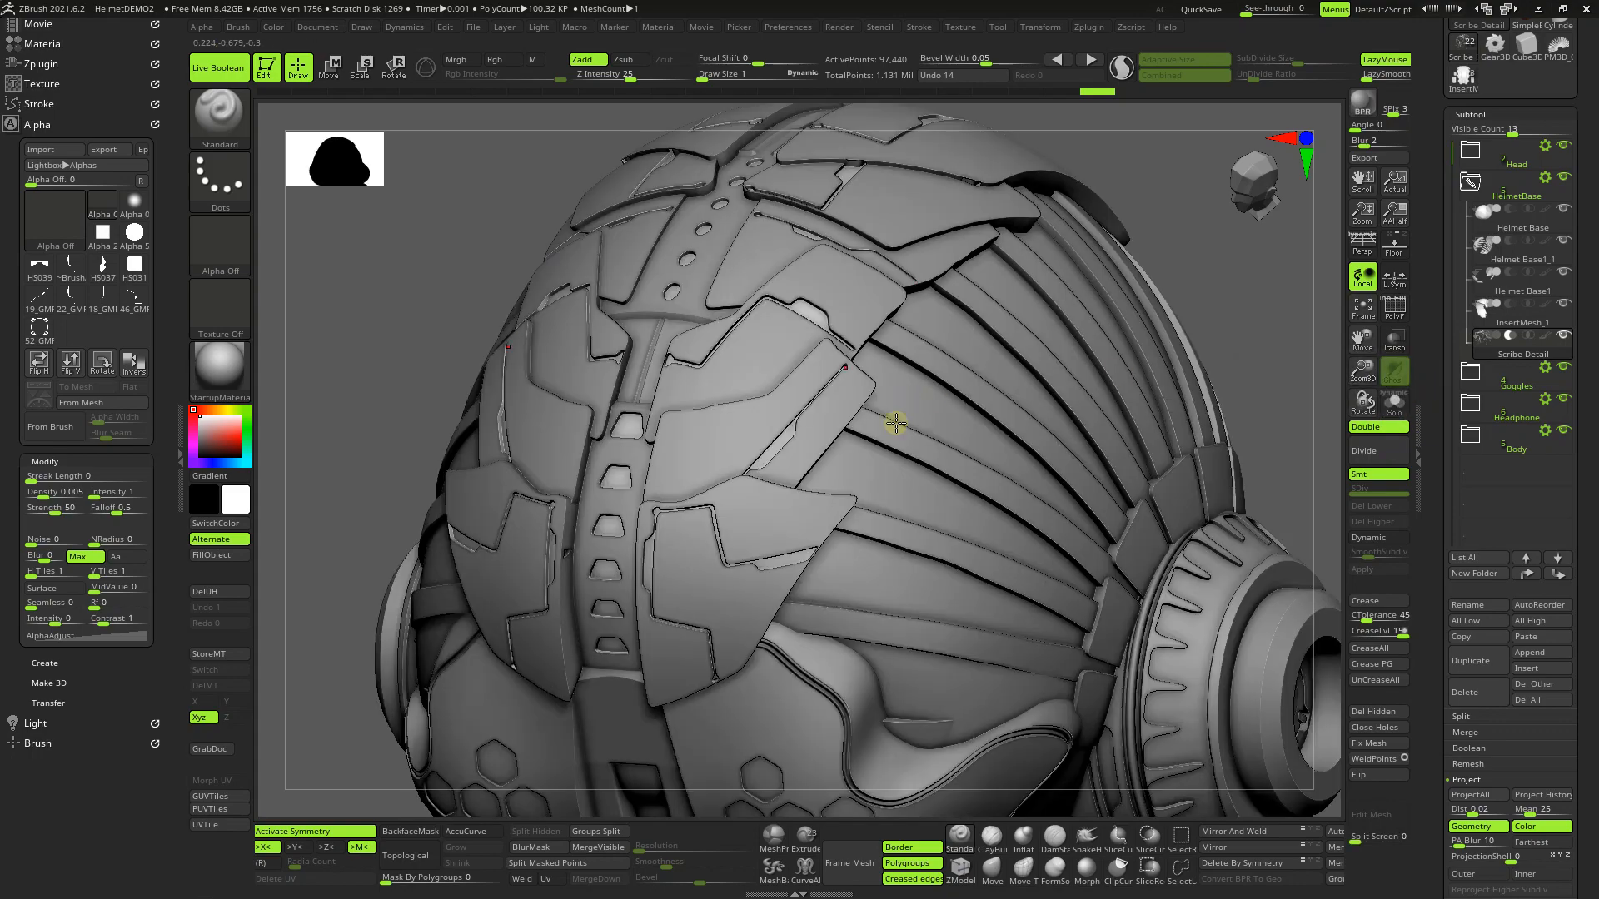
Step: Examine the whole helmet from the back and side, including the rib panels around the headphone
{"action": "right_click_drag", "start_coordinate": [1219, 319], "coordinate": [1092, 358]}
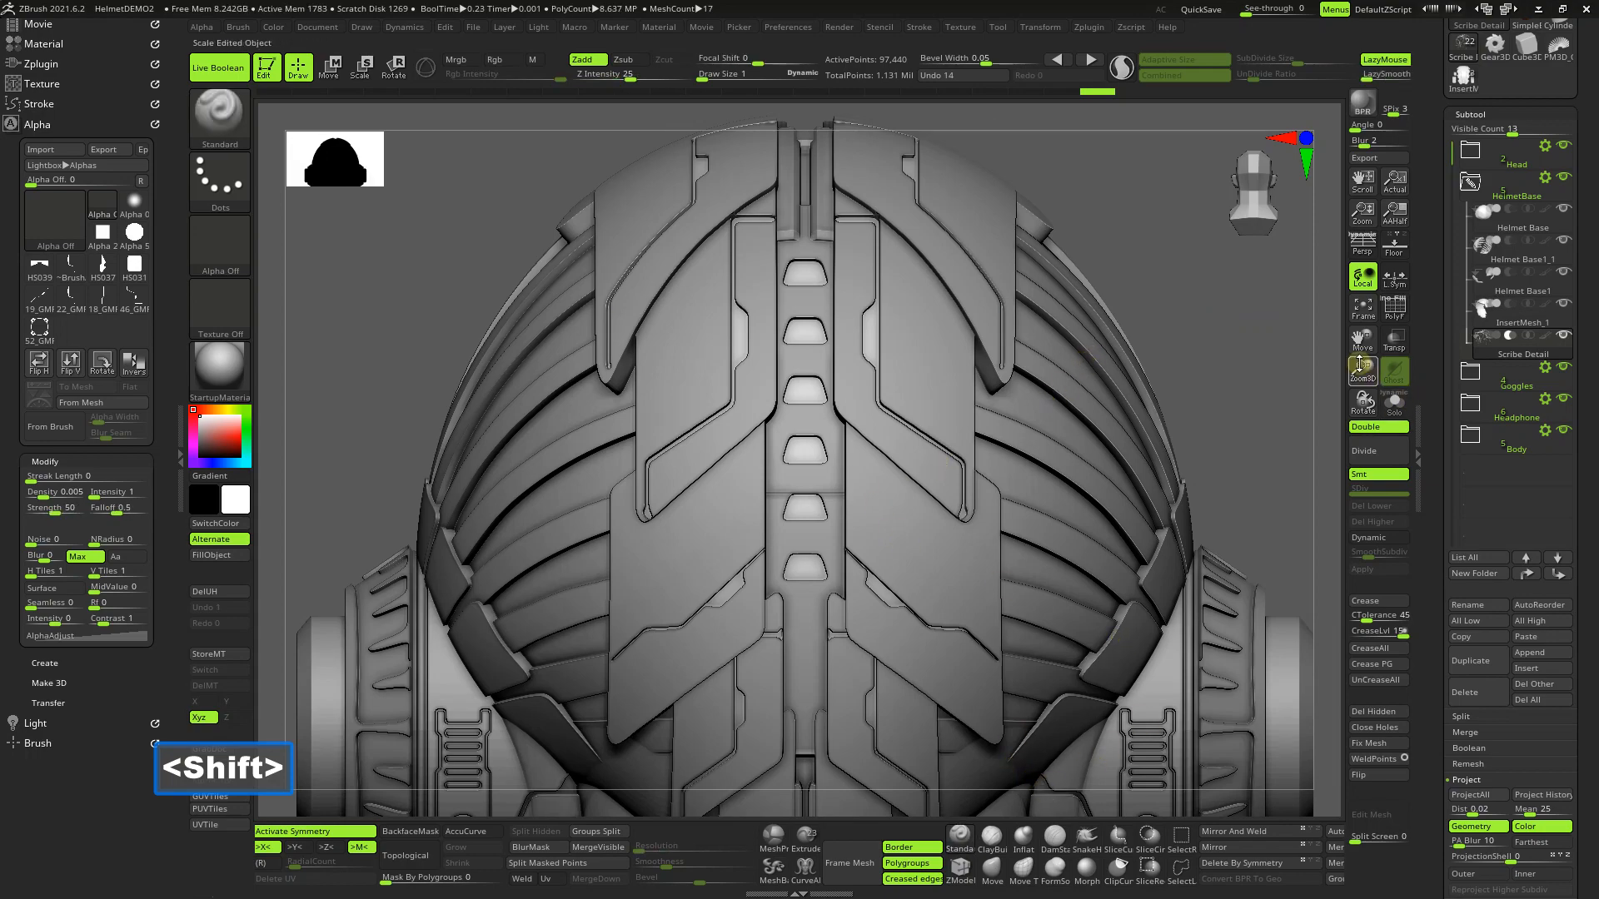
{"action": "left_click_drag", "start_coordinate": [1362, 372], "coordinate": [1361, 292]}
{"action": "right_click_drag", "start_coordinate": [1152, 547], "coordinate": [1183, 547]}
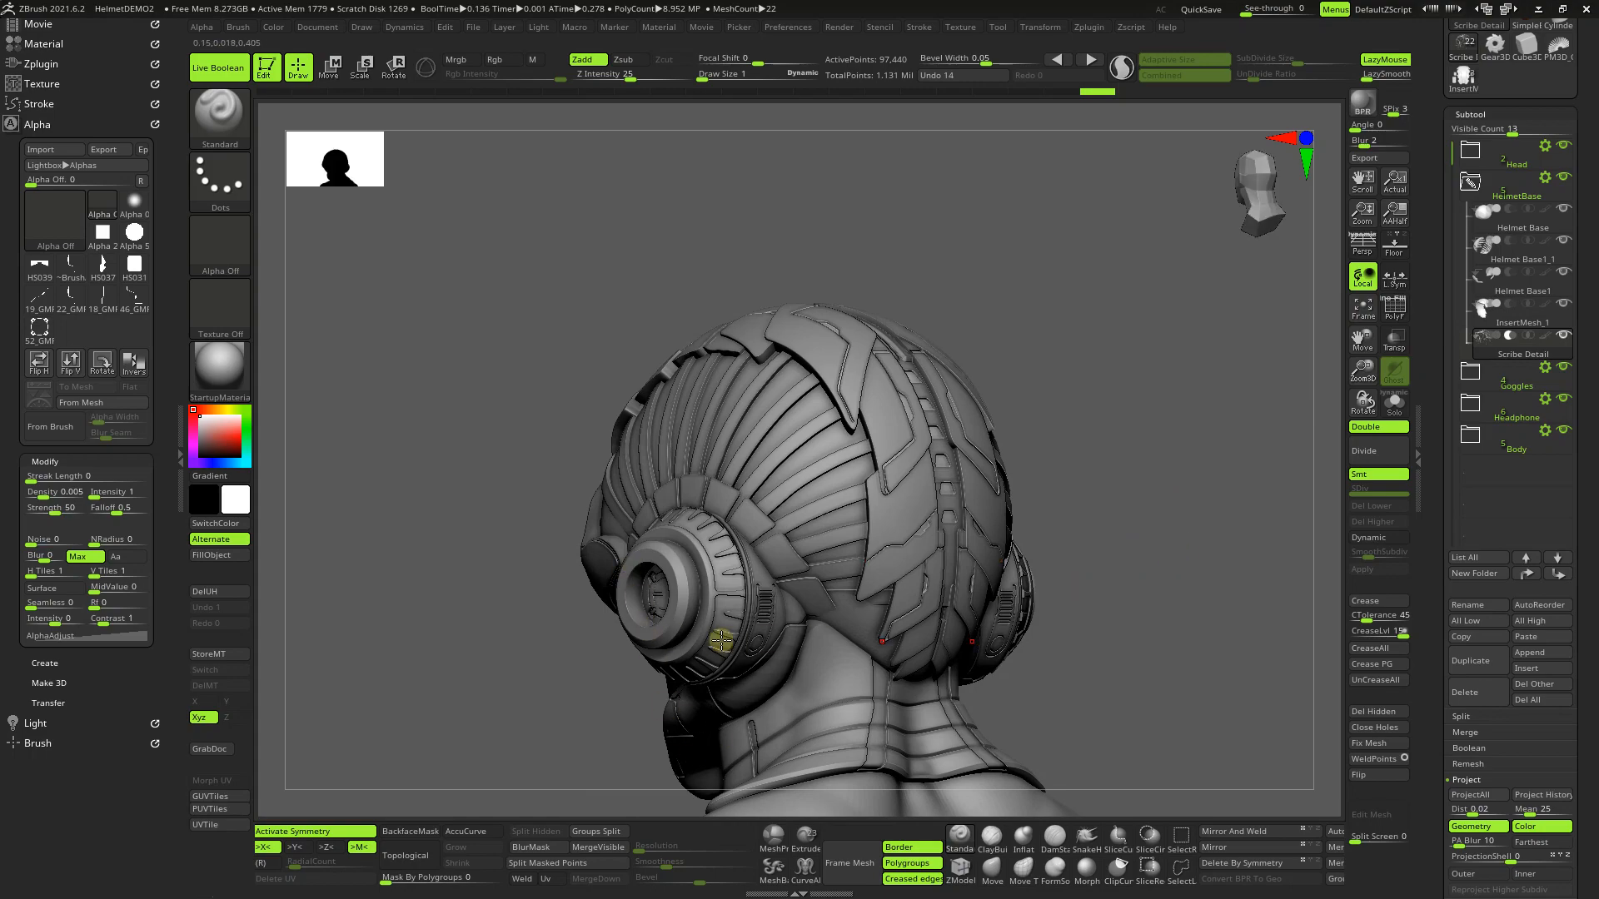
{"action": "right_click_drag", "start_coordinate": [1099, 474], "coordinate": [1128, 478]}
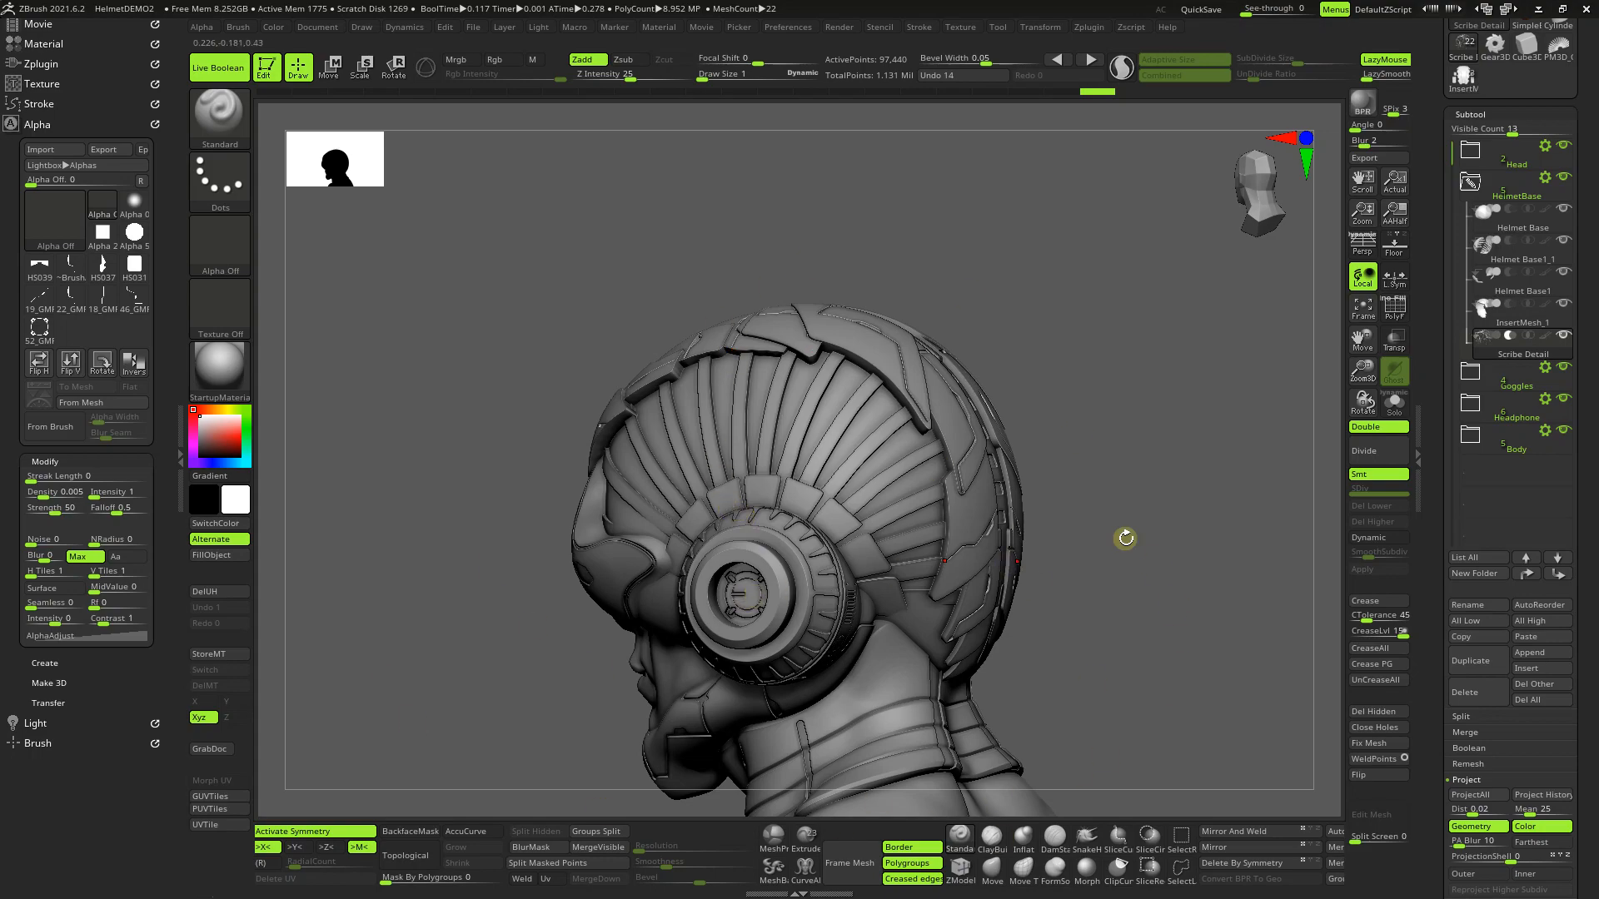
{"action": "right_click_drag", "start_coordinate": [1138, 517], "coordinate": [1099, 533]}
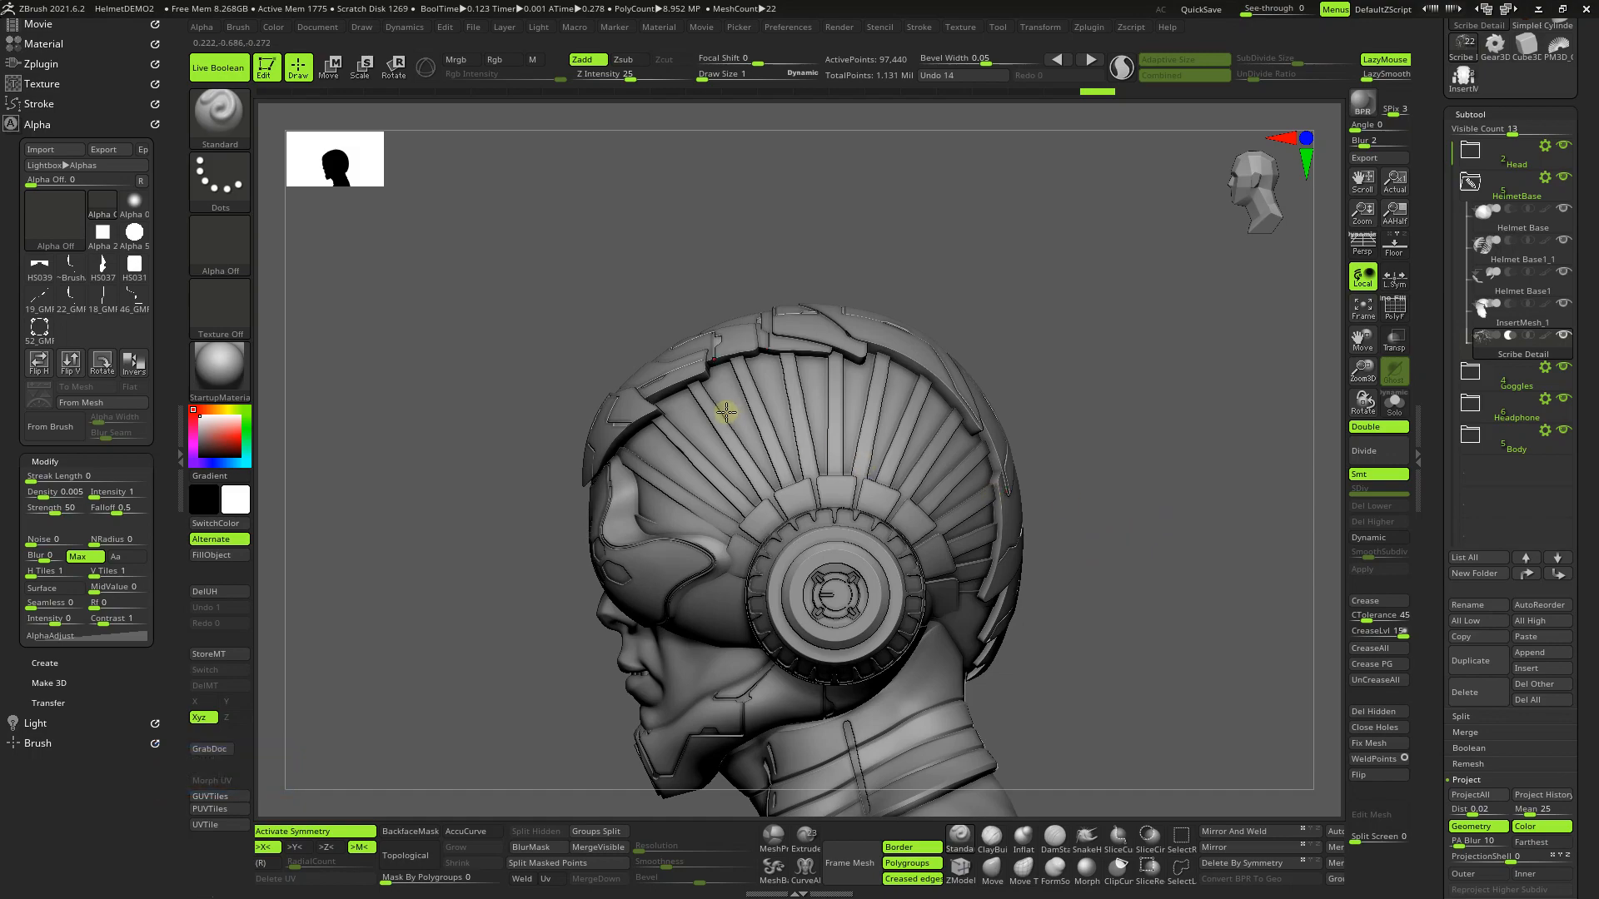
Step: Isolate the Helmet Base1_1 subtool to examine the fan-shaped ribs, and show the complete helmet again
{"action": "left_click", "coordinate": [1536, 257]}
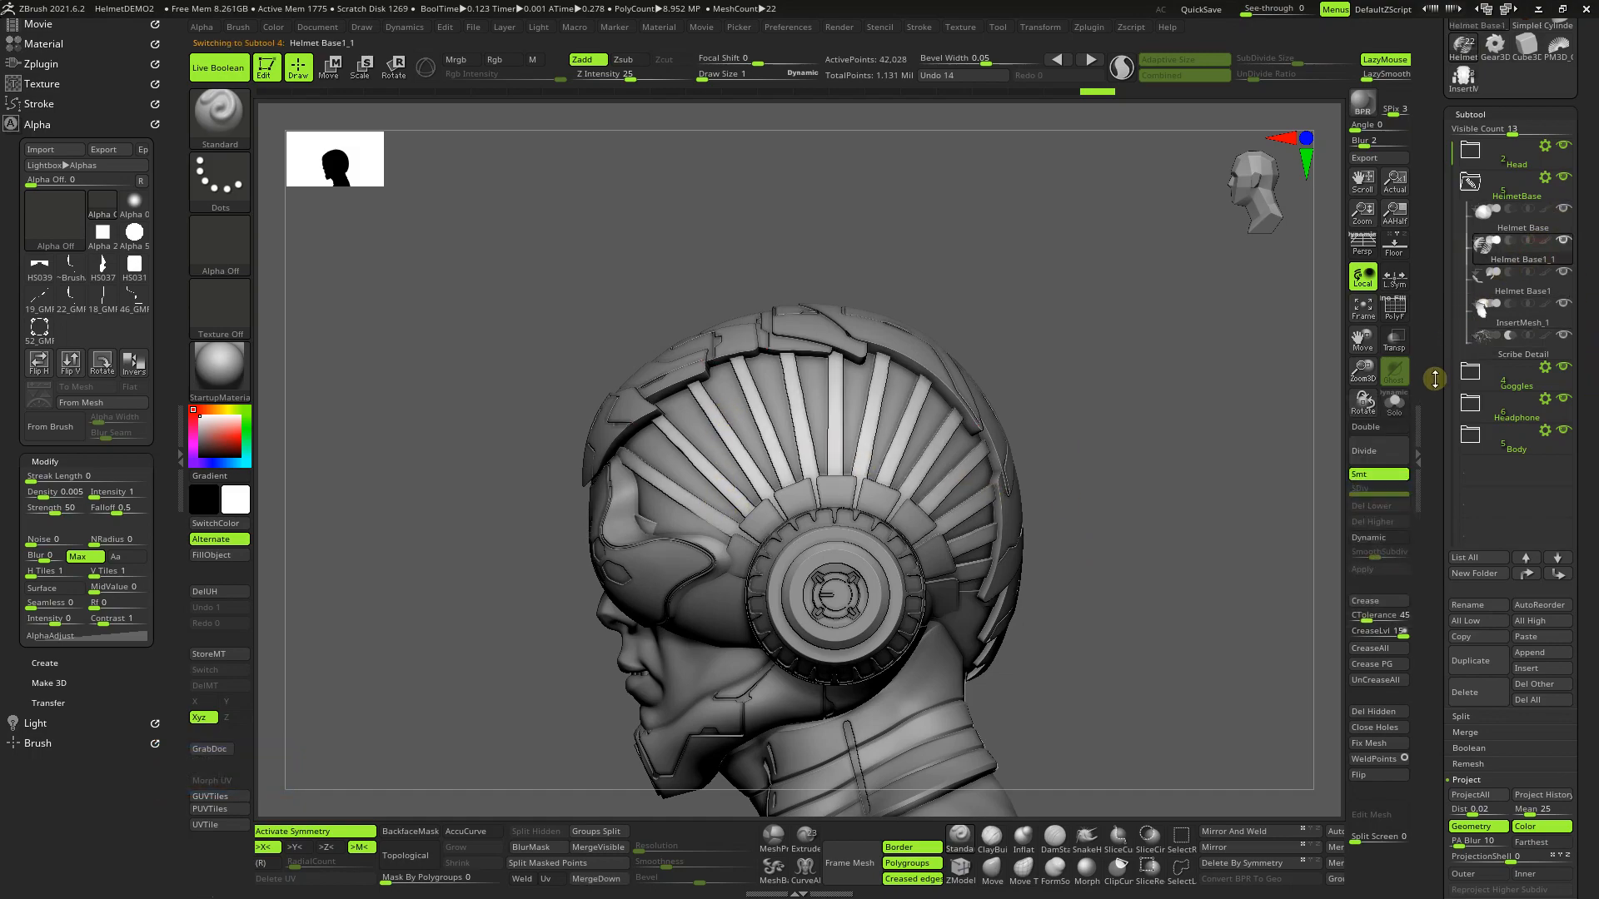
{"action": "left_click", "coordinate": [1394, 405]}
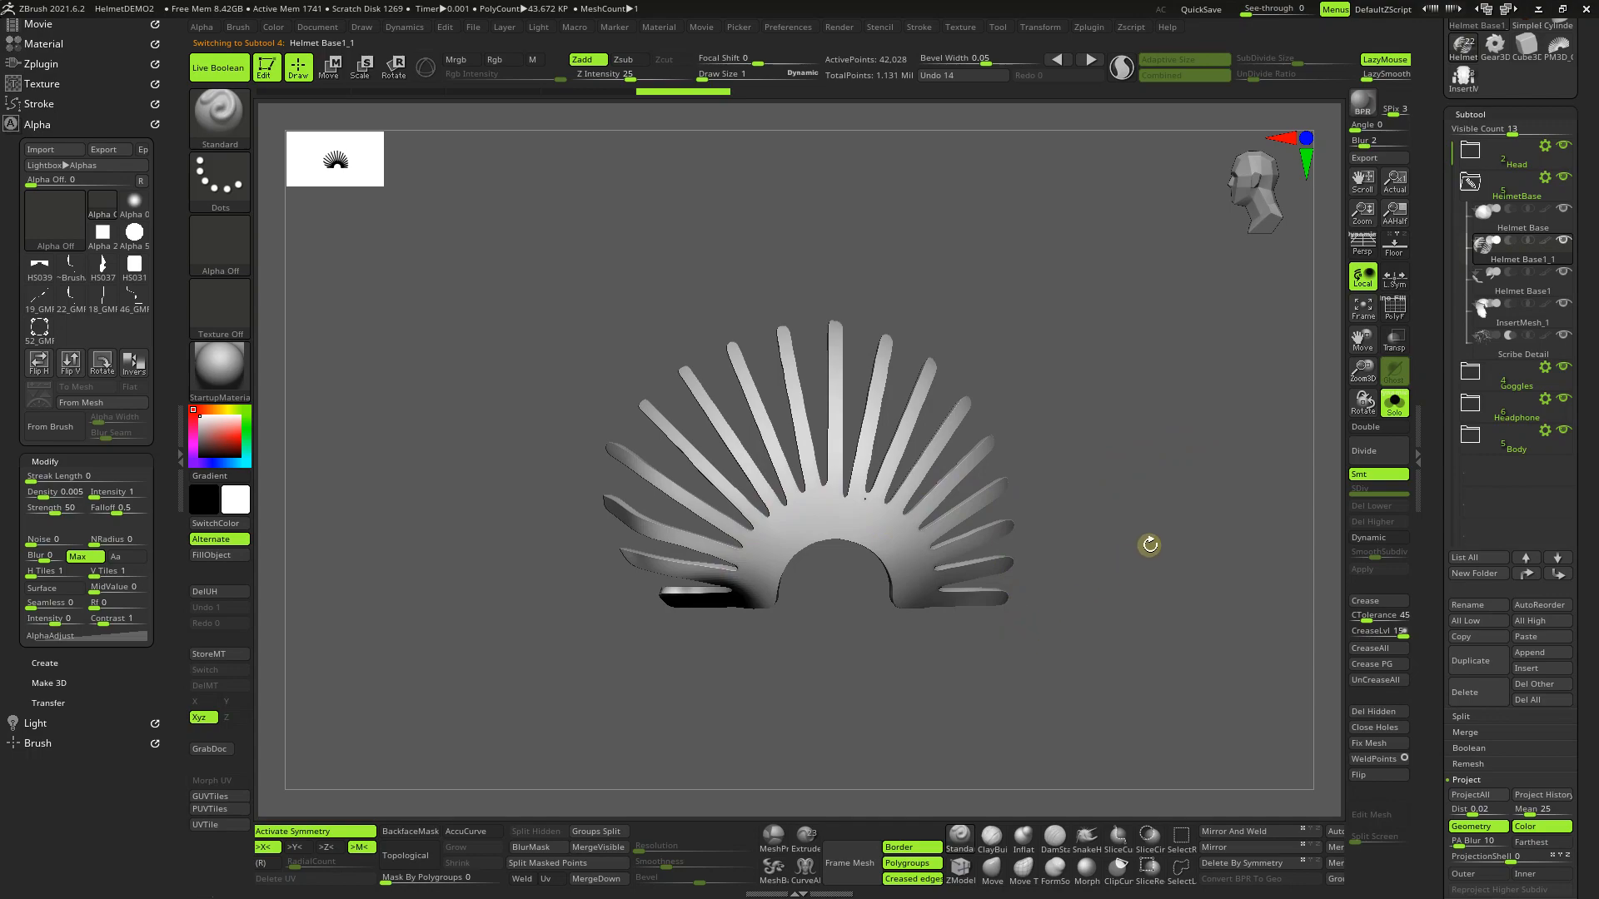
{"action": "left_click", "coordinate": [1395, 405]}
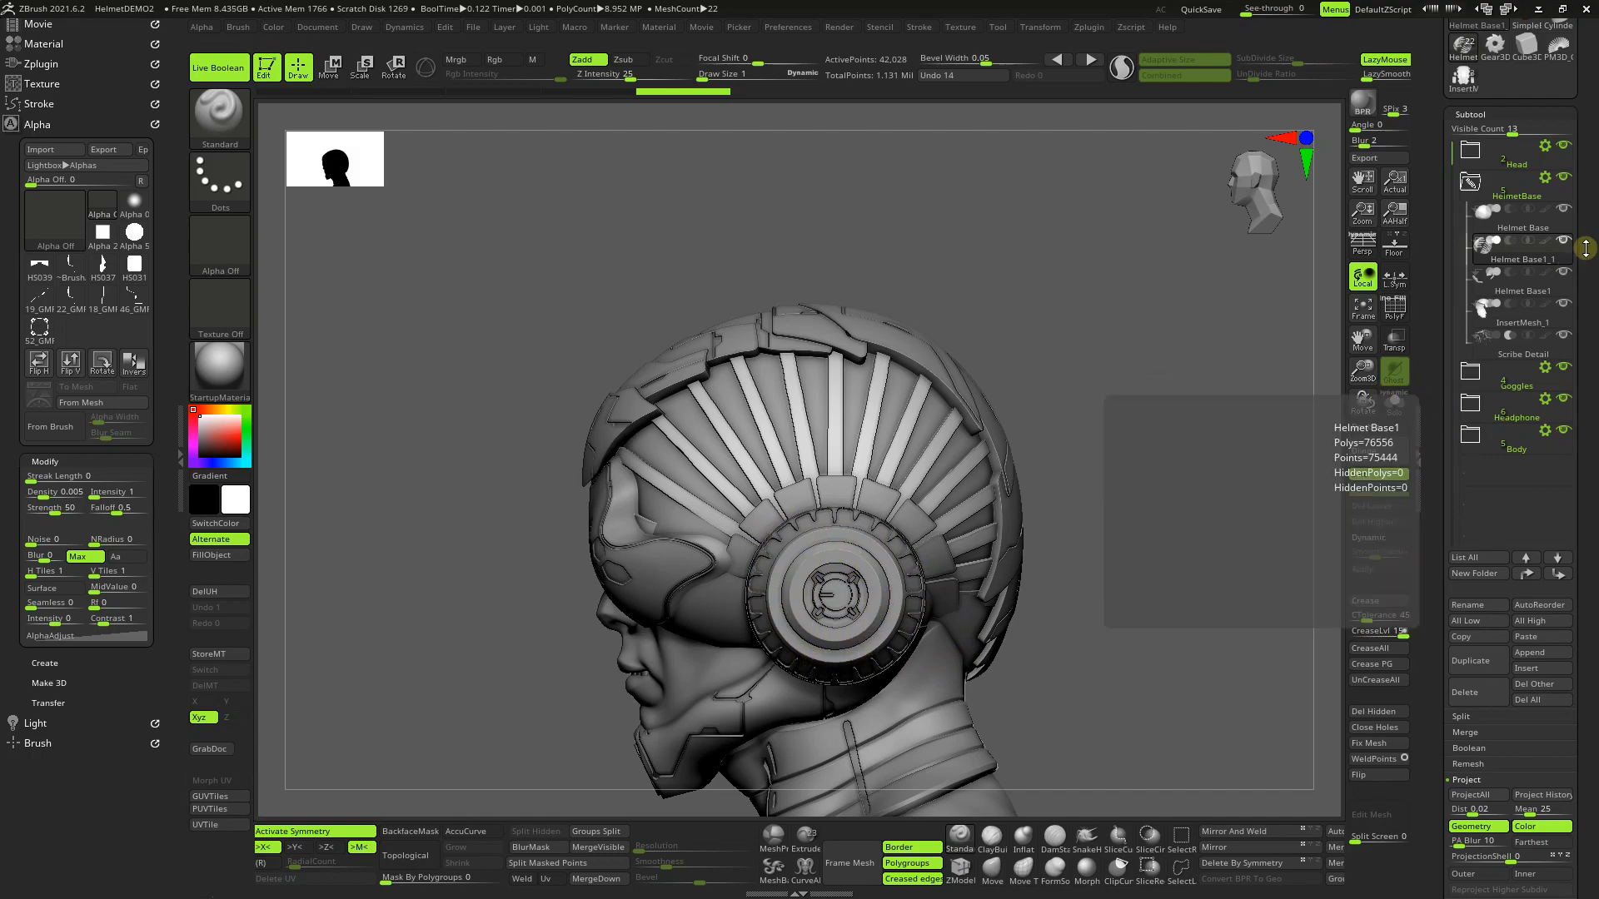
Step: Switch to the flat fan-shaped PM3D_Cube3D tool and frame it in a straight front view
{"action": "left_click_drag", "start_coordinate": [1591, 125], "coordinate": [1589, 200]}
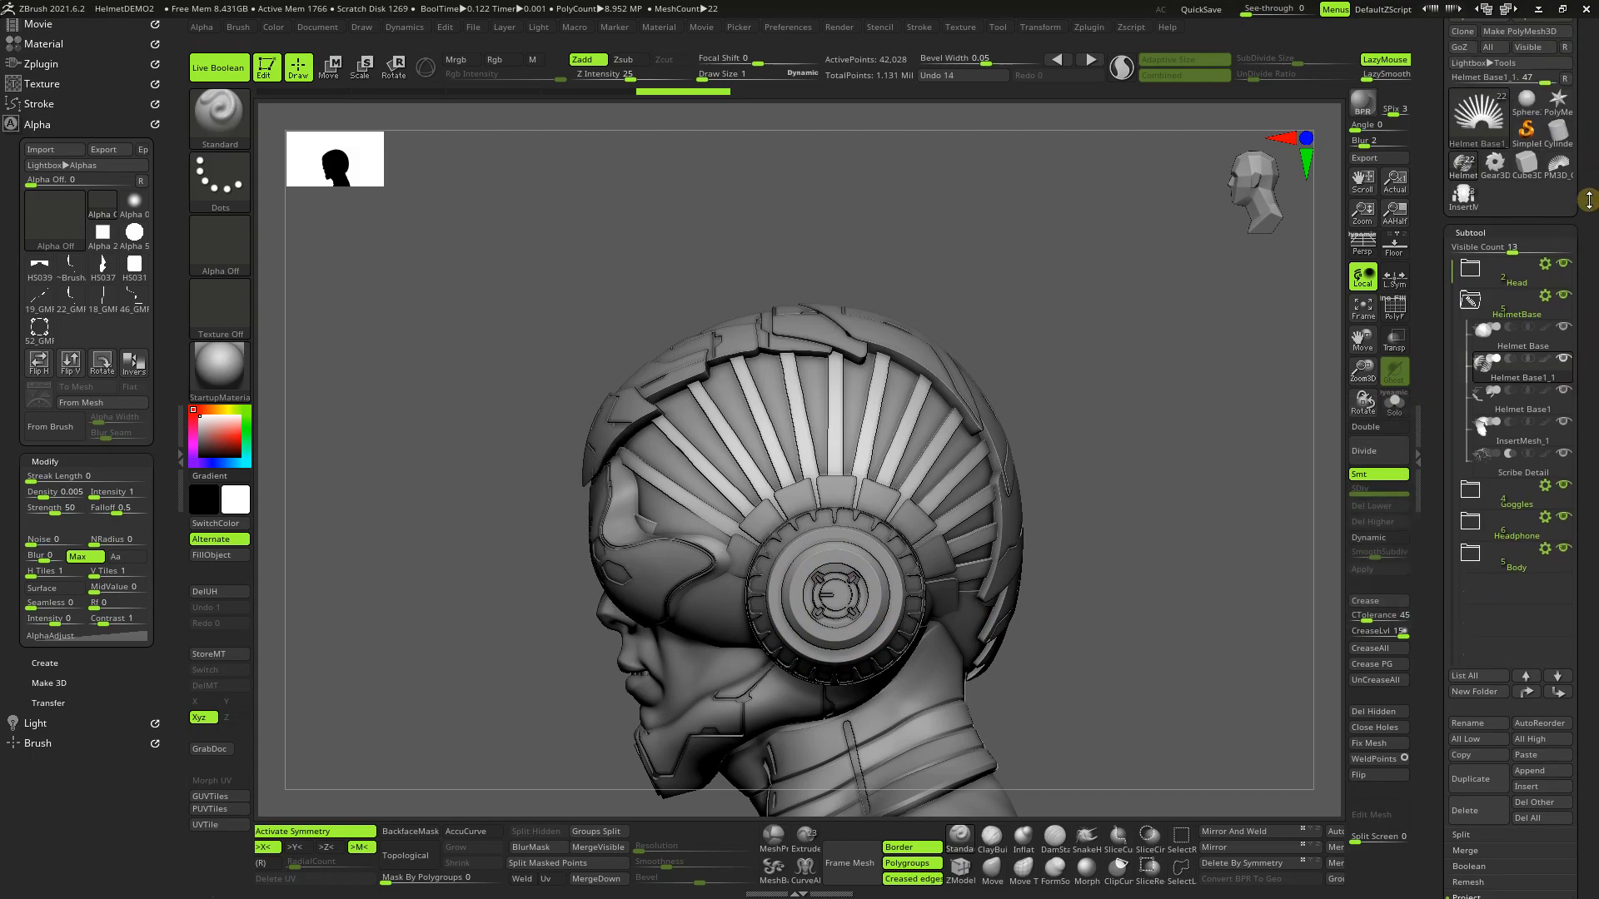
{"action": "mouse_move", "coordinate": [1559, 169]}
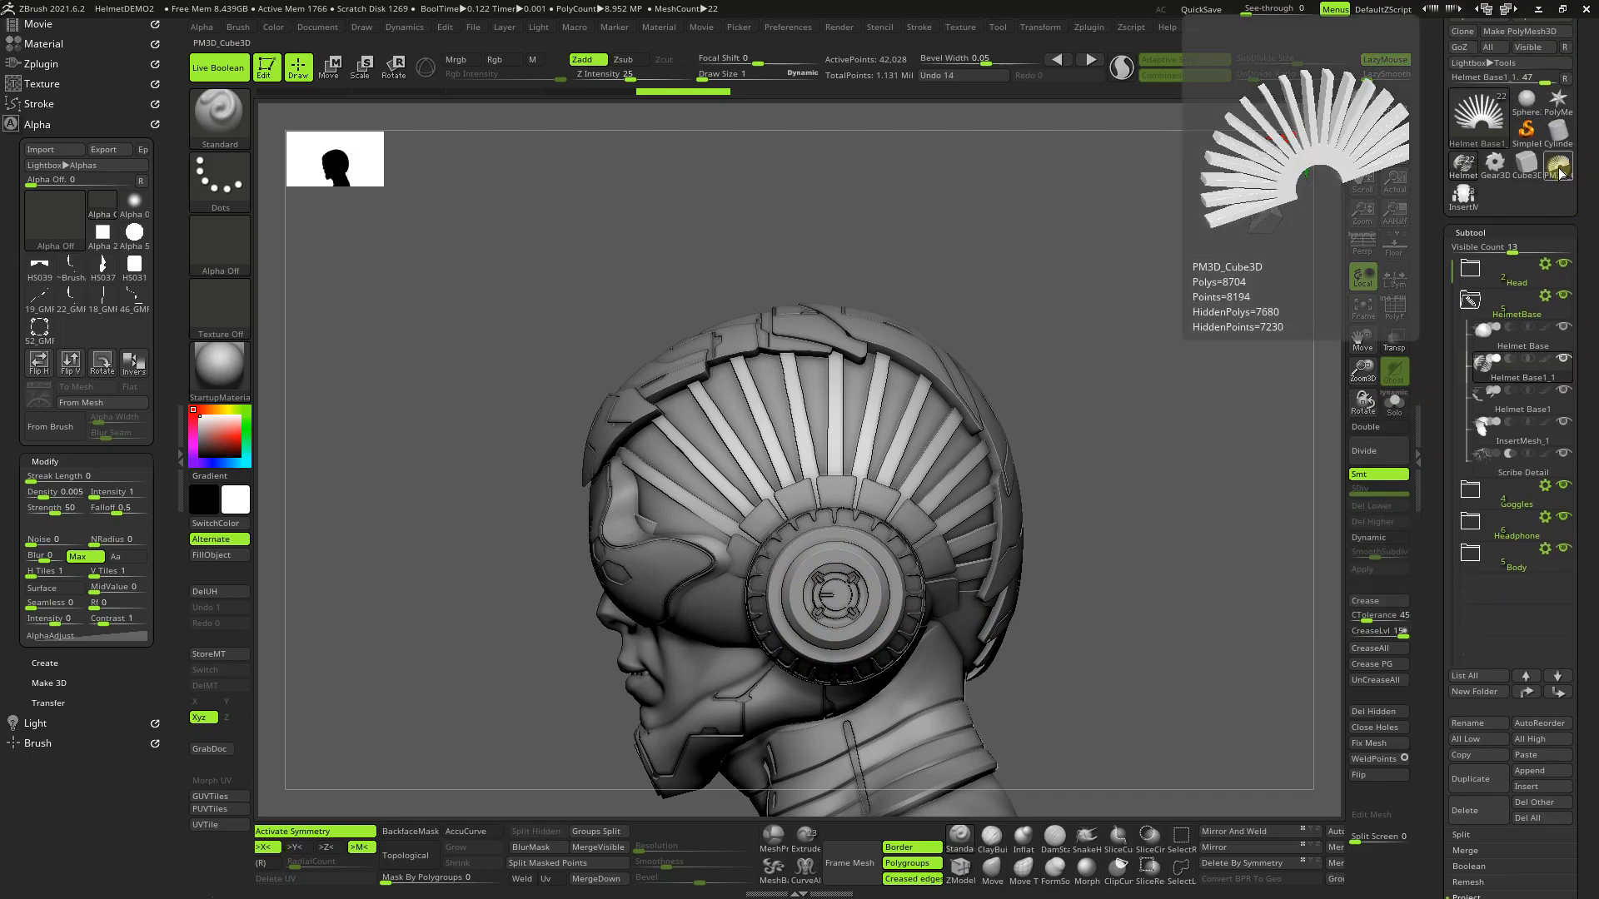
{"action": "left_click", "coordinate": [1559, 169]}
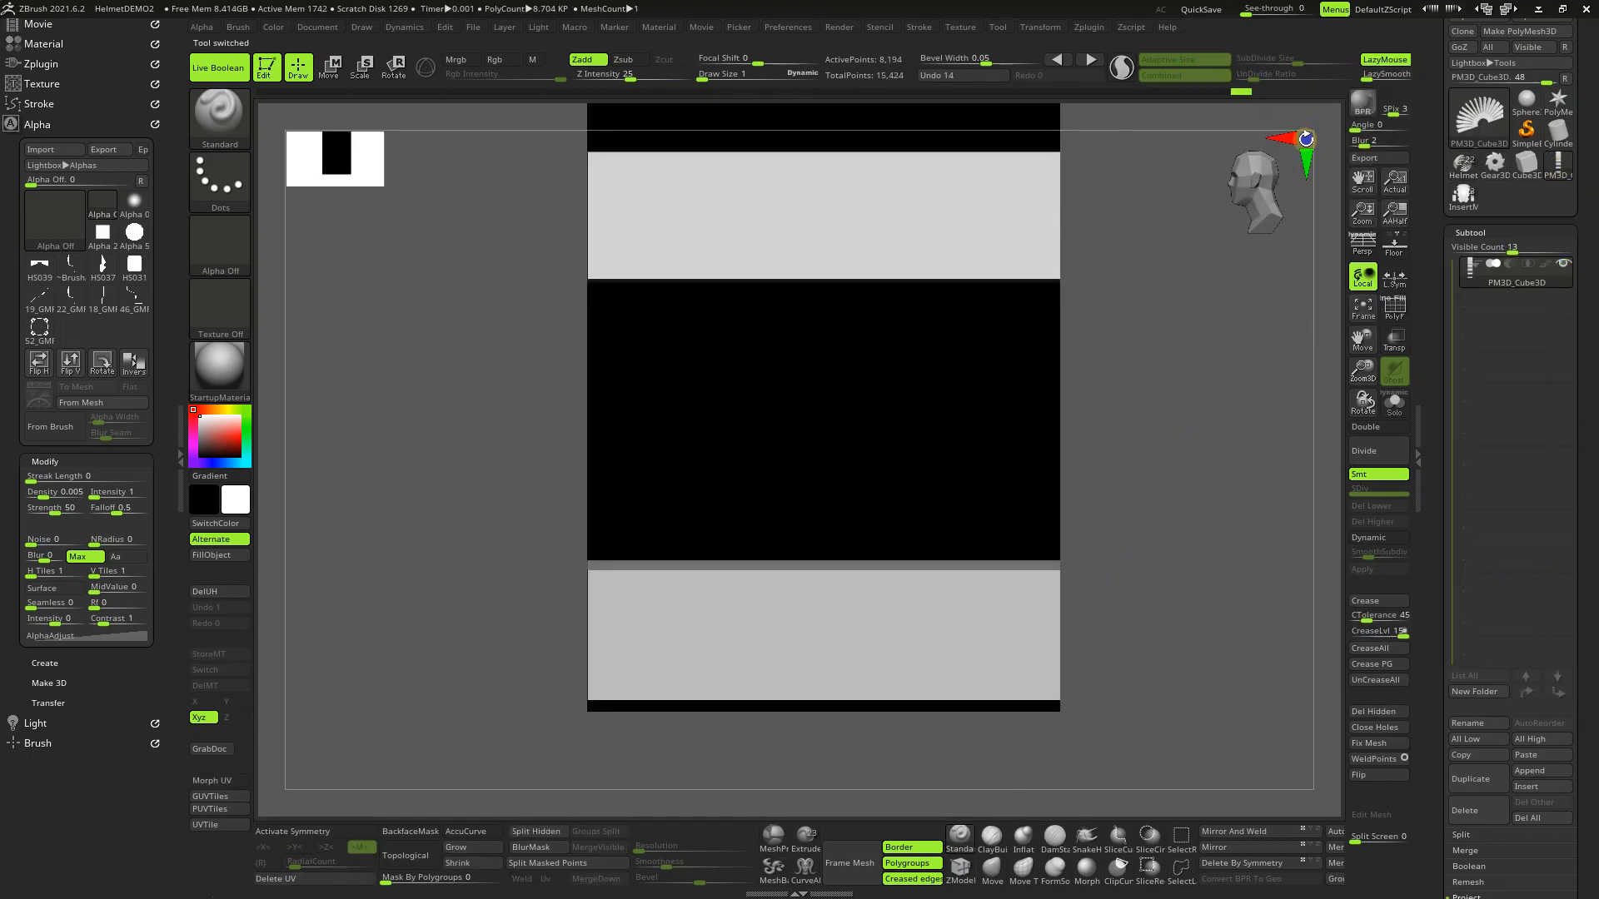
{"action": "left_click_drag", "start_coordinate": [1138, 546], "coordinate": [1196, 542]}
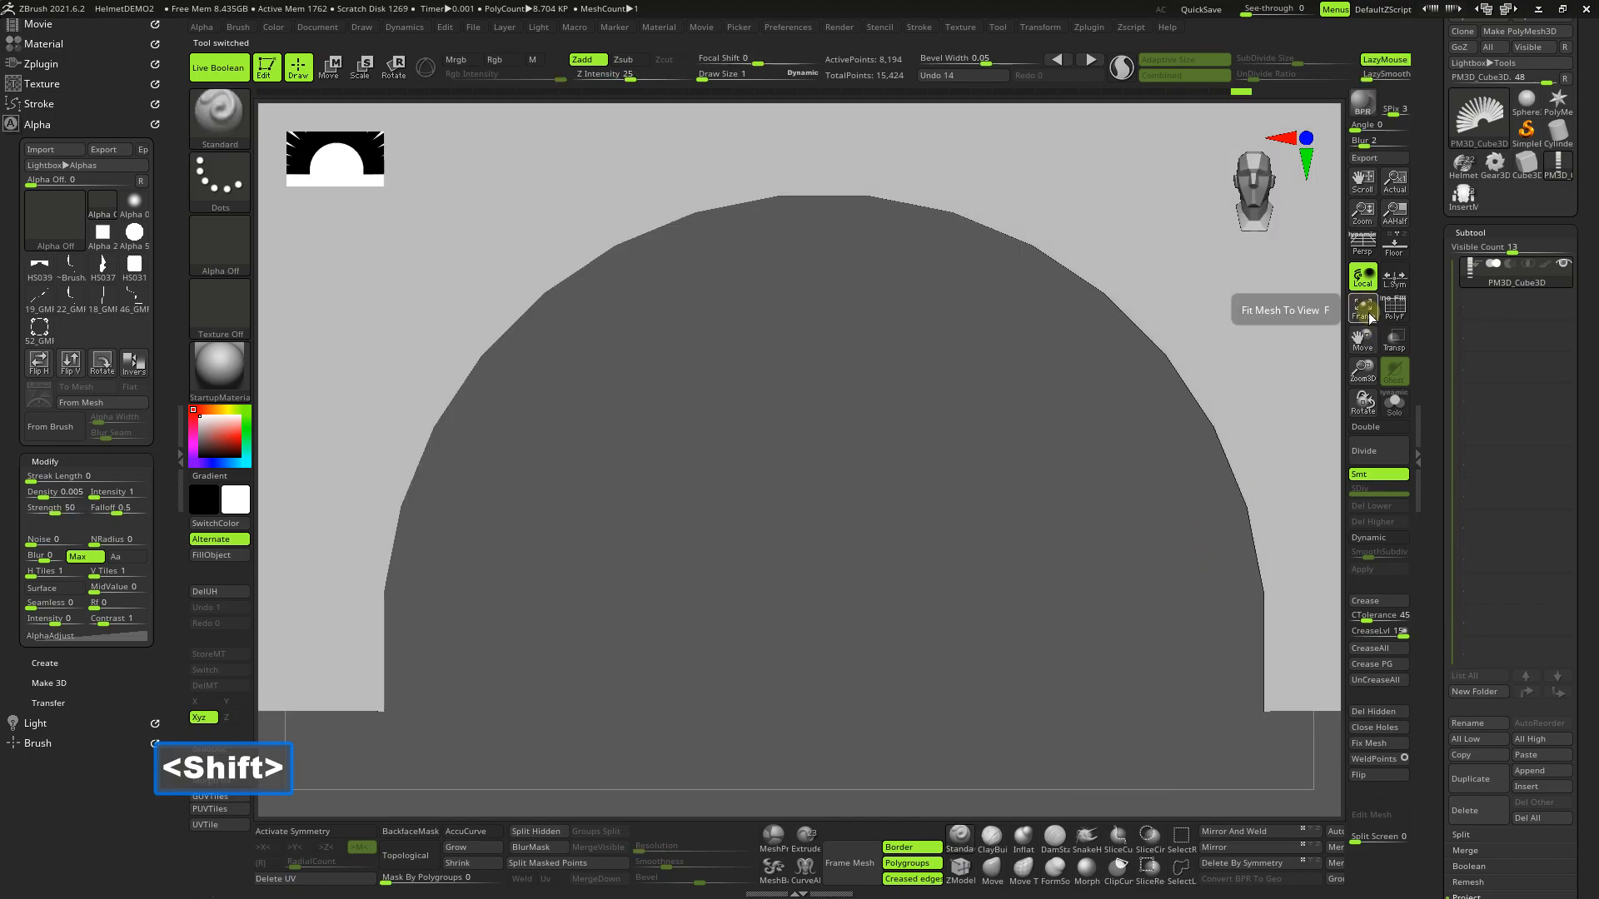
{"action": "left_click", "coordinate": [1366, 309]}
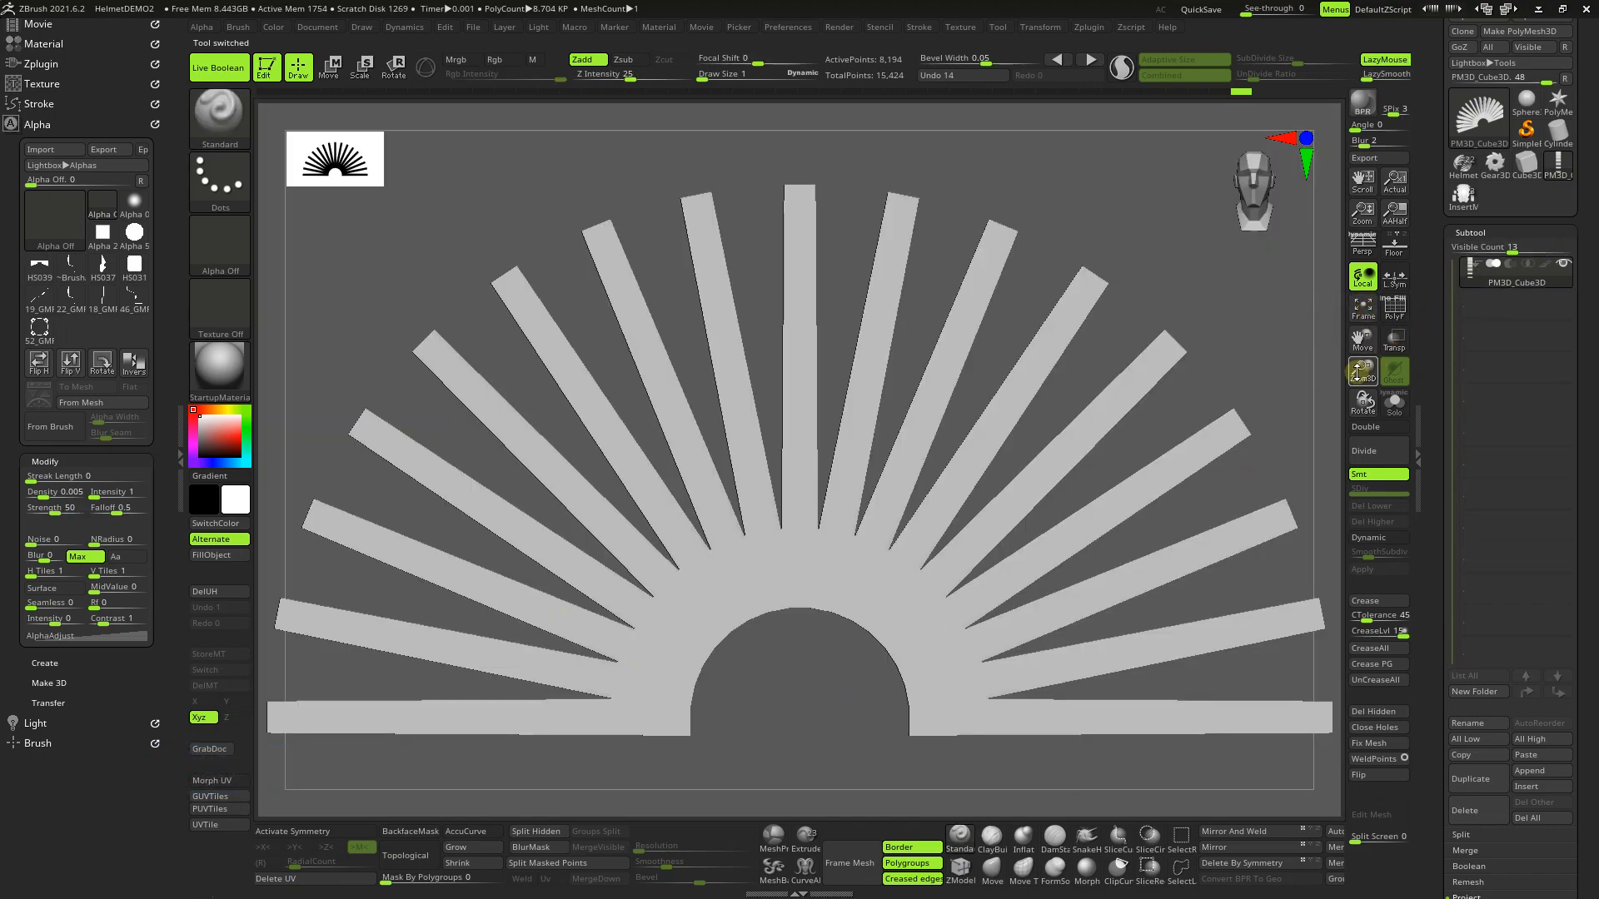
{"action": "left_click_drag", "start_coordinate": [1360, 372], "coordinate": [1361, 349]}
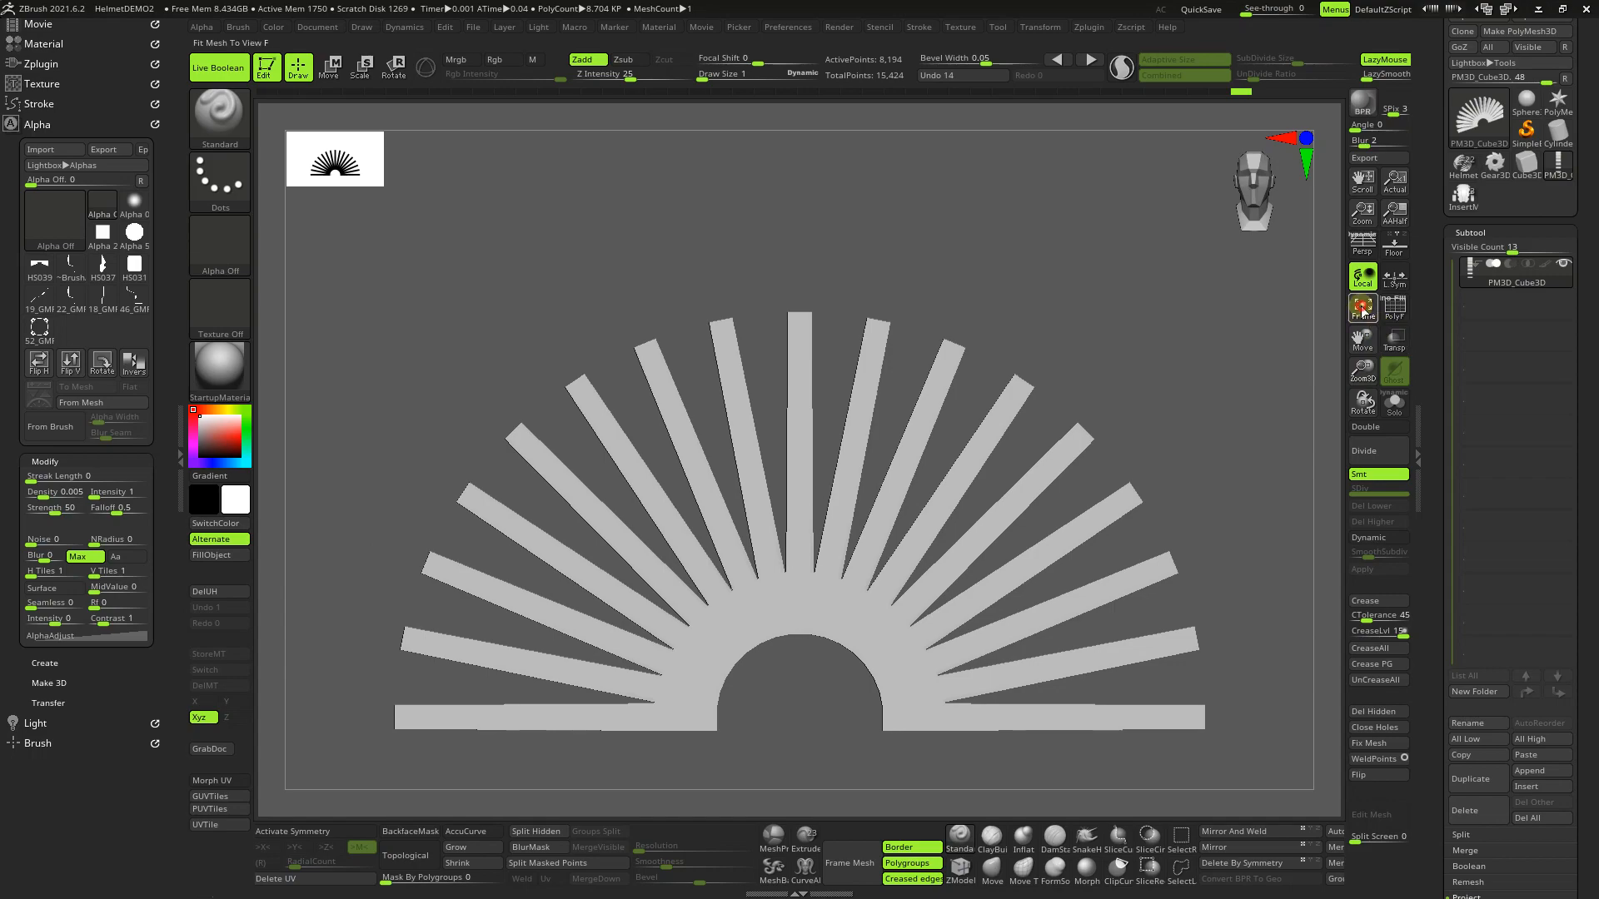
Step: Fit the fan-shaped mesh to the view and convert it into an alpha with a map size of 512
{"action": "left_click", "coordinate": [1362, 309]}
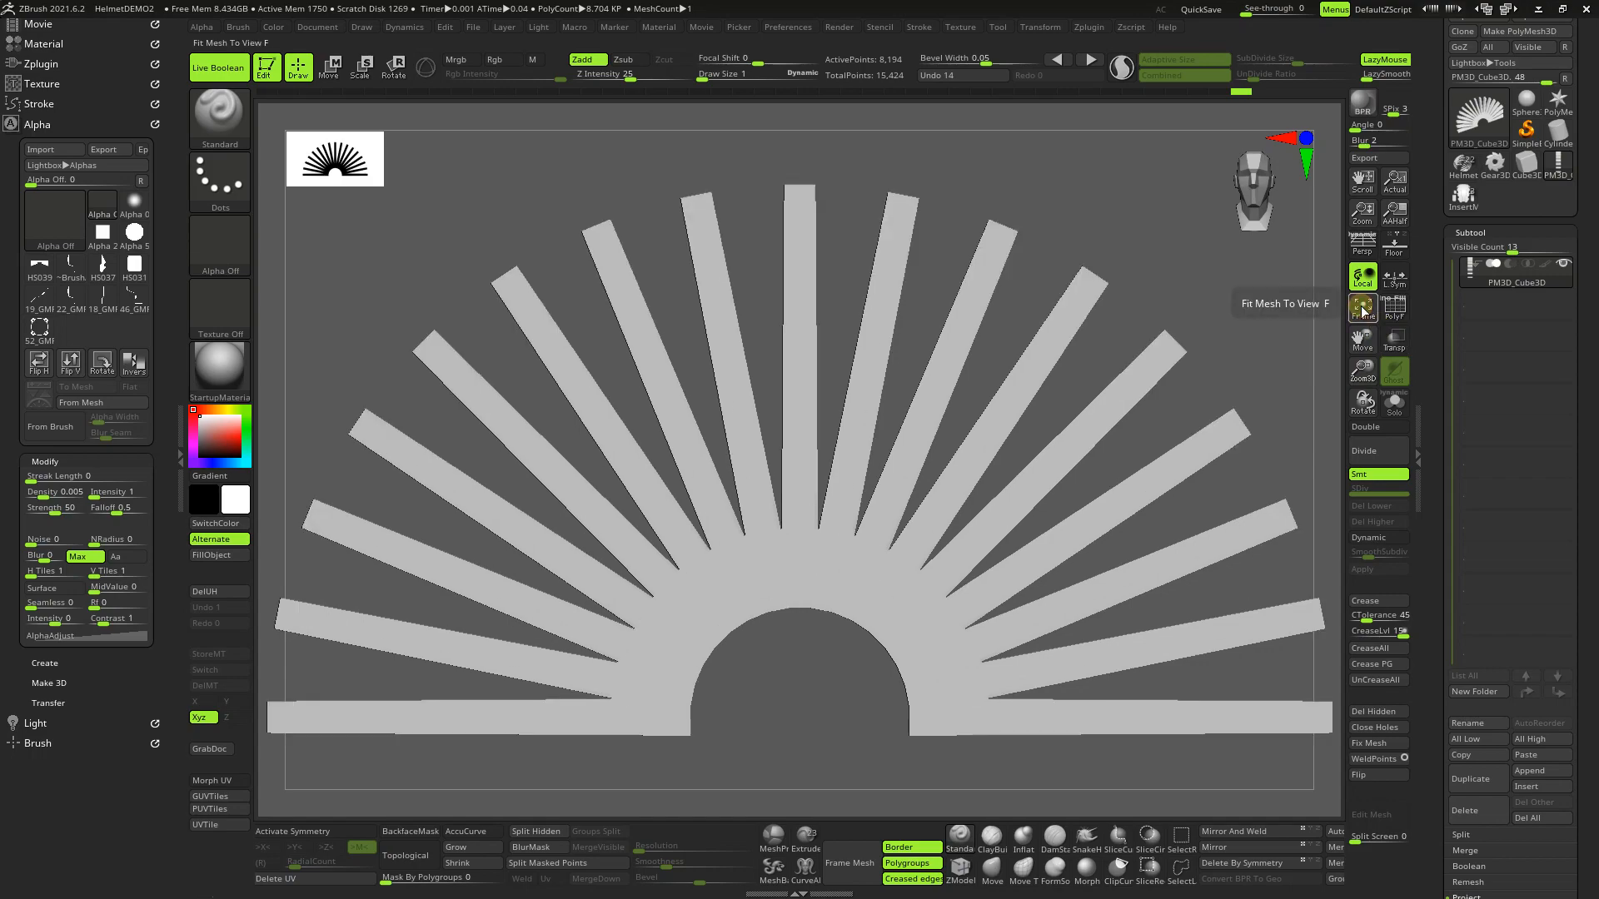
{"action": "left_click", "coordinate": [76, 403]}
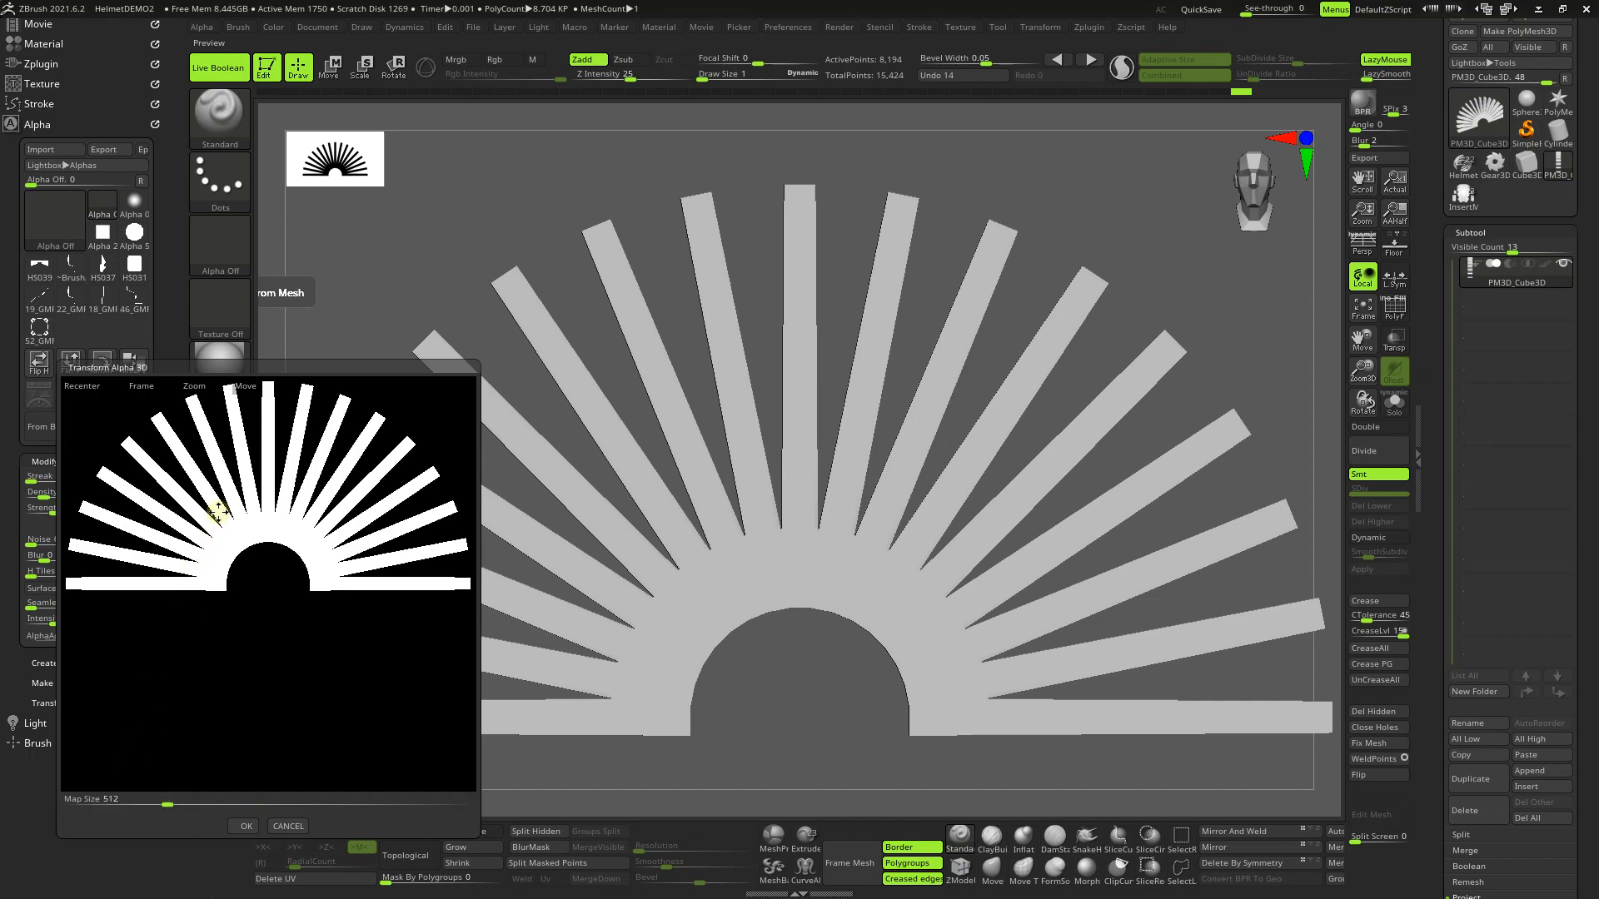
{"action": "left_click", "coordinate": [243, 826]}
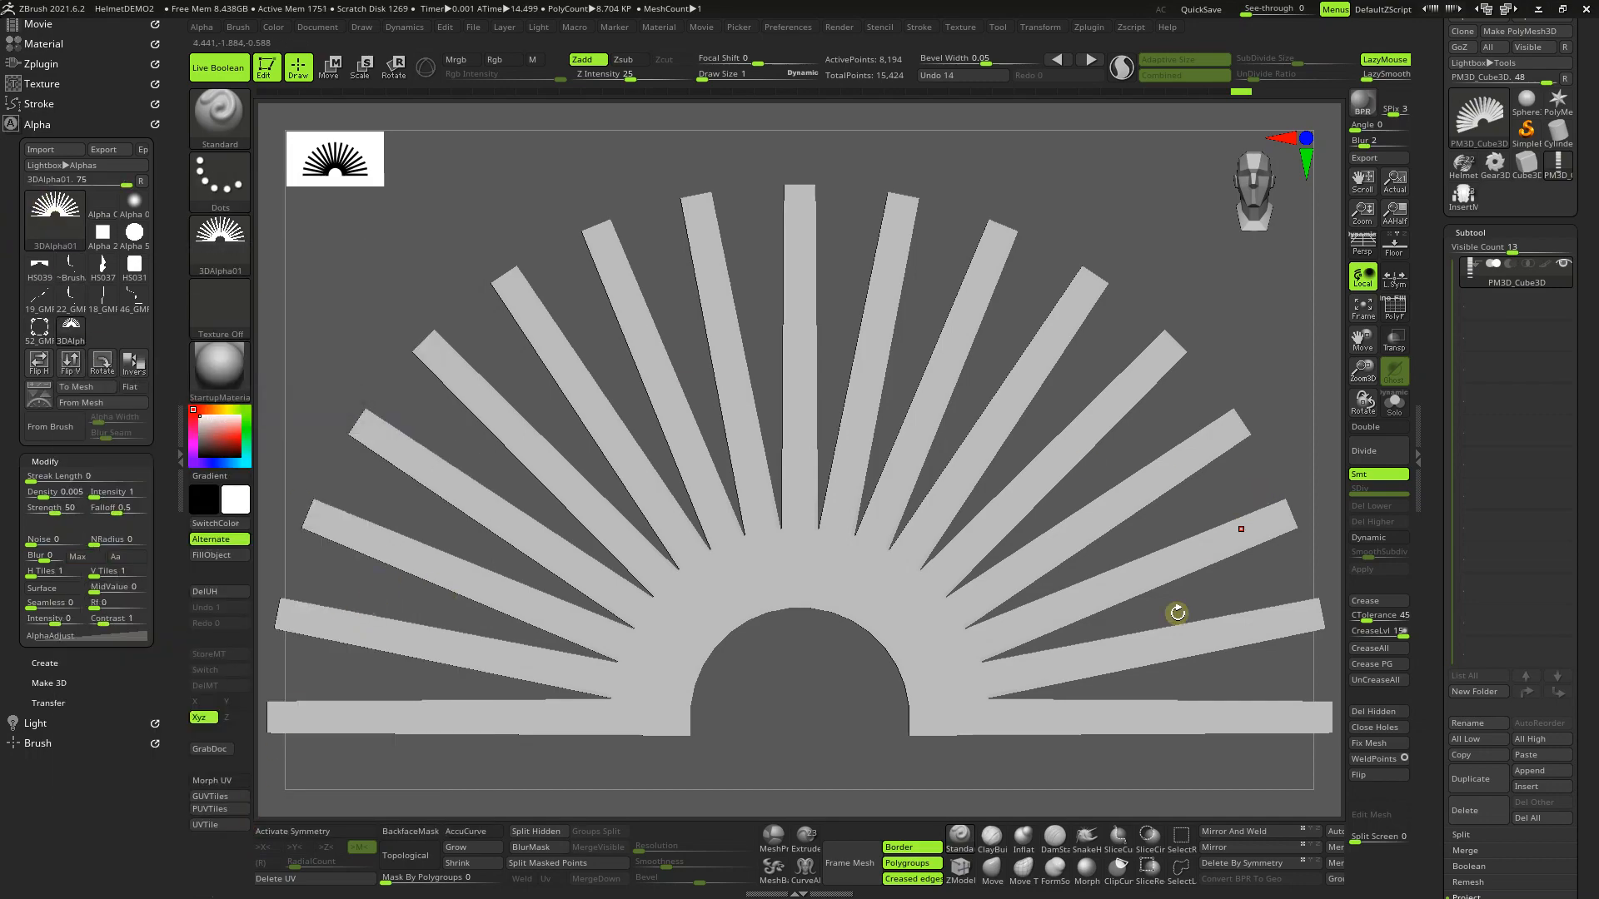
{"action": "mouse_move", "coordinate": [1465, 198]}
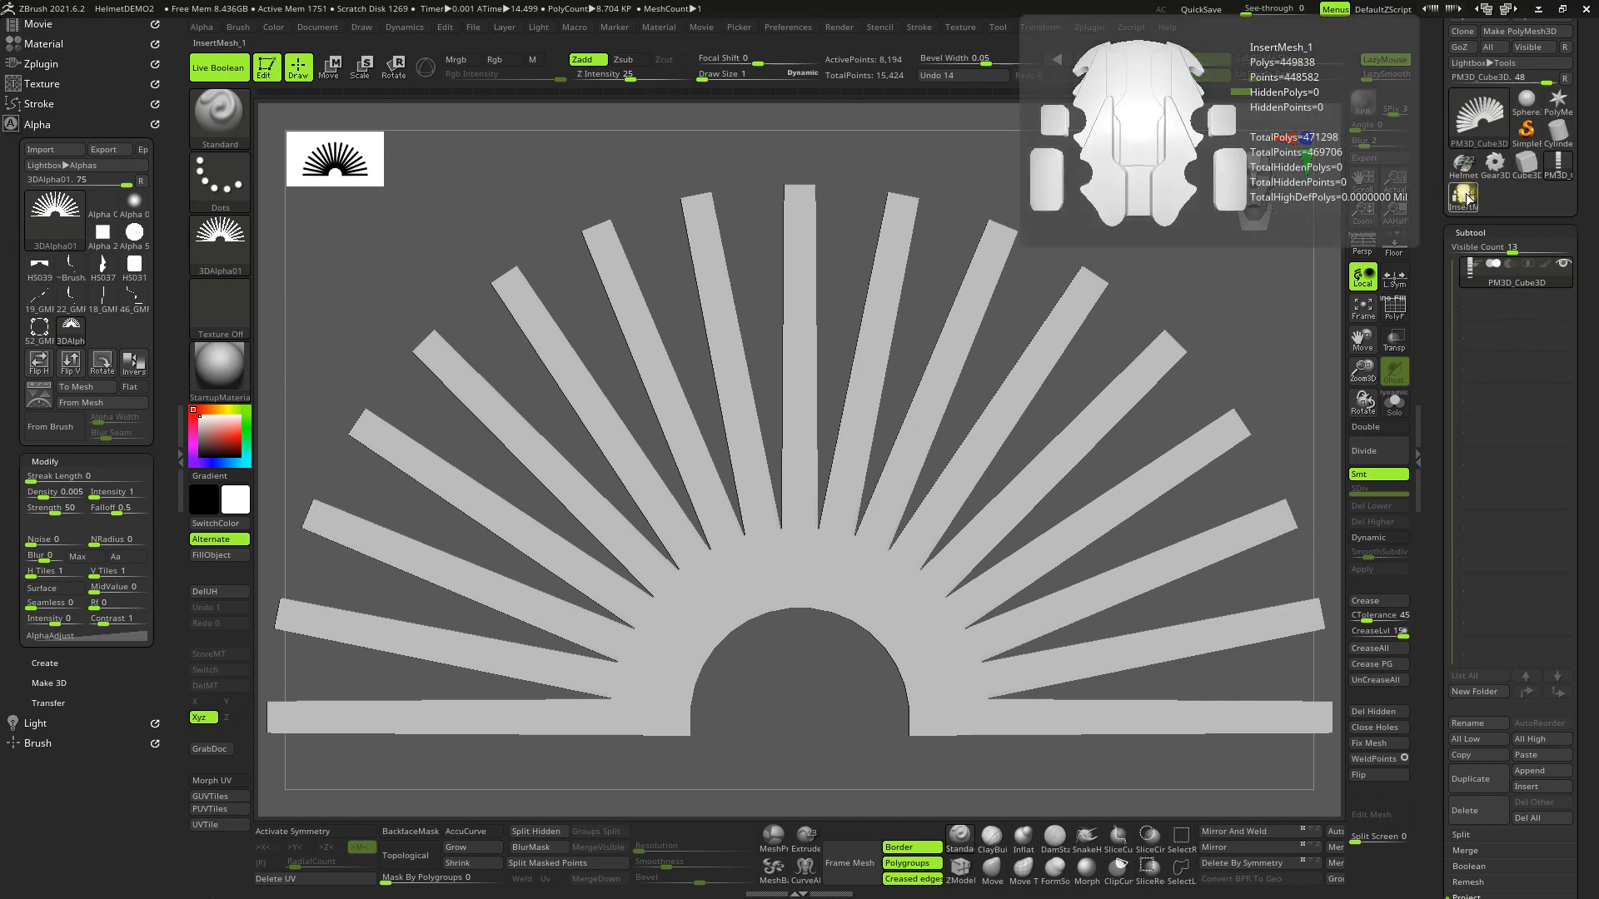
{"action": "left_click", "coordinate": [75, 404]}
{"action": "left_click_drag", "start_coordinate": [164, 801], "coordinate": [31, 813]}
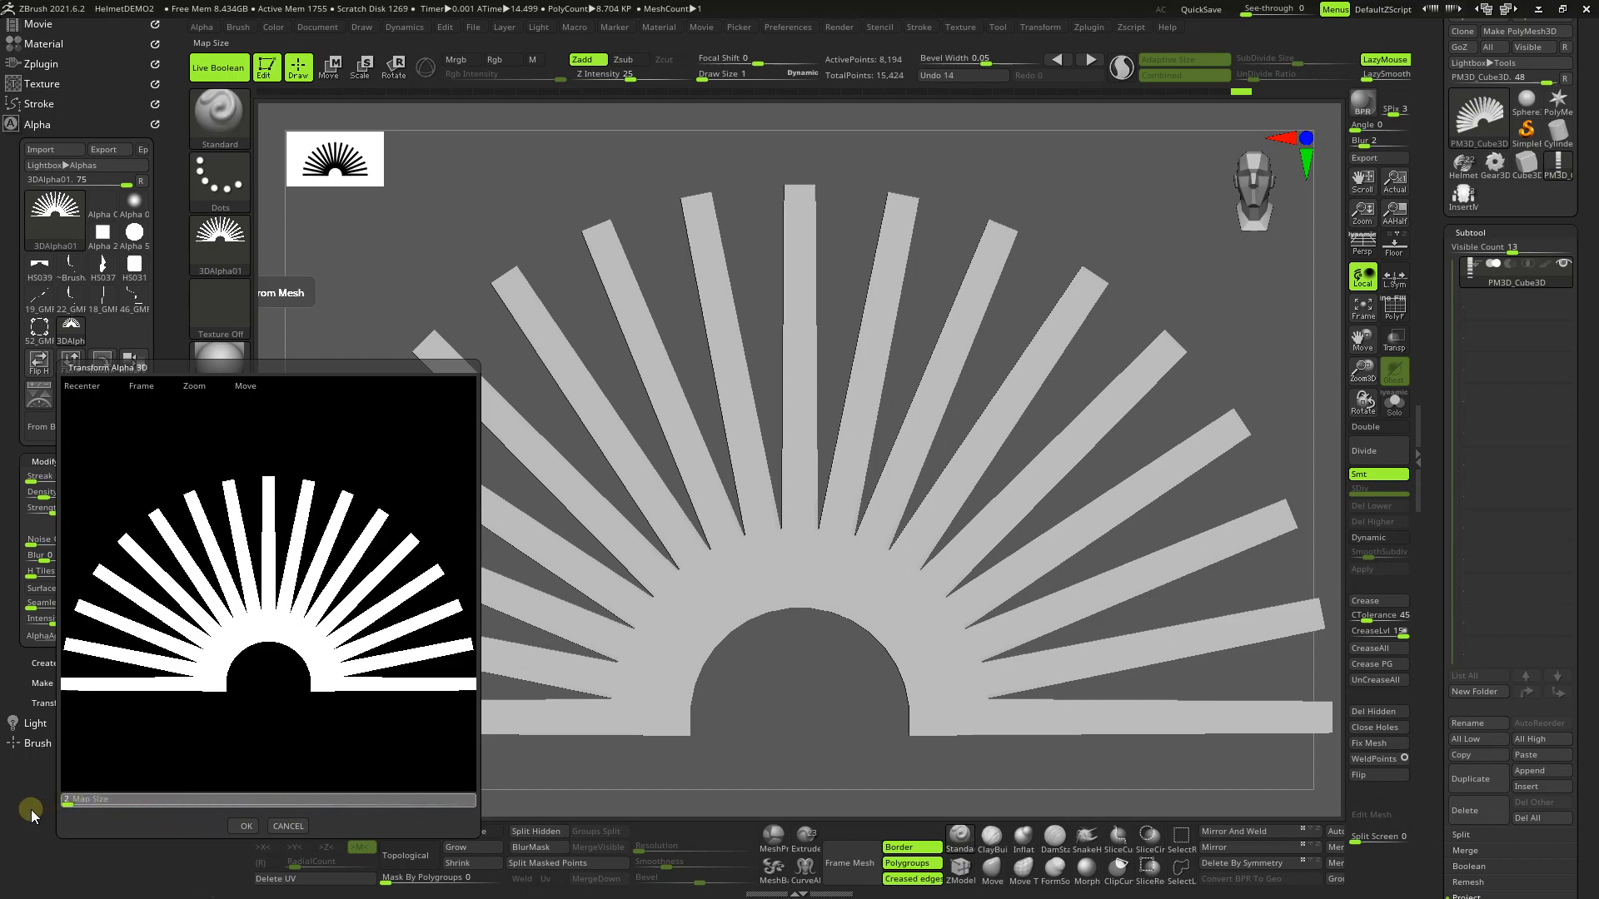
{"action": "left_click_drag", "start_coordinate": [70, 810], "coordinate": [159, 804]}
{"action": "left_click", "coordinate": [283, 828]}
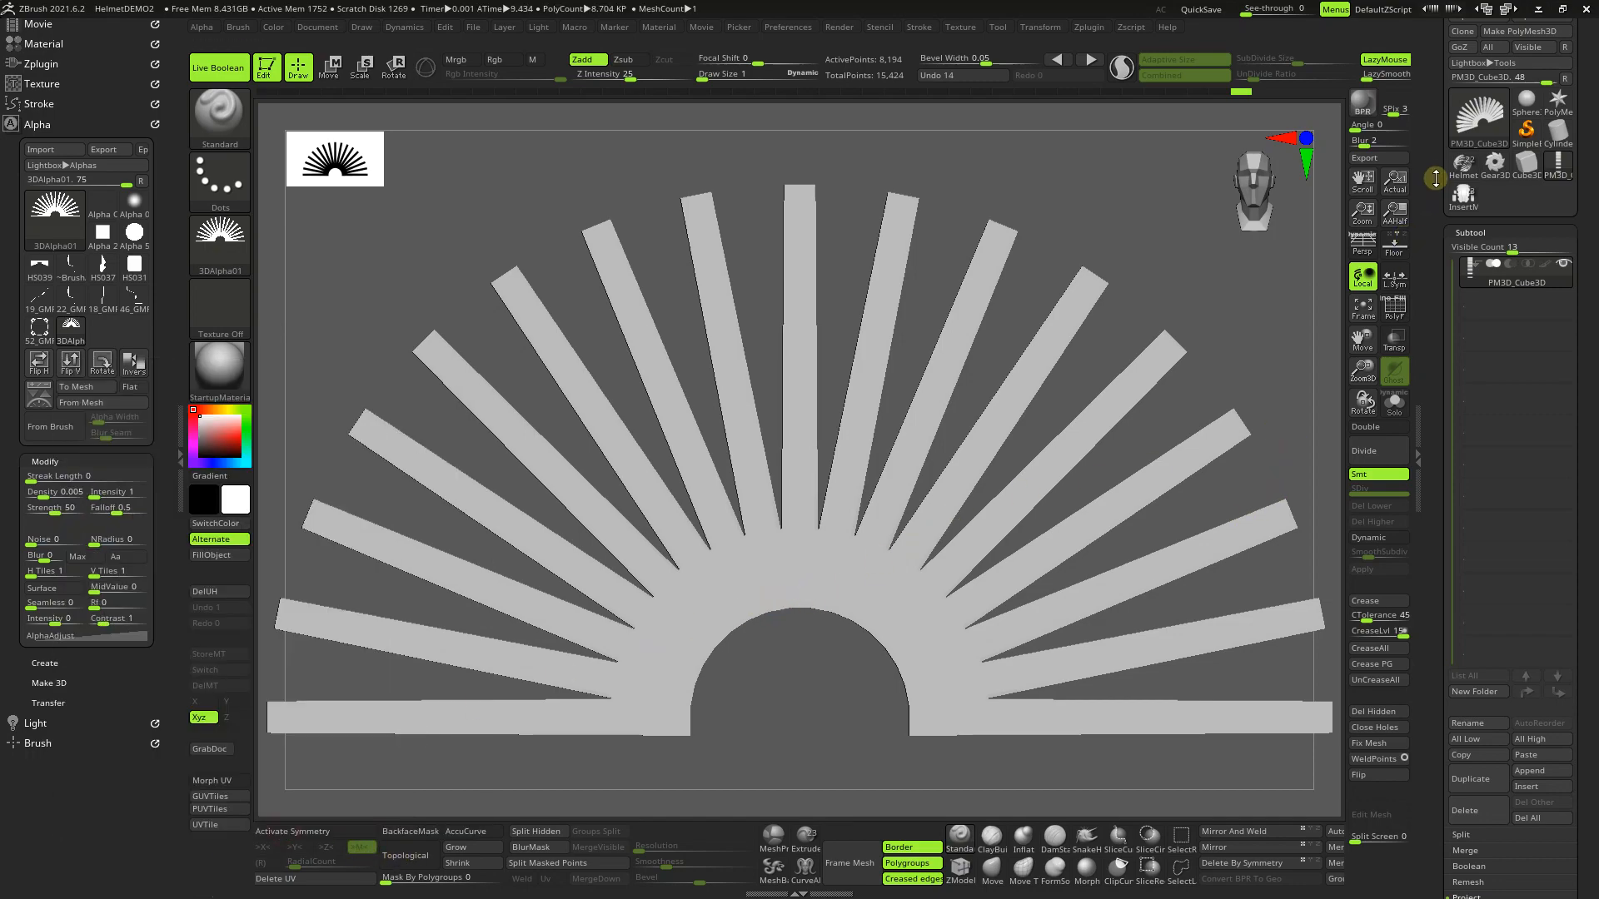
Step: Switch back to the Helmet Base1_1 helmet tool and frame the whole model in a straight side view
{"action": "mouse_move", "coordinate": [1466, 167]}
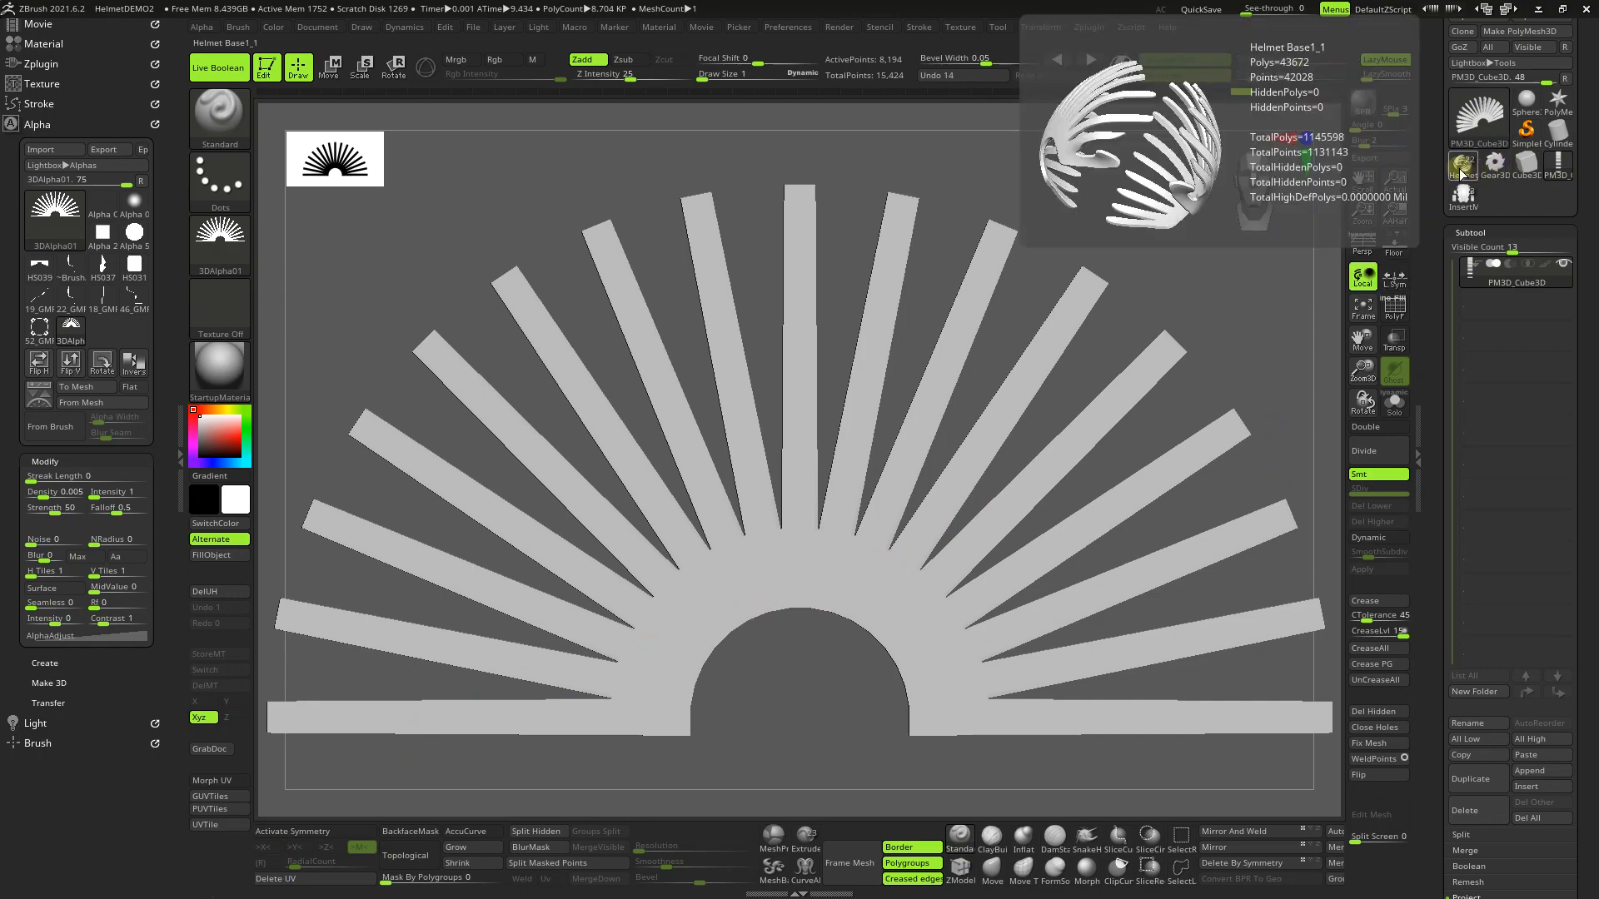
{"action": "left_click", "coordinate": [1462, 172]}
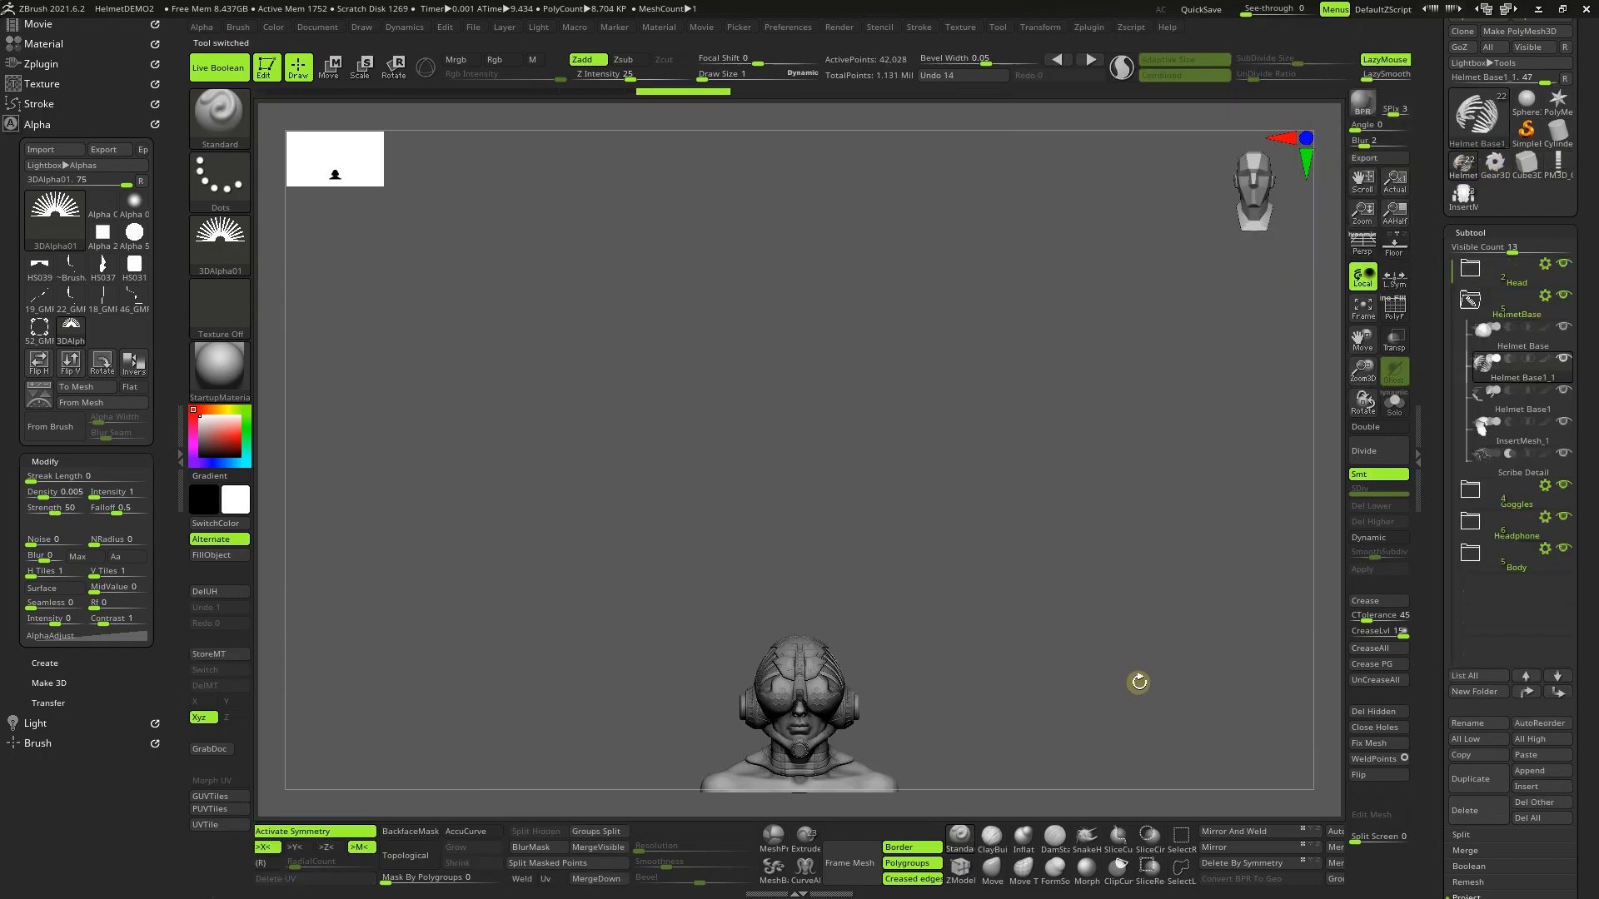
{"action": "left_click_drag", "start_coordinate": [1131, 694], "coordinate": [1057, 671]}
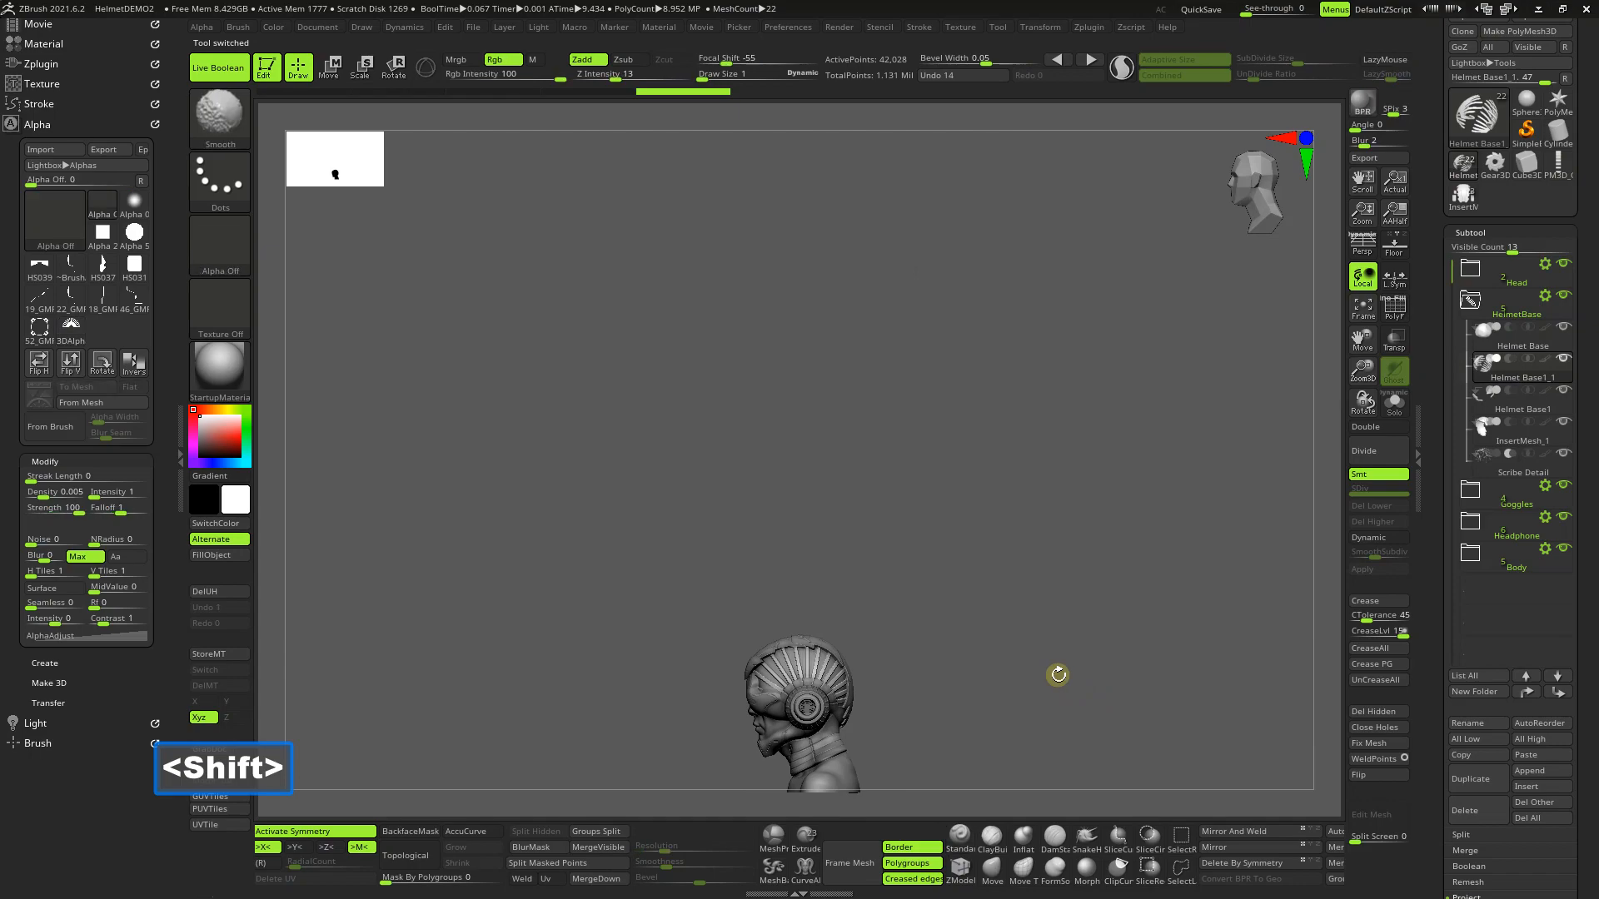
{"action": "left_click", "coordinate": [1362, 310]}
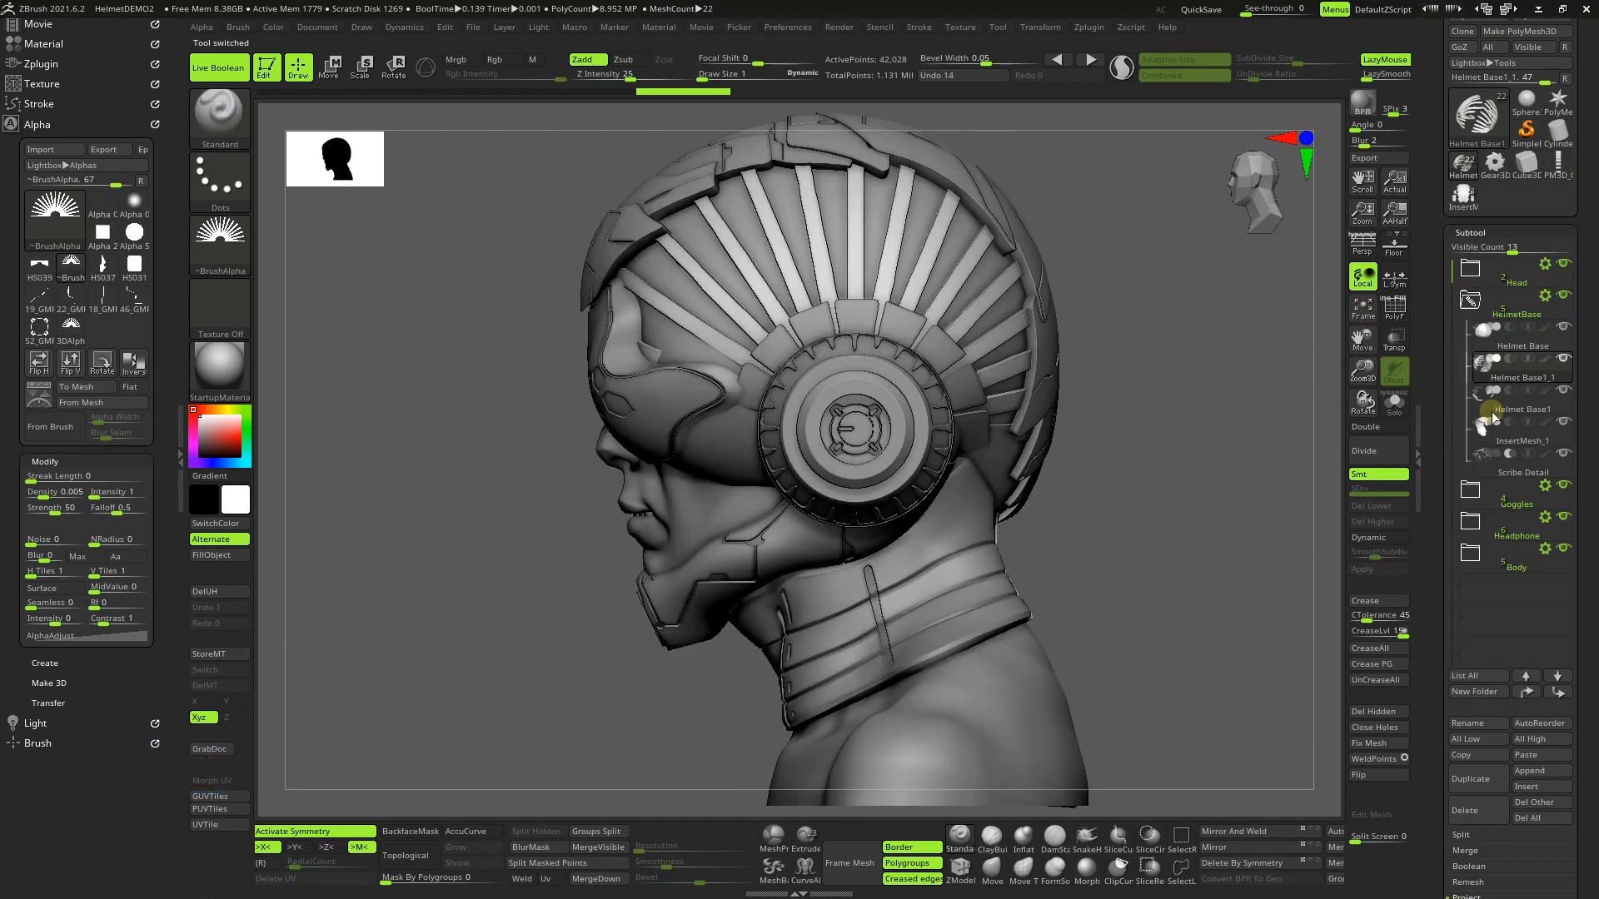
Step: Hide the Helmet Base1_1 ribs, select the smooth Helmet Base subtool, and check it briefly in isolation
{"action": "mouse_move", "coordinate": [1568, 368]}
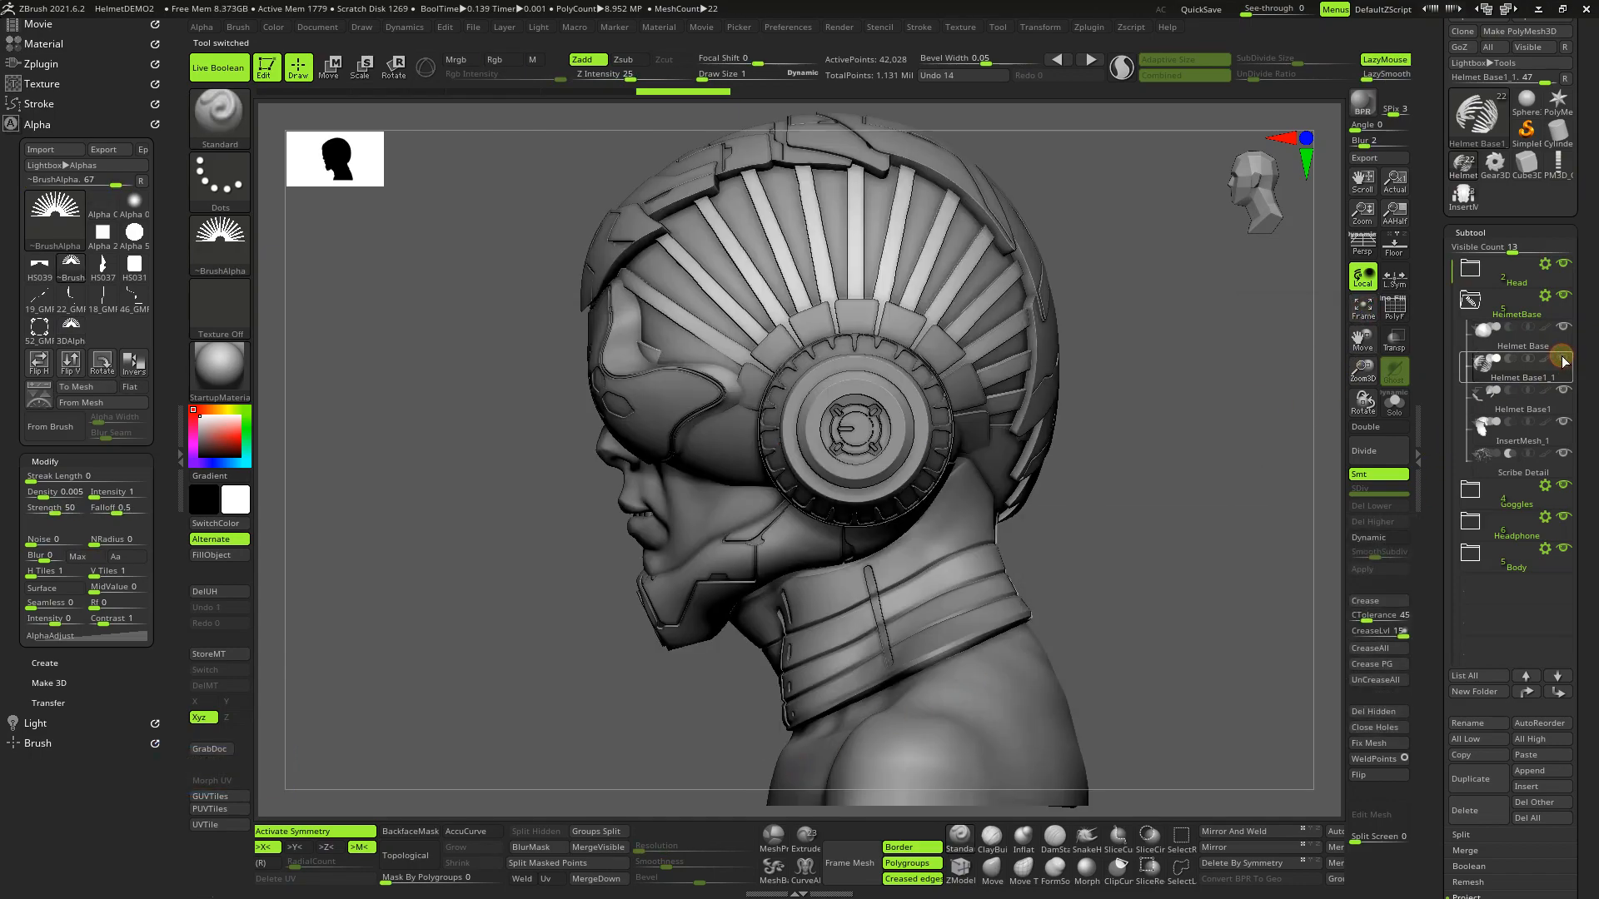
{"action": "left_click", "coordinate": [1554, 407]}
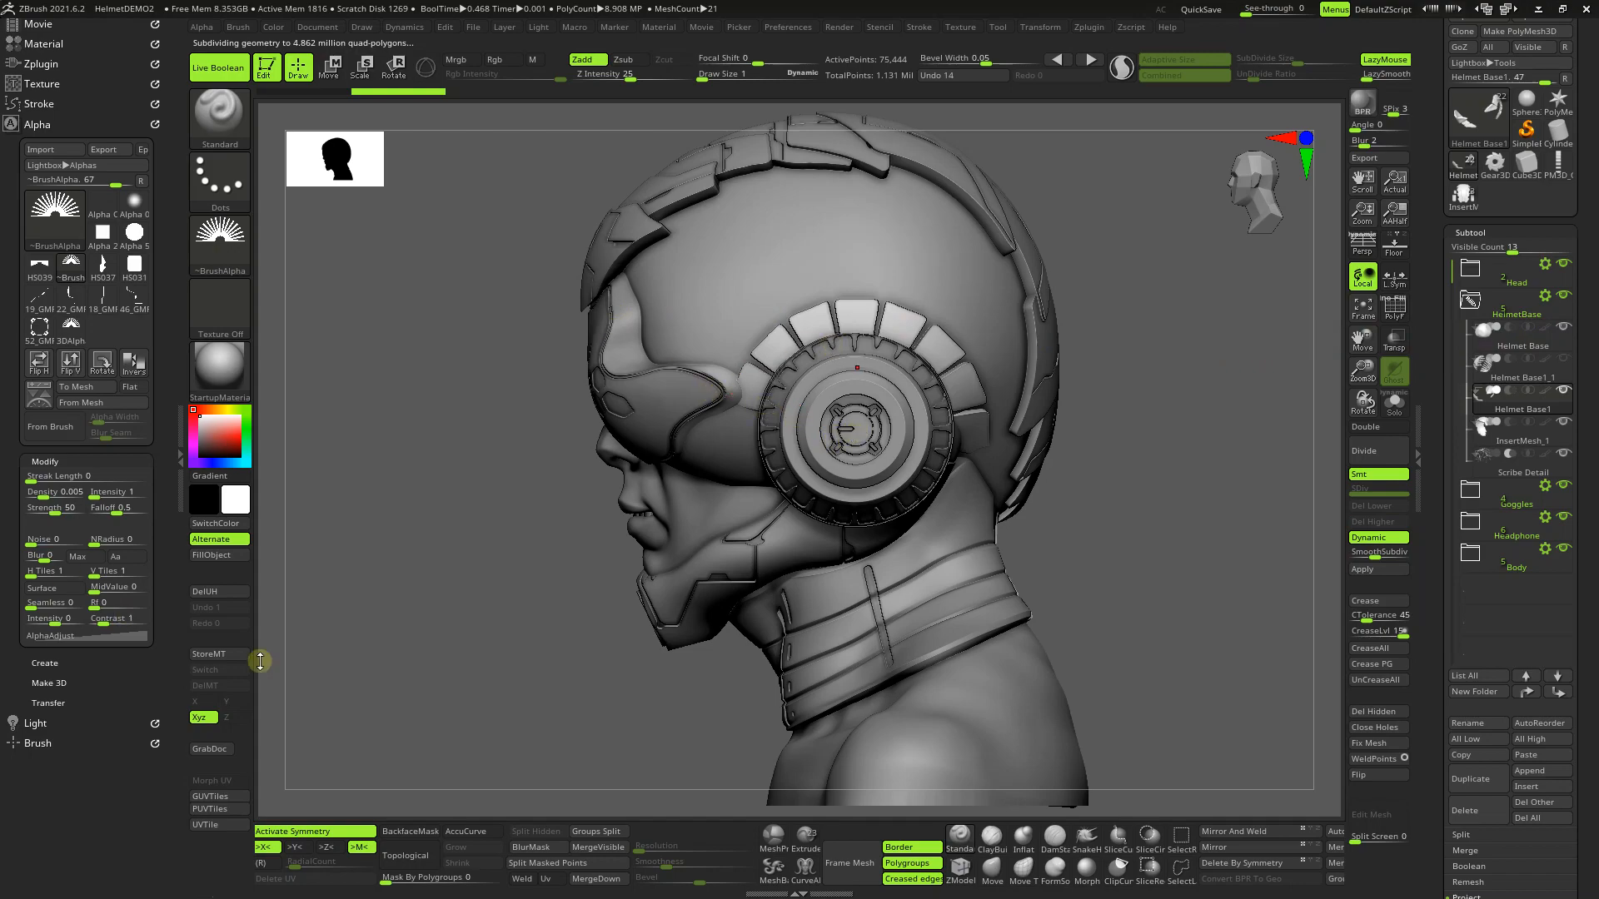
{"action": "left_click", "coordinate": [1559, 339]}
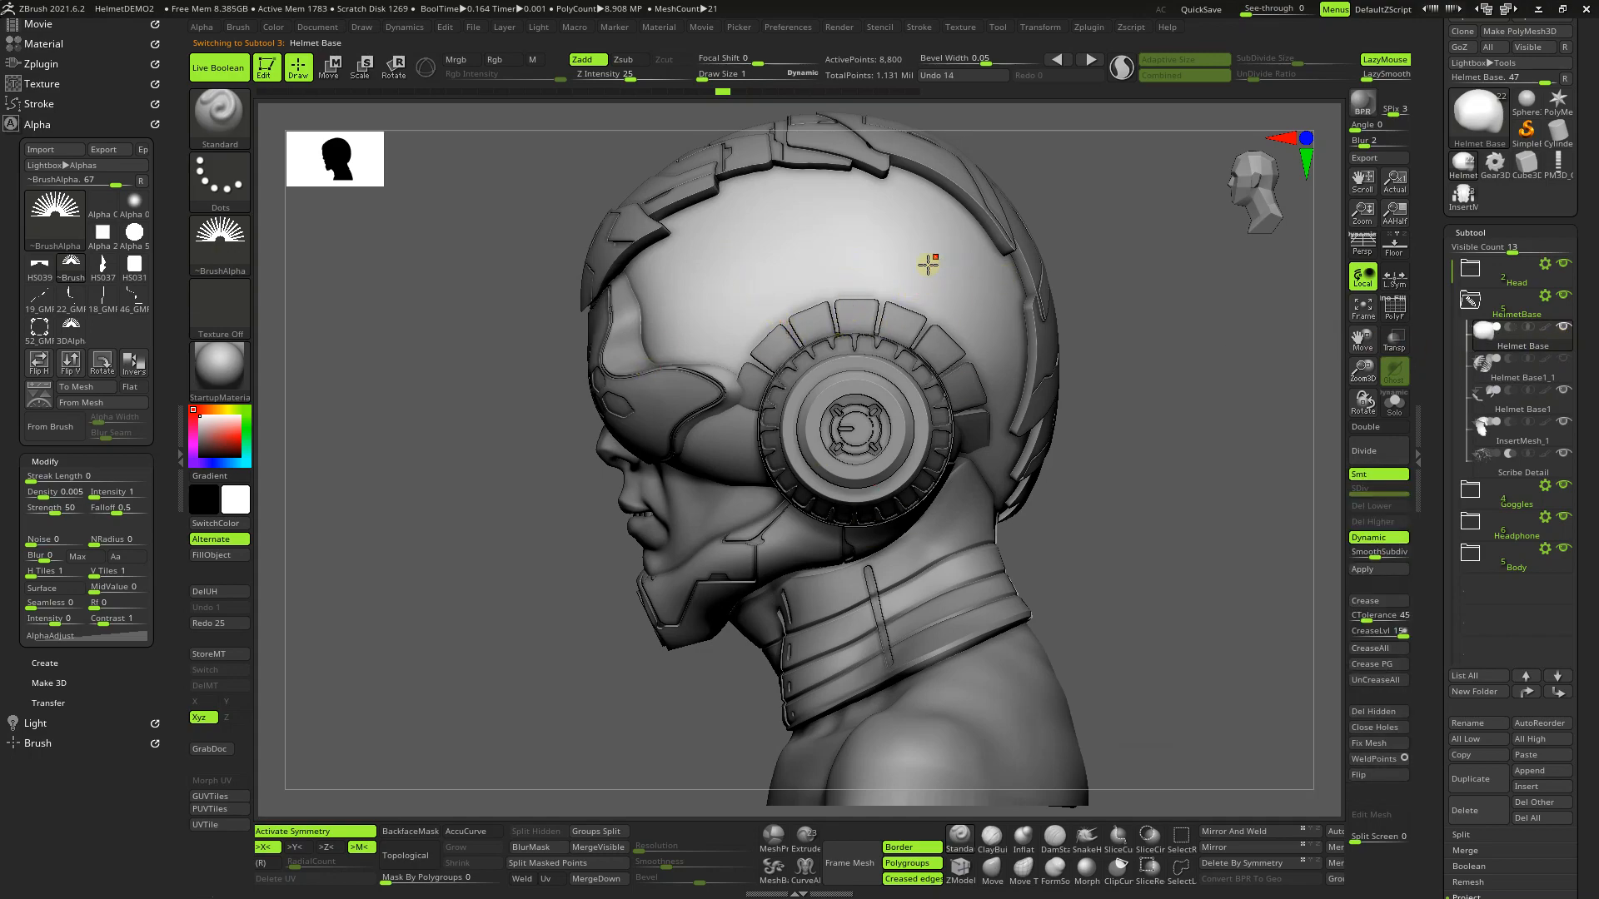
{"action": "left_click", "coordinate": [1395, 404]}
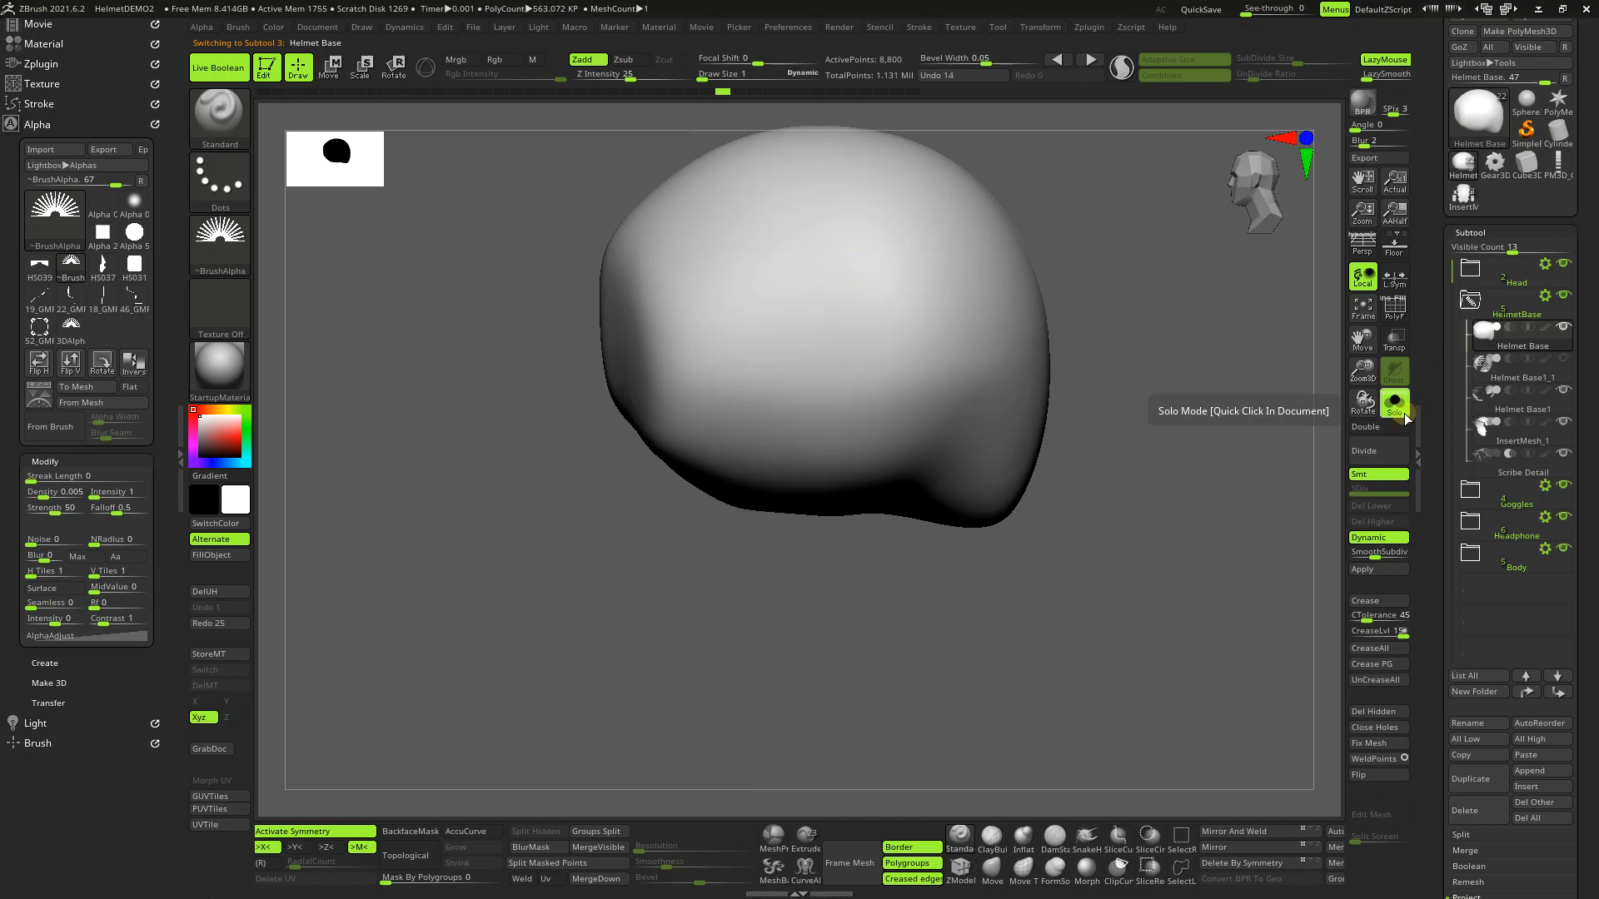
{"action": "left_click", "coordinate": [1395, 406]}
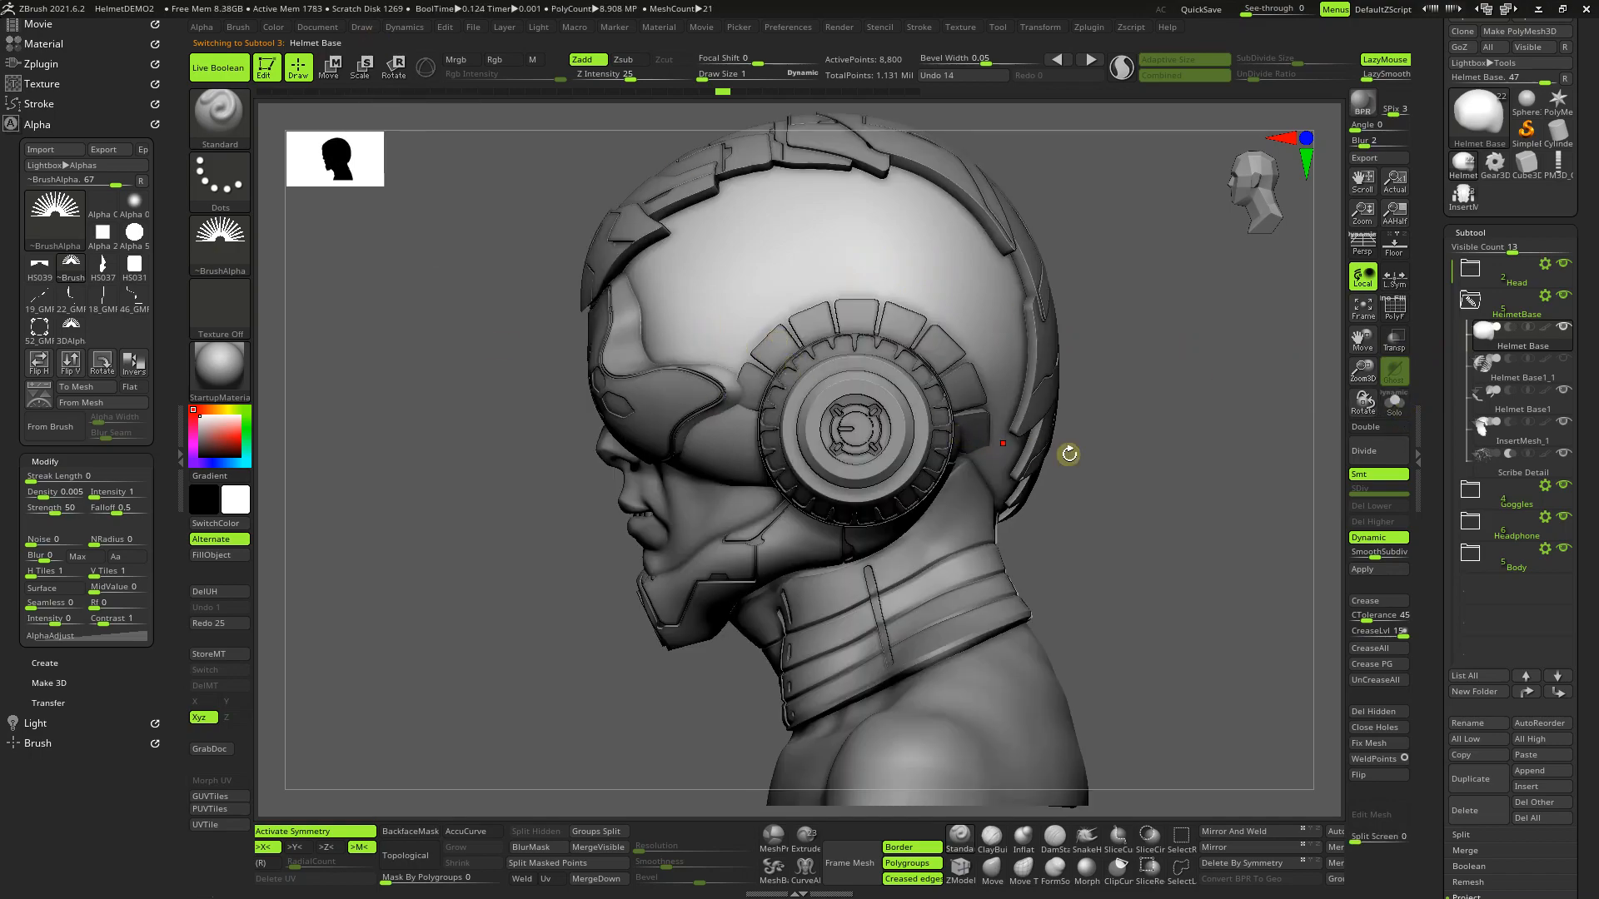
Step: Assign the fan-shaped 3DAlpha01 alpha to the MeshProject masking brush
{"action": "key", "text": "ctrl"}
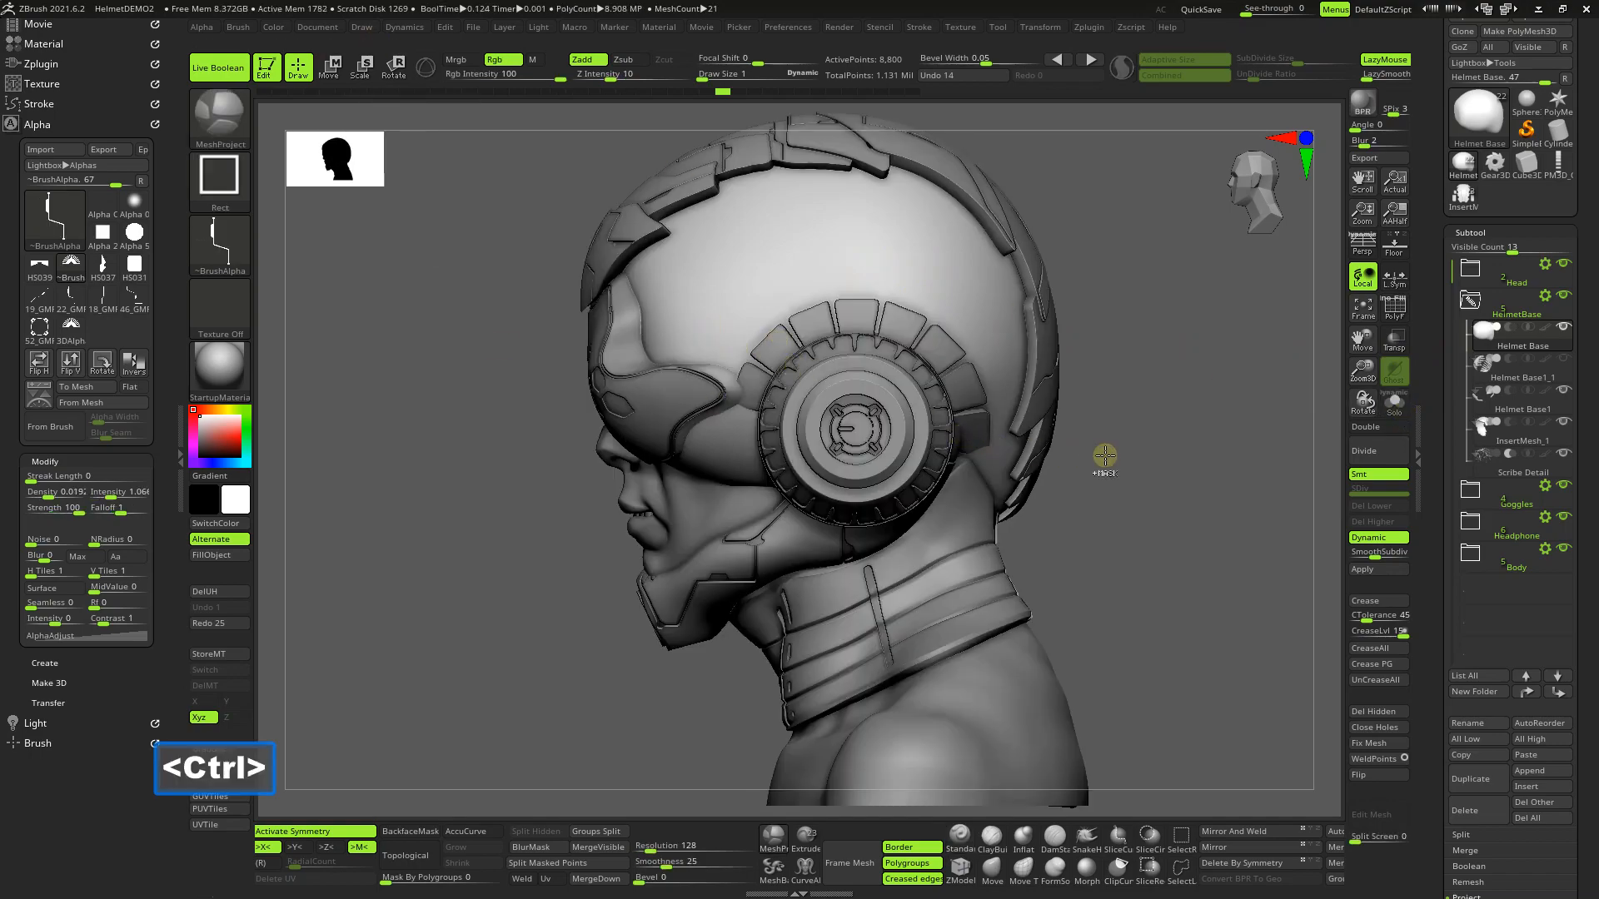
{"action": "left_click", "coordinate": [217, 251]}
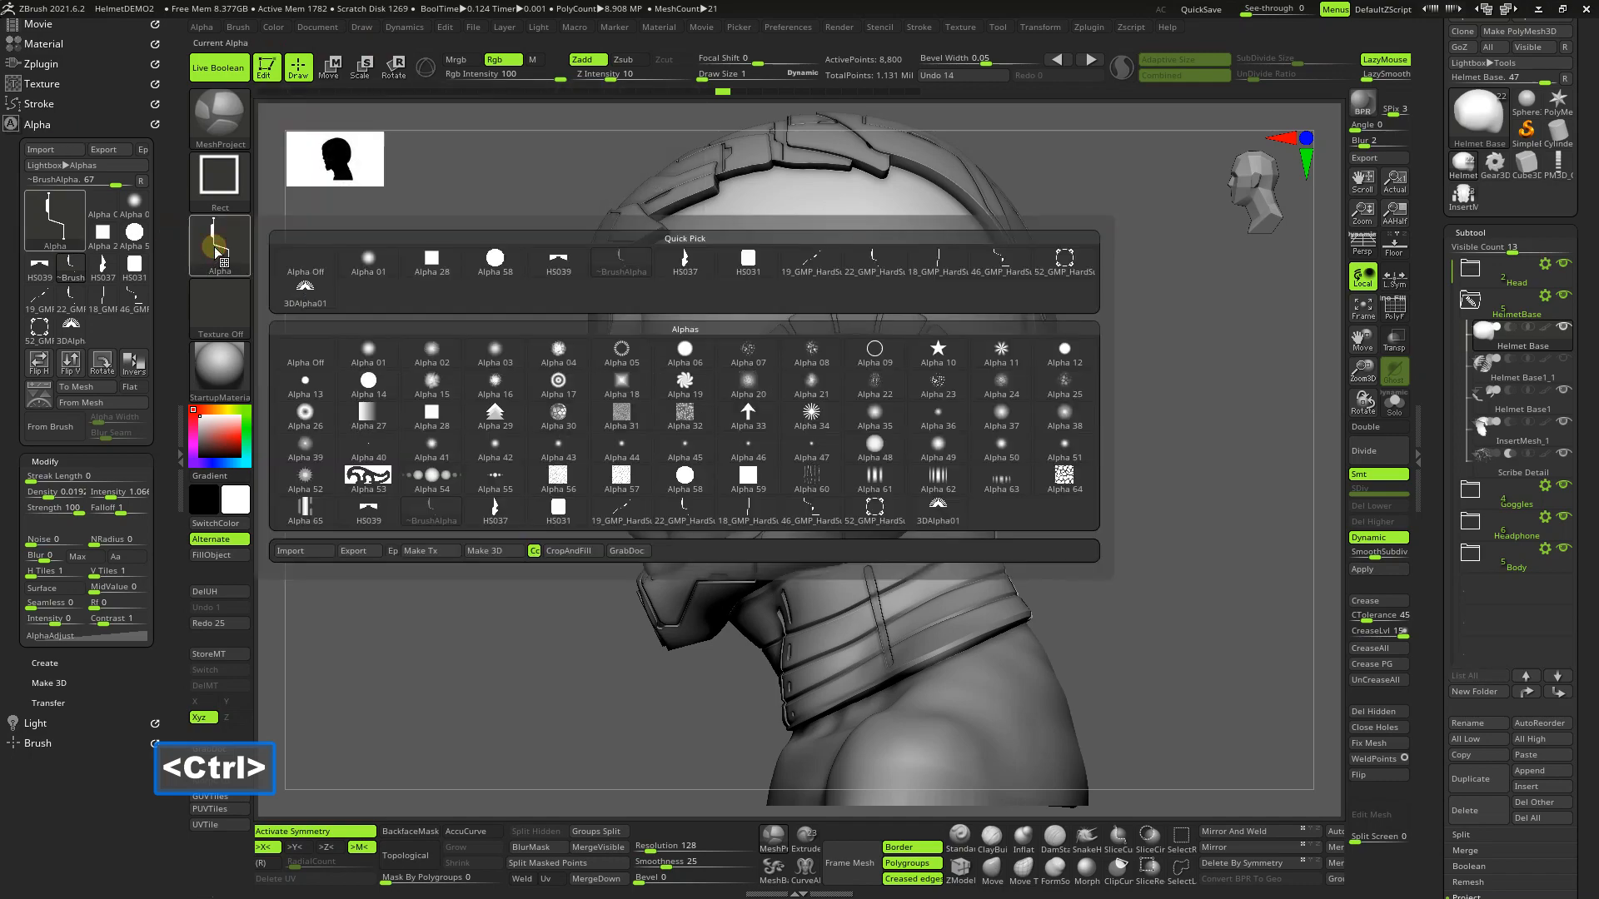
{"action": "left_click", "coordinate": [305, 298]}
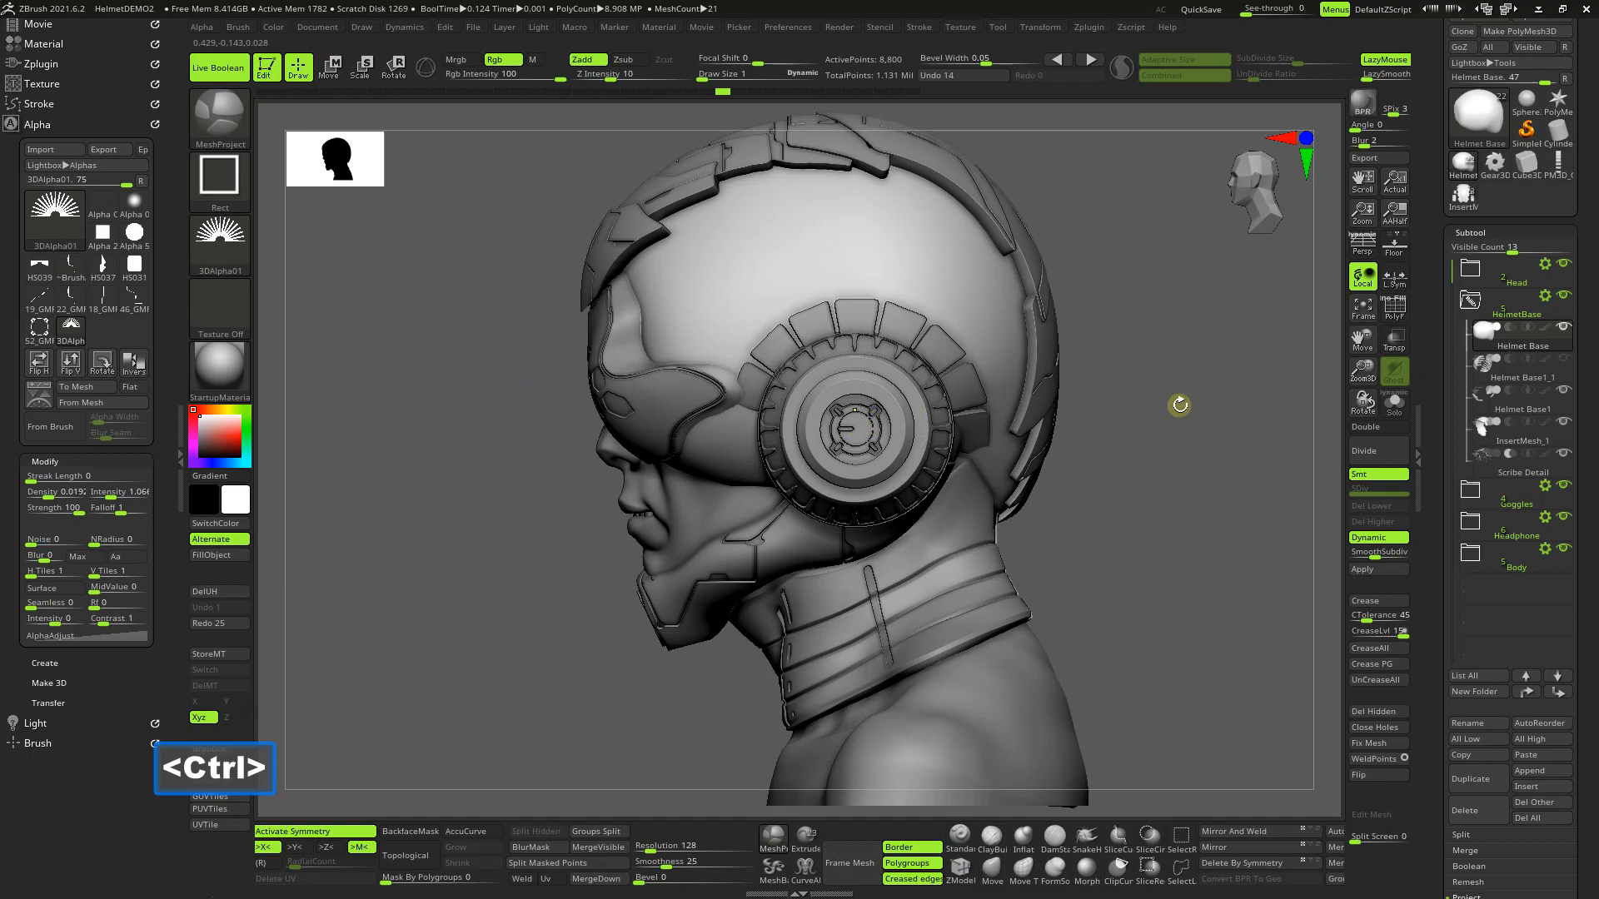
Step: Project the fan alpha as a mesh onto Helmet Base, centred on the headphone and covering the side of the helmet
{"action": "left_click_drag", "start_coordinate": [1362, 372], "coordinate": [1361, 396]}
{"action": "left_click_drag", "start_coordinate": [1362, 340], "coordinate": [1360, 401]}
{"action": "left_click", "coordinate": [220, 176], "text": "ctrl"}
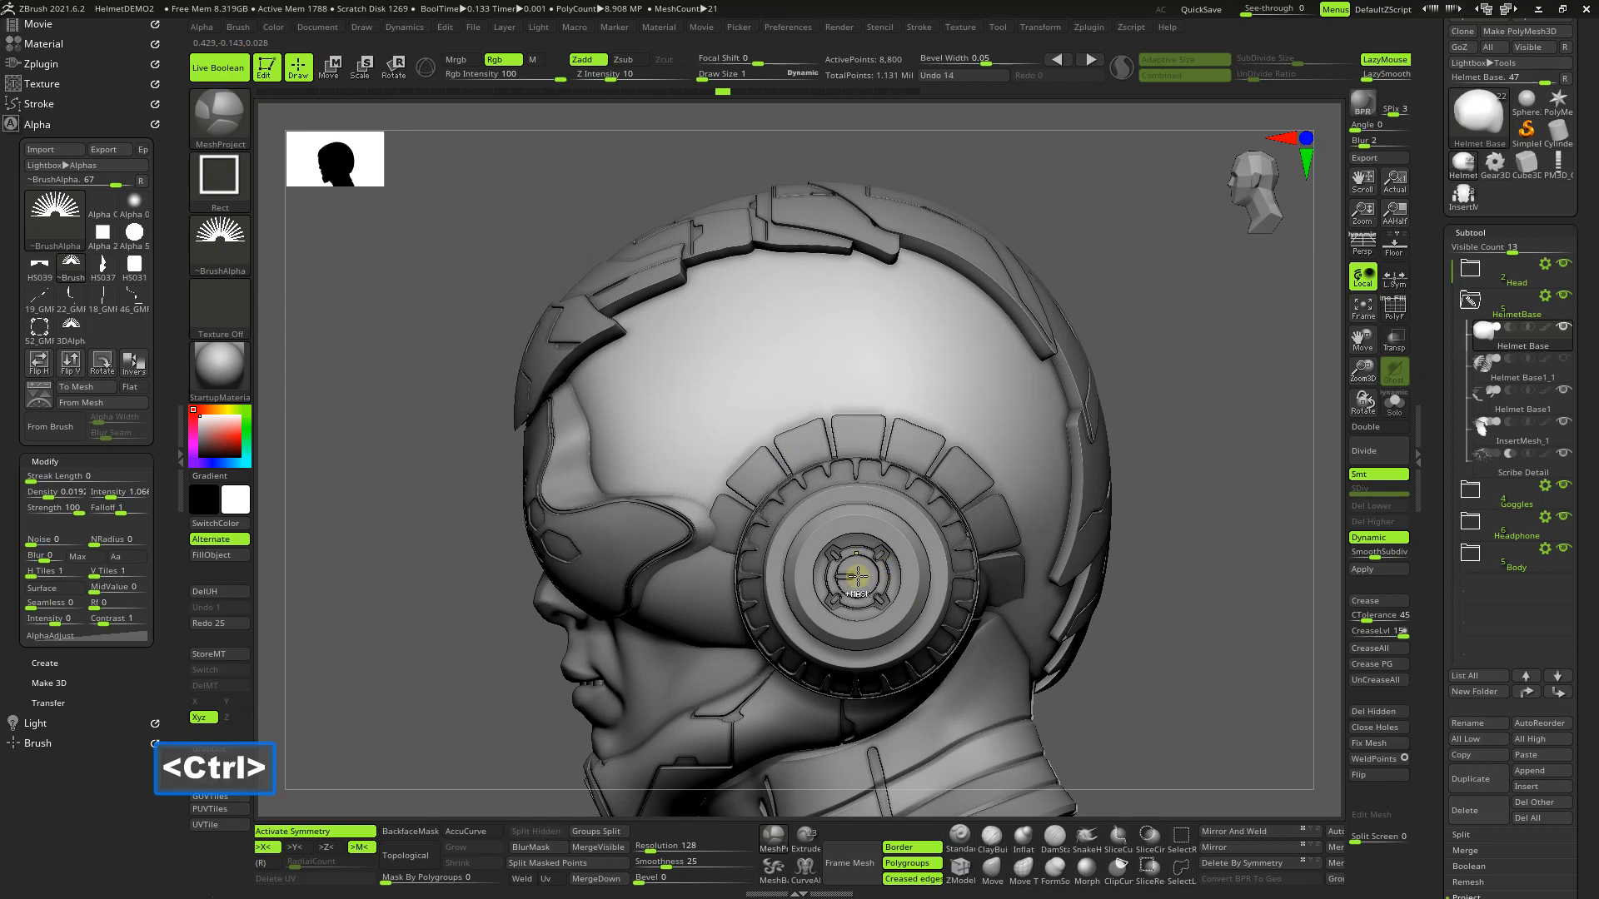
{"action": "mouse_move", "coordinate": [857, 575]}
{"action": "left_mouse_down", "text": "ctrl"}
{"action": "mouse_move", "coordinate": [643, 892]}
{"action": "mouse_move", "coordinate": [1167, 115]}
{"action": "left_mouse_up", "text": "ctrl"}
{"action": "key", "text": "space"}
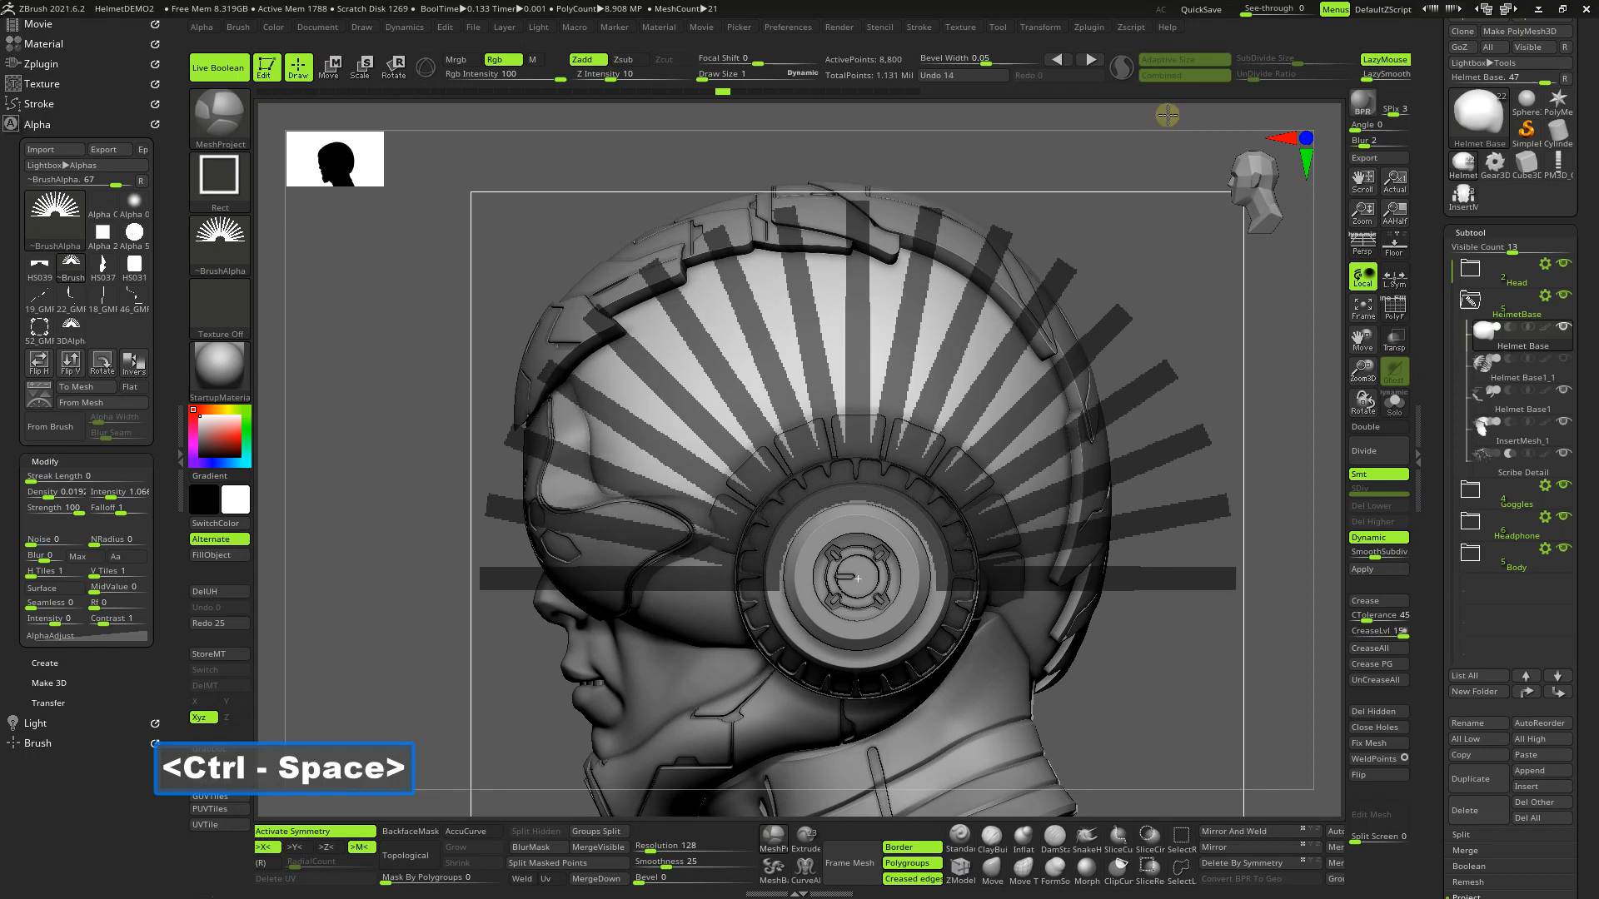
{"action": "key", "text": "ctrl+shift"}
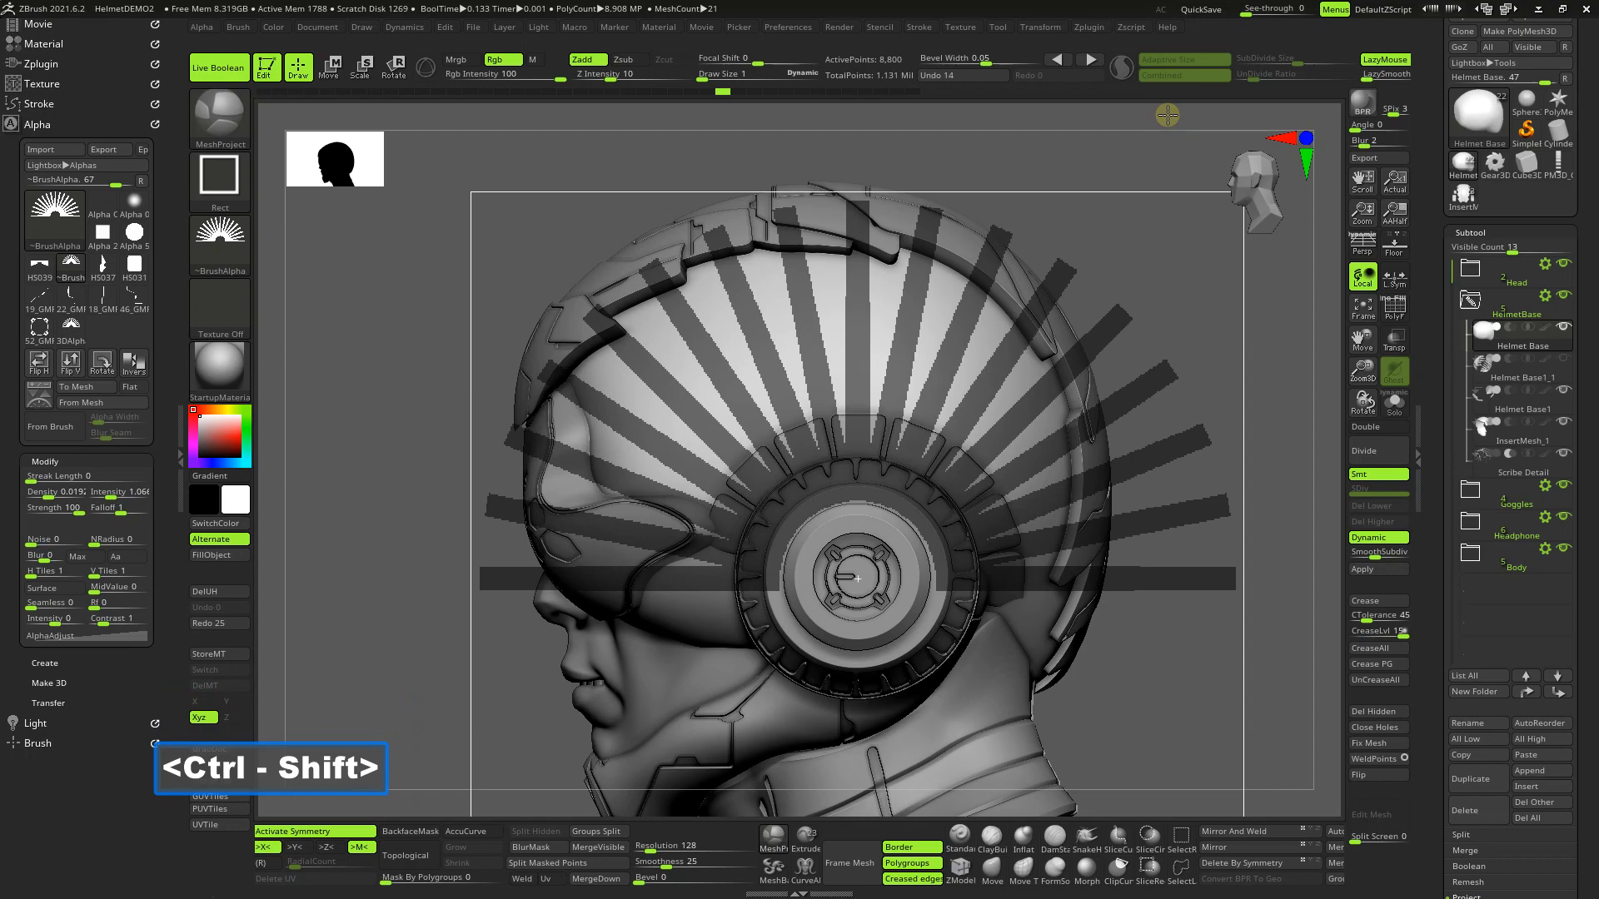
{"action": "left_click_drag", "start_coordinate": [1168, 115], "coordinate": [1167, 115], "text": "ctrl+shift"}
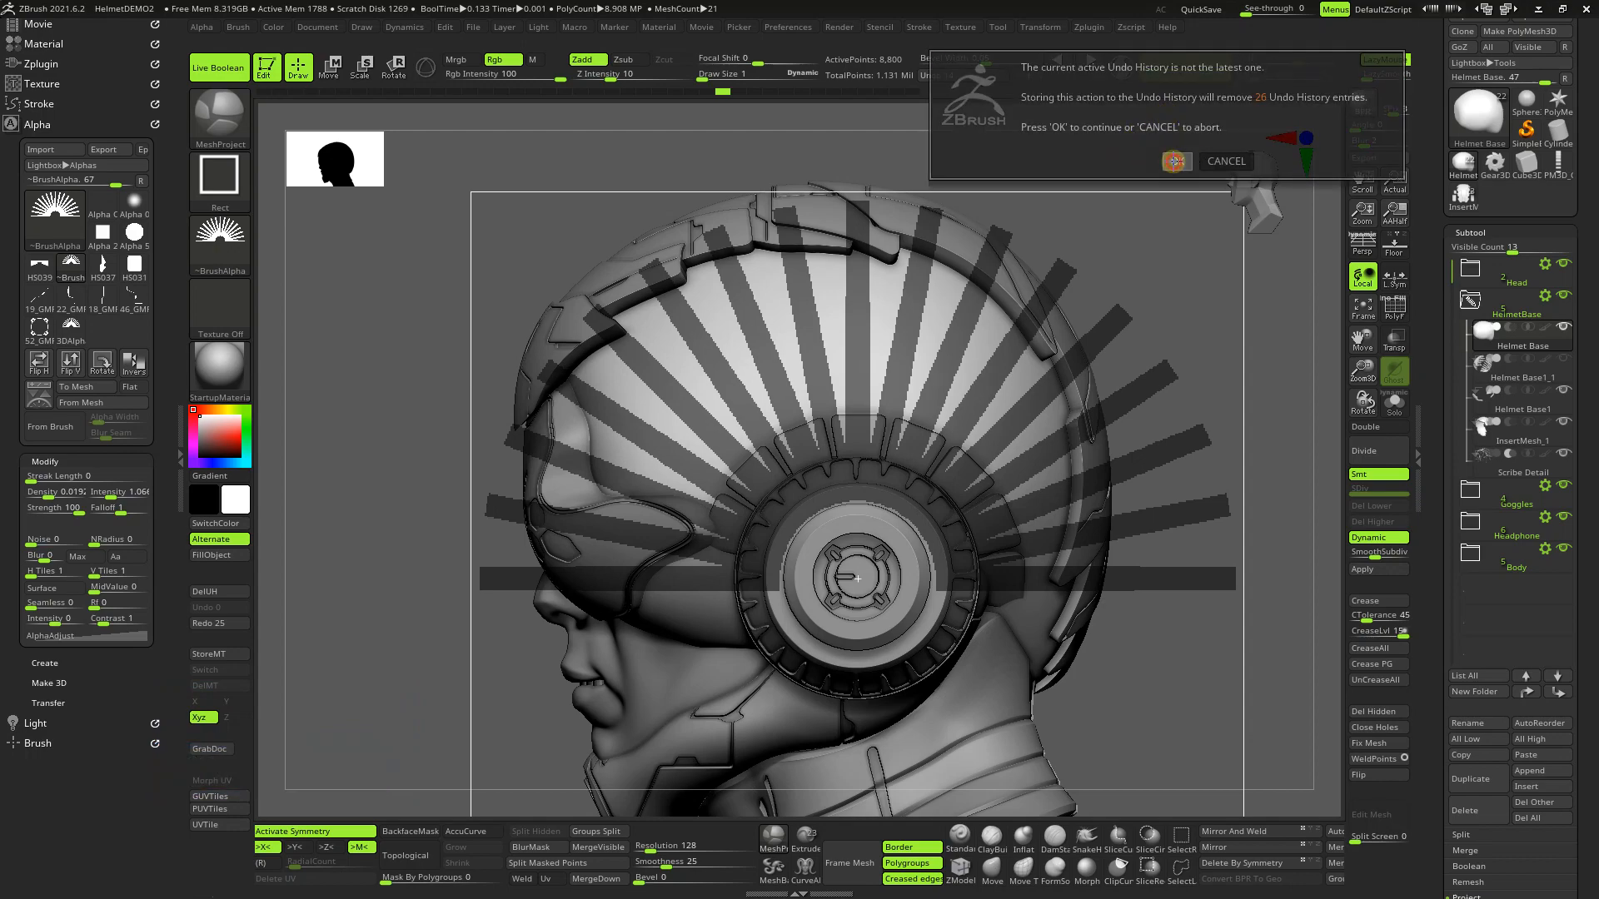
{"action": "left_click", "coordinate": [1175, 161]}
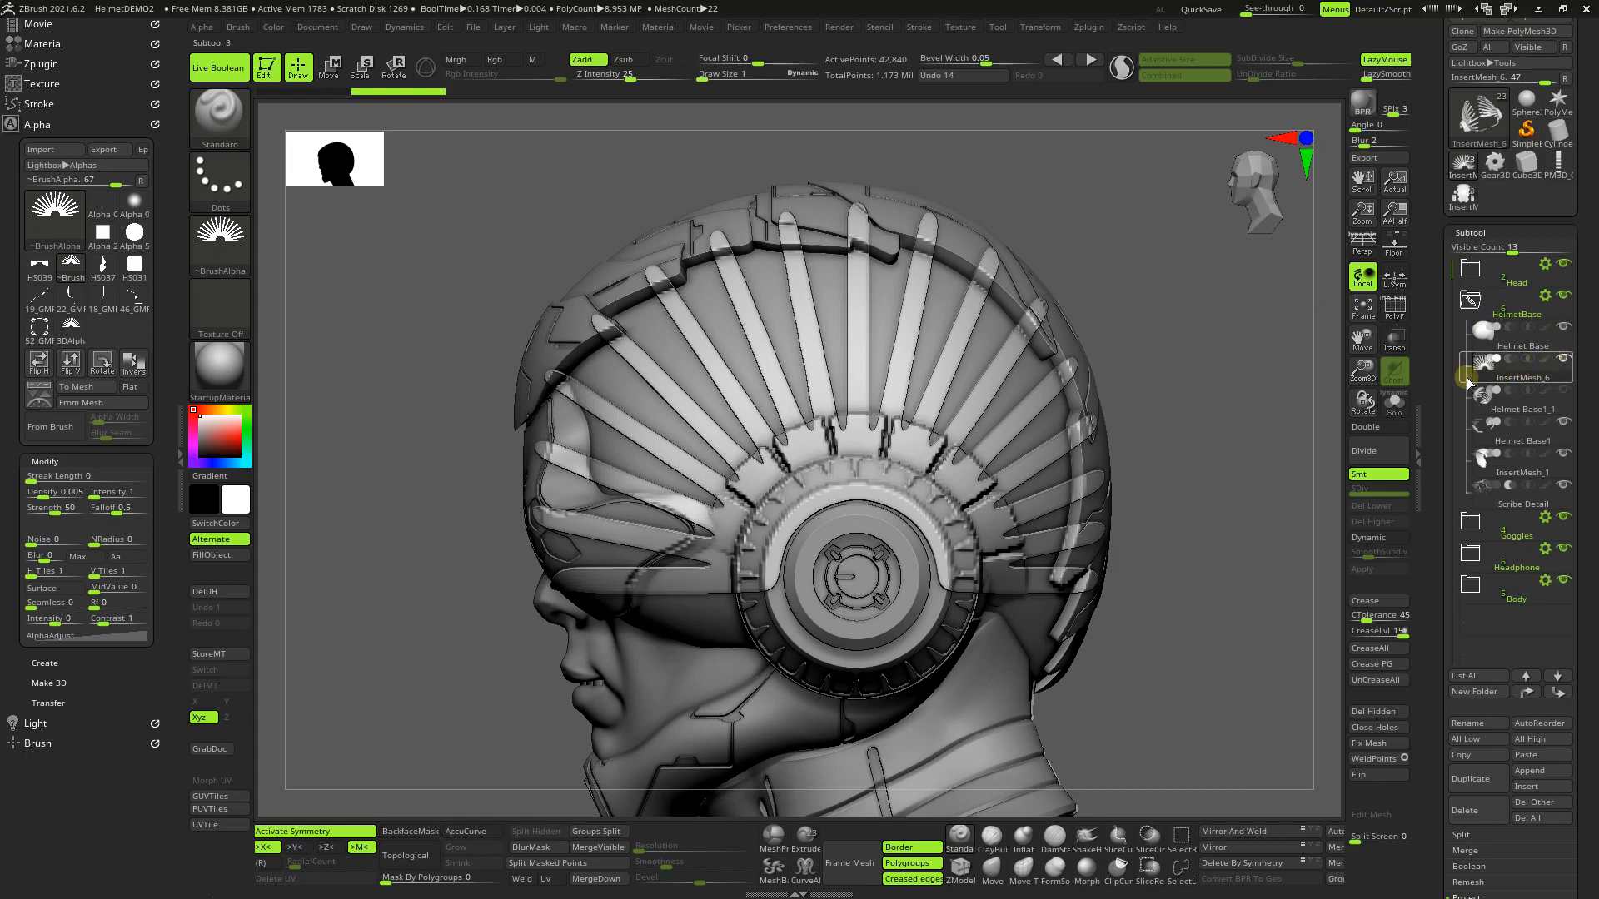
Step: Isolate the Helmet Base subtool, project the same fan mesh onto it alone, and show the complete helmet again
{"action": "mouse_move", "coordinate": [1559, 347]}
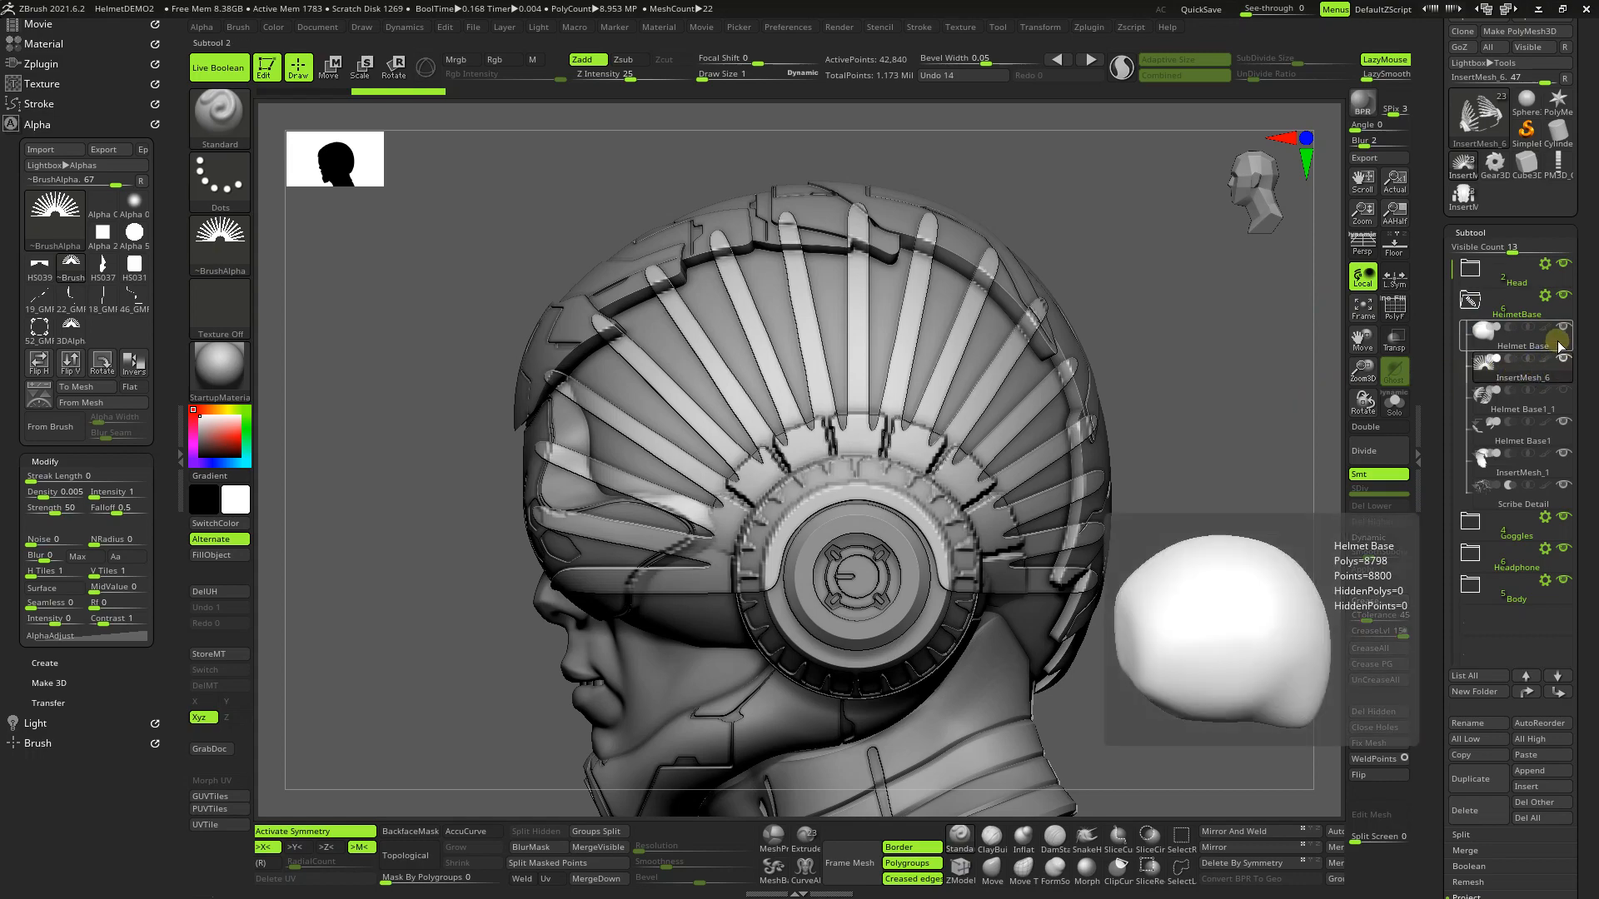
{"action": "left_click", "coordinate": [1559, 346]}
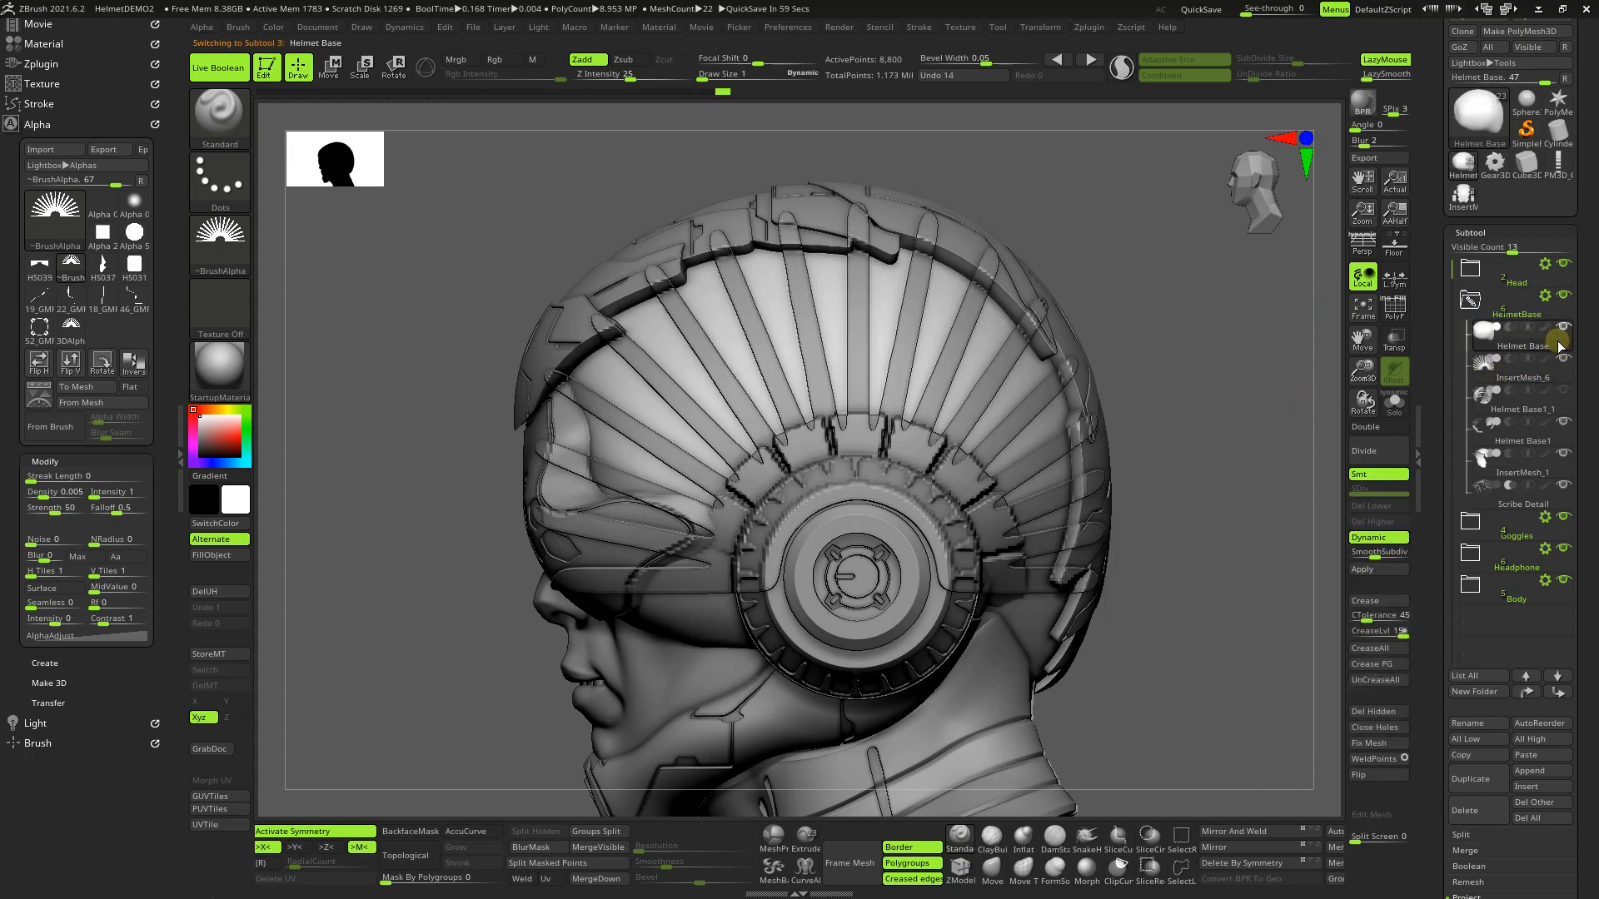
{"action": "left_click", "coordinate": [1396, 405]}
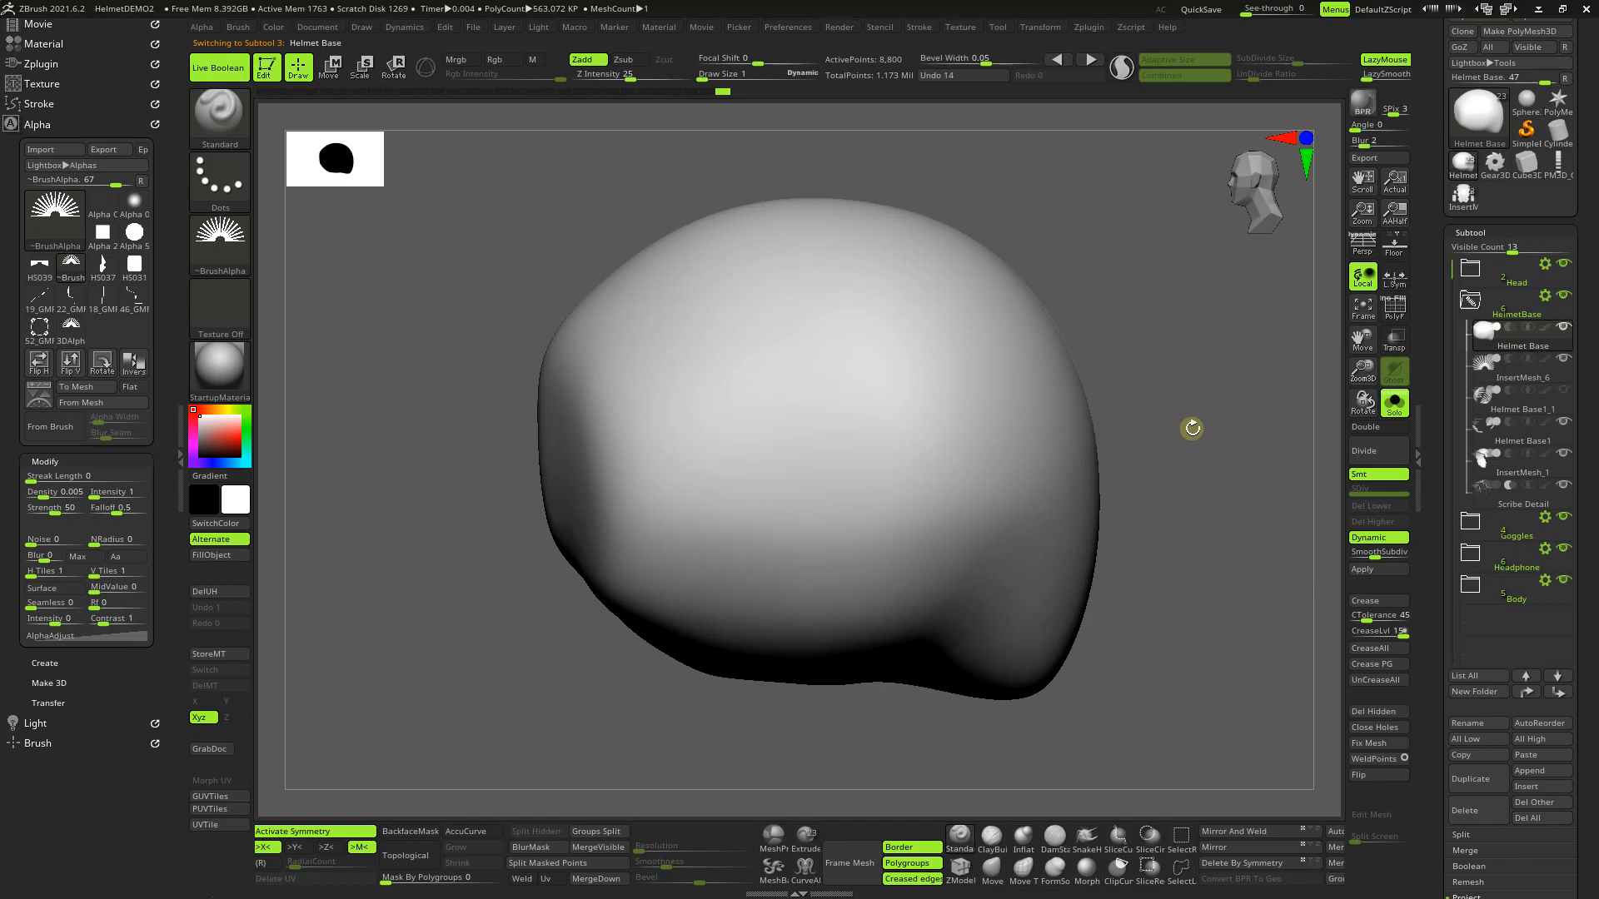
{"action": "key", "text": "1"}
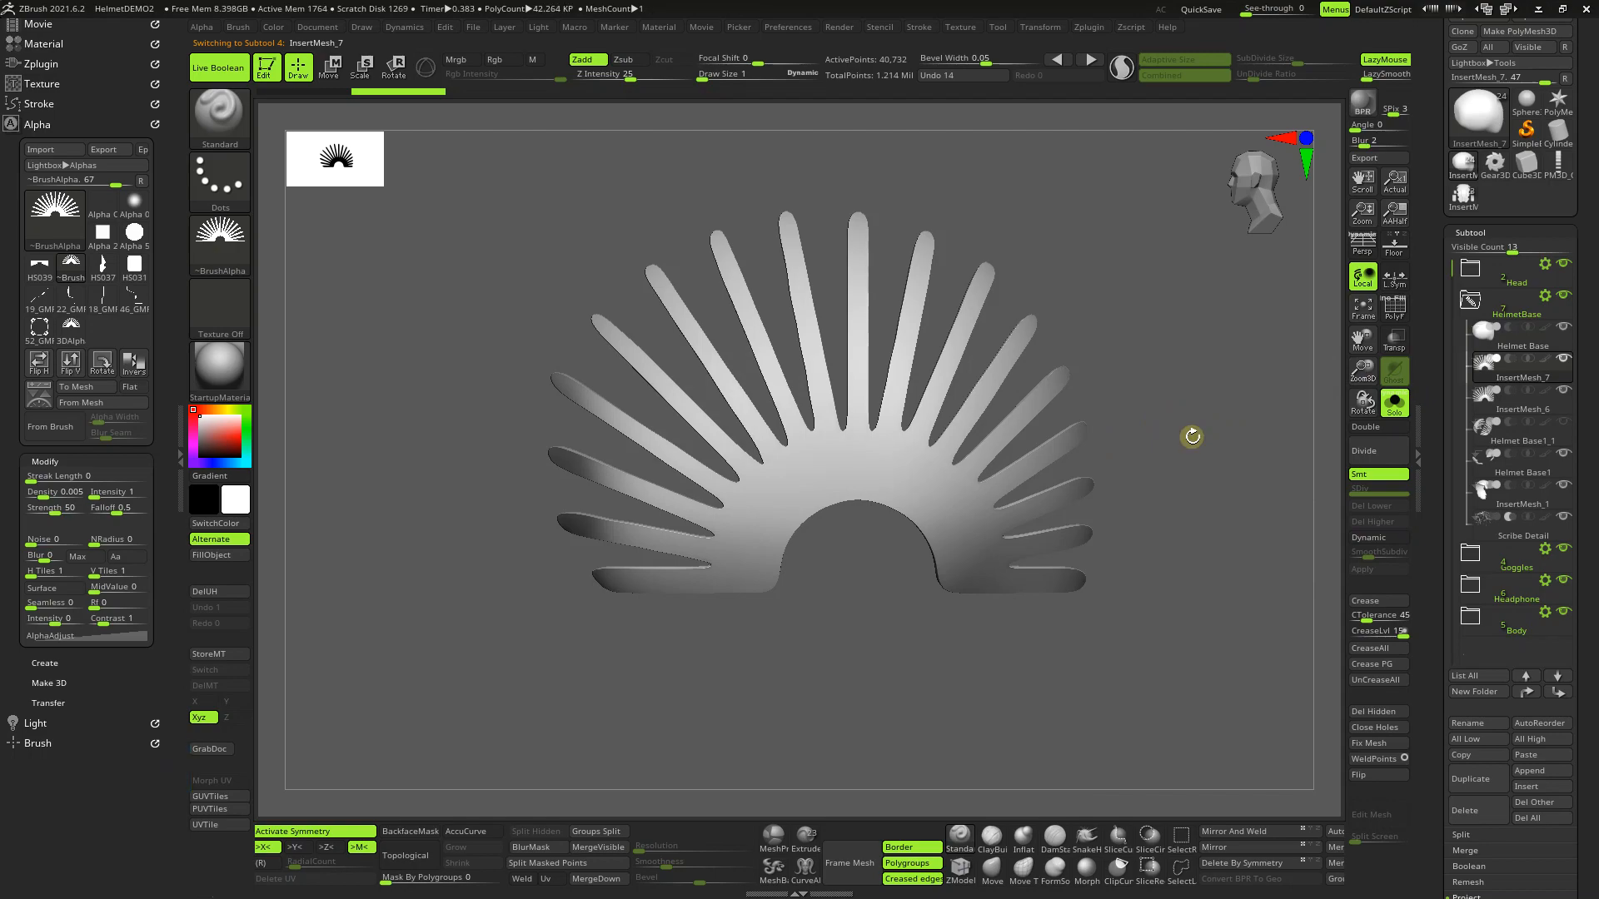
{"action": "mouse_move", "coordinate": [1178, 456]}
{"action": "left_mouse_down"}
{"action": "mouse_move", "coordinate": [1252, 453]}
{"action": "mouse_move", "coordinate": [1166, 460]}
{"action": "left_mouse_up"}
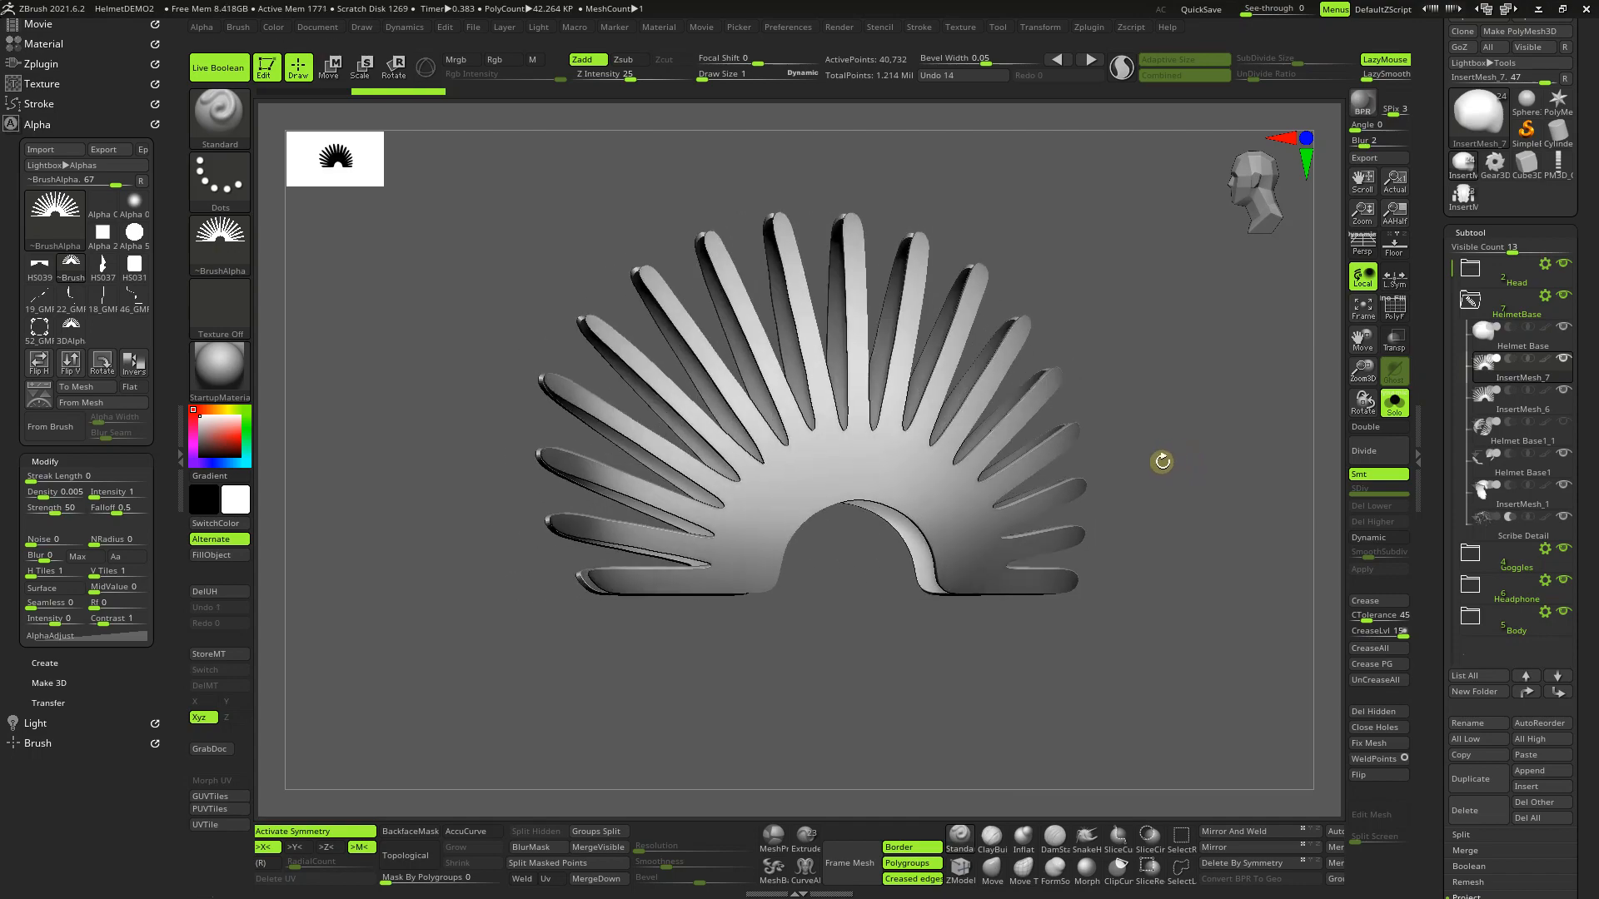
{"action": "left_click", "coordinate": [1394, 411]}
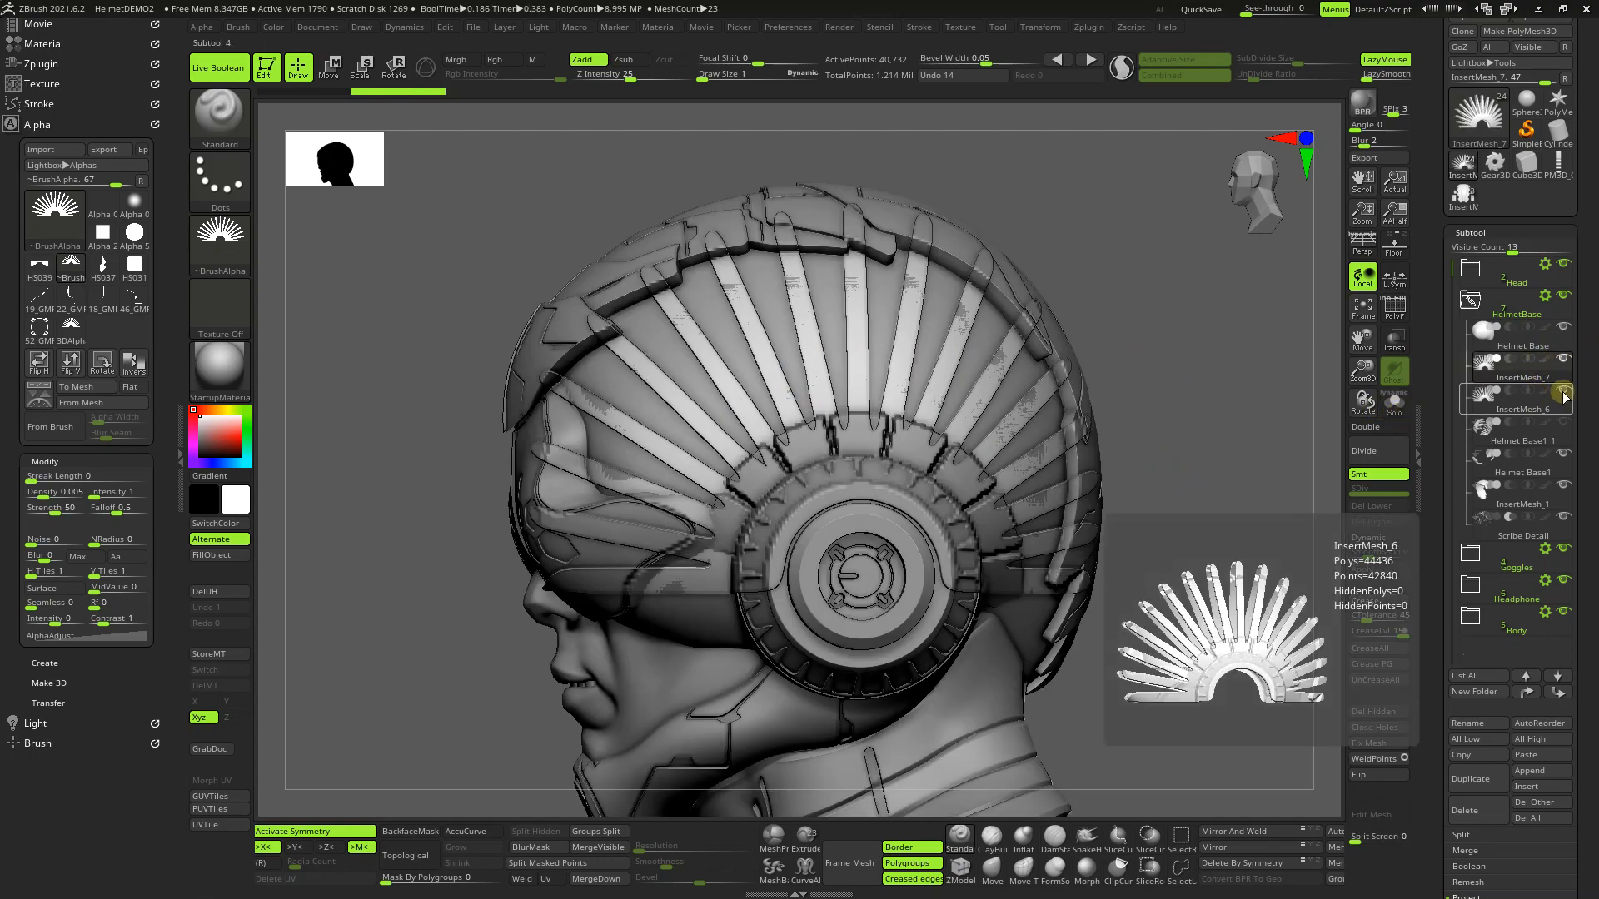
Step: Hide the first projected fan, InsertMesh_6, and examine the InsertMesh_7 ribs from the side and front quarter
{"action": "left_click_drag", "start_coordinate": [1241, 568], "coordinate": [1183, 595]}
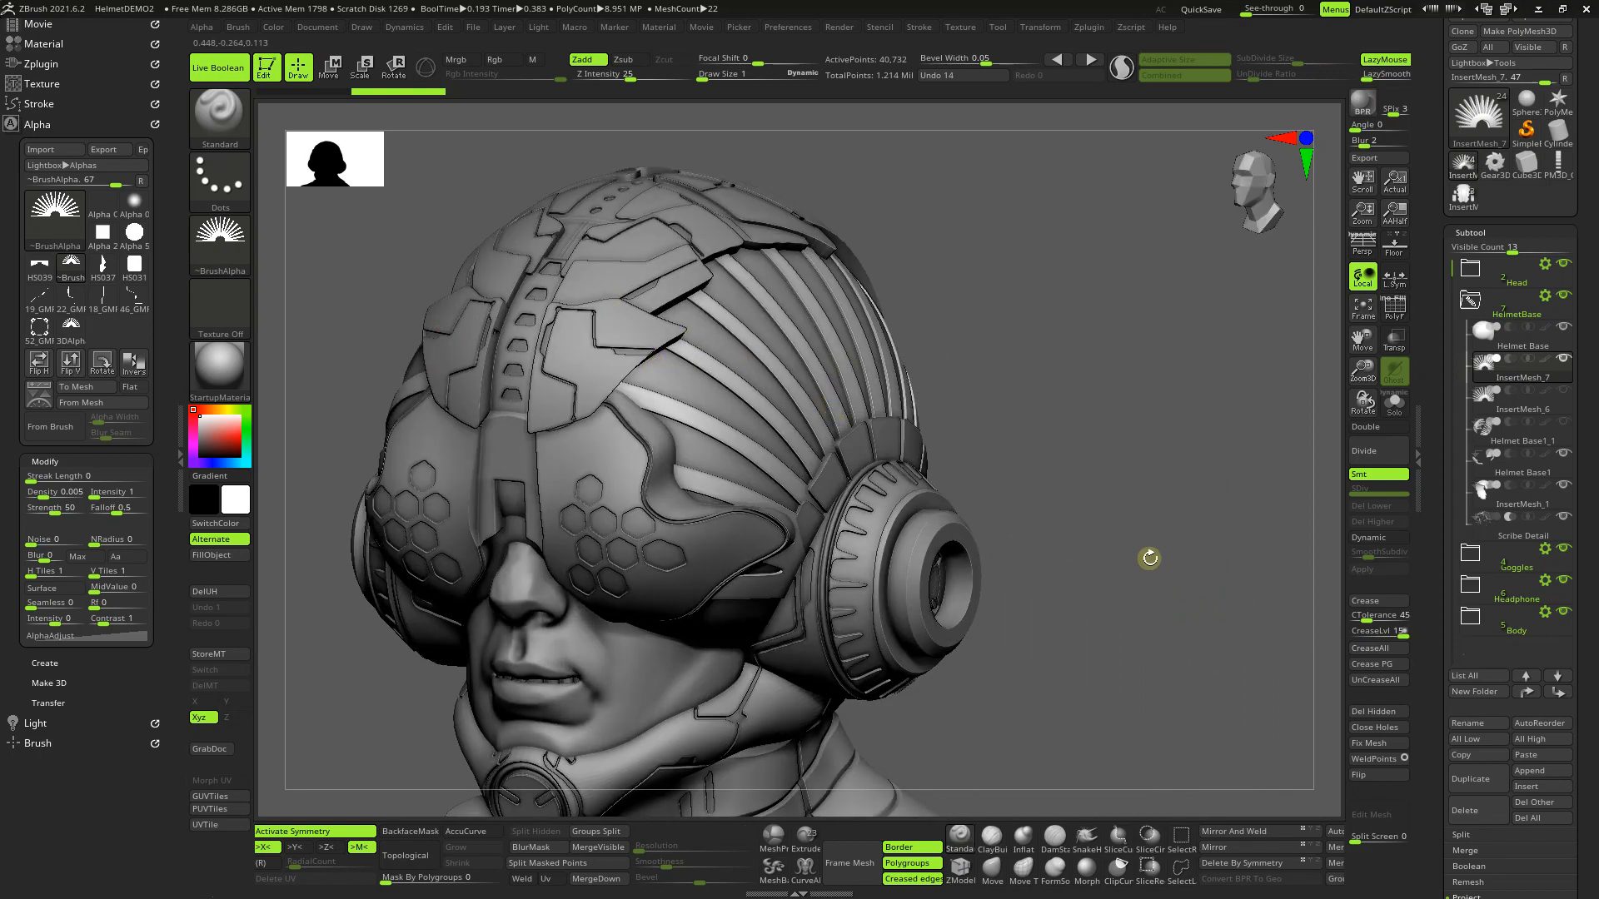
{"action": "left_click_drag", "start_coordinate": [1145, 560], "coordinate": [1107, 563]}
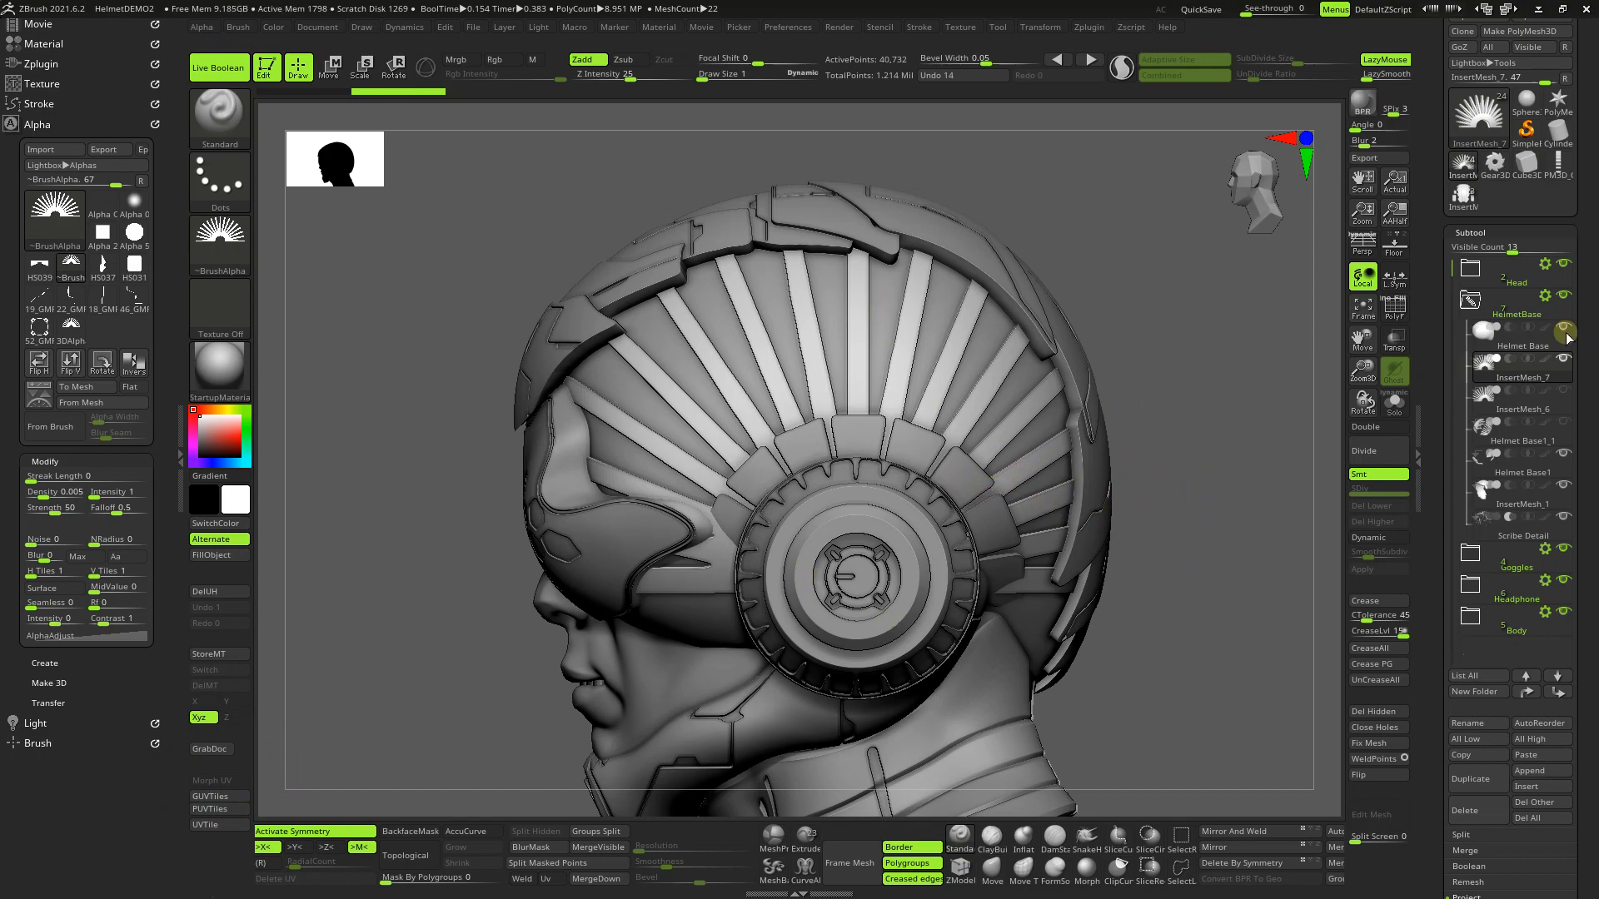
{"action": "mouse_move", "coordinate": [1562, 335]}
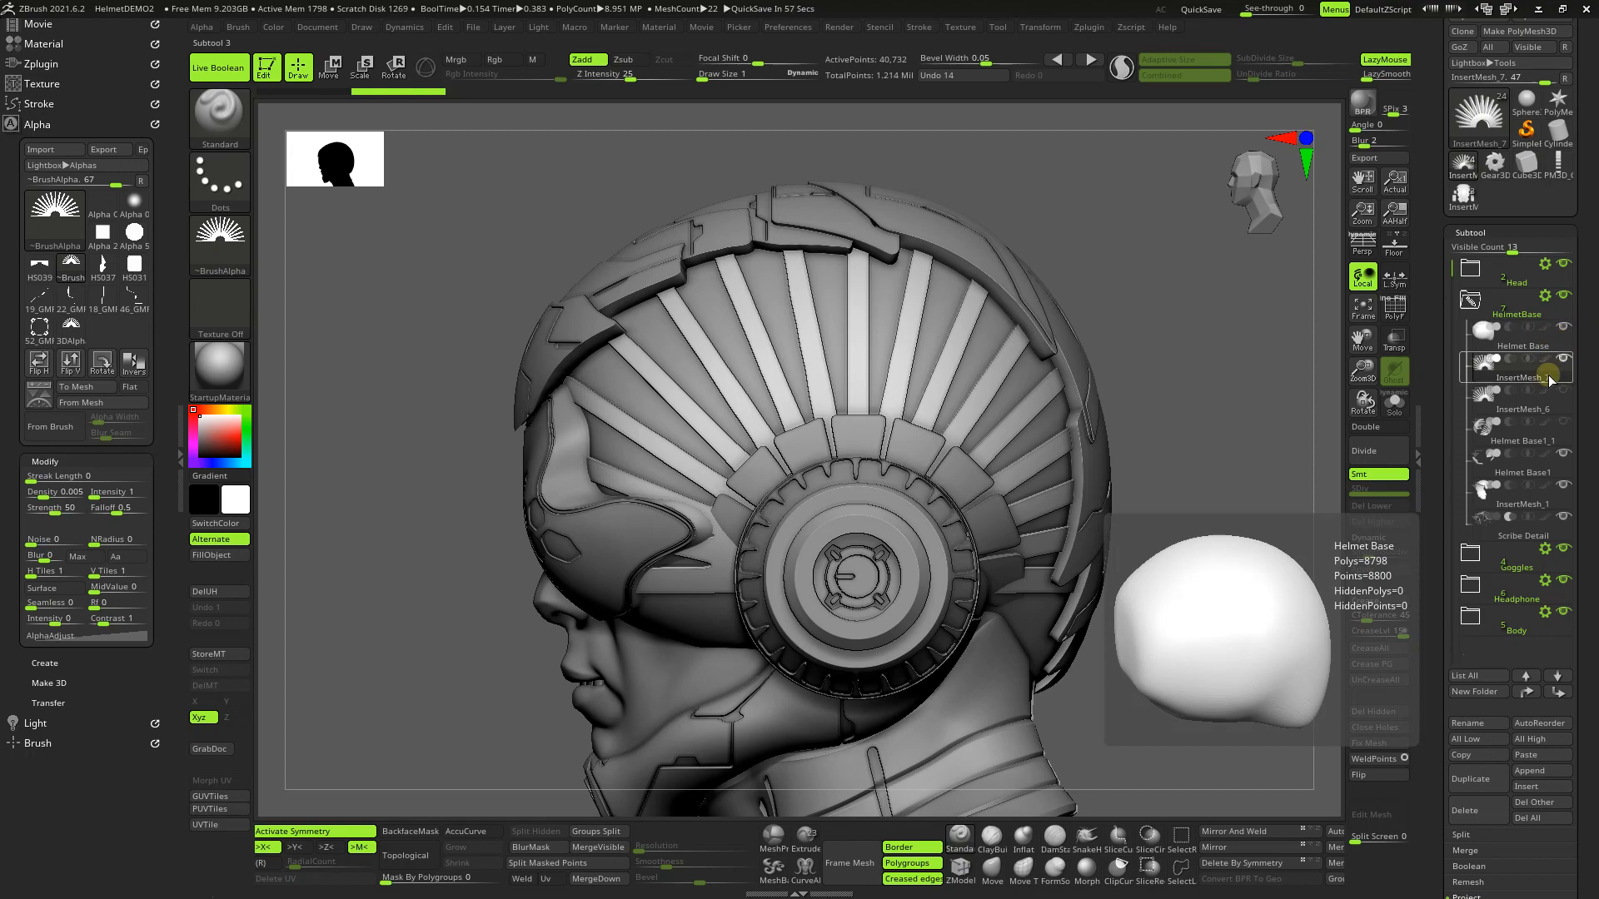
{"action": "mouse_move", "coordinate": [1204, 525]}
{"action": "left_mouse_down"}
{"action": "mouse_move", "coordinate": [1256, 535]}
{"action": "mouse_move", "coordinate": [1288, 521]}
{"action": "mouse_move", "coordinate": [1241, 510]}
{"action": "mouse_move", "coordinate": [1213, 552]}
{"action": "left_mouse_up"}
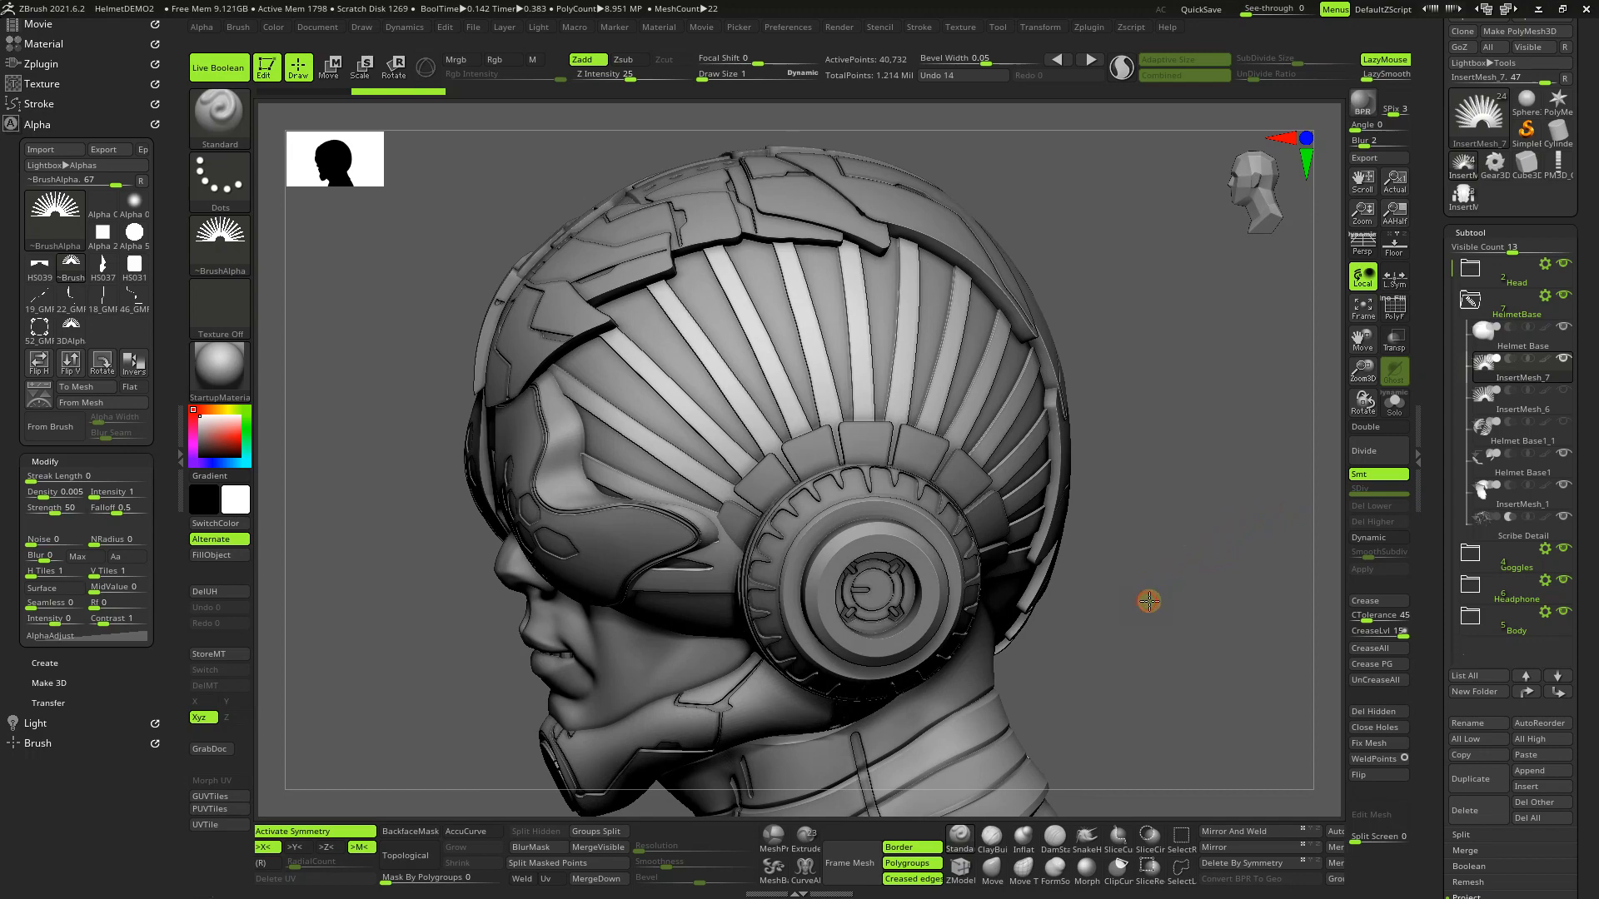
{"action": "left_click_drag", "start_coordinate": [1165, 599], "coordinate": [1175, 597]}
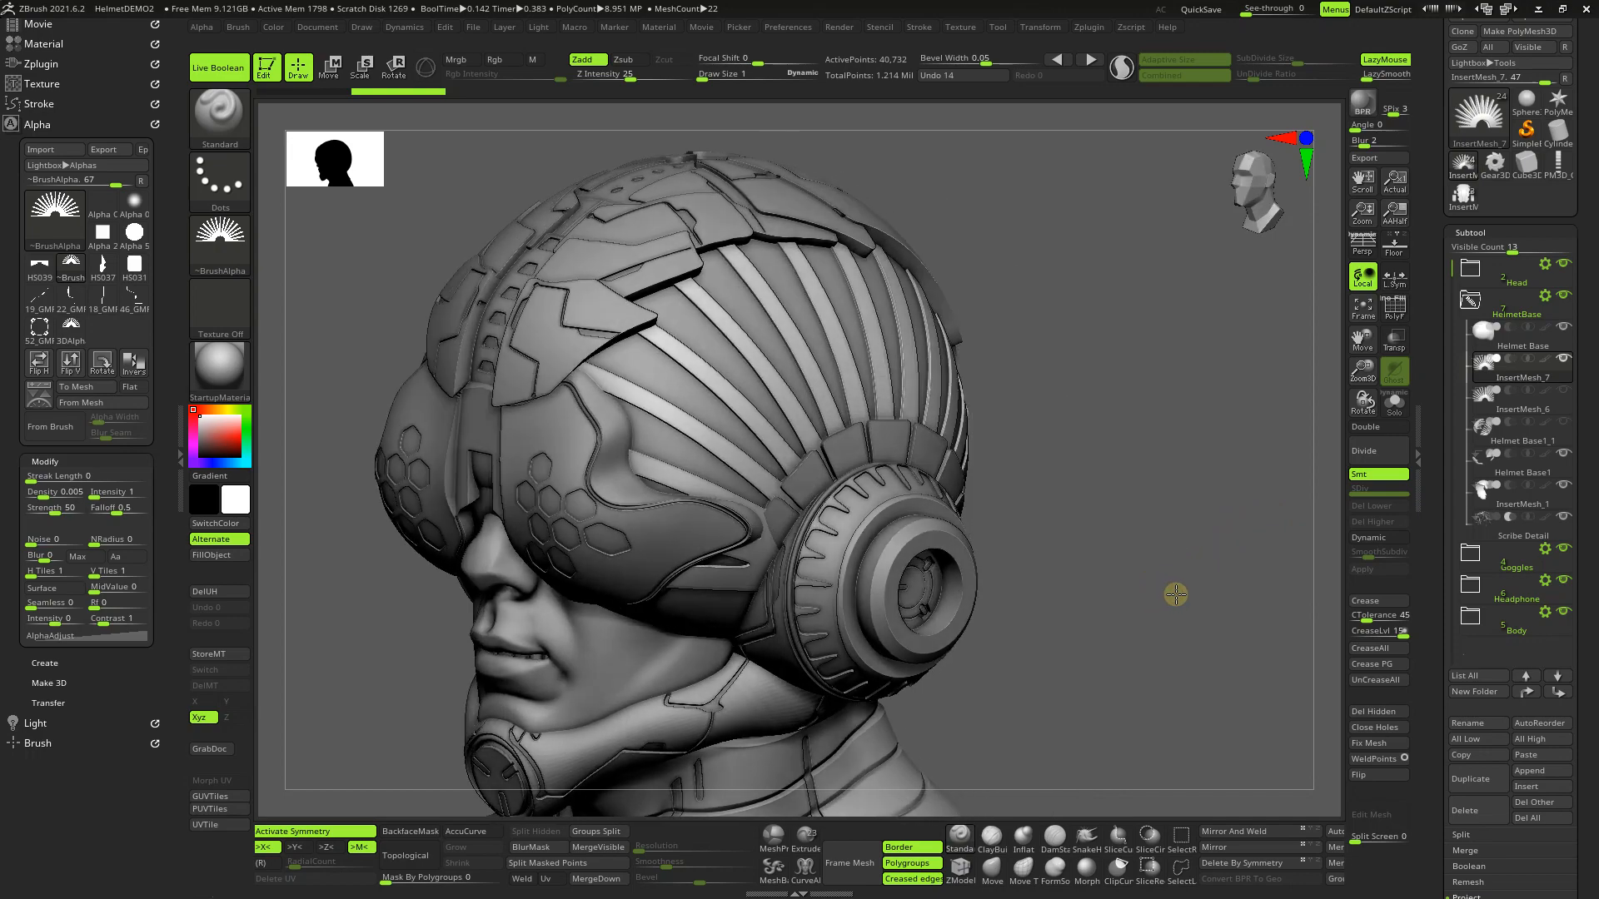
{"action": "left_click", "coordinate": [1554, 412]}
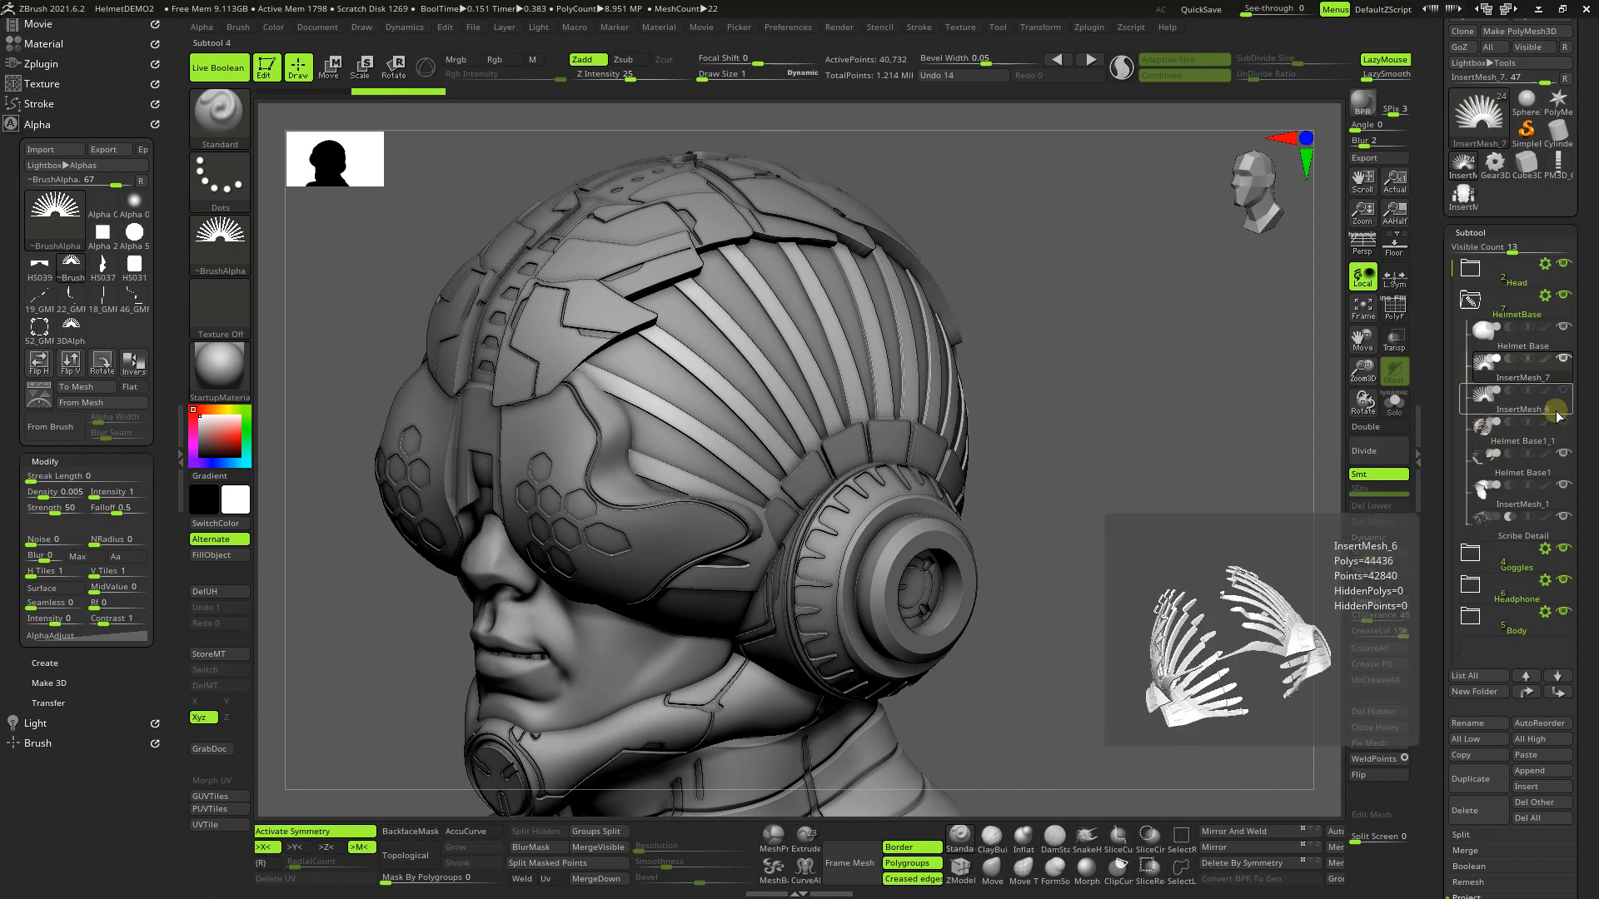
Step: Switch to the InsertMesh_1 panel tool, frame it from the front, and compare the panels with Helmet Base1 shown and hidden
{"action": "left_click", "coordinate": [1546, 349]}
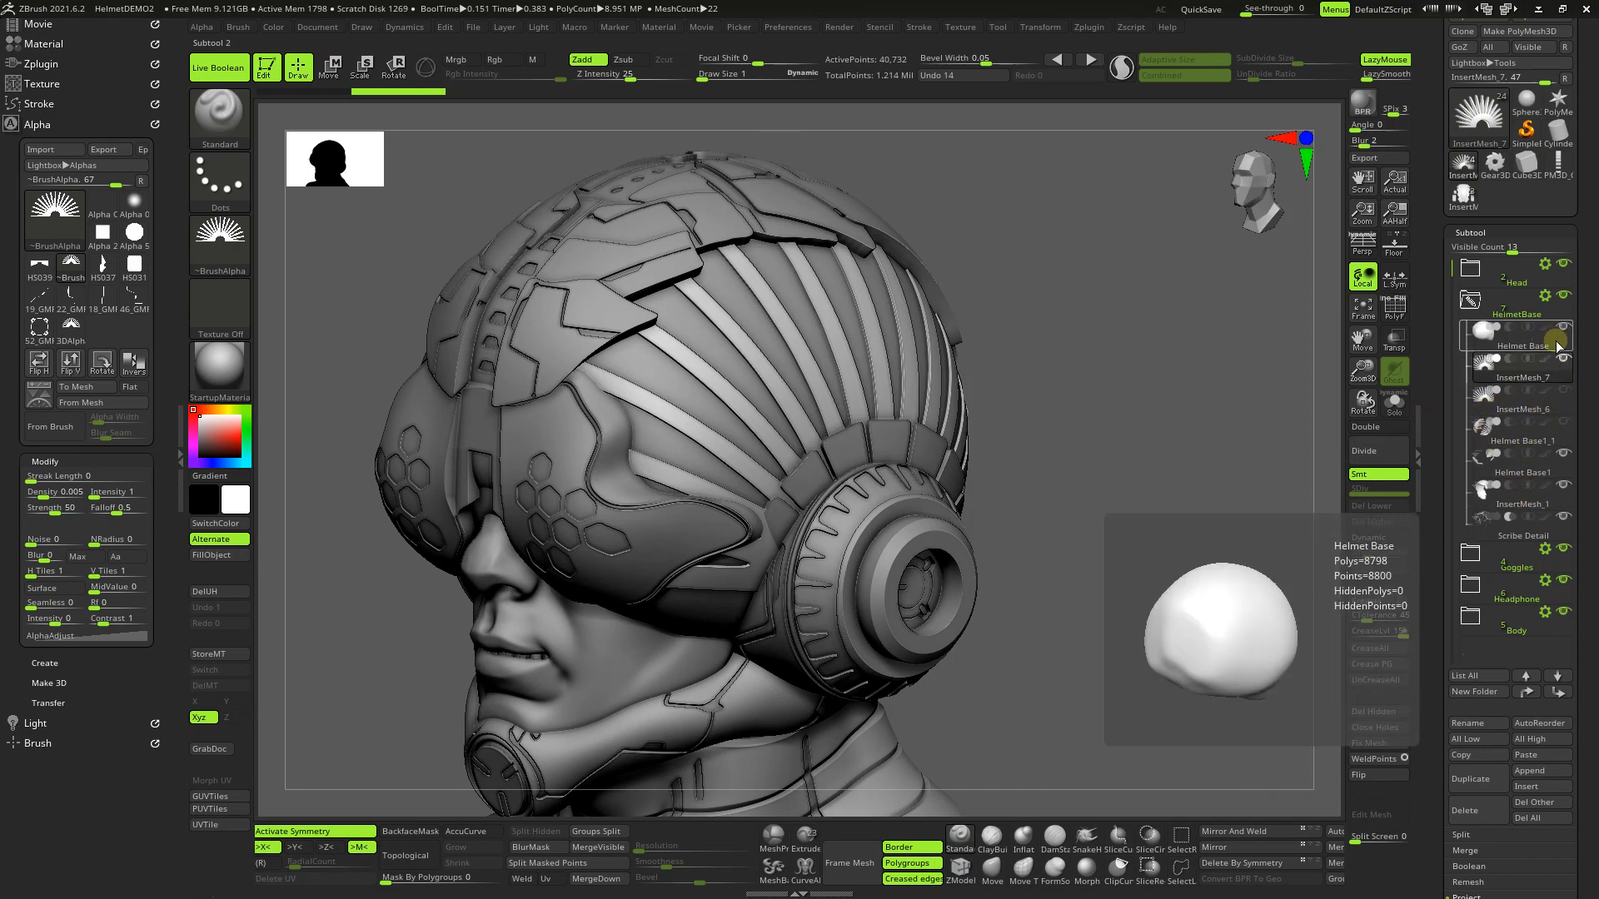
{"action": "left_click", "coordinate": [1462, 198]}
{"action": "left_click_drag", "start_coordinate": [1154, 493], "coordinate": [1203, 495]}
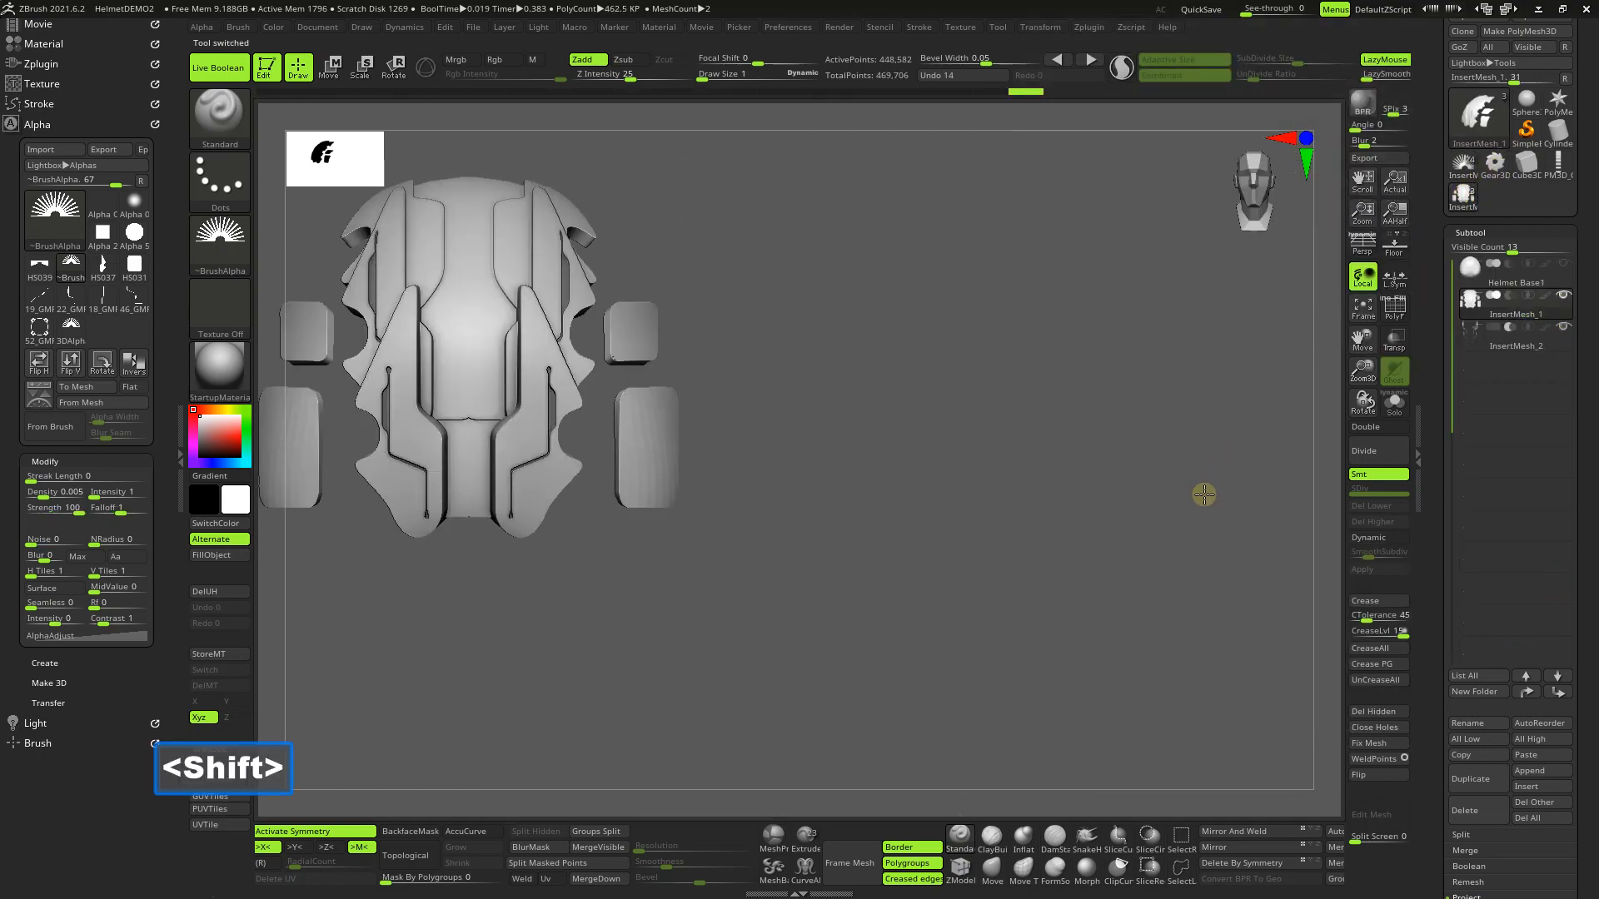
{"action": "left_click", "coordinate": [1362, 308]}
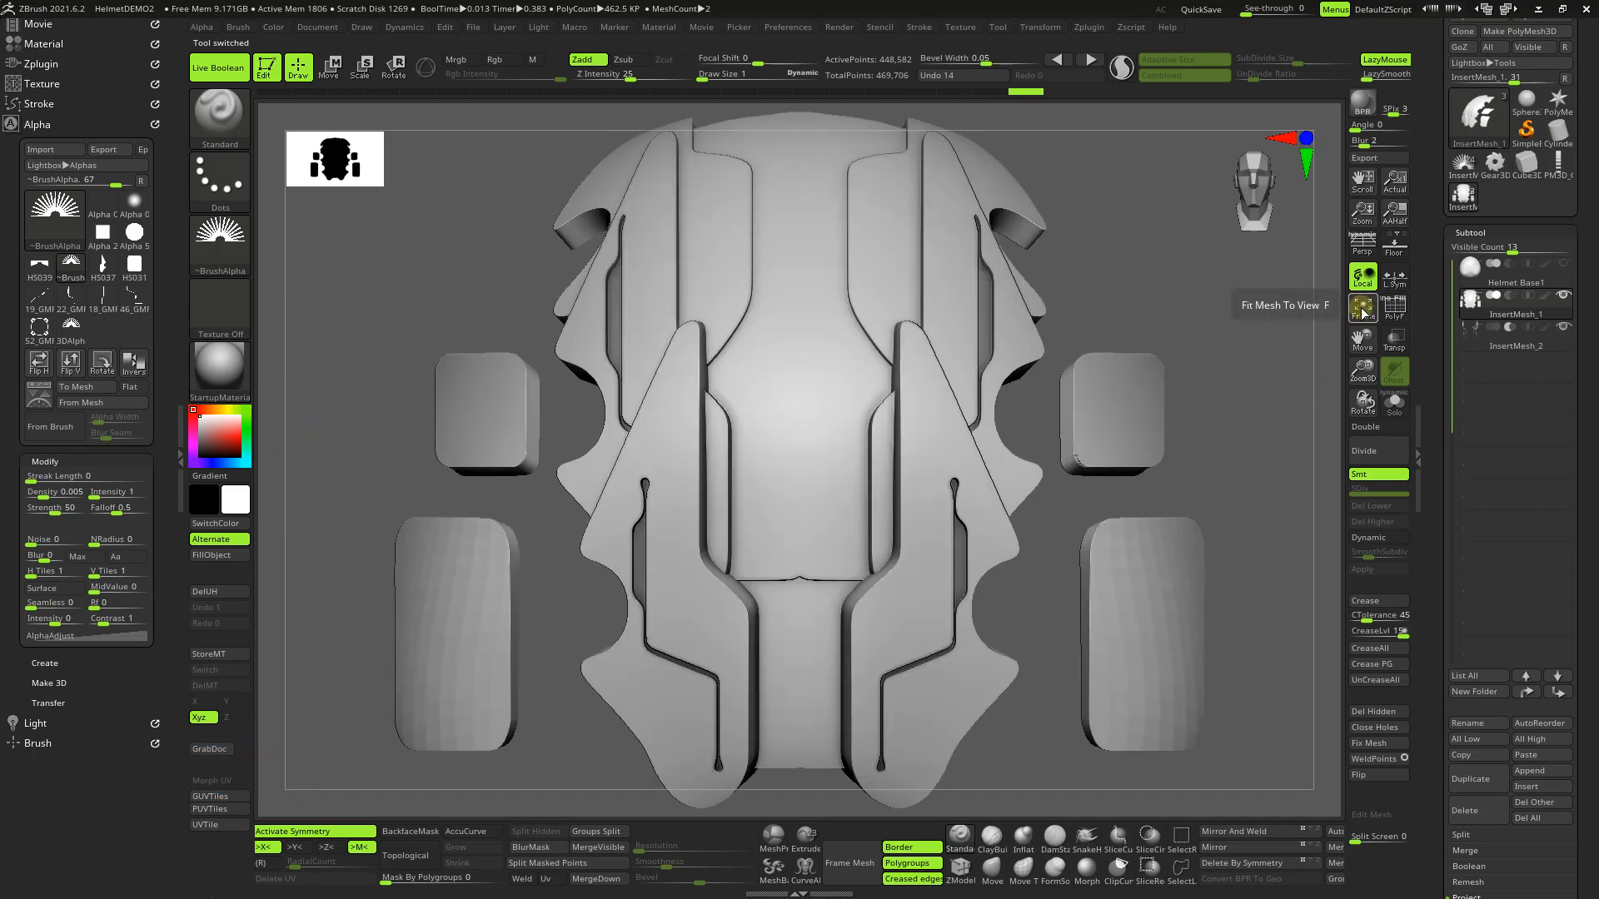
{"action": "left_click_drag", "start_coordinate": [1363, 381], "coordinate": [1378, 334]}
{"action": "left_click", "coordinate": [1566, 265]}
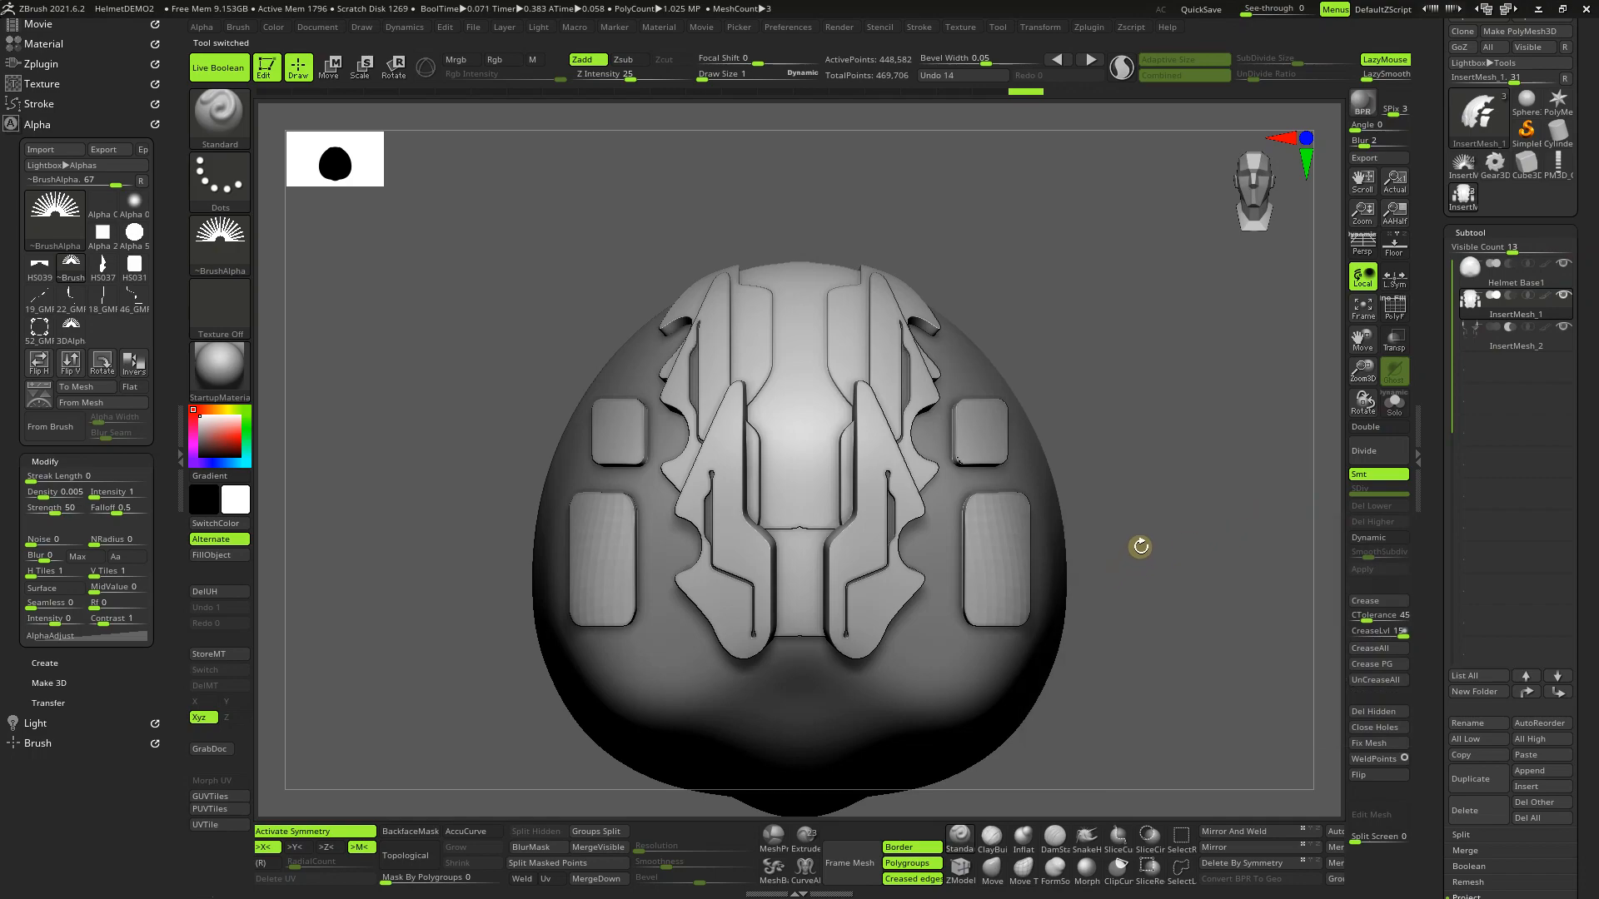
{"action": "left_click", "coordinate": [1565, 264]}
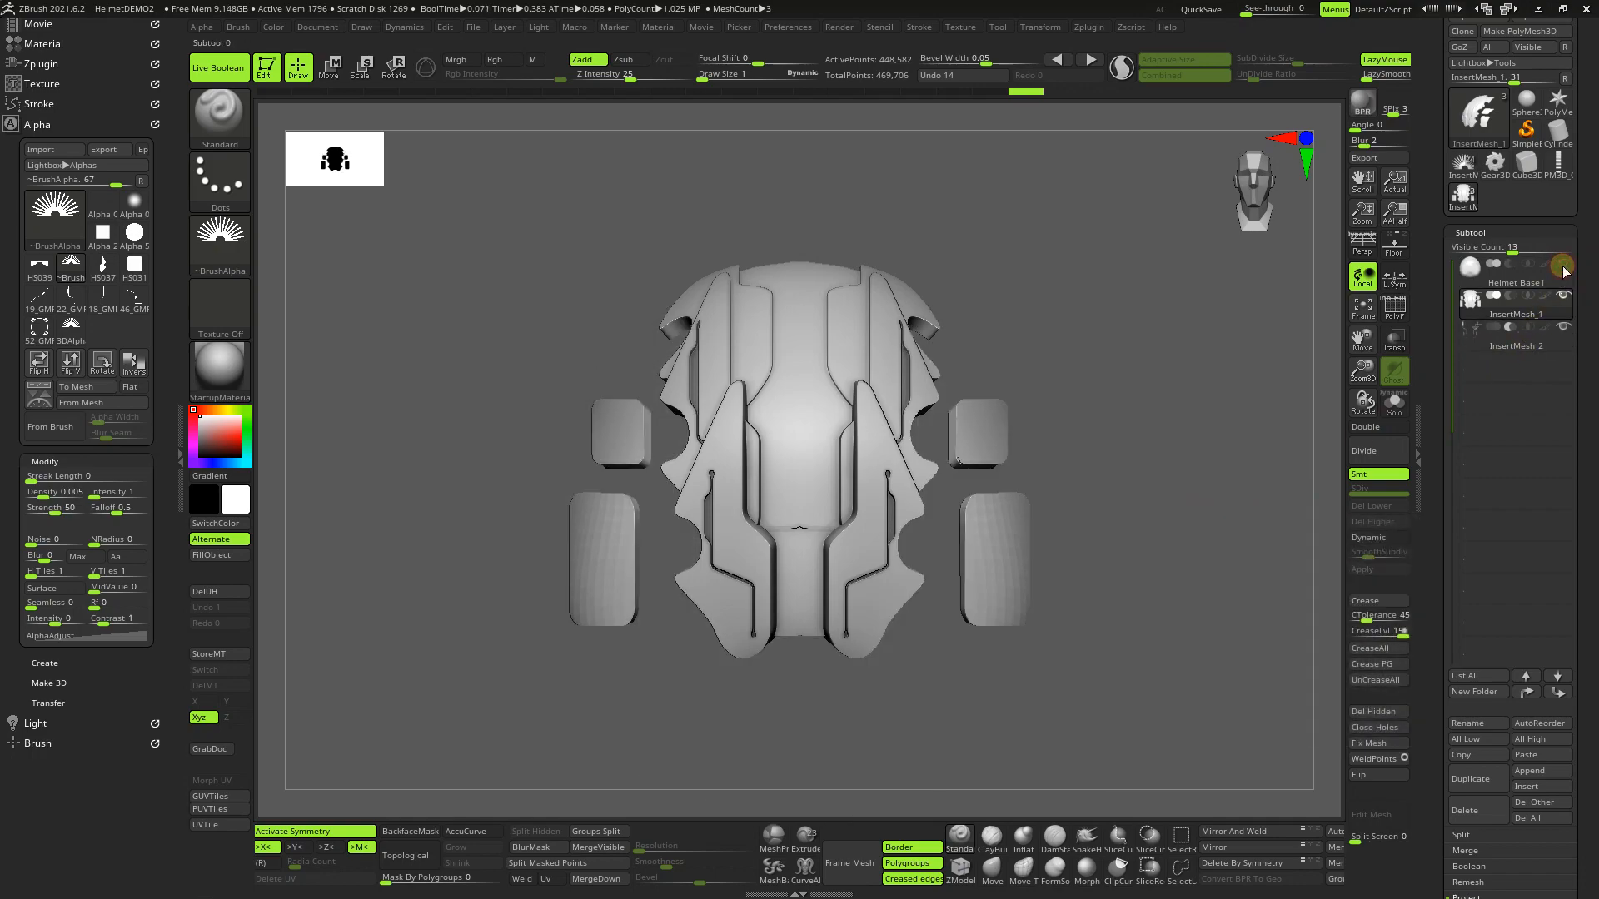
Step: Isolate only the outer surface of the small diamond-shaped side panel and make it double-sided
{"action": "left_click_drag", "start_coordinate": [1191, 481], "coordinate": [1125, 517]}
{"action": "left_click", "coordinate": [915, 471], "text": "ctrl+shift"}
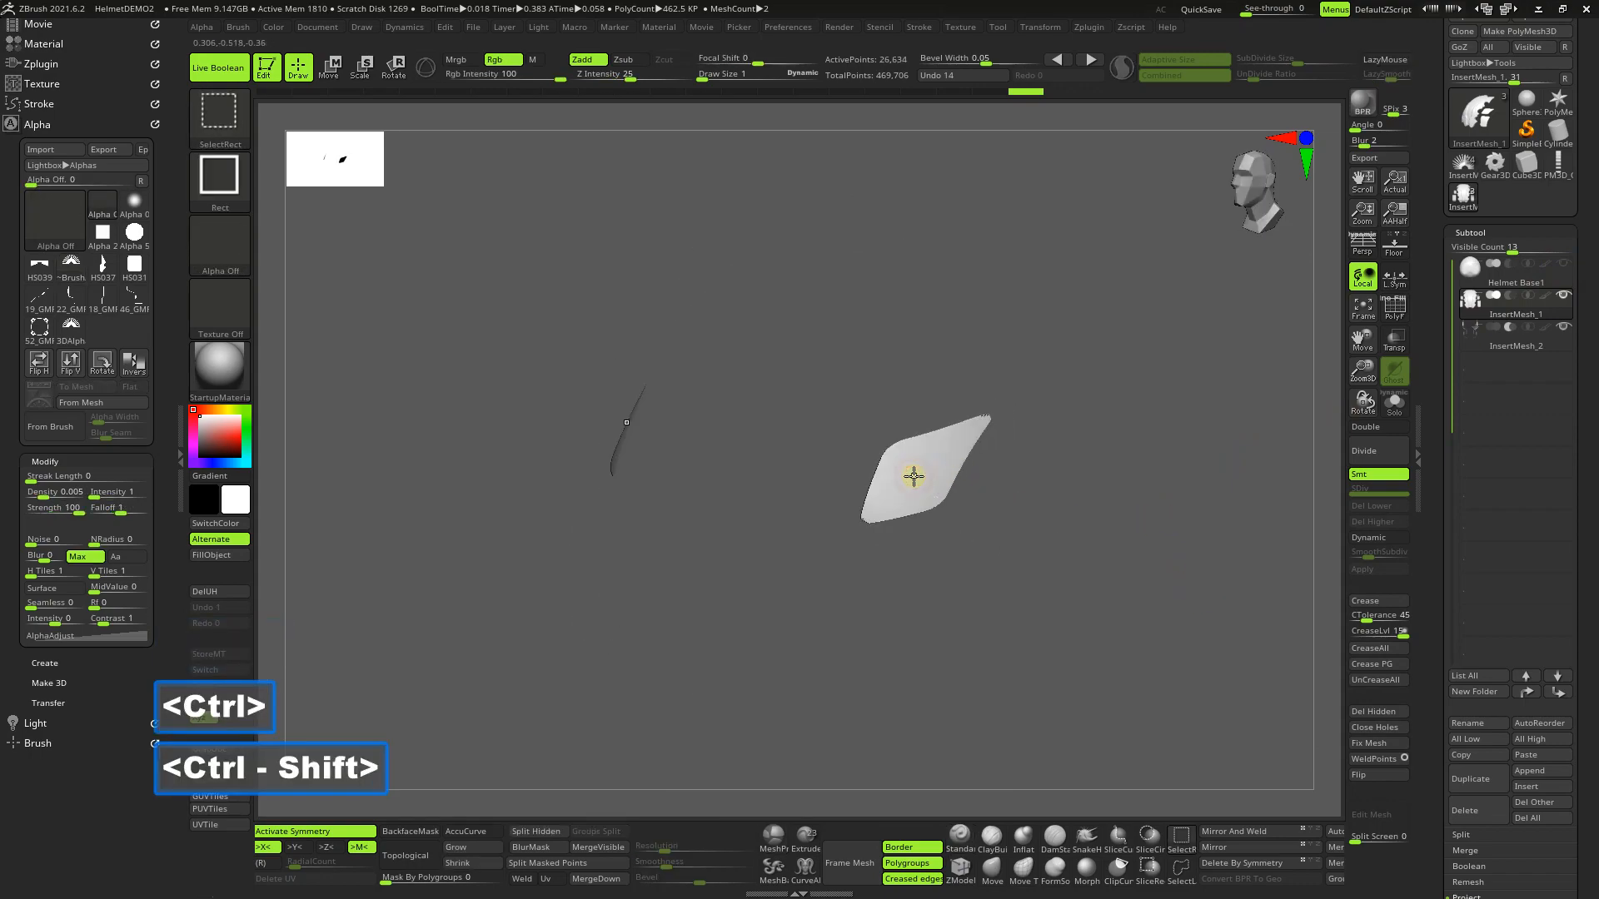
{"action": "key", "text": "ctrl+shift+a"}
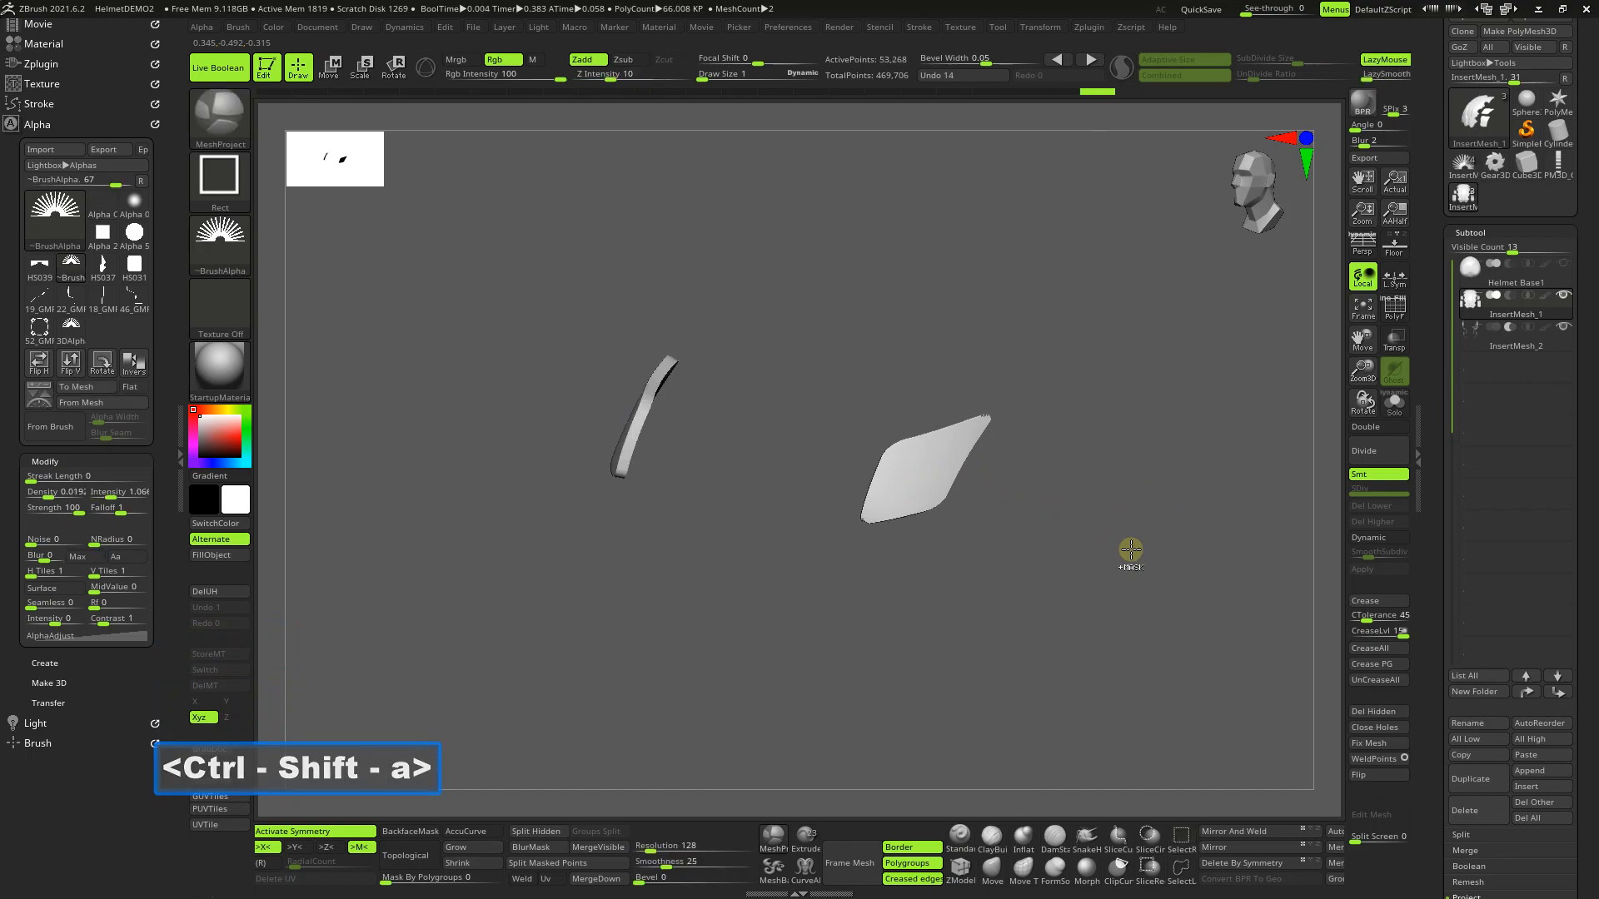
{"action": "key", "text": "ctrl+z"}
{"action": "left_click_drag", "start_coordinate": [1164, 547], "coordinate": [1057, 528]}
{"action": "left_click", "coordinate": [1379, 426]}
{"action": "left_click_drag", "start_coordinate": [1357, 372], "coordinate": [1303, 524]}
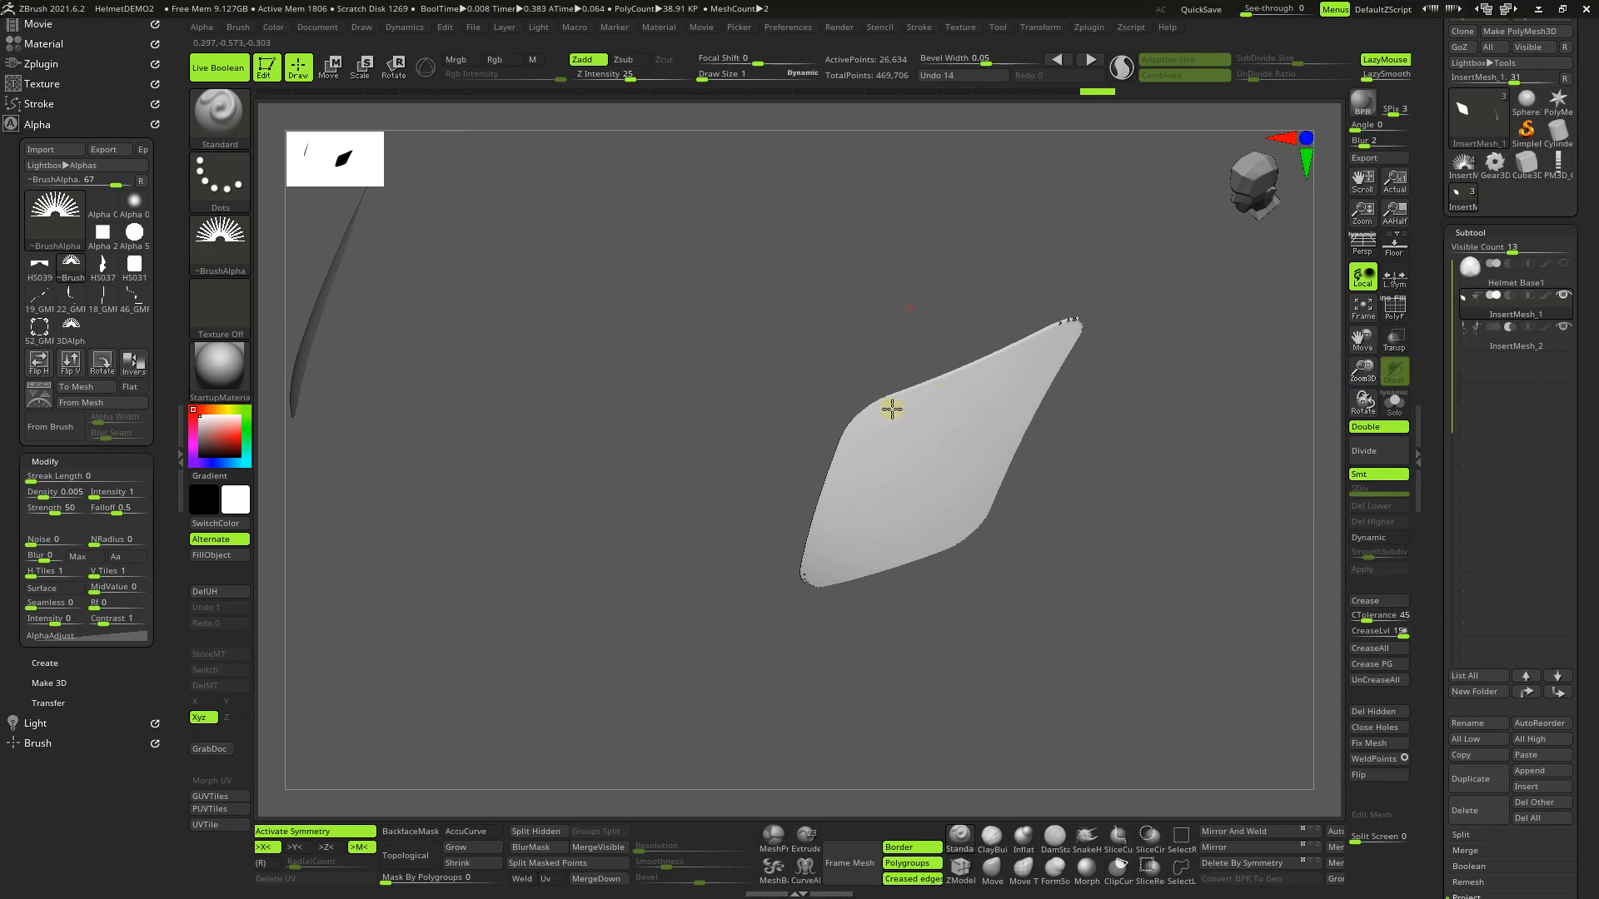
Step: Select the InsertMesh_2 subtool and project the round 52_GMP_HardSurface alpha as a mesh onto the centre of the diamond-shaped panel
{"action": "left_click", "coordinate": [1554, 364]}
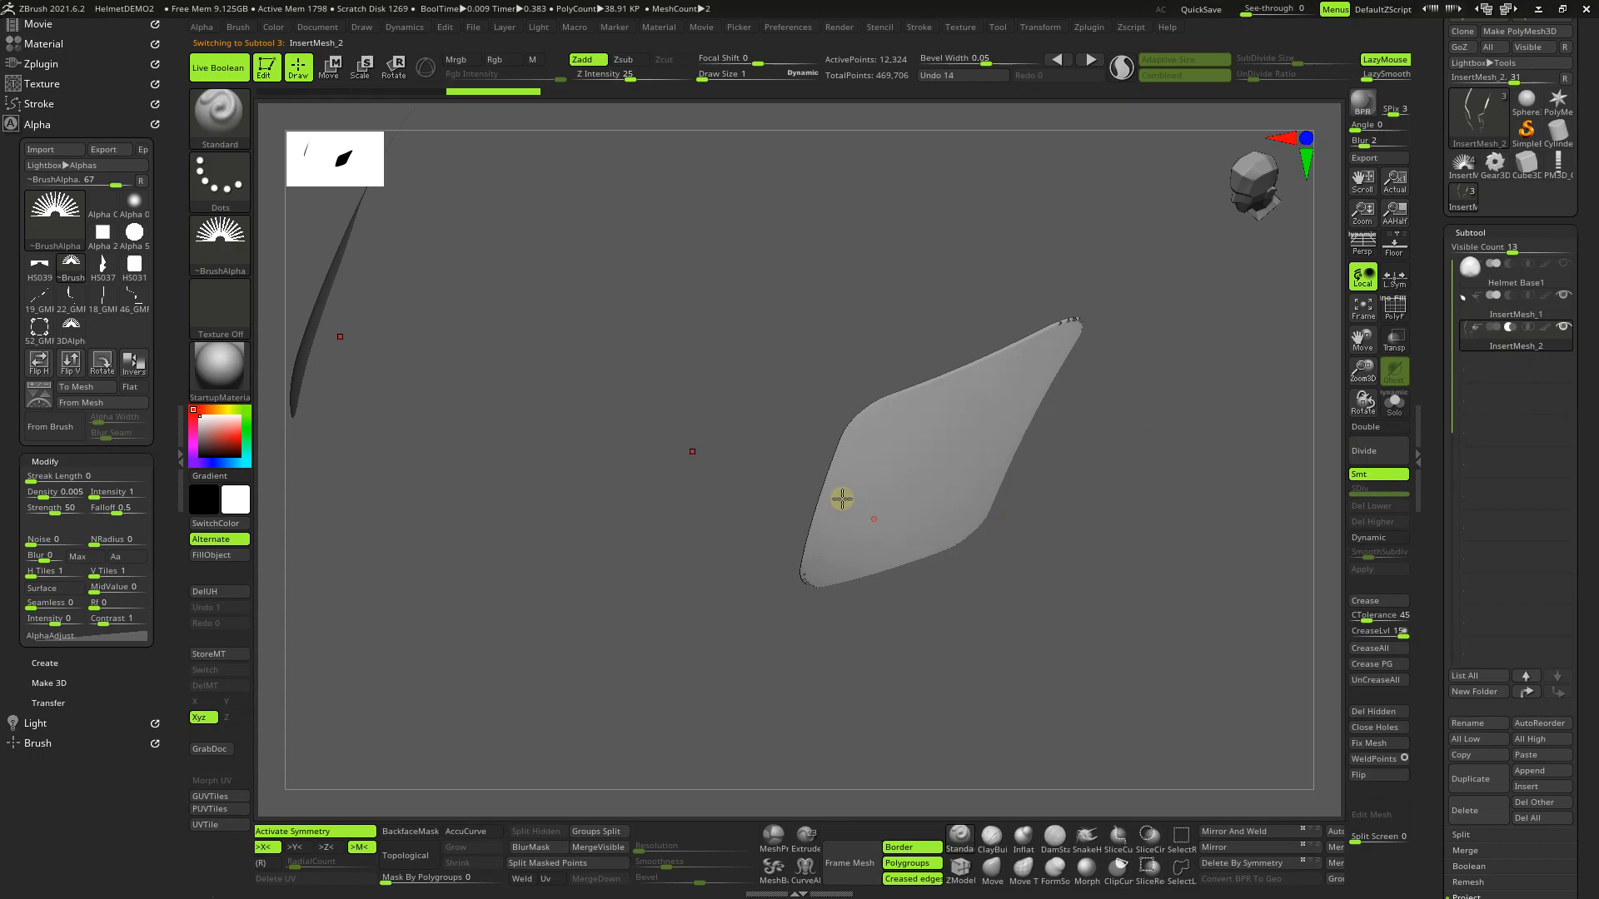
{"action": "key", "text": "ctrl"}
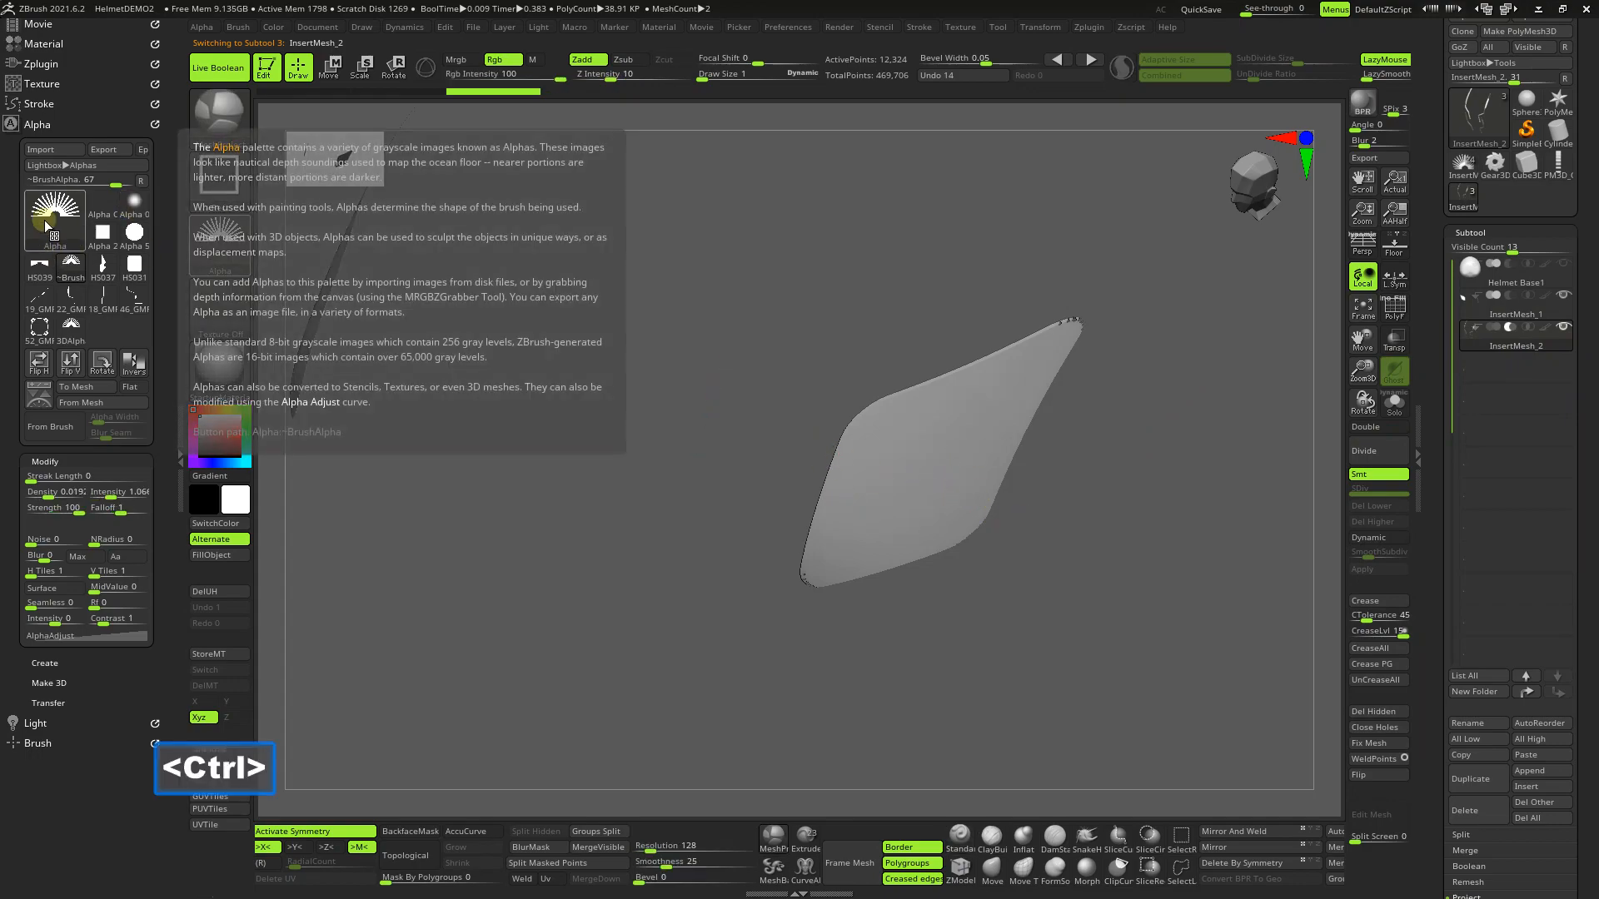
{"action": "left_click", "coordinate": [39, 327]}
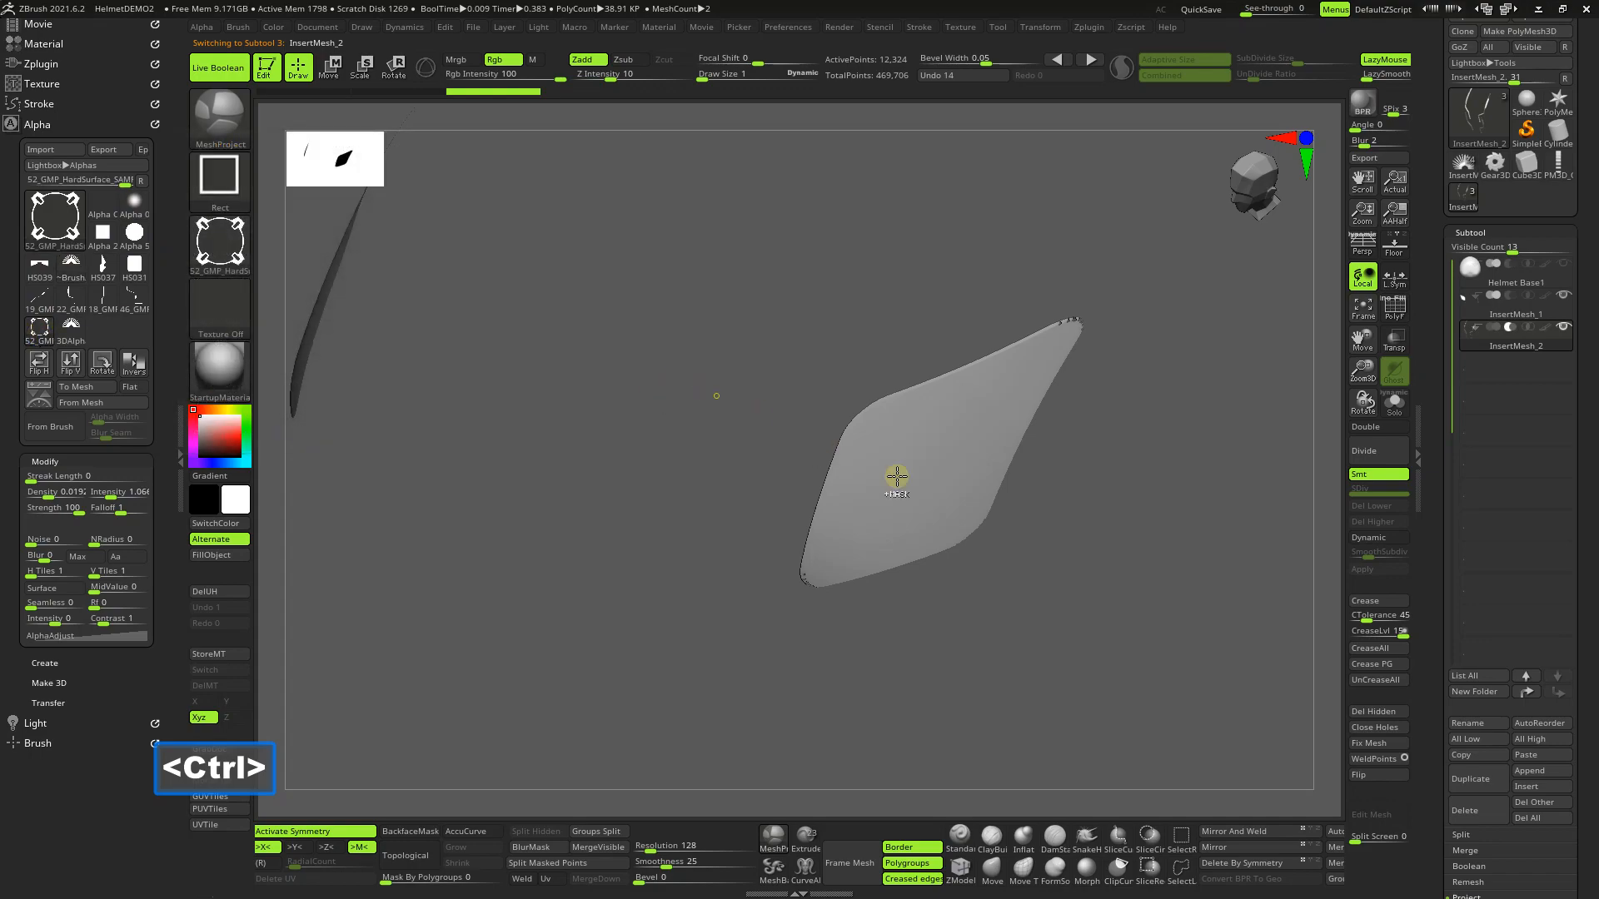
{"action": "left_click_drag", "start_coordinate": [911, 468], "coordinate": [858, 585], "text": "ctrl"}
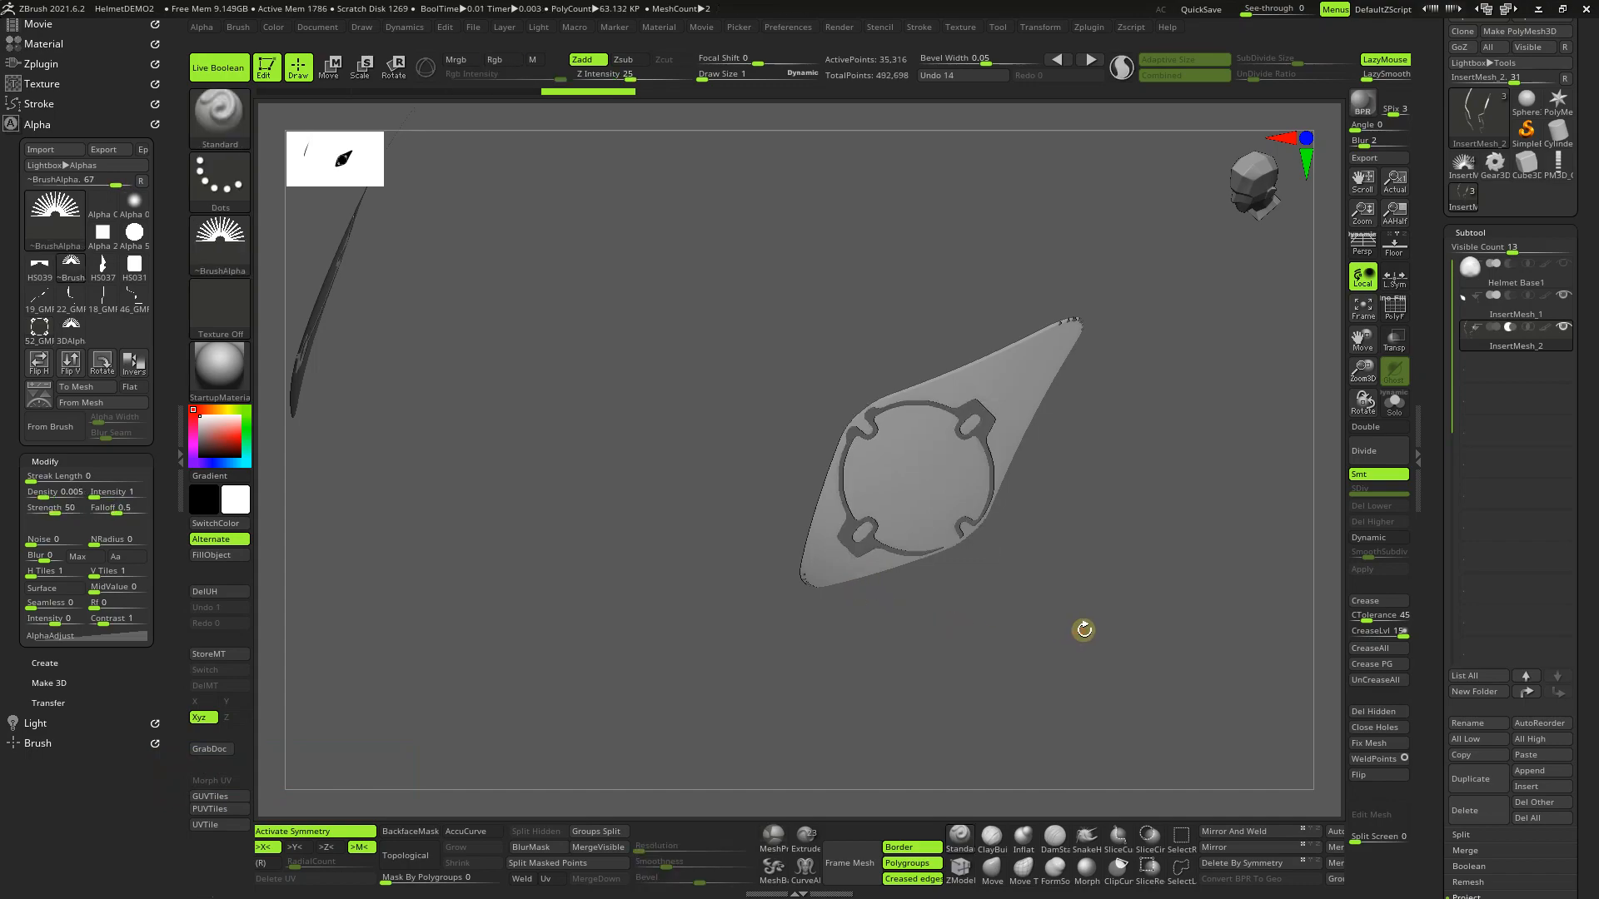
{"action": "mouse_move", "coordinate": [1074, 607]}
{"action": "left_mouse_down"}
{"action": "mouse_move", "coordinate": [1057, 571]}
{"action": "mouse_move", "coordinate": [1110, 607]}
{"action": "mouse_move", "coordinate": [1085, 610]}
{"action": "mouse_move", "coordinate": [969, 525]}
{"action": "left_mouse_up"}
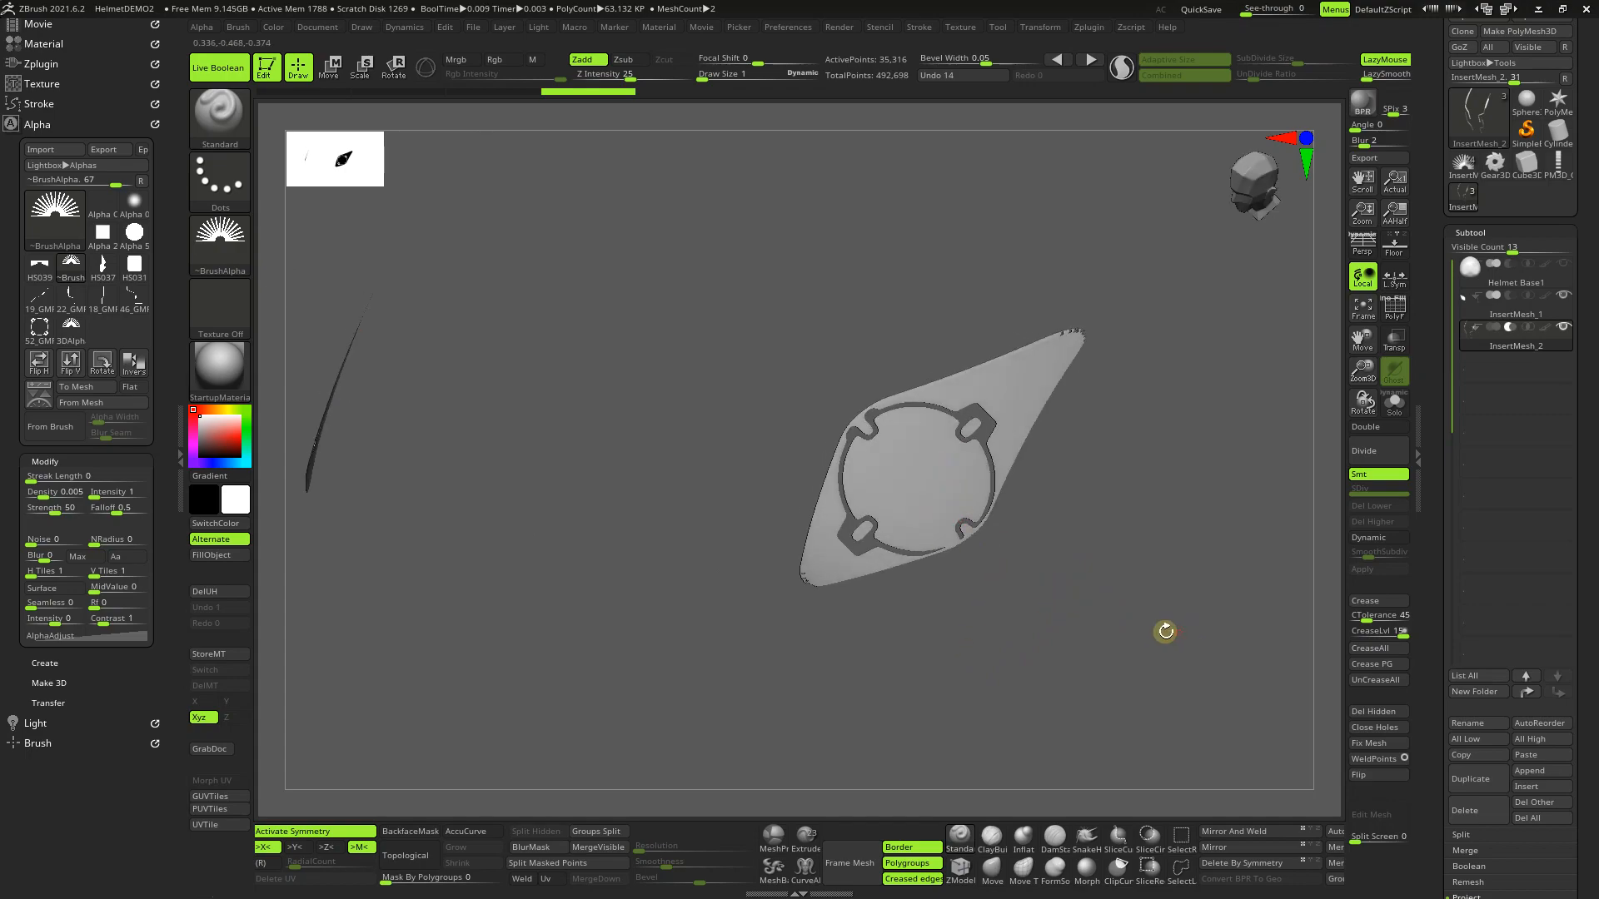
Step: Select the InsertMesh_1 subtool, unhide all its geometry, and inspect the round cut in the diamond-shaped panel
{"action": "left_click", "coordinate": [1559, 308], "text": "ctrl"}
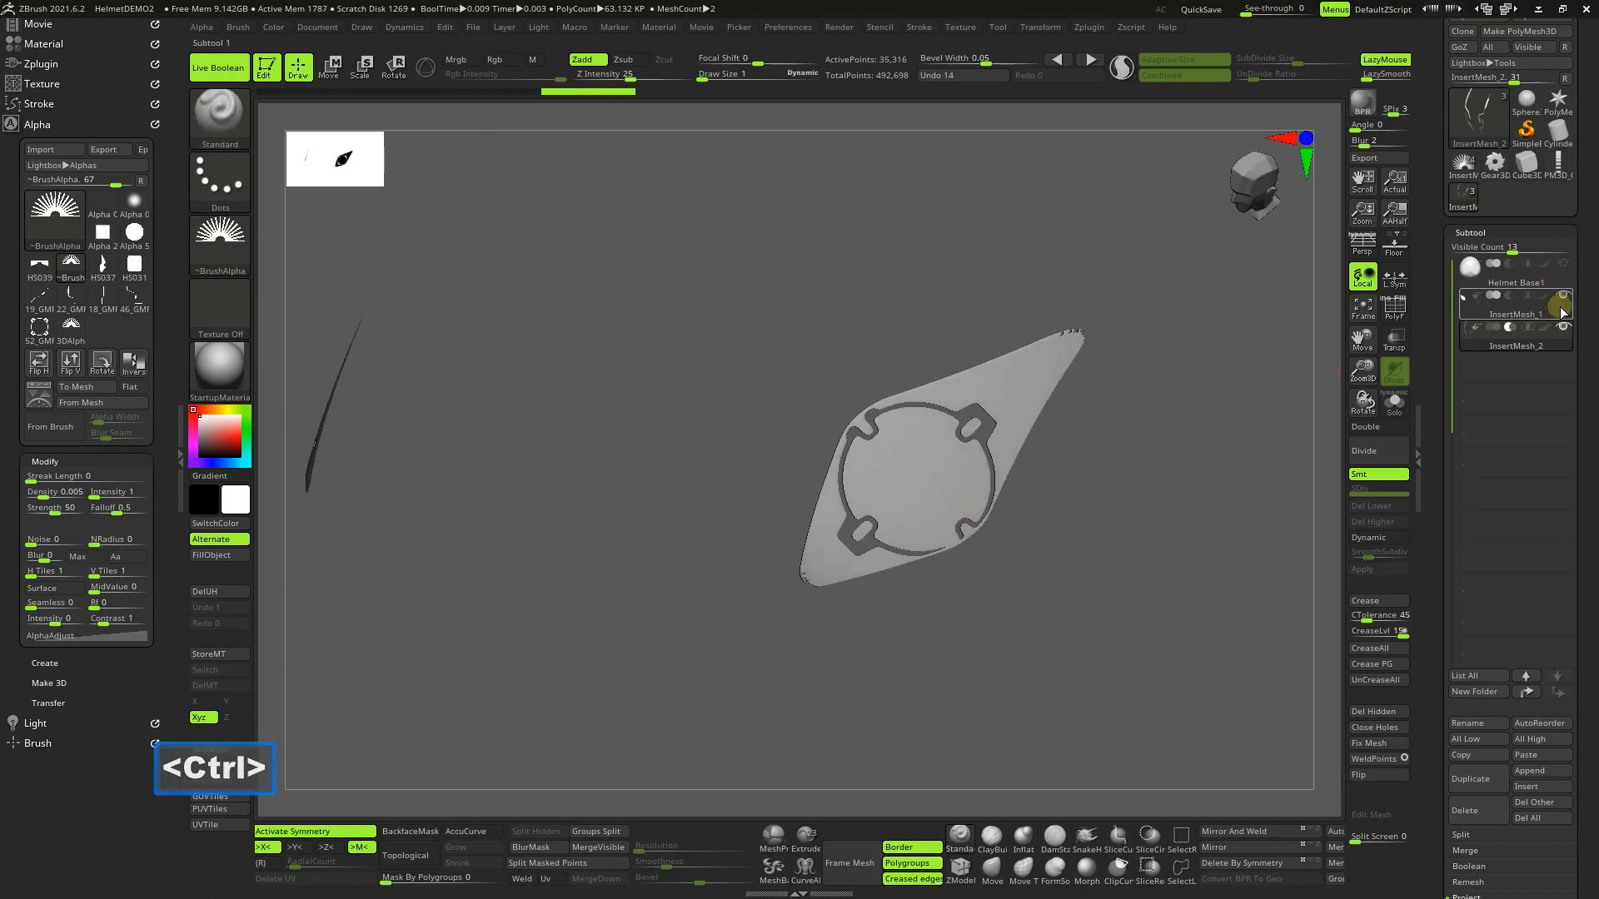
{"action": "key", "text": "ctrl+shift"}
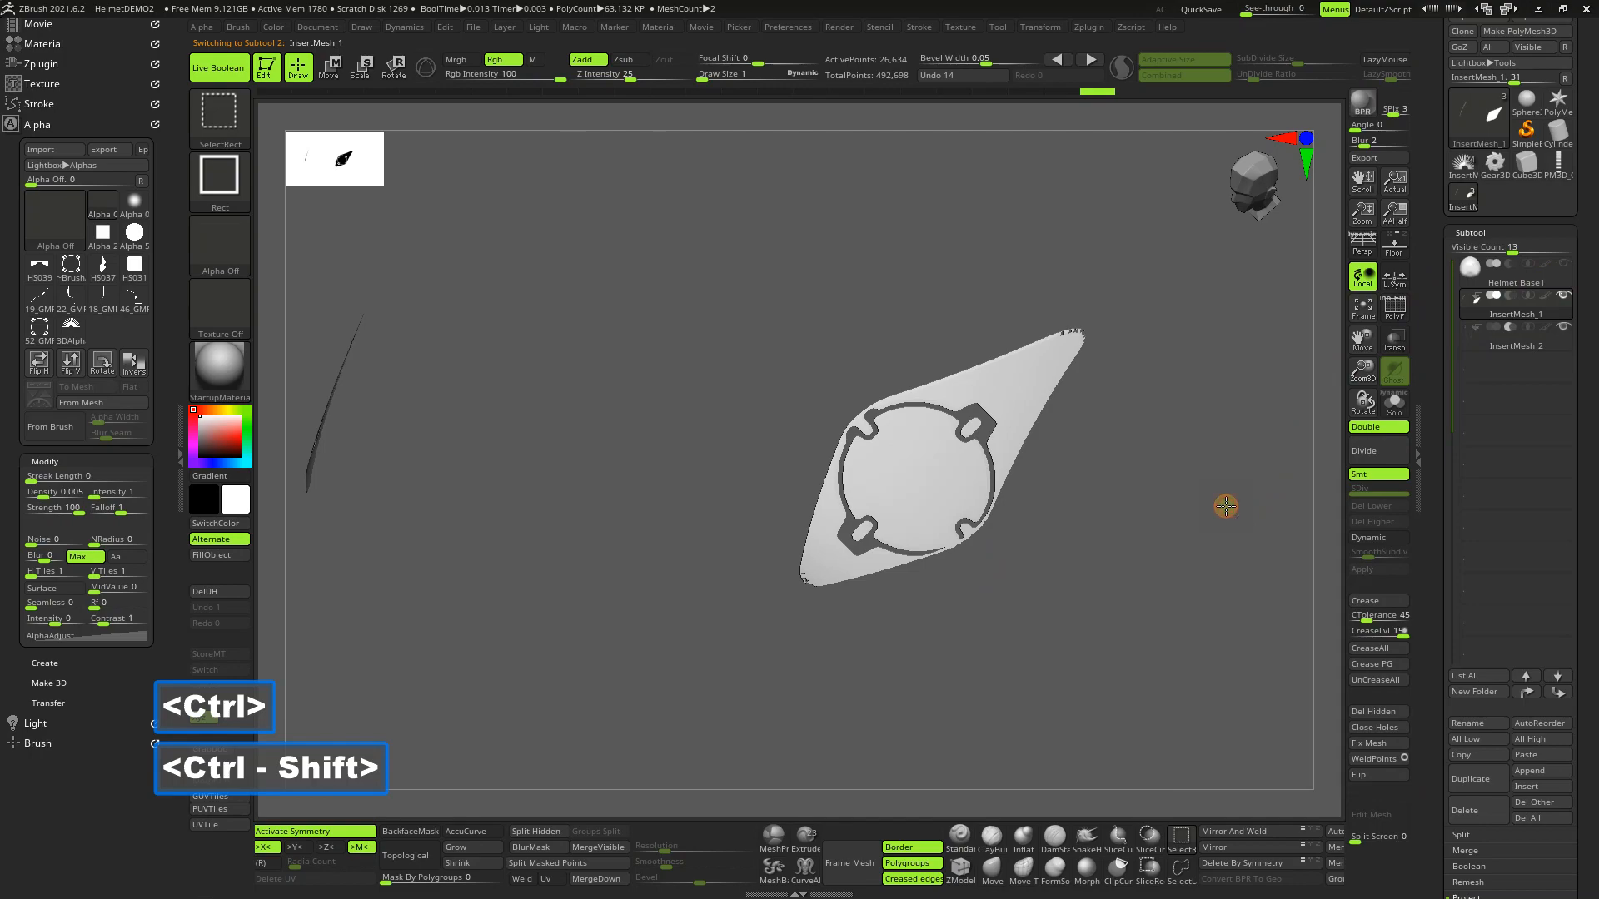
{"action": "left_click", "coordinate": [1226, 506], "text": "ctrl+shift"}
{"action": "mouse_move", "coordinate": [1142, 522]}
{"action": "left_mouse_down"}
{"action": "mouse_move", "coordinate": [1074, 546]}
{"action": "mouse_move", "coordinate": [1166, 536]}
{"action": "left_mouse_up"}
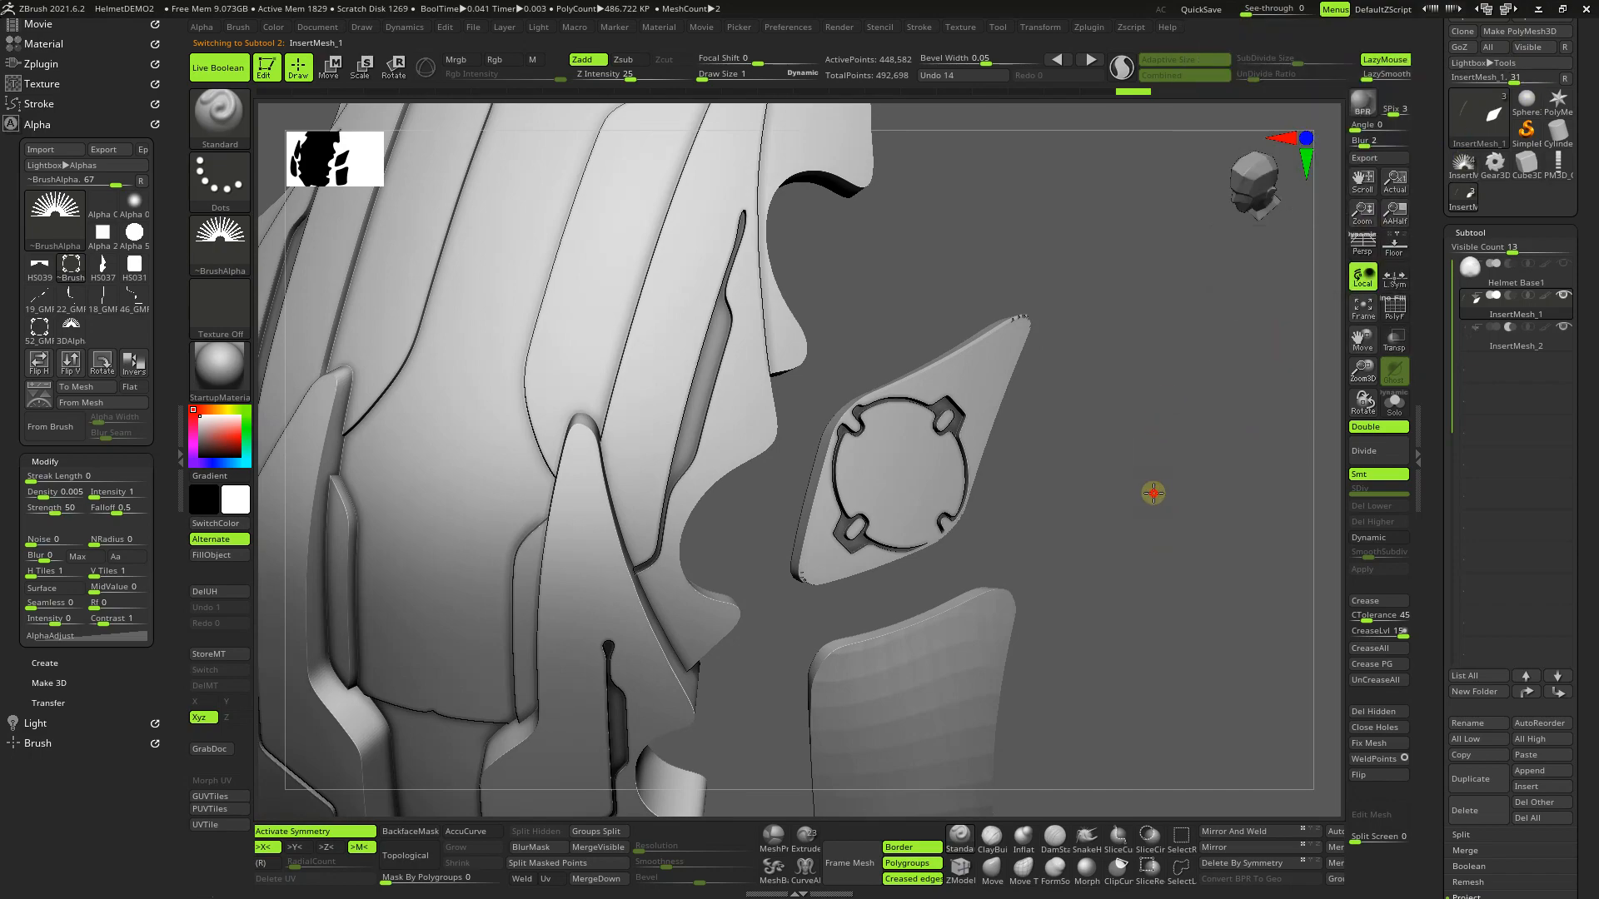
{"action": "left_click_drag", "start_coordinate": [1153, 493], "coordinate": [1145, 454]}
Step: Return to the full Head model and frame it from the front, close on the goggles and face
{"action": "mouse_move", "coordinate": [1467, 174]}
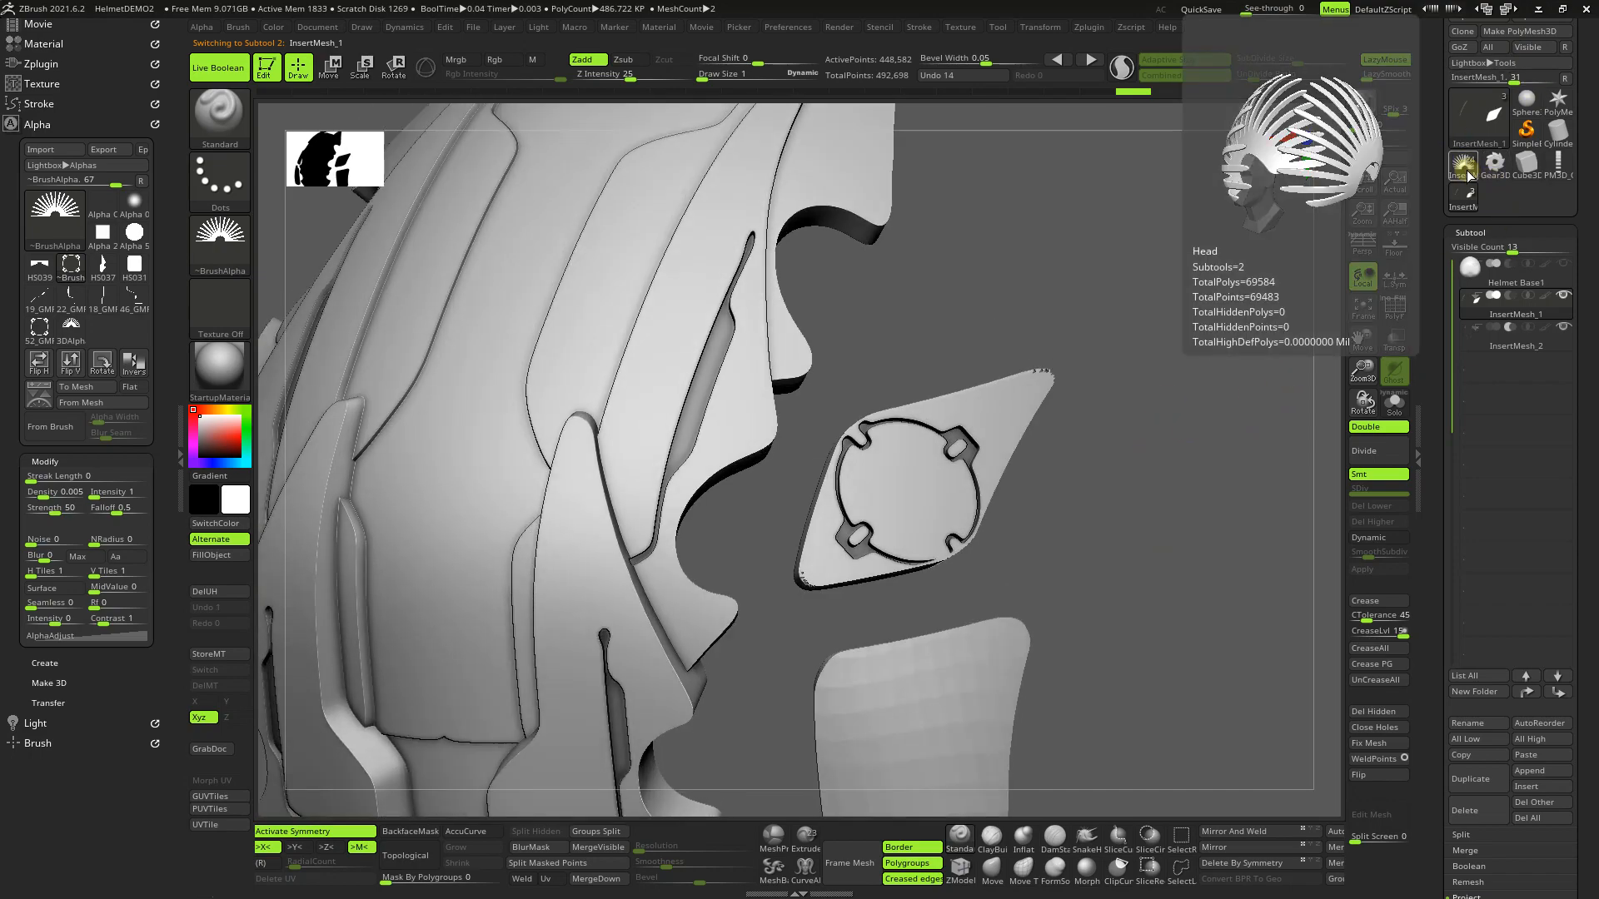
{"action": "left_click", "coordinate": [1467, 173]}
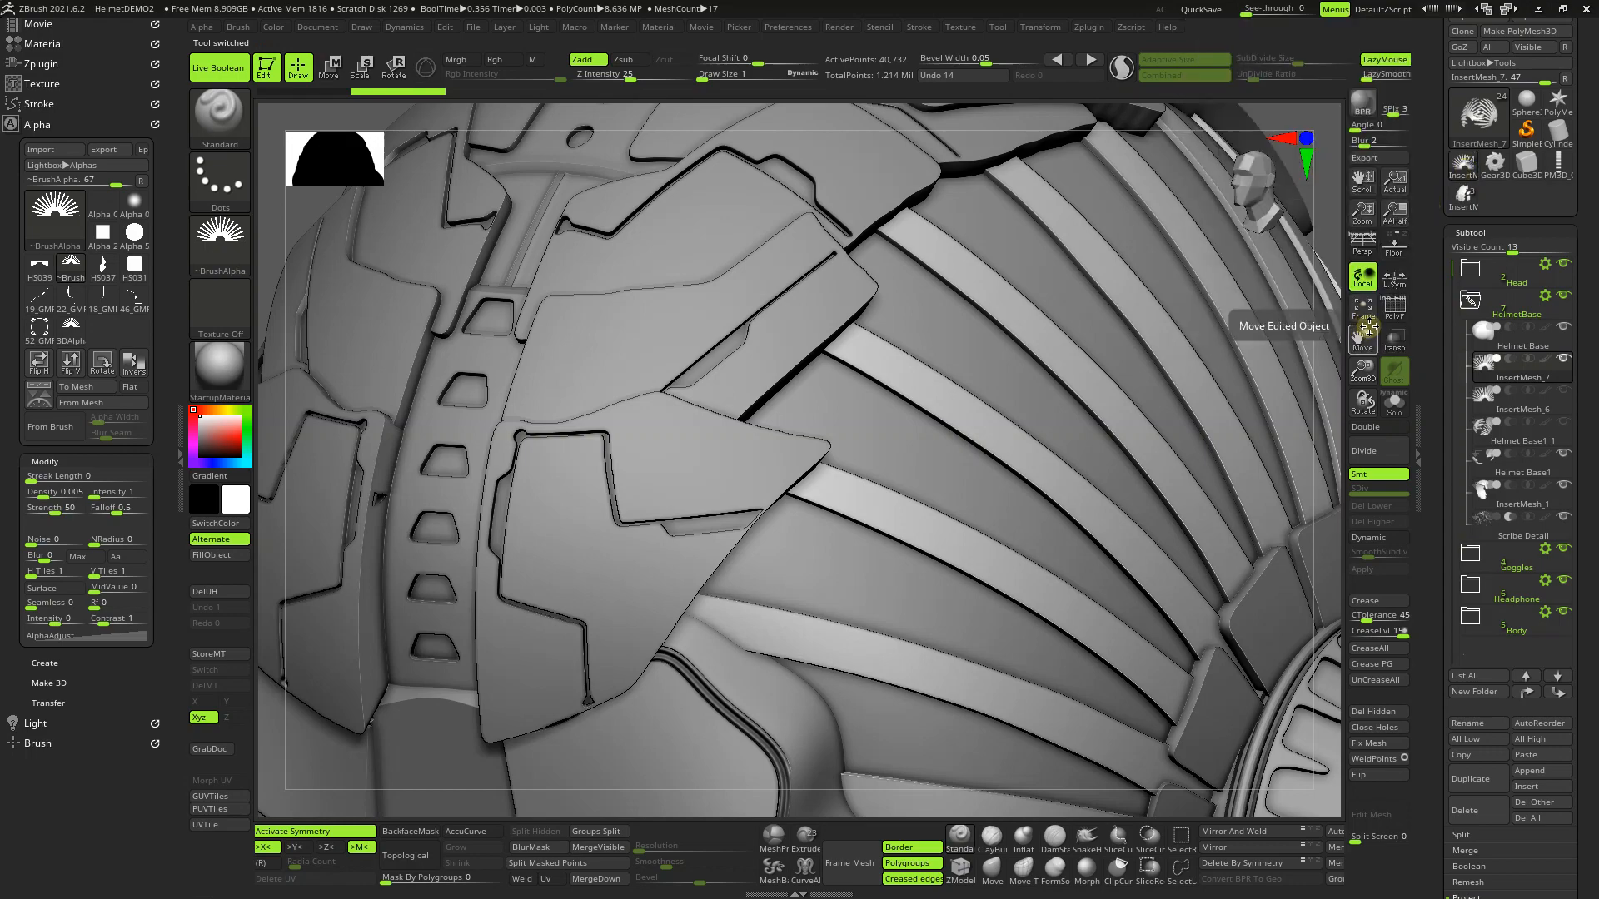
{"action": "left_click", "coordinate": [1361, 308]}
{"action": "left_click_drag", "start_coordinate": [1094, 441], "coordinate": [1108, 418], "text": "shift"}
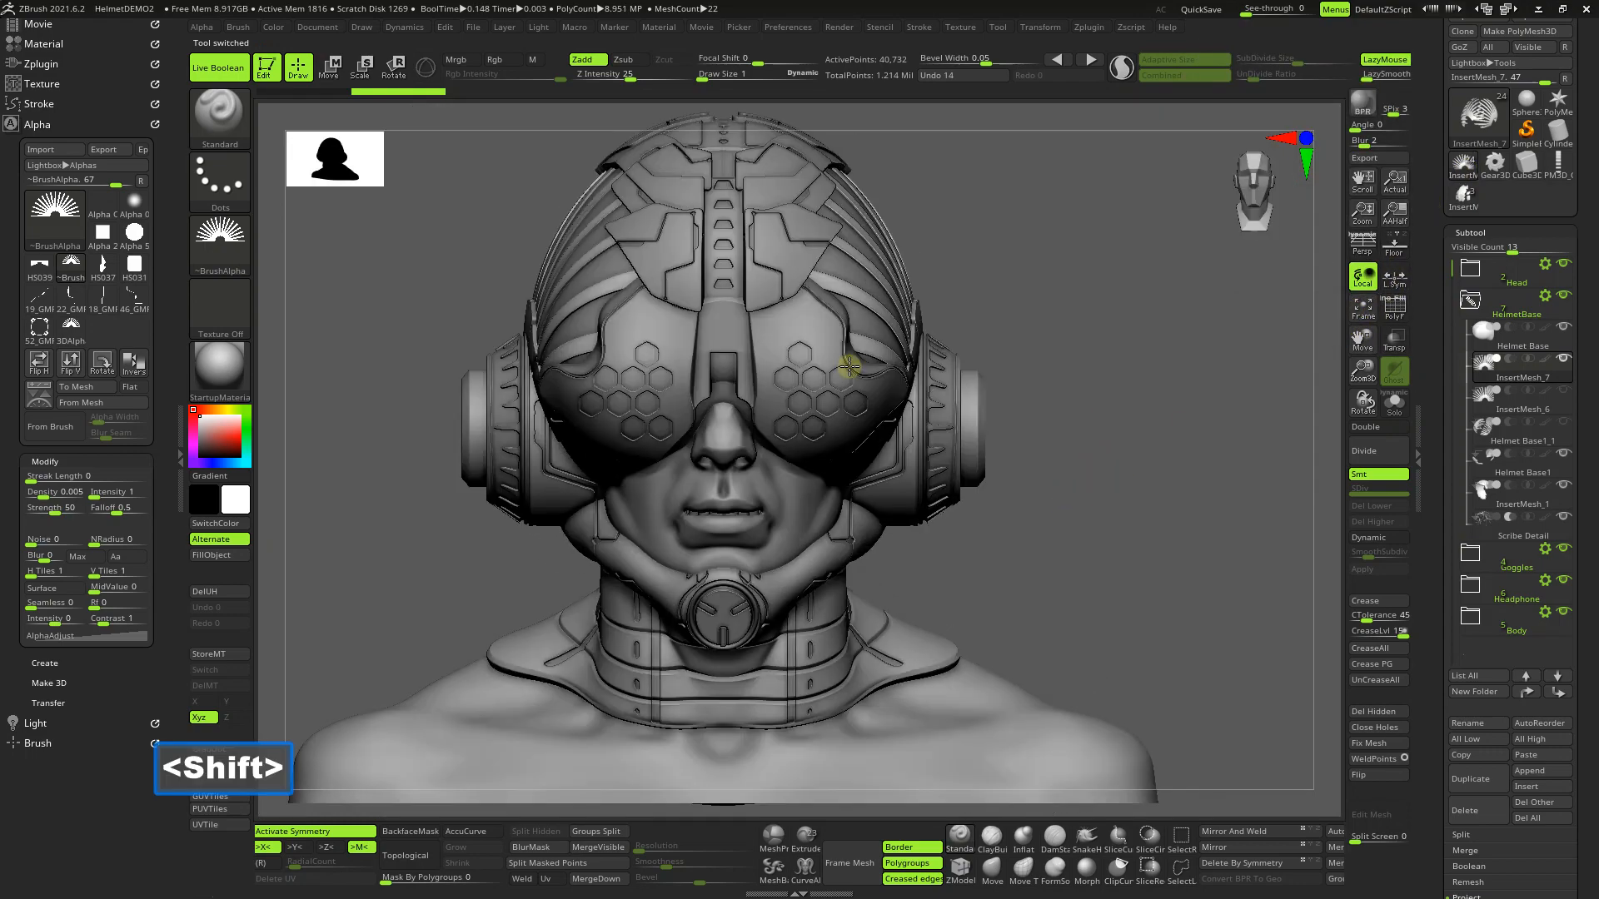
{"action": "left_click_drag", "start_coordinate": [1362, 371], "coordinate": [1196, 446]}
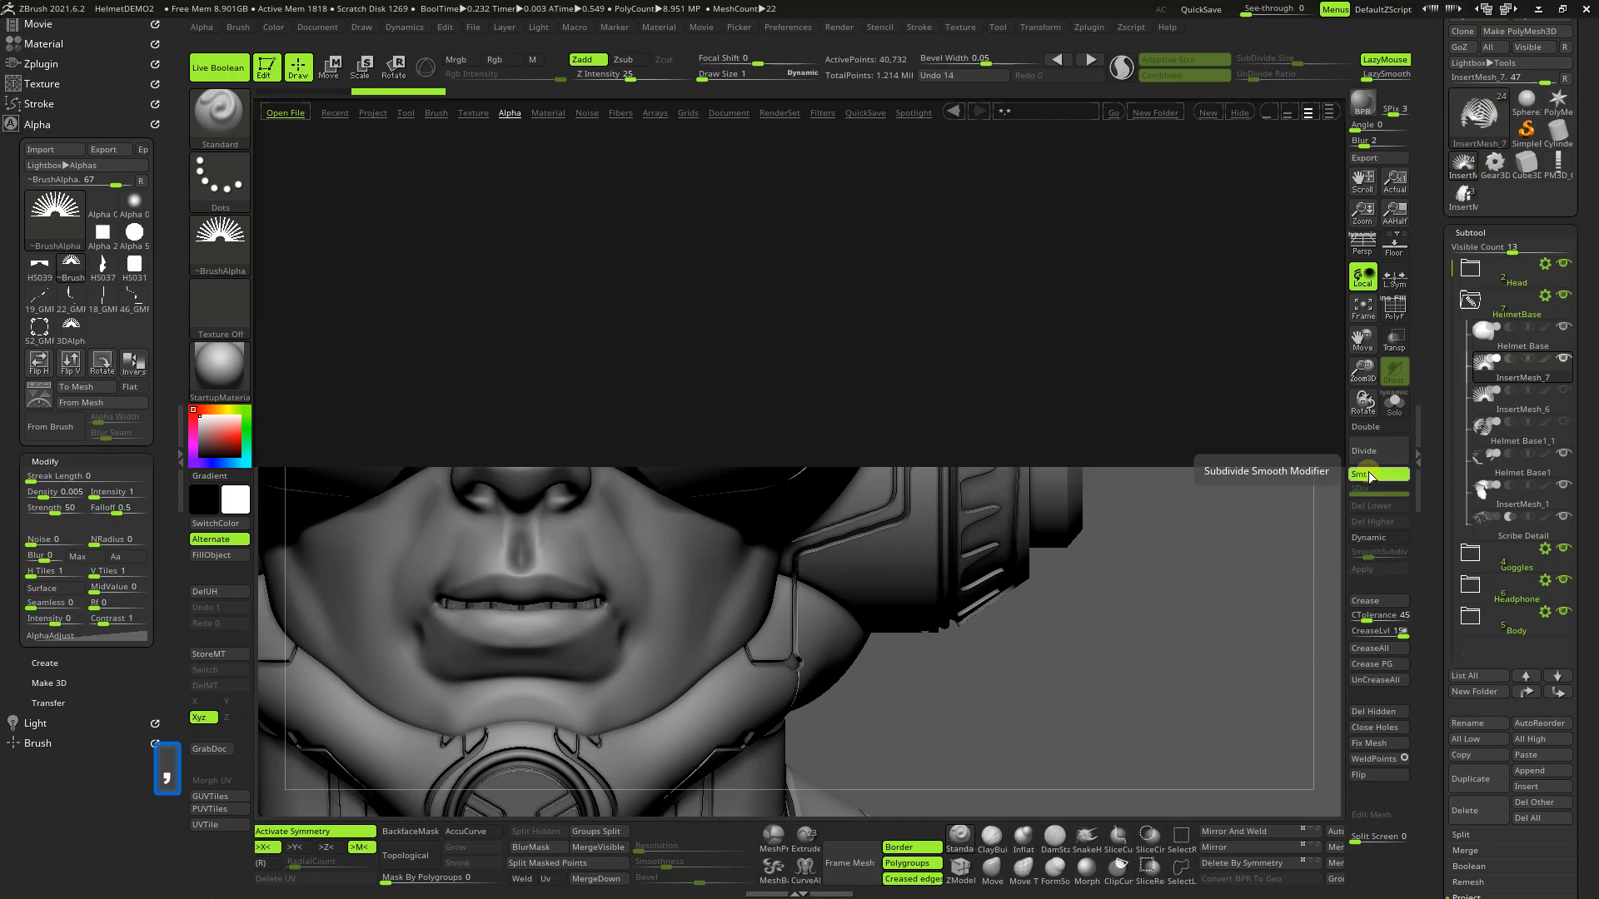
Step: Browse the HardSurfaceAlphas folder in Lightbox for shapes usable as hard-surface detail, and close Lightbox
{"action": "left_click", "coordinate": [284, 153]}
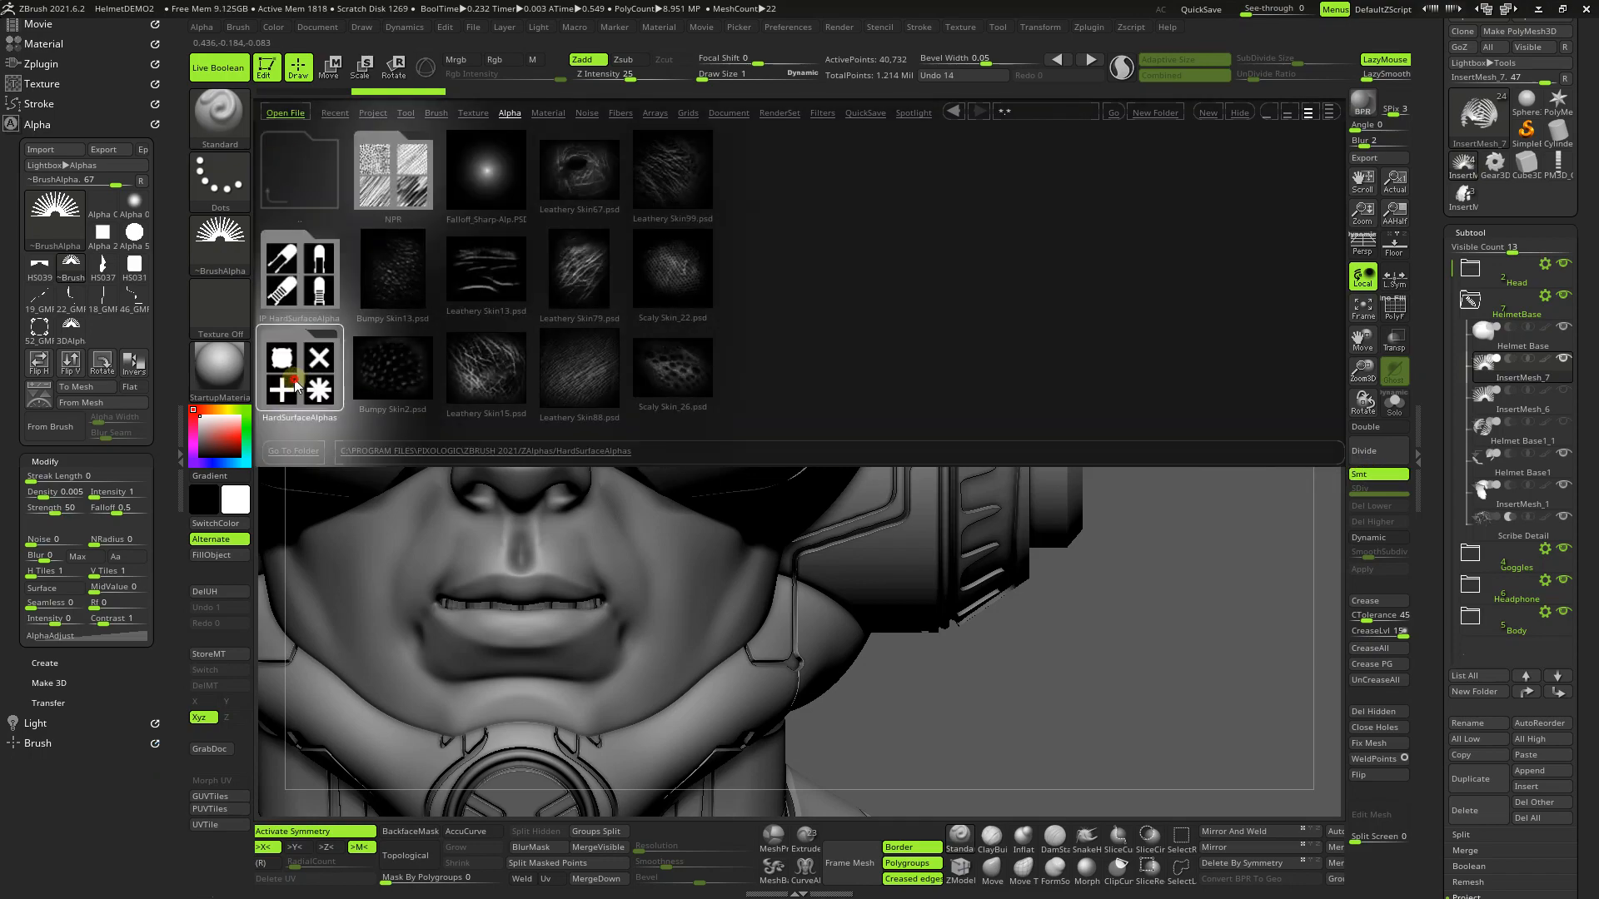
{"action": "left_click", "coordinate": [296, 379]}
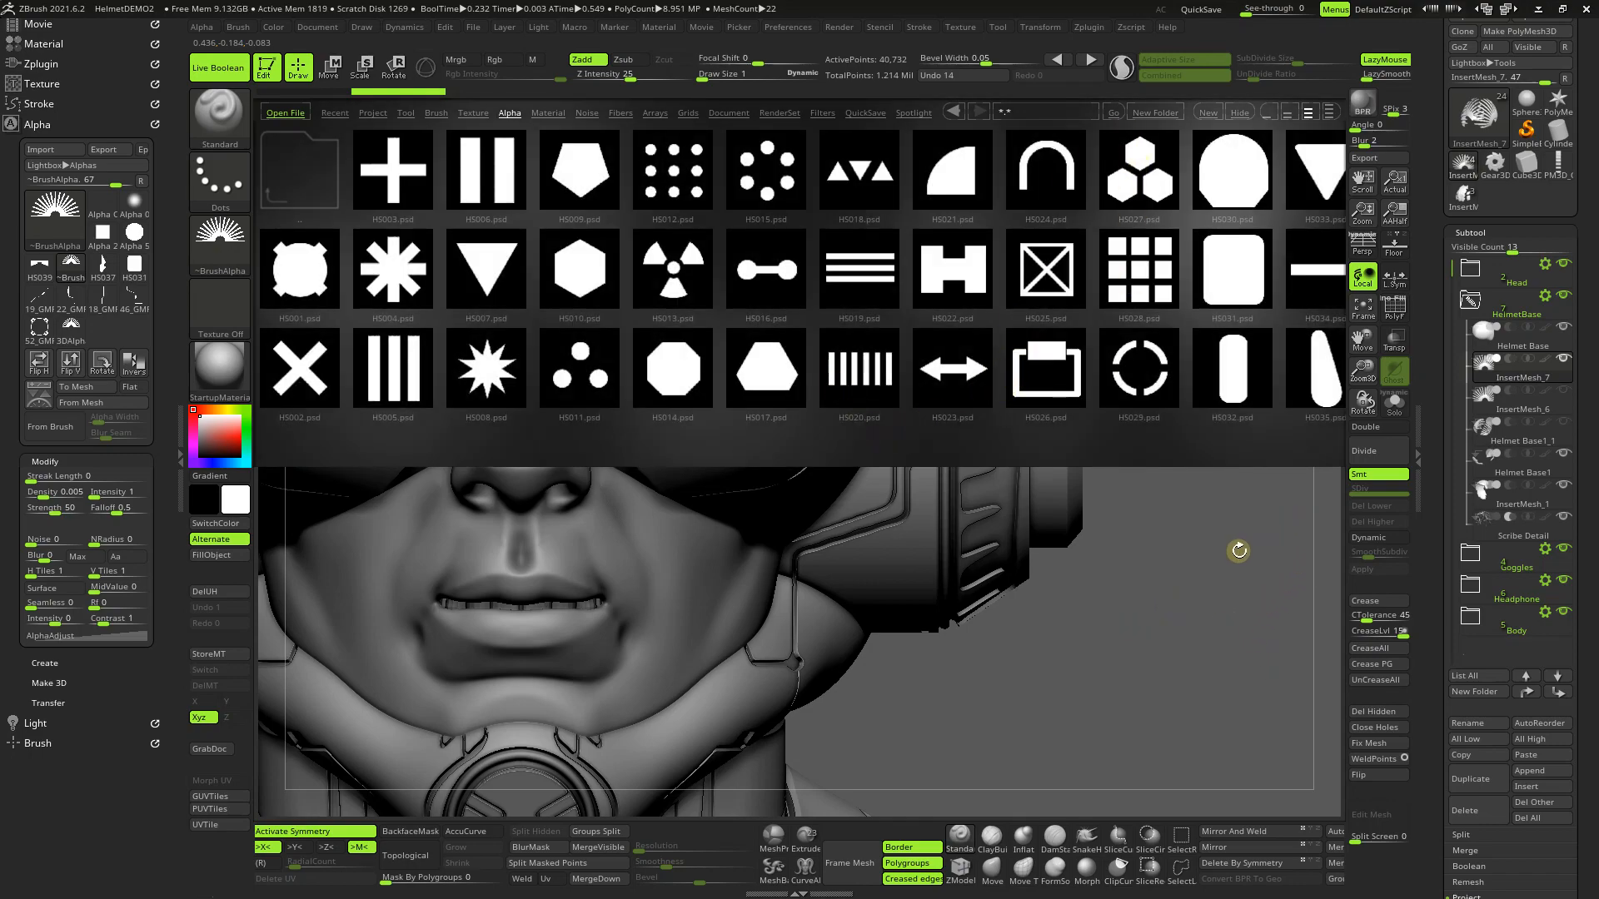
{"action": "key", "text": "comma"}
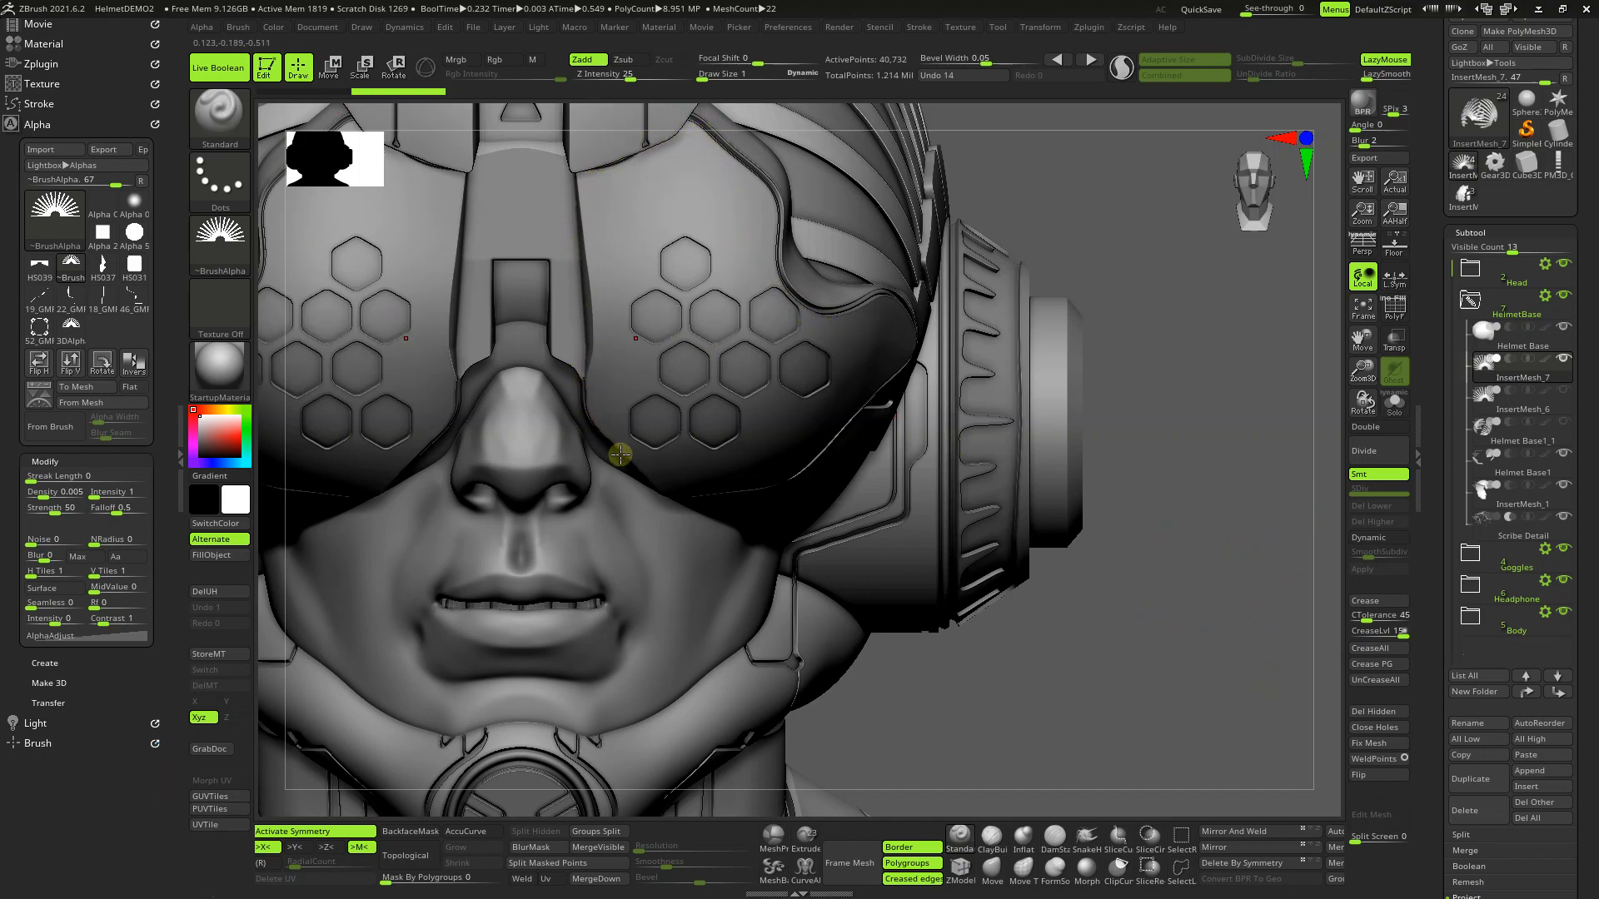
{"action": "left_click_drag", "start_coordinate": [795, 308], "coordinate": [897, 297]}
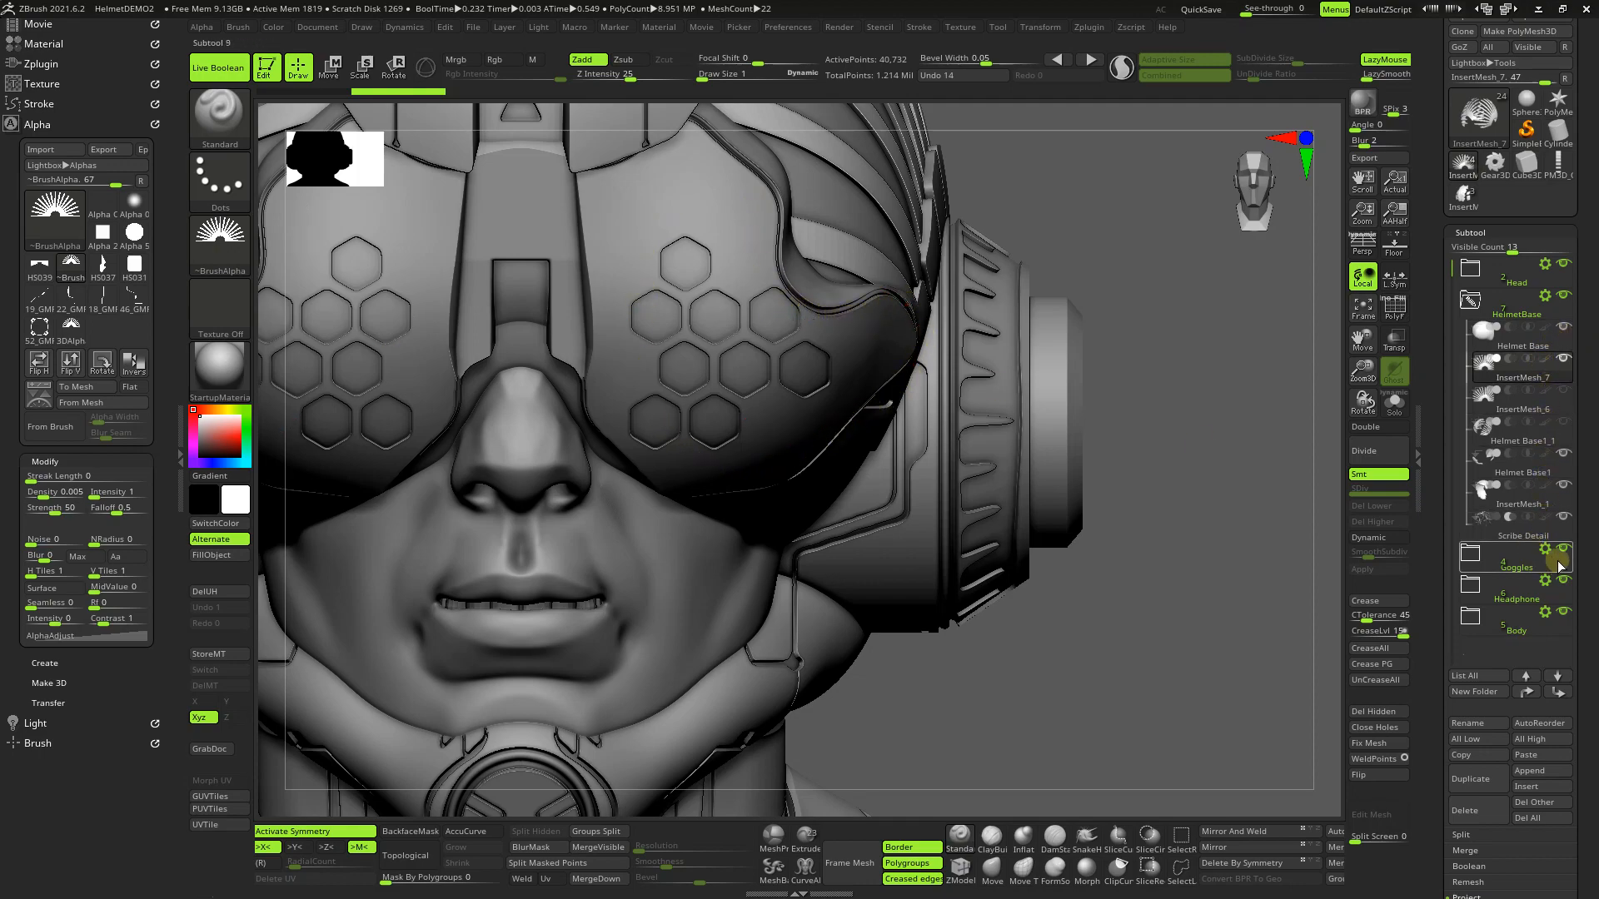
Step: Expand the Goggles folder, isolate the Goggles subtool, and examine its topology with Polyframe on
{"action": "left_click", "coordinate": [1470, 554]}
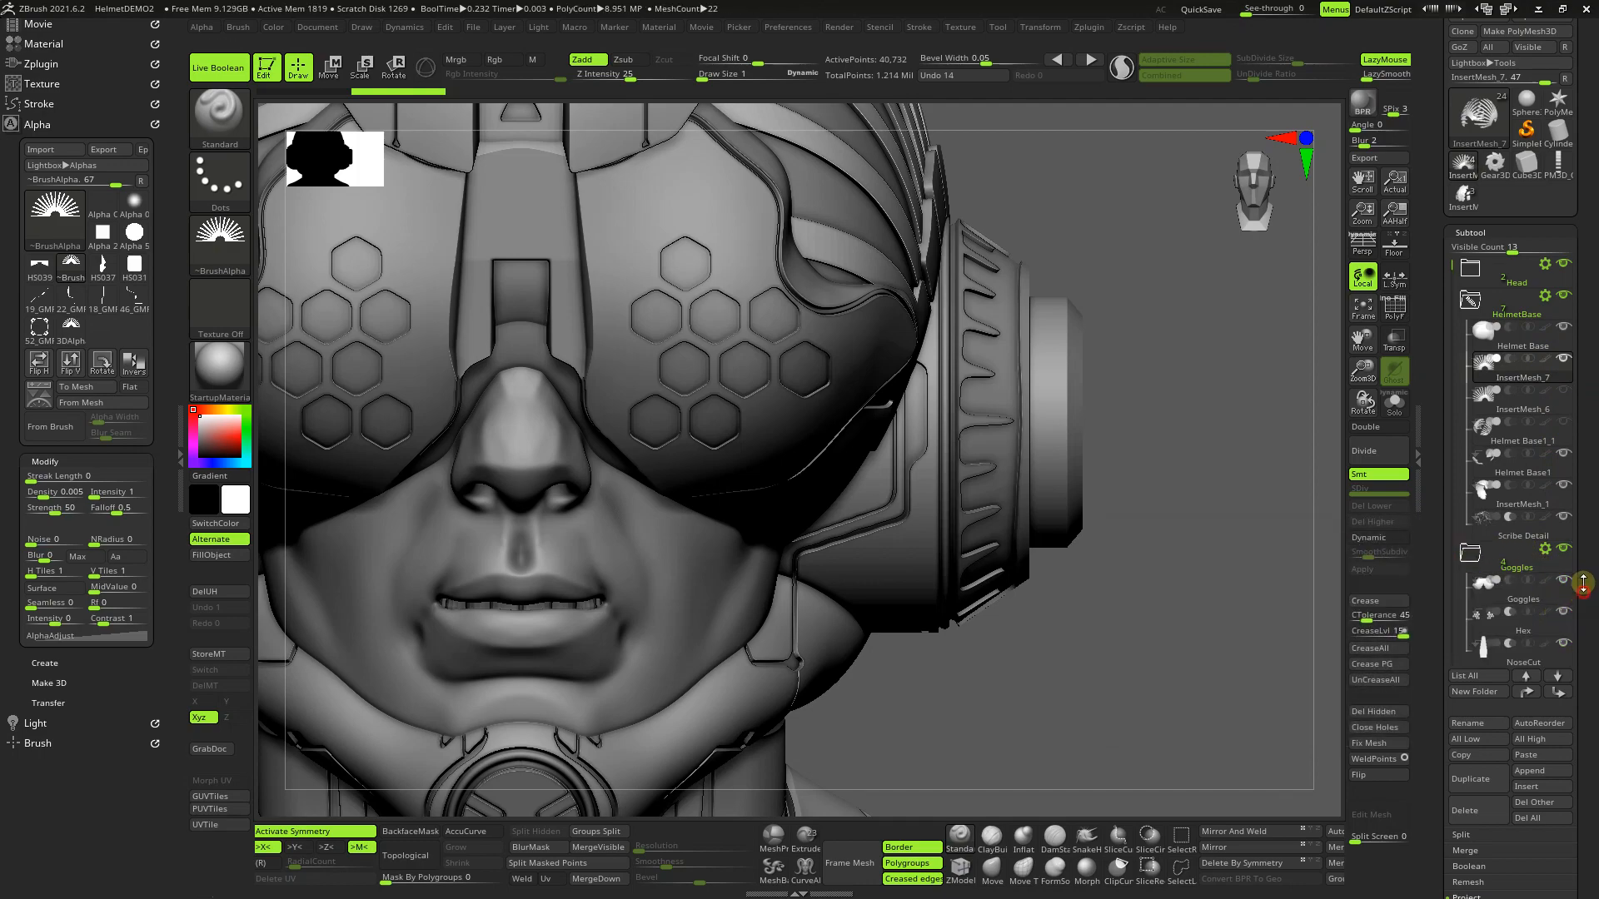
{"action": "left_click_drag", "start_coordinate": [1582, 582], "coordinate": [1587, 518]}
{"action": "left_click", "coordinate": [1545, 491]}
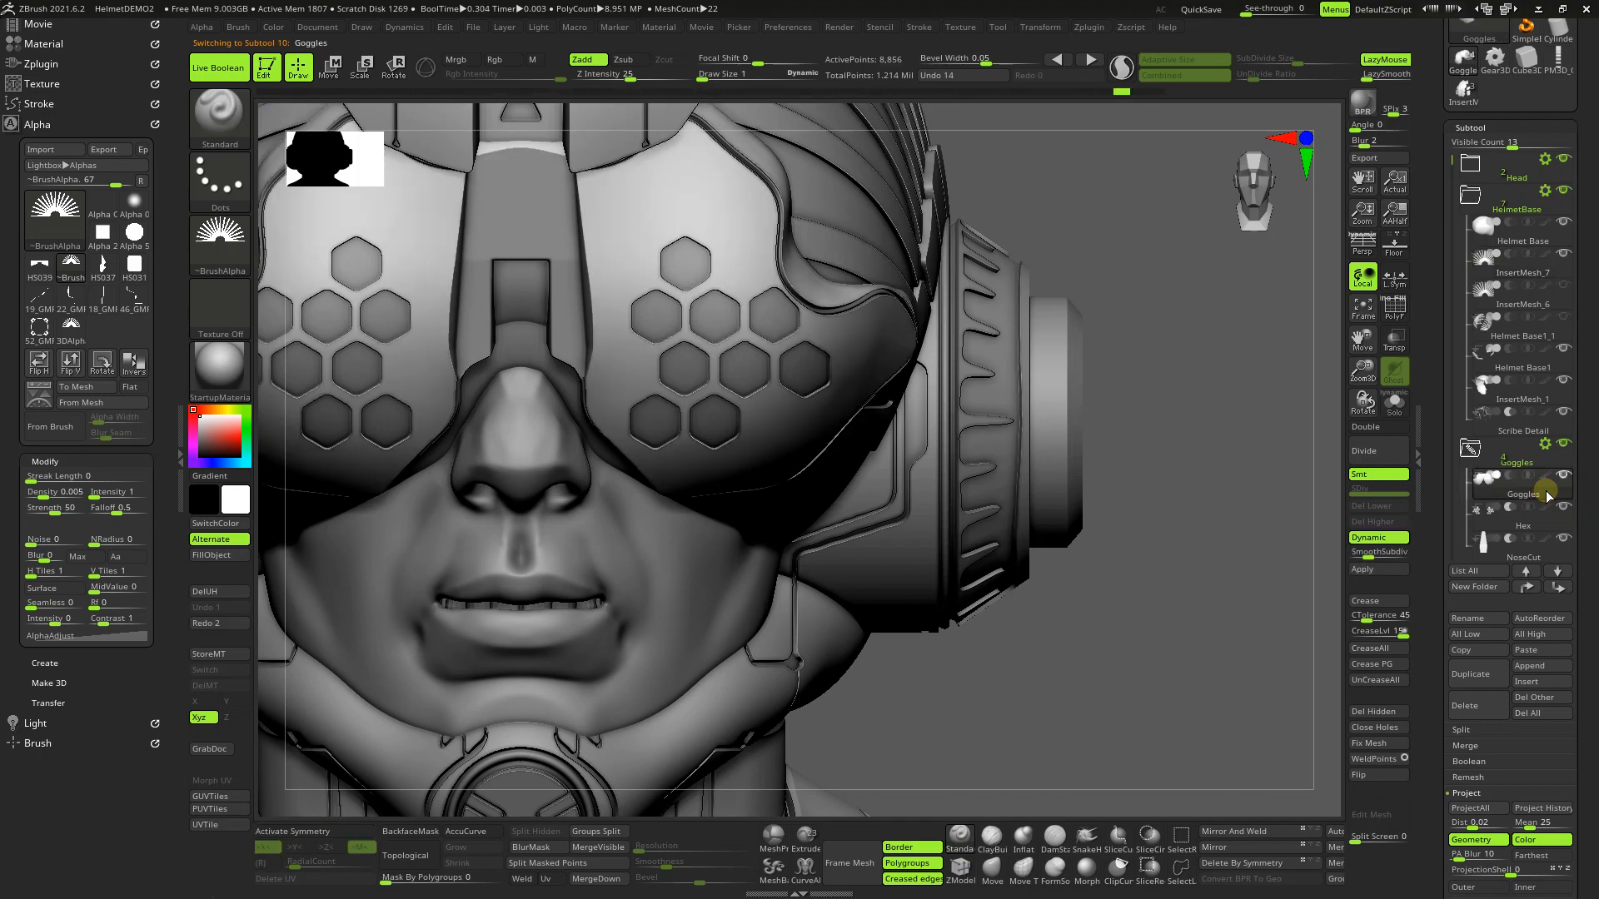
{"action": "left_click", "coordinate": [1394, 402]}
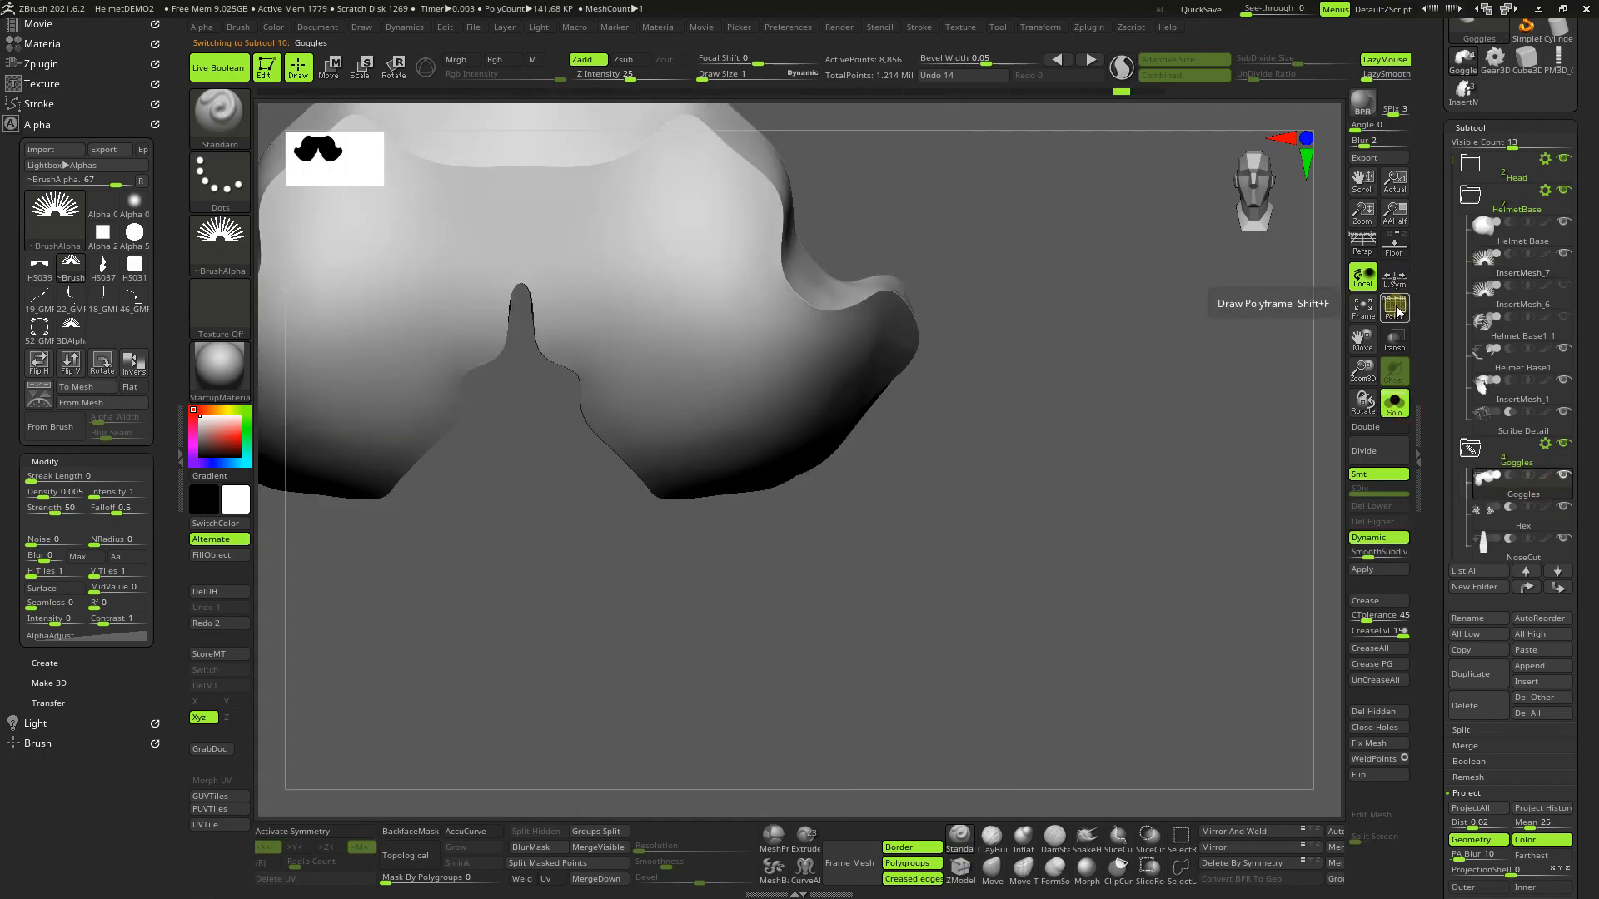
{"action": "left_click", "coordinate": [1395, 308]}
{"action": "left_click_drag", "start_coordinate": [1141, 452], "coordinate": [684, 353]}
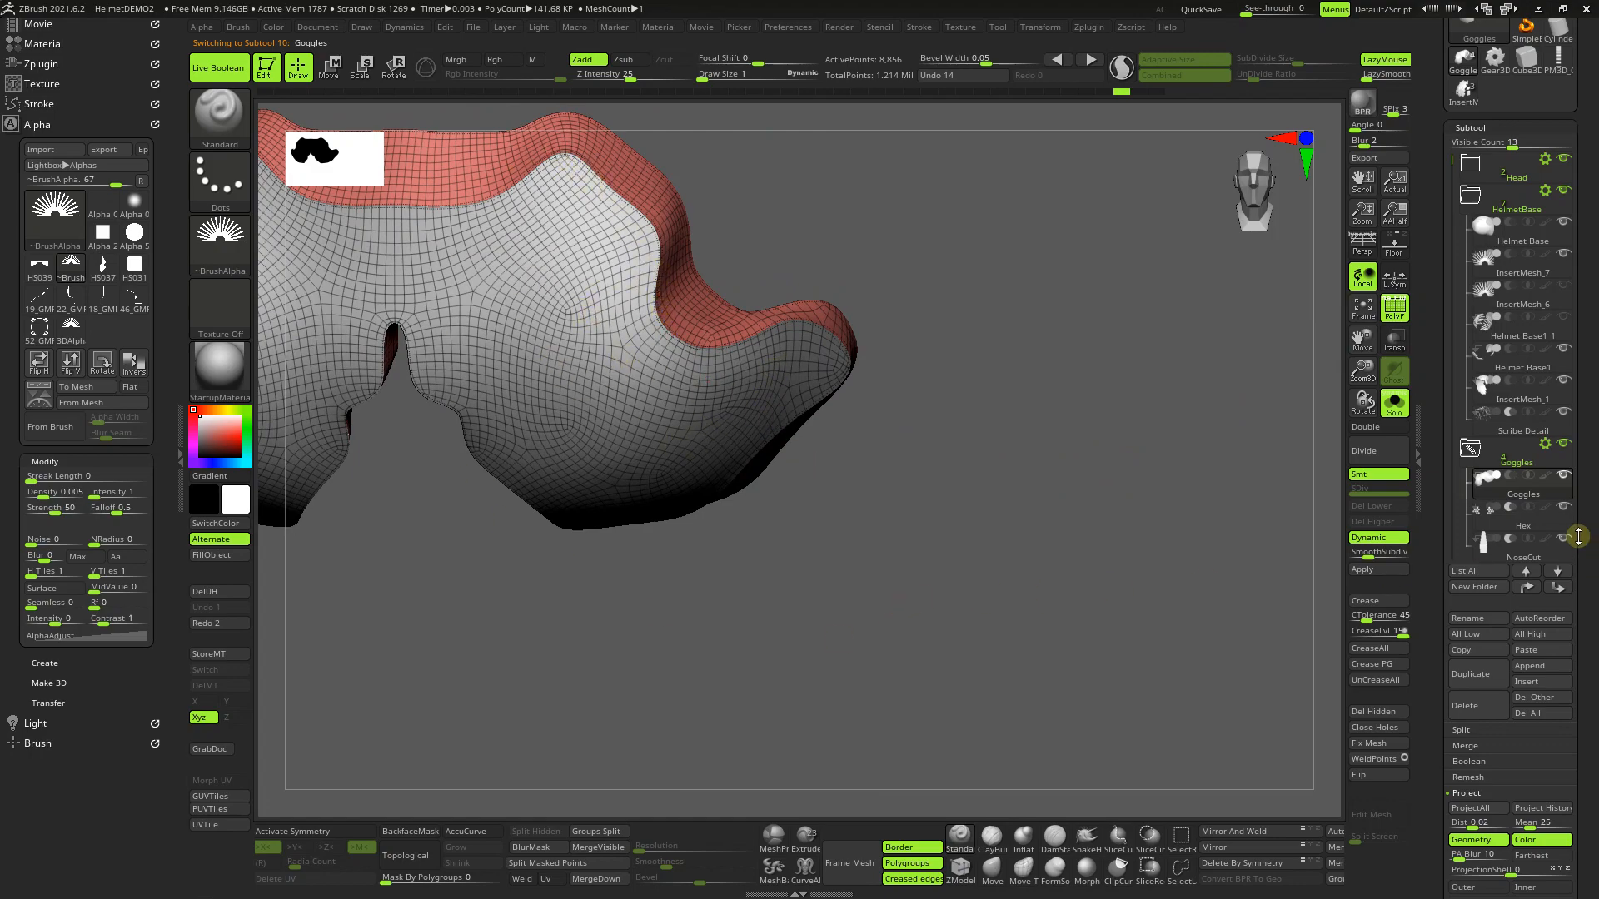
Step: Select the Hex subtool with the whole head shown, turn off Polyframe, and examine the goggles' hexagons from the front quarter
{"action": "mouse_move", "coordinate": [1514, 518]}
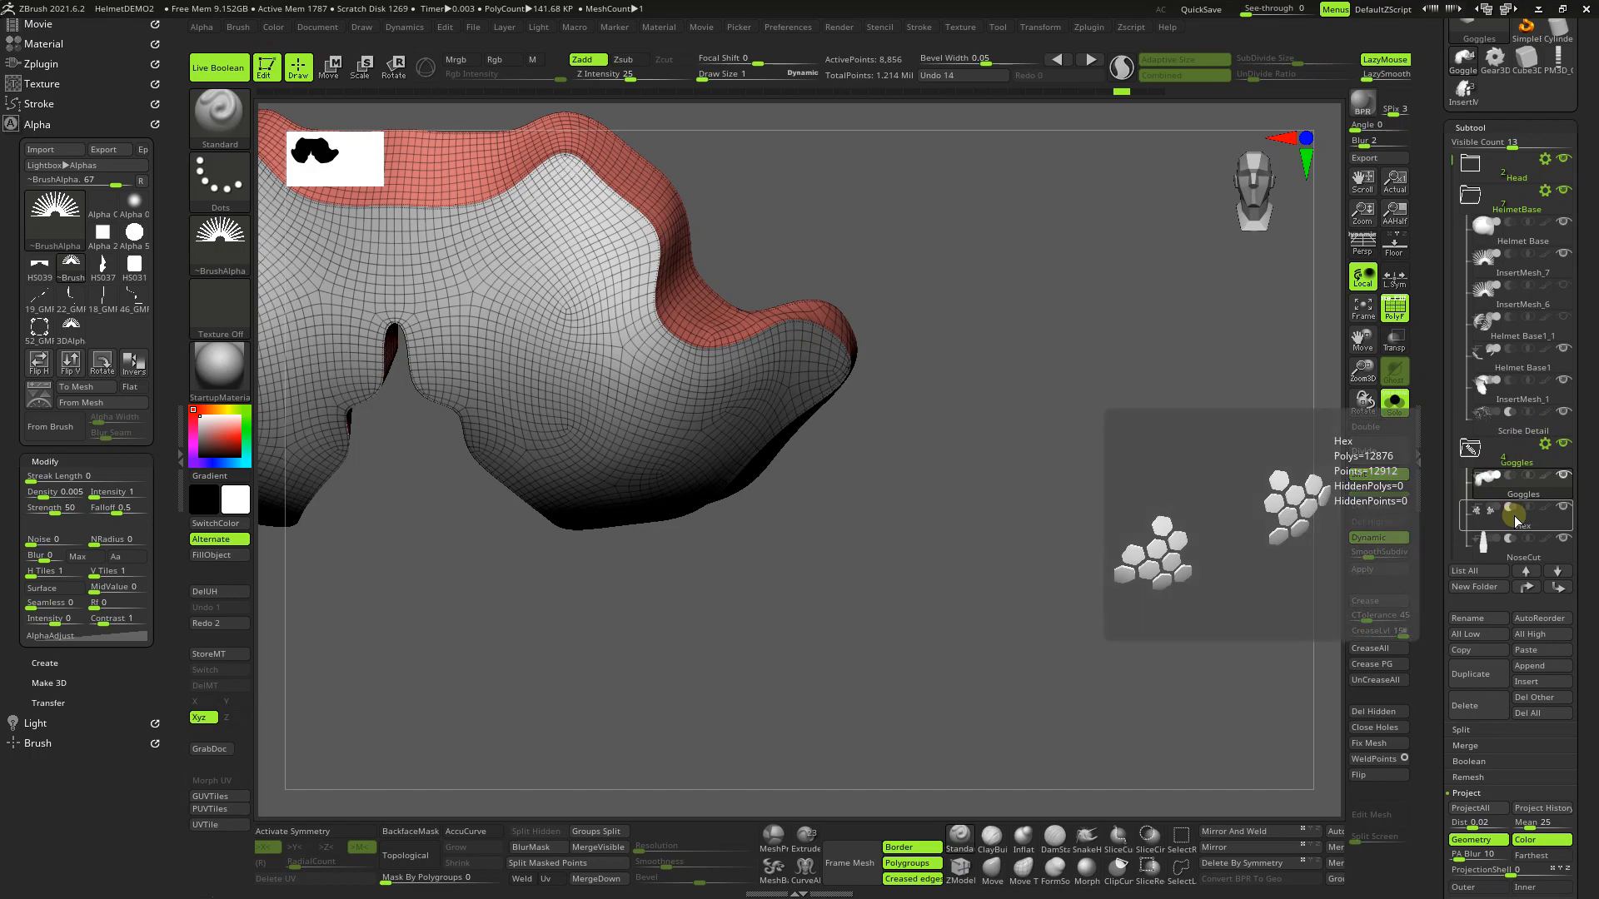
{"action": "left_click", "coordinate": [1549, 516]}
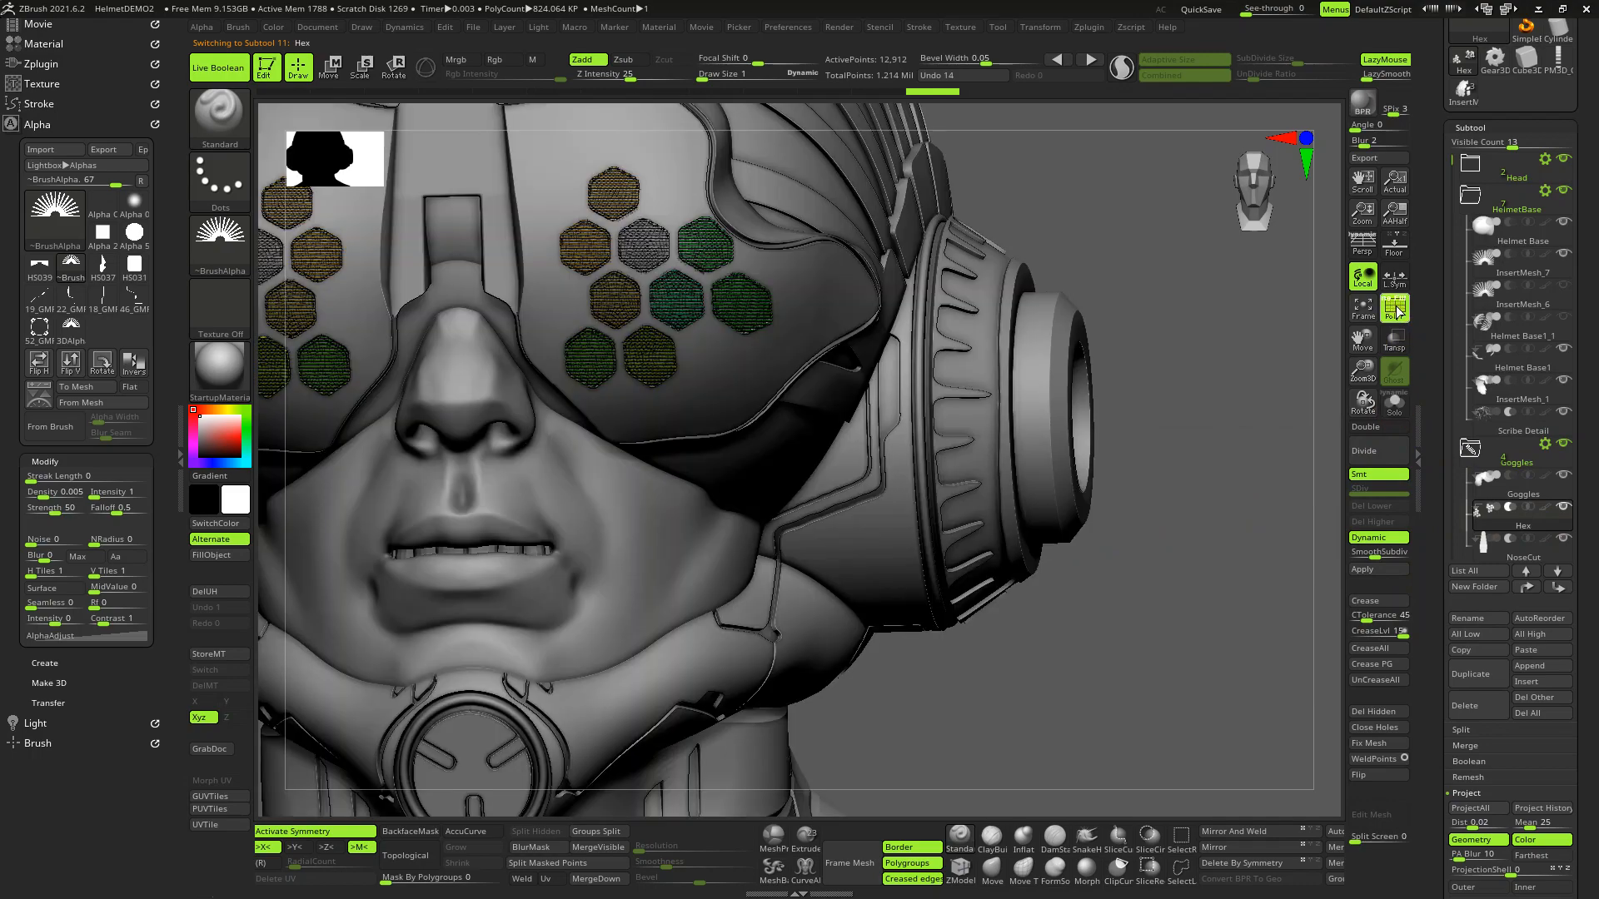
{"action": "left_click", "coordinate": [1396, 309]}
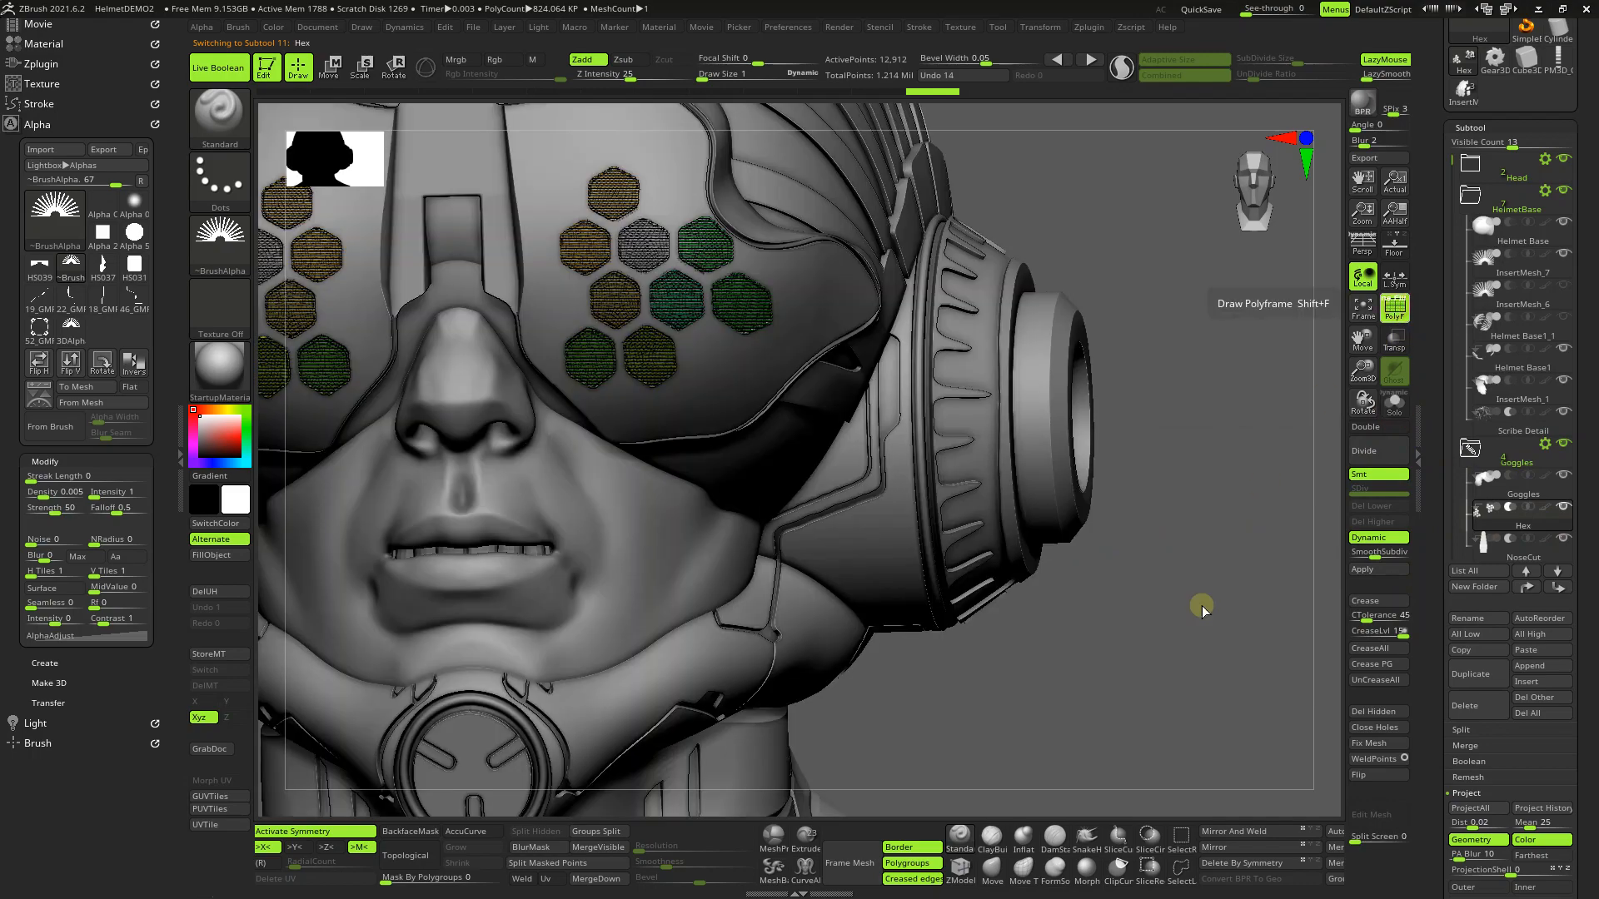
{"action": "left_click_drag", "start_coordinate": [1153, 714], "coordinate": [1107, 709]}
{"action": "left_click_drag", "start_coordinate": [1363, 369], "coordinate": [1366, 308]}
{"action": "left_click_drag", "start_coordinate": [1160, 760], "coordinate": [728, 727]}
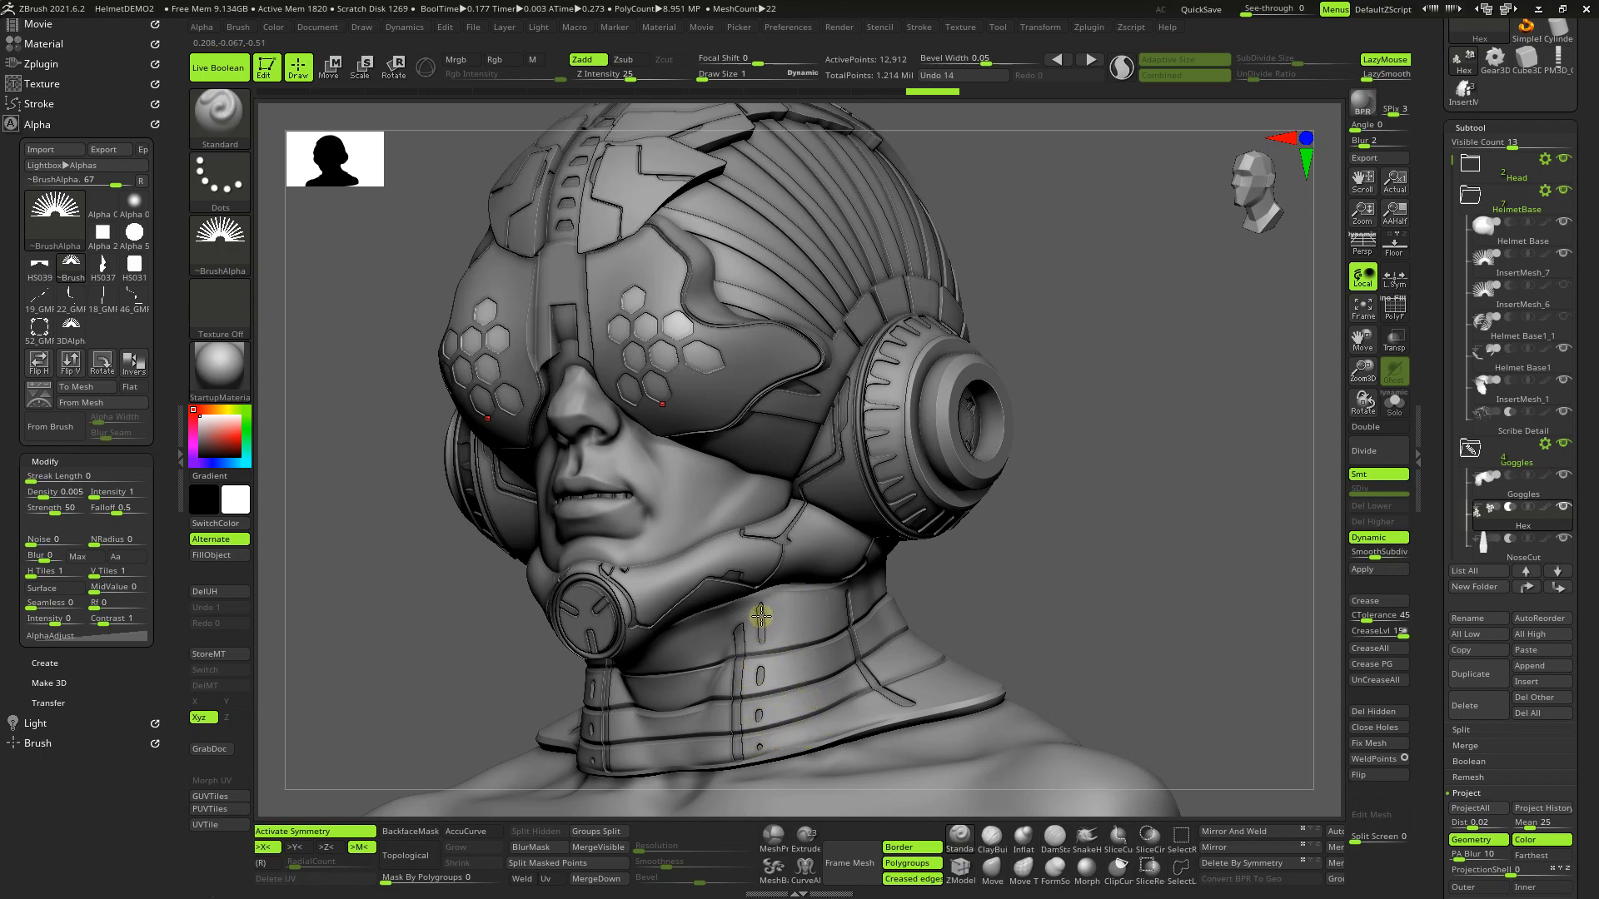
{"action": "mouse_move", "coordinate": [1165, 628]}
{"action": "left_mouse_down"}
{"action": "mouse_move", "coordinate": [1030, 634]}
{"action": "mouse_move", "coordinate": [1194, 617]}
{"action": "mouse_move", "coordinate": [1145, 608]}
{"action": "mouse_move", "coordinate": [1118, 623]}
{"action": "left_mouse_up"}
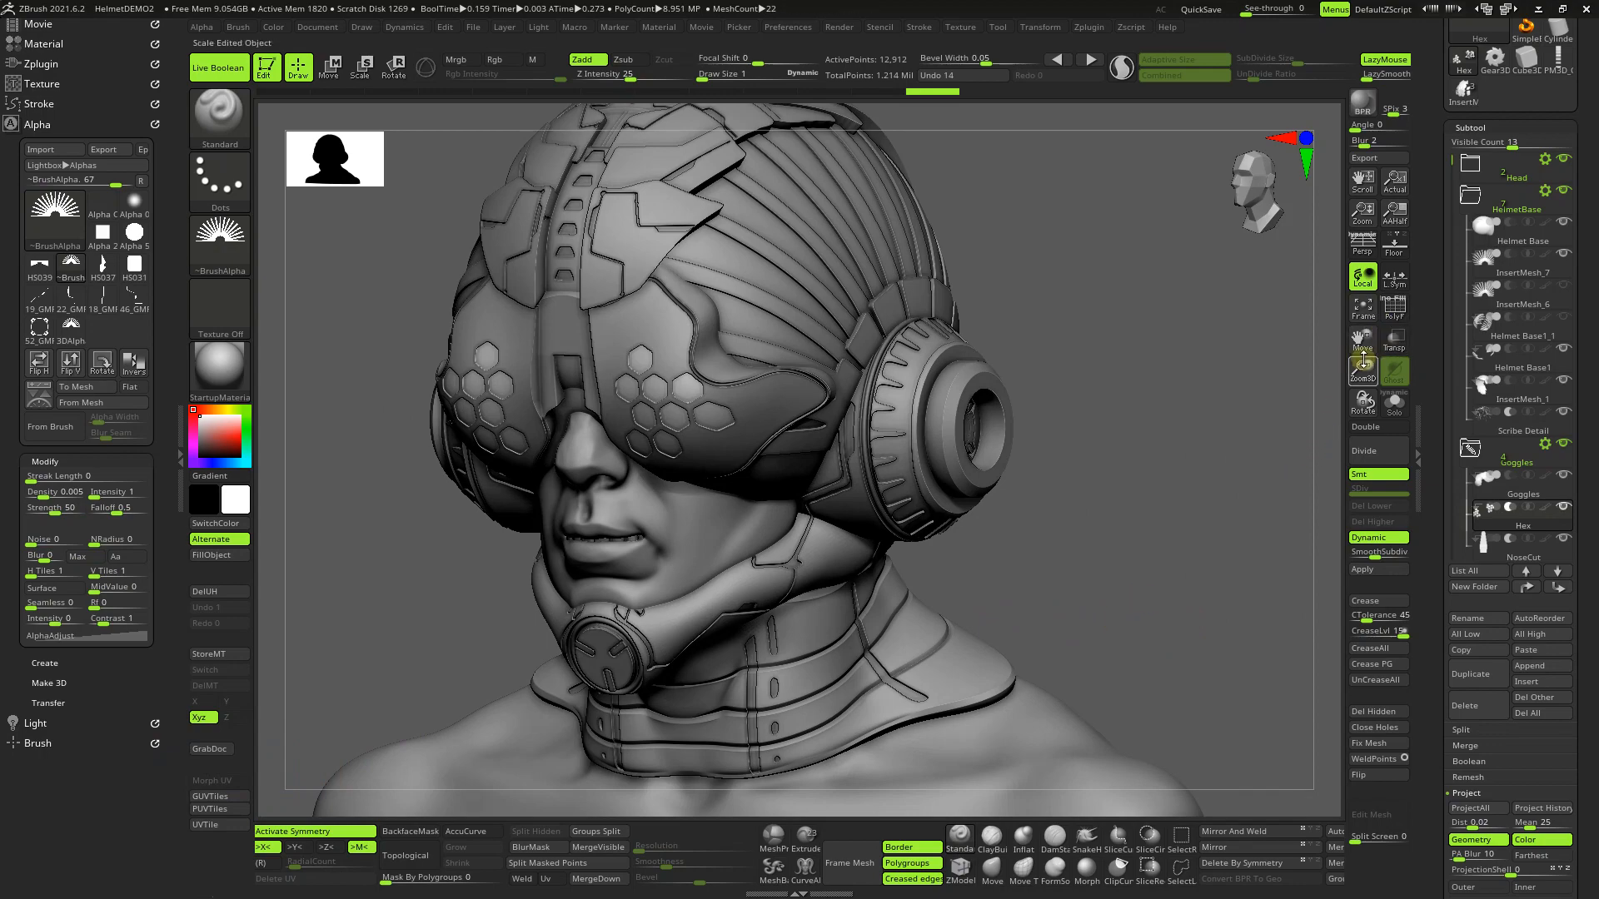
{"action": "left_click_drag", "start_coordinate": [1363, 372], "coordinate": [1354, 422]}
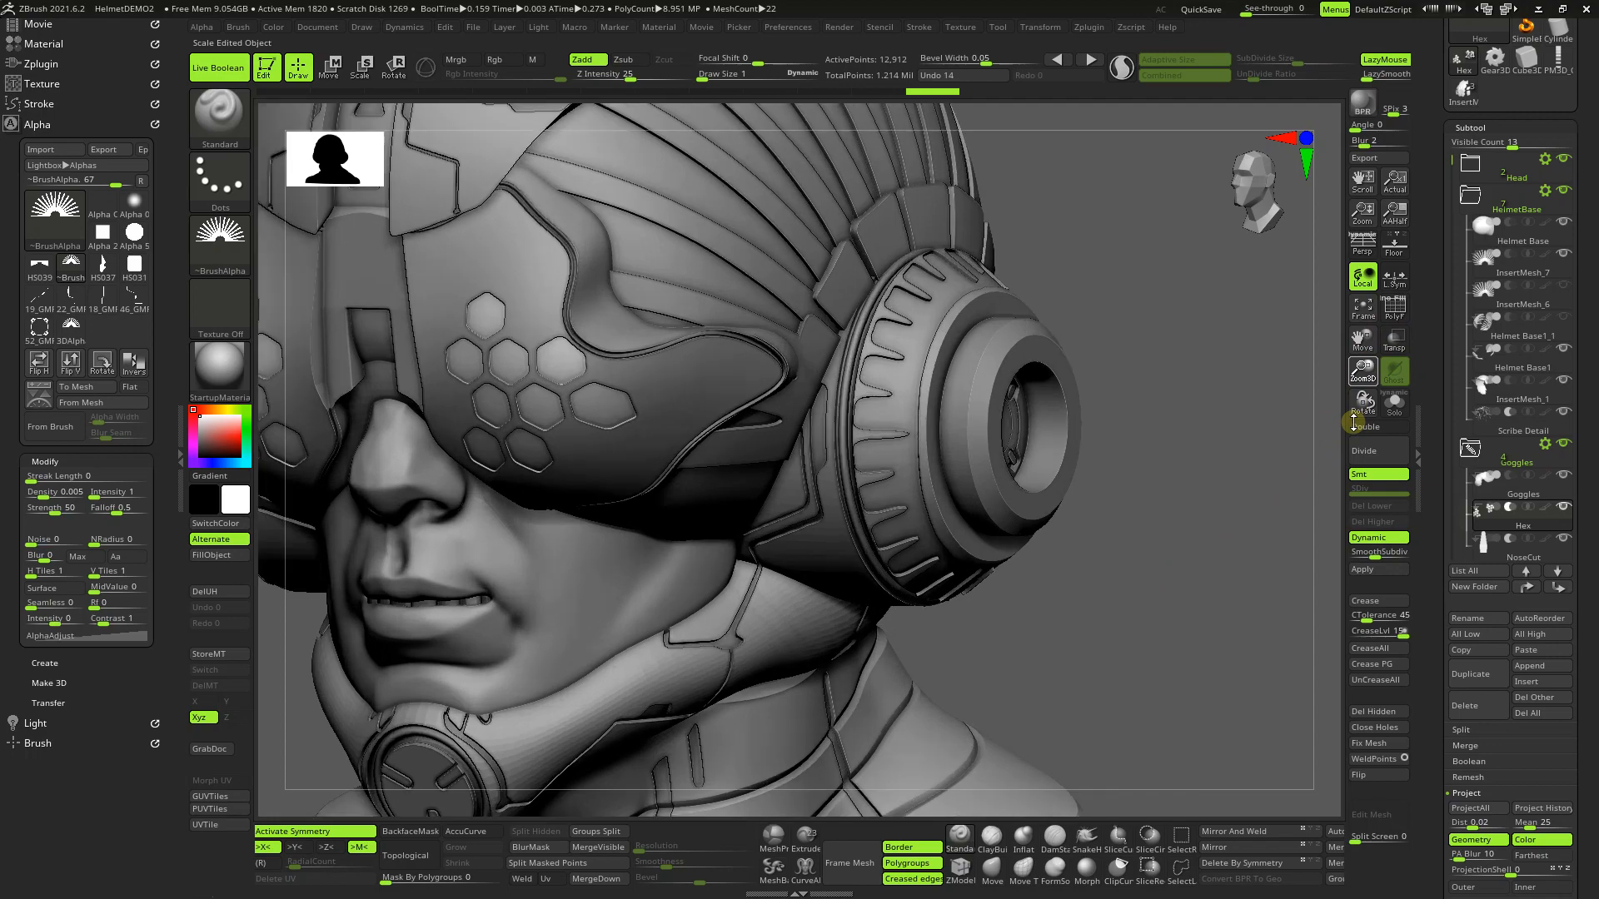
{"action": "right_click_drag", "start_coordinate": [646, 398], "coordinate": [624, 367]}
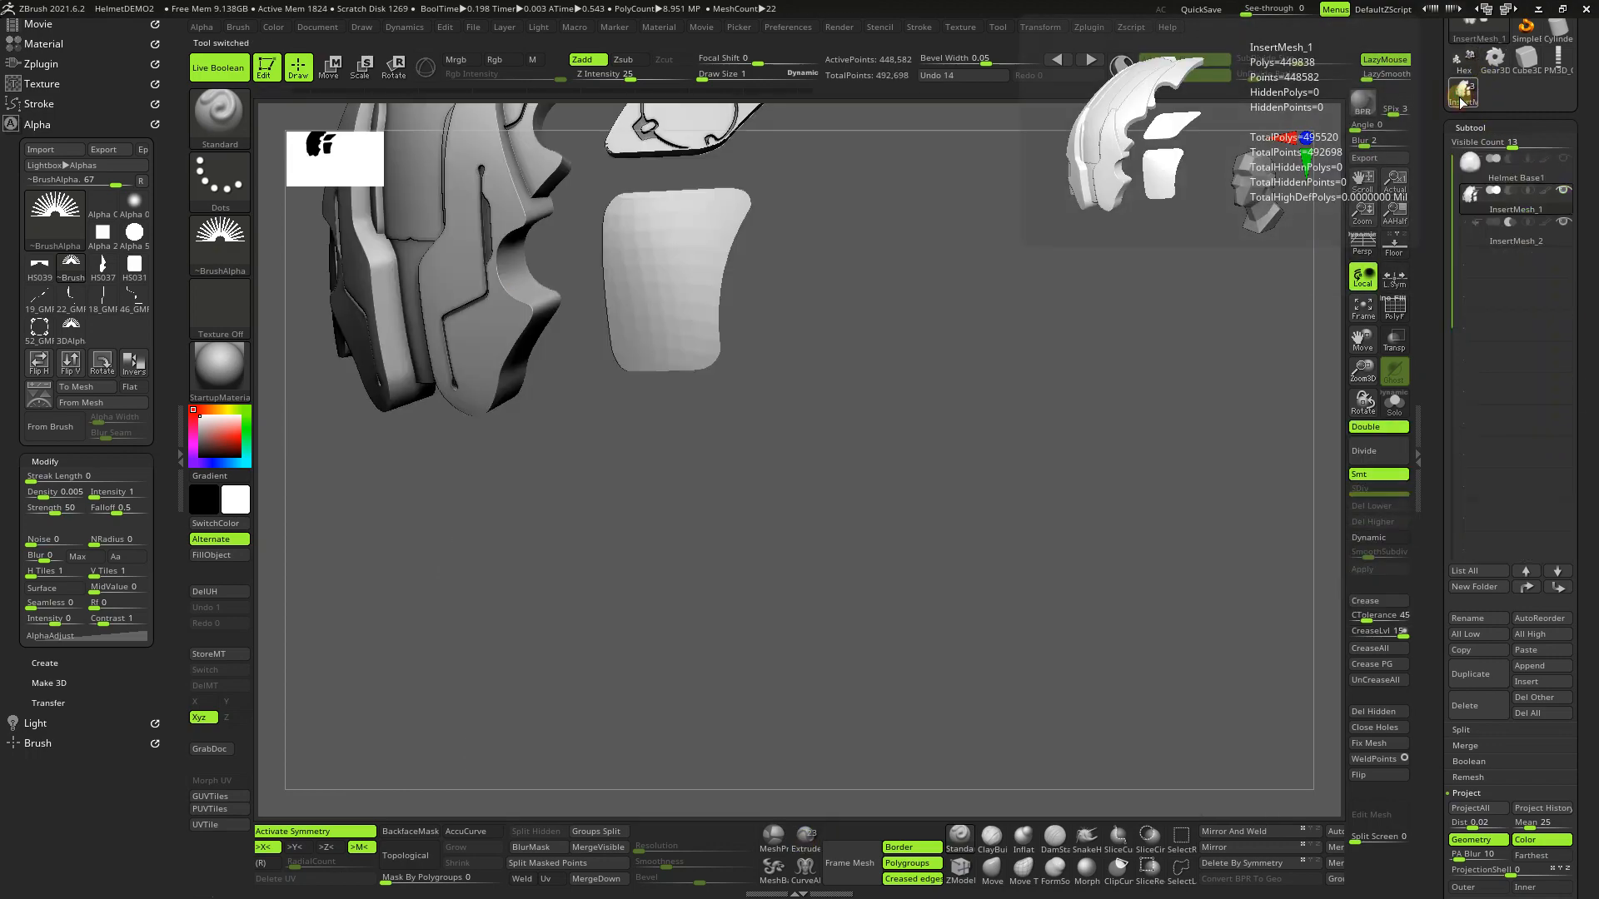
Step: Switch to the InsertMesh_1 helmet panel model and duplicate its InsertMesh_1 subtool
{"action": "left_click", "coordinate": [1467, 87]}
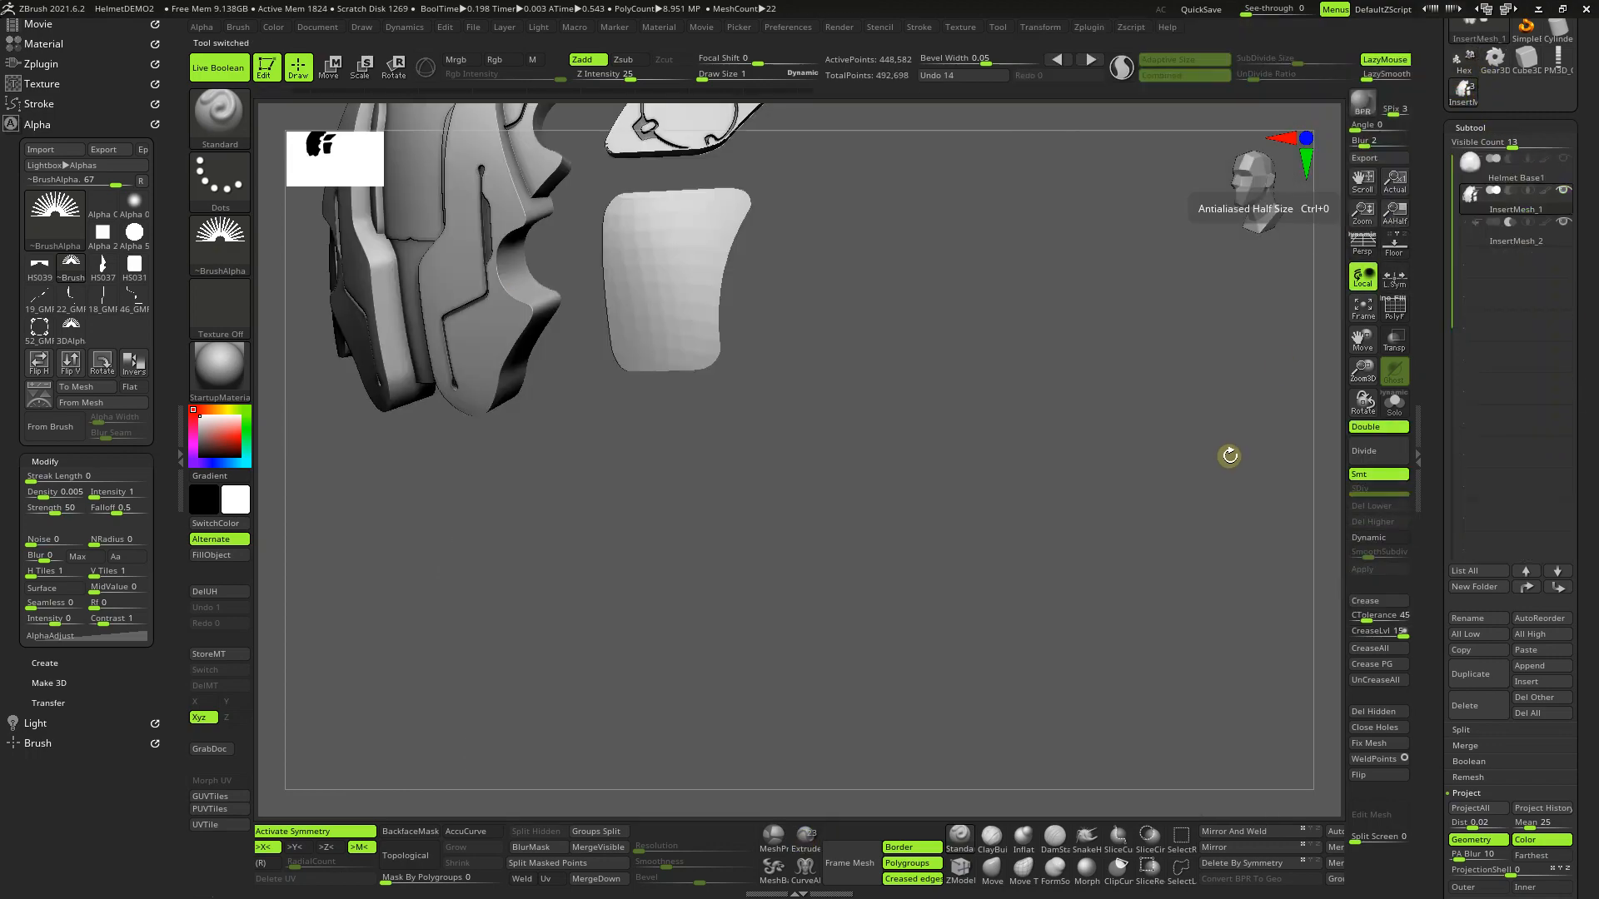
{"action": "left_click", "coordinate": [1365, 315]}
{"action": "left_click_drag", "start_coordinate": [1140, 451], "coordinate": [1190, 448]}
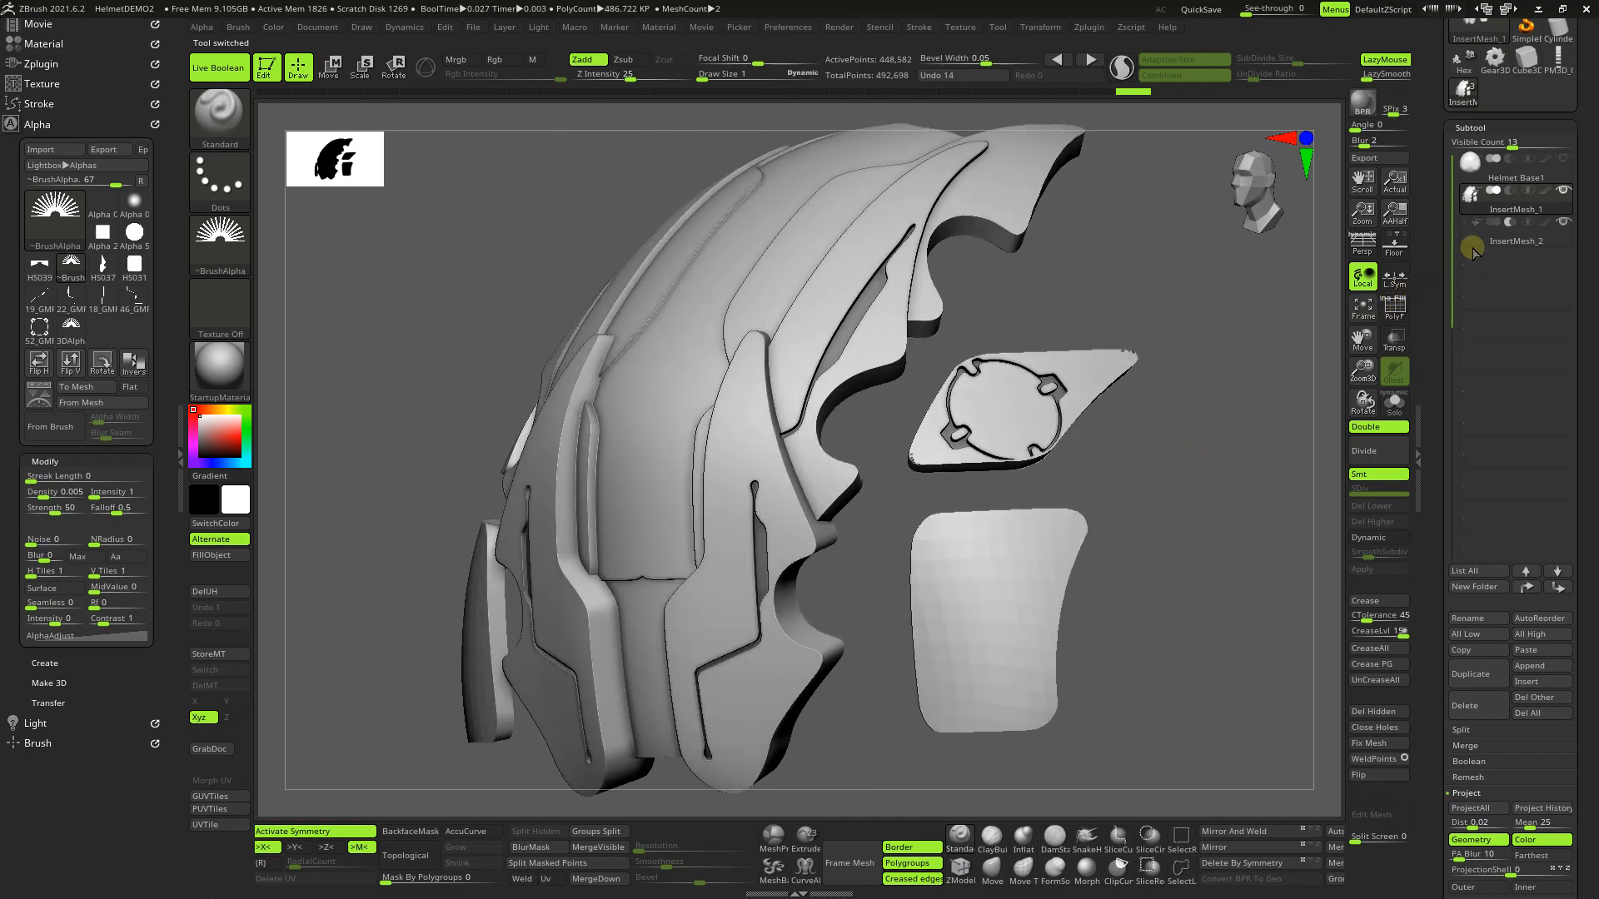
{"action": "left_click", "coordinate": [1472, 675]}
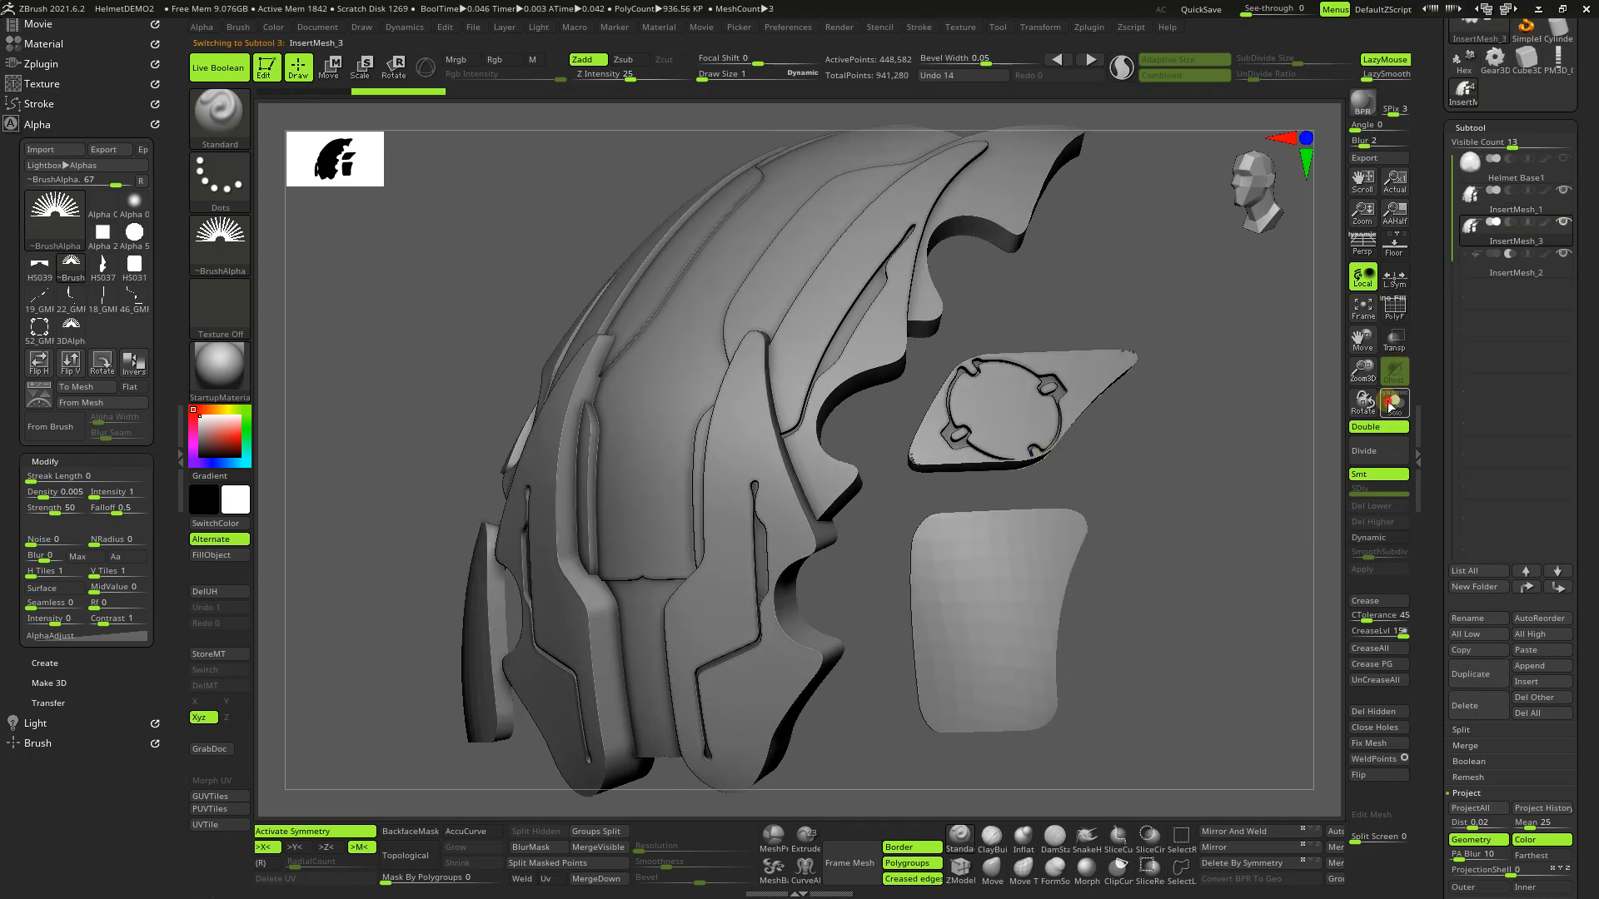
Step: Isolate the duplicate, leave only the pair of claw-shaped front panels visible, and delete the hidden geometry
{"action": "left_click", "coordinate": [1394, 403]}
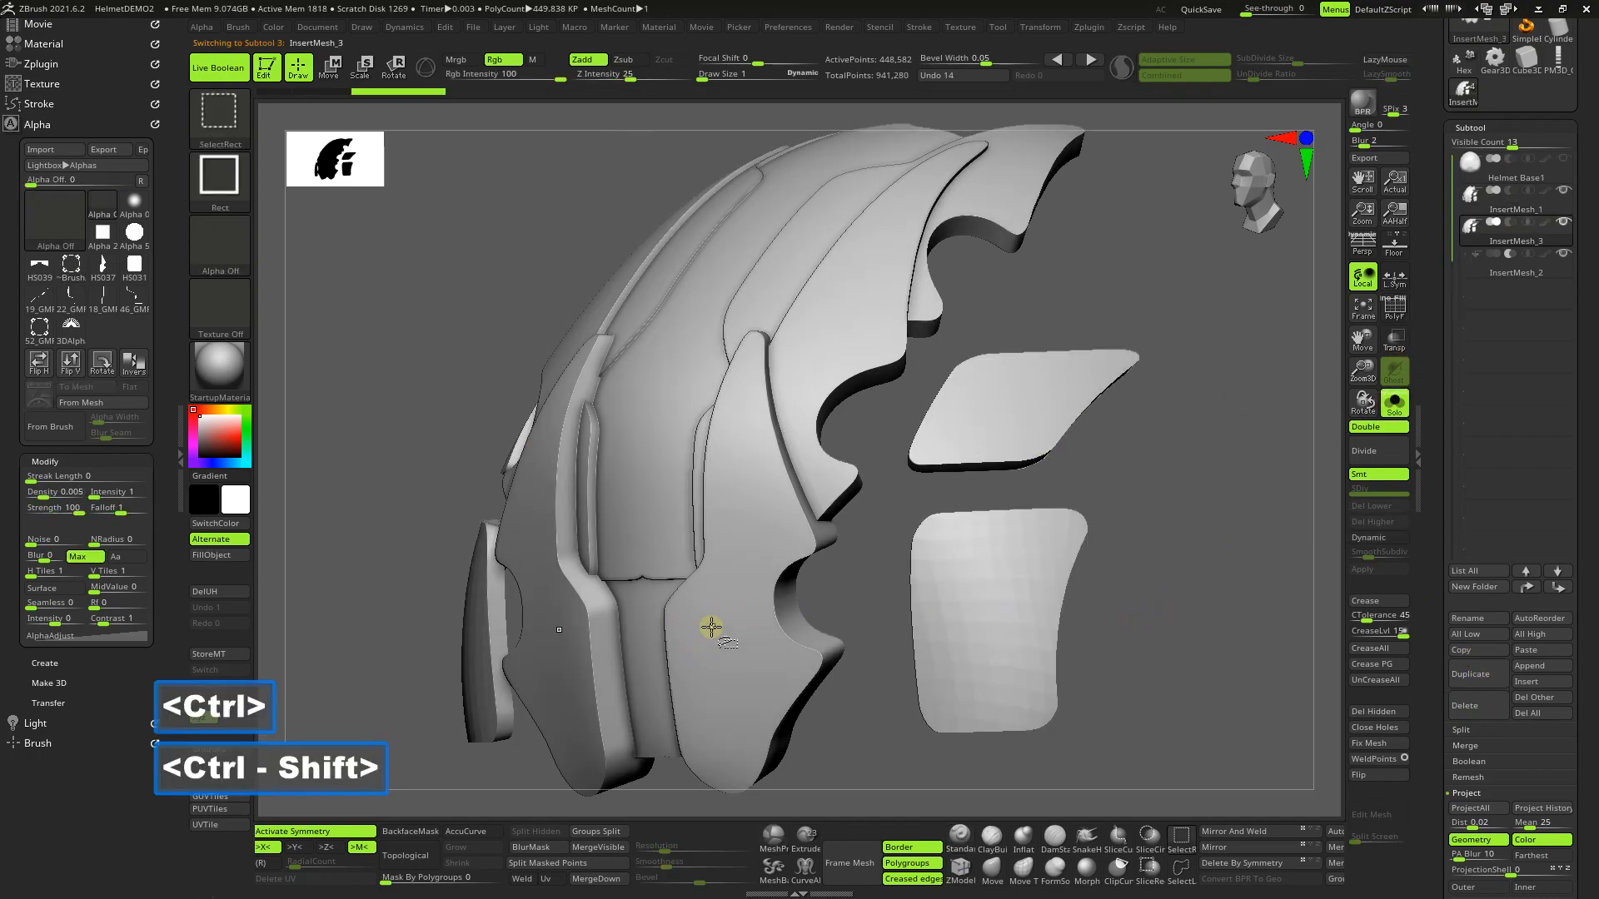
{"action": "left_click", "coordinate": [704, 646], "text": "ctrl+shift"}
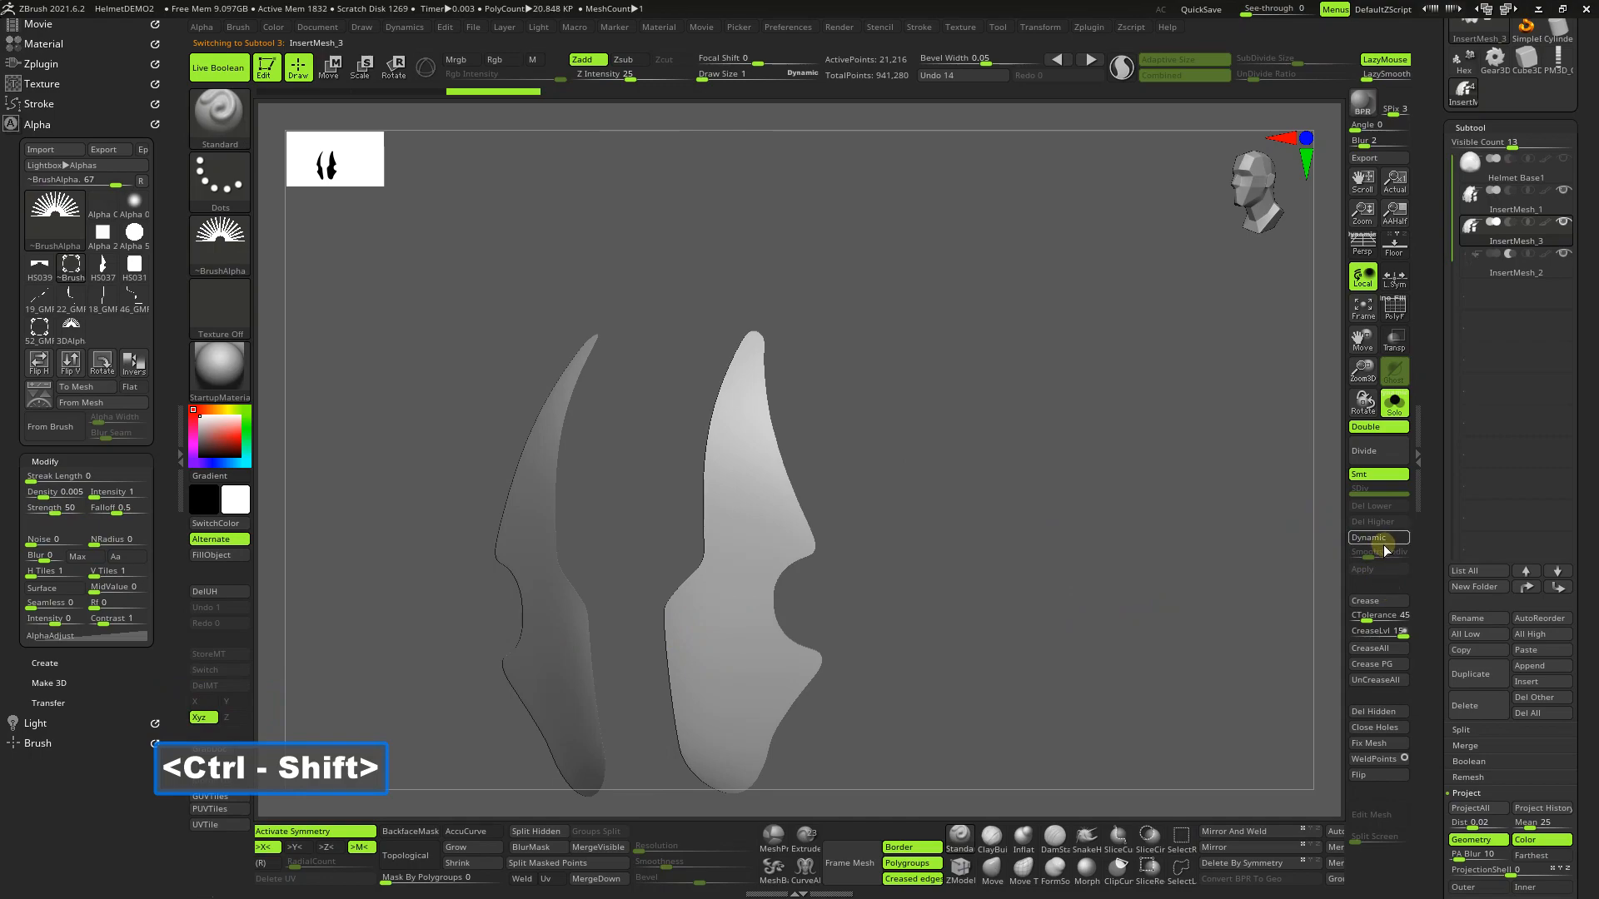
{"action": "left_click", "coordinate": [1379, 712]}
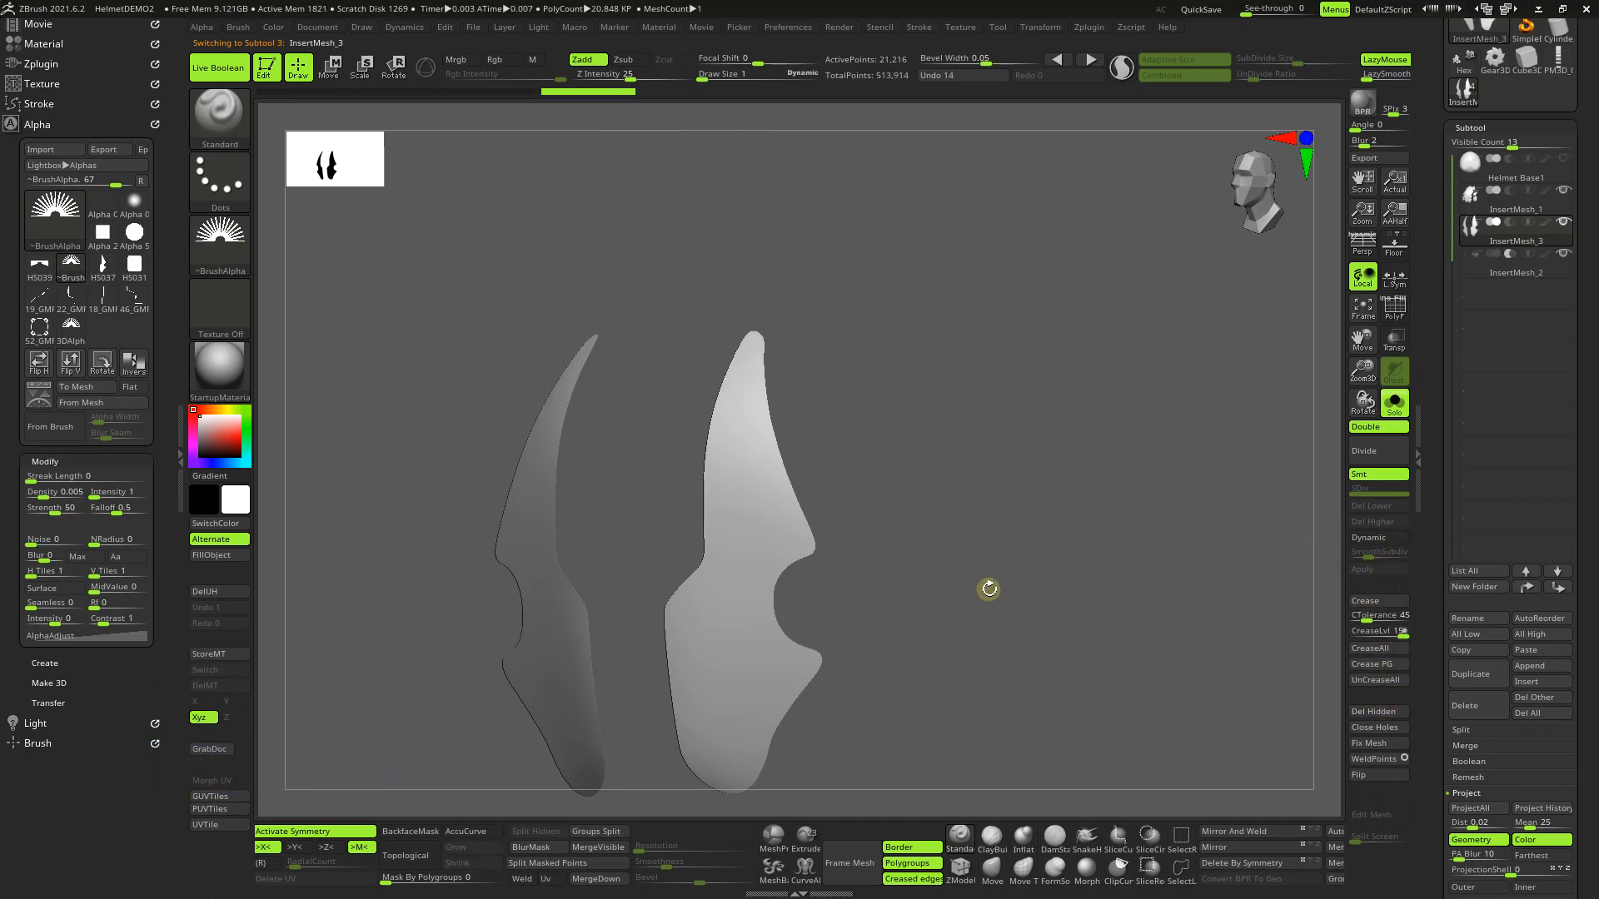
{"action": "mouse_move", "coordinate": [1056, 636]}
{"action": "left_mouse_down"}
{"action": "mouse_move", "coordinate": [1053, 617]}
{"action": "mouse_move", "coordinate": [1062, 668]}
{"action": "mouse_move", "coordinate": [1049, 558]}
{"action": "left_mouse_up"}
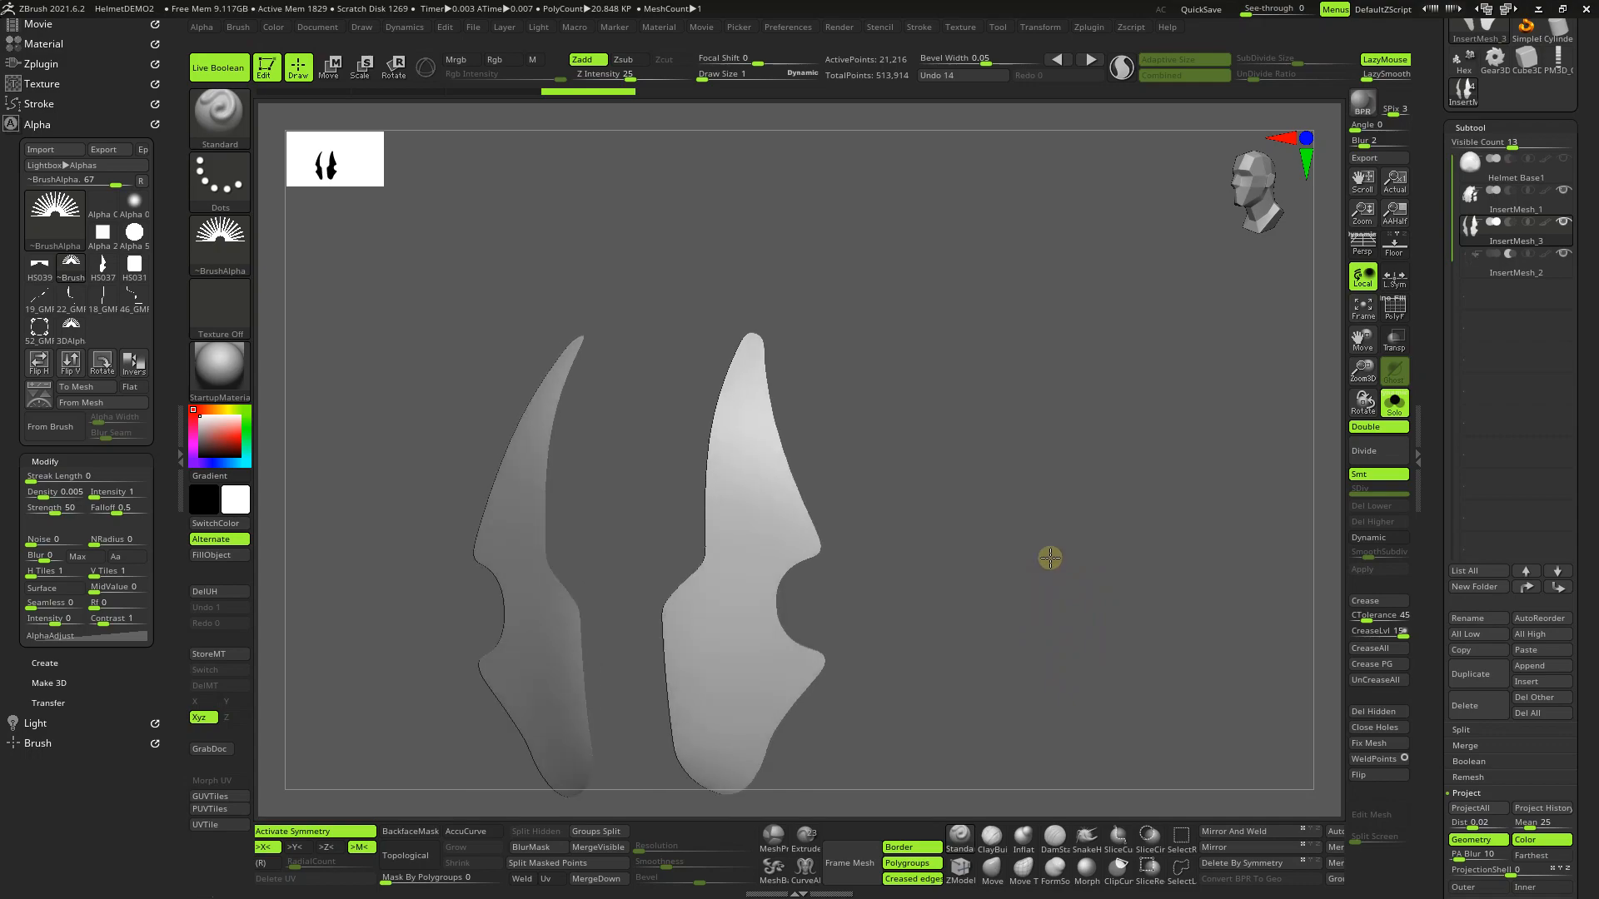
Step: Frame the two panels' edges with curves using only the Border option, with Polygroups and Creased edges turned off
{"action": "key", "text": "ctrl"}
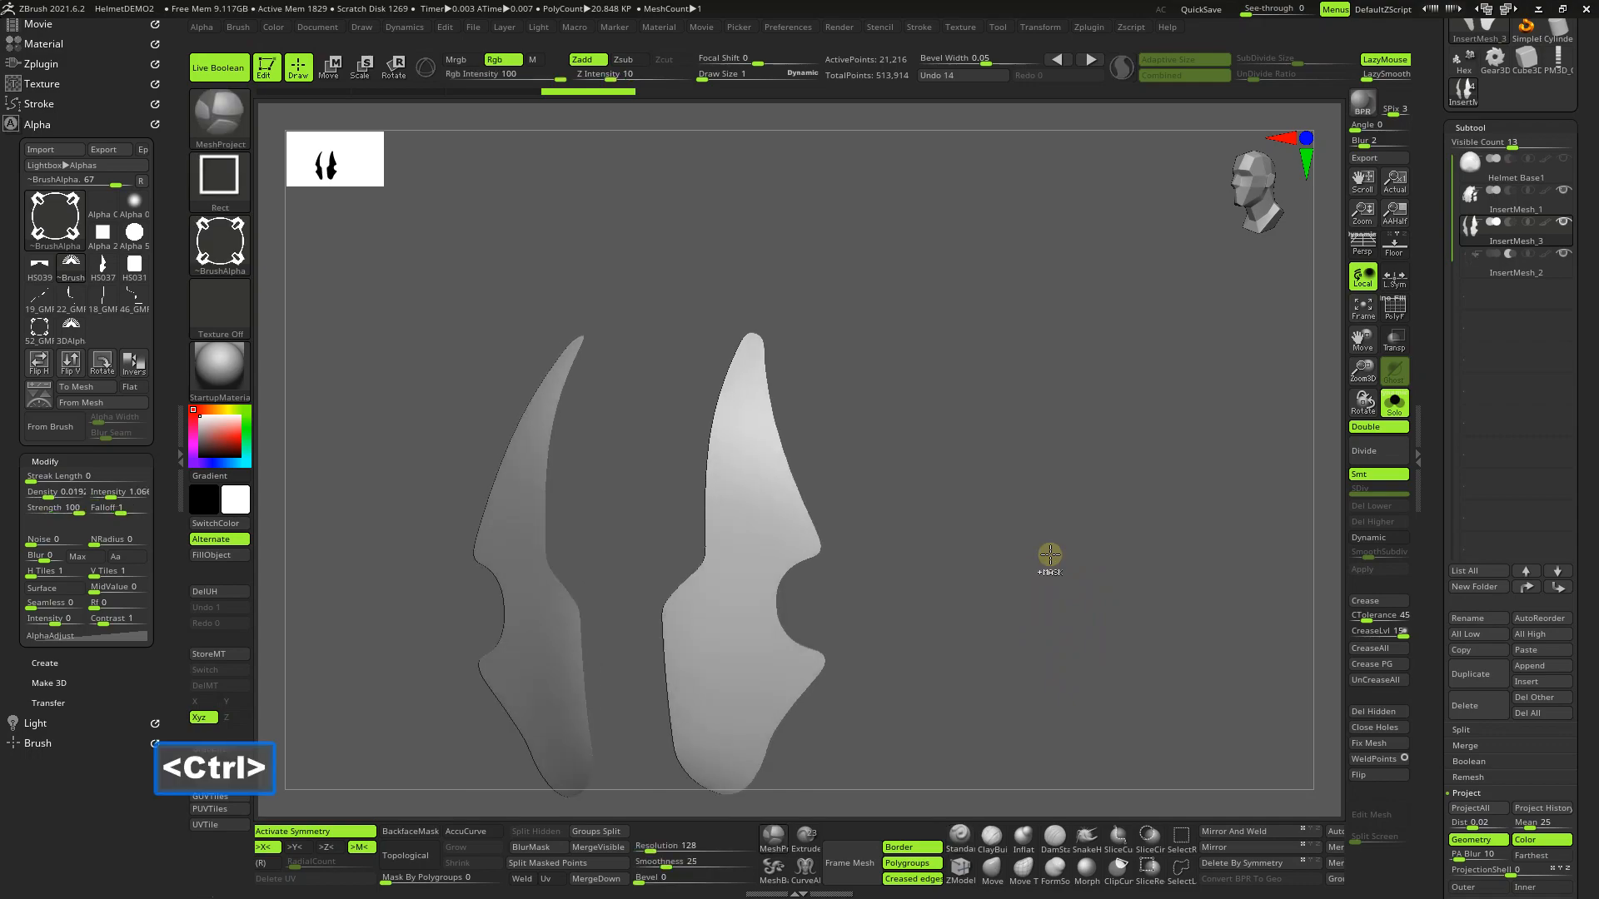
{"action": "left_click", "coordinate": [919, 26]}
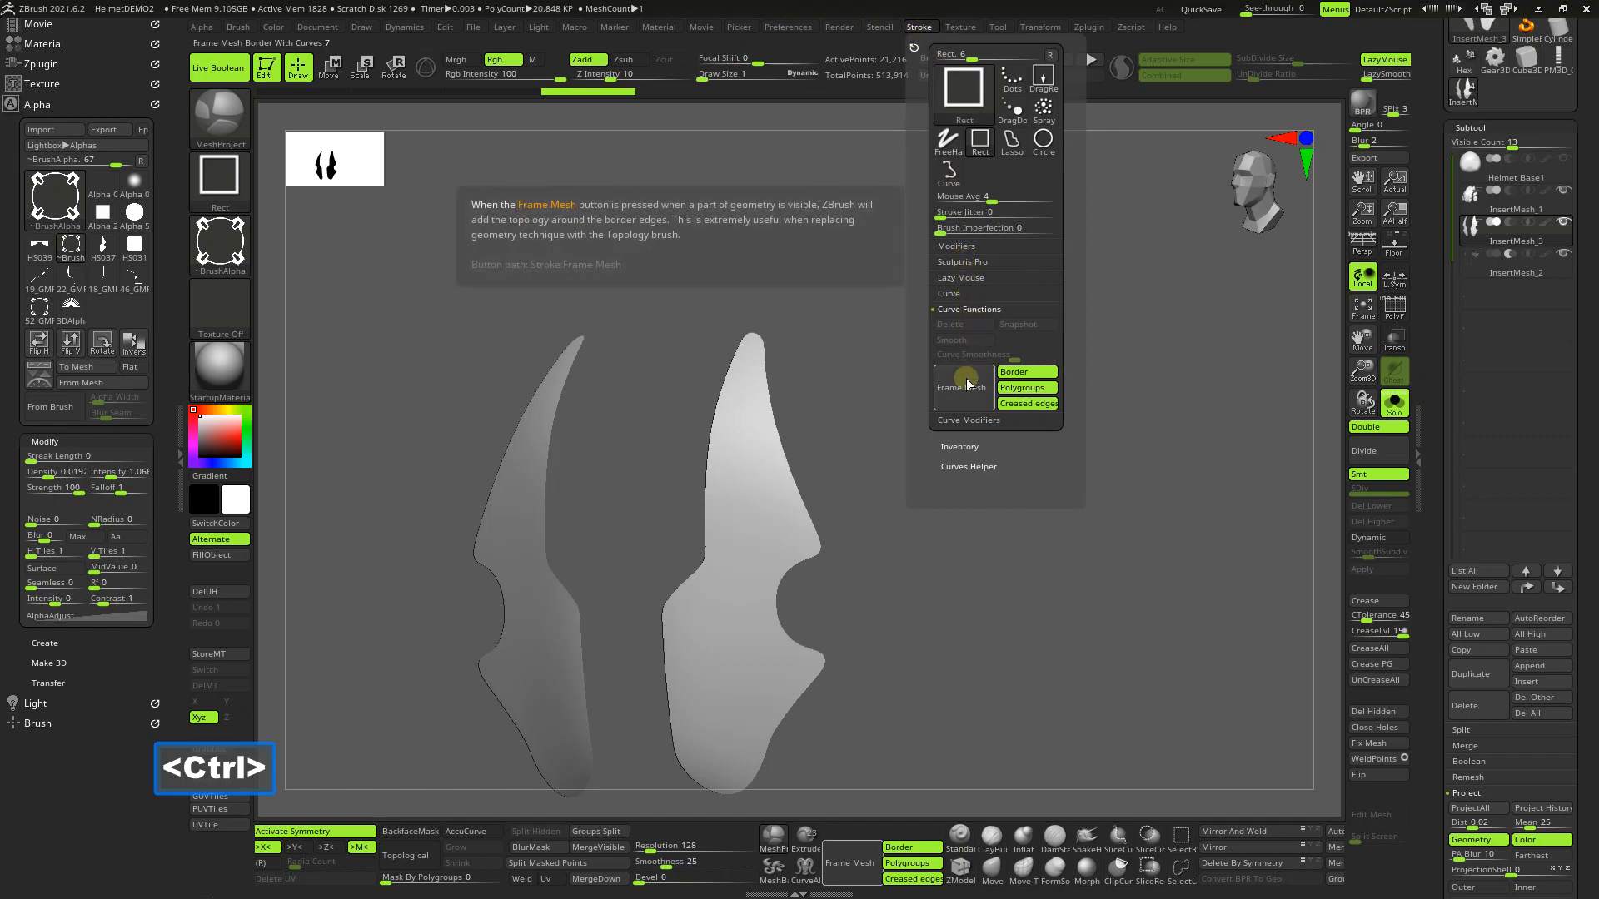
{"action": "mouse_move", "coordinate": [1017, 393]}
{"action": "mouse_move", "coordinate": [879, 881]}
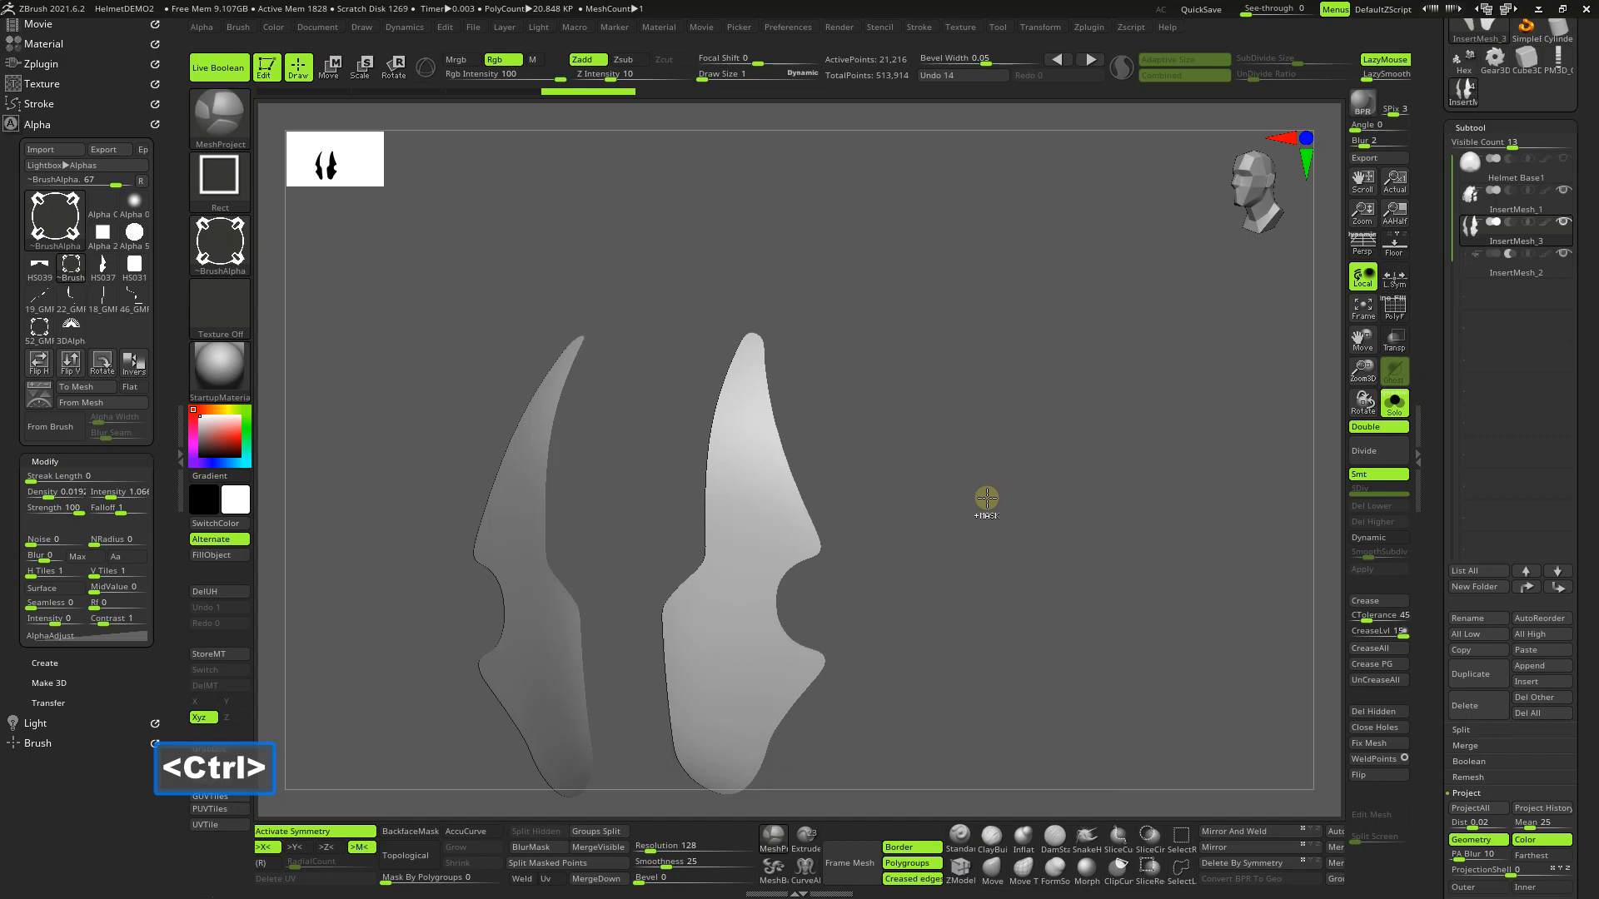
{"action": "key", "text": "ctrl"}
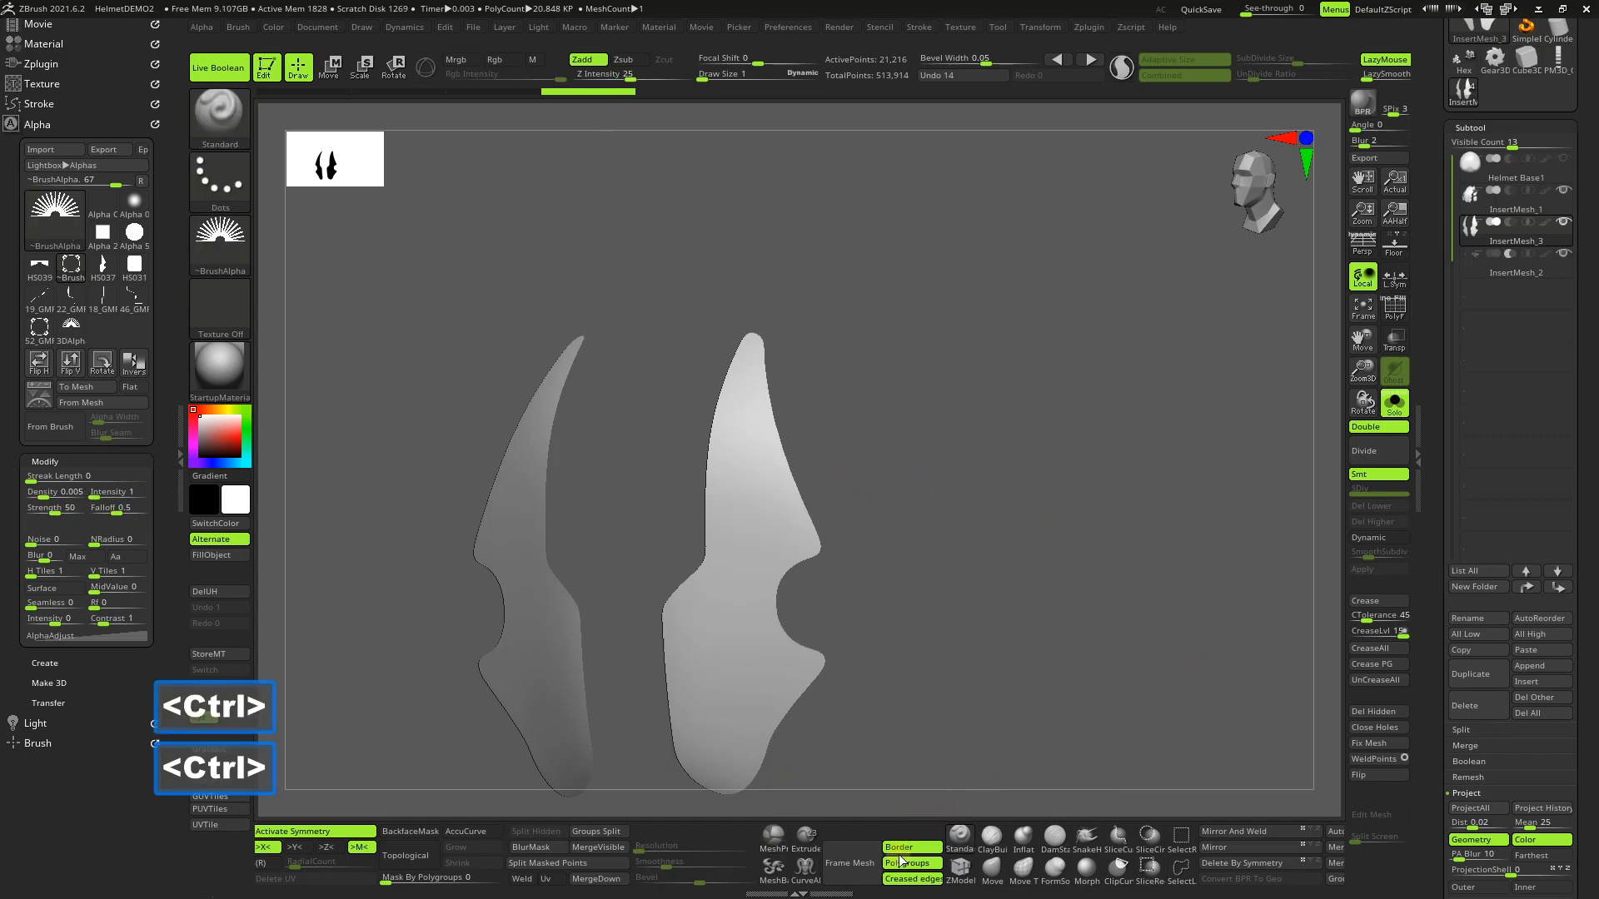
{"action": "left_click", "coordinate": [904, 863]}
{"action": "left_click", "coordinate": [903, 879]}
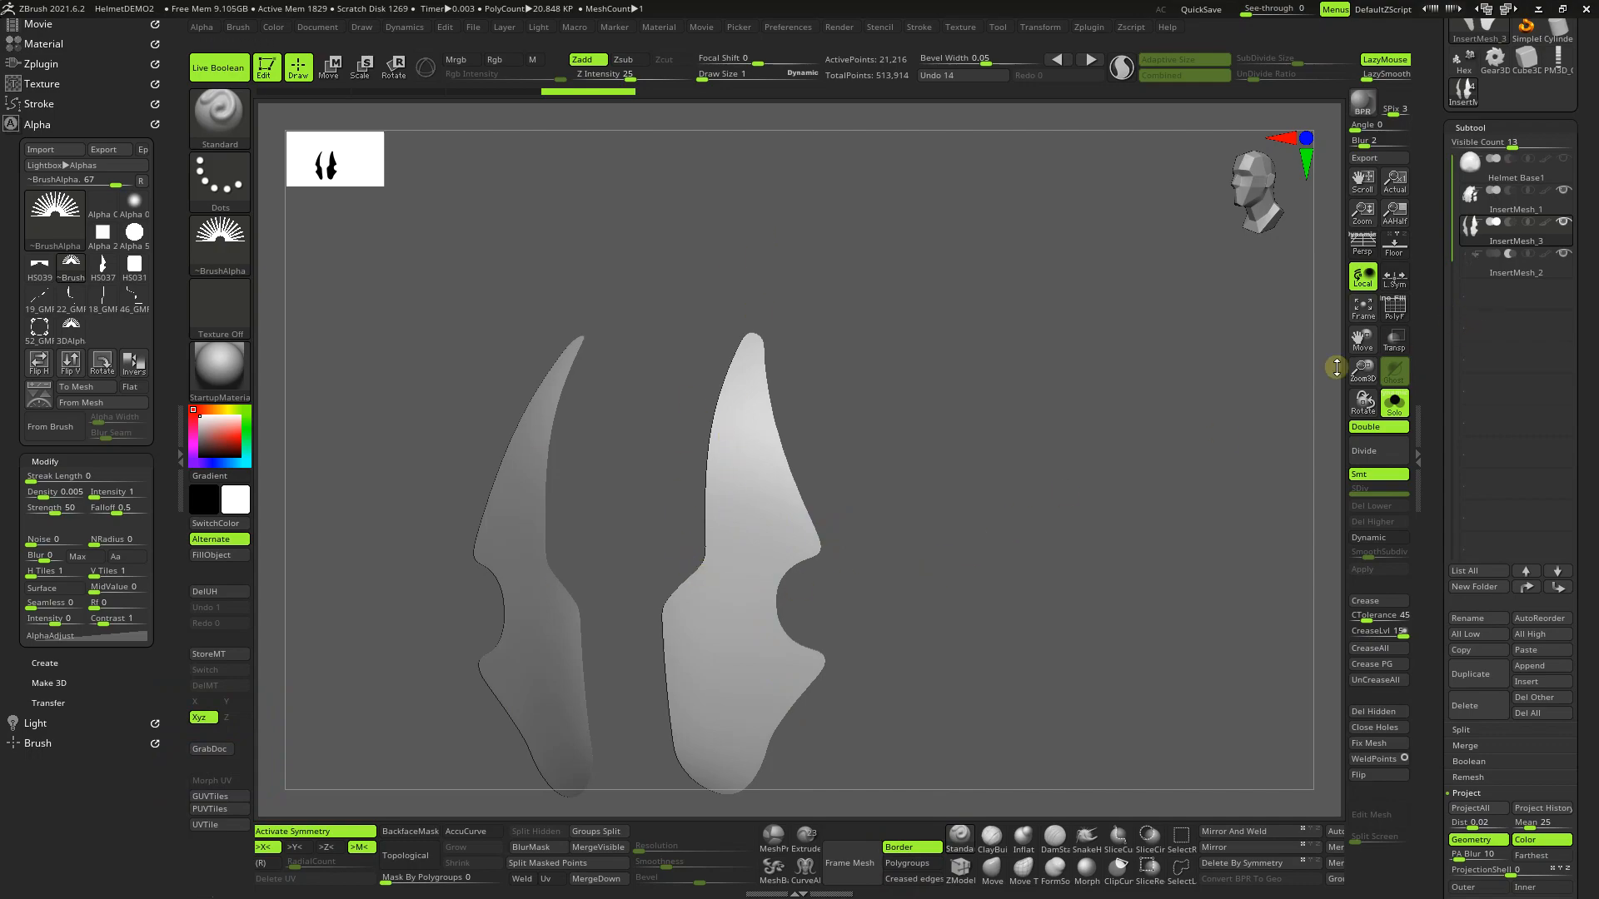
{"action": "left_click", "coordinate": [849, 864]}
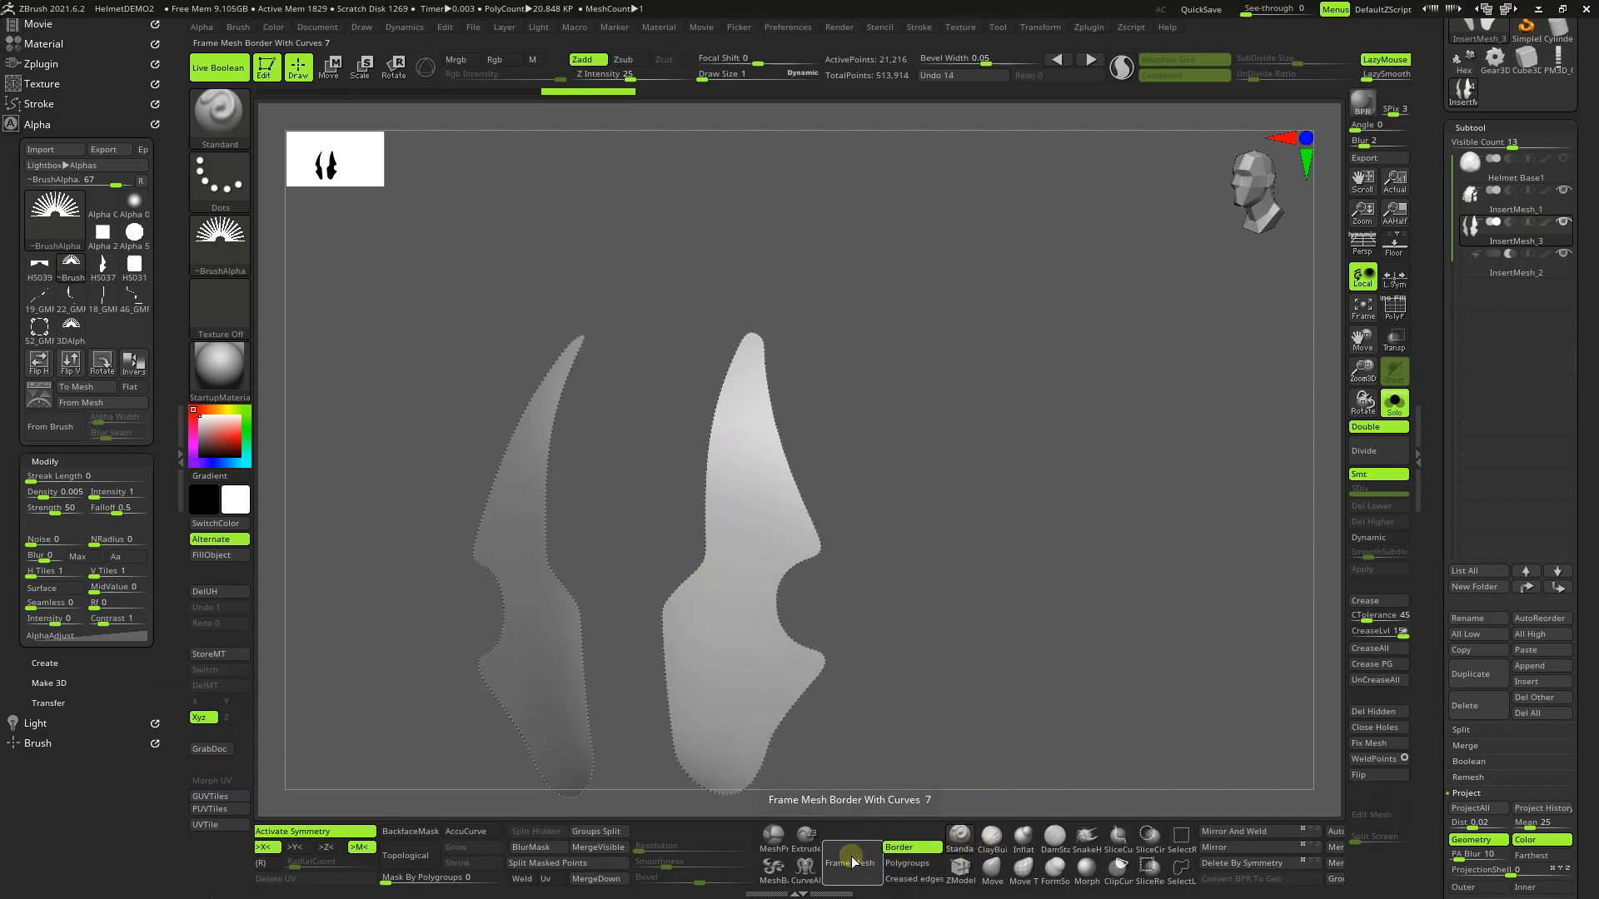
{"action": "left_click_drag", "start_coordinate": [956, 617], "coordinate": [988, 592]}
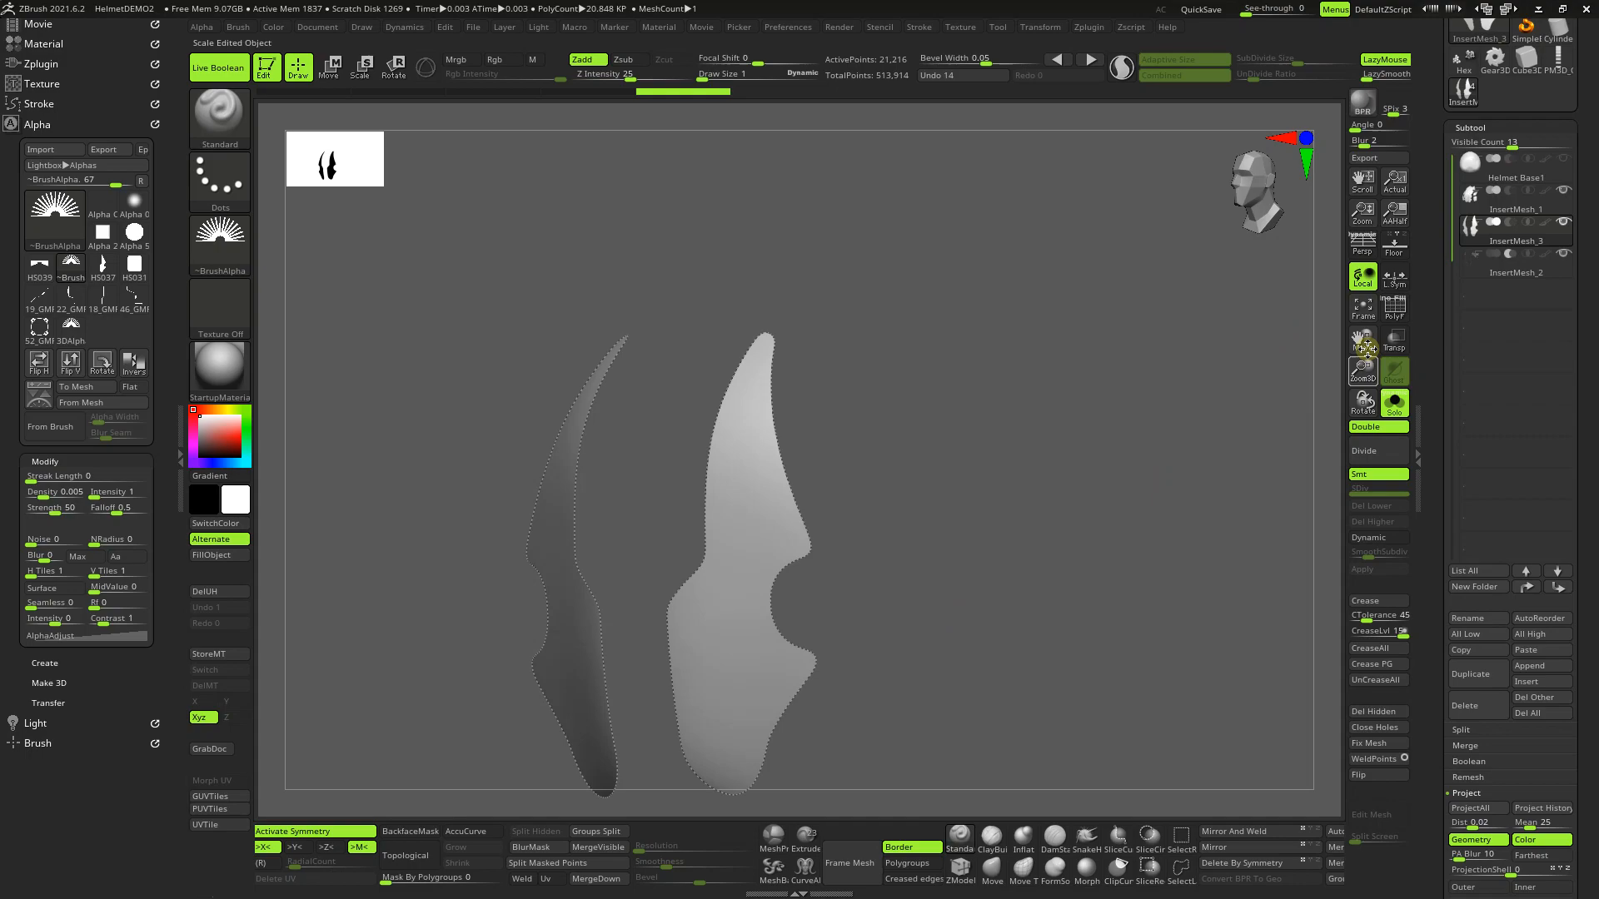
Step: Extrude the scribe11 profile of the ExtrudeProfile brush along the panels' border curves at a draw size of about 5.5
{"action": "left_click", "coordinate": [805, 839]}
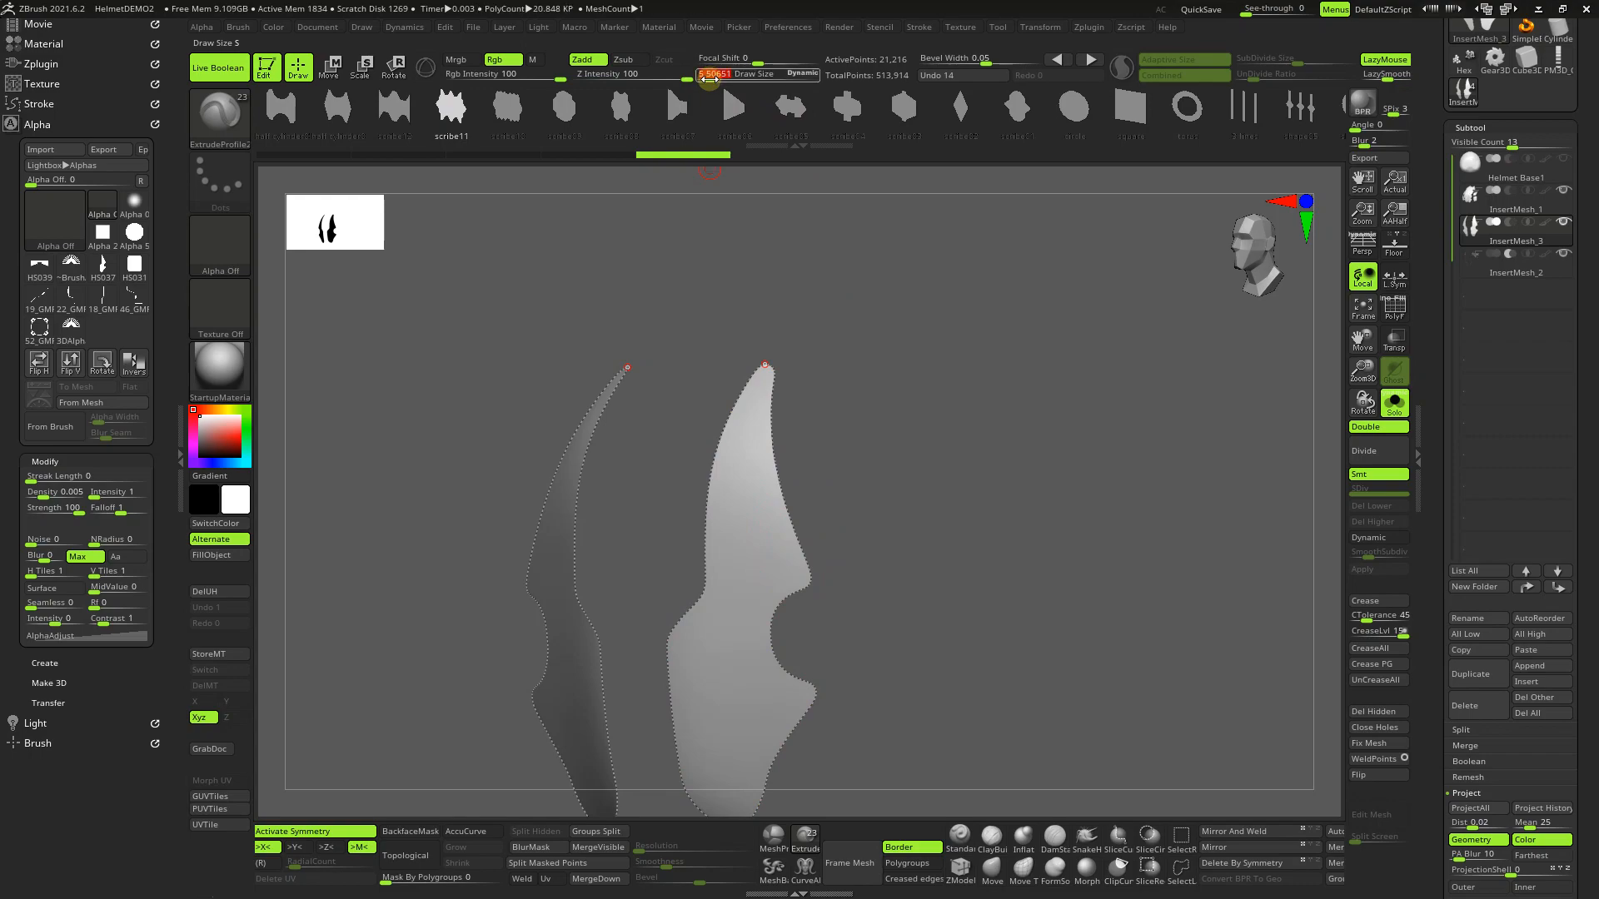
{"action": "left_click", "coordinate": [790, 521]}
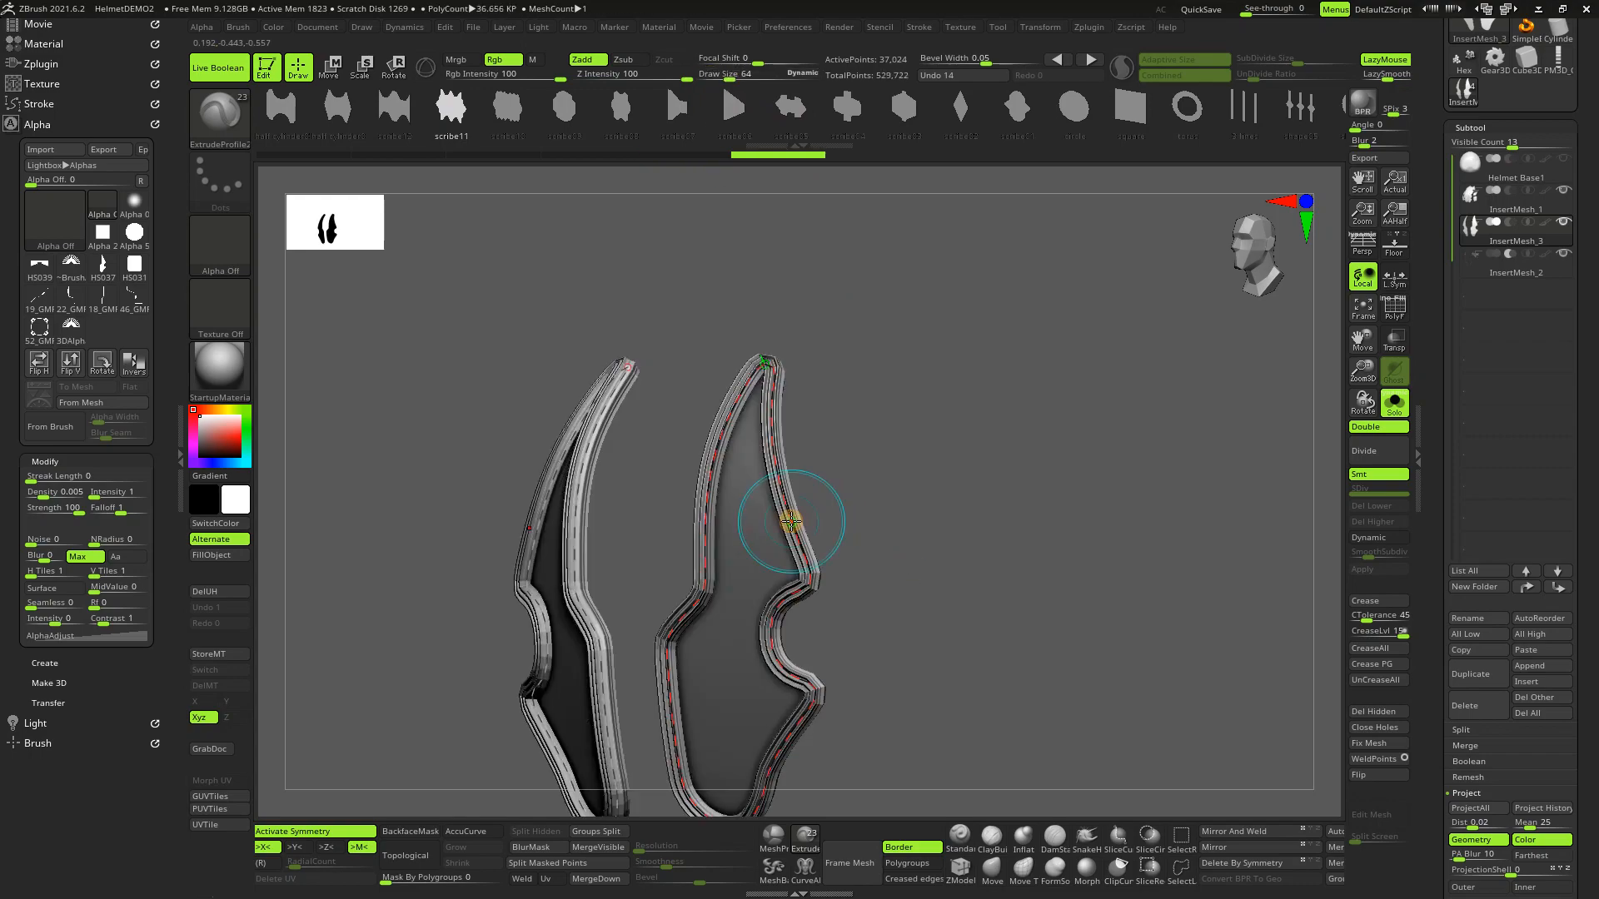
{"action": "mouse_move", "coordinate": [1020, 641]}
{"action": "left_mouse_down"}
{"action": "mouse_move", "coordinate": [1060, 635]}
{"action": "mouse_move", "coordinate": [967, 614]}
{"action": "mouse_move", "coordinate": [913, 571]}
{"action": "mouse_move", "coordinate": [1009, 616]}
{"action": "left_mouse_up"}
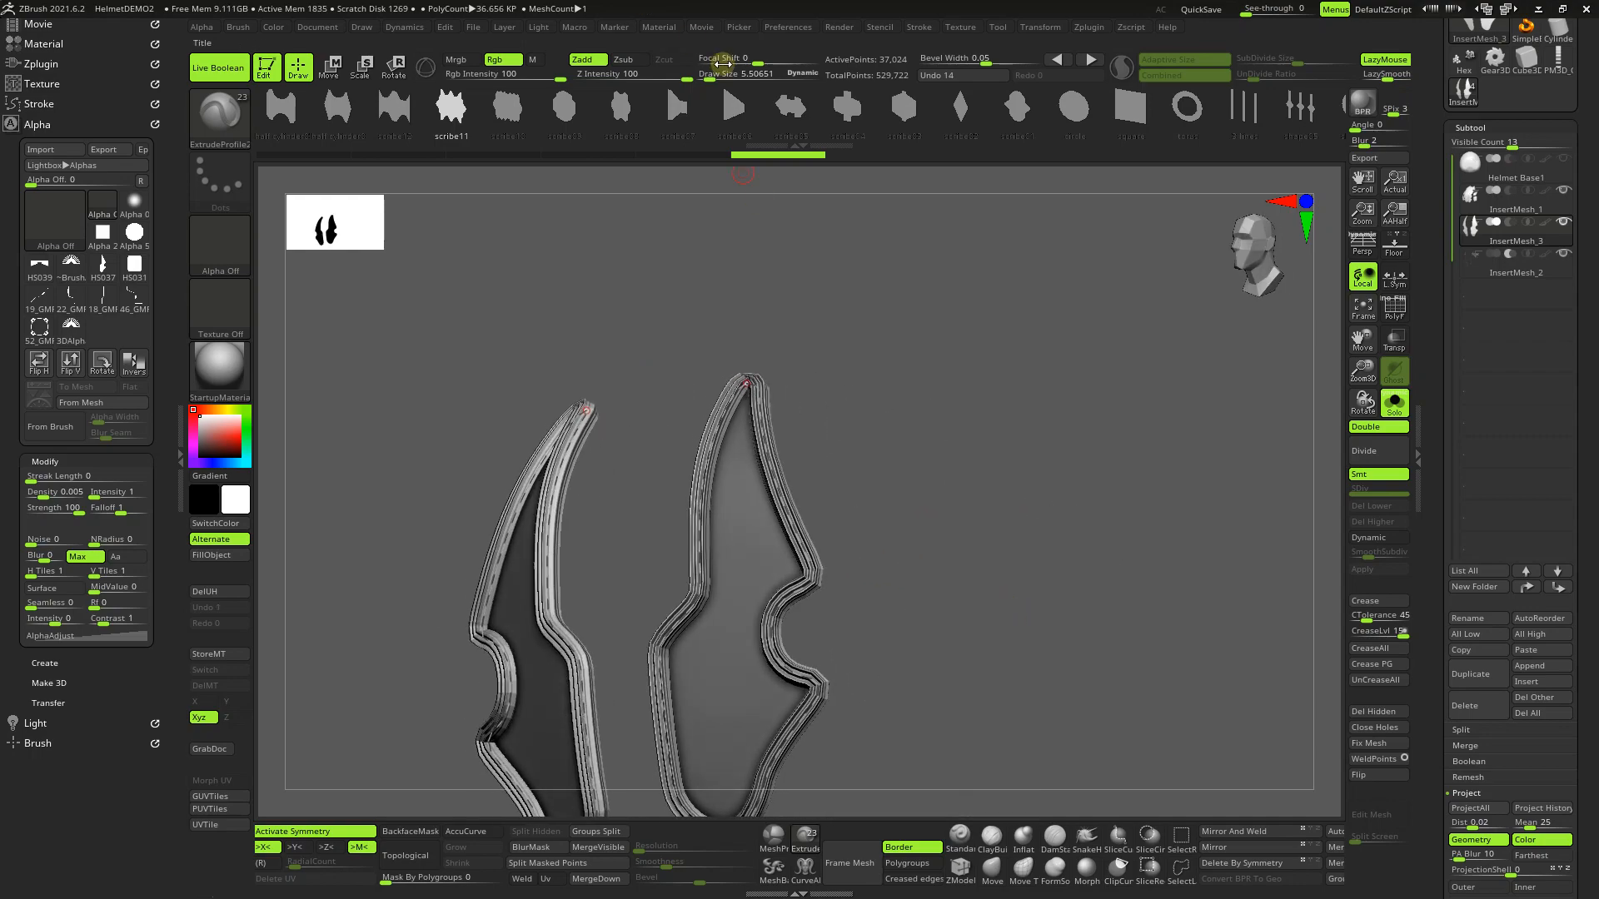
Step: Regenerate the border trim at a draw size of about 1.89, and refine it to about 4.56
{"action": "left_click_drag", "start_coordinate": [706, 75], "coordinate": [704, 76]}
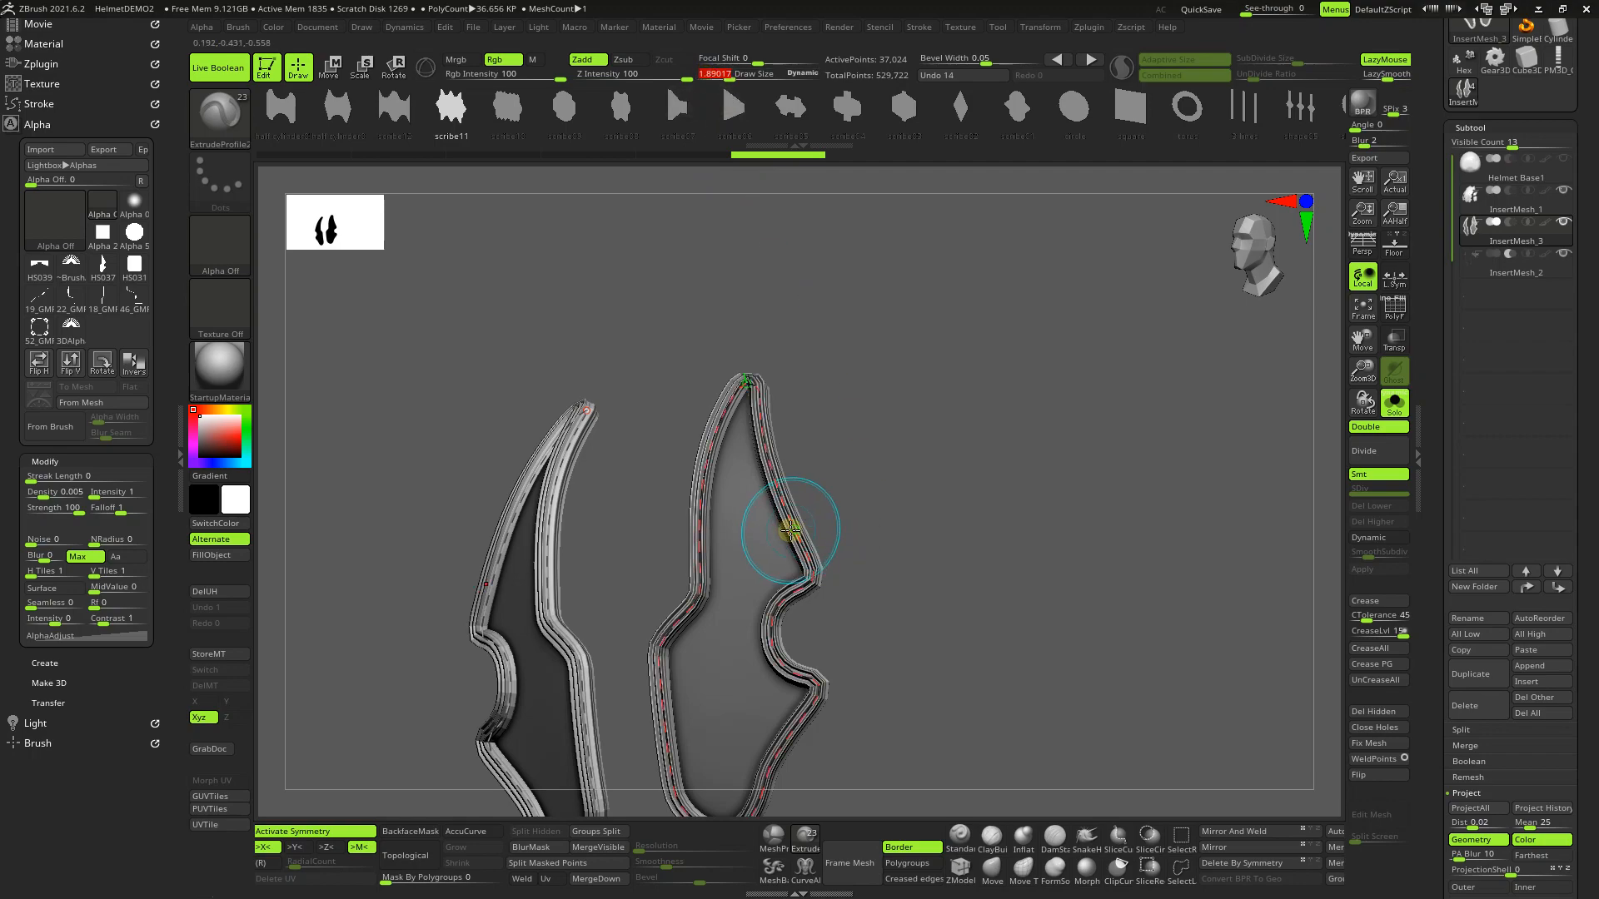
{"action": "left_click_drag", "start_coordinate": [1363, 371], "coordinate": [1332, 531]}
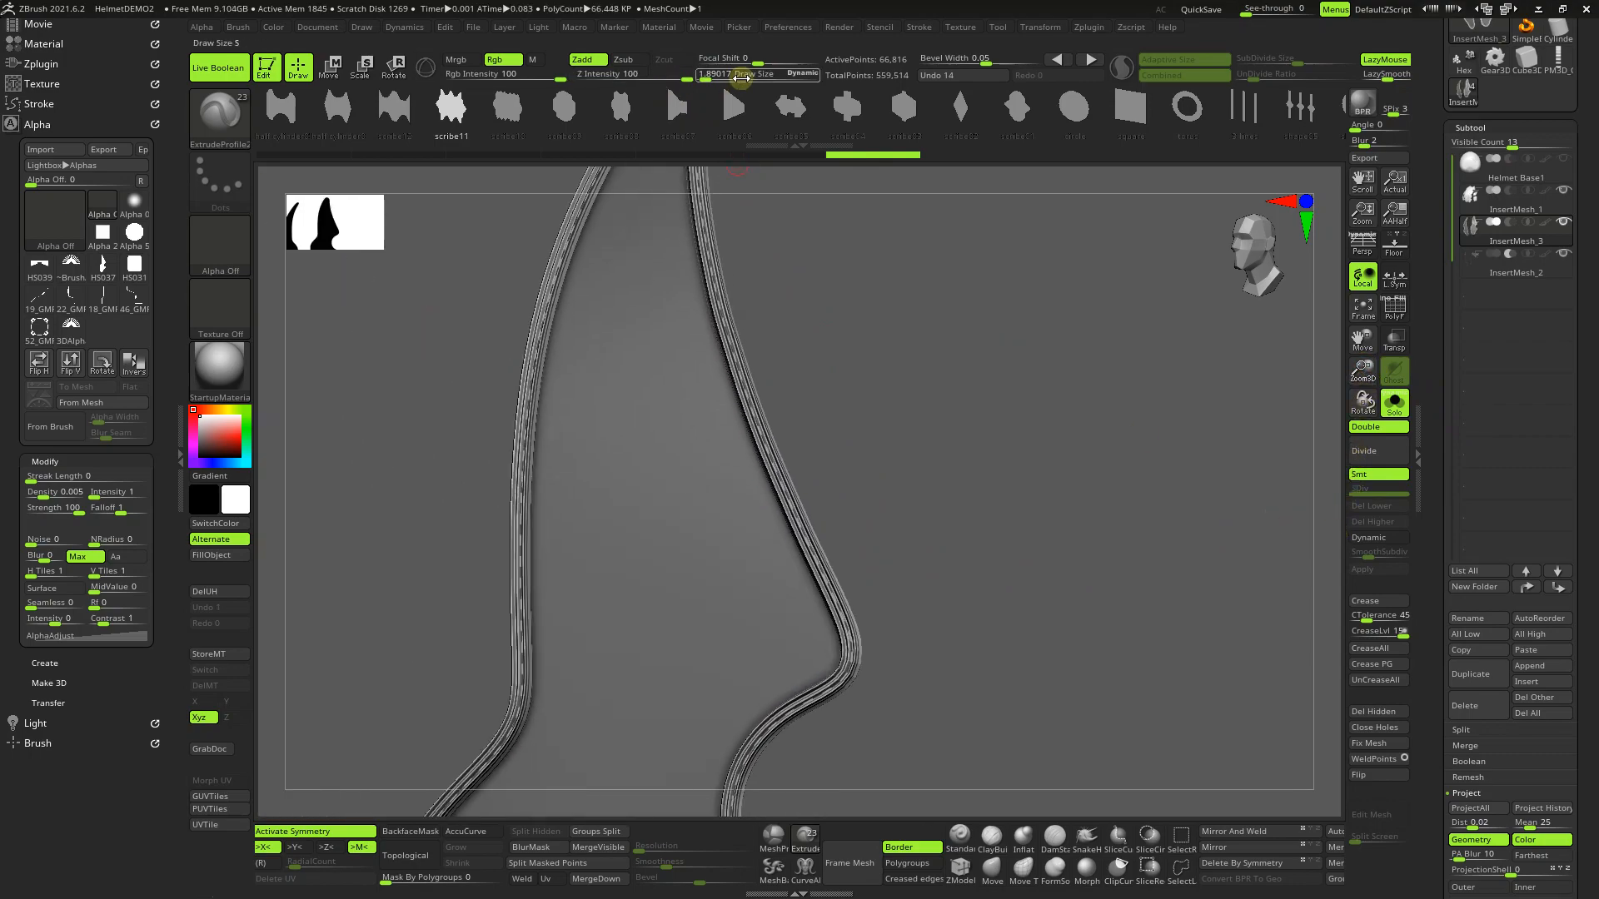
{"action": "left_click_drag", "start_coordinate": [705, 80], "coordinate": [703, 80]}
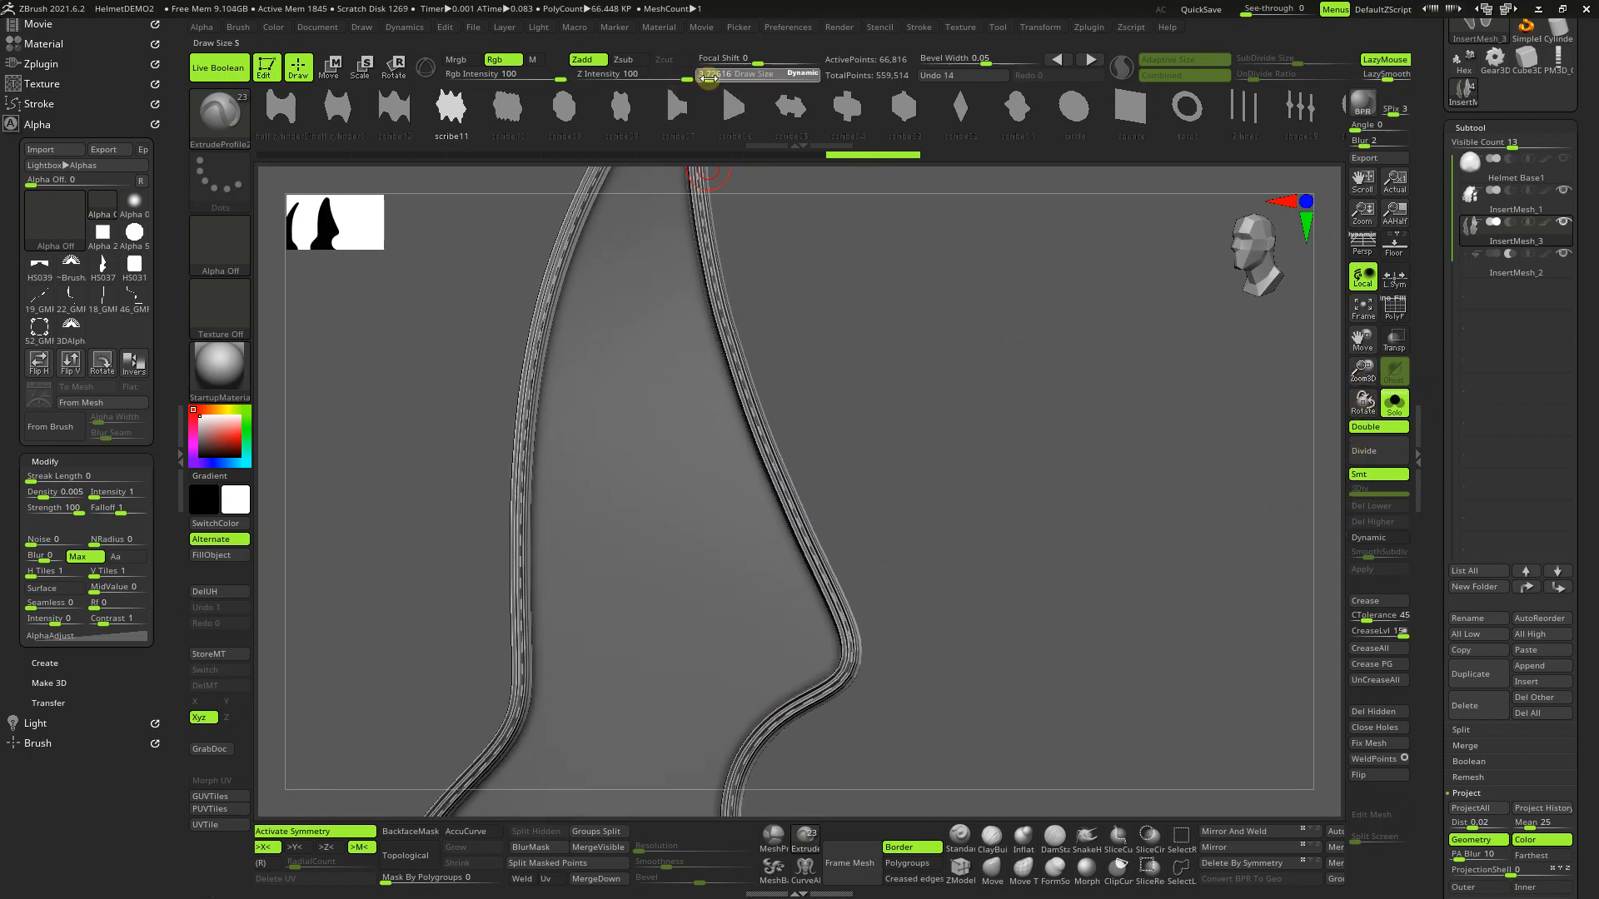
{"action": "left_click", "coordinate": [713, 292]}
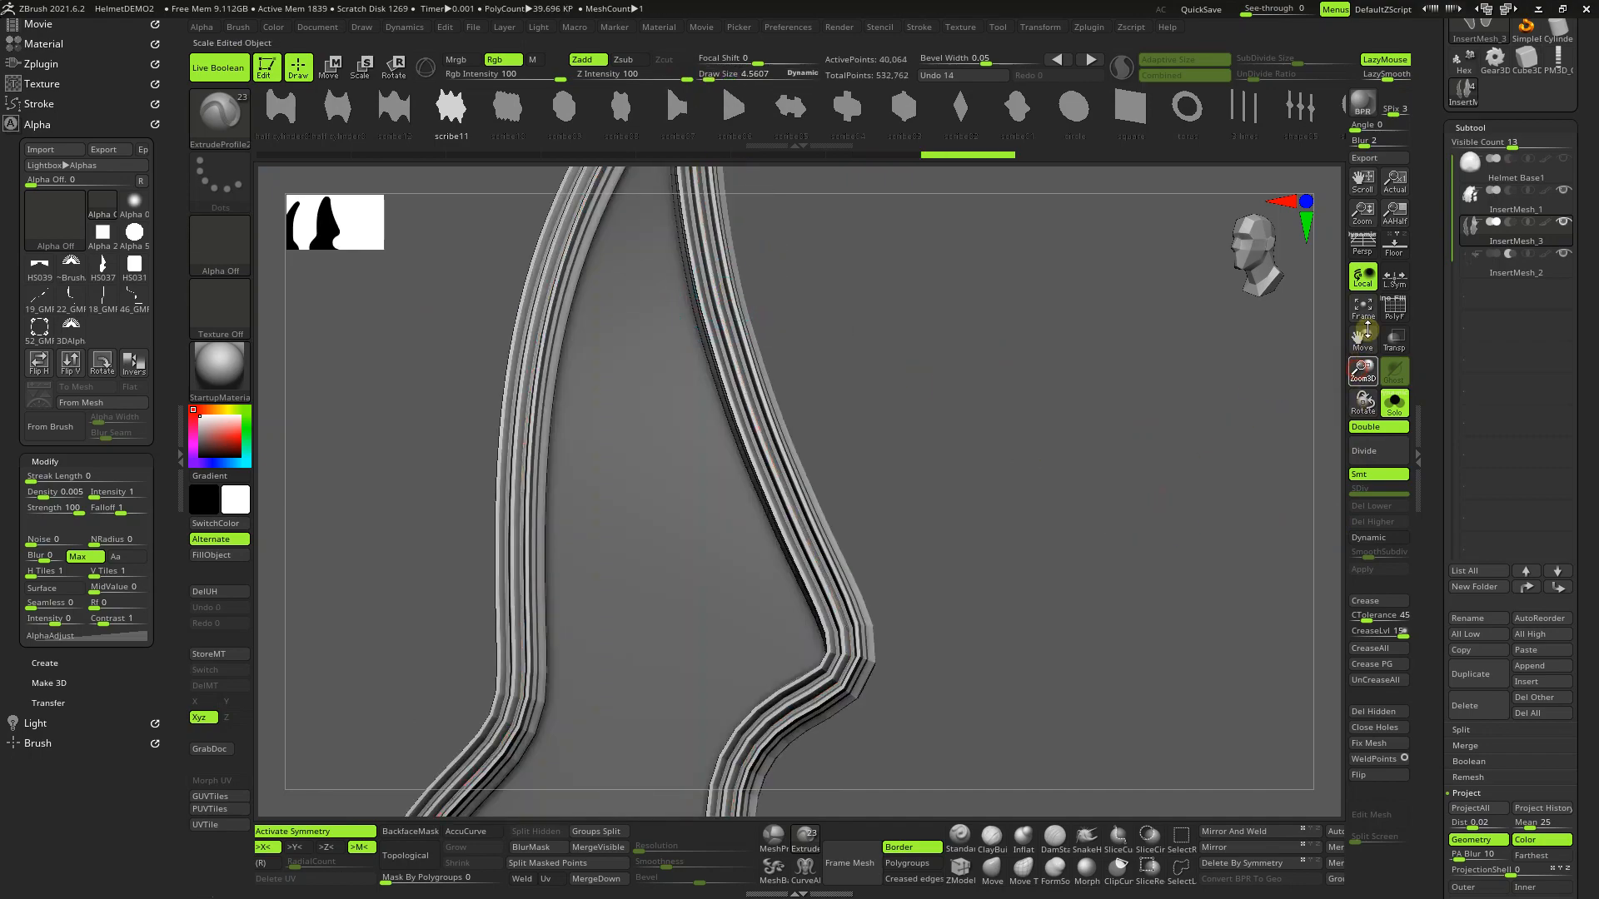
{"action": "left_click", "coordinate": [1364, 318]}
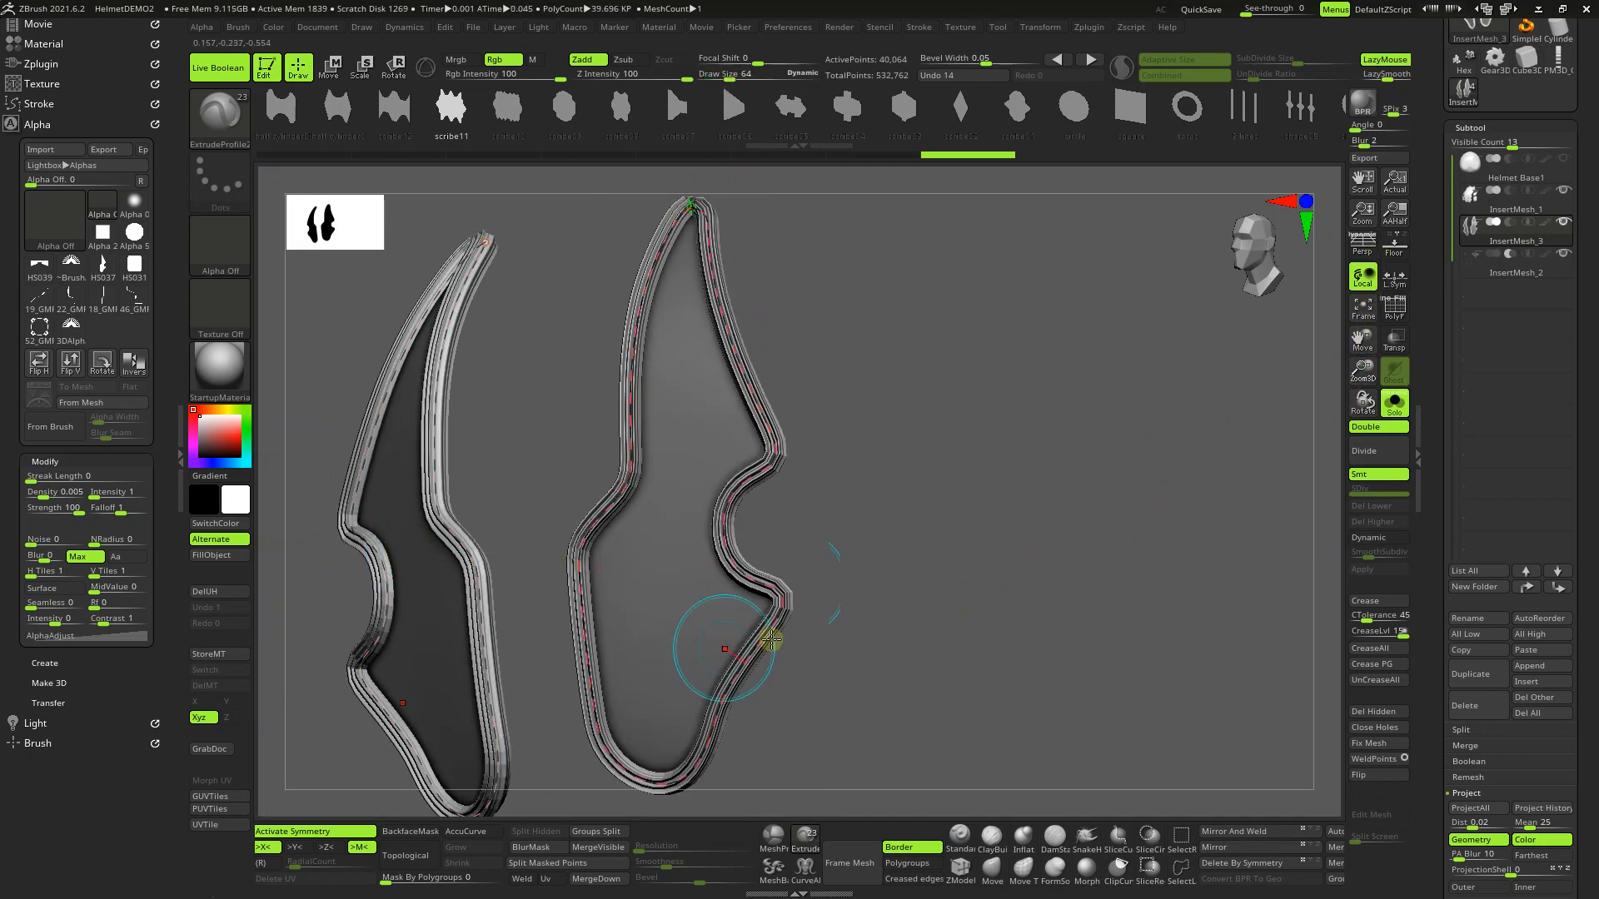
Step: Clear the mask, hide the two inner panel surfaces, and delete them so only the extruded border trim remains
{"action": "key", "text": "ctrl"}
{"action": "left_click_drag", "start_coordinate": [1066, 543], "coordinate": [1000, 646], "text": "ctrl"}
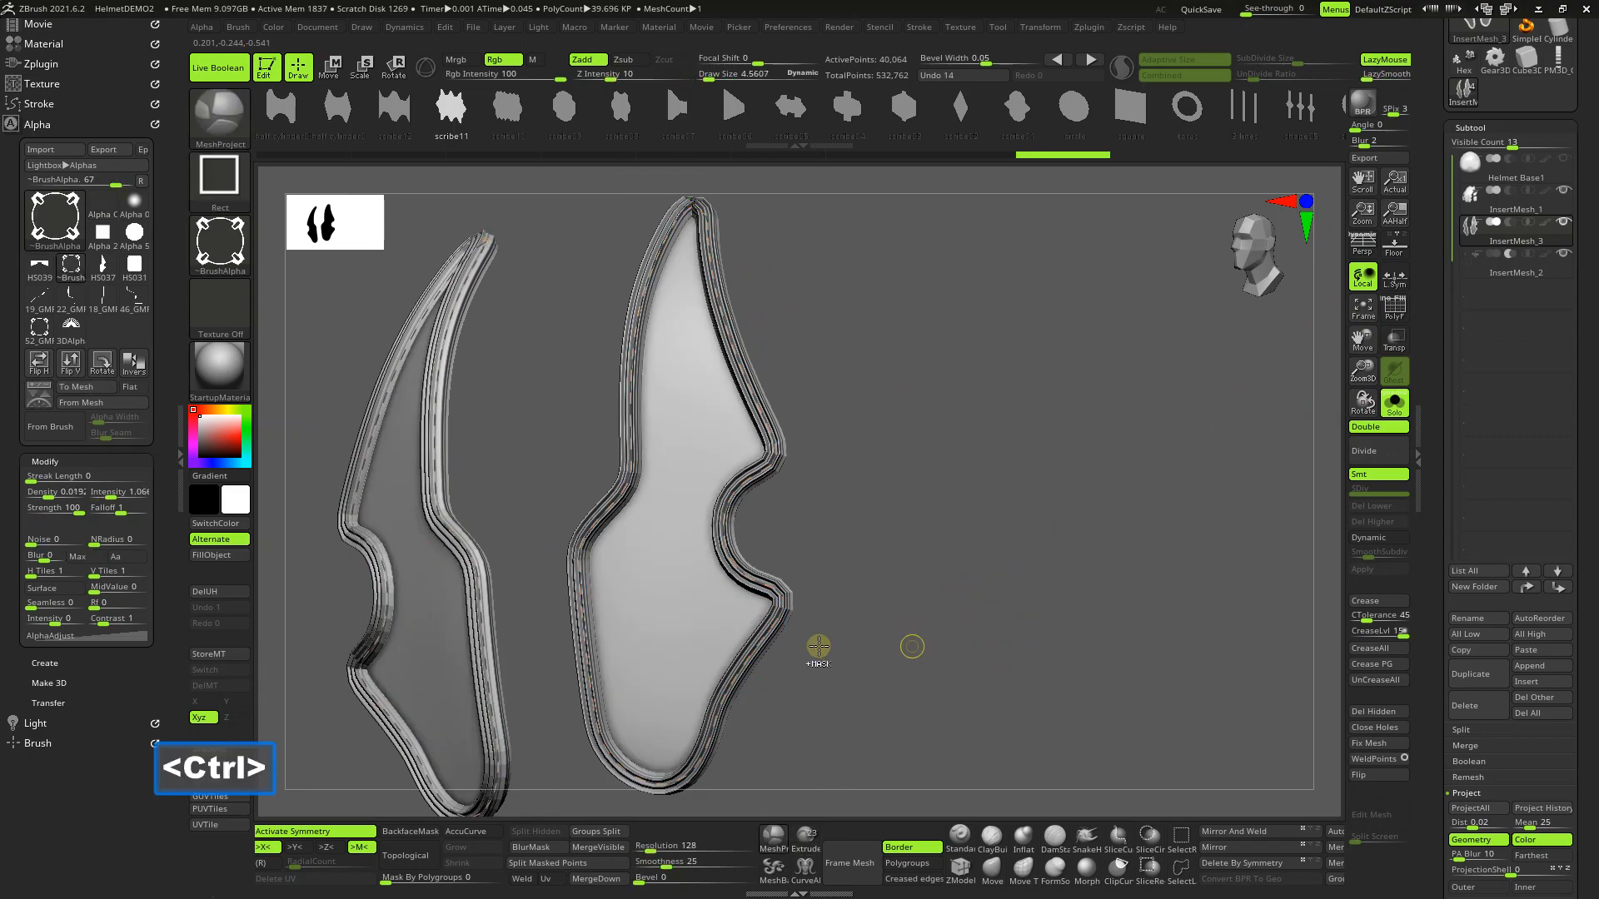
{"action": "key", "text": "ctrl+shift"}
{"action": "left_click", "coordinate": [668, 610], "text": "ctrl+shift"}
{"action": "left_click", "coordinate": [668, 610], "text": "ctrl+shift"}
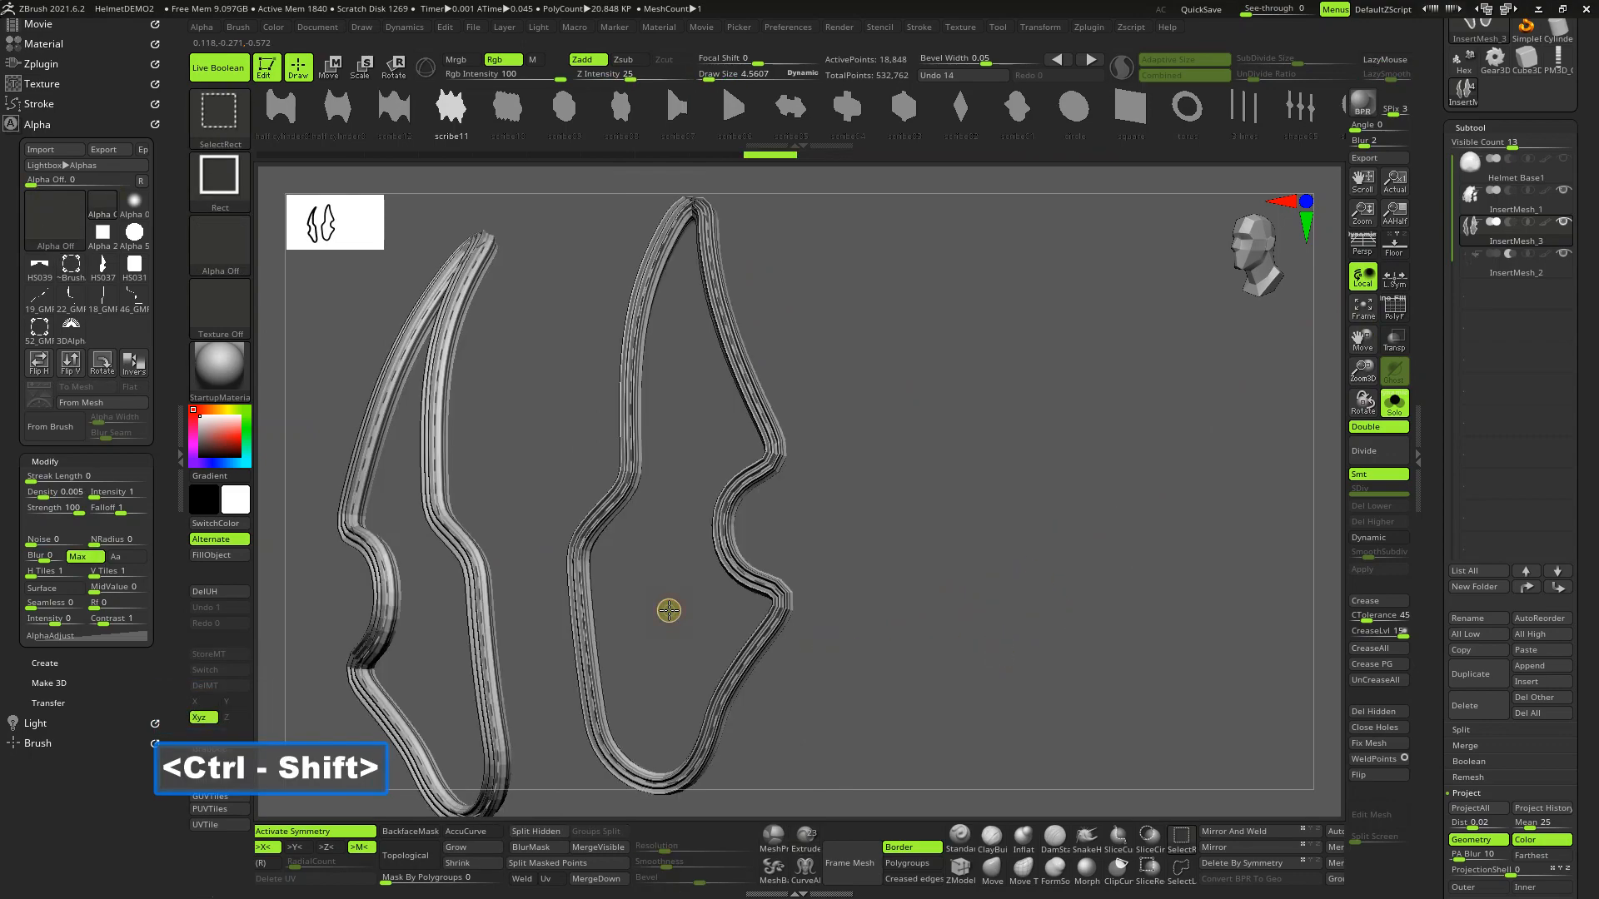
{"action": "left_click", "coordinate": [1373, 711]}
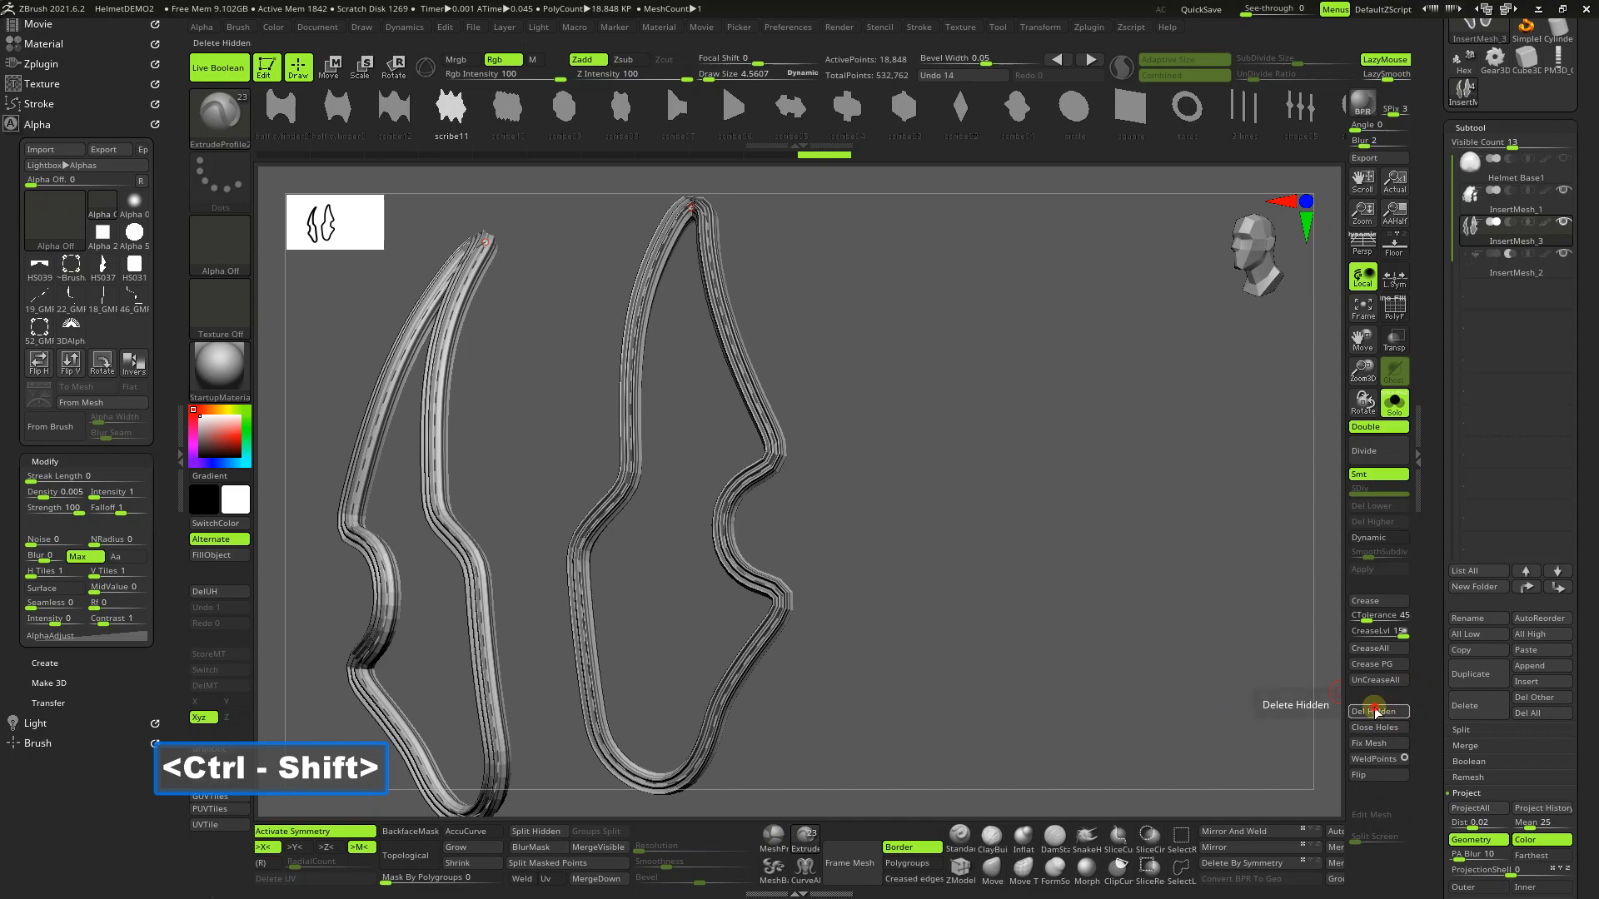
Step: Turn on Dynamic Subdivision for the border trim and exit Solo mode to check it against the helmet panels
{"action": "left_click", "coordinate": [1378, 537]}
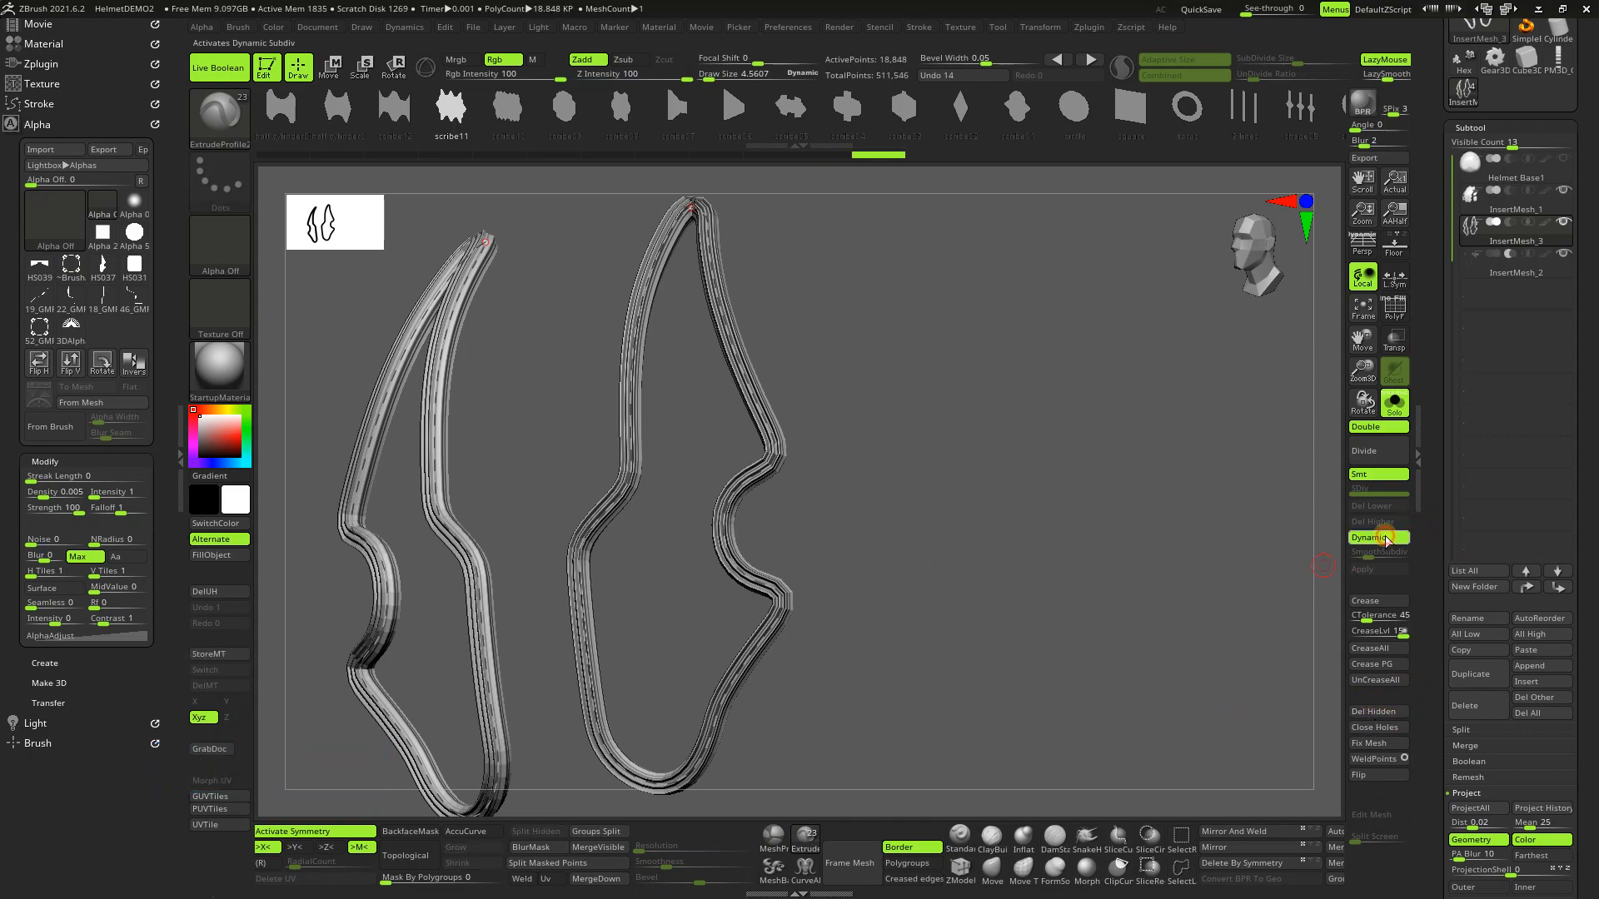
{"action": "left_click", "coordinate": [1399, 401]}
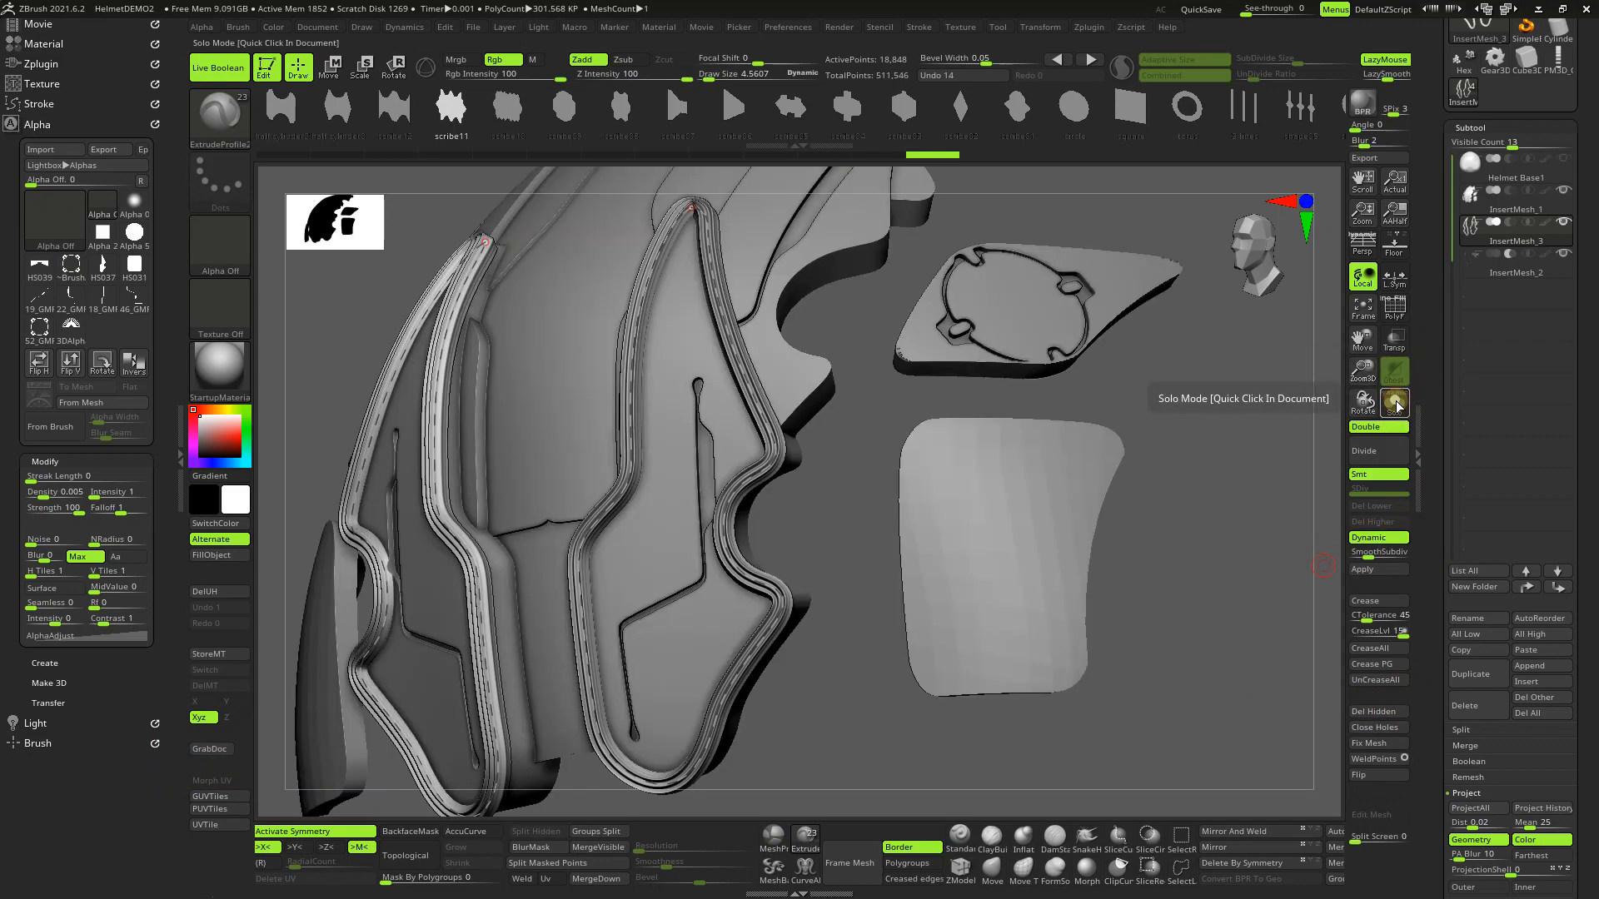
{"action": "right_click_drag", "start_coordinate": [689, 622], "coordinate": [736, 608]}
{"action": "key", "text": "["}
{"action": "key", "text": "["}
{"action": "key", "text": "["}
{"action": "key", "text": "["}
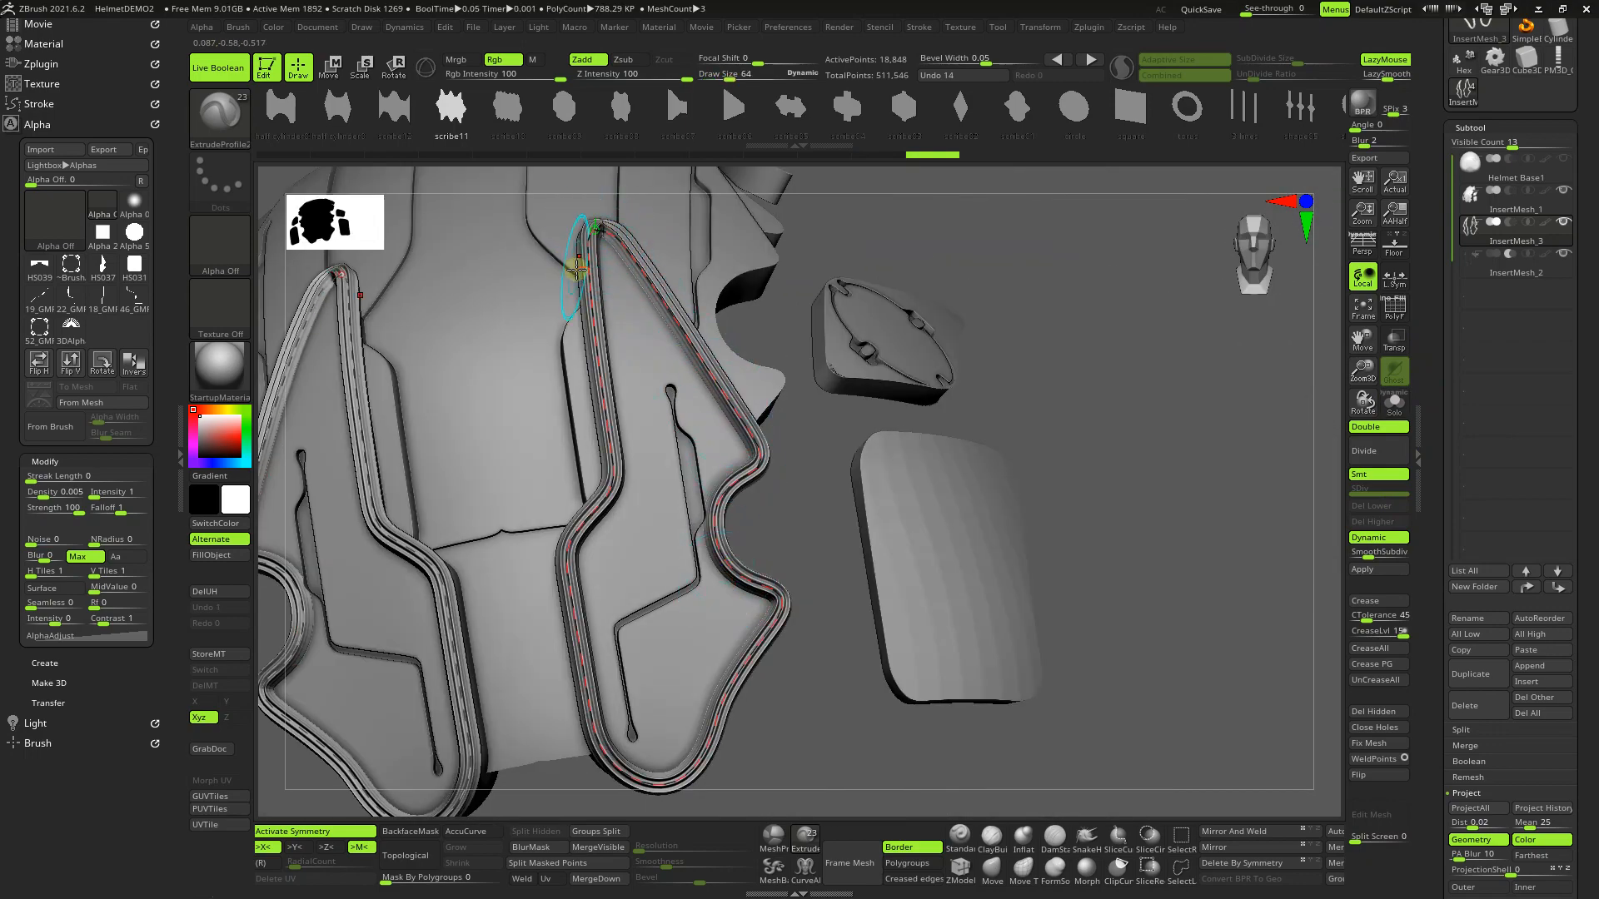
{"action": "right_click_drag", "start_coordinate": [678, 698], "coordinate": [629, 680]}
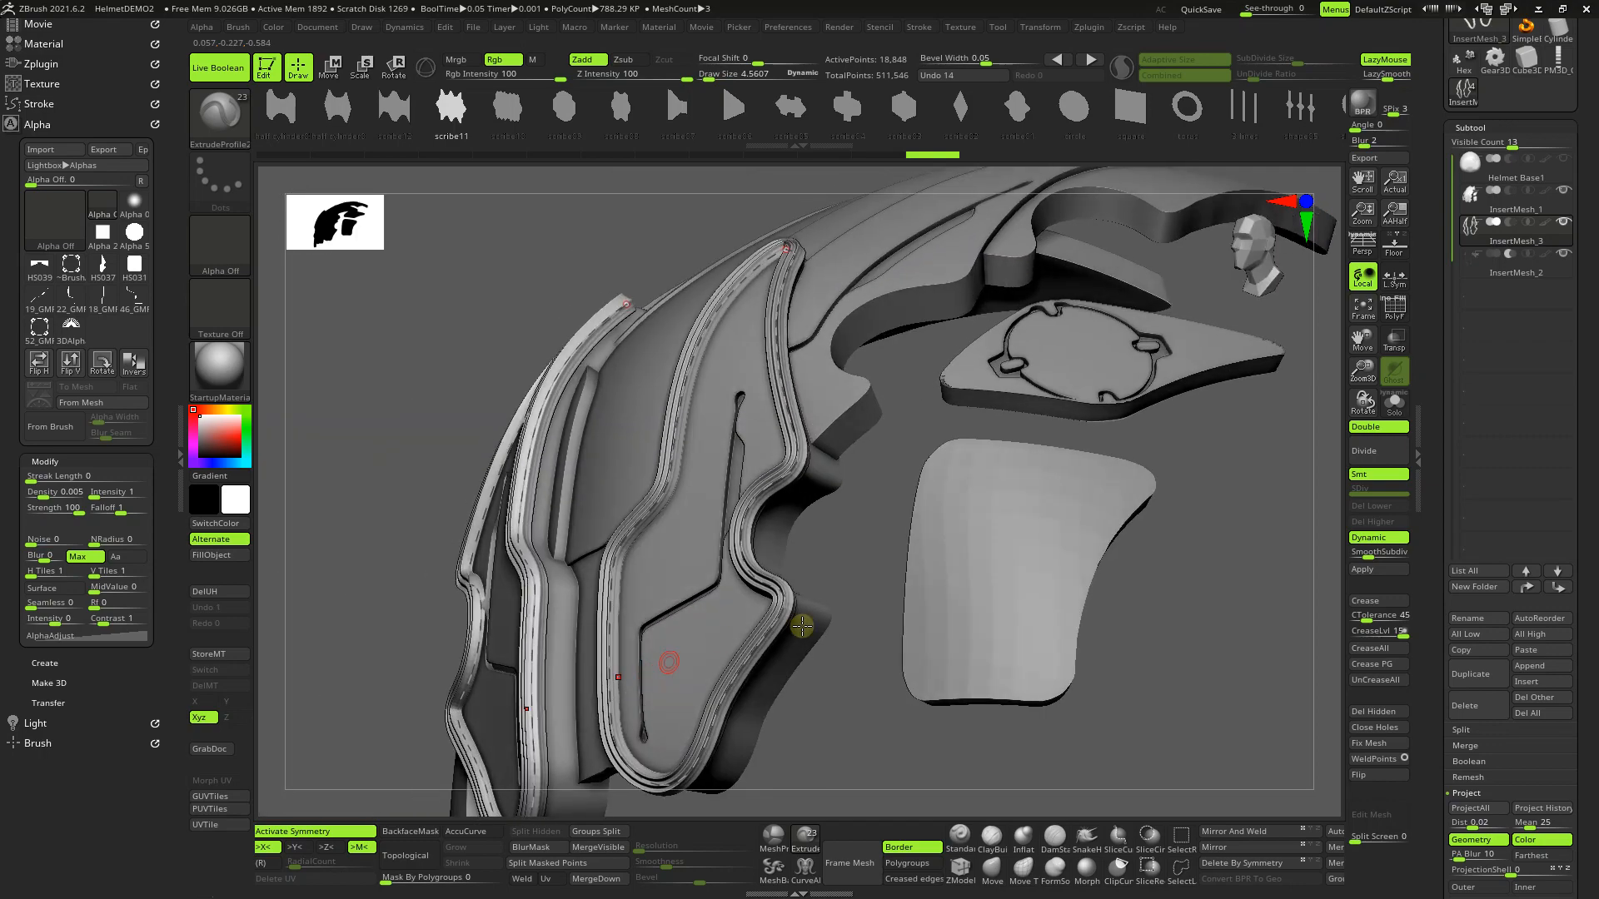
Step: Set the InsertMesh_3 trim to boolean subtraction and delete the leftover border curves from the panels
{"action": "left_click", "coordinate": [1511, 225]}
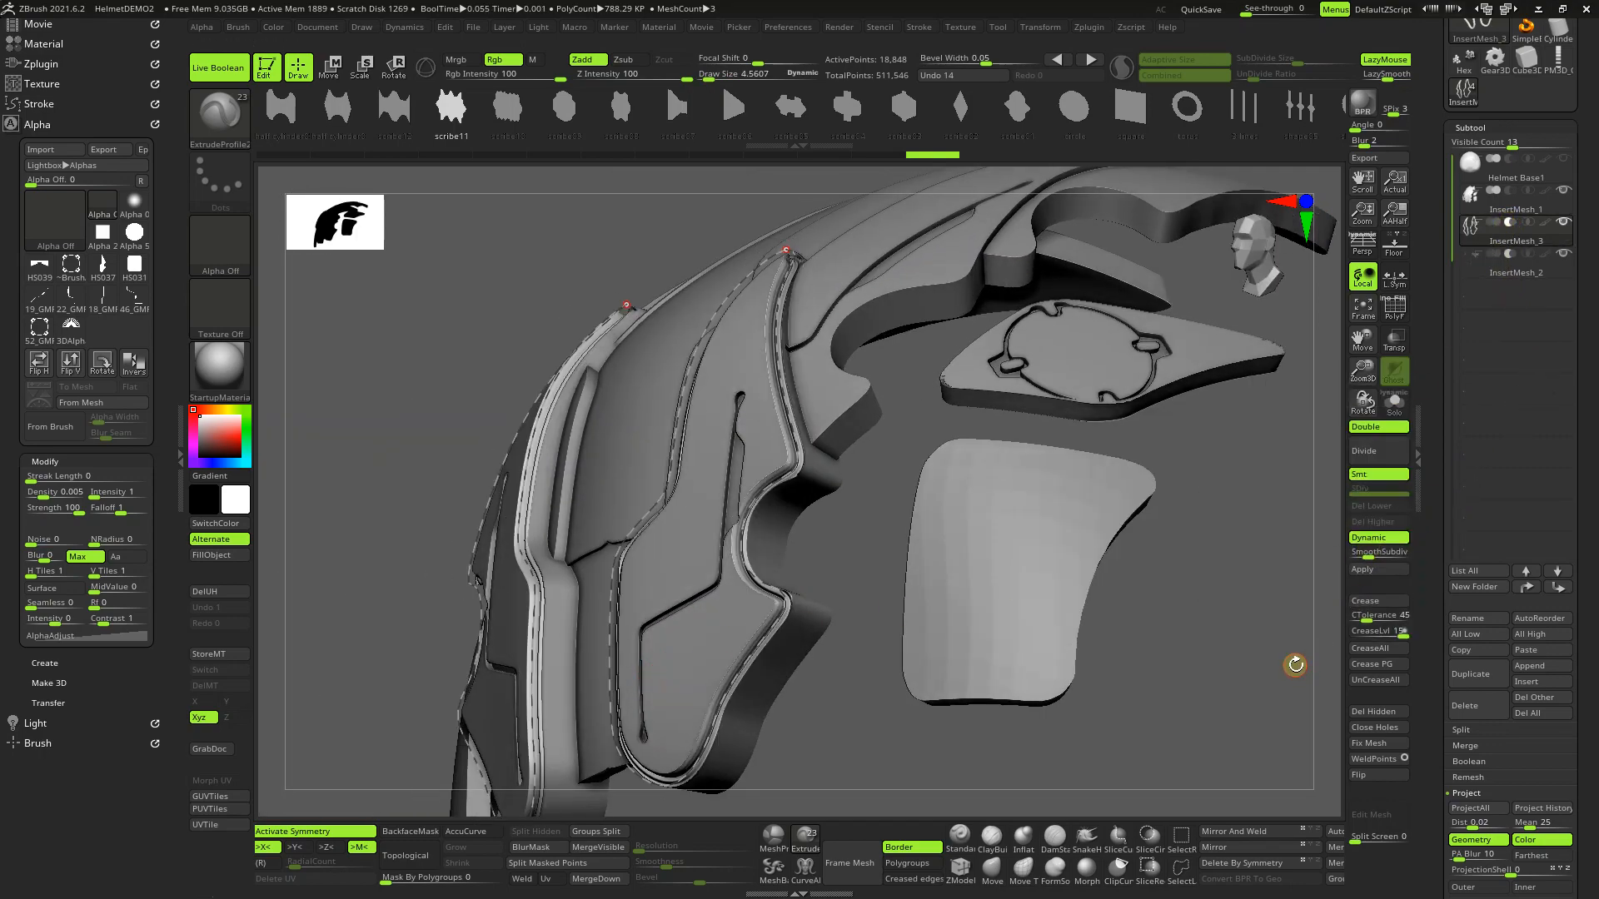
{"action": "left_click", "coordinate": [798, 30]}
{"action": "left_click", "coordinate": [918, 29]}
{"action": "left_click", "coordinate": [986, 326]}
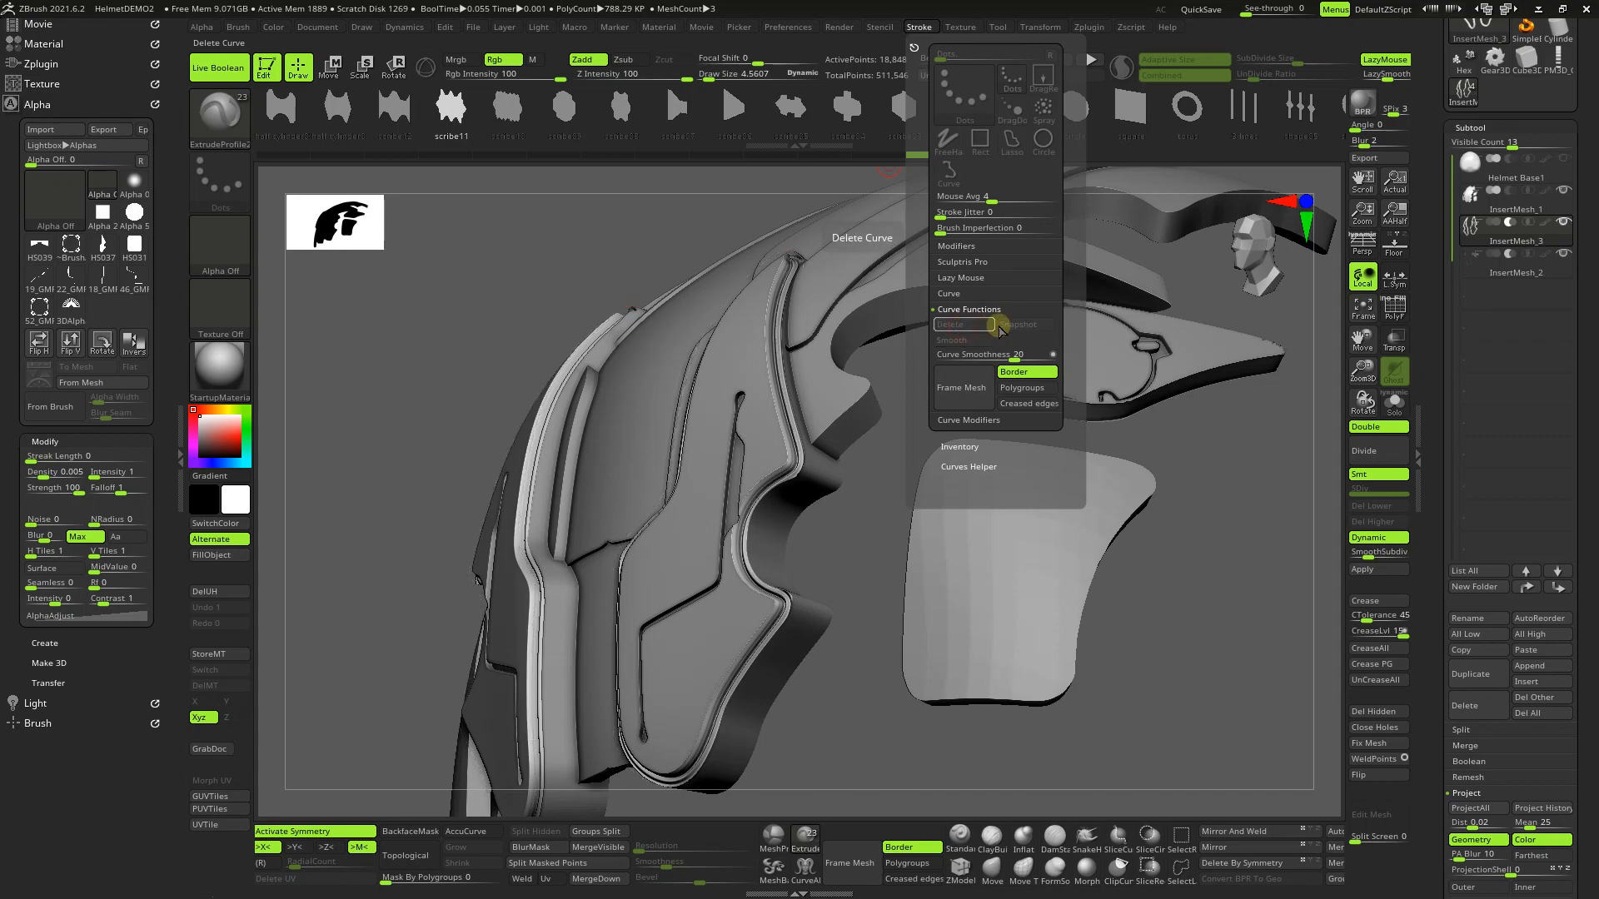
{"action": "mouse_move", "coordinate": [1149, 759]}
{"action": "left_mouse_down"}
{"action": "mouse_move", "coordinate": [1213, 772]}
{"action": "mouse_move", "coordinate": [1166, 713]}
{"action": "mouse_move", "coordinate": [1164, 758]}
{"action": "left_mouse_up"}
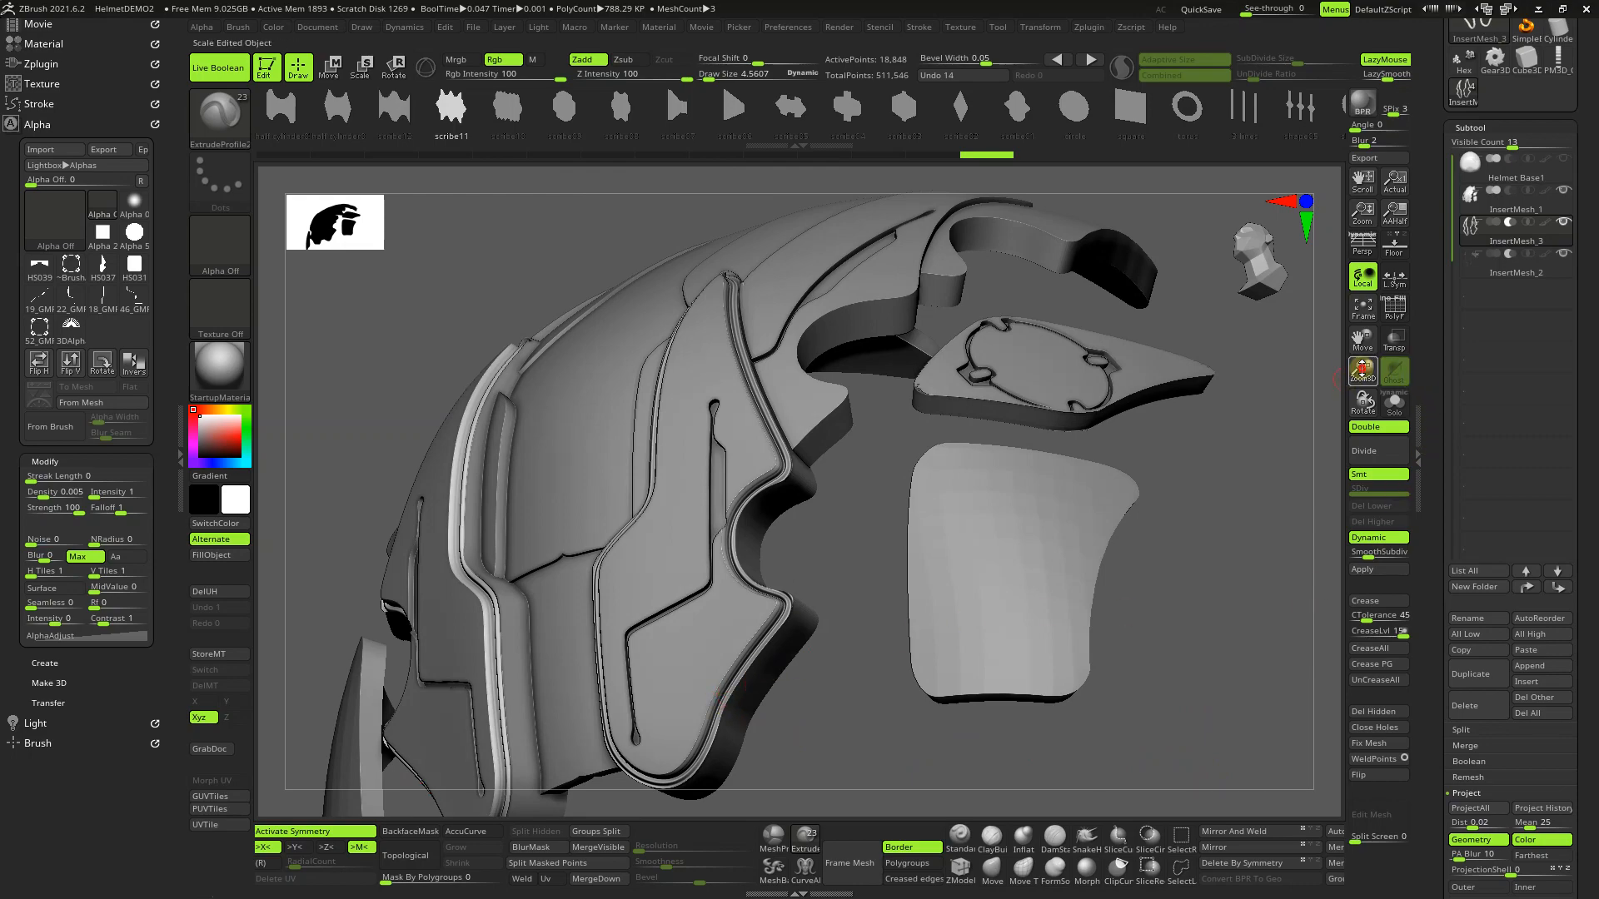
{"action": "left_click_drag", "start_coordinate": [1363, 371], "coordinate": [1369, 272]}
{"action": "left_click_drag", "start_coordinate": [1010, 542], "coordinate": [1060, 627]}
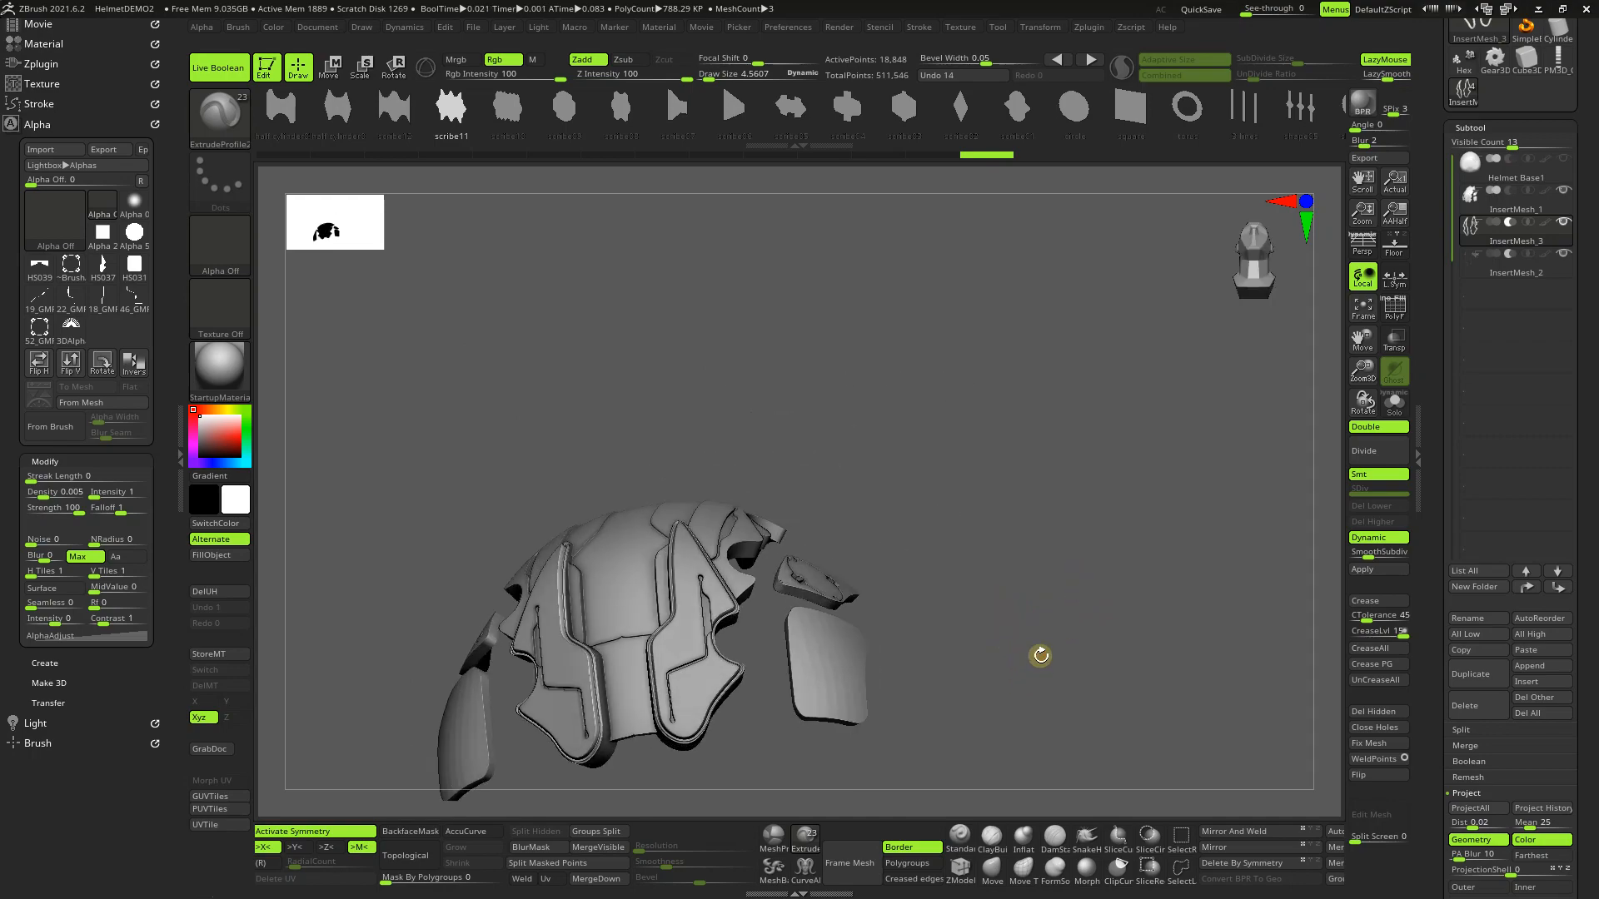
Step: Return to the full Head model with the Hex subtool selected
{"action": "mouse_move", "coordinate": [1464, 74]}
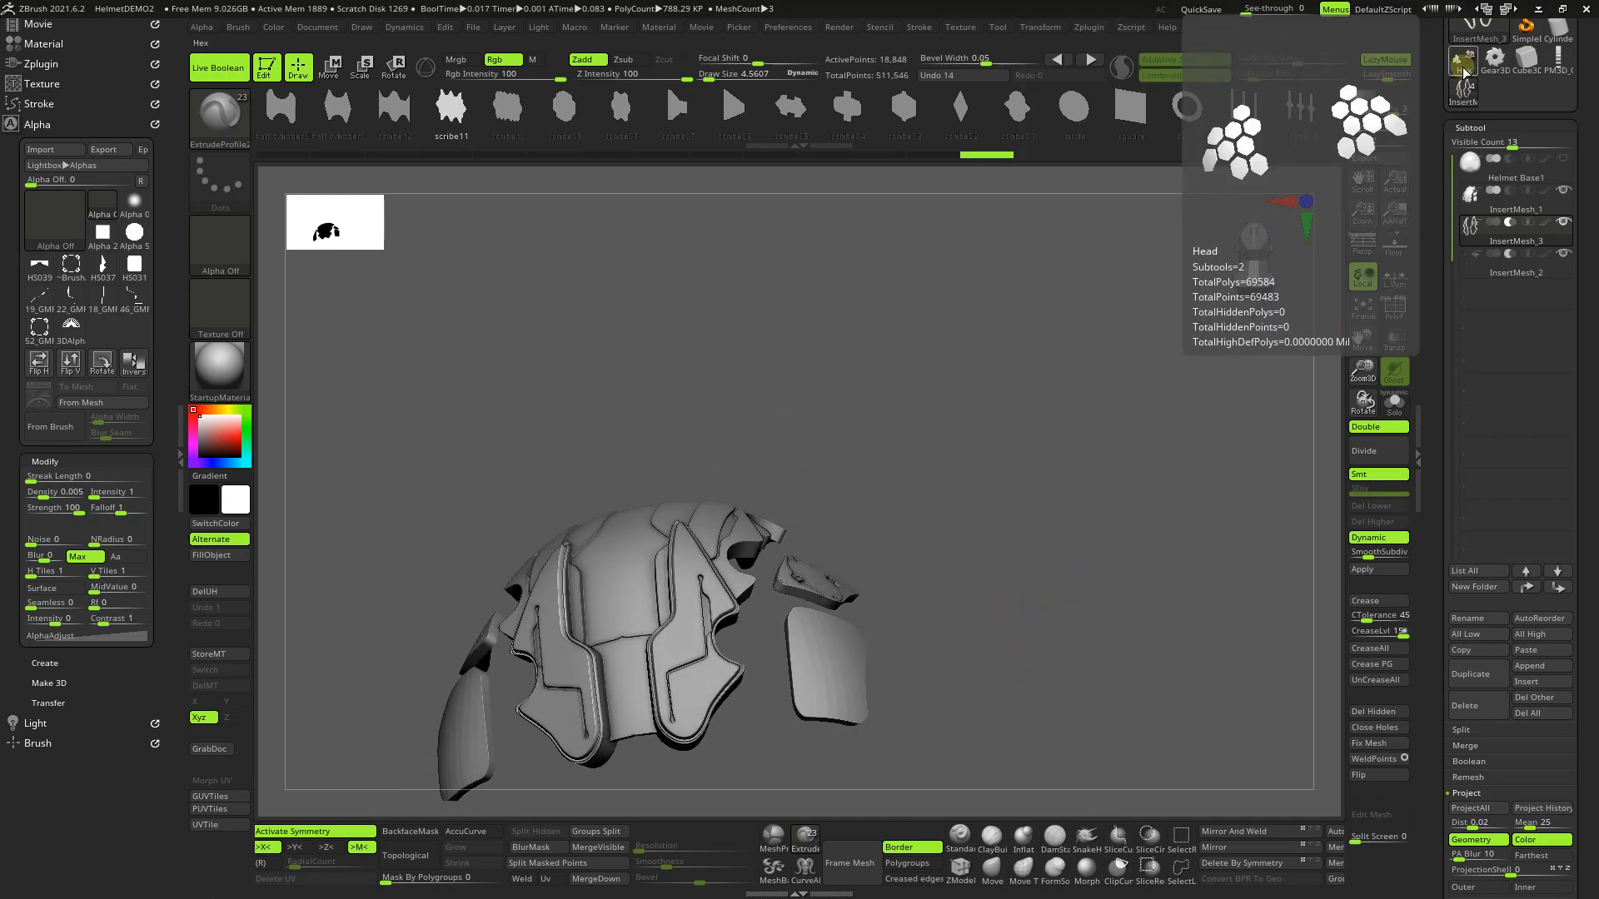
{"action": "left_click", "coordinate": [1463, 73]}
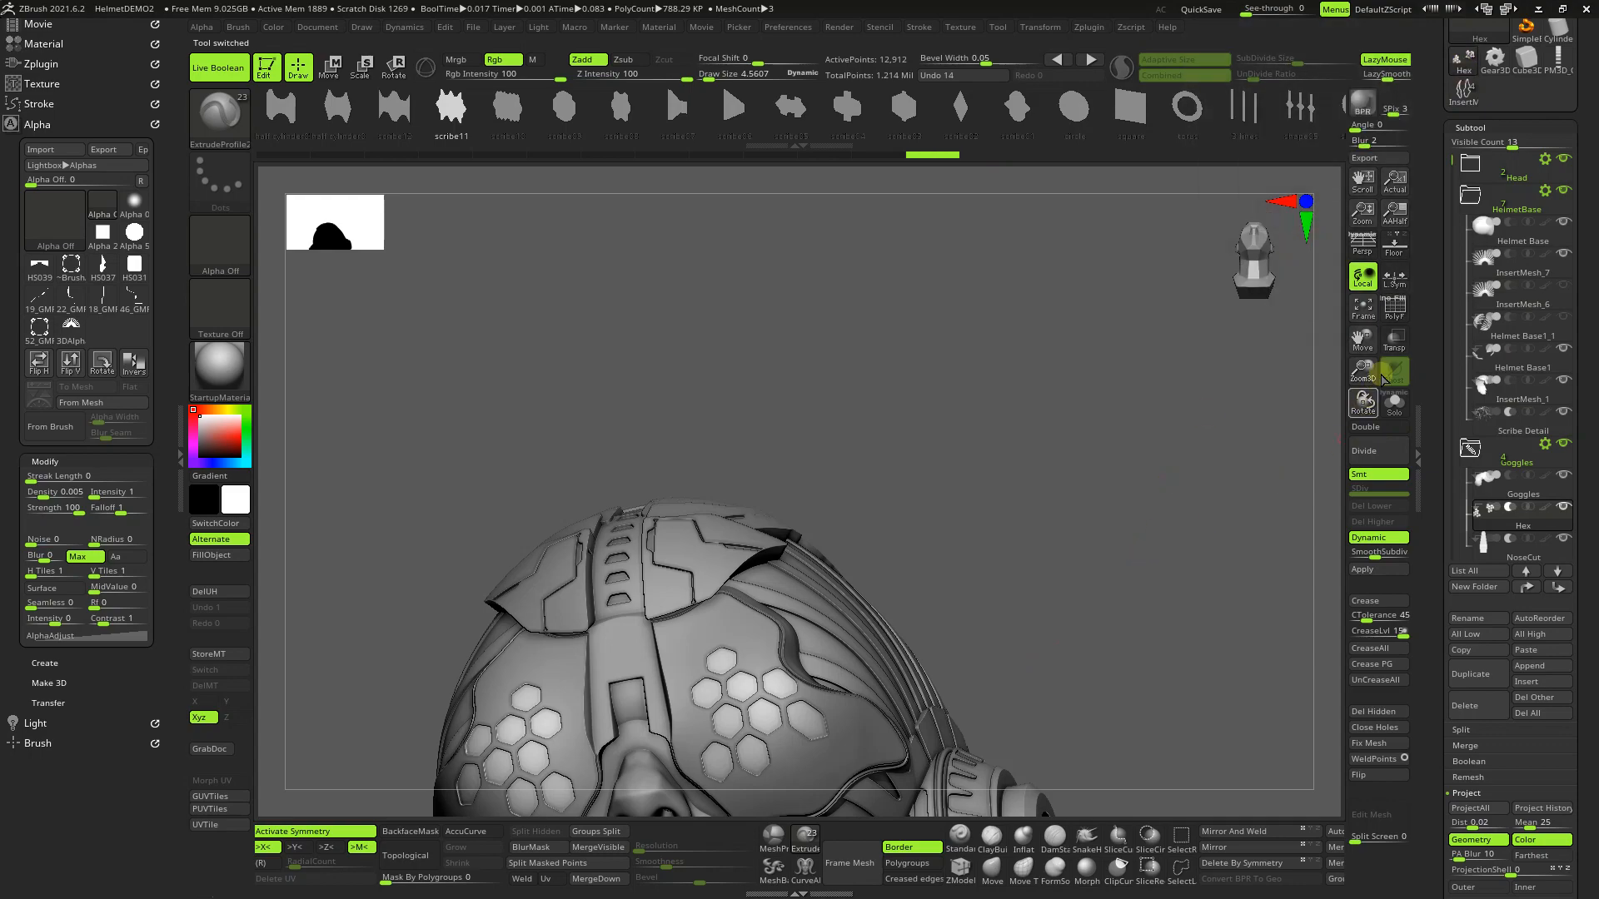
Step: Examine the helmet's goggle hexagons, earpieces, chin guard and neck collar up close and the full head model from both sides
{"action": "left_click", "coordinate": [1364, 309]}
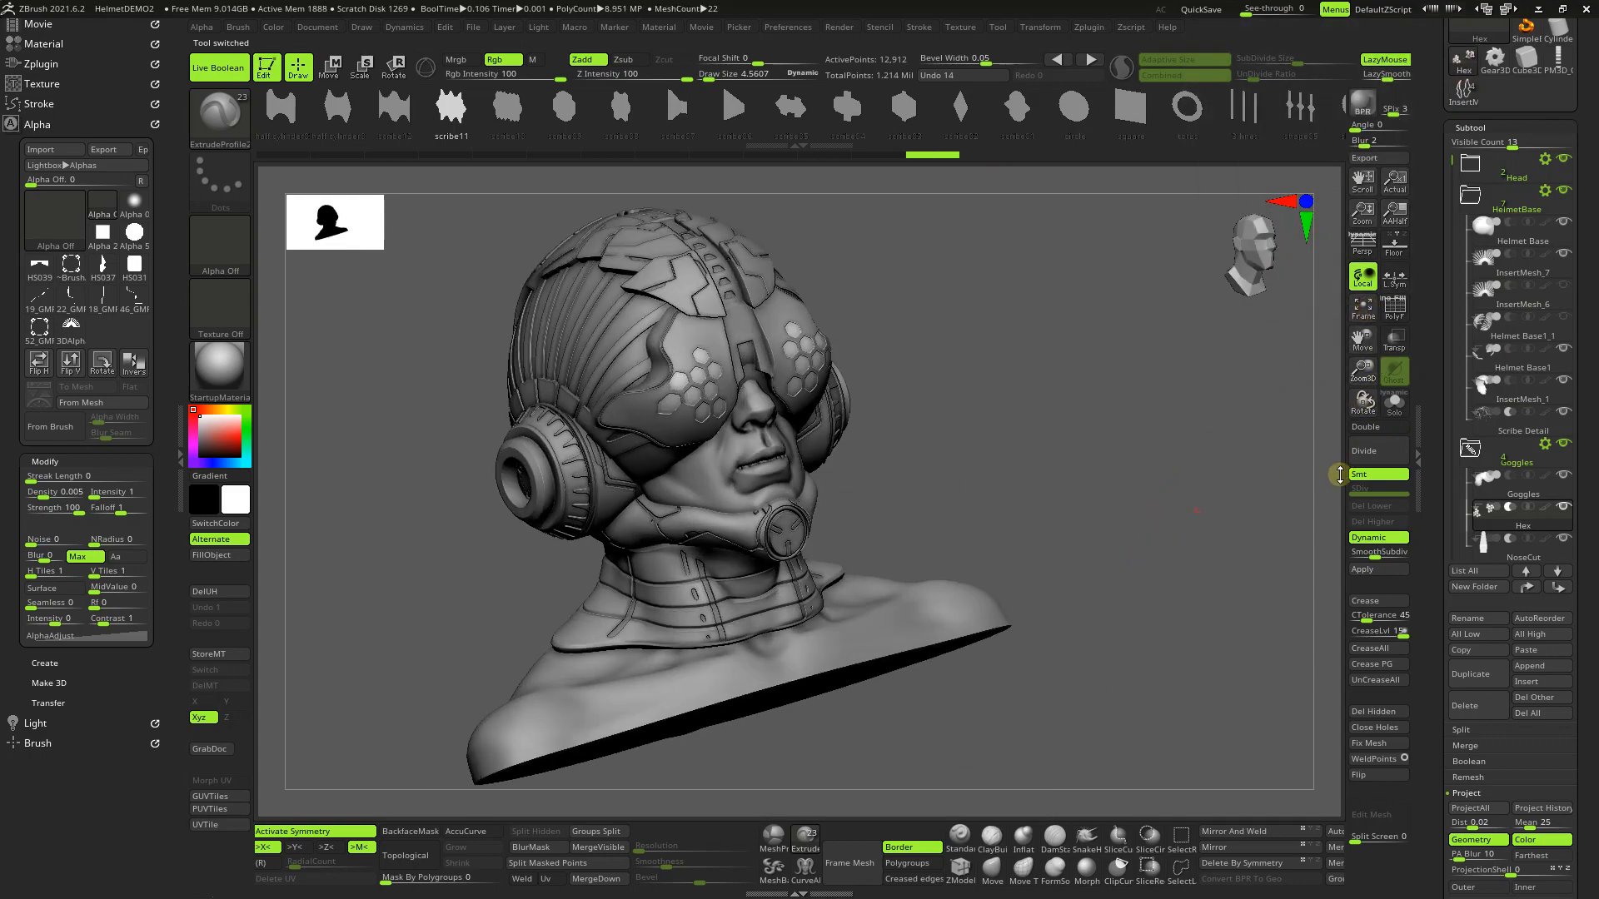
{"action": "right_click_drag", "start_coordinate": [1339, 475], "coordinate": [1289, 514], "text": "ctrl"}
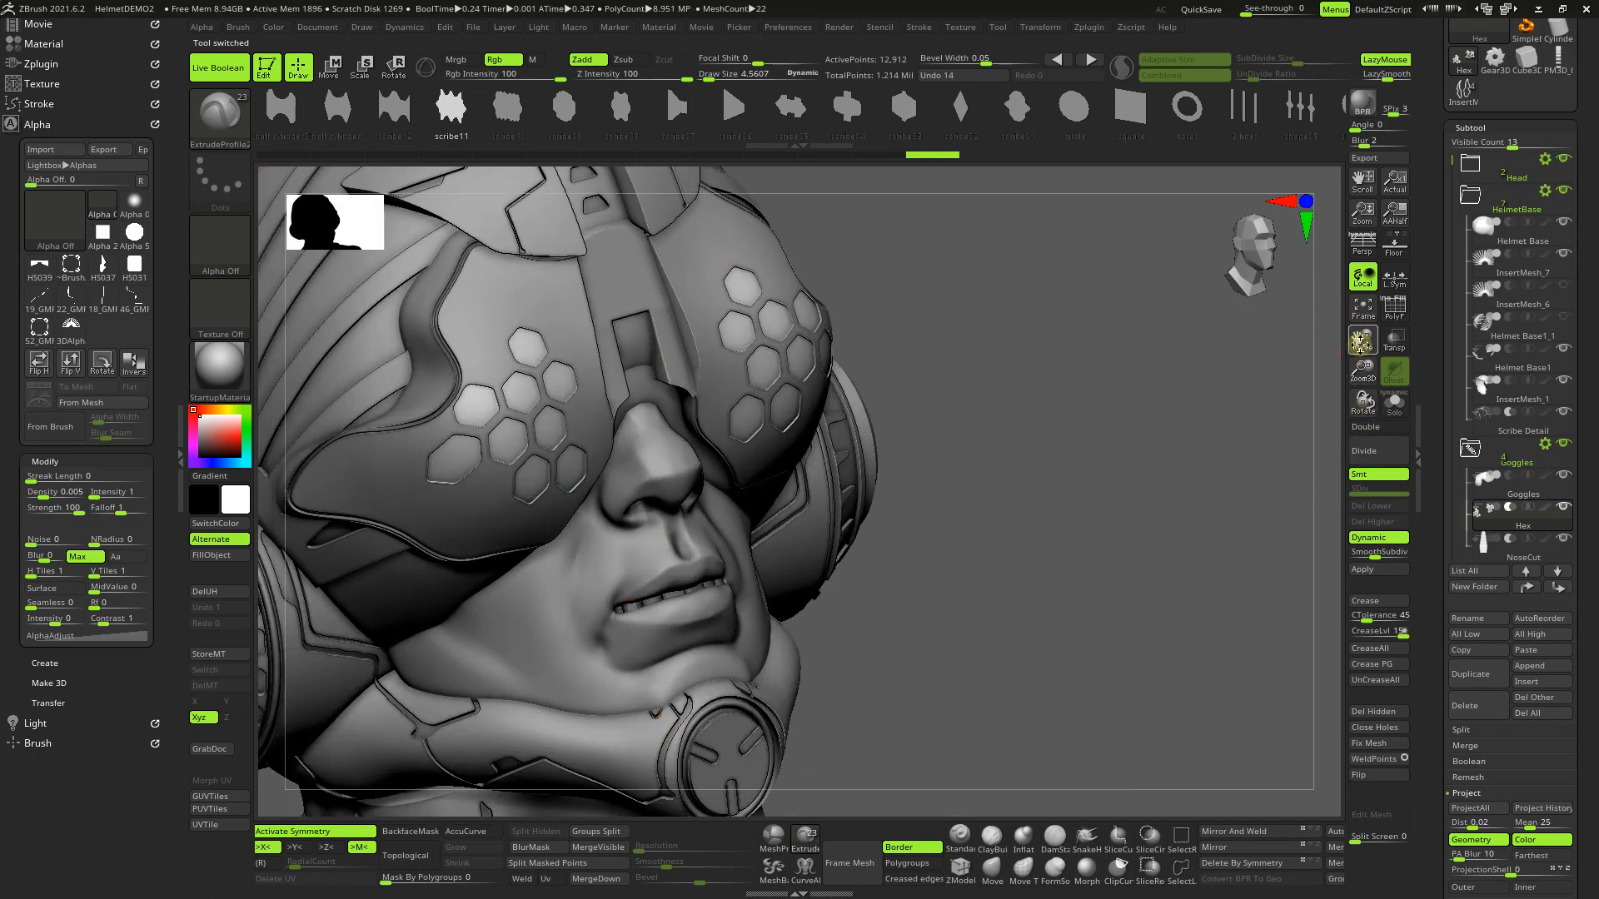
{"action": "mouse_move", "coordinate": [1467, 297]}
{"action": "right_mouse_down", "text": "alt"}
{"action": "mouse_move", "coordinate": [1531, 279]}
{"action": "mouse_move", "coordinate": [1509, 289]}
{"action": "right_mouse_up", "text": "alt"}
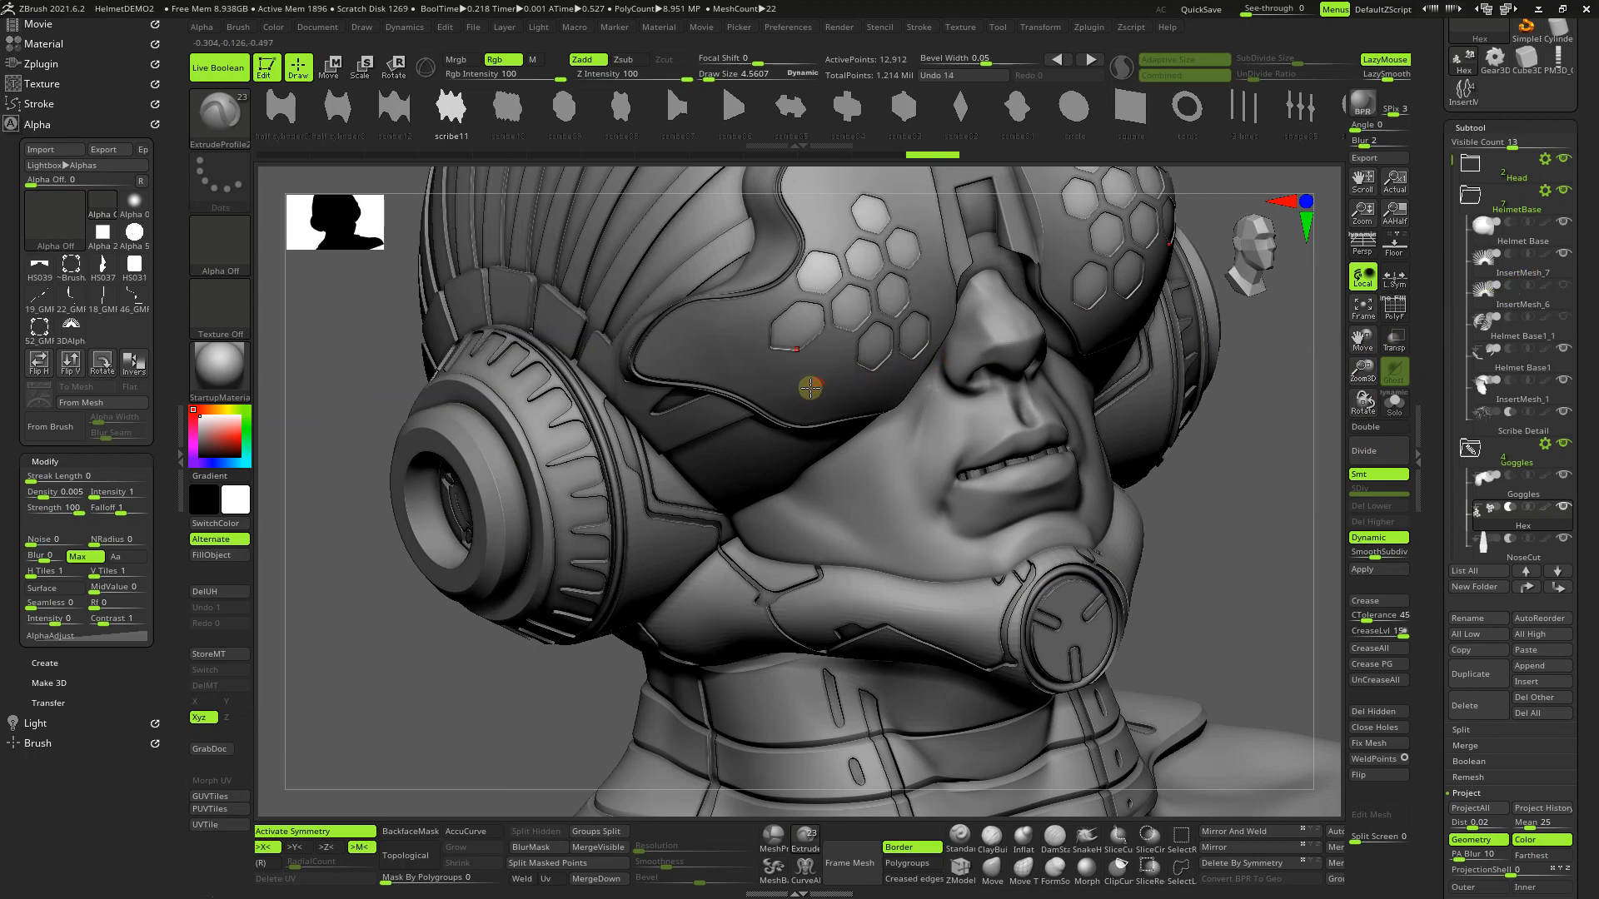
{"action": "mouse_move", "coordinate": [760, 364]}
{"action": "right_mouse_down"}
{"action": "mouse_move", "coordinate": [785, 364]}
{"action": "mouse_move", "coordinate": [757, 361]}
{"action": "right_mouse_up"}
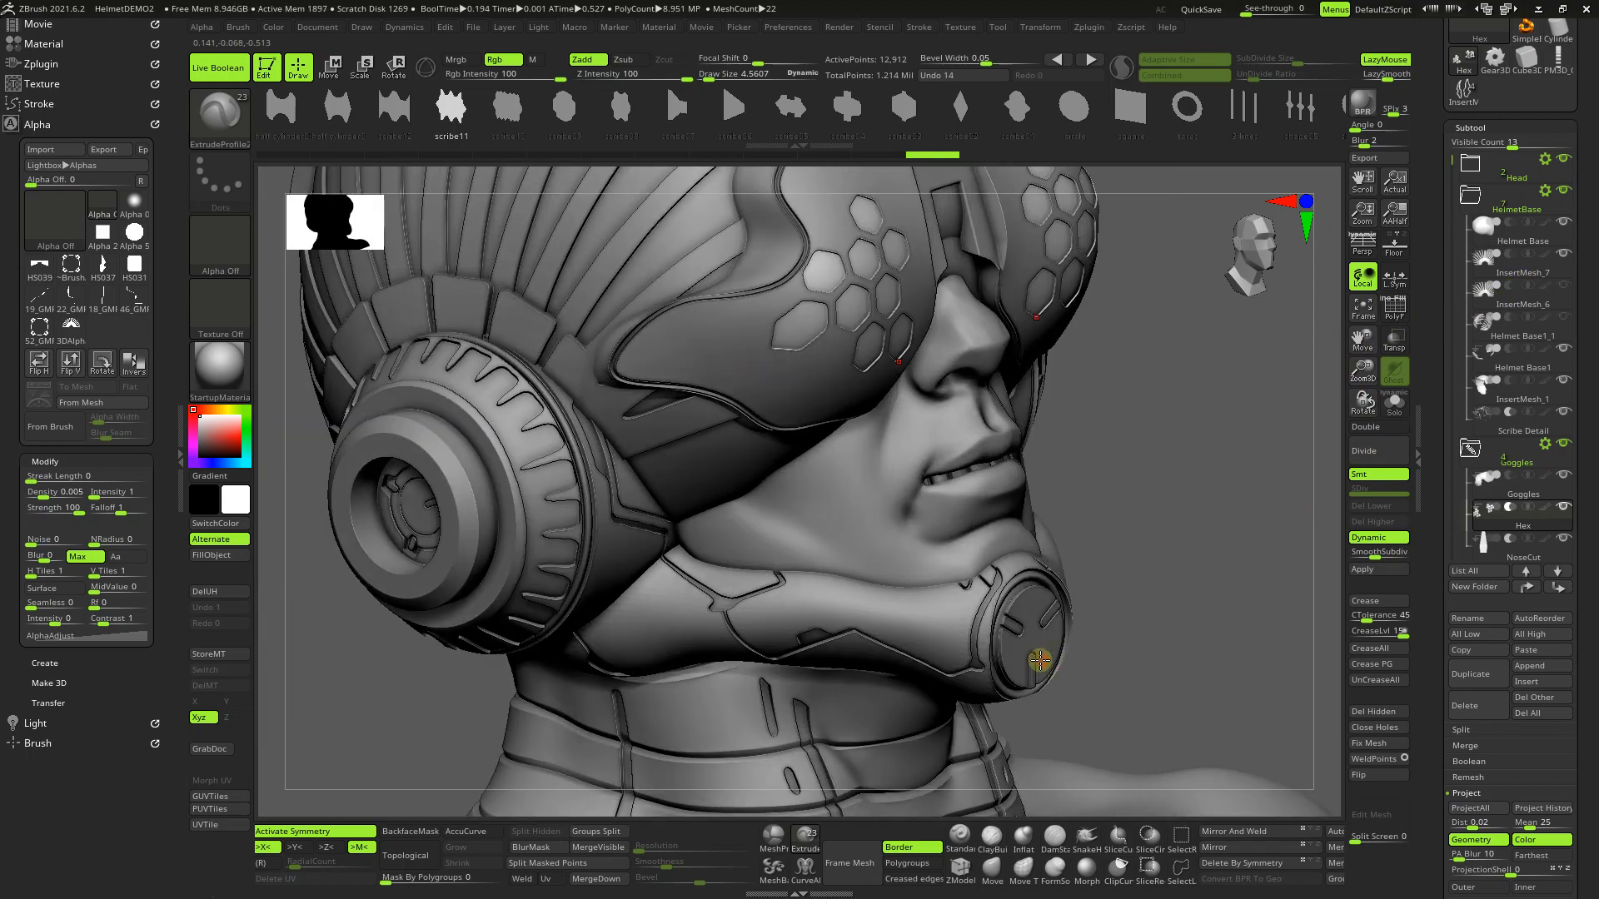
{"action": "right_click_drag", "start_coordinate": [489, 523], "coordinate": [467, 528], "text": "shift"}
{"action": "left_click", "coordinate": [1363, 310]}
{"action": "left_click", "coordinate": [1369, 314]}
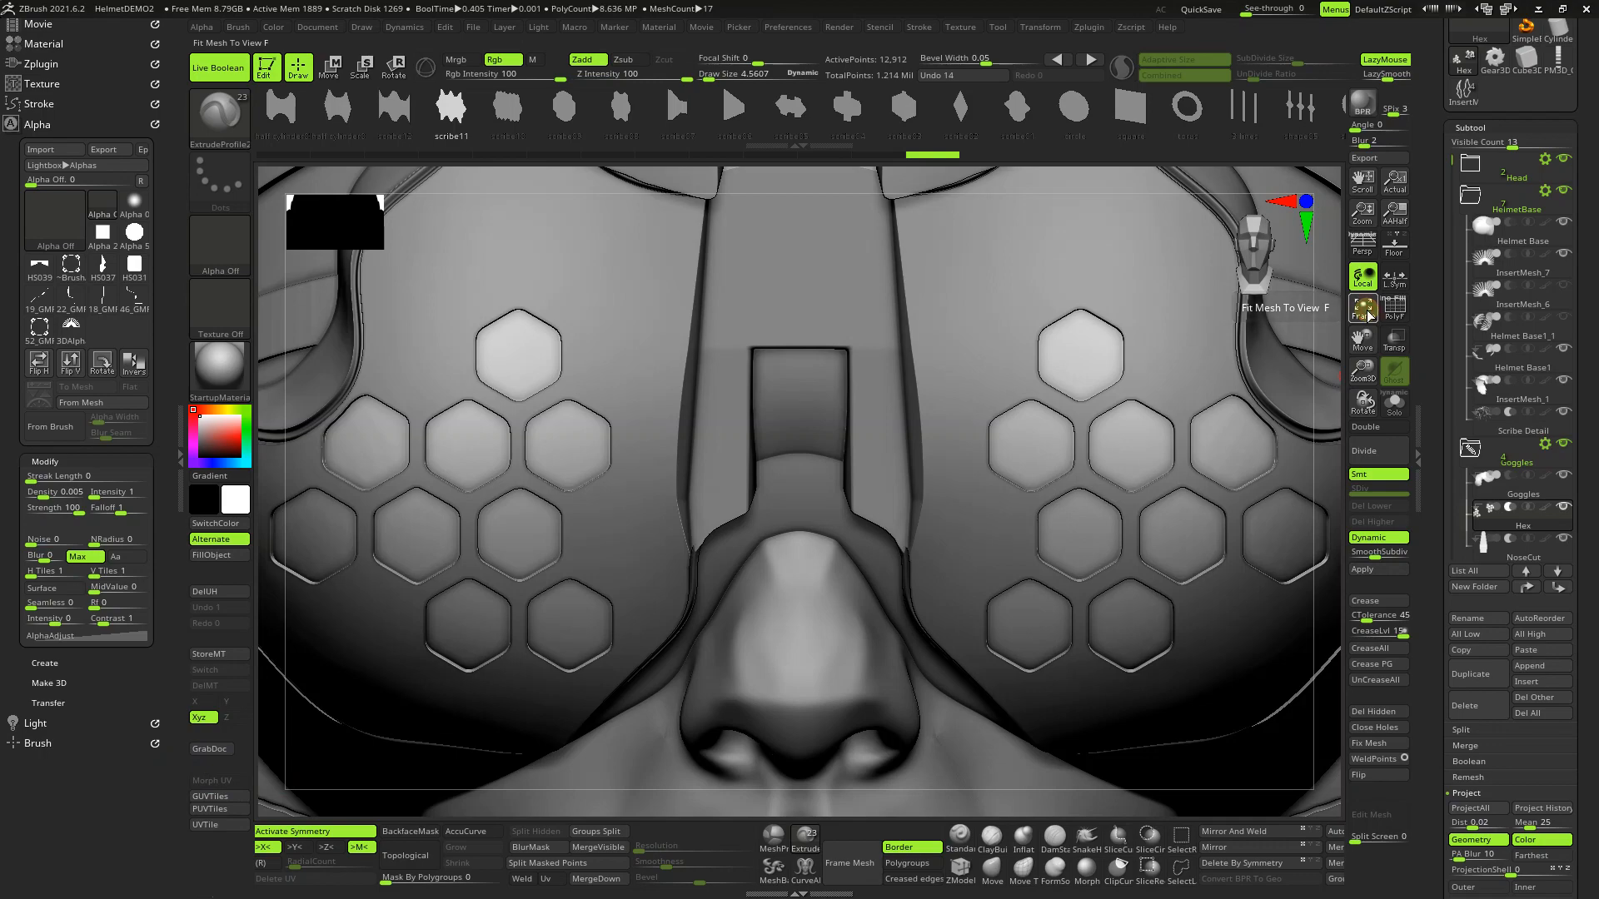
{"action": "left_click", "coordinate": [1370, 315]}
{"action": "left_click_drag", "start_coordinate": [1127, 646], "coordinate": [1163, 615]}
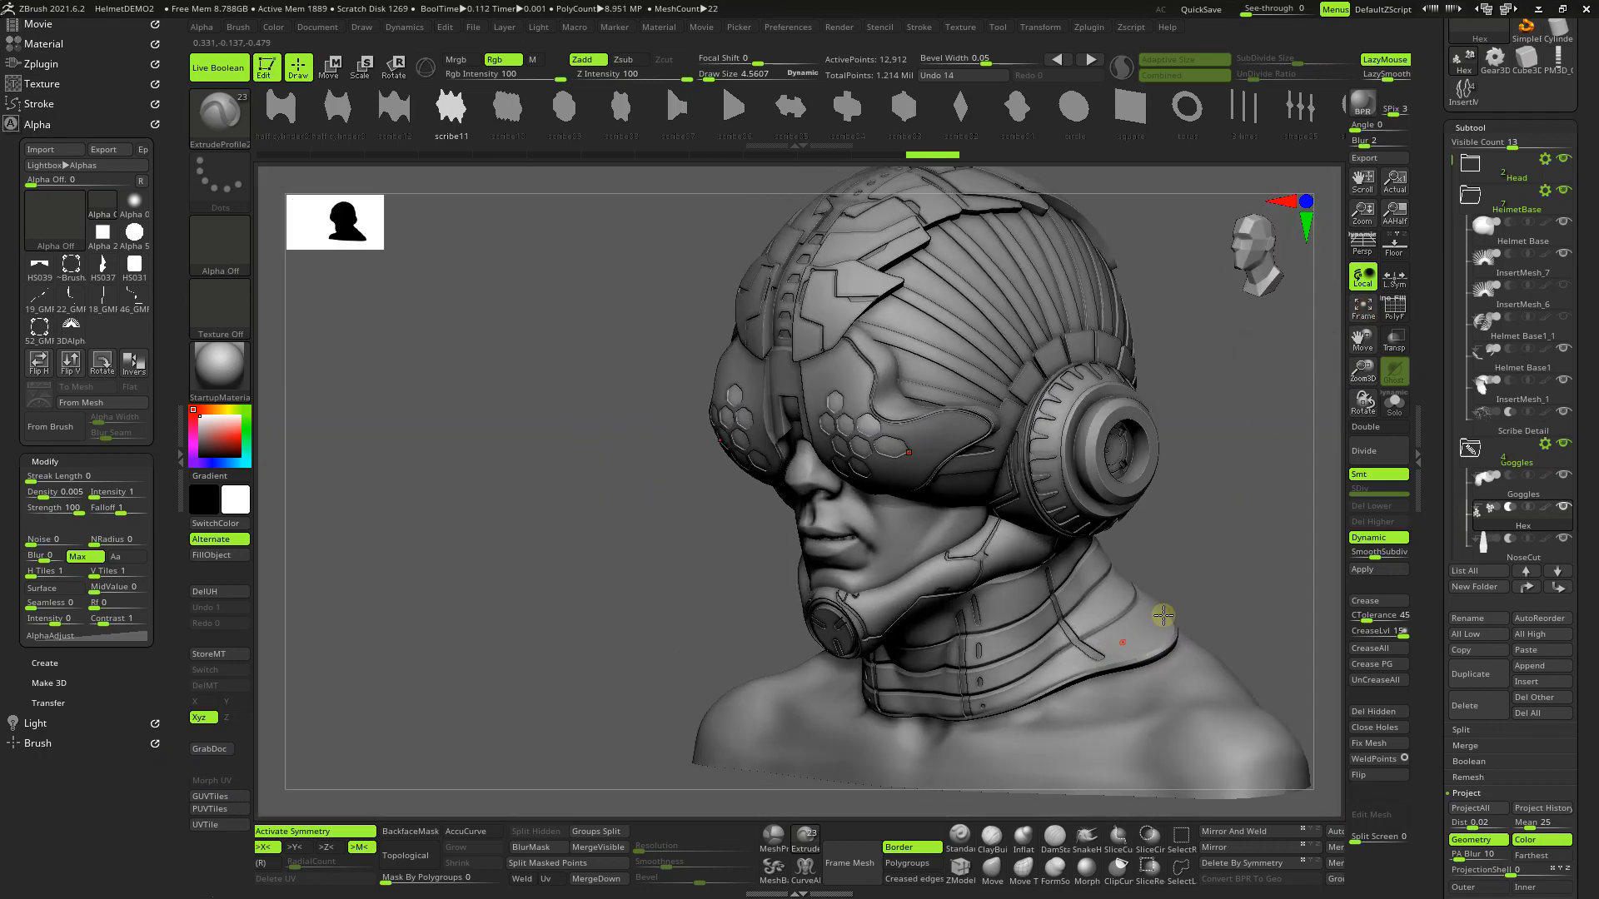
{"action": "left_click", "coordinate": [1363, 309]}
{"action": "left_click", "coordinate": [1363, 310]}
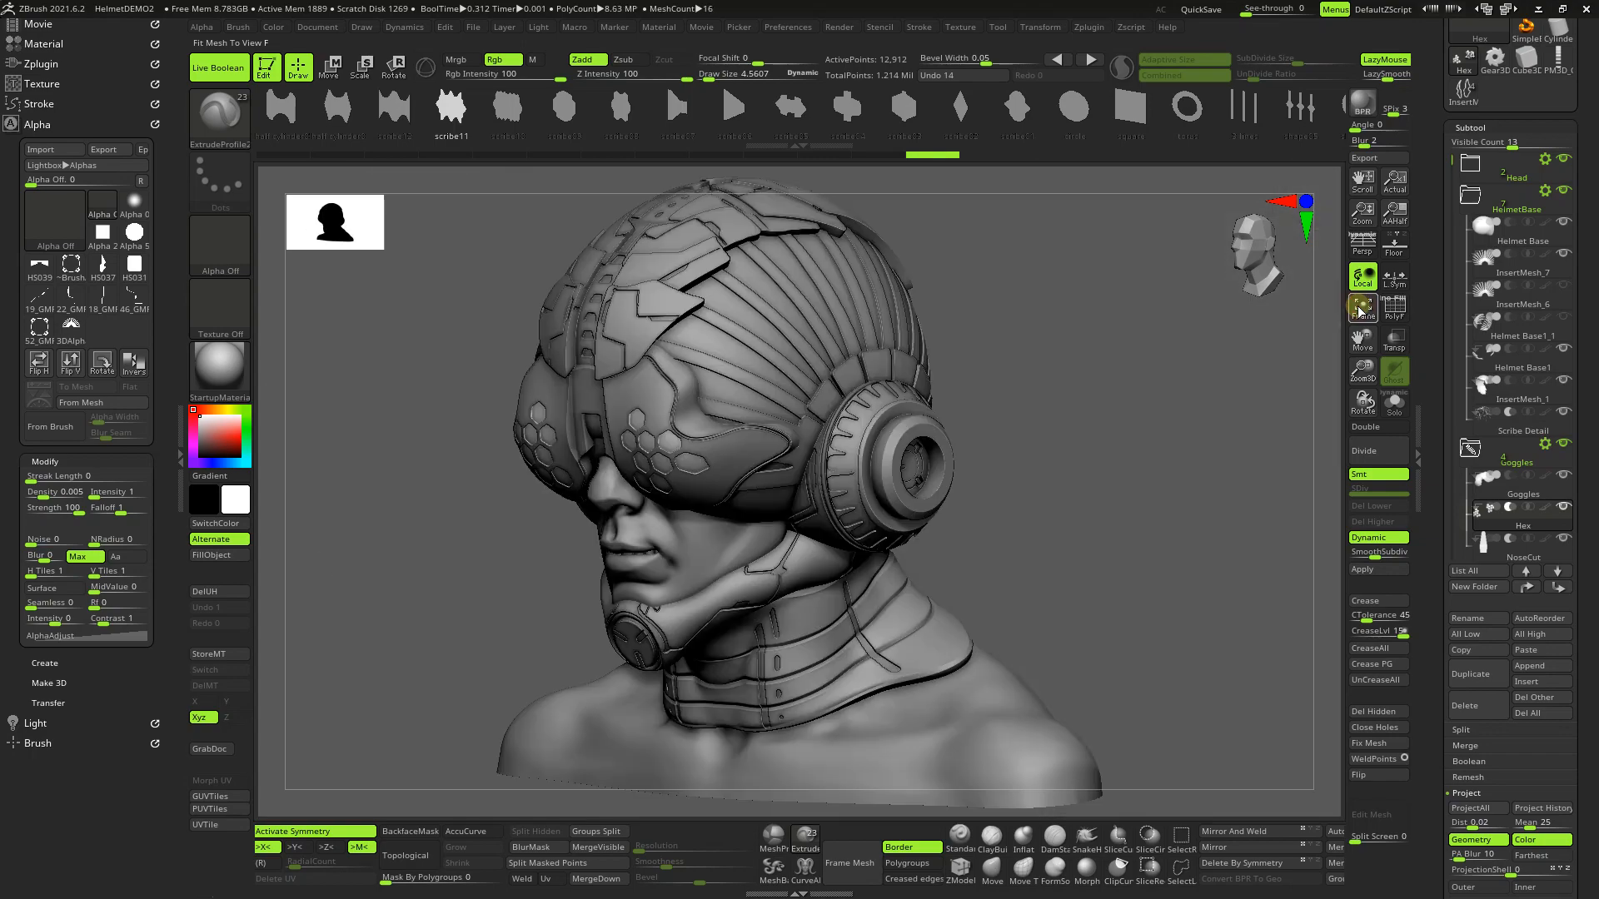